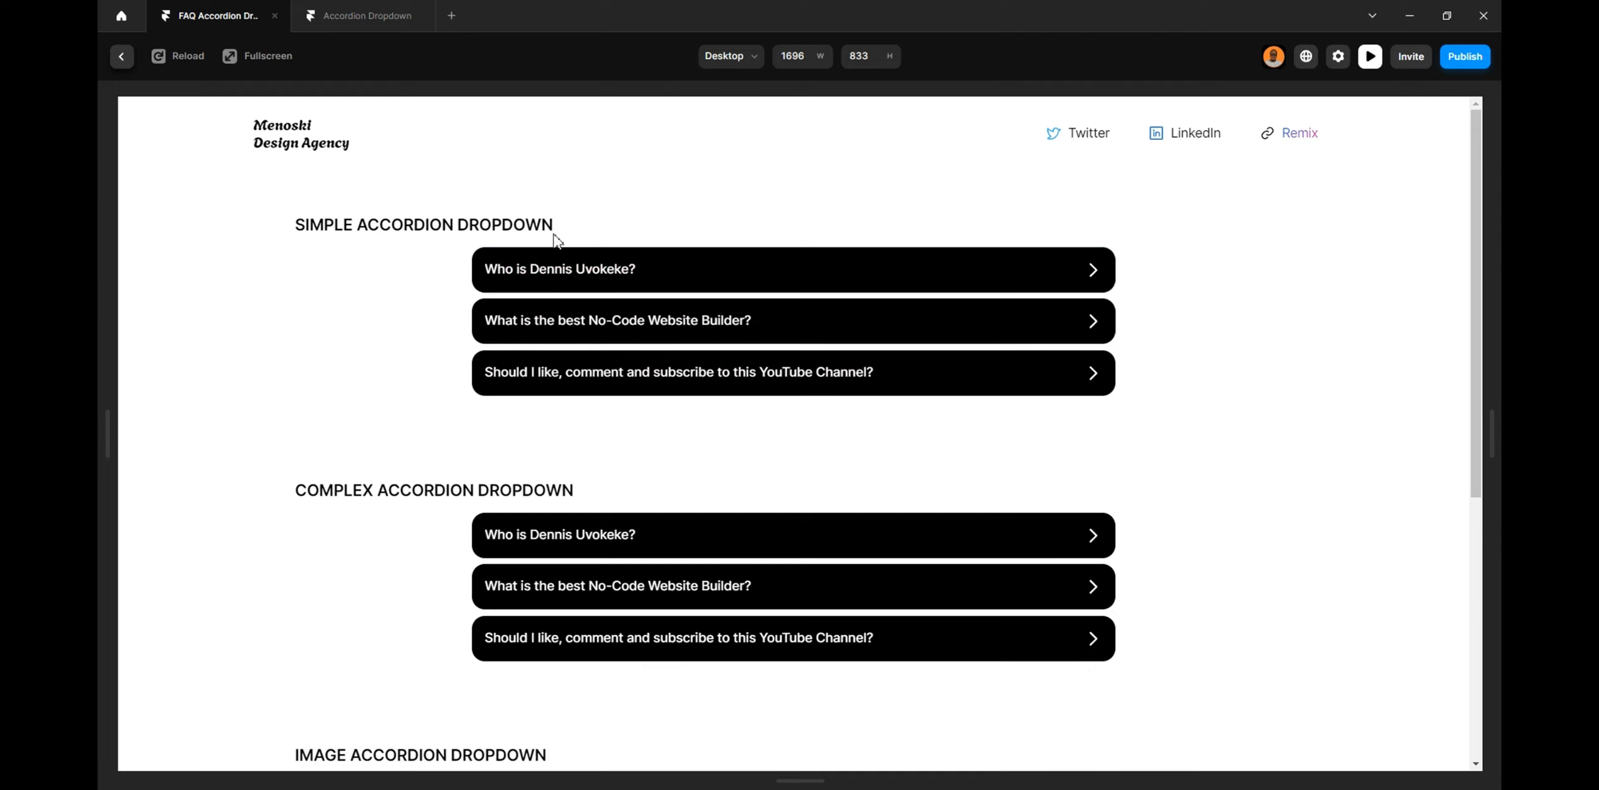
Test the complex accordion in the preview by expanding each of its three questions in turn
scroll(572, 391, down, 7)
scroll(572, 398, up, 6)
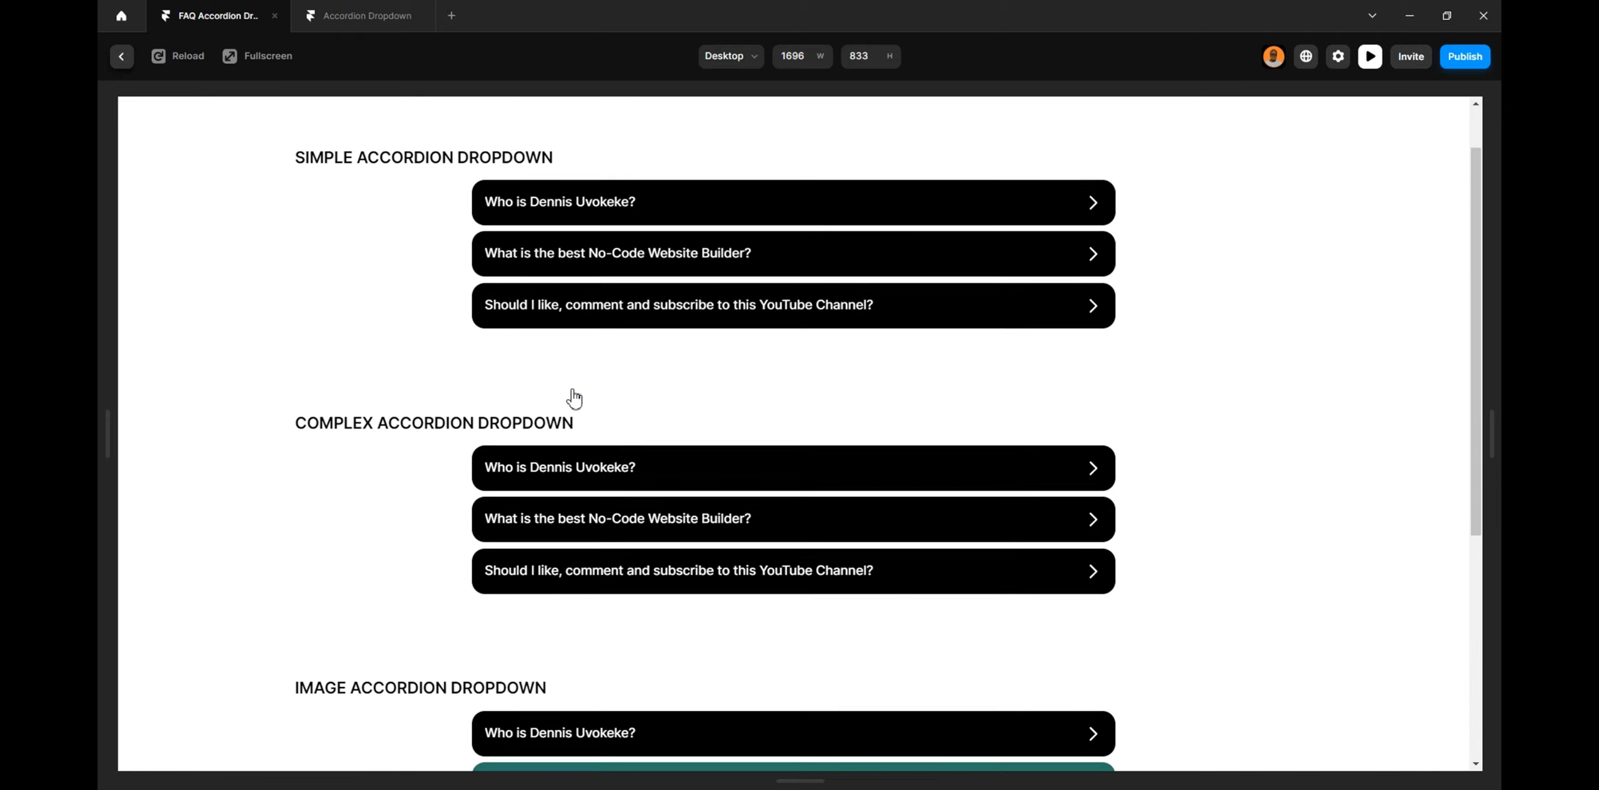
scroll(574, 399, up, 1)
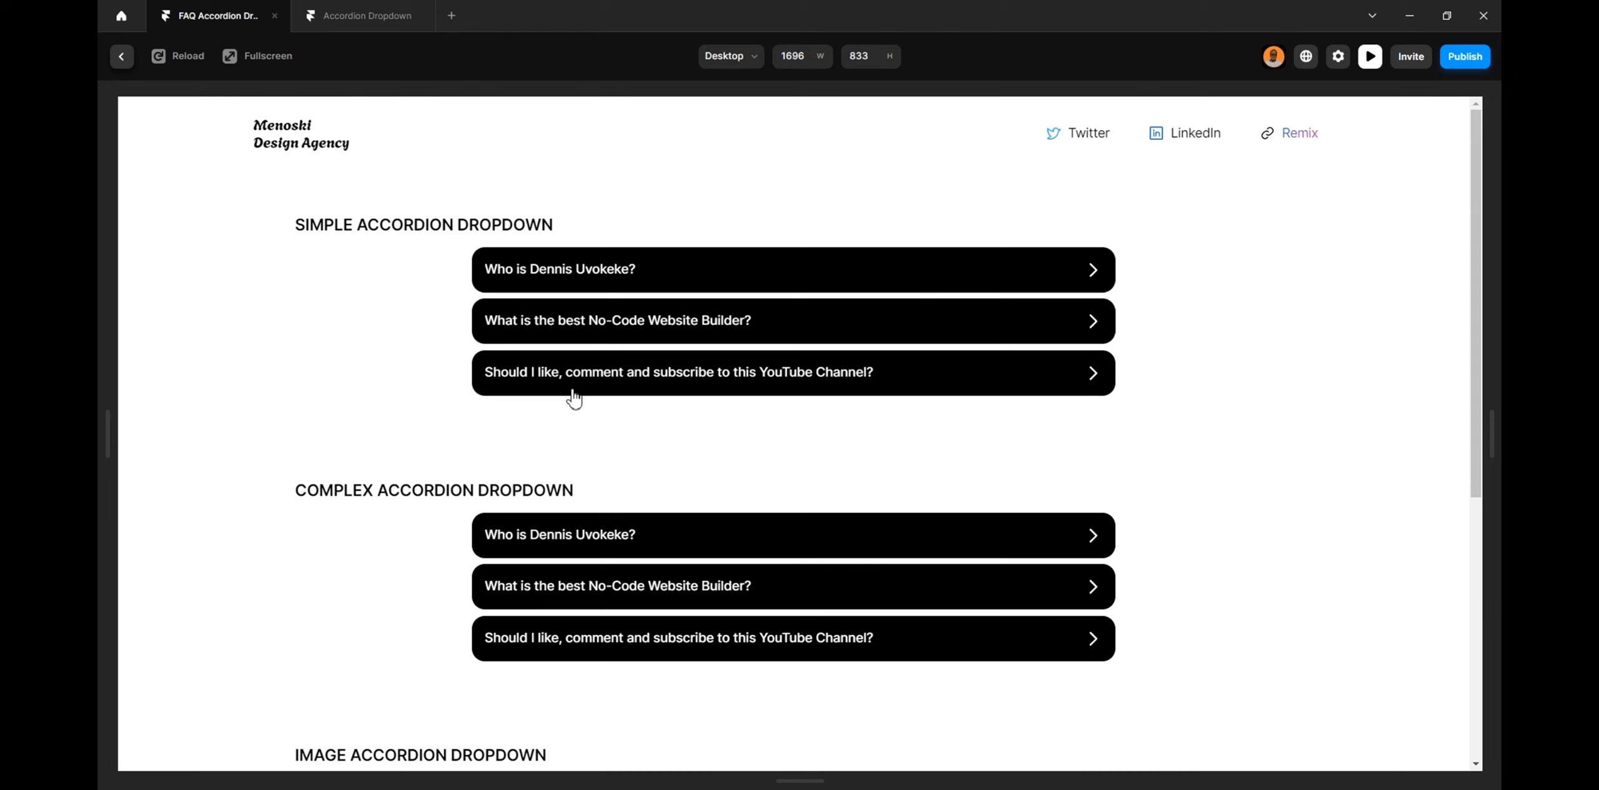
scroll(573, 398, down, 4)
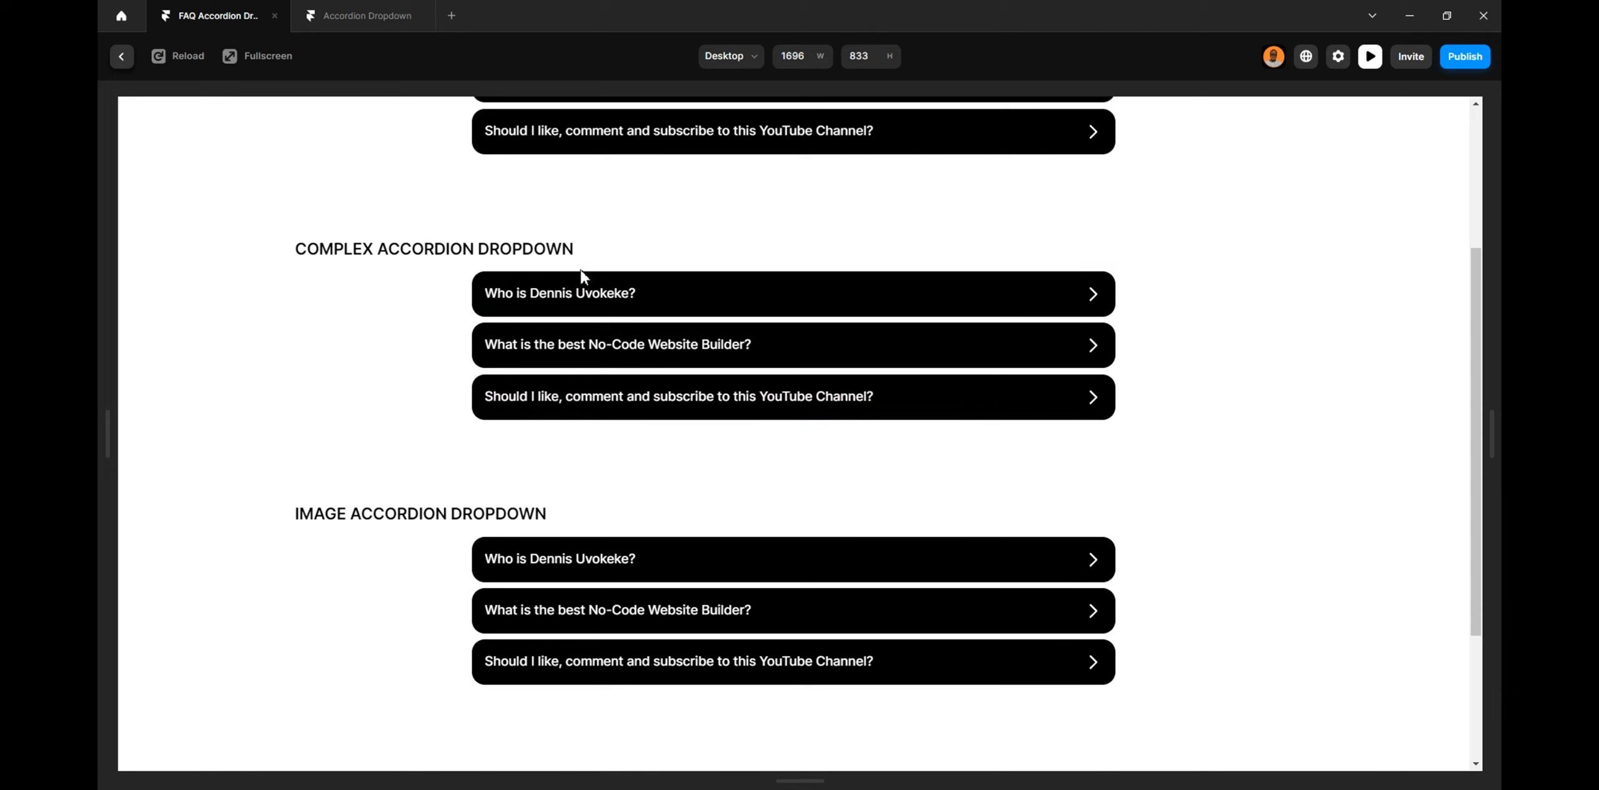
click(597, 303)
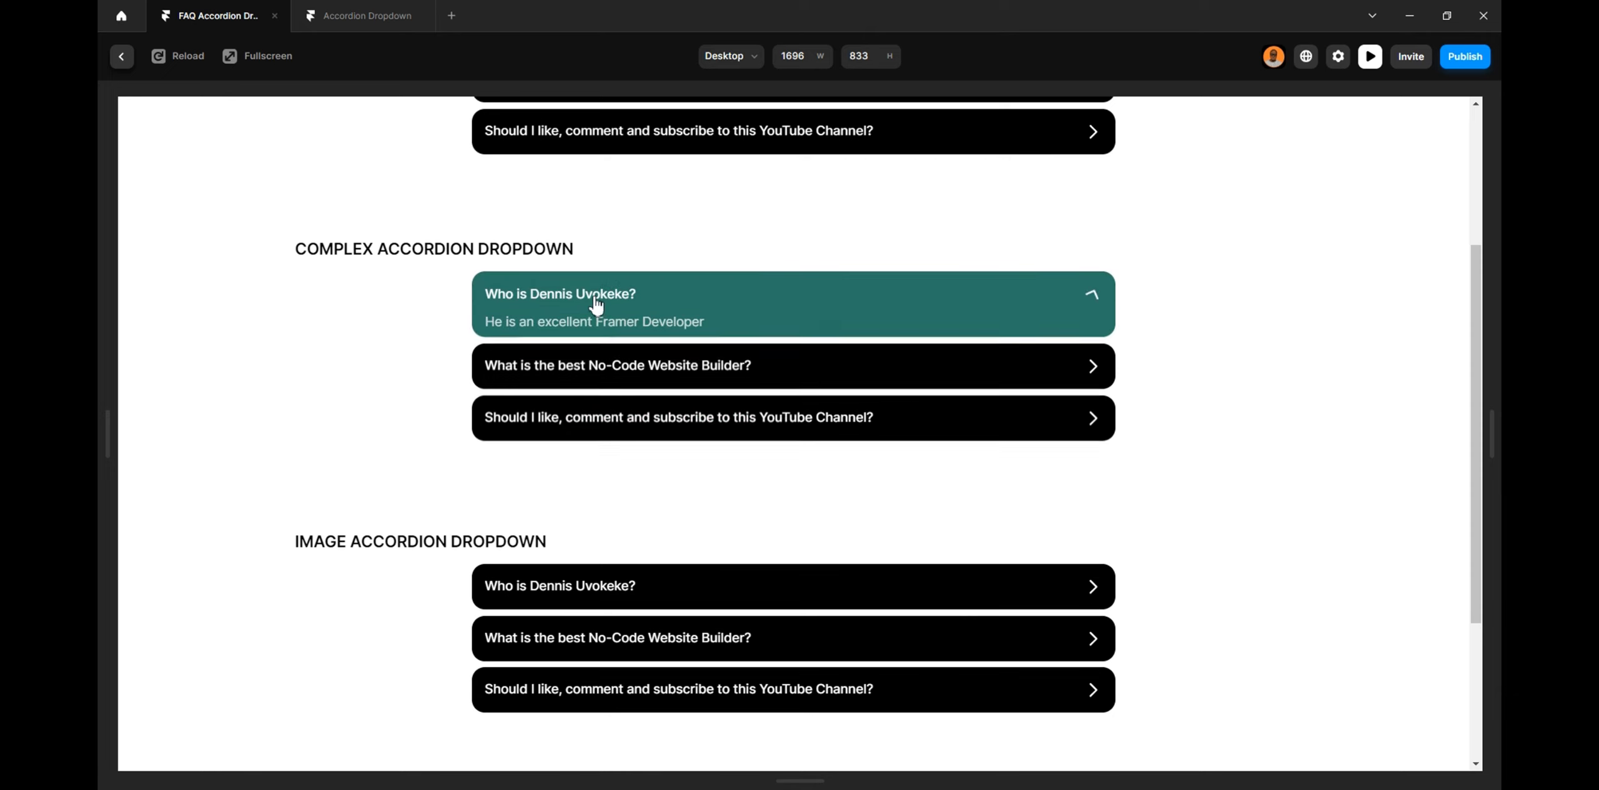
click(627, 384)
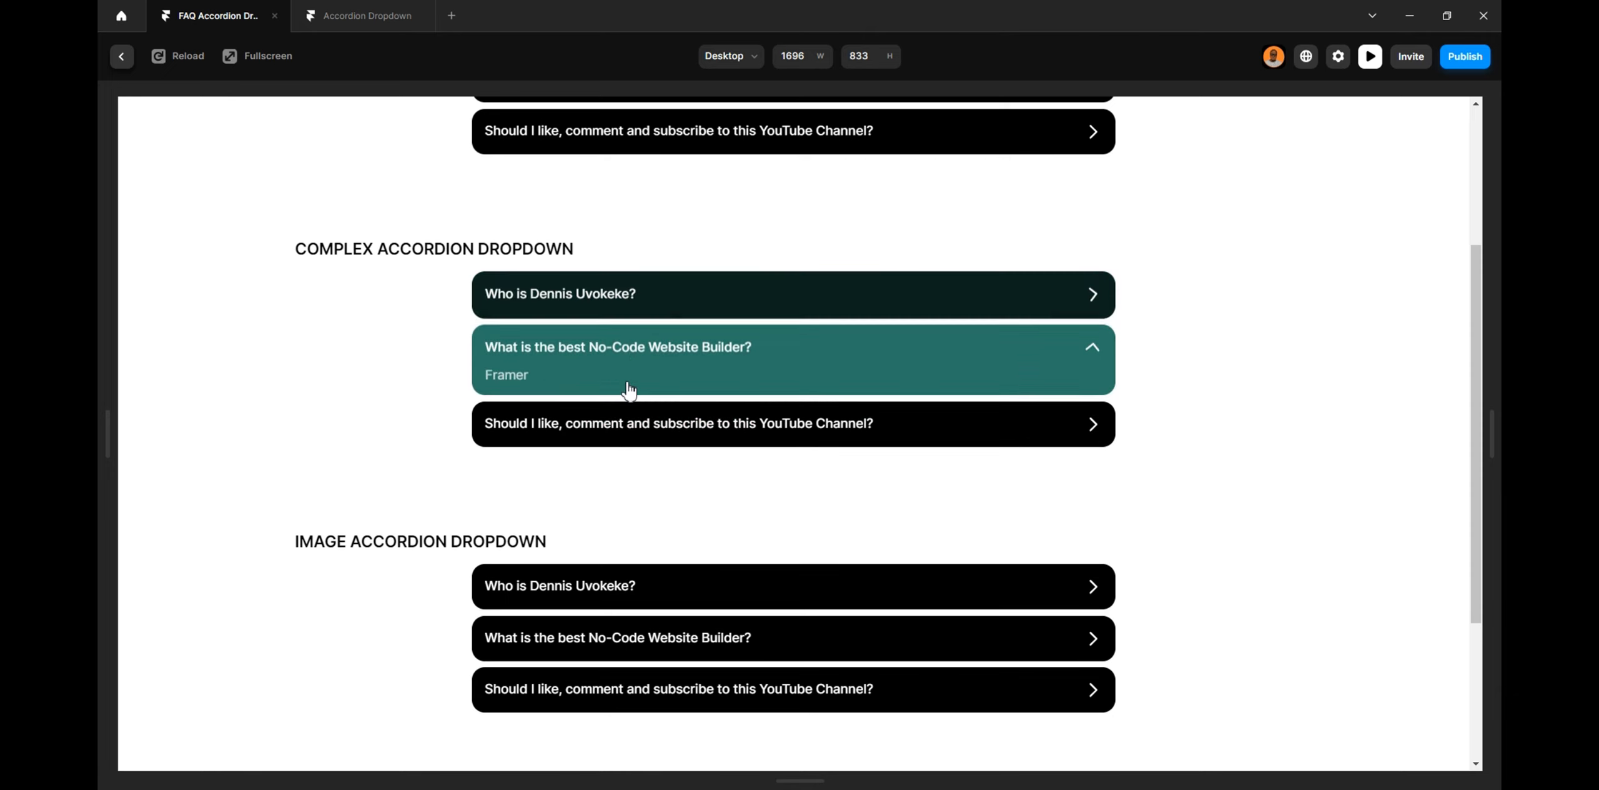
click(631, 424)
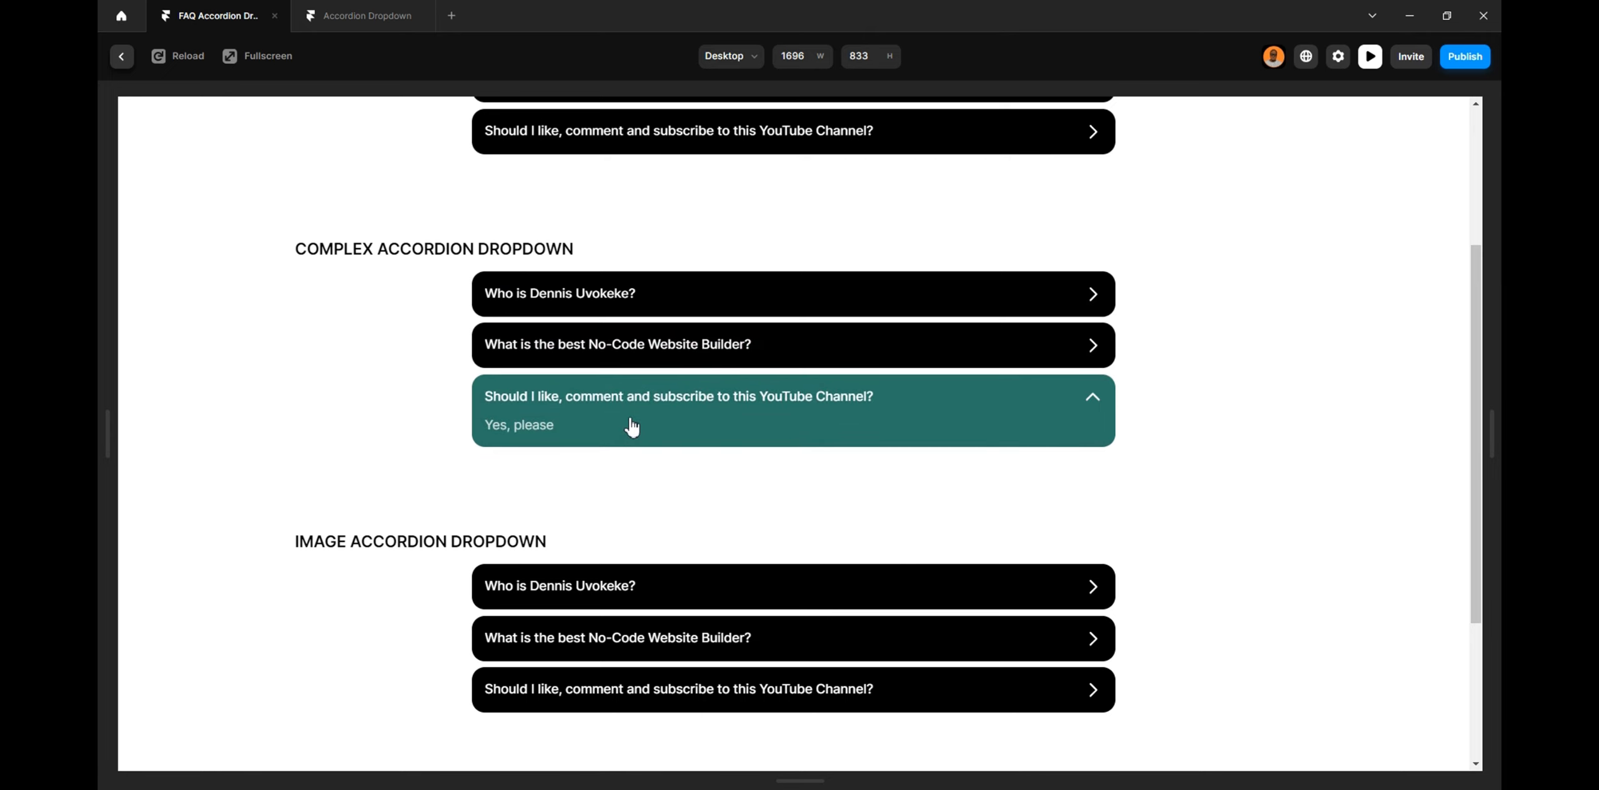
click(622, 353)
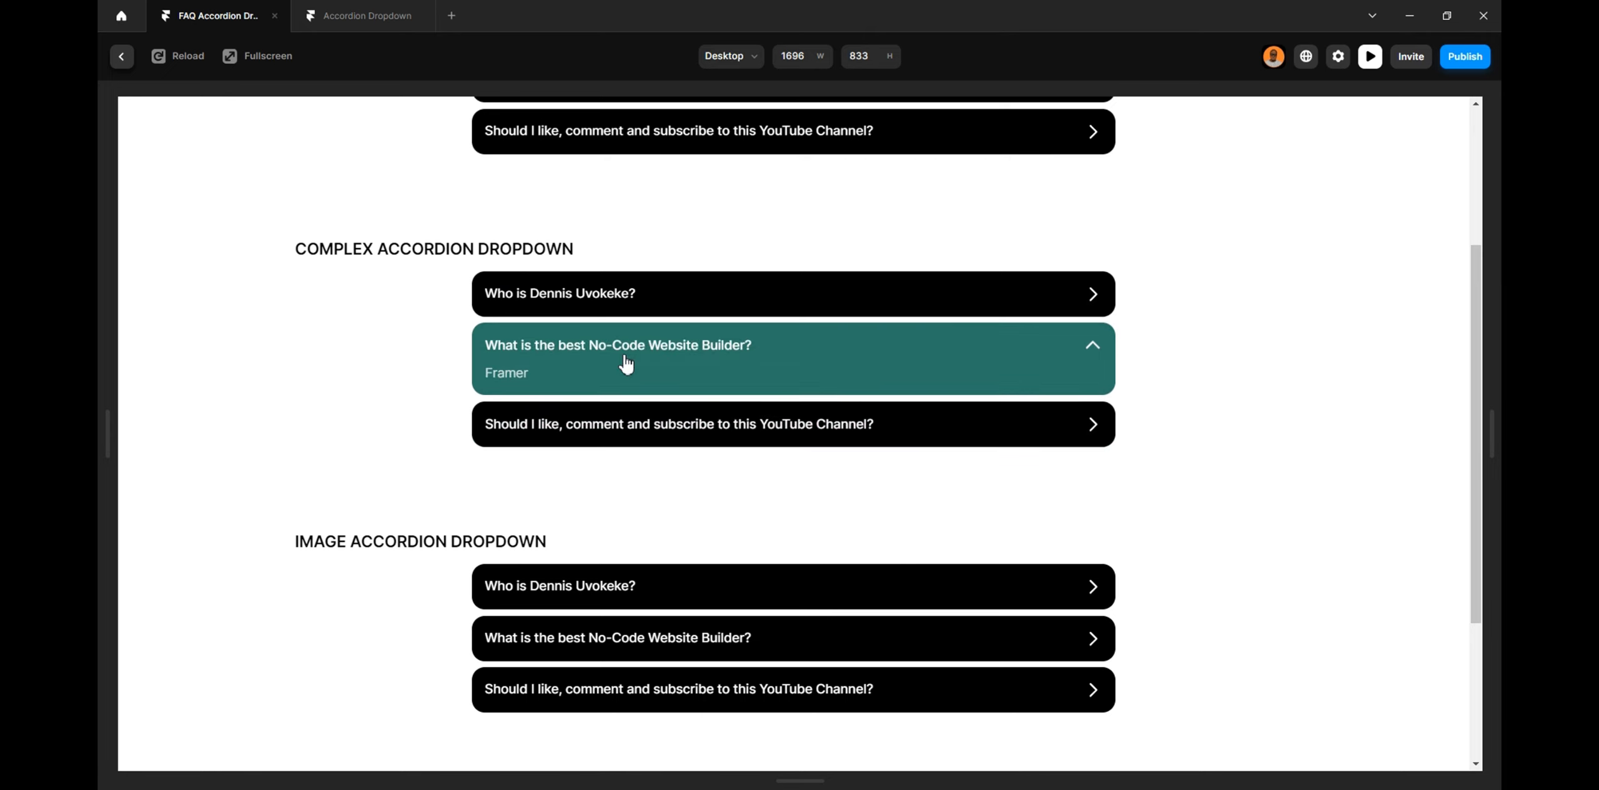
click(632, 303)
click(632, 378)
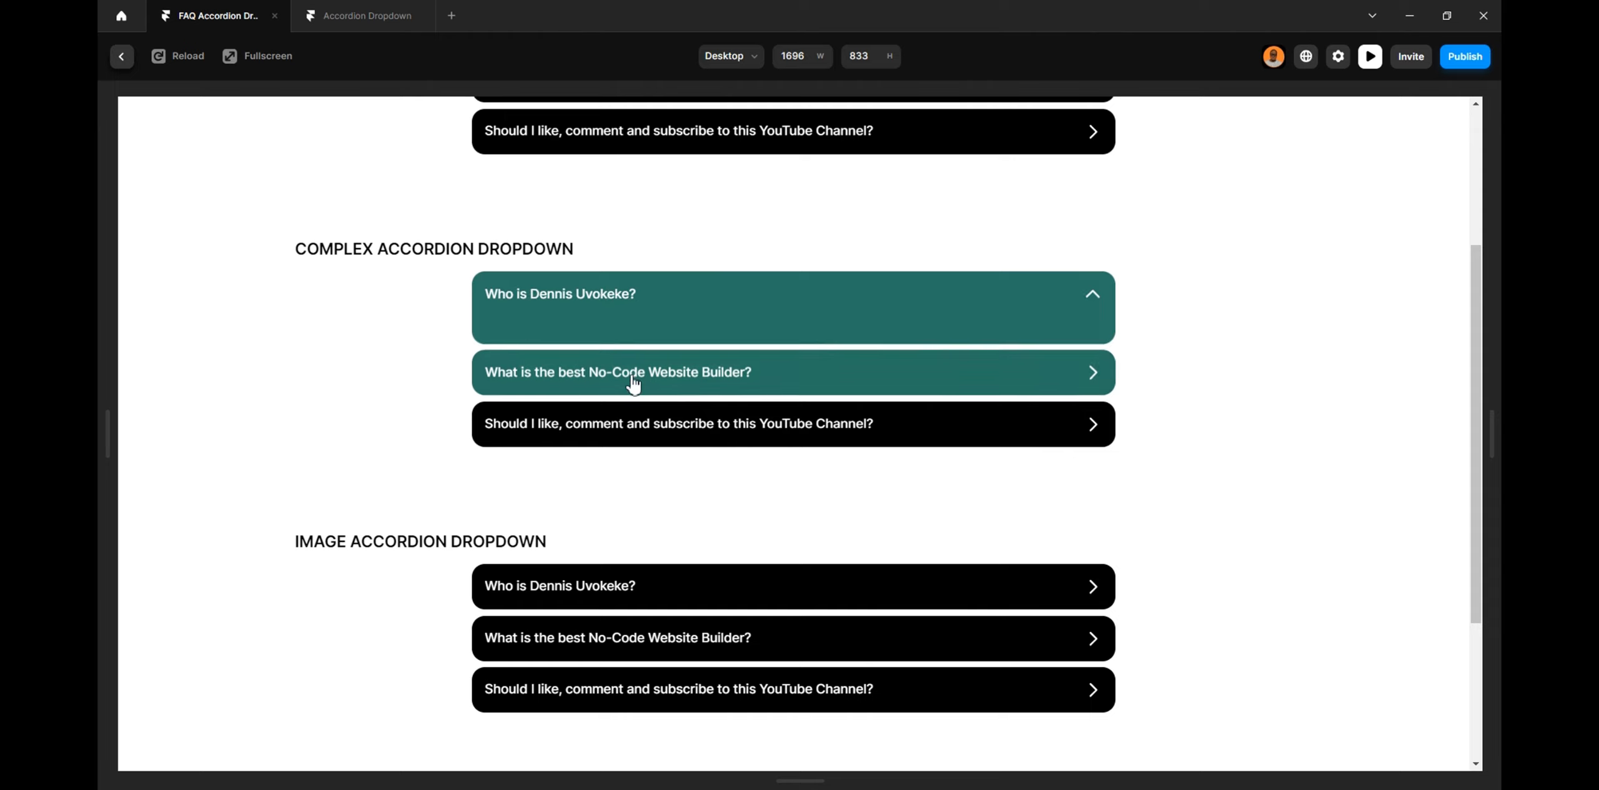
click(640, 416)
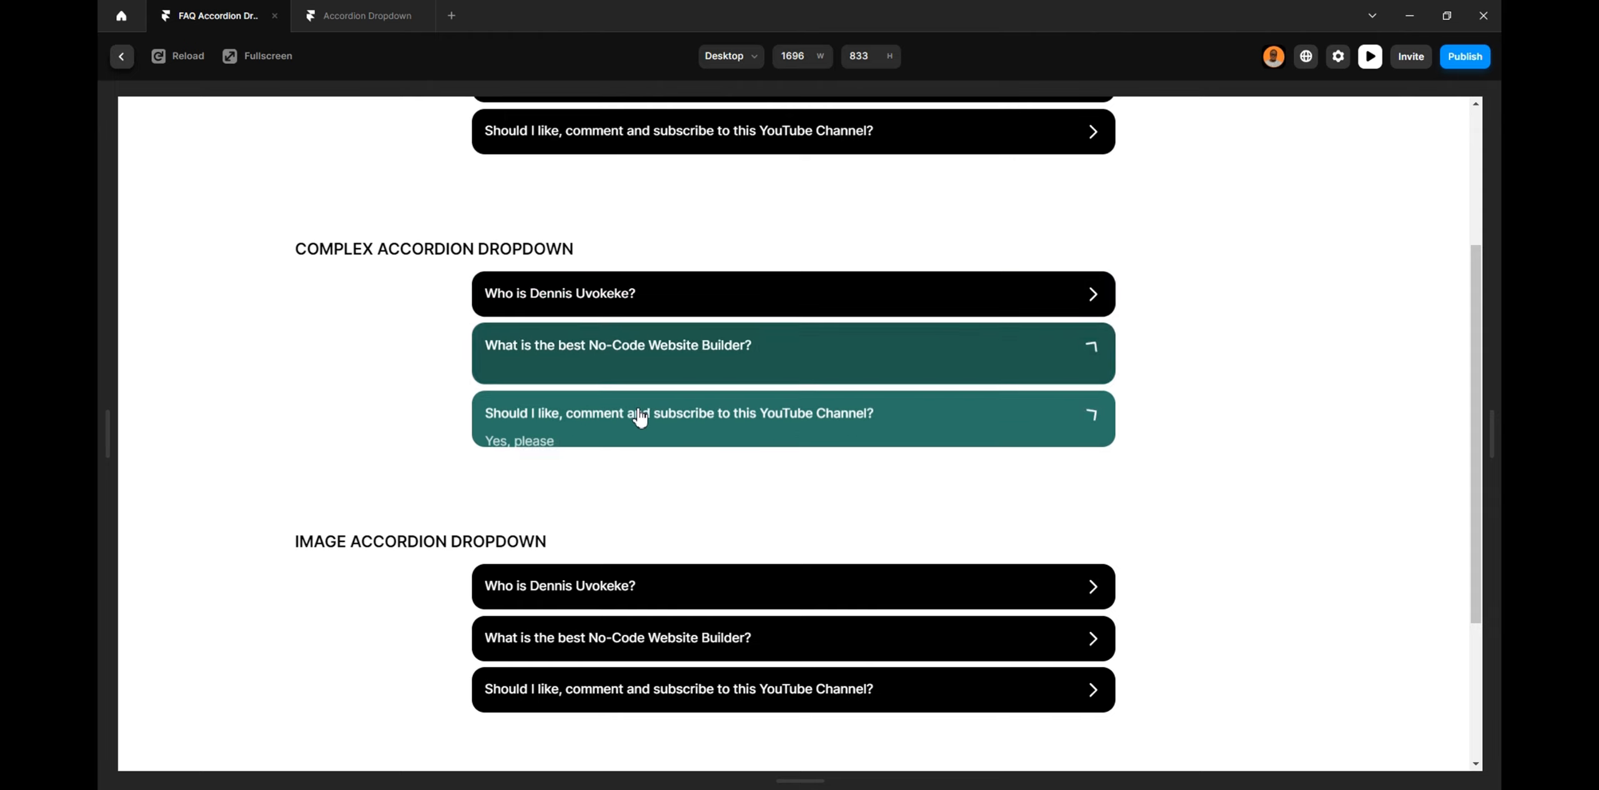
click(619, 313)
Test the simple accordion in the preview by expanding all three questions and collapsing them again
scroll(619, 313, up, 5)
click(617, 278)
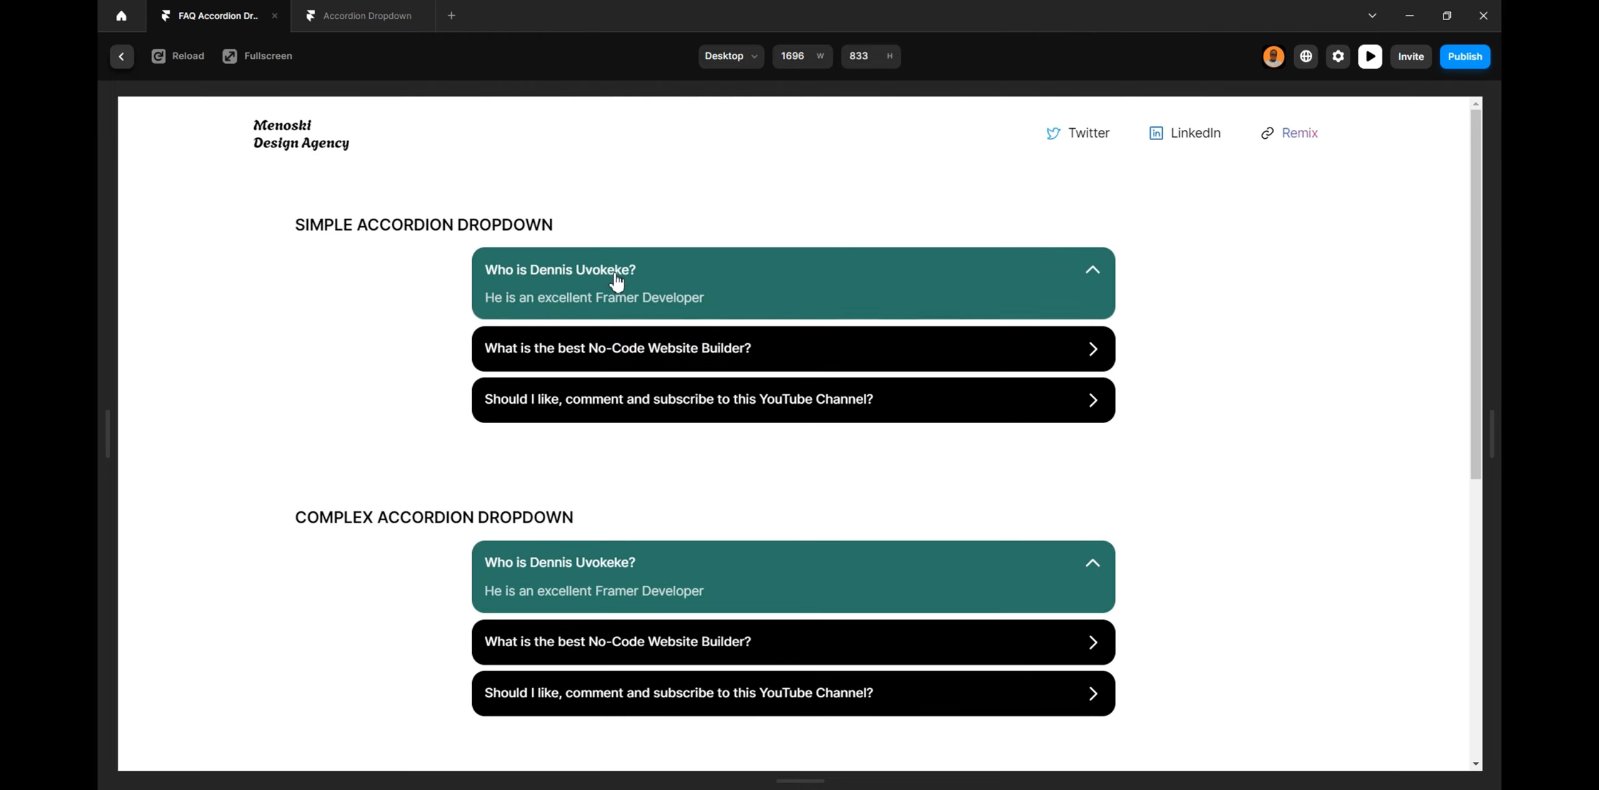
click(614, 347)
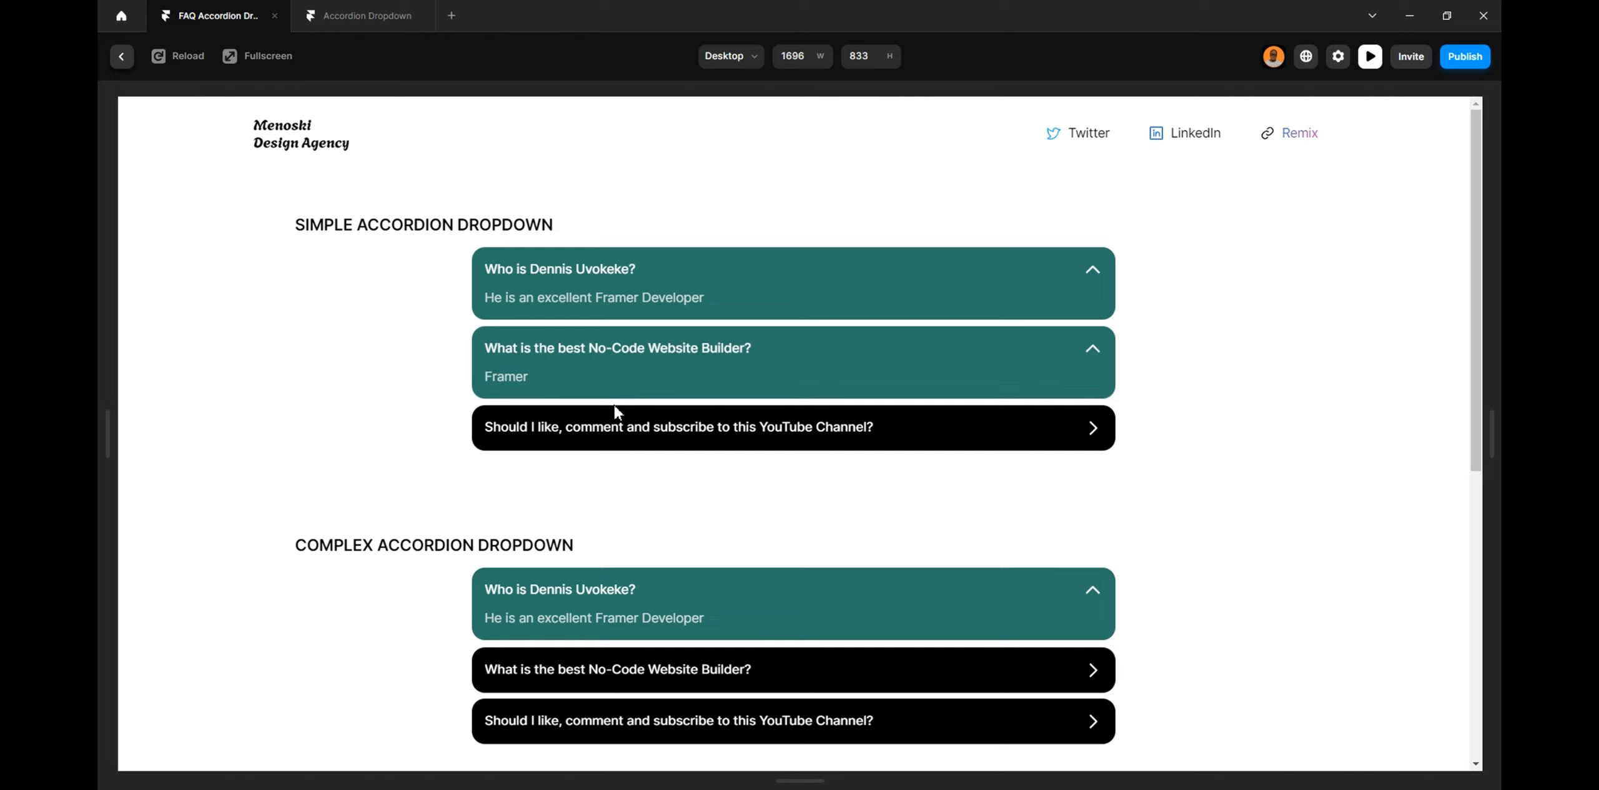
click(618, 425)
click(621, 427)
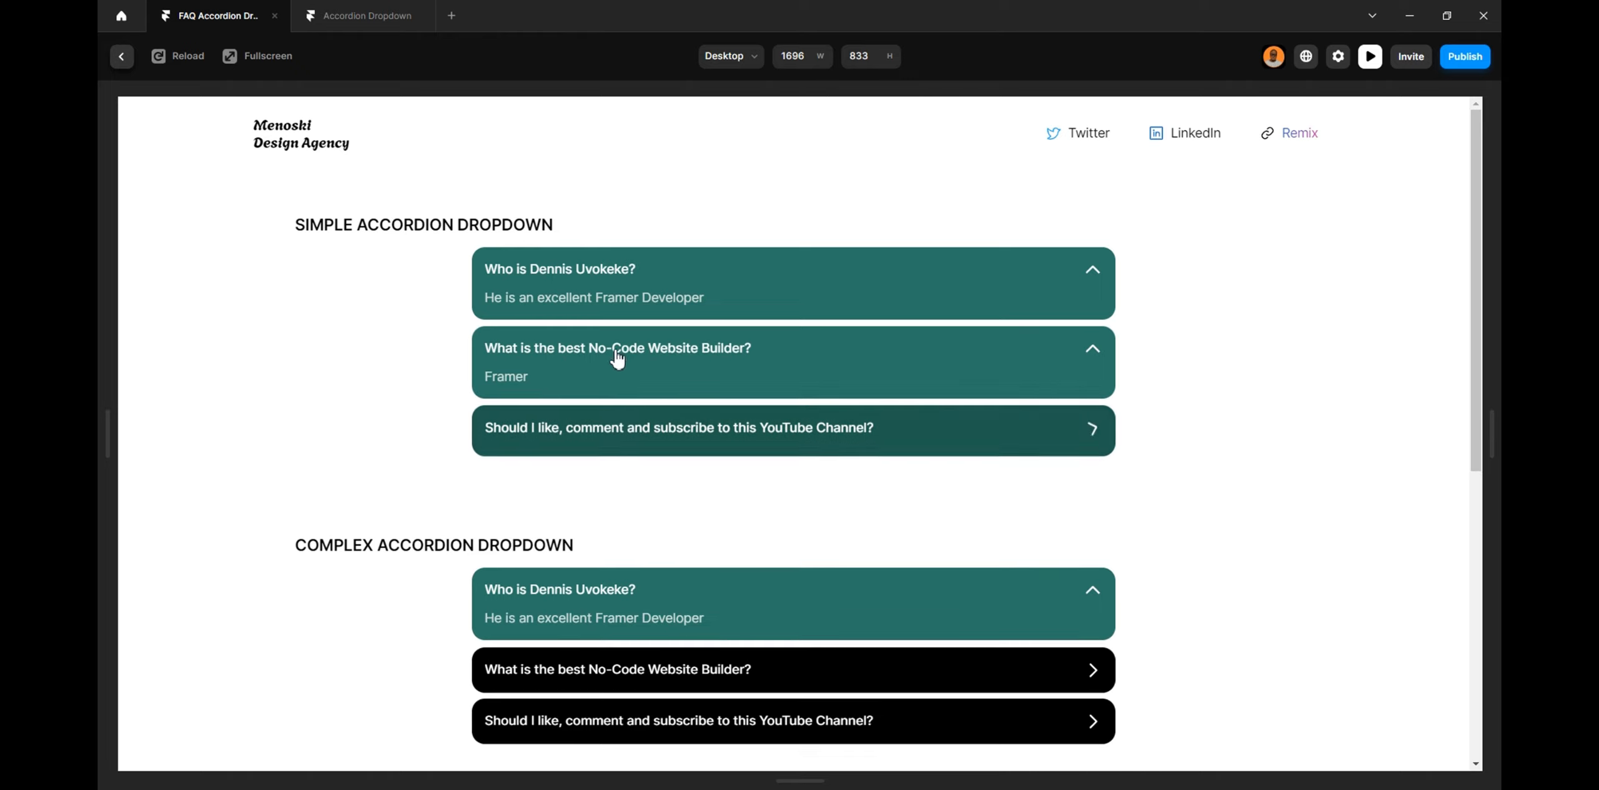
click(618, 354)
click(614, 284)
Expand the second and third questions of the complex accordion again to compare its behaviour with the simple one
scroll(643, 381, down, 4)
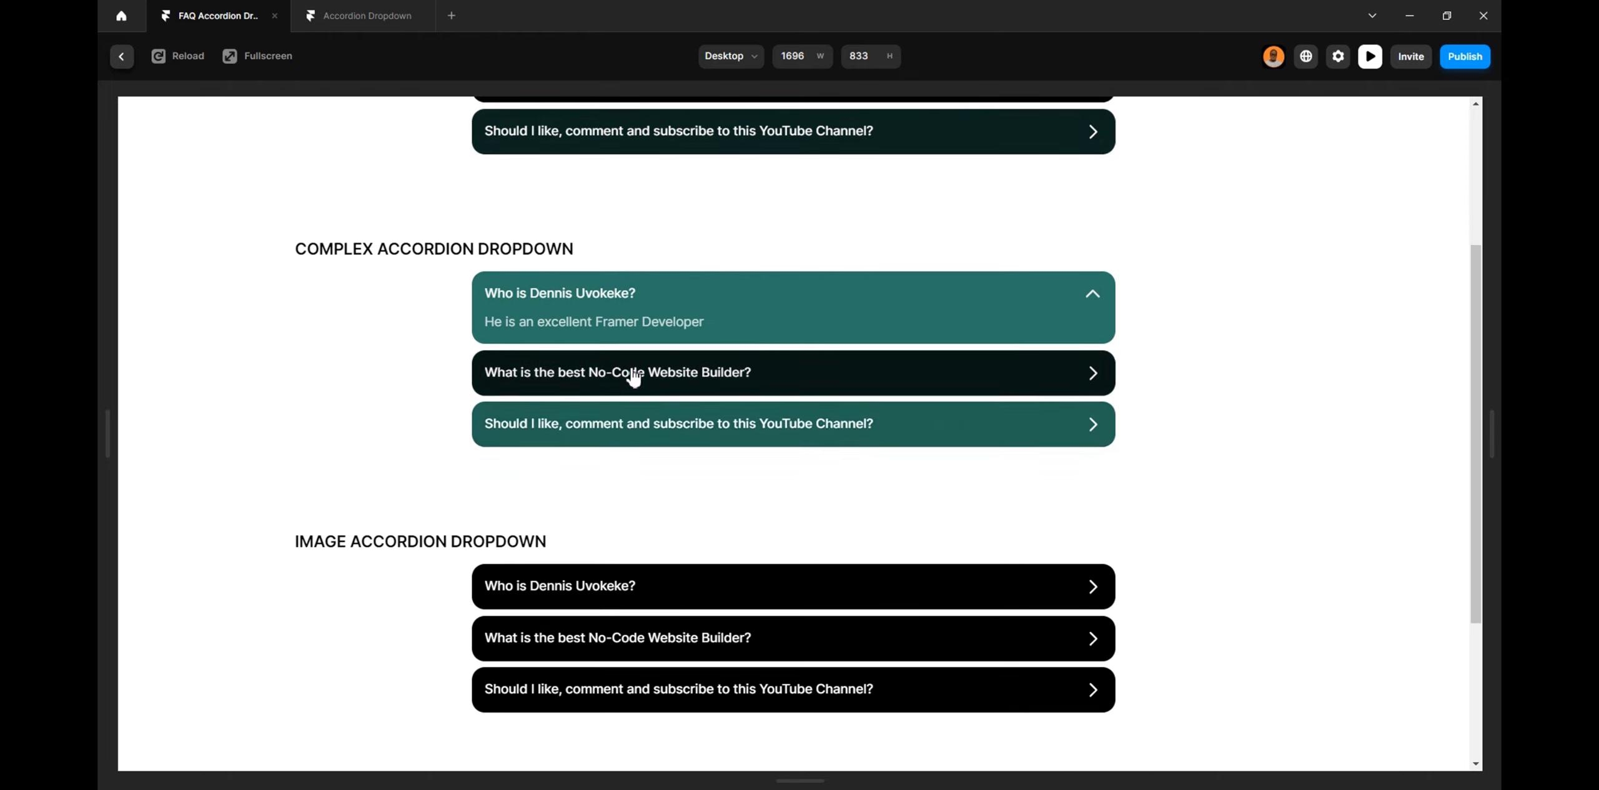
click(631, 372)
click(632, 425)
scroll(630, 419, down, 3)
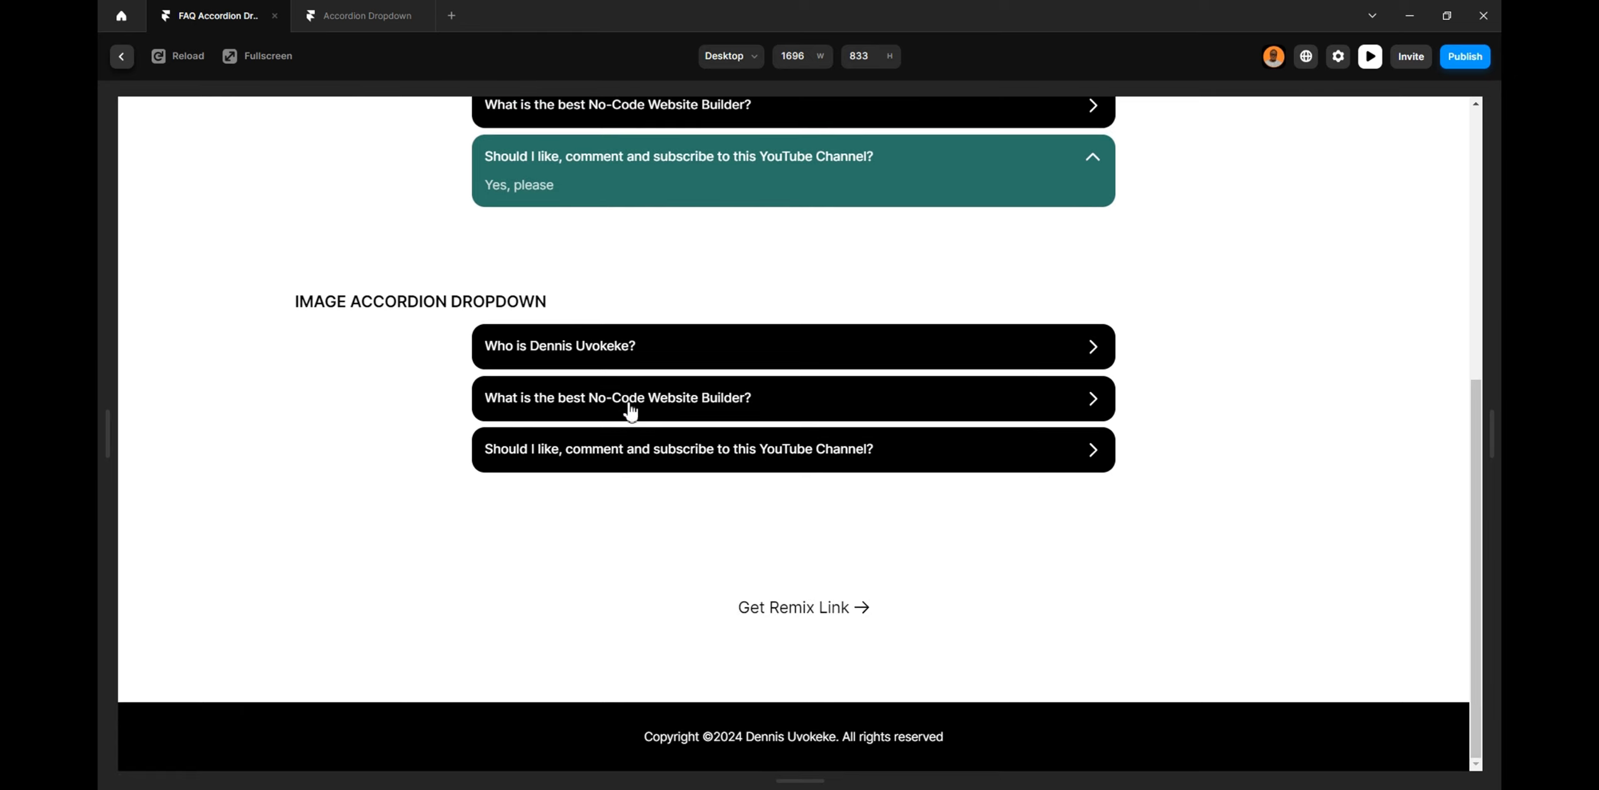
Test the image accordion in the preview by switching between its three questions
click(608, 353)
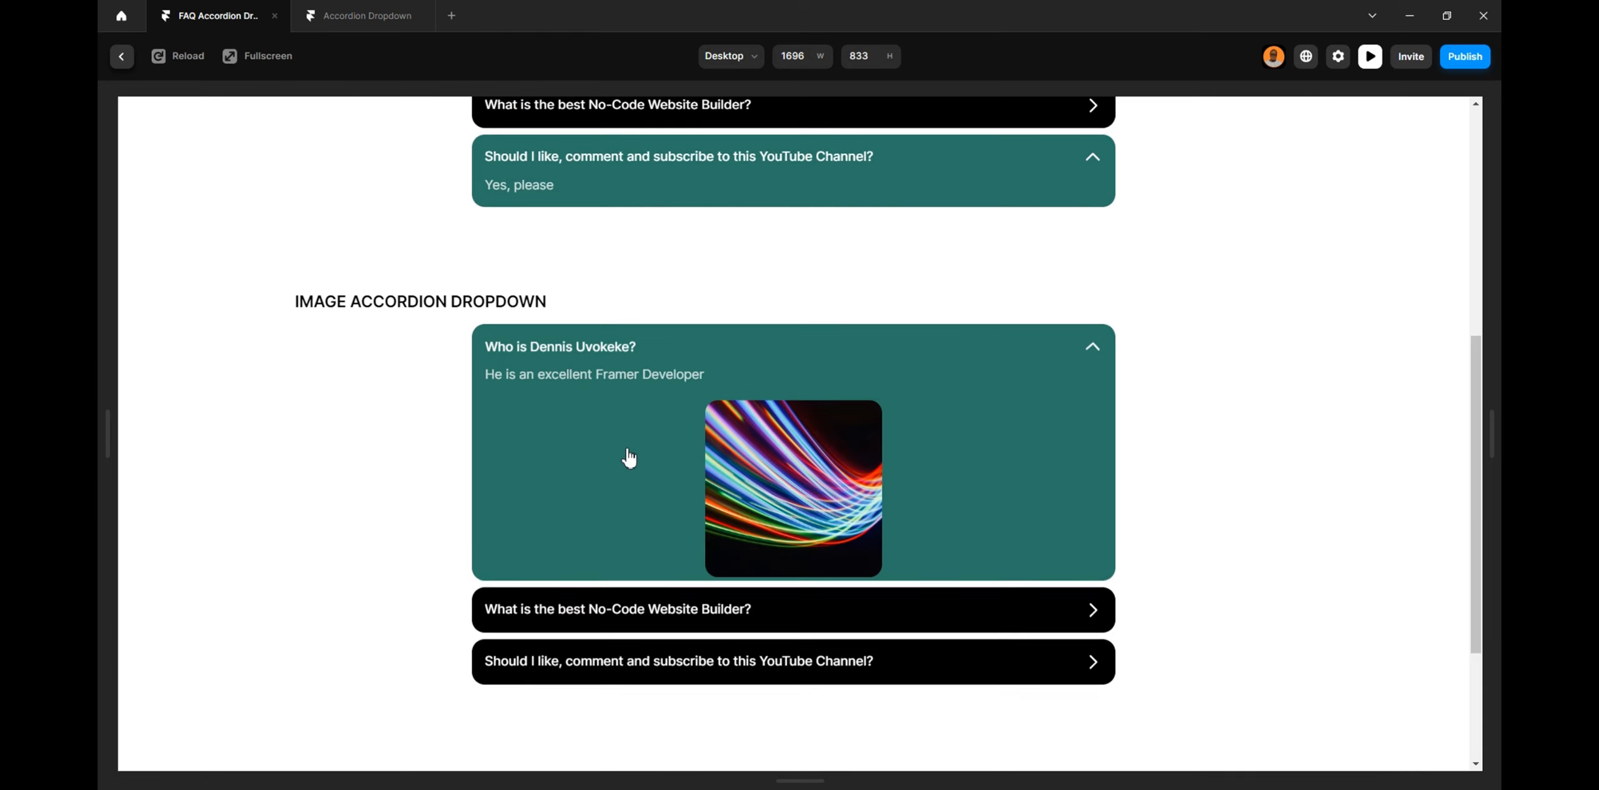
click(653, 615)
click(664, 665)
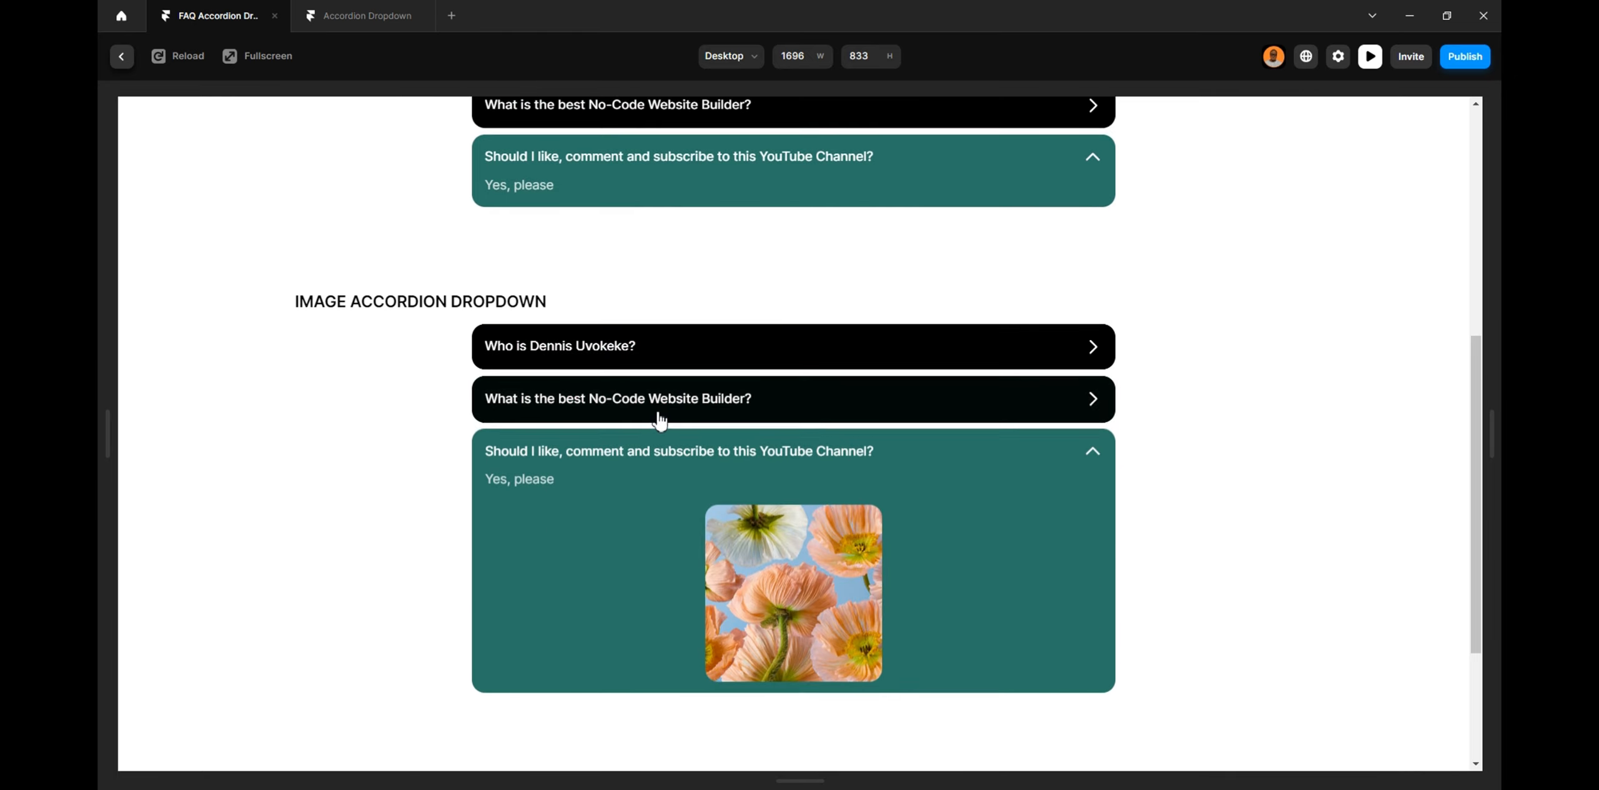
click(672, 362)
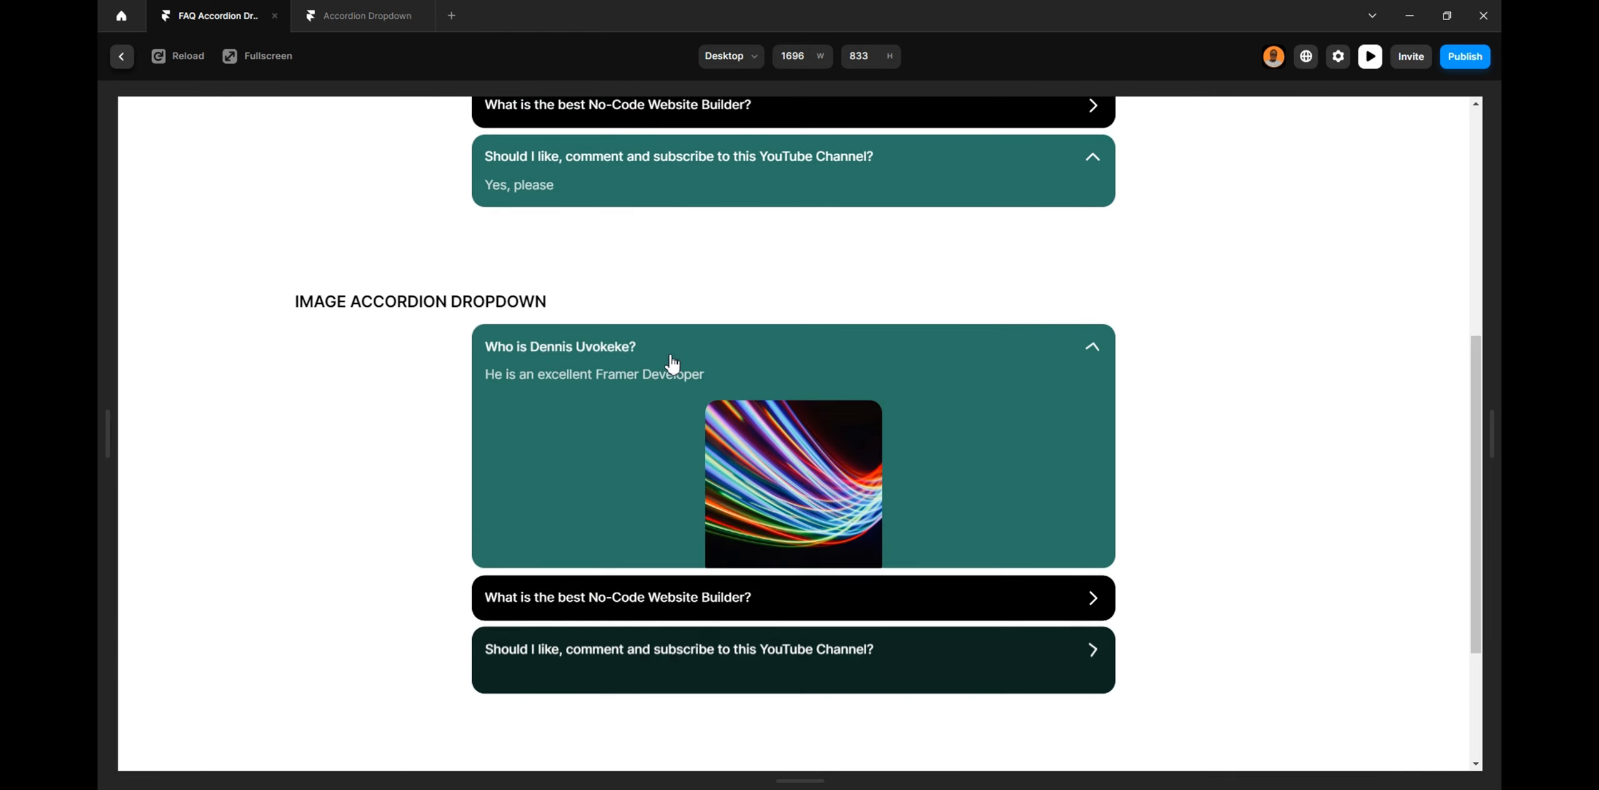
click(673, 616)
scroll(672, 615, up, 6)
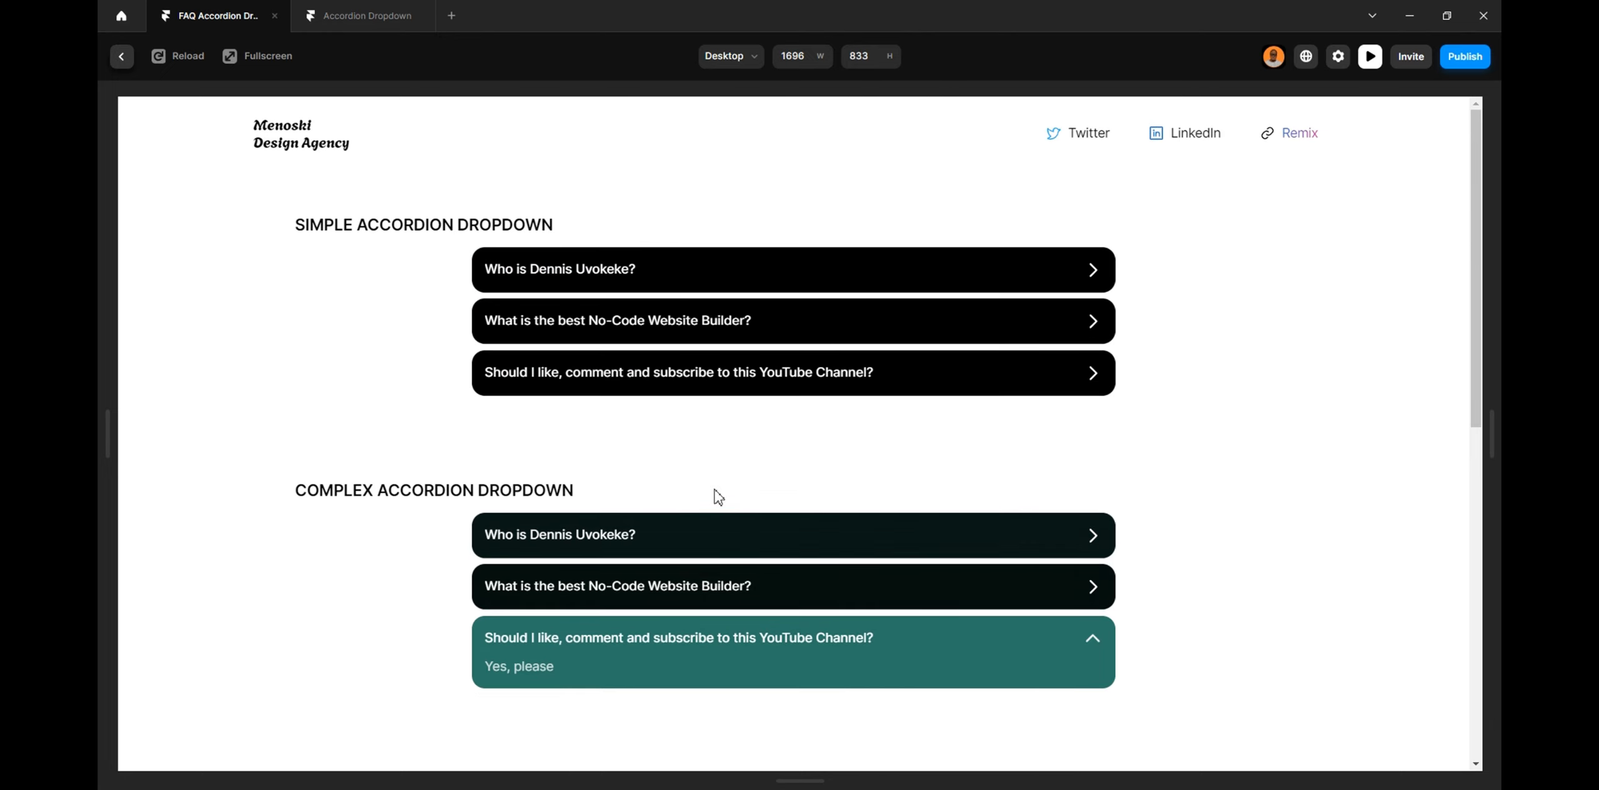
Switch to the Accordion Dropdown project and duplicate the Simple Accordion Dropdown section in the Desktop breakpoint
click(360, 14)
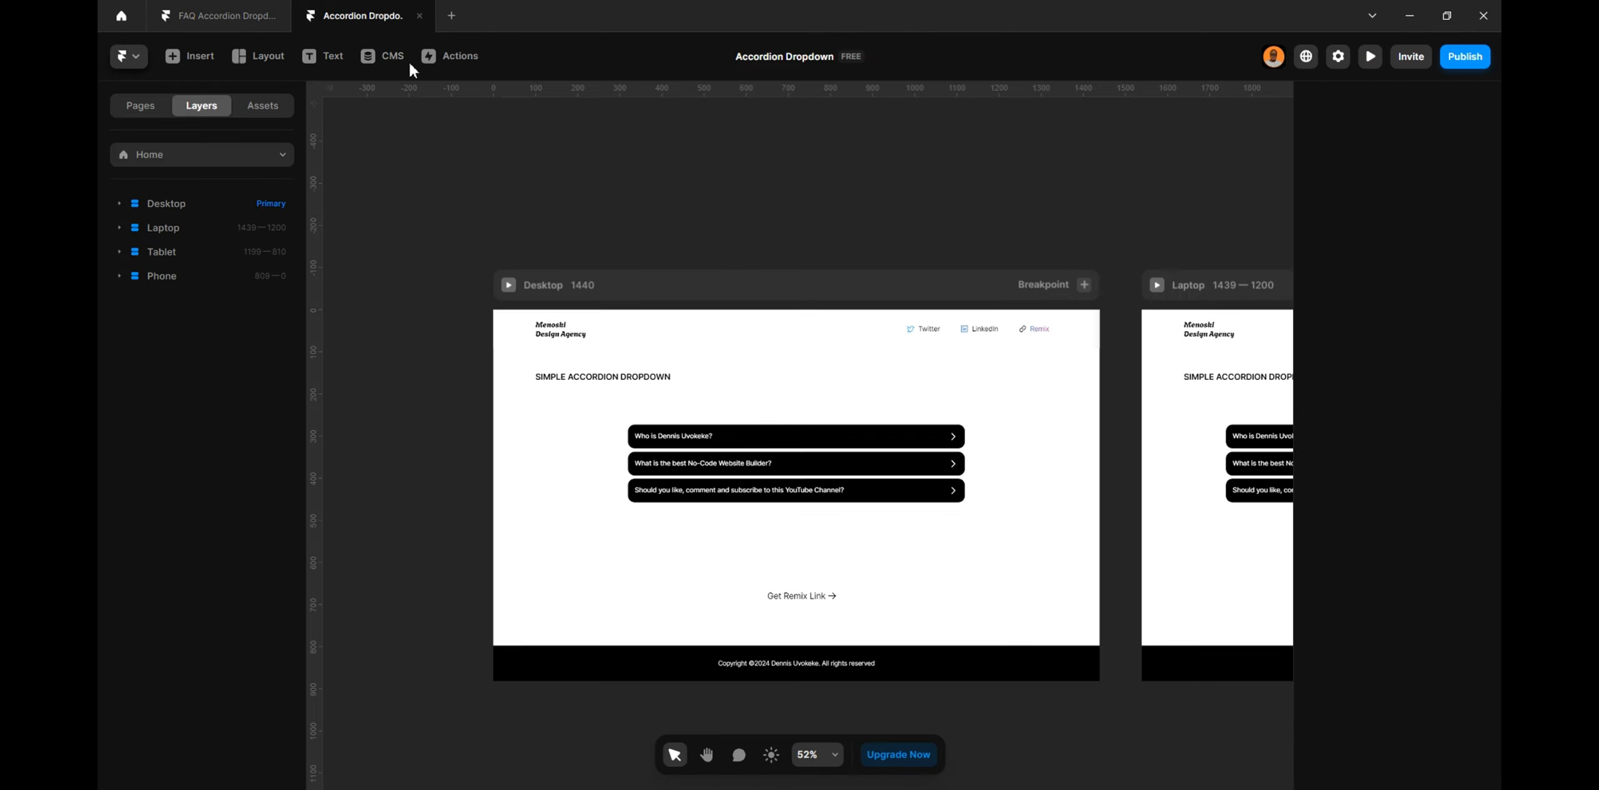
click(541, 399)
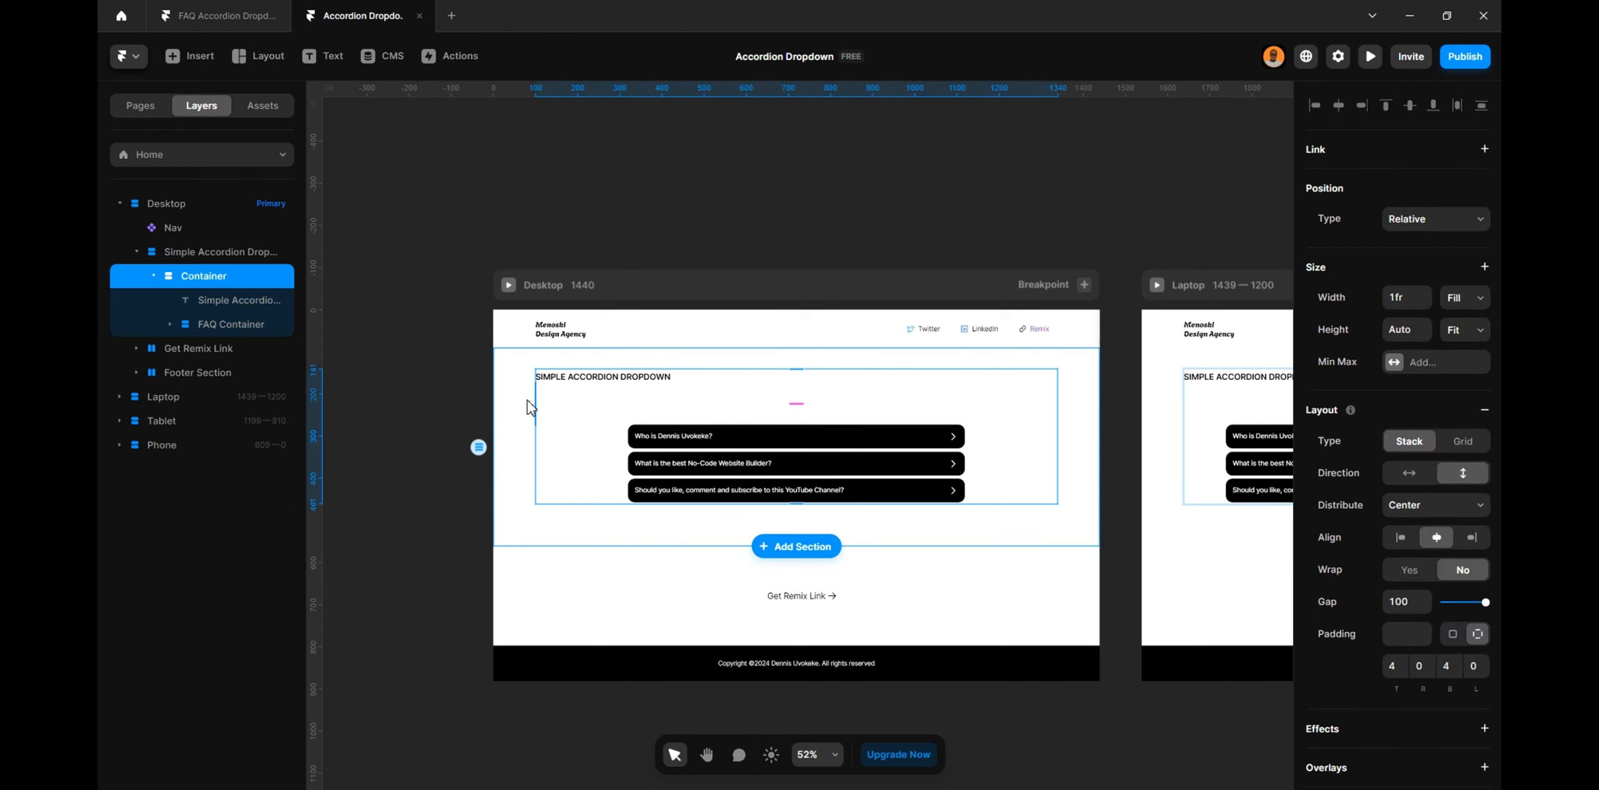
key(Escape)
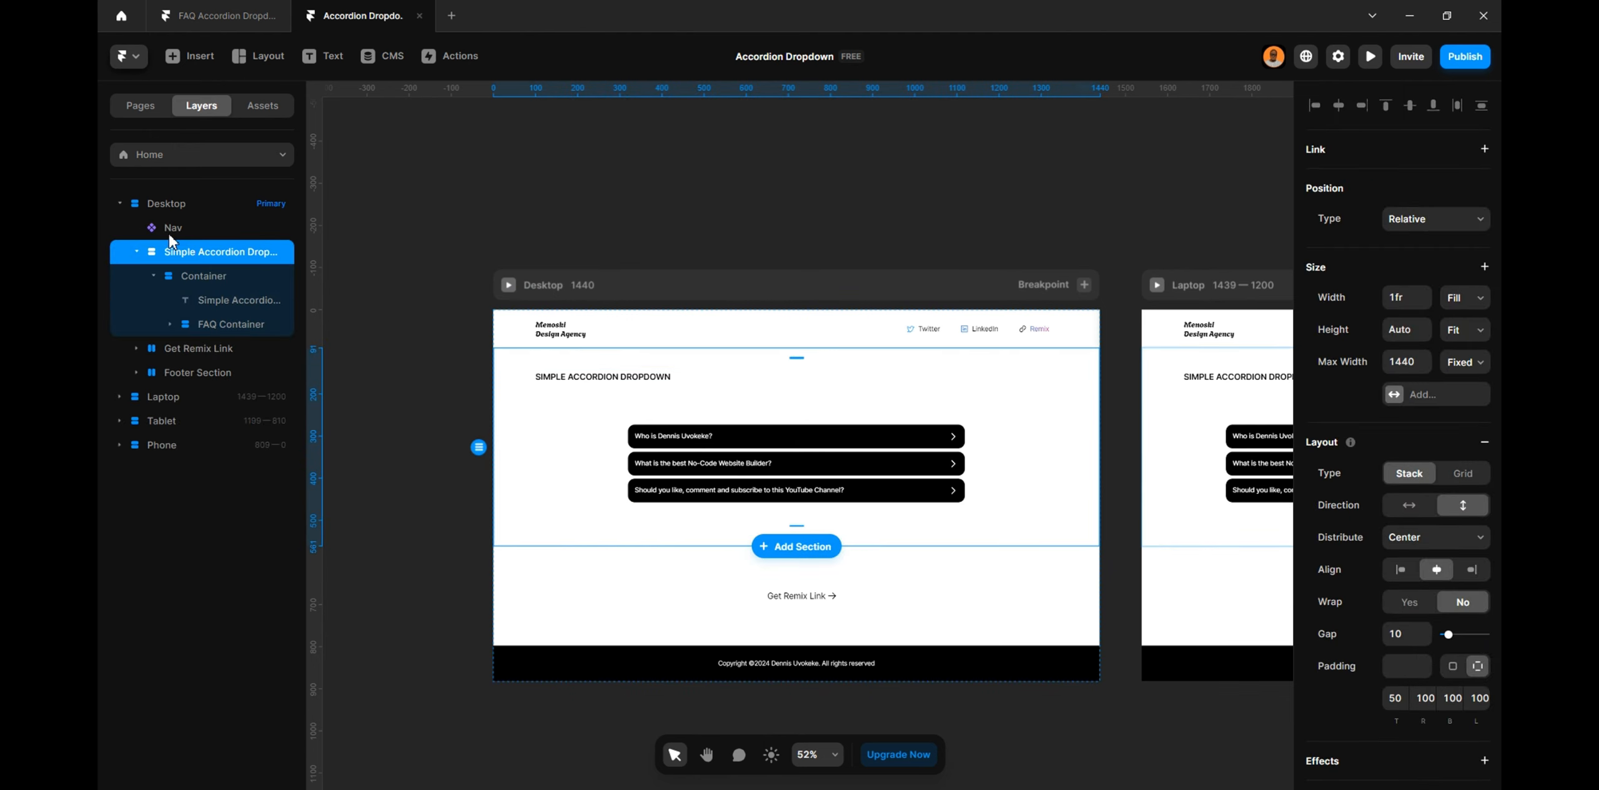
click(137, 252)
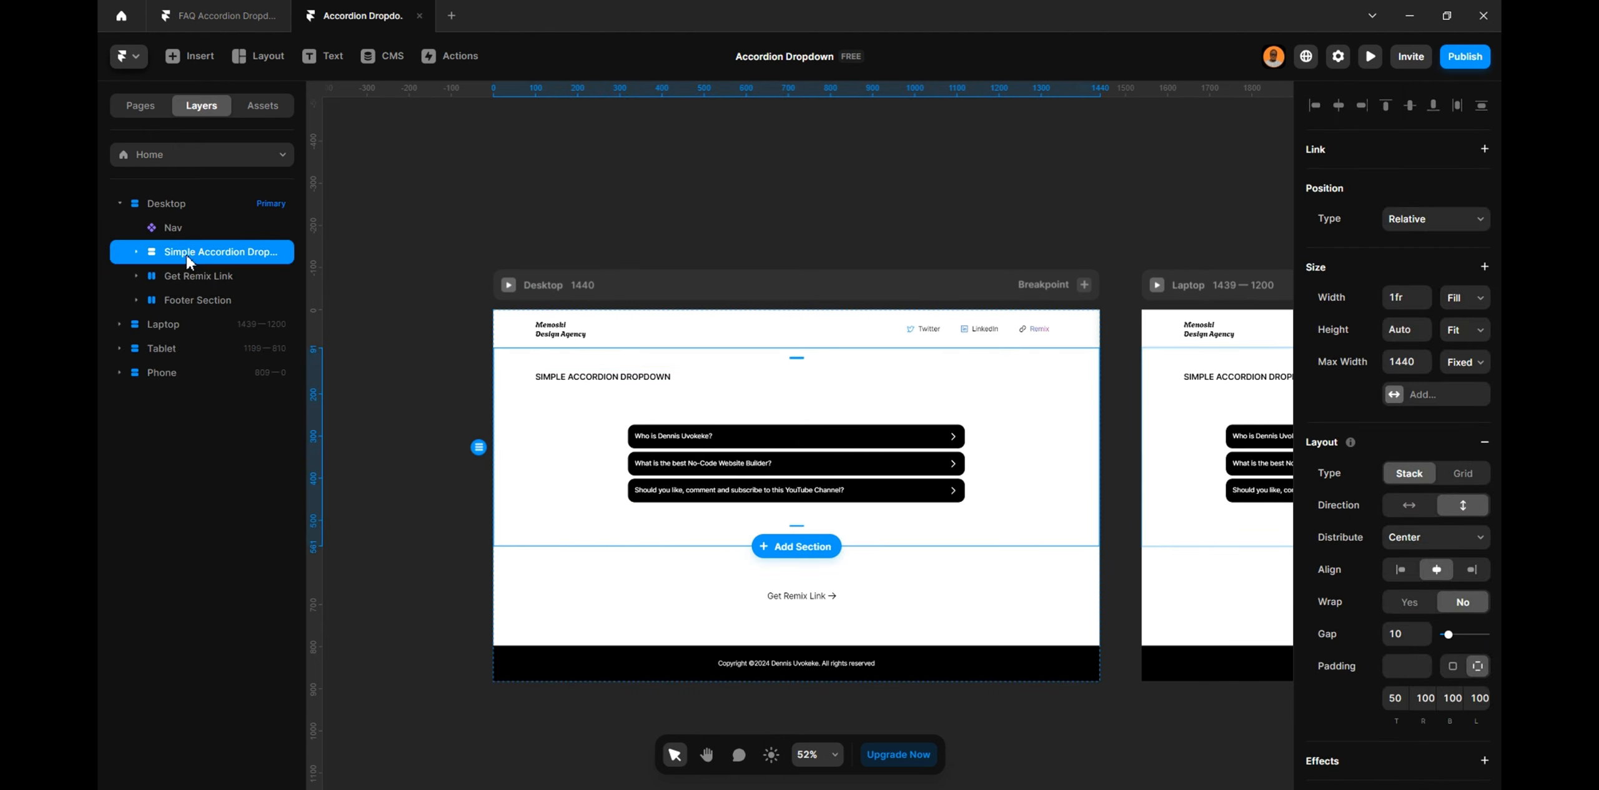
key(ctrl+d)
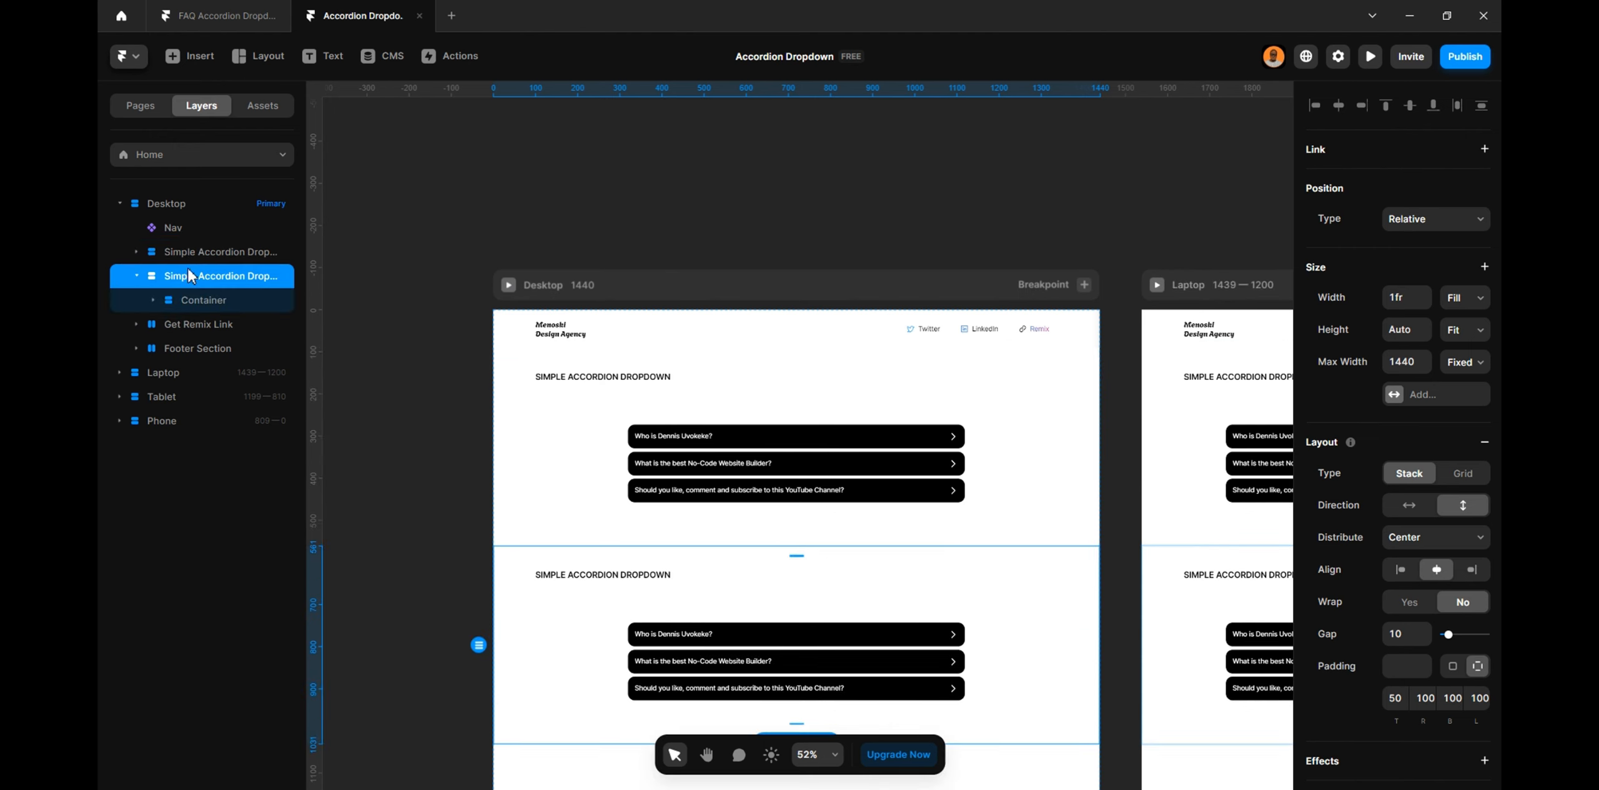
Rename the duplicated section layer as Complex Accordion Dropdown
double_click(190, 275)
click(190, 276)
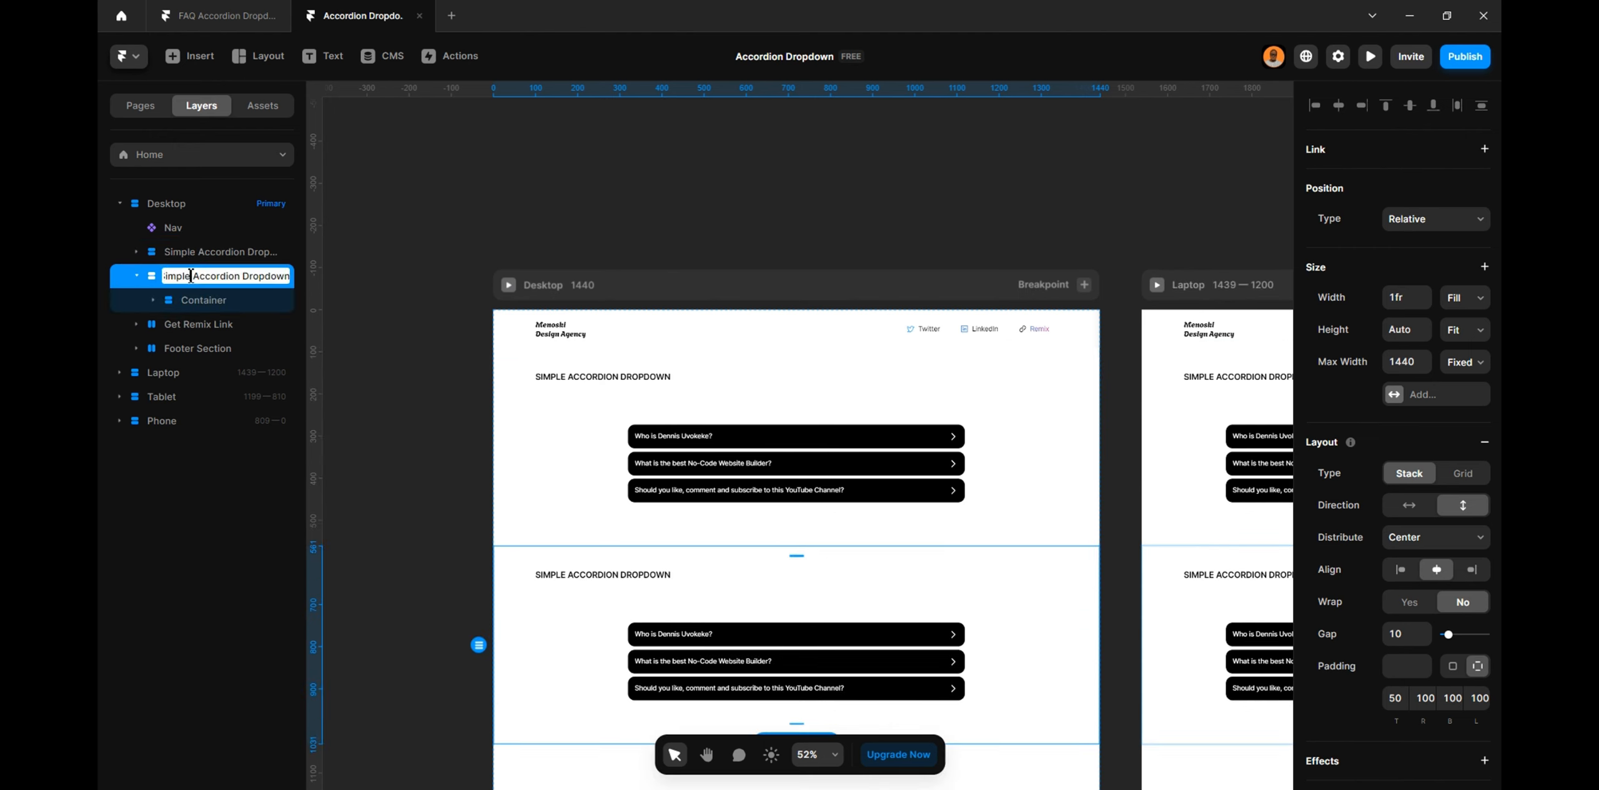
key(BackSpace)
key(BackSpace)
key(BackSpace)
key(BackSpace)
key(BackSpace)
key(BackSpace)
key(BackSpace)
text(cO)
key(BackSpace)
key(BackSpace)
key(BackSpace)
text(Complex)
key(Return)
Change the duplicated section's heading text to COMPLEX ACCORDION DROPDOWN
scroll(571, 628, up, 5)
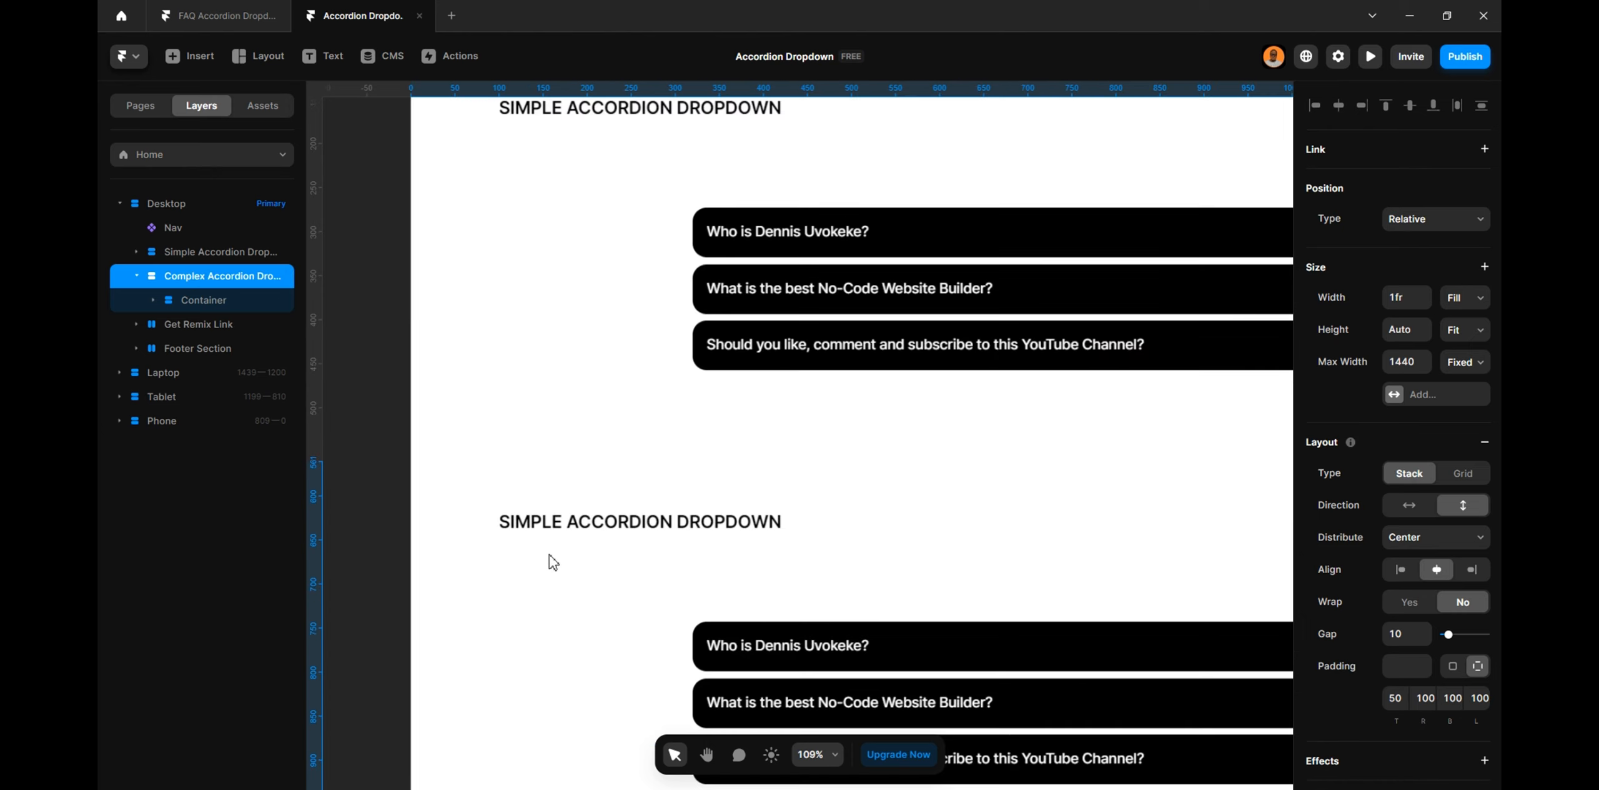
click(535, 531)
click(555, 528)
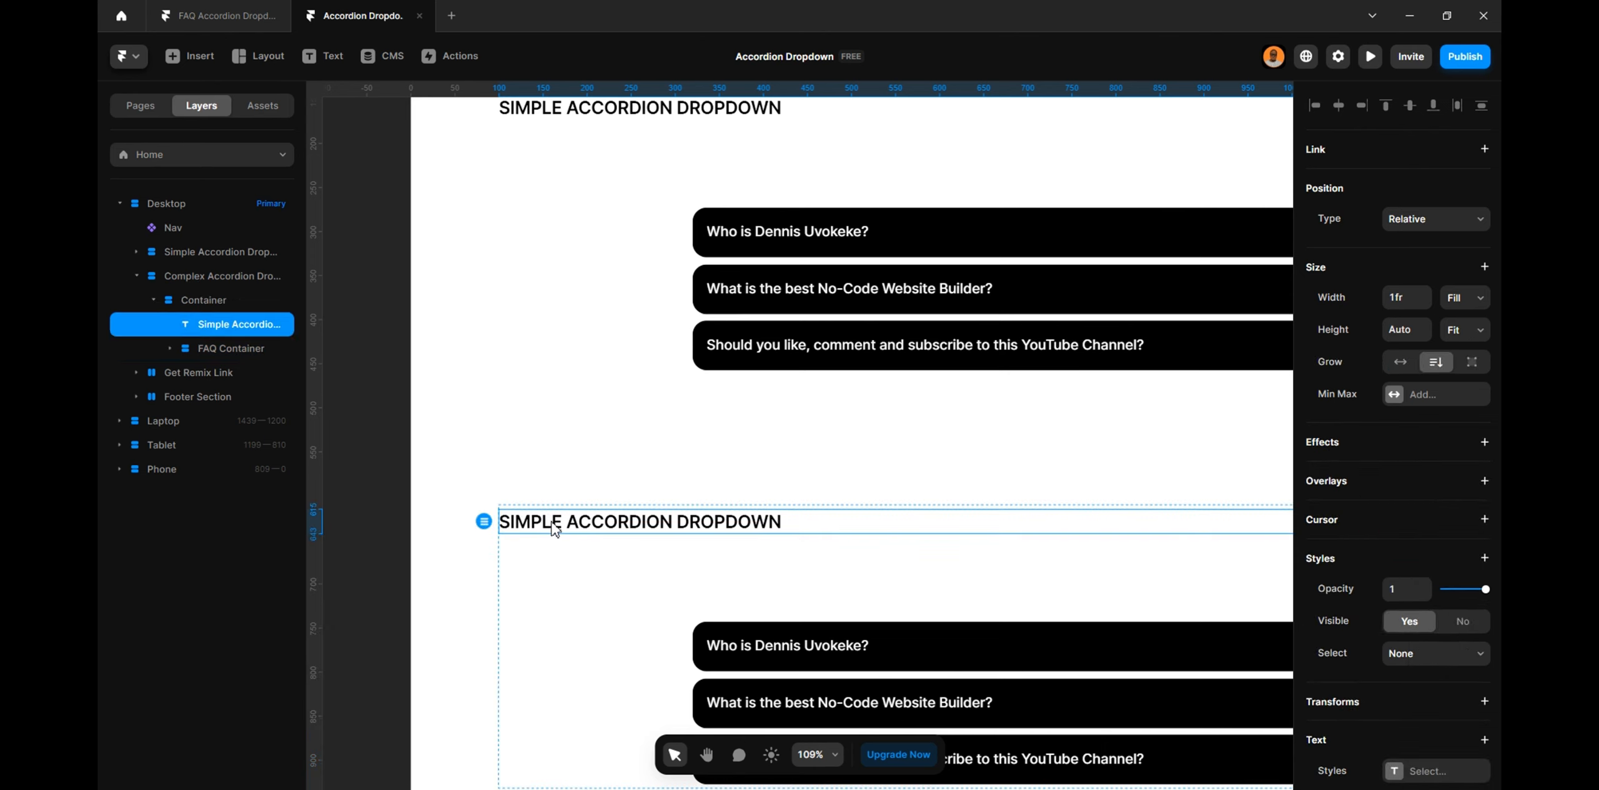
double_click(555, 528)
text(CO)
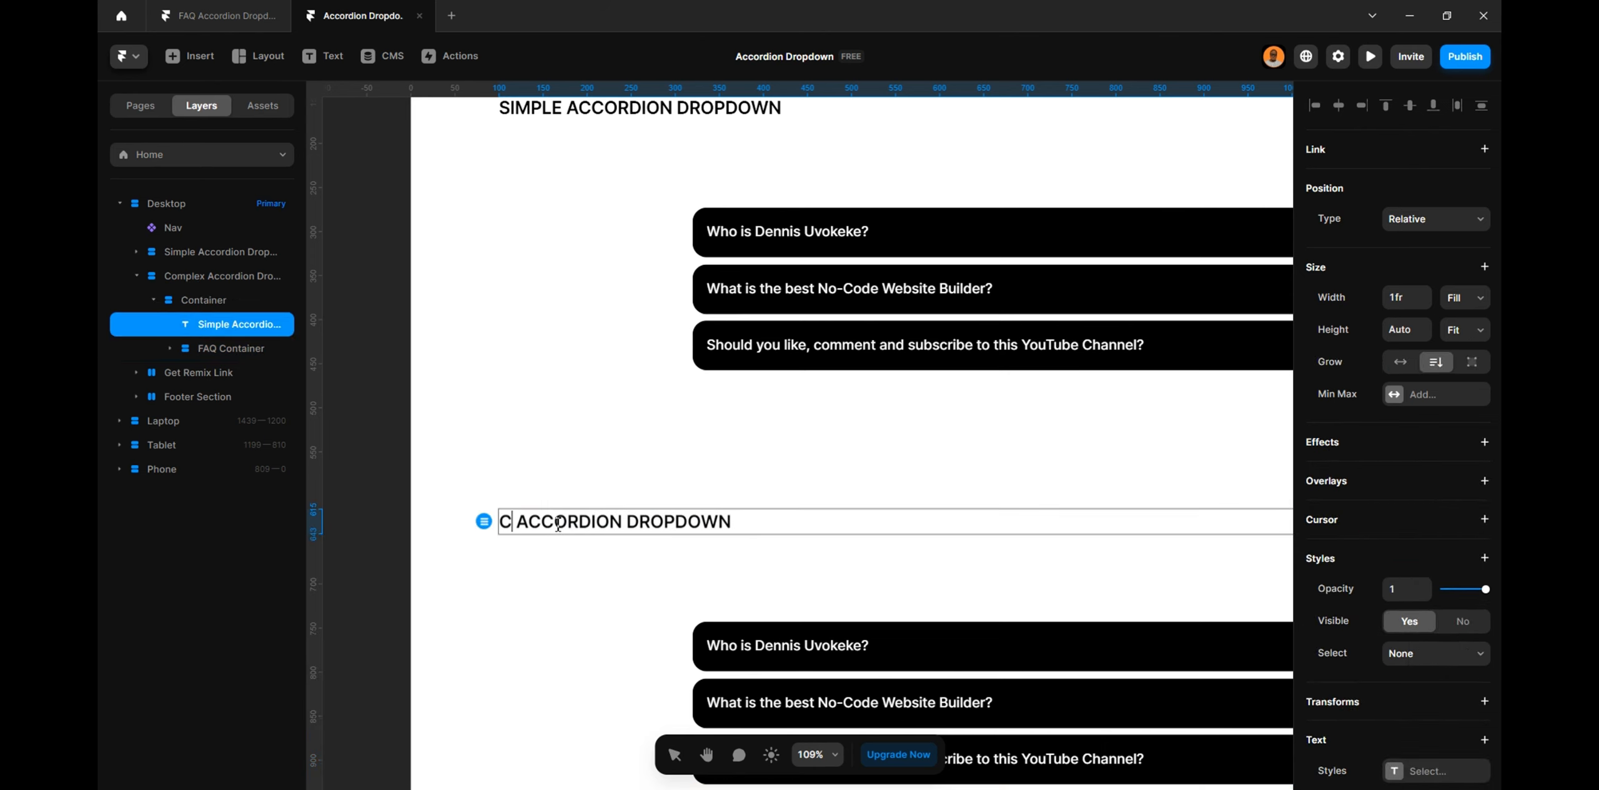
text(MPLEX)
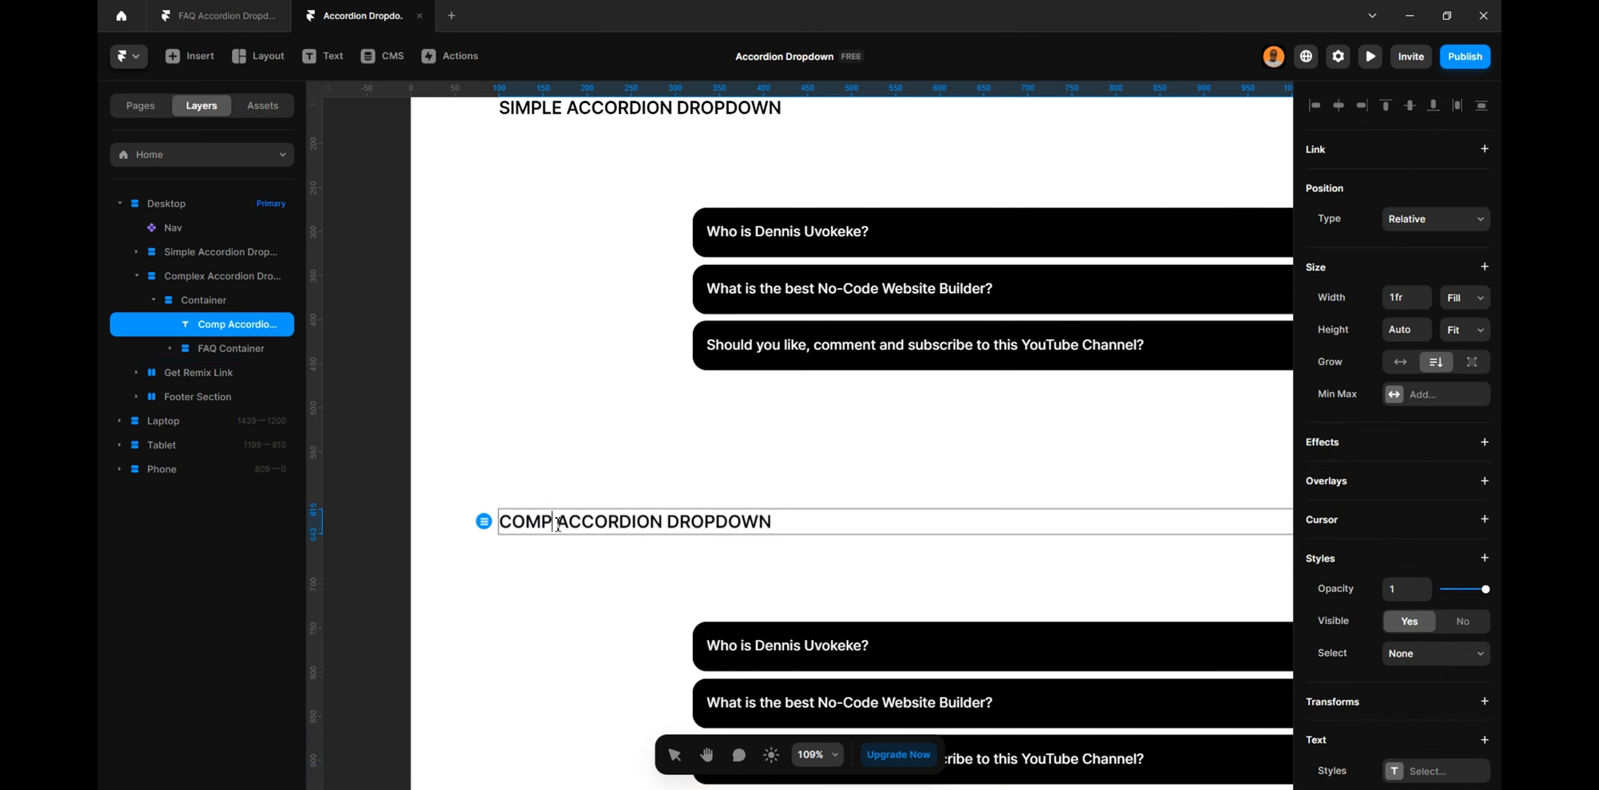
key(Escape)
Open the FAQ Card component from the simple accordion and inspect the tap interactions of its Closed and Opened variants
scroll(429, 531, down, 5)
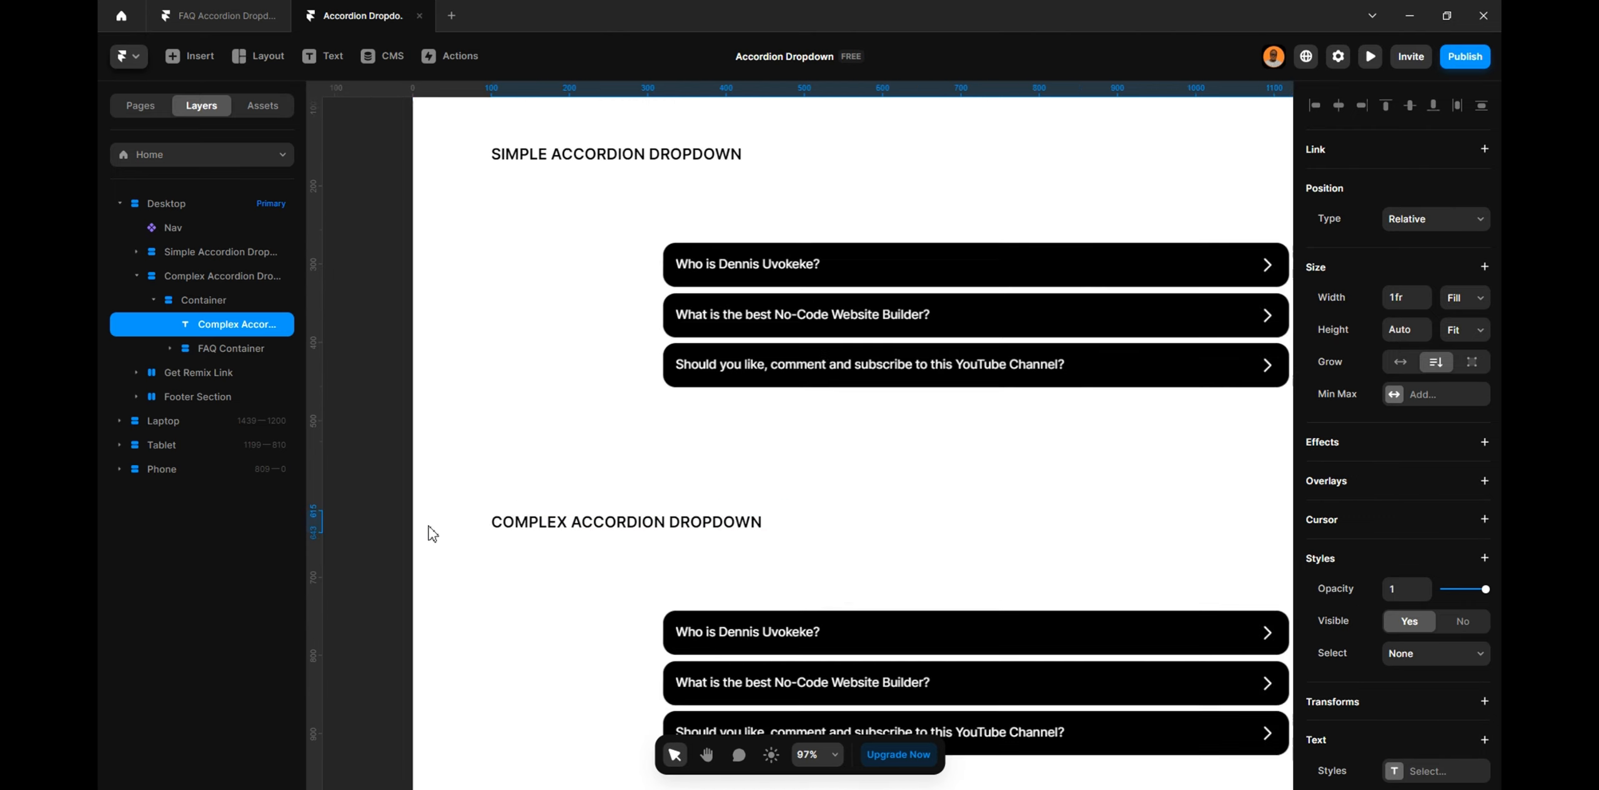
scroll(628, 601, up, 3)
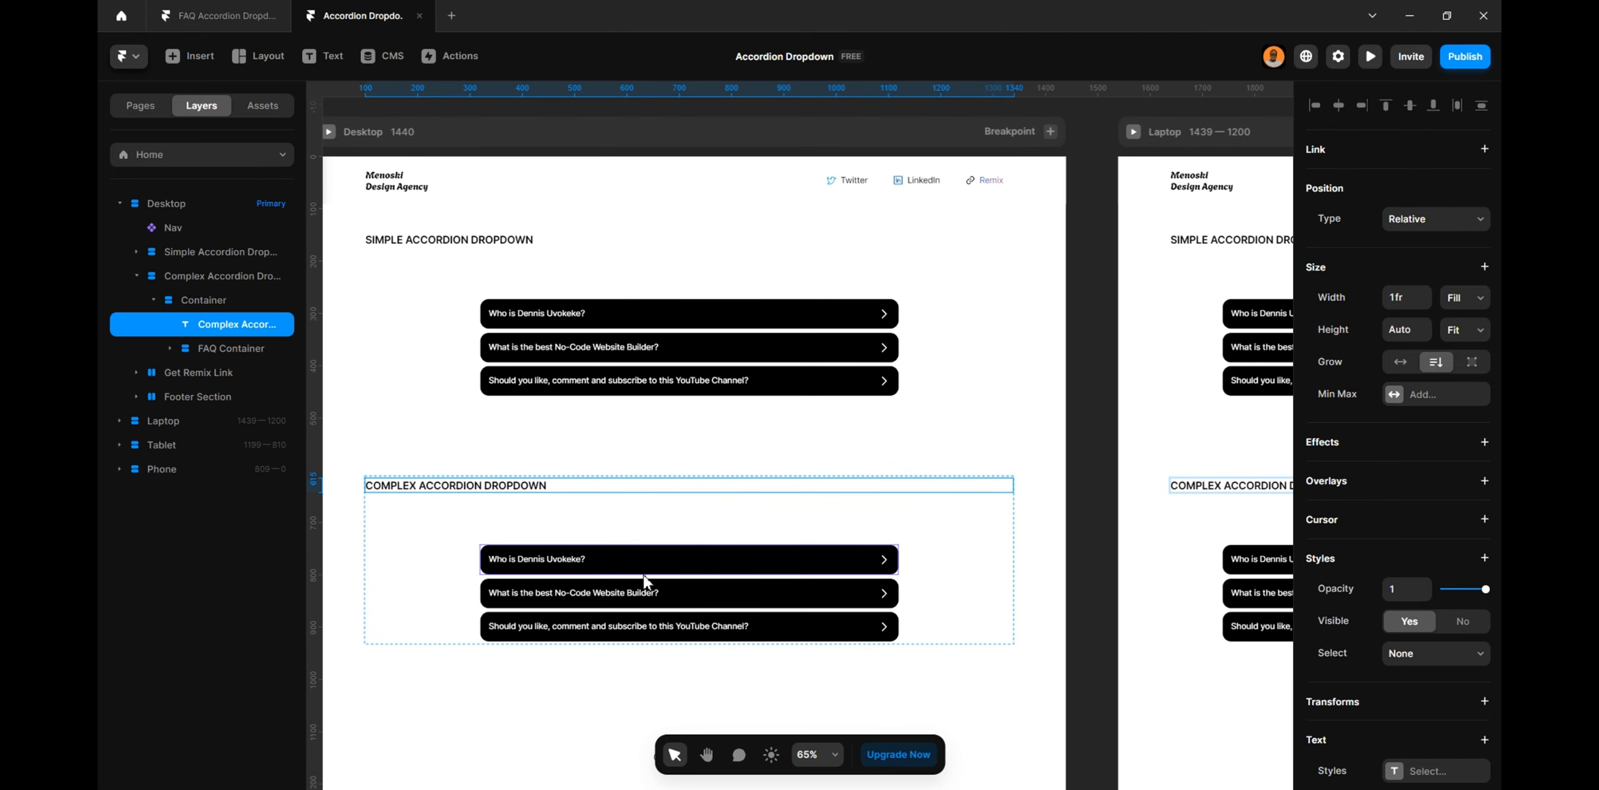
double_click(569, 315)
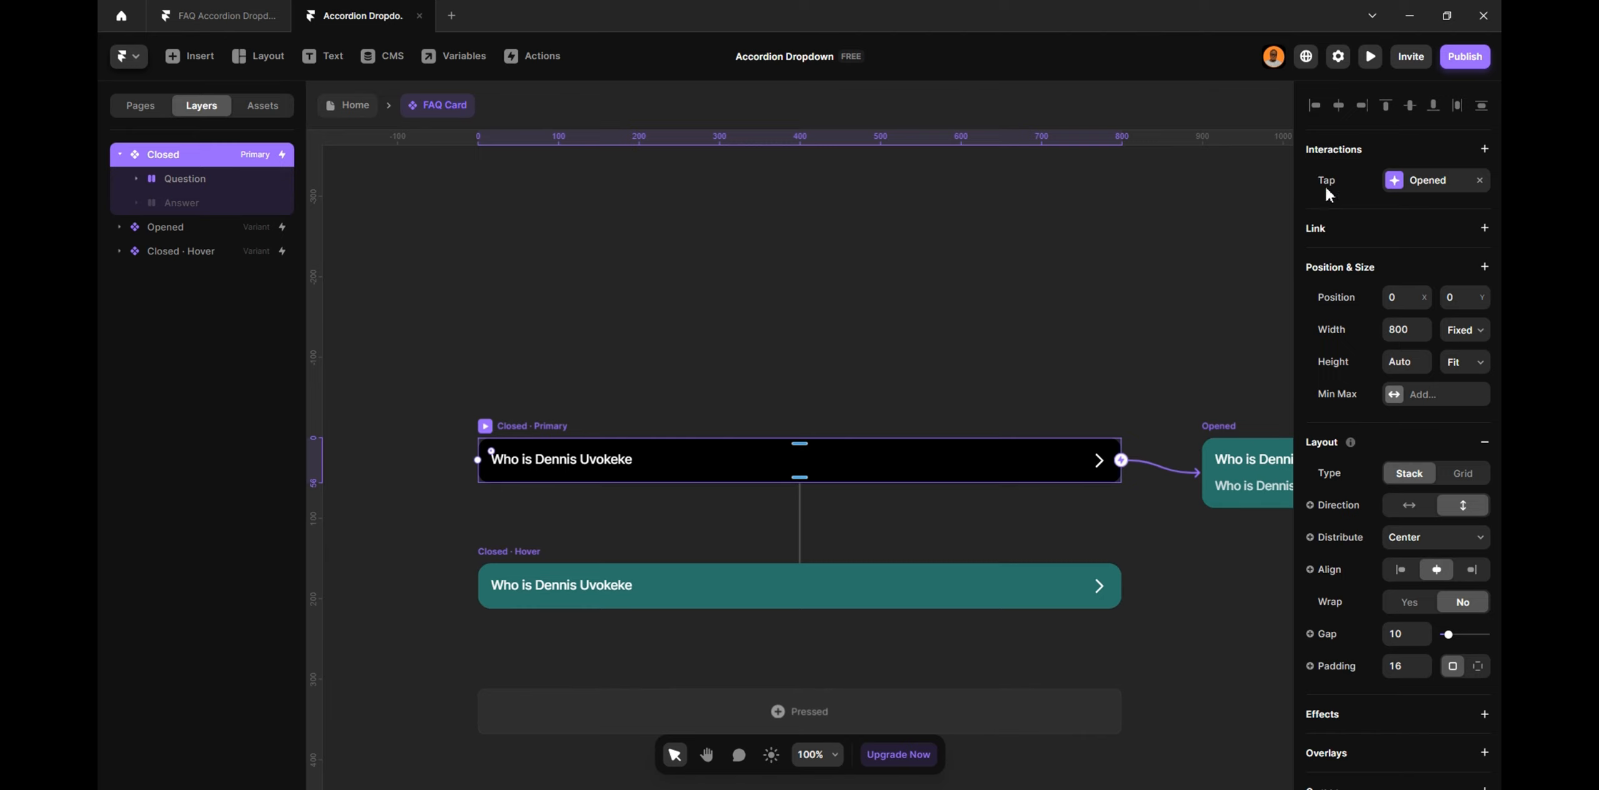
click(1192, 397)
scroll(921, 332, right, 5)
click(949, 359)
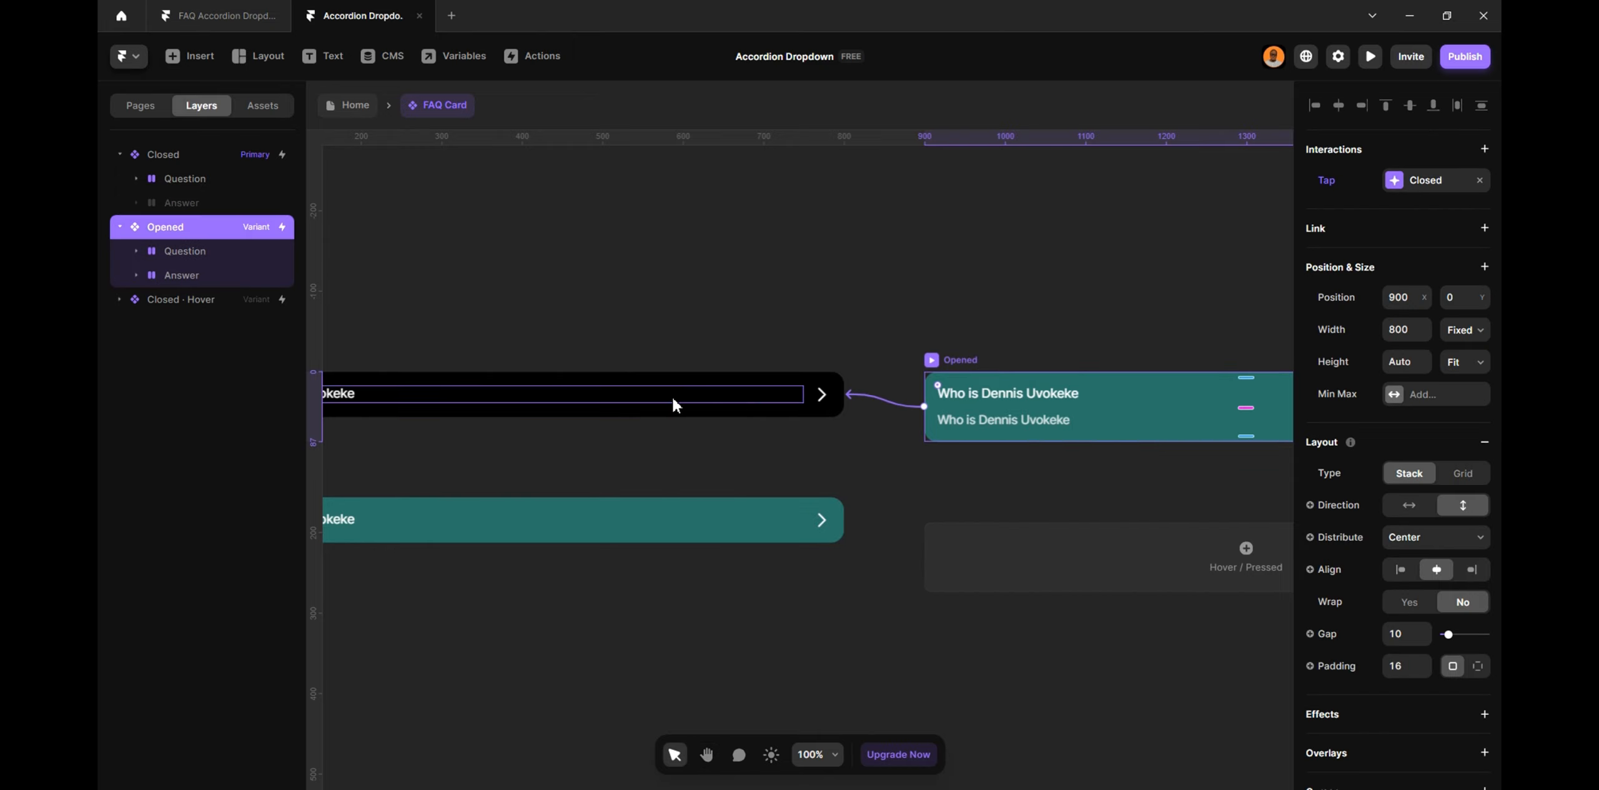
scroll(734, 422, down, 5)
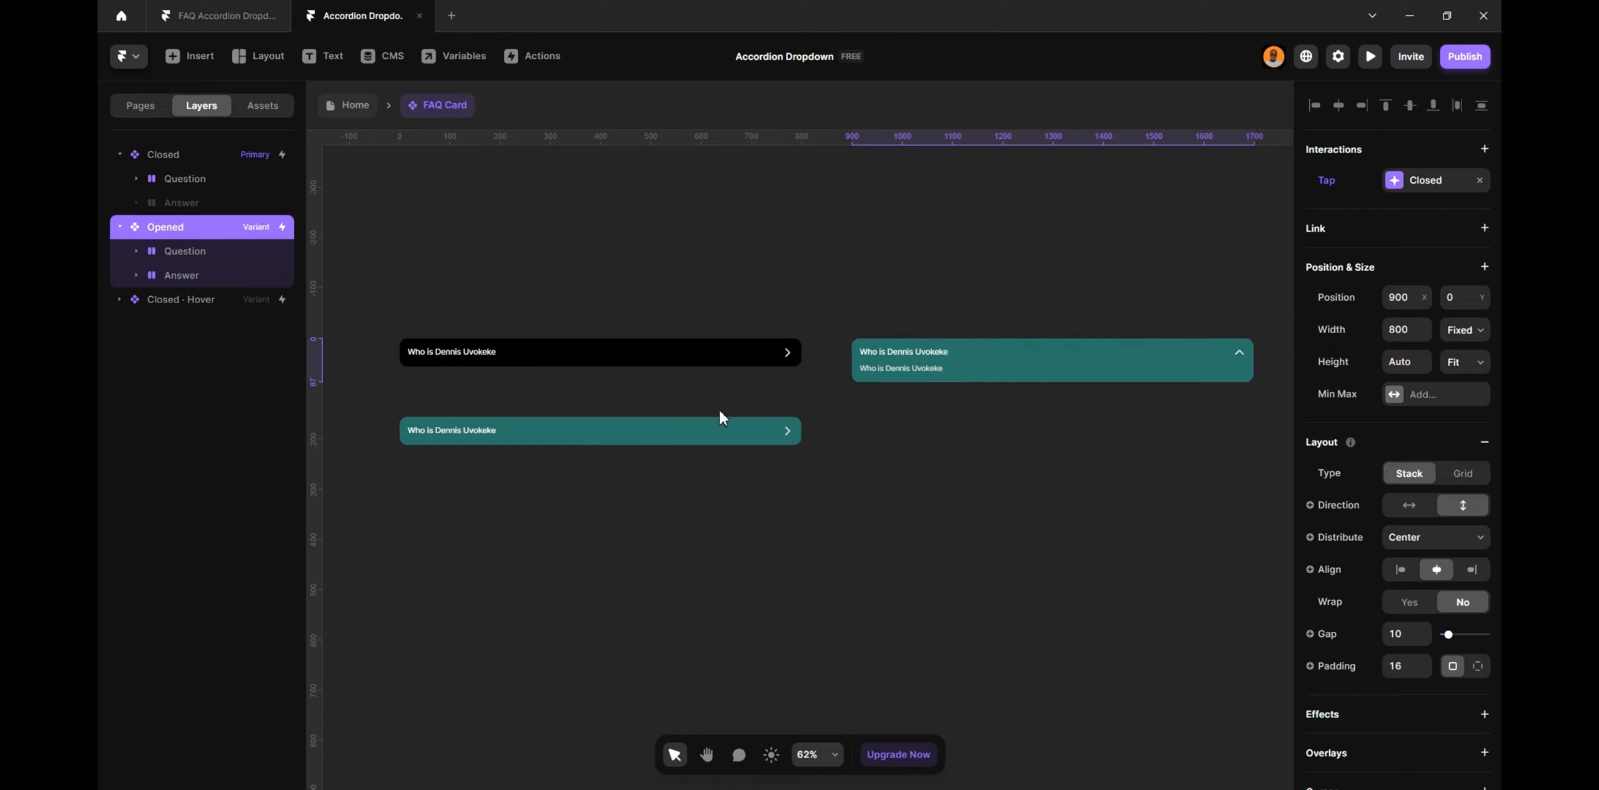
Preview the Opened variant of the FAQ Card and test toggling it closed and open
click(1370, 56)
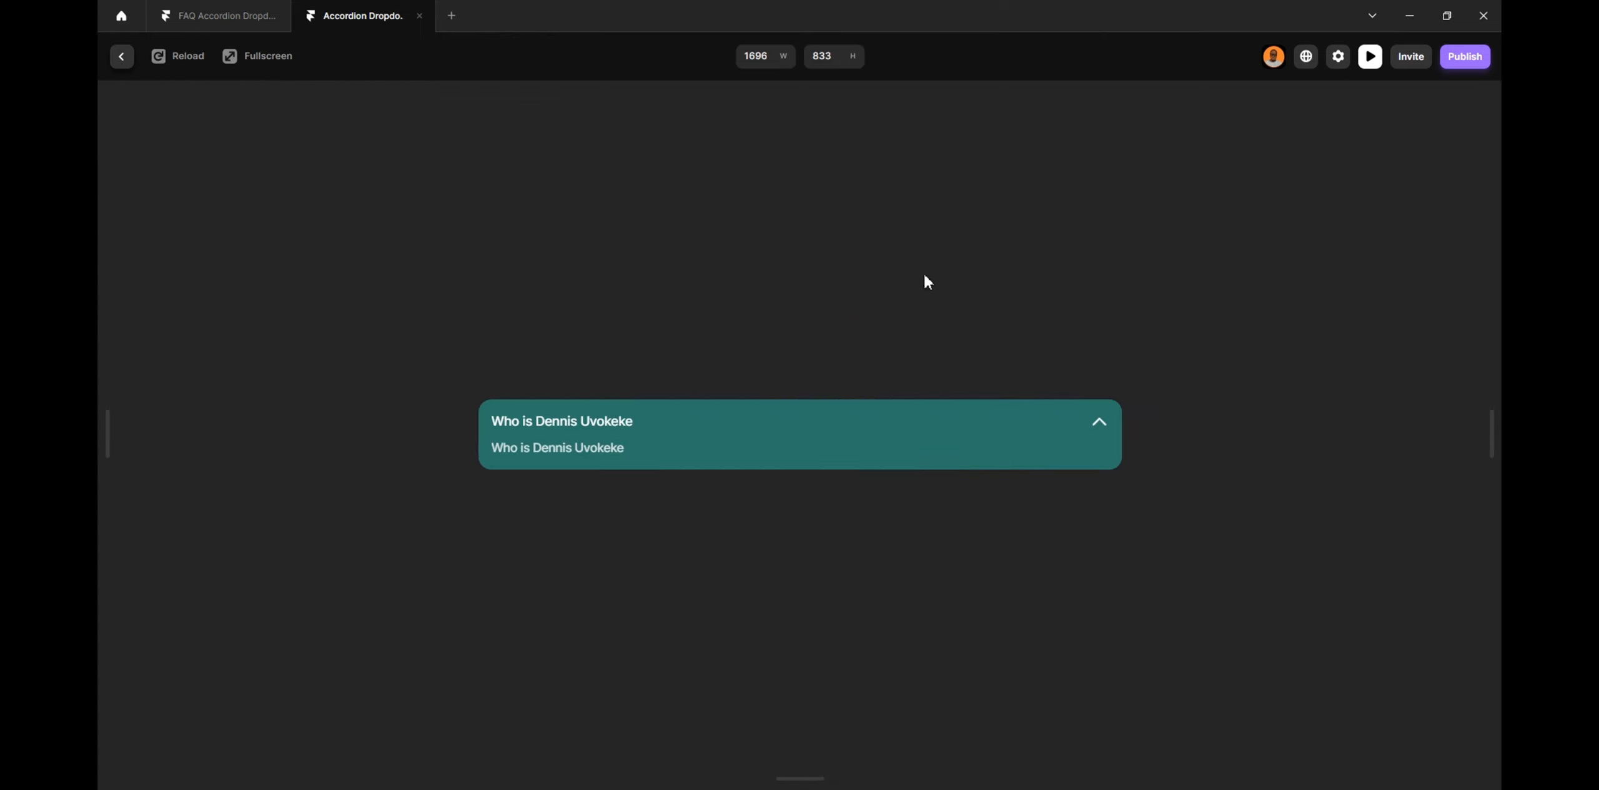
click(796, 430)
click(796, 429)
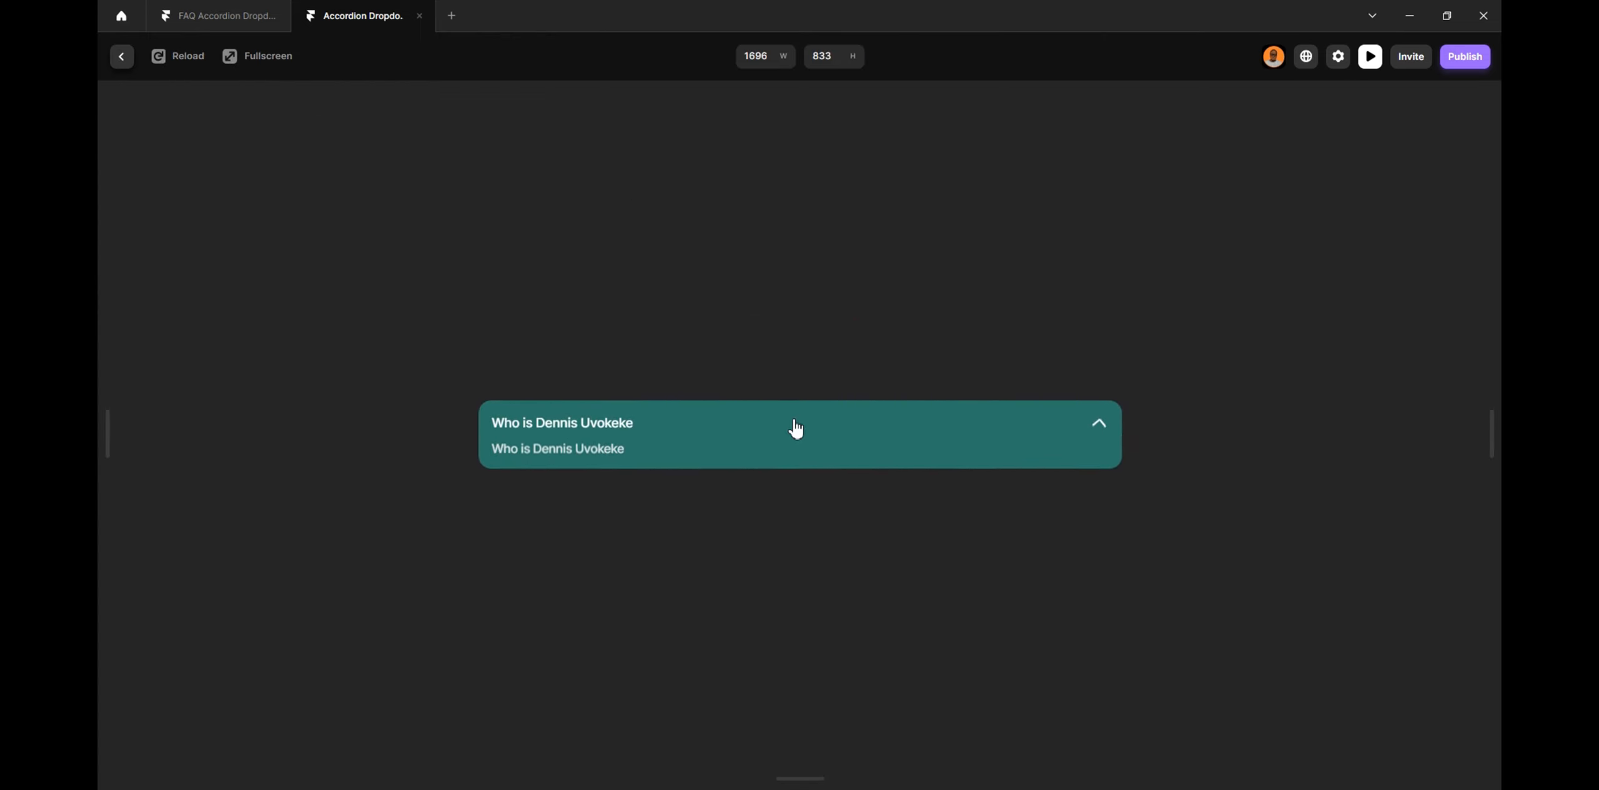
Test toggling the previewed FAQ Card once more and return to the component's editing view
click(796, 428)
click(761, 453)
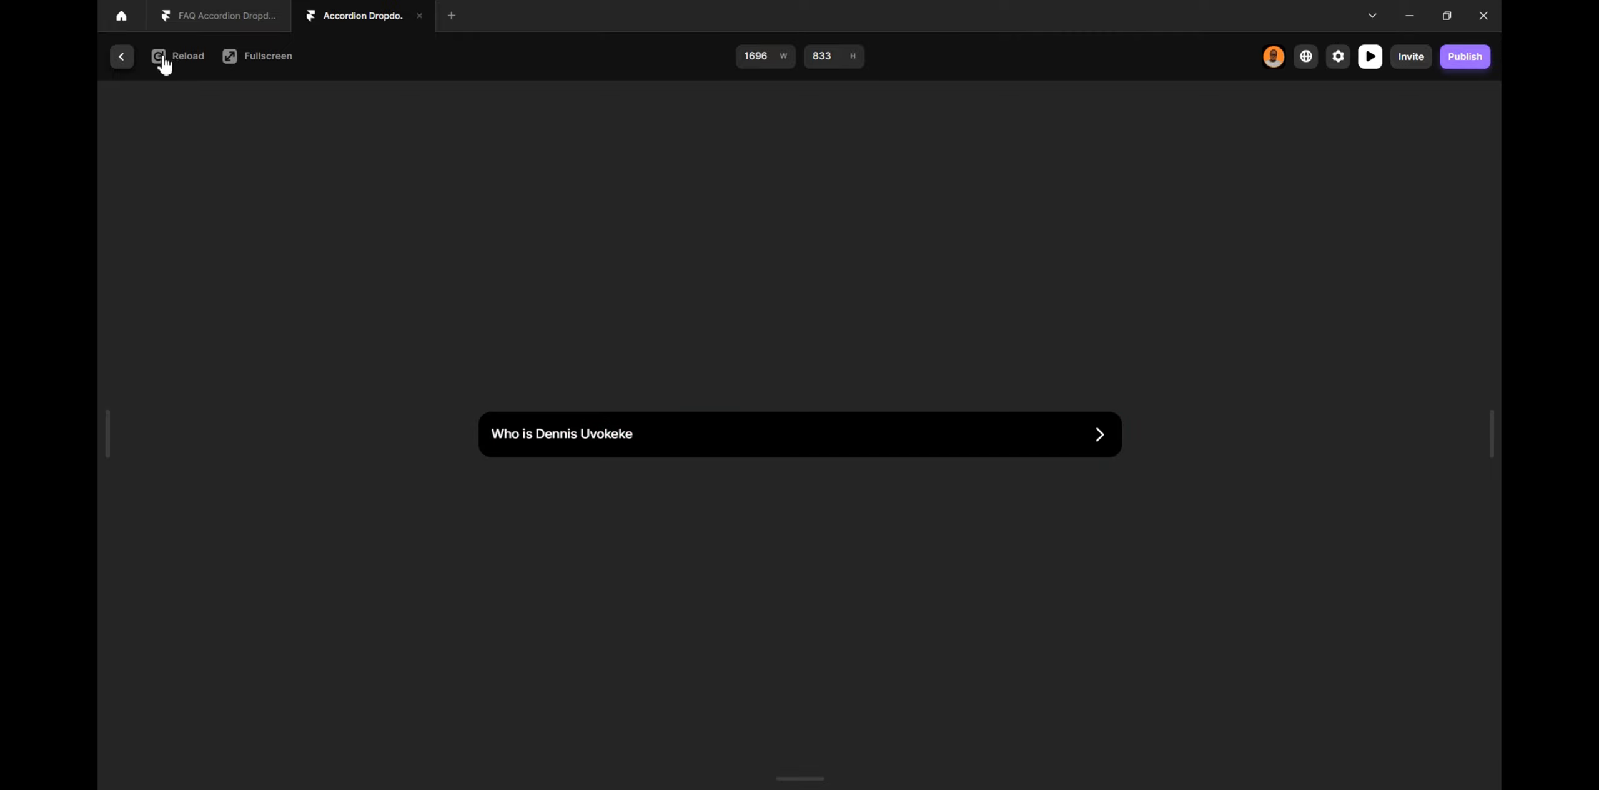
click(122, 57)
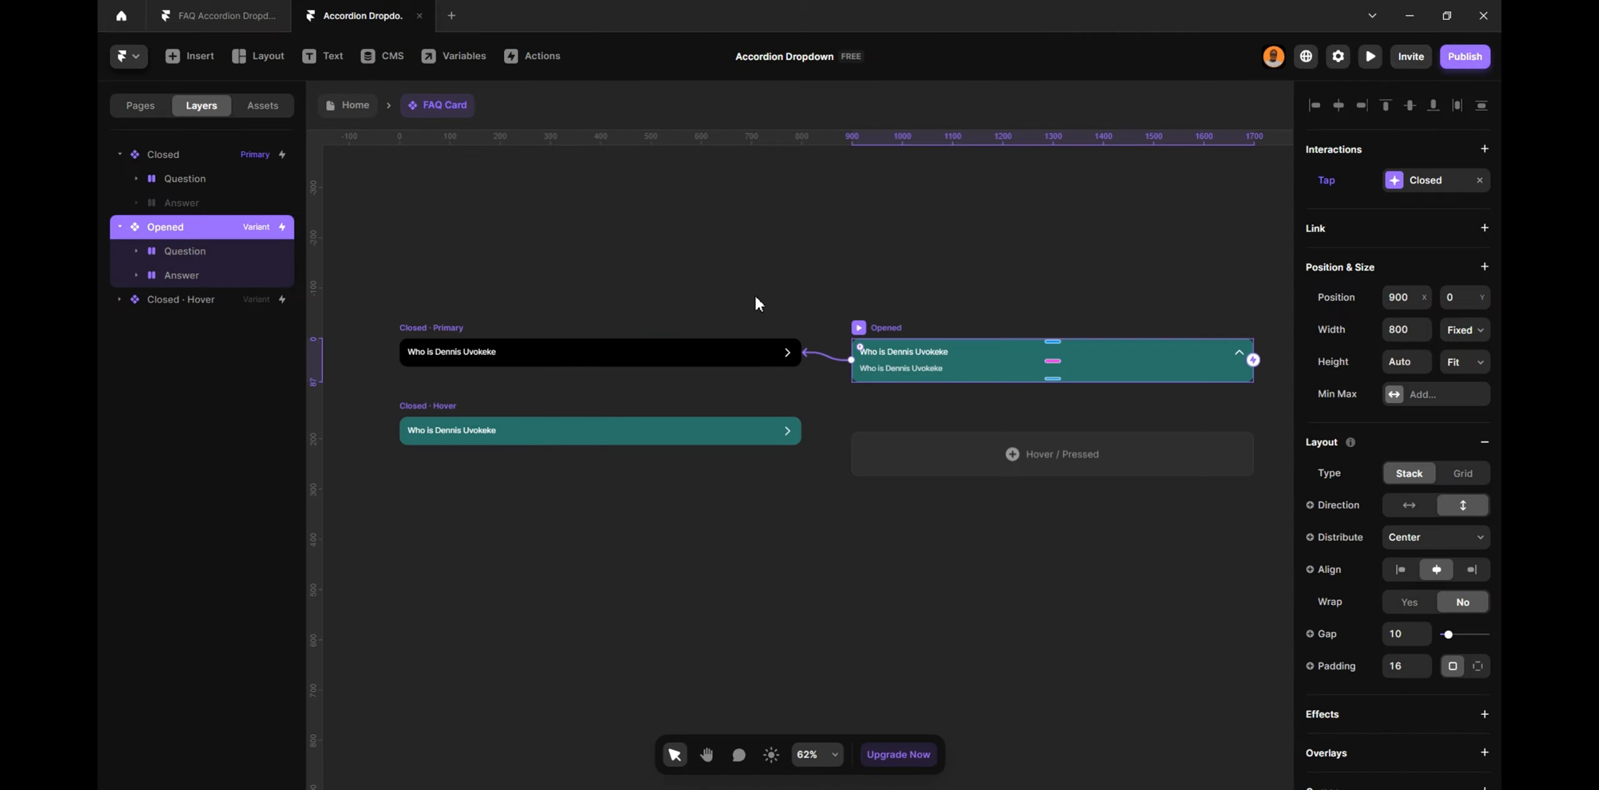
scroll(512, 375, up, 5)
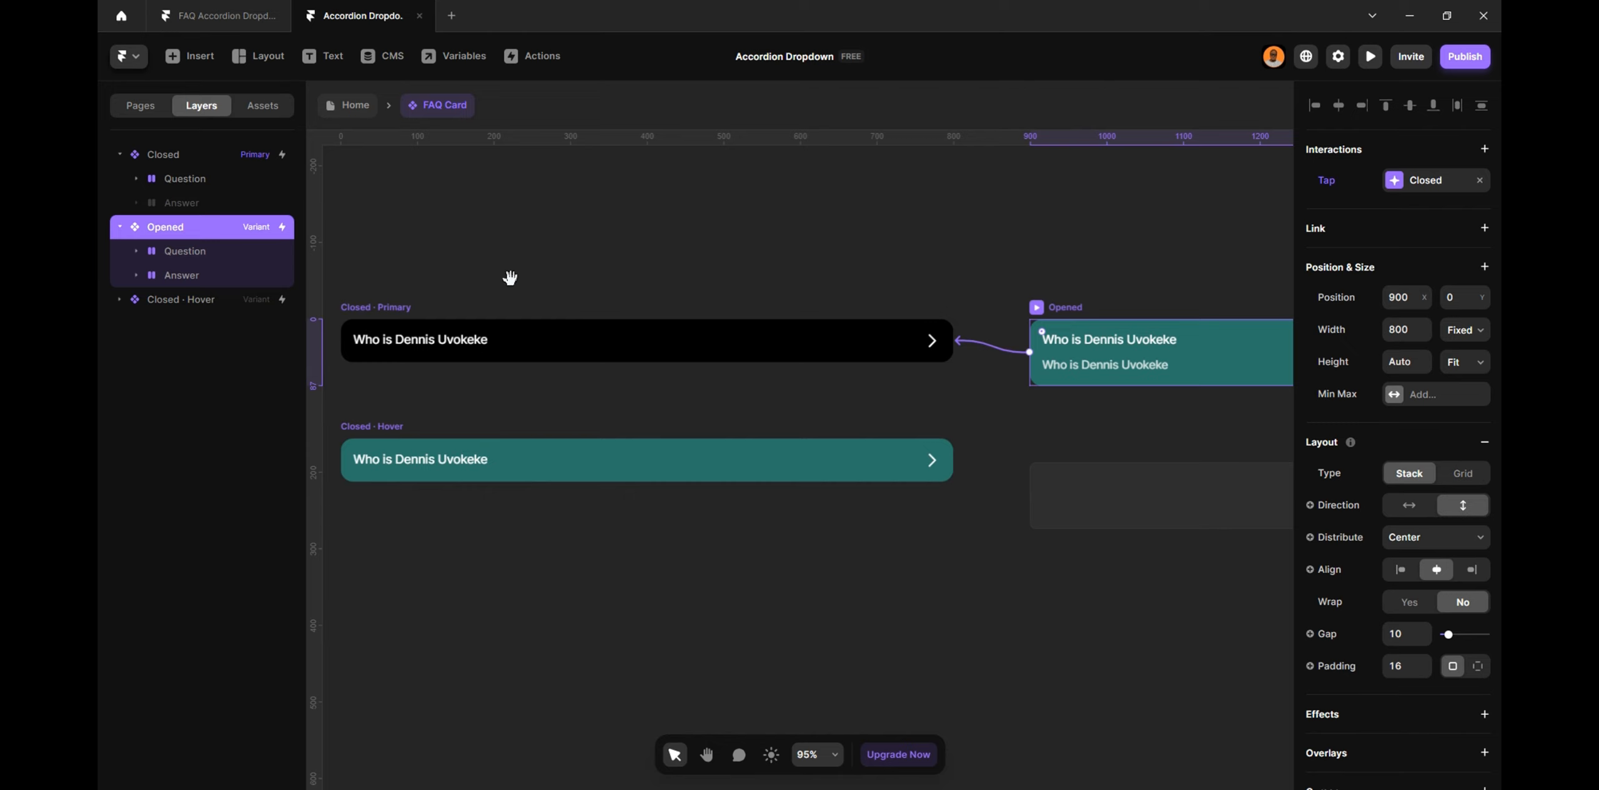
drag(510, 275, 641, 273)
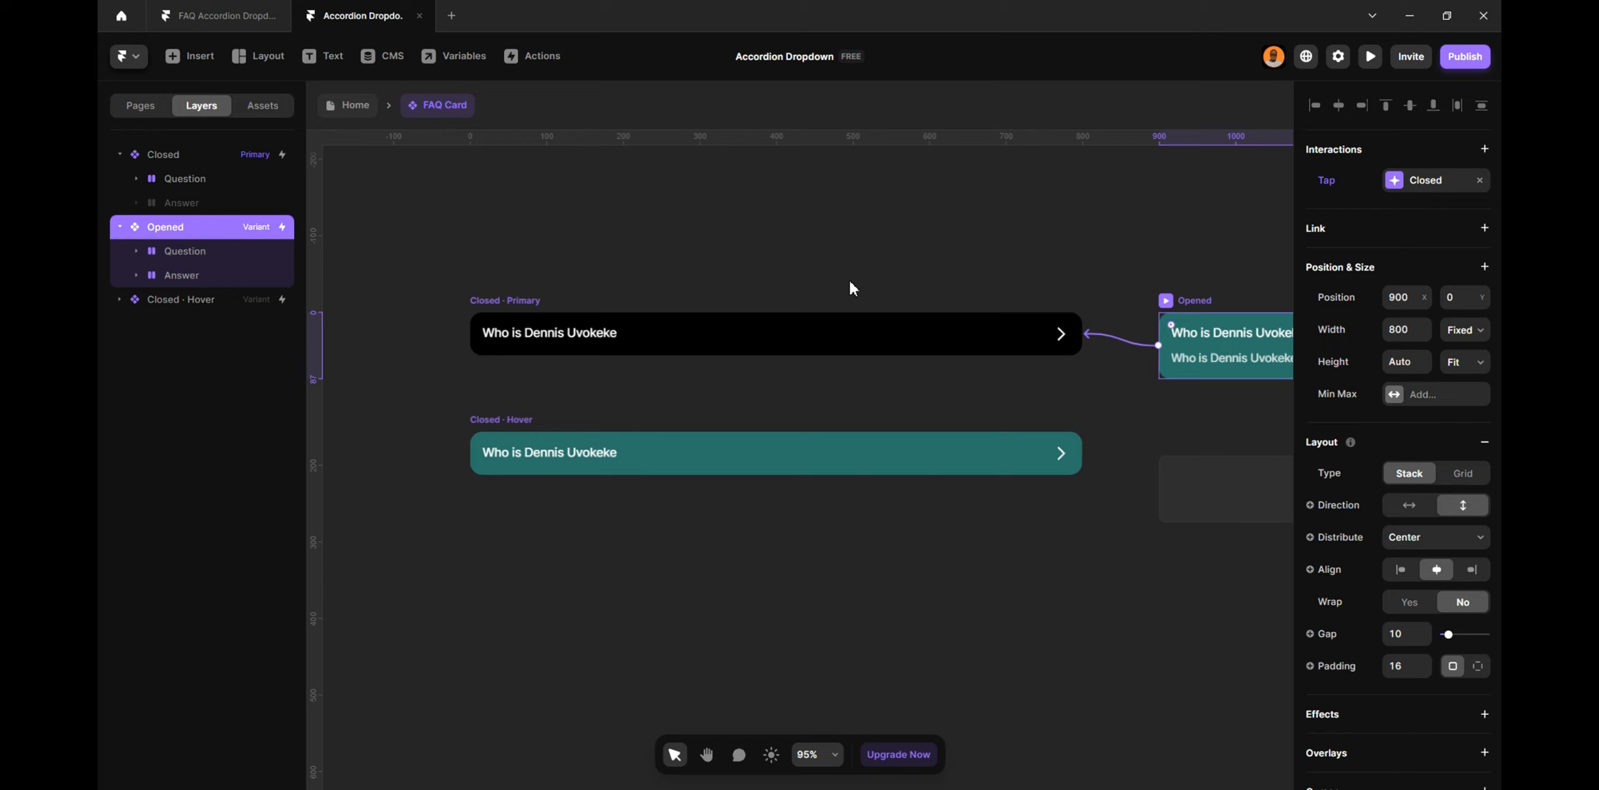
Duplicate the FAQ Card component and rename the copy Complex Card
click(447, 113)
click(439, 164)
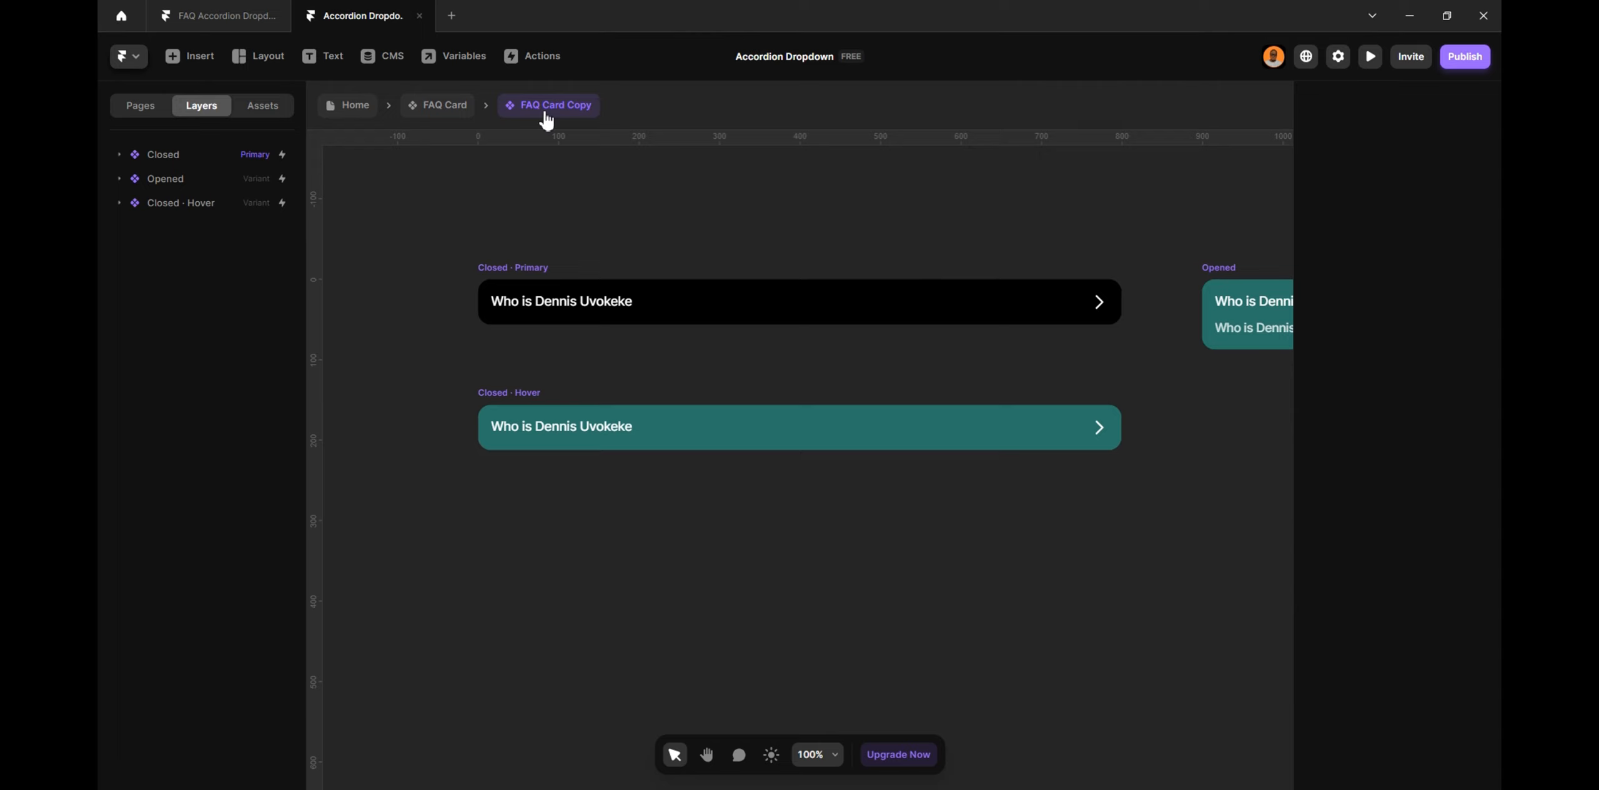
click(547, 114)
click(545, 145)
text(Complex Card)
Remove the tap interactions from the Closed and Opened variants of the Complex Card component
click(479, 268)
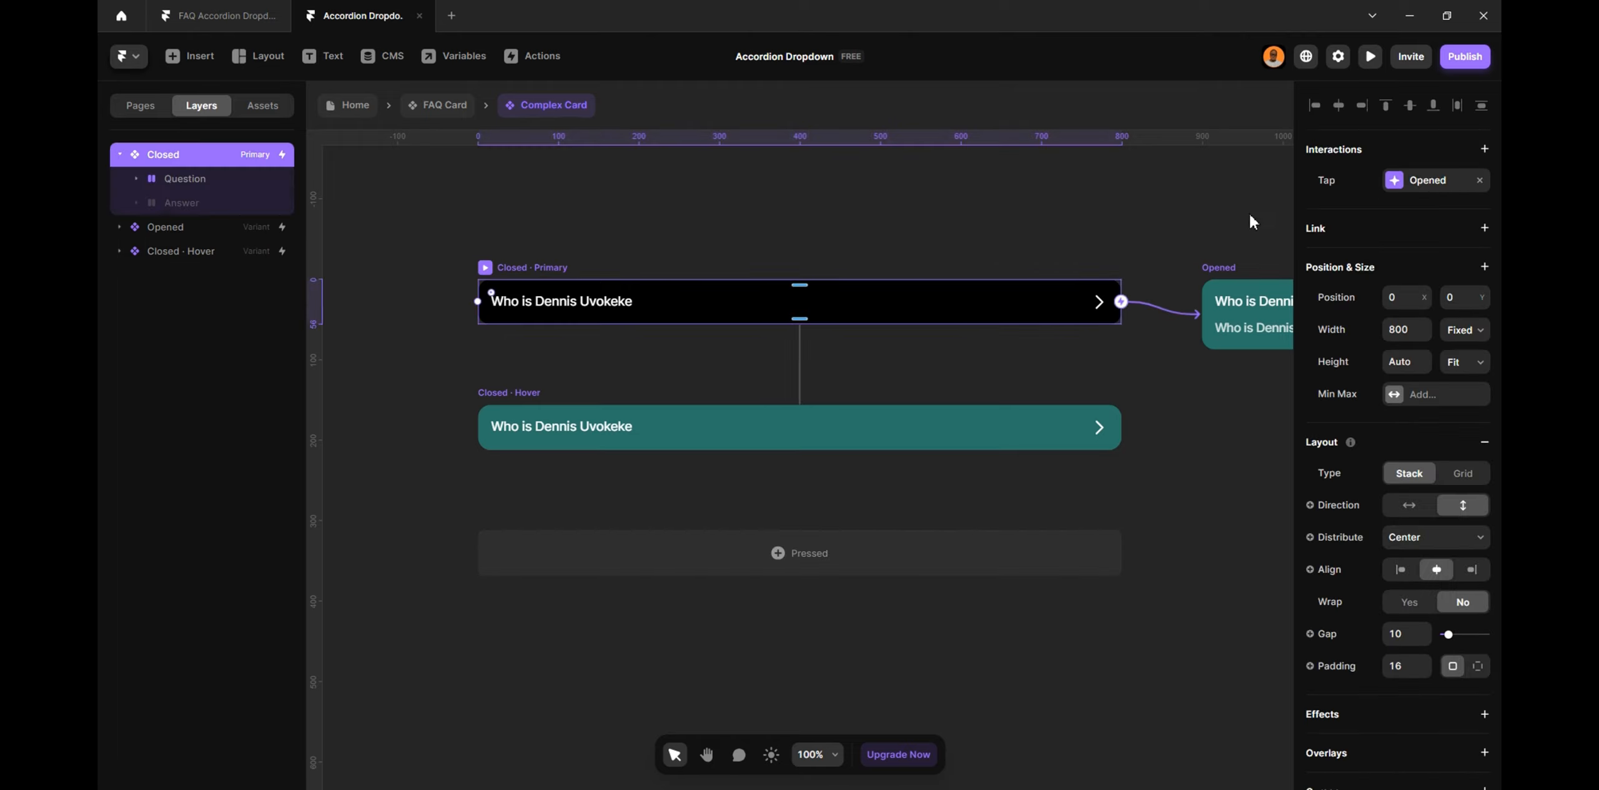
click(1481, 181)
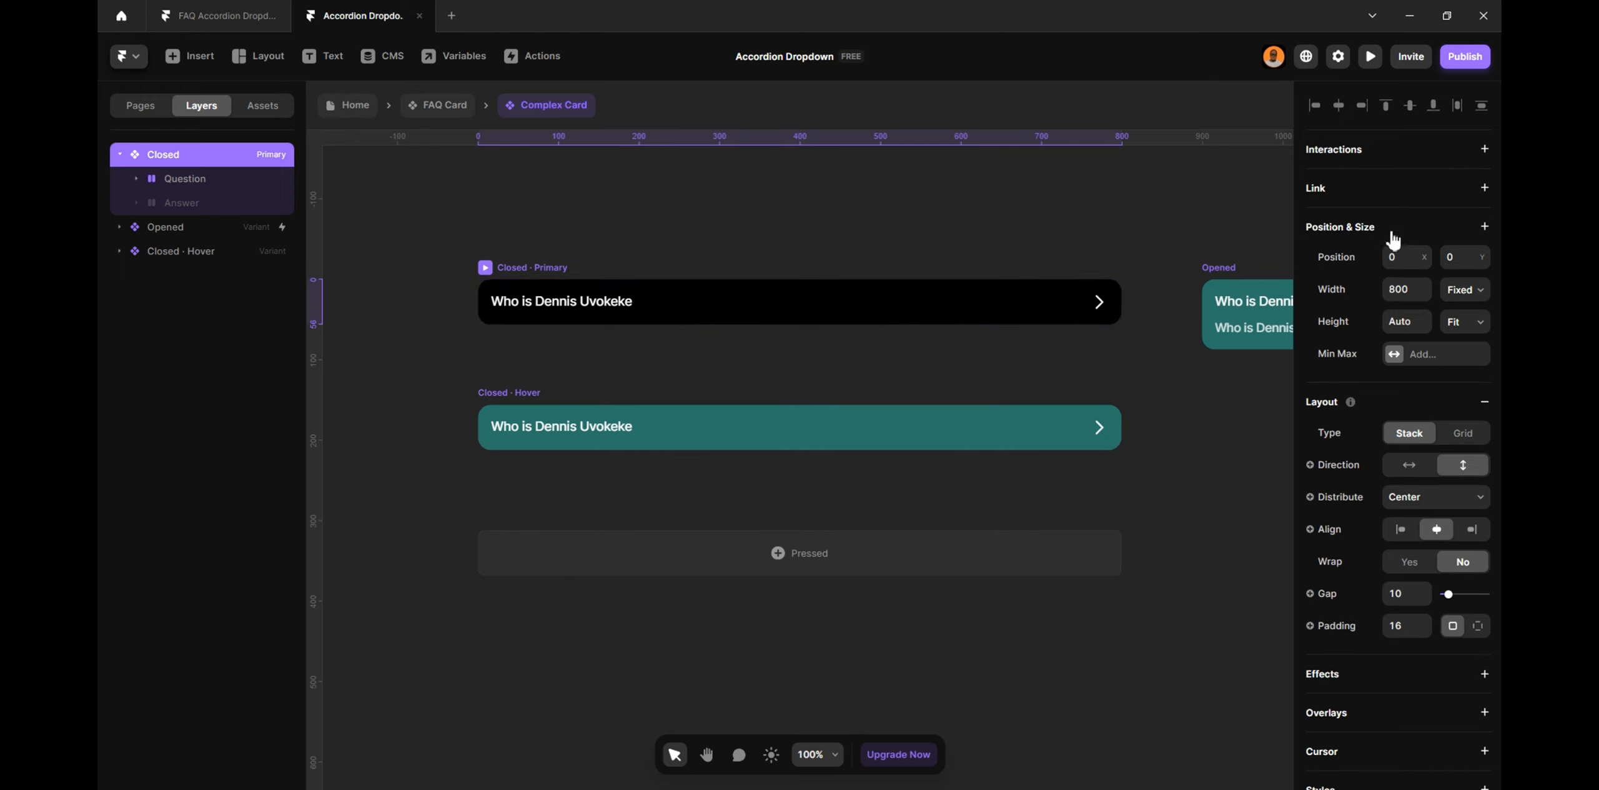
click(1225, 265)
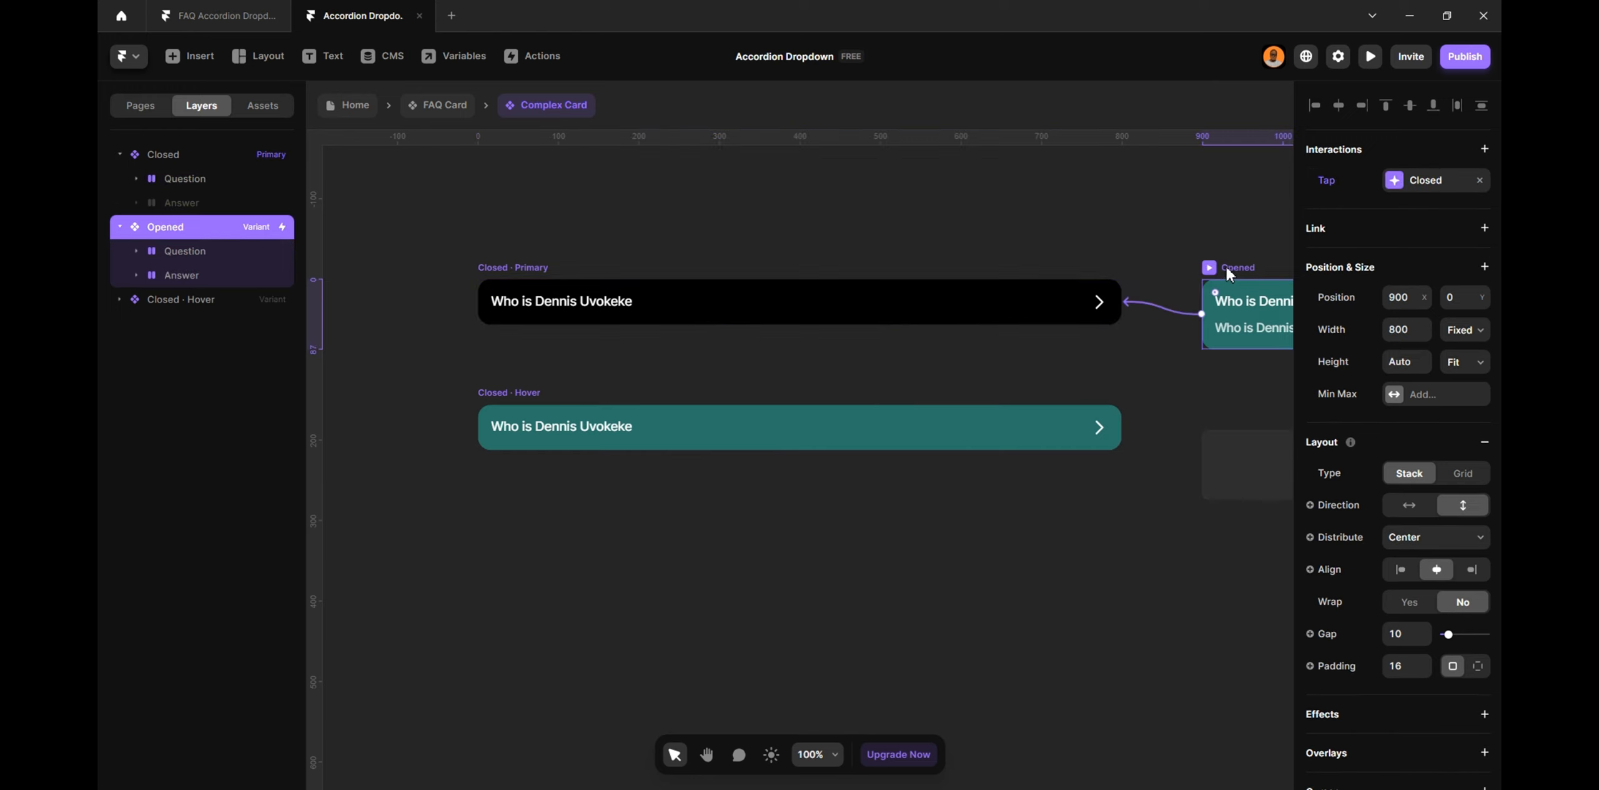
click(1480, 181)
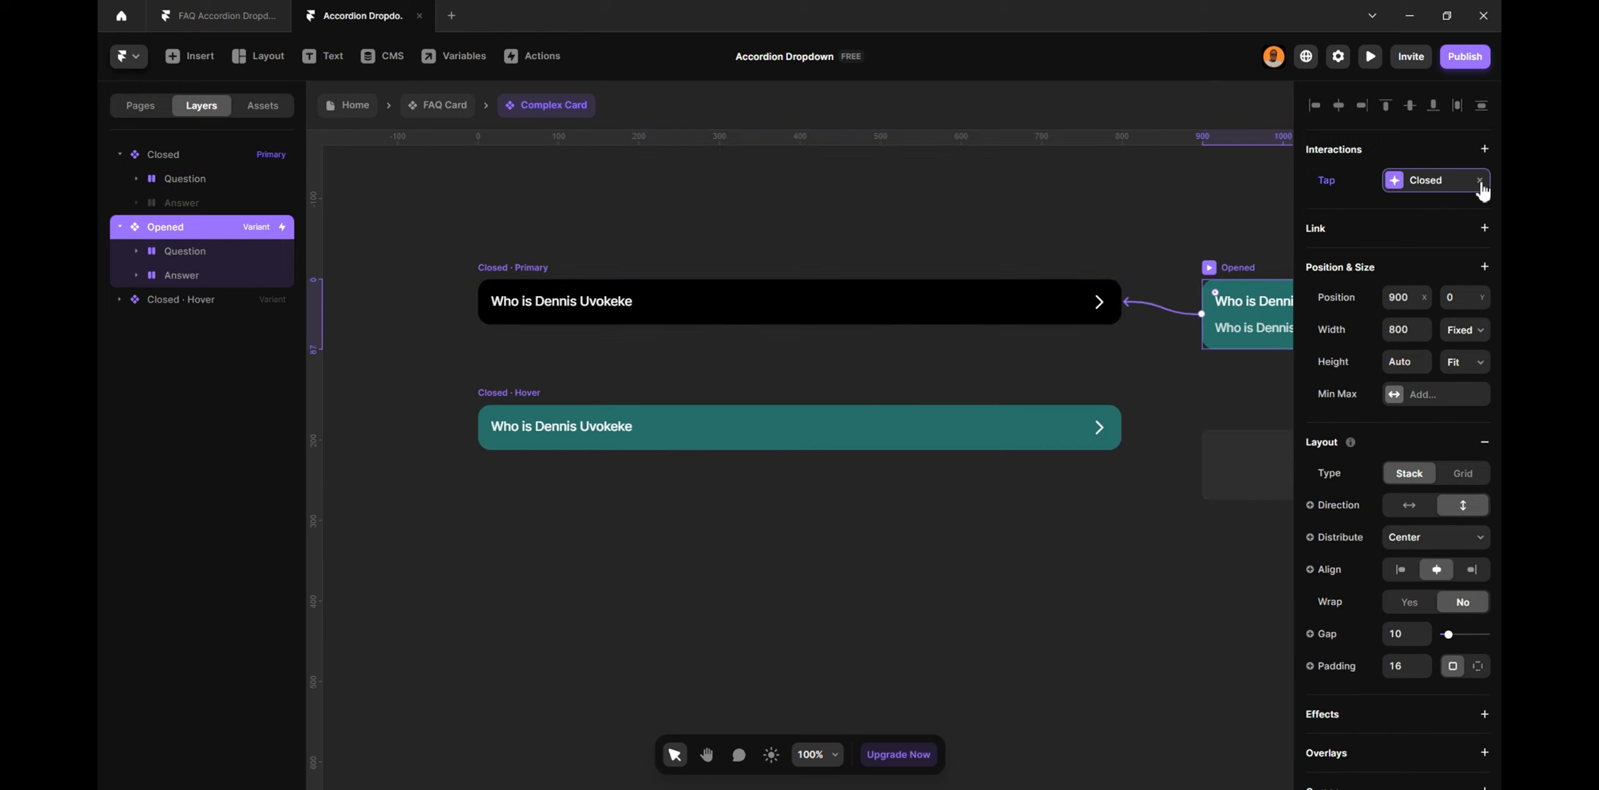
Return to the Home page and insert a Complex Card instance below the first question in the complex accordion's FAQ Container
click(451, 110)
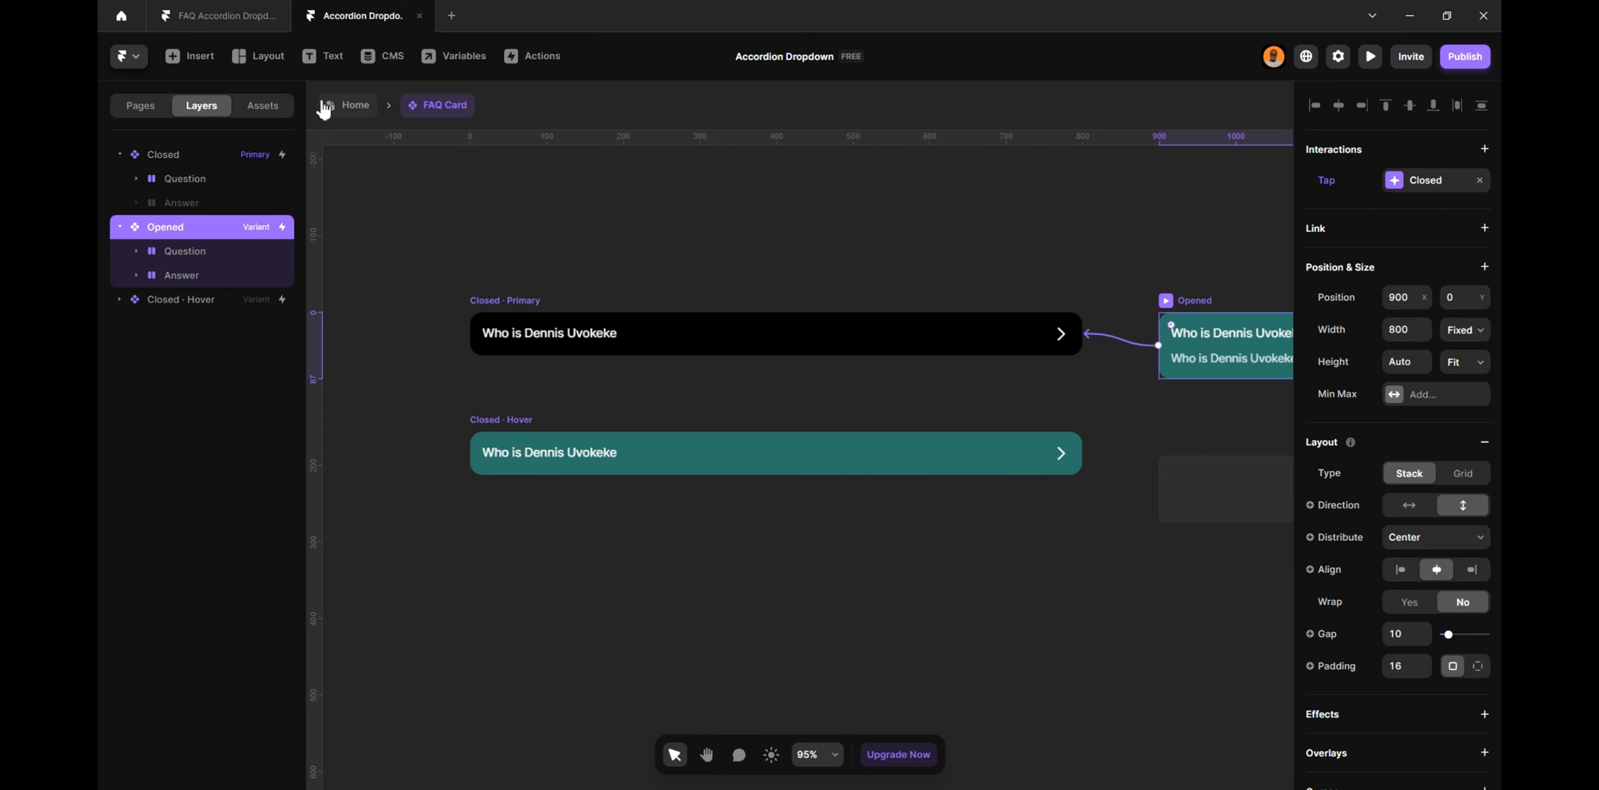
click(353, 106)
scroll(874, 325, down, 4)
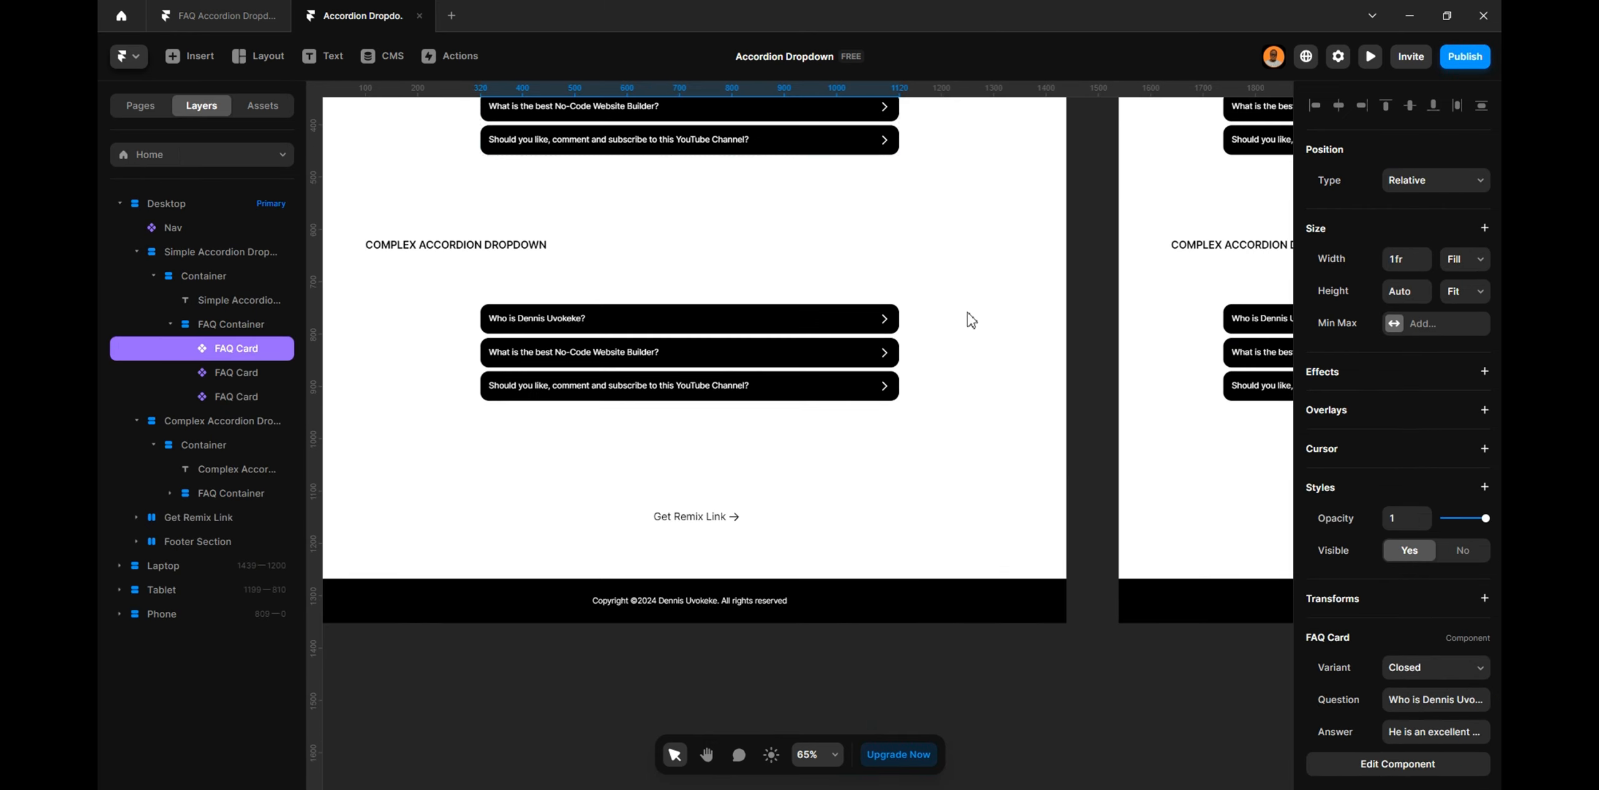
click(1081, 258)
key(space)
drag(659, 333, 795, 364)
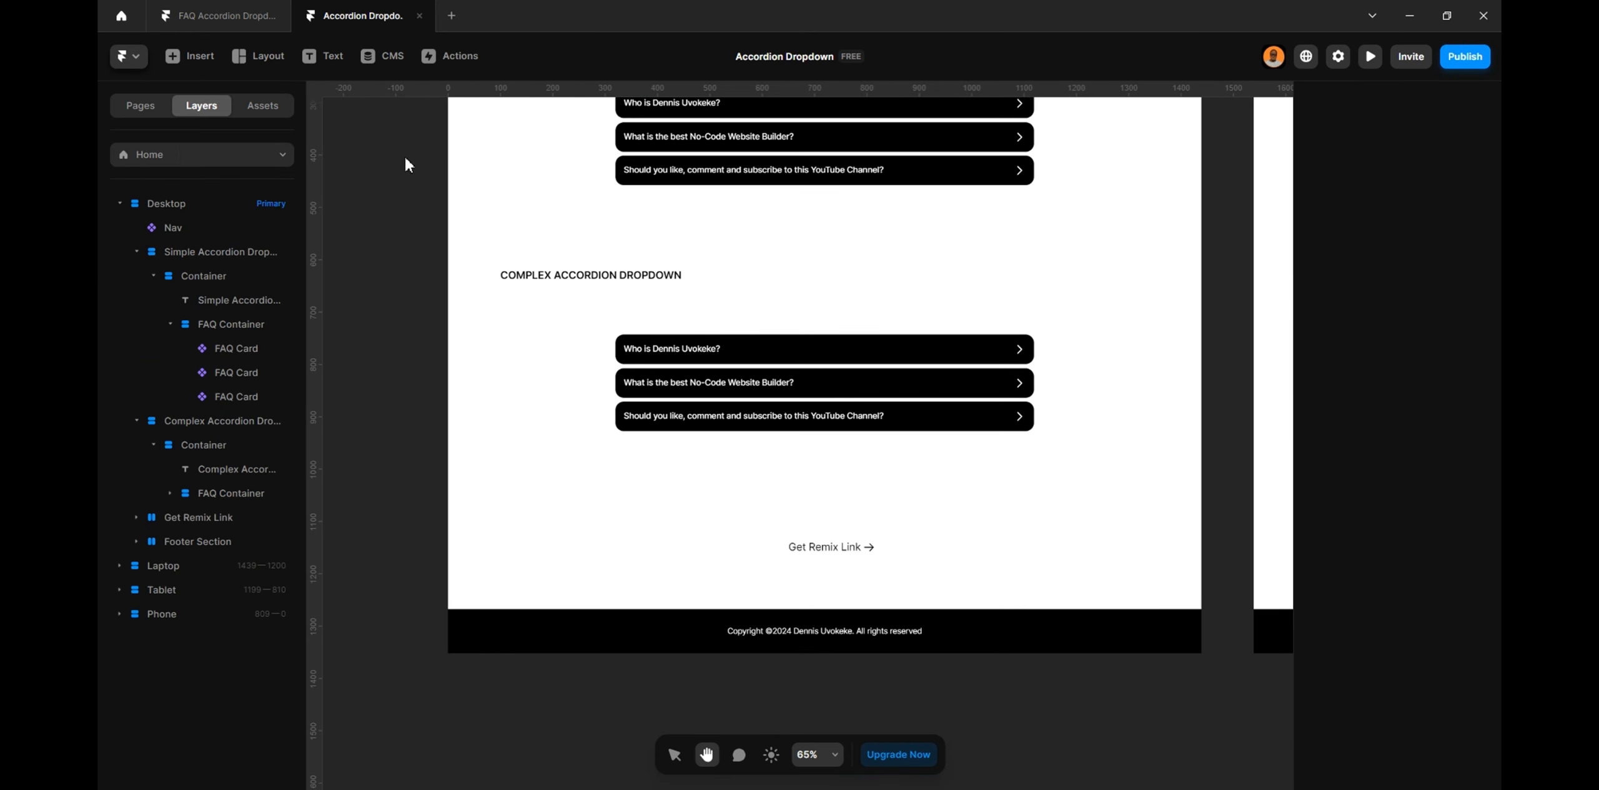
click(270, 108)
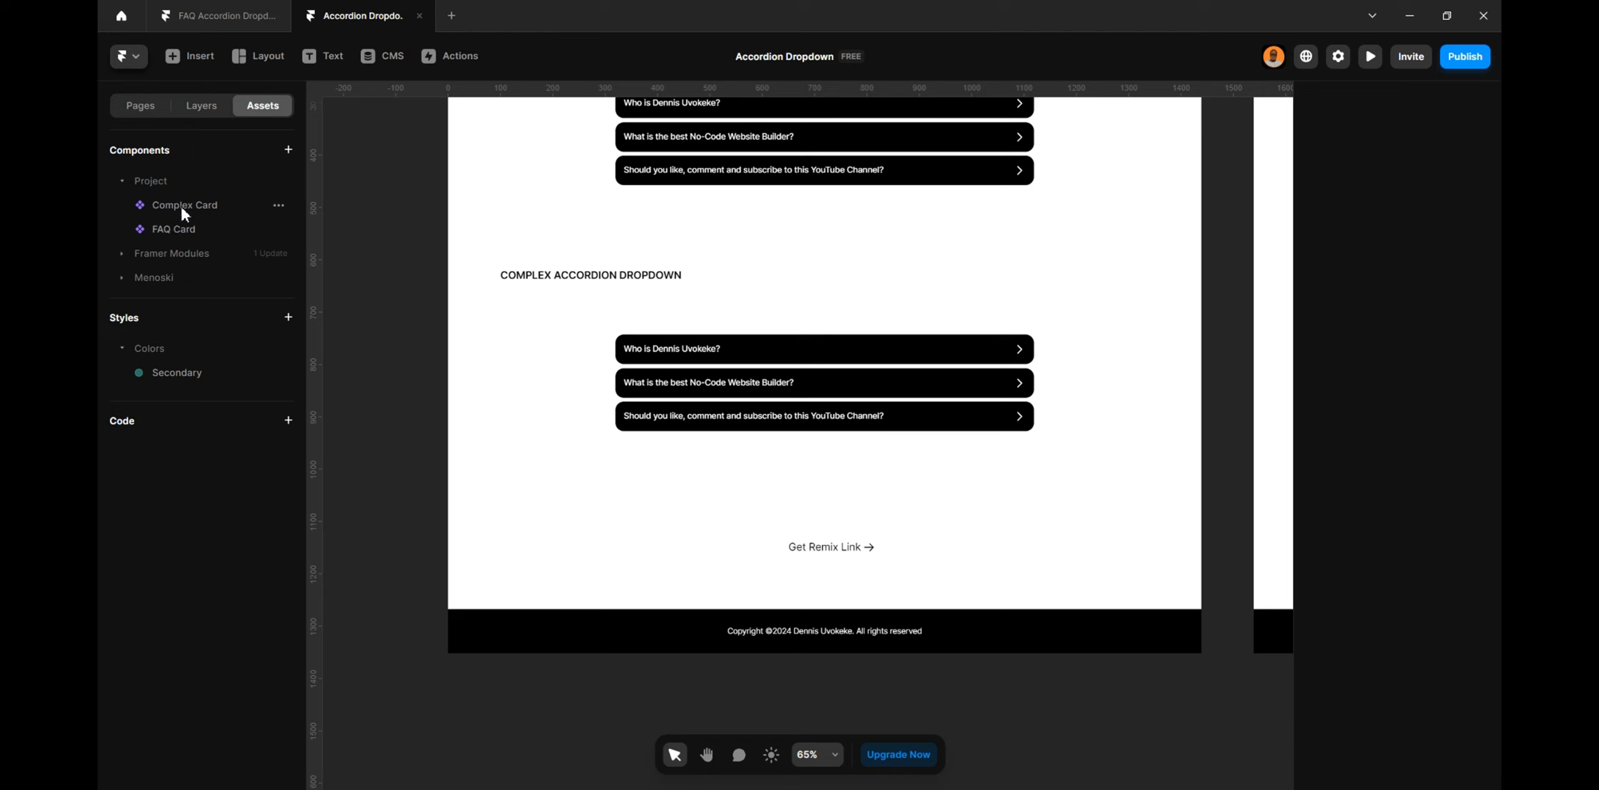
mouse_move(180, 205)
mouse_down()
mouse_move(528, 282)
mouse_move(192, 213)
mouse_up()
click(193, 108)
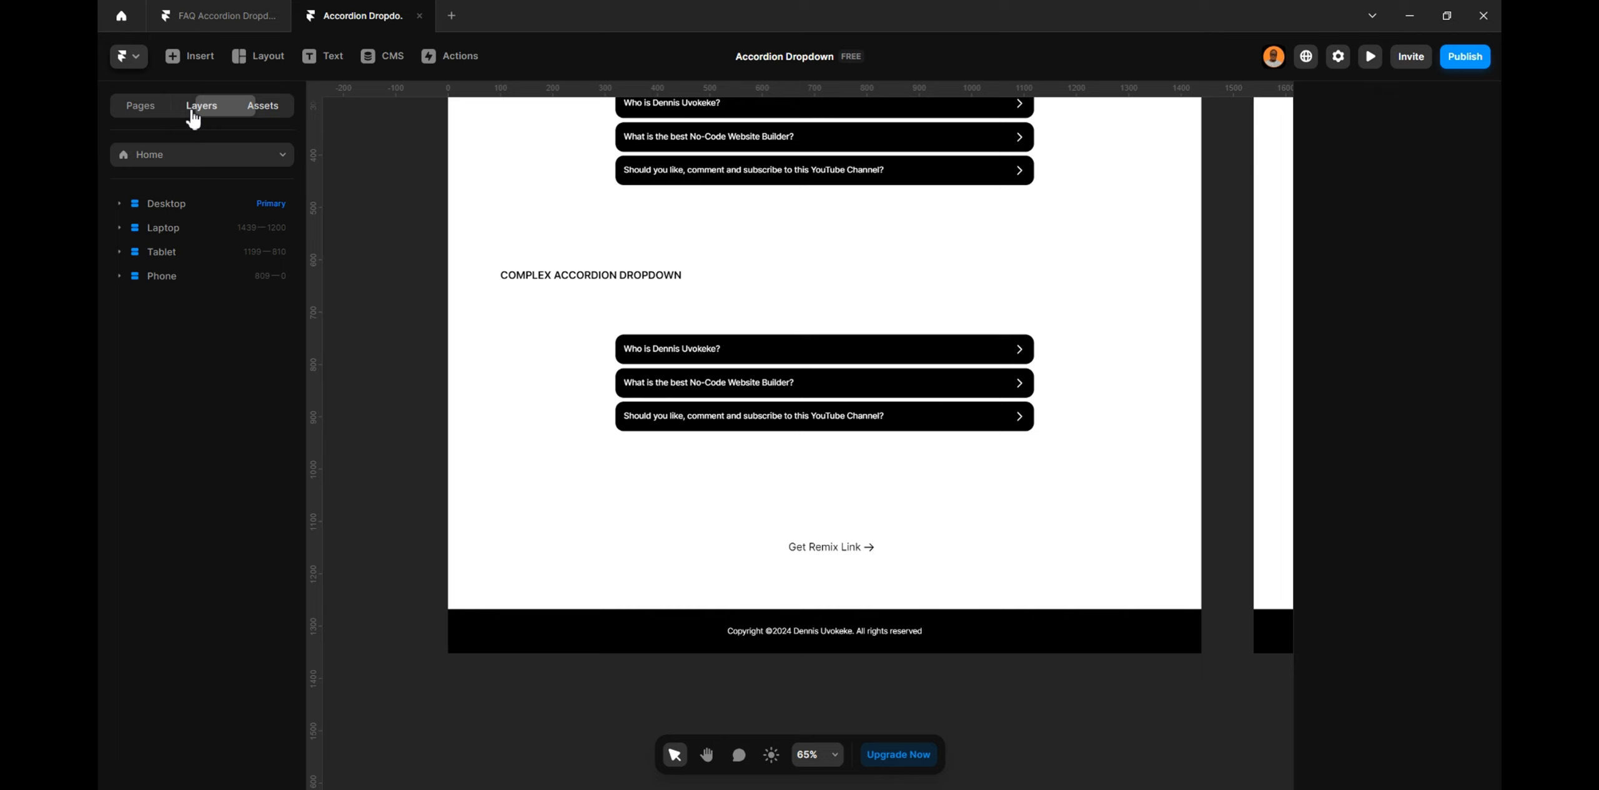
click(256, 107)
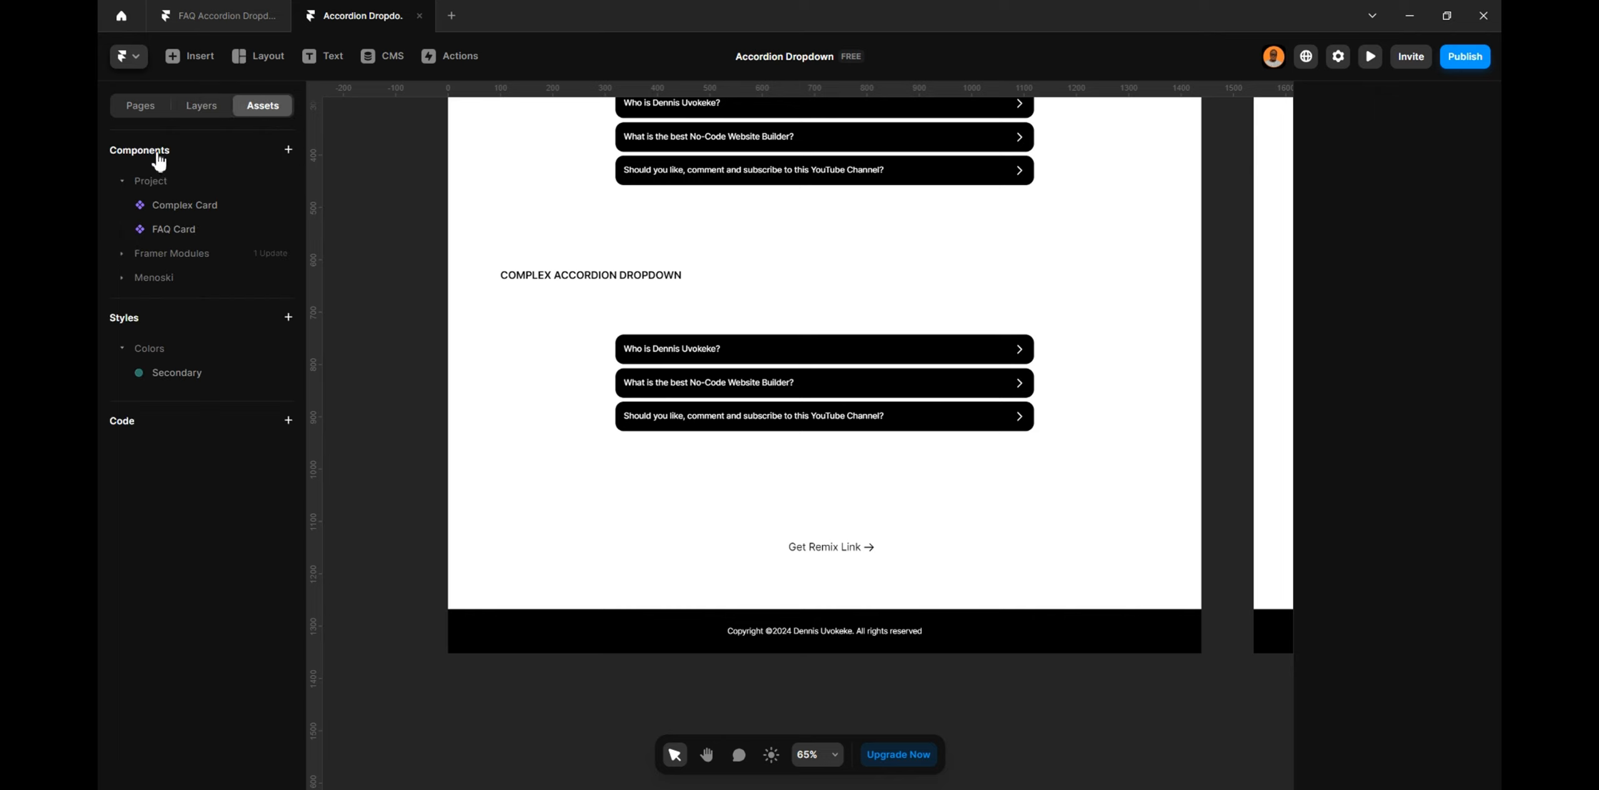
drag(186, 208, 738, 372)
drag(737, 375, 738, 375)
Set the inserted Complex Card's width to Fill
click(1463, 258)
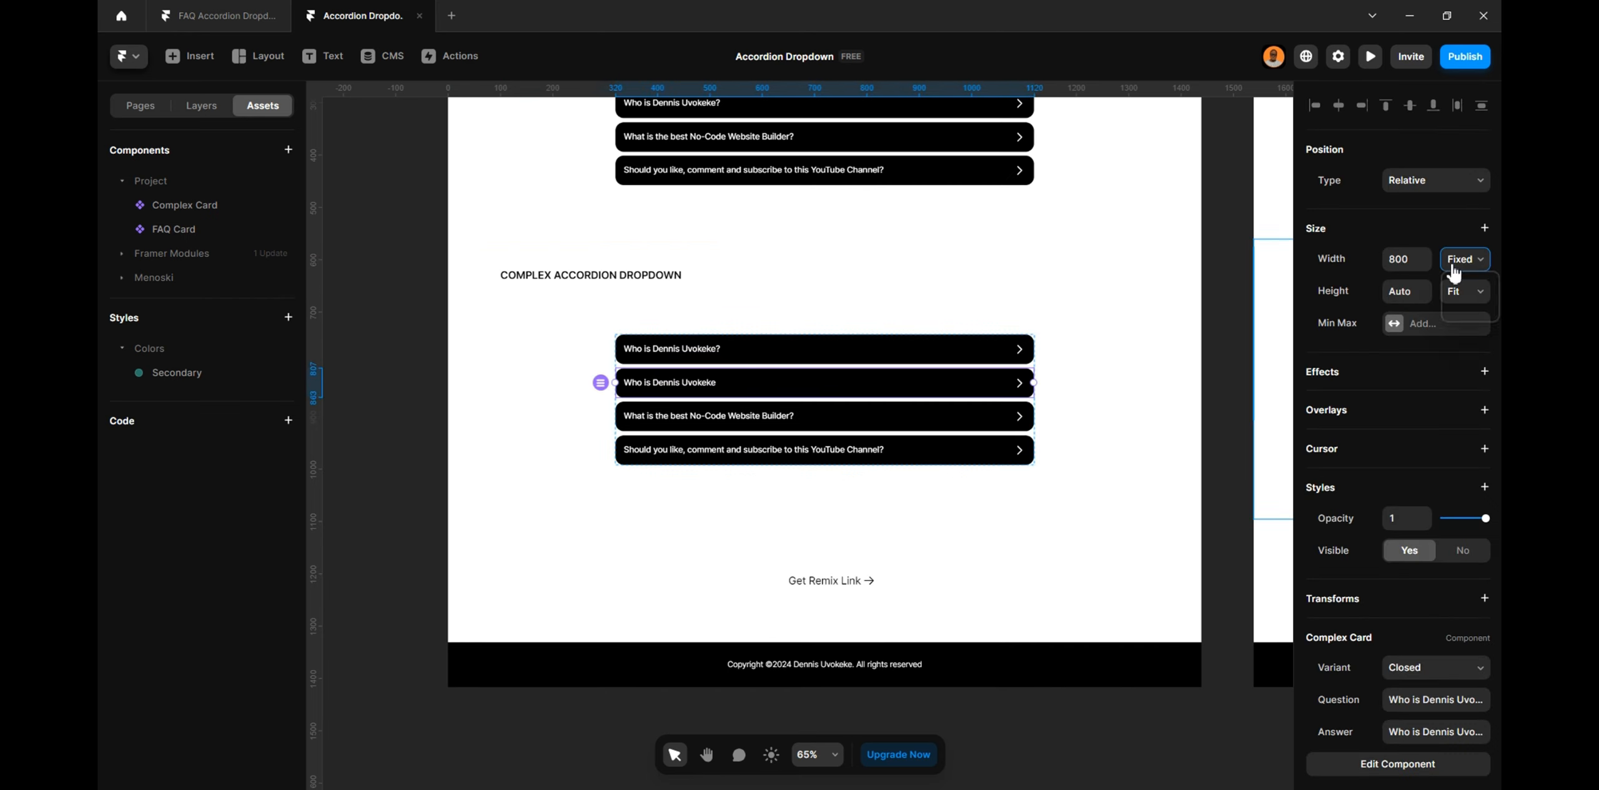
click(799, 461)
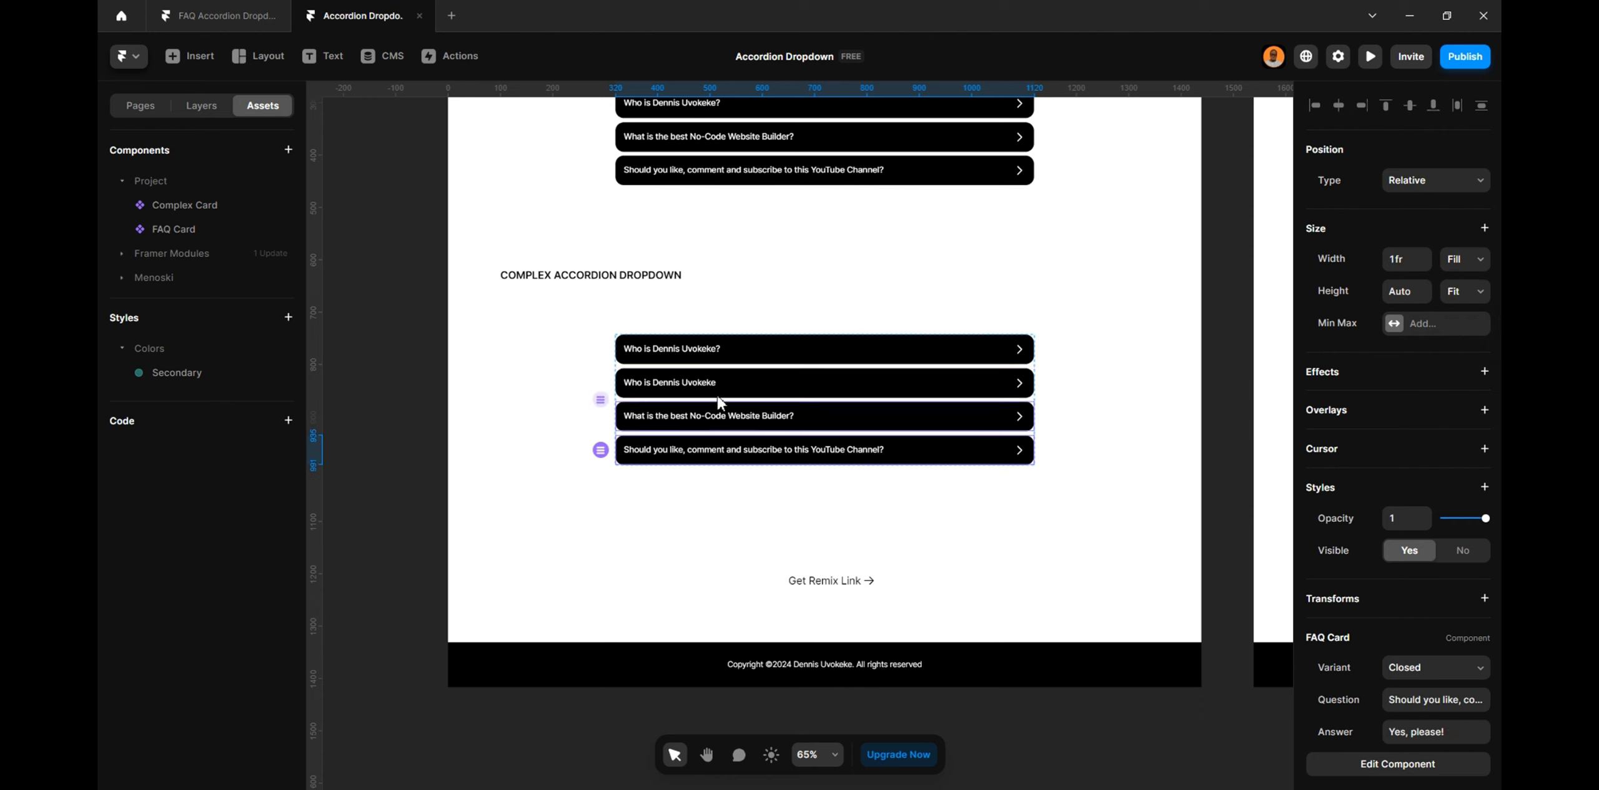
click(714, 385)
click(196, 113)
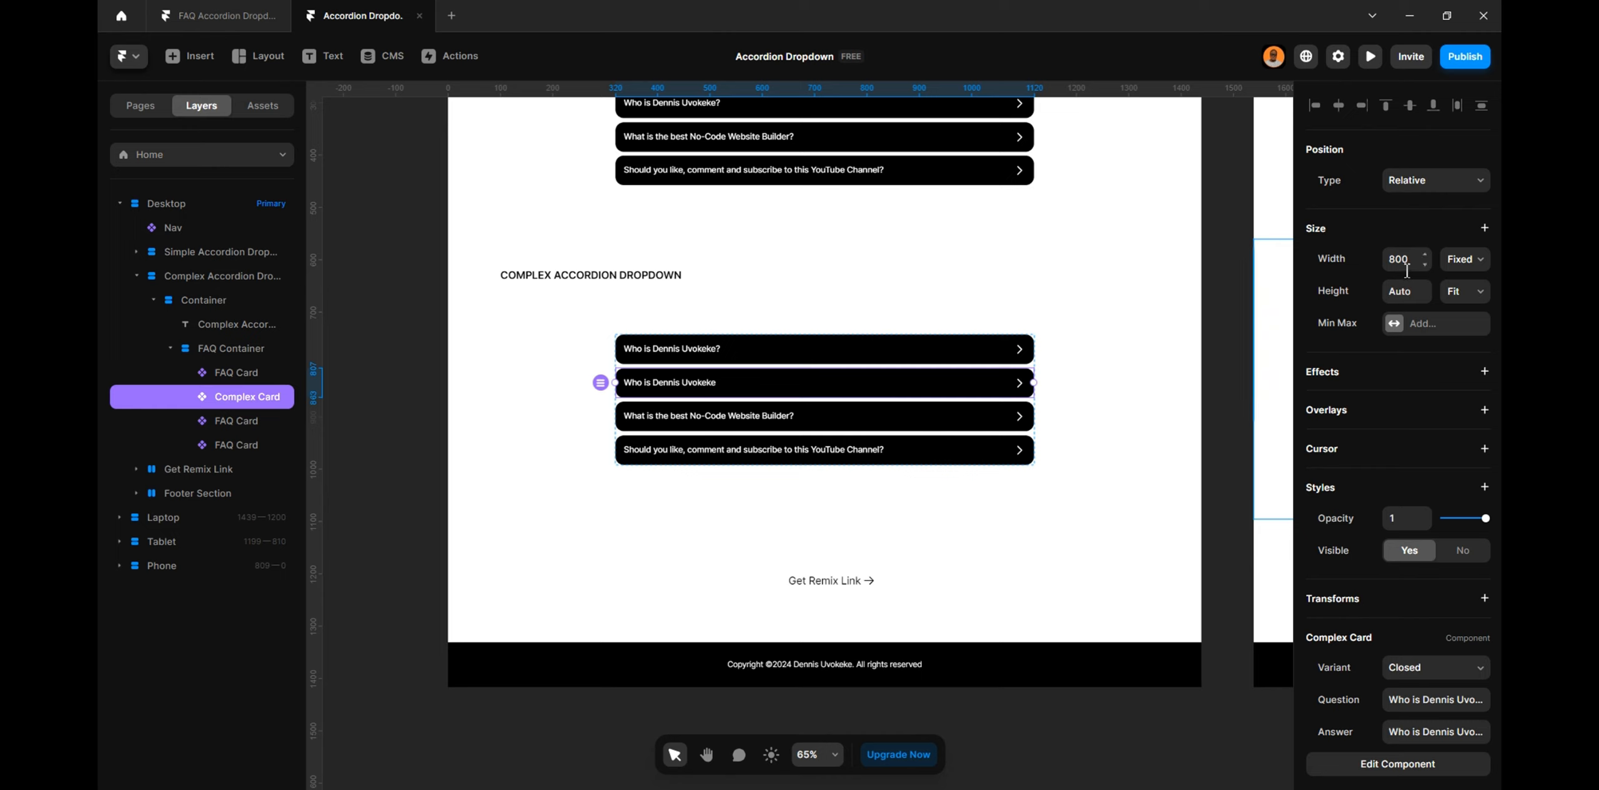
click(1468, 270)
click(1456, 311)
Move the Complex Card to the first place in the FAQ Container
click(243, 348)
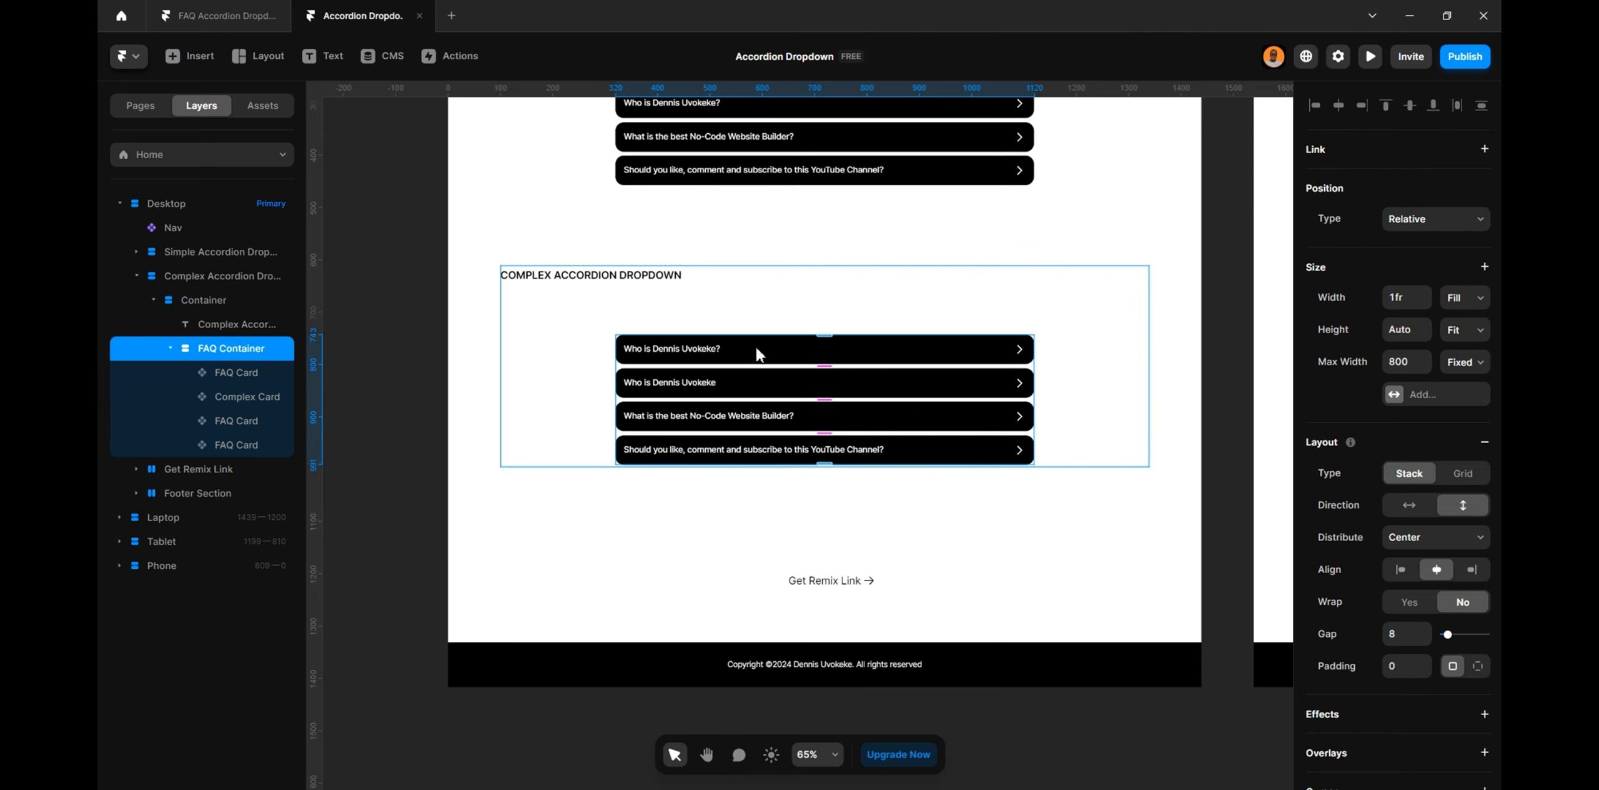
click(272, 395)
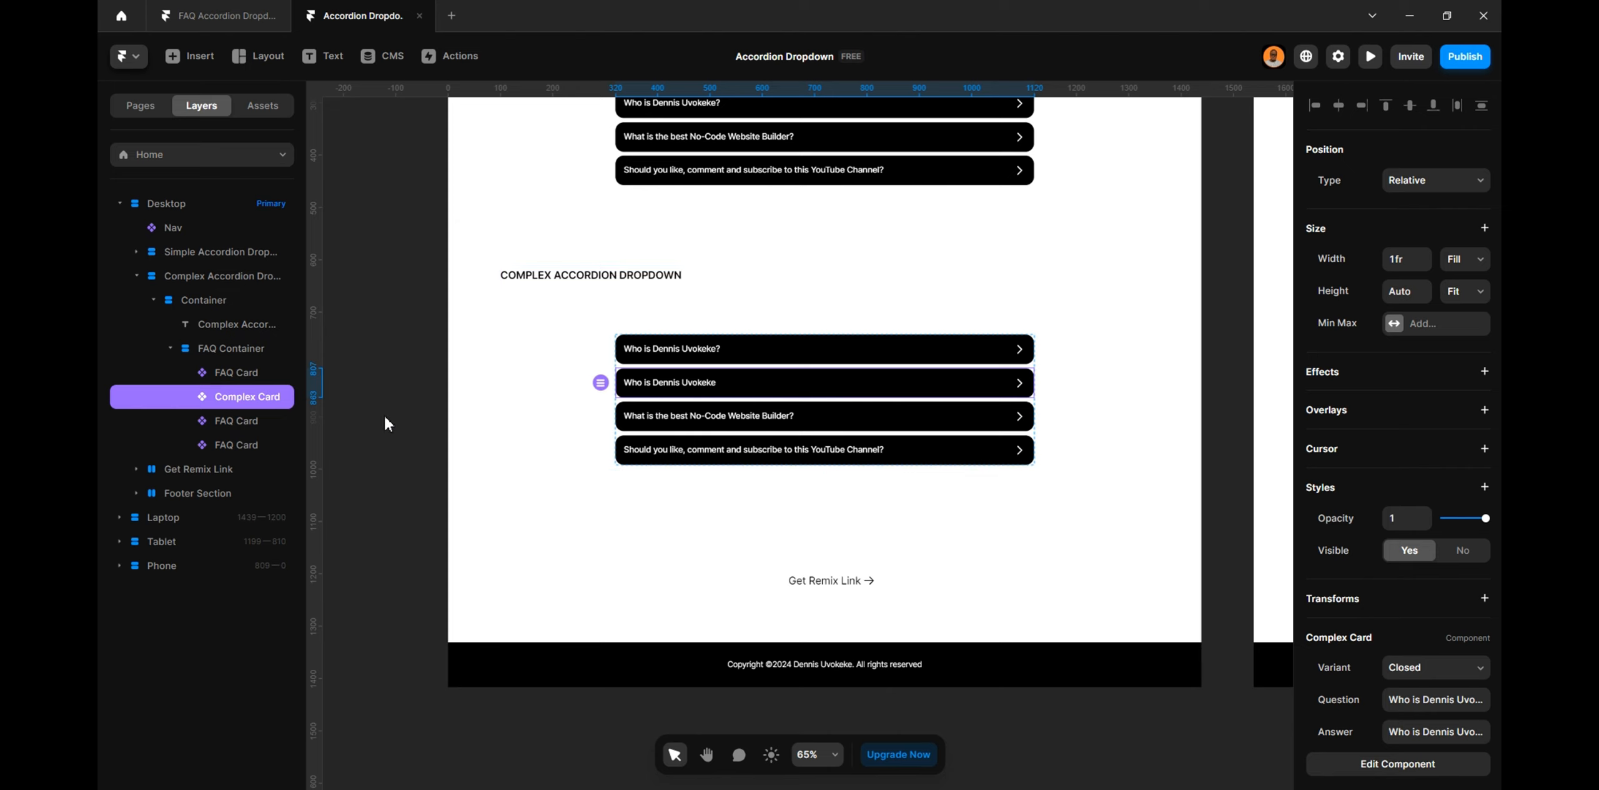
key(Up)
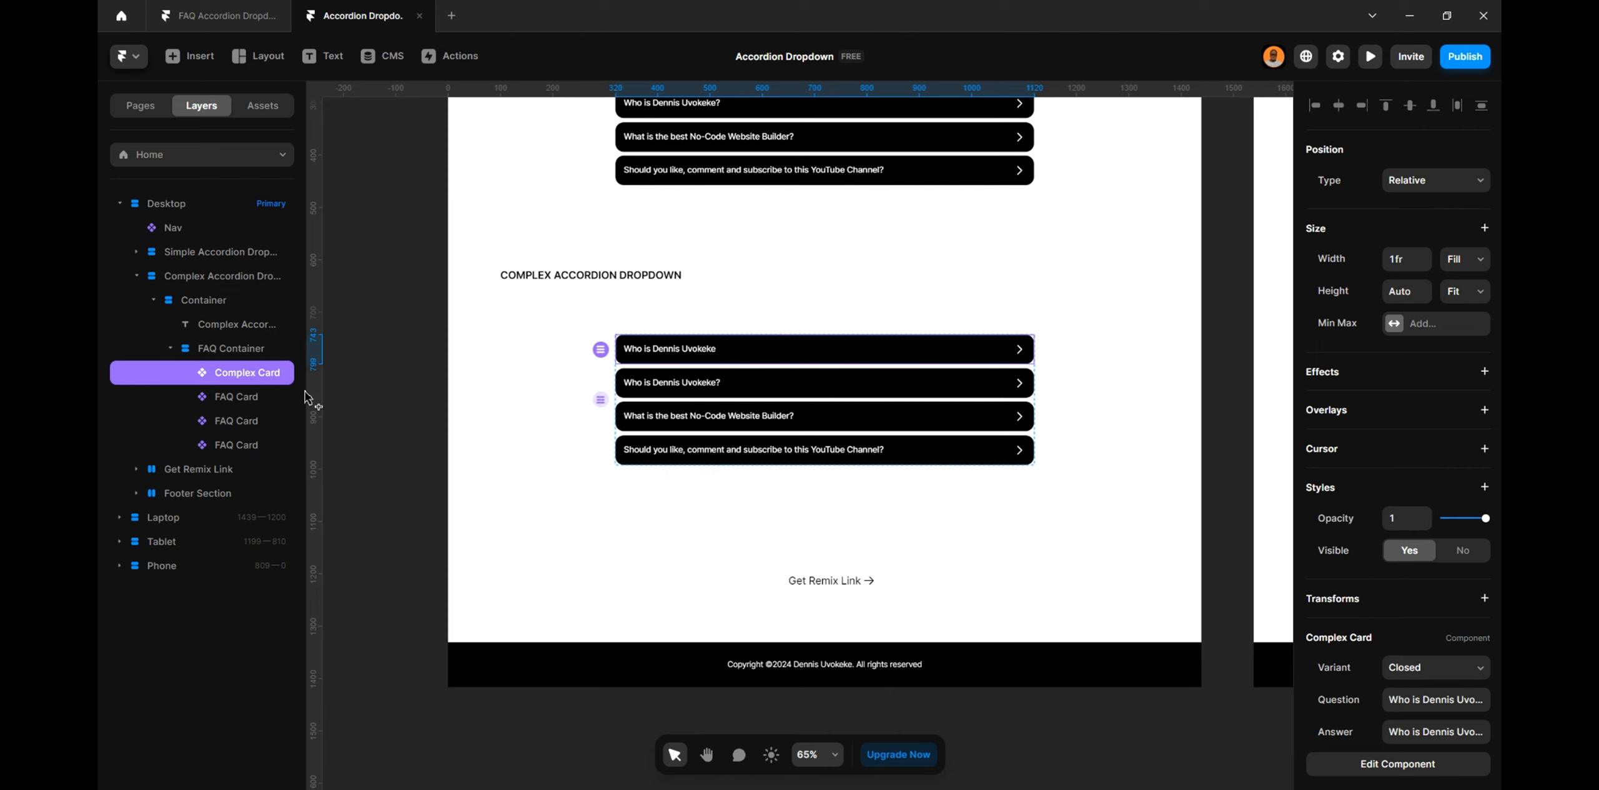
Copy the answer "He is an excellent Framer Developer" from the first FAQ Card into the Complex Card's answer
click(245, 396)
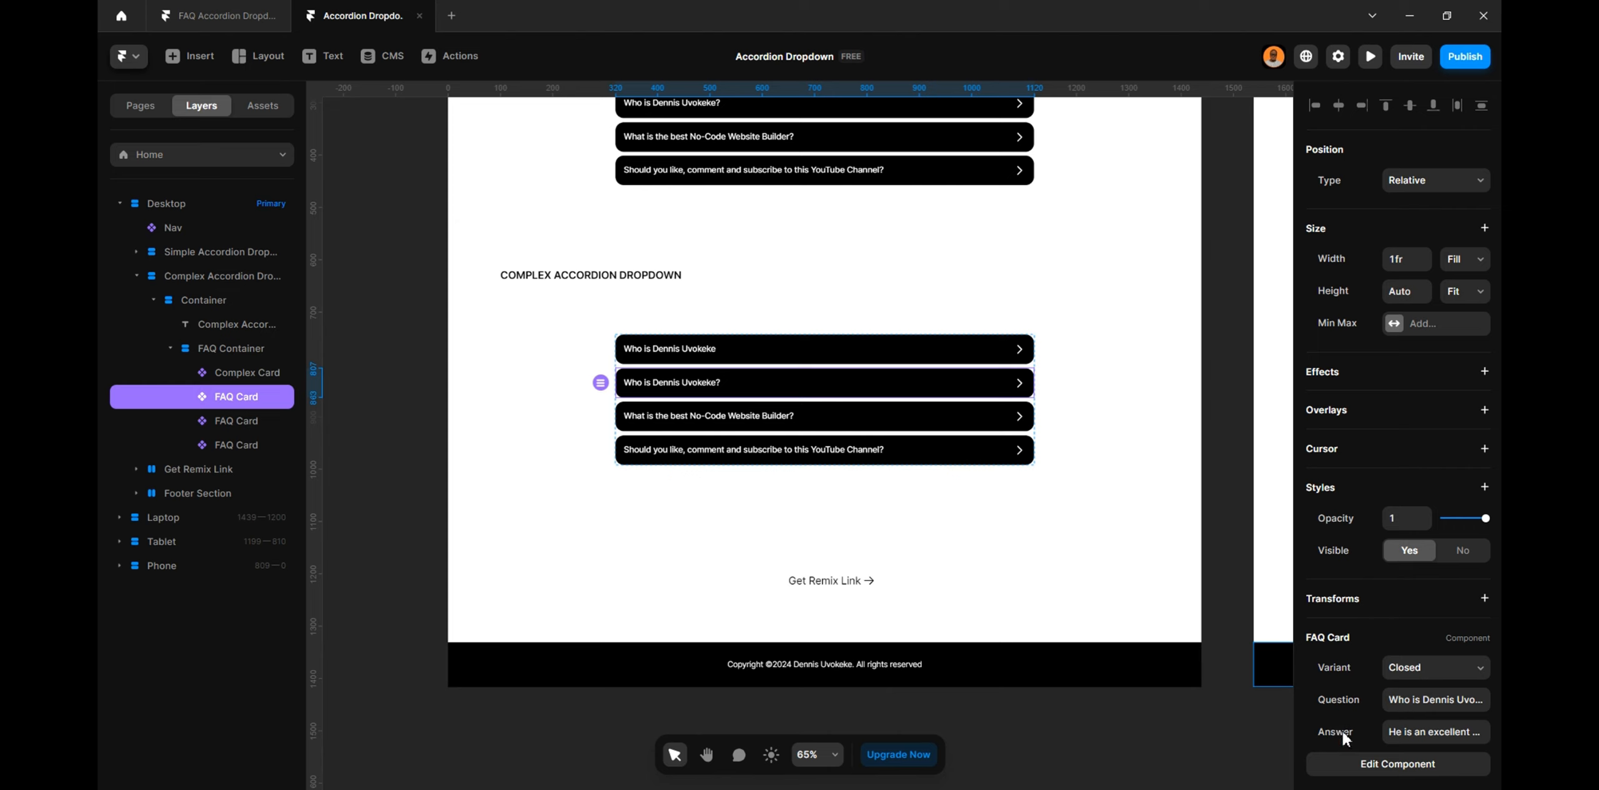
click(254, 372)
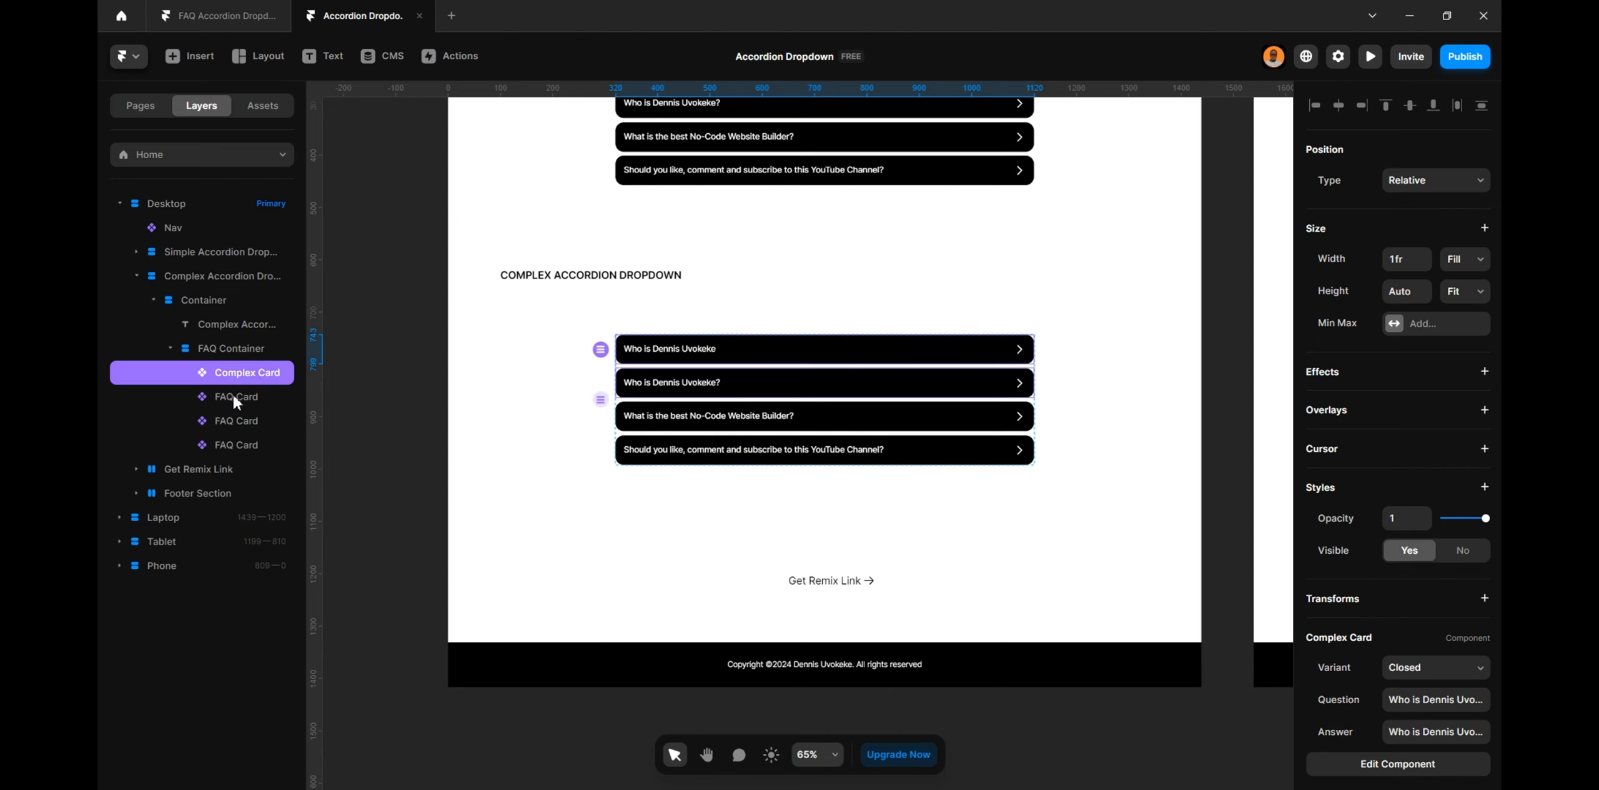
click(243, 409)
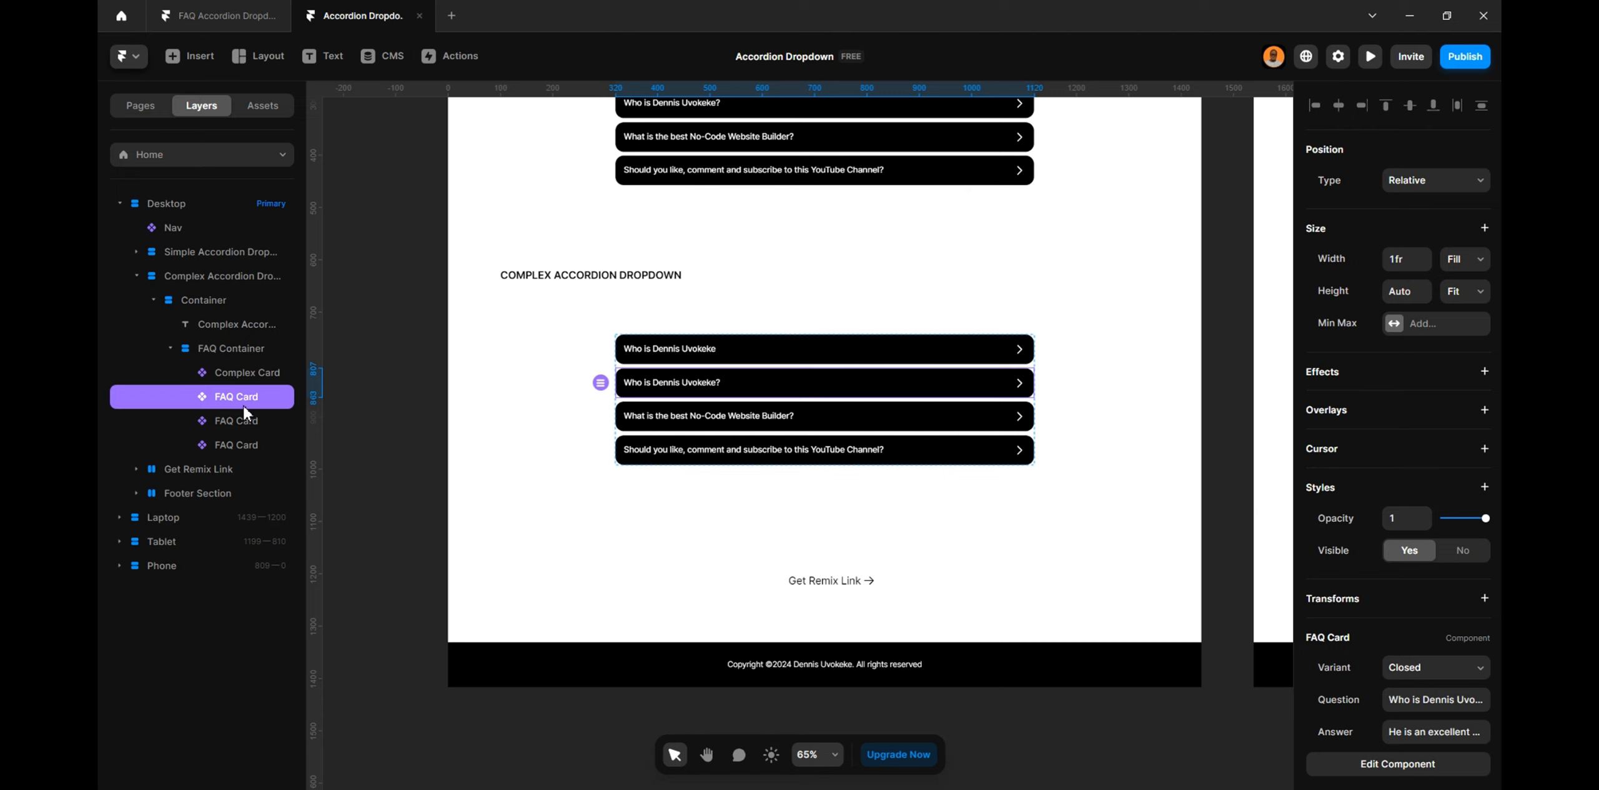
click(1404, 730)
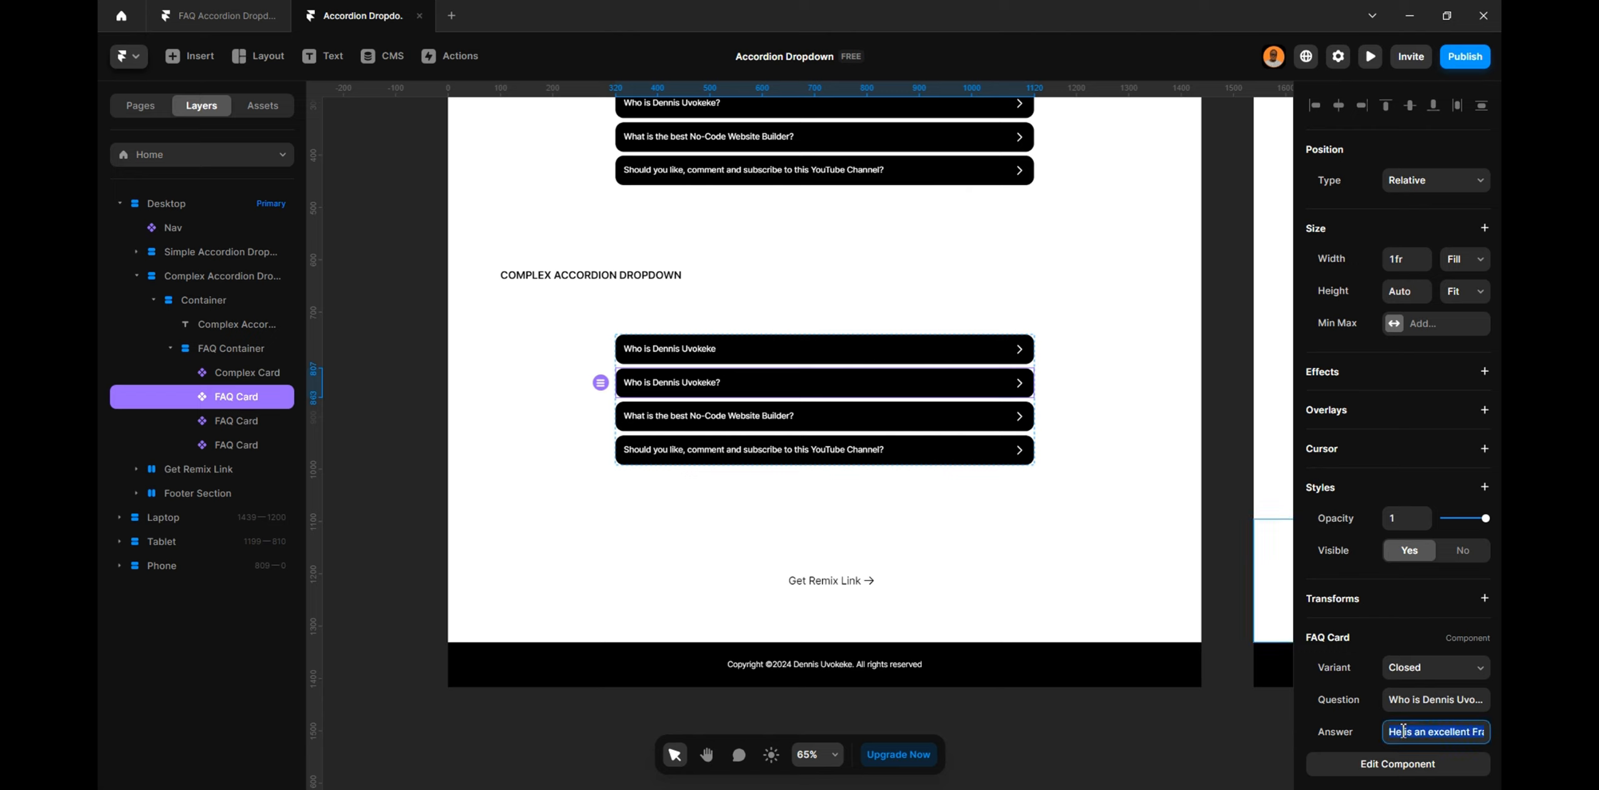
click(238, 368)
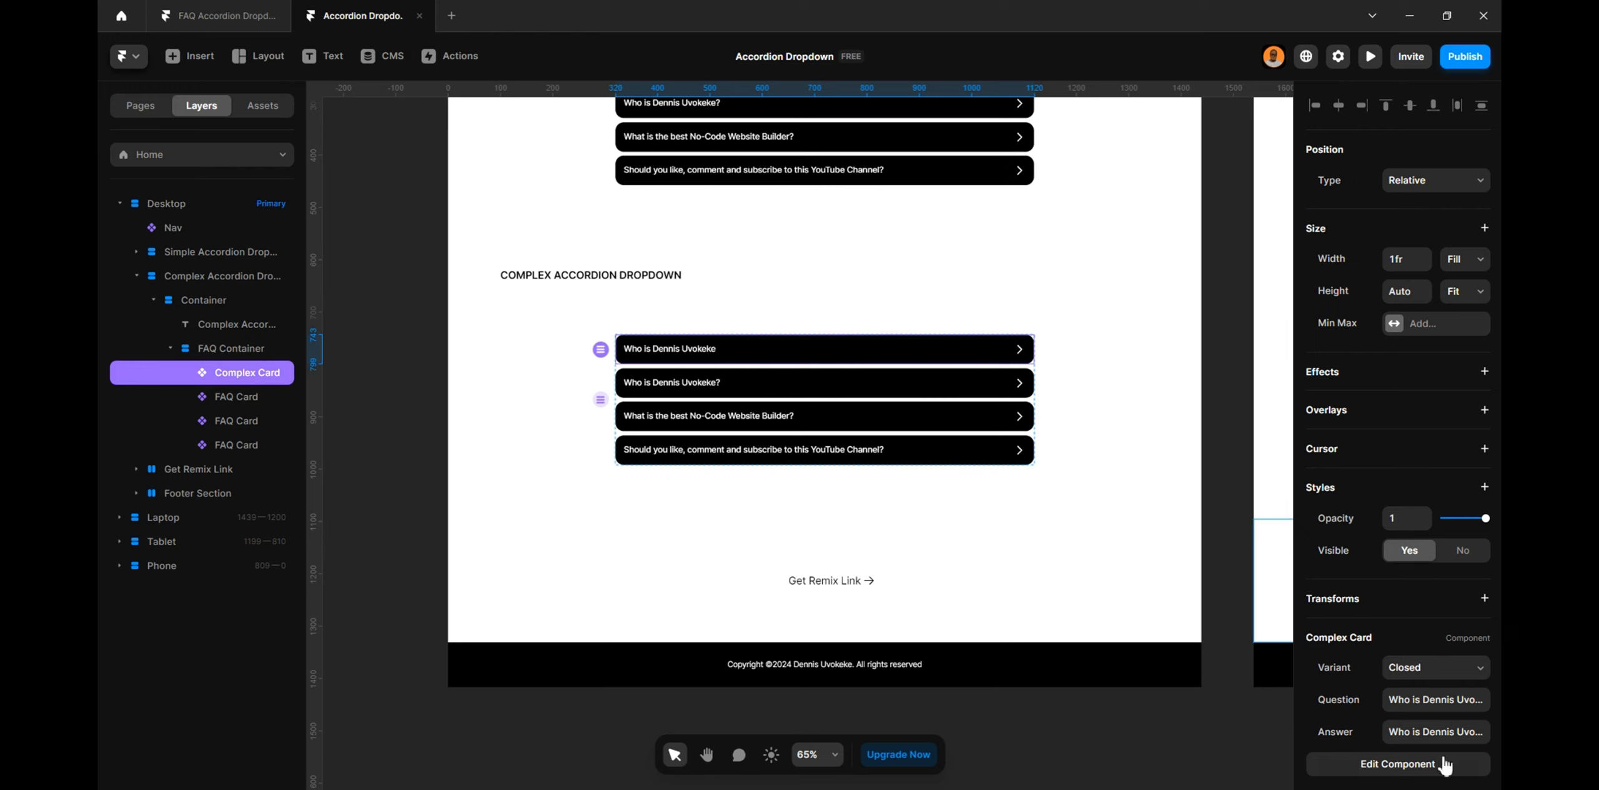
click(1434, 731)
key(ctrl+v)
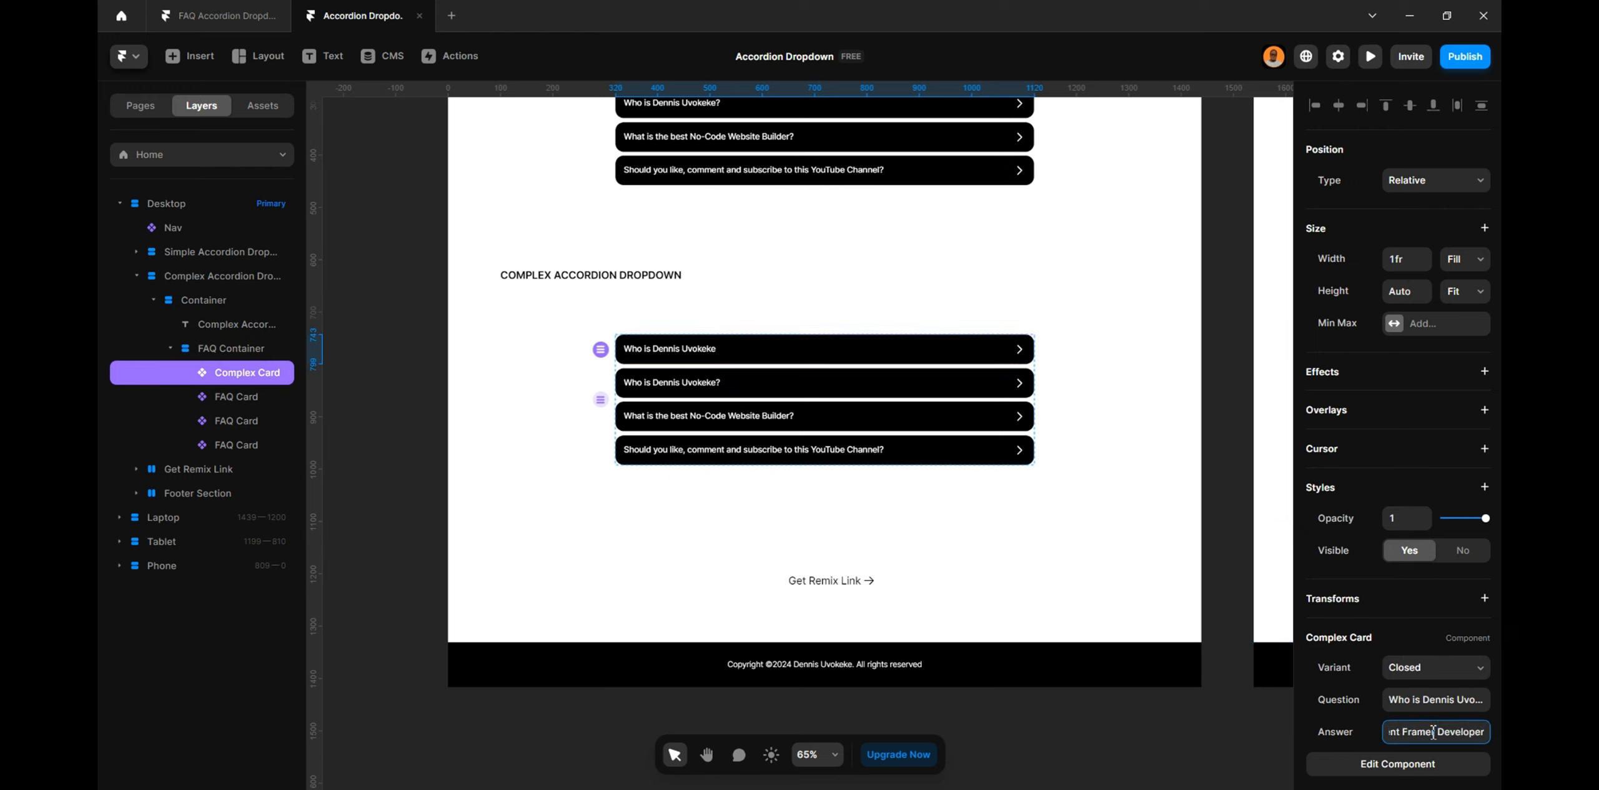
Add a question mark to the end of the Complex Card's question
click(1438, 710)
key(Right)
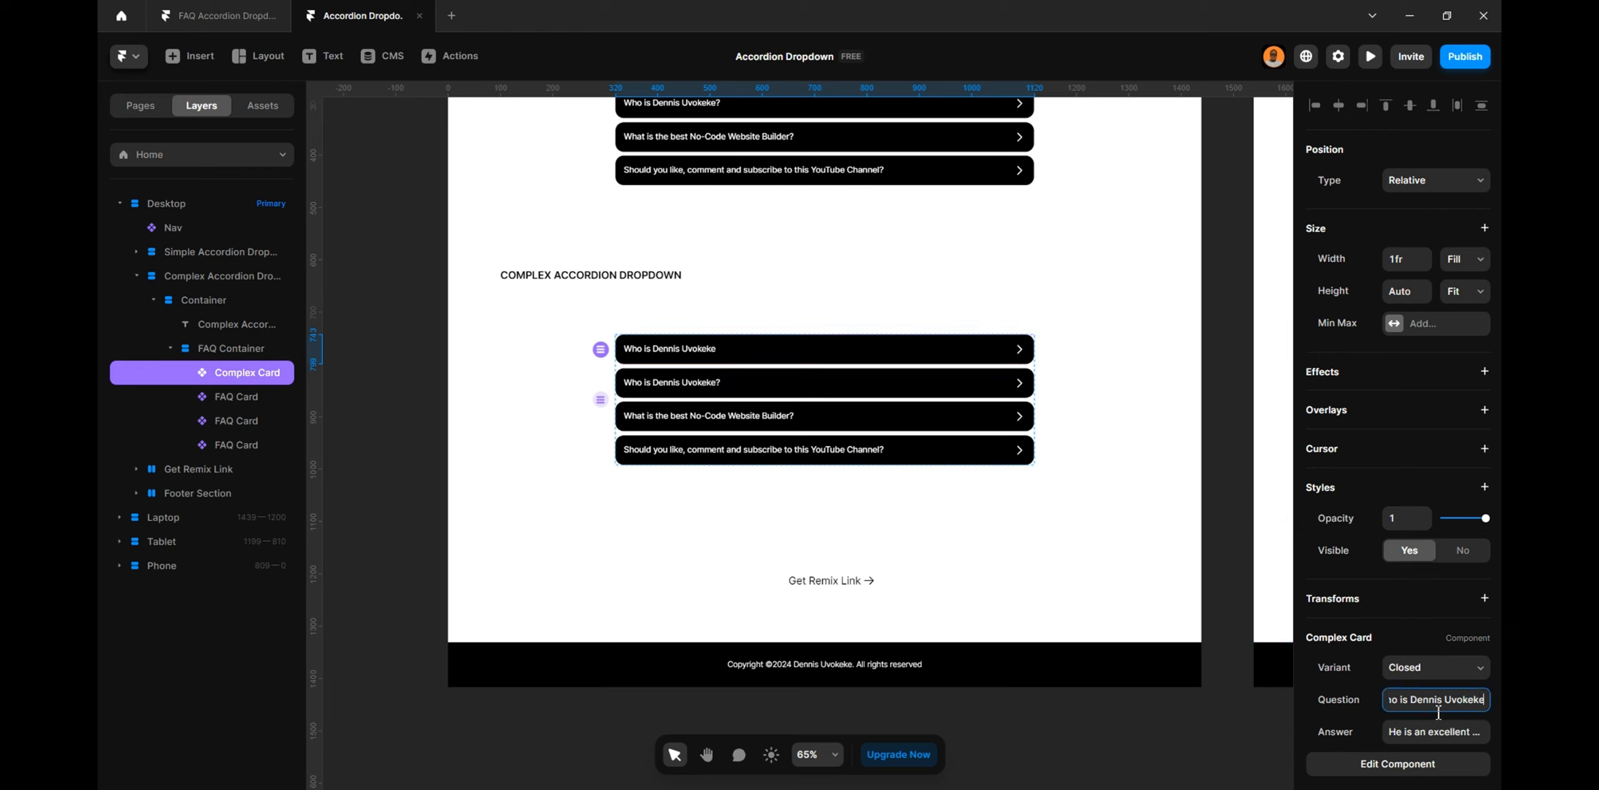
text(?)
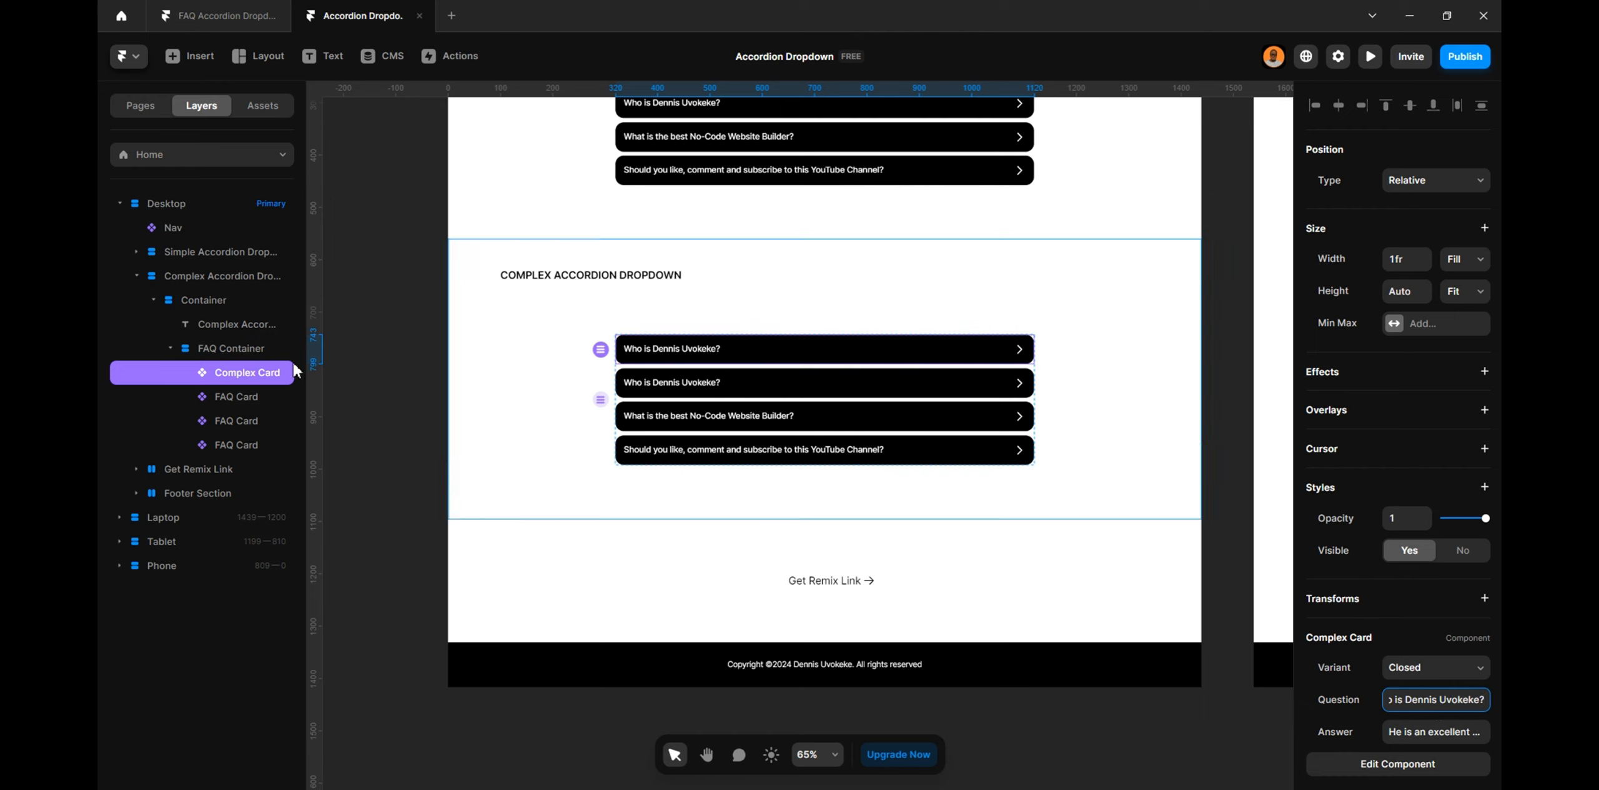
Delete the FAQ Card that repeats the first question and duplicate the Complex Card in its place
click(215, 400)
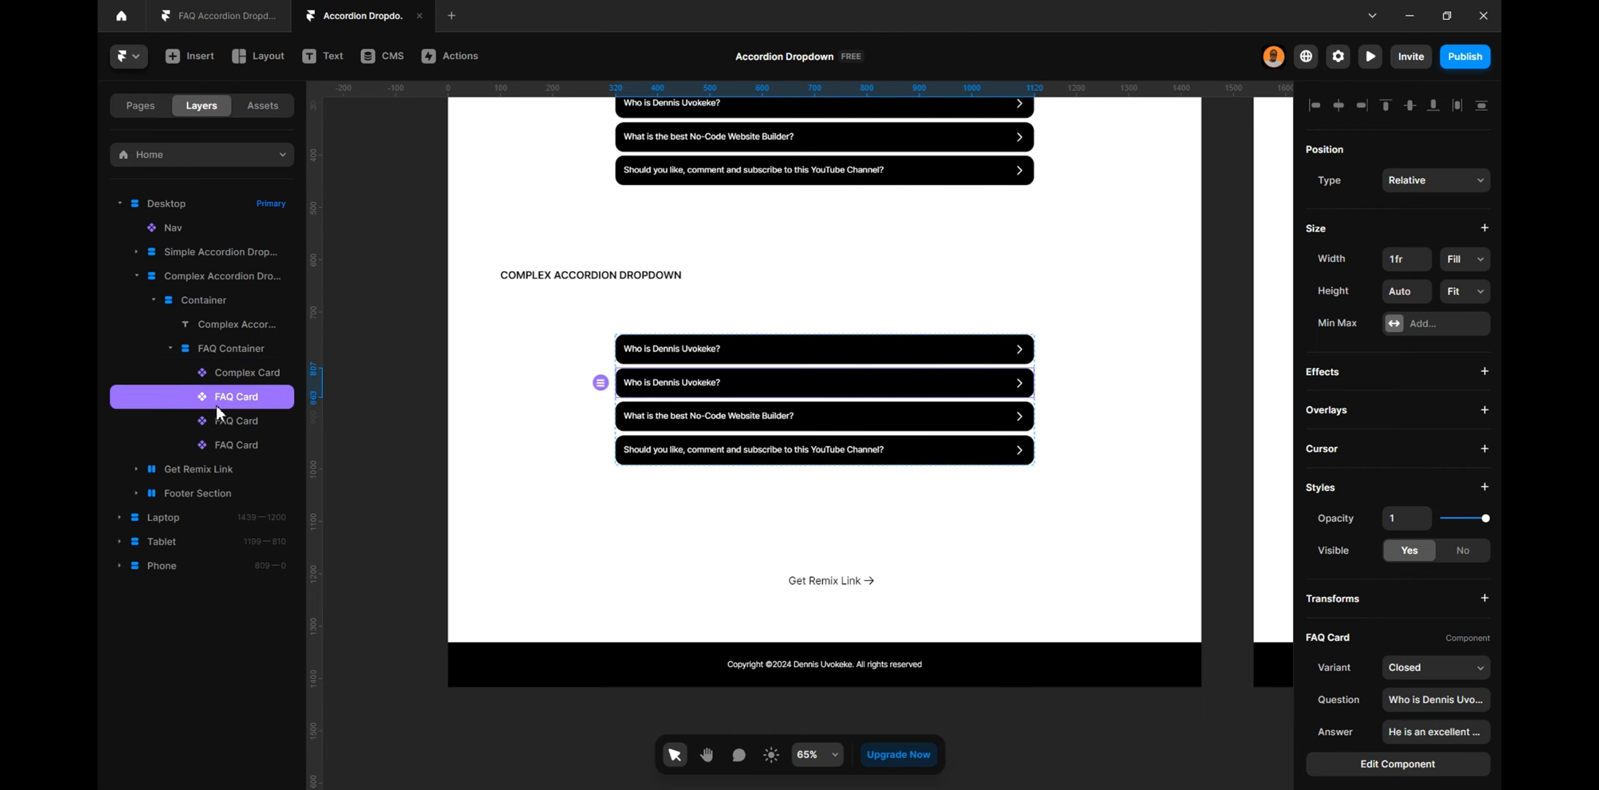
key(Delete)
click(253, 371)
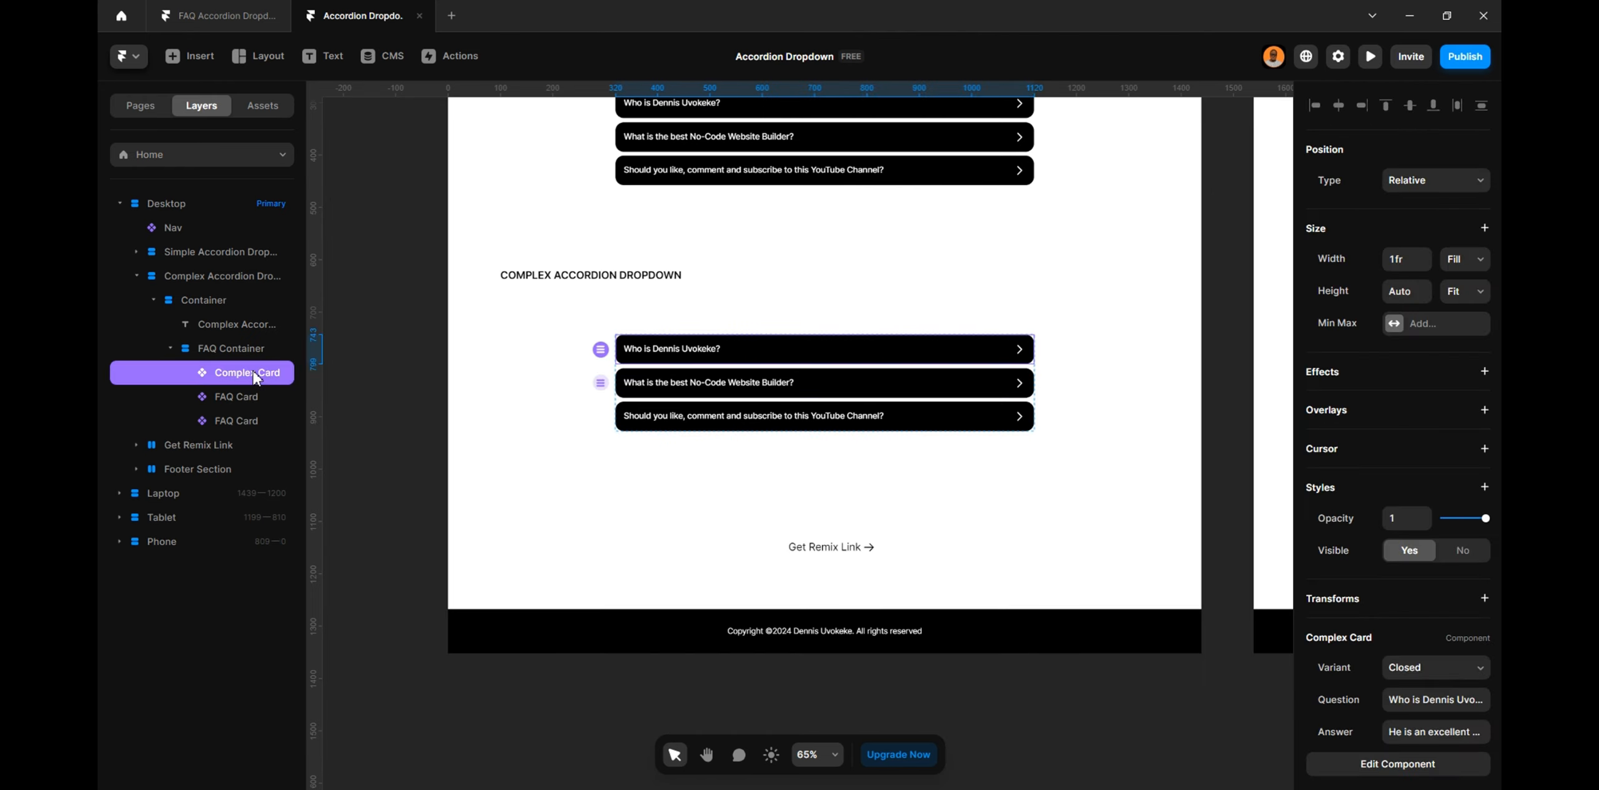
key(ctrl+d)
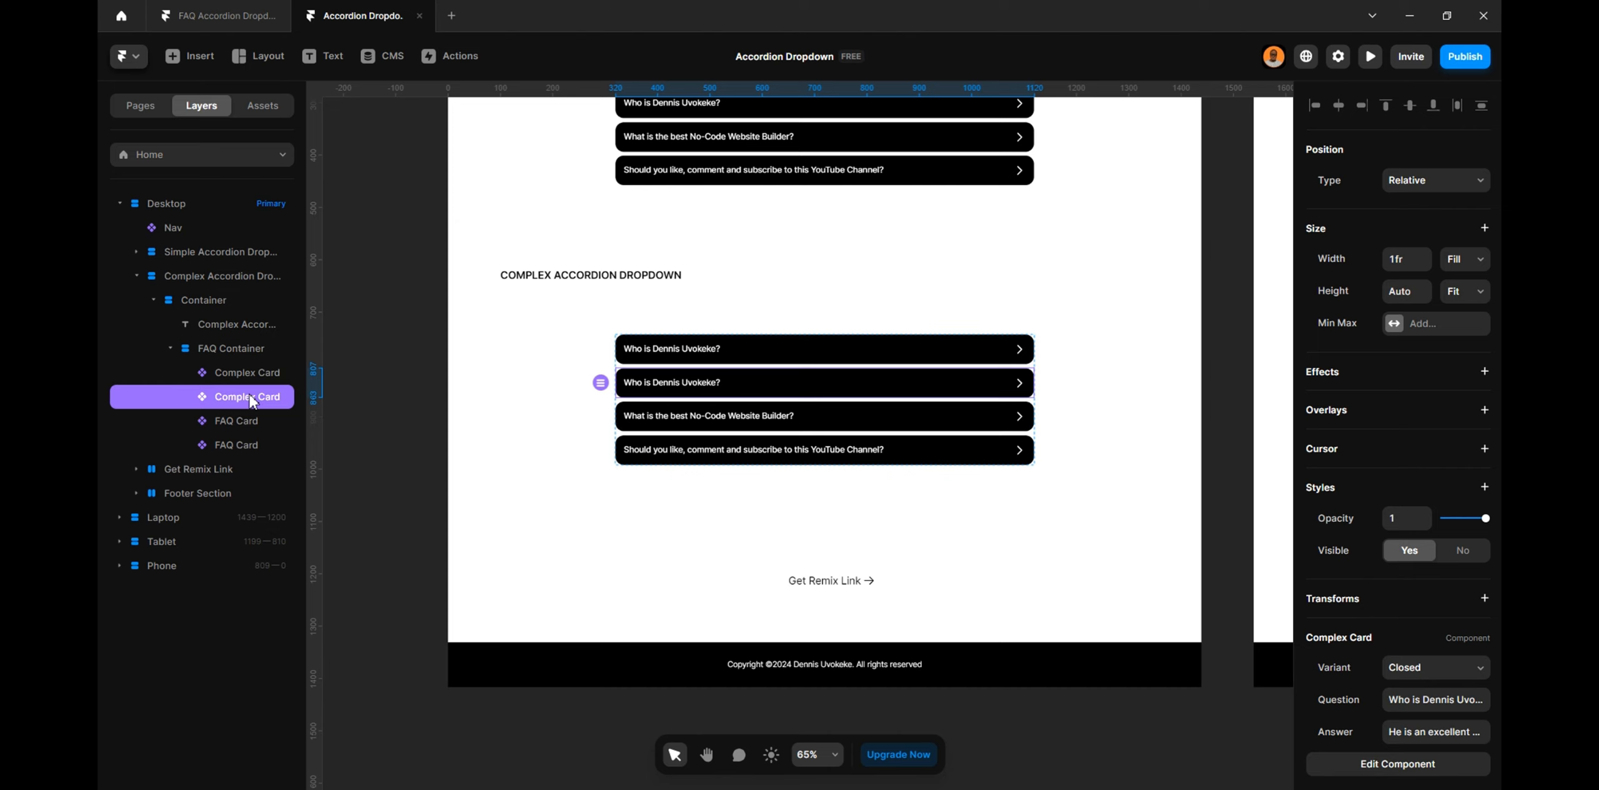
Copy the question "What is the best No-Code Website Builder?" from the first remaining FAQ Card into the second Complex Card
click(249, 425)
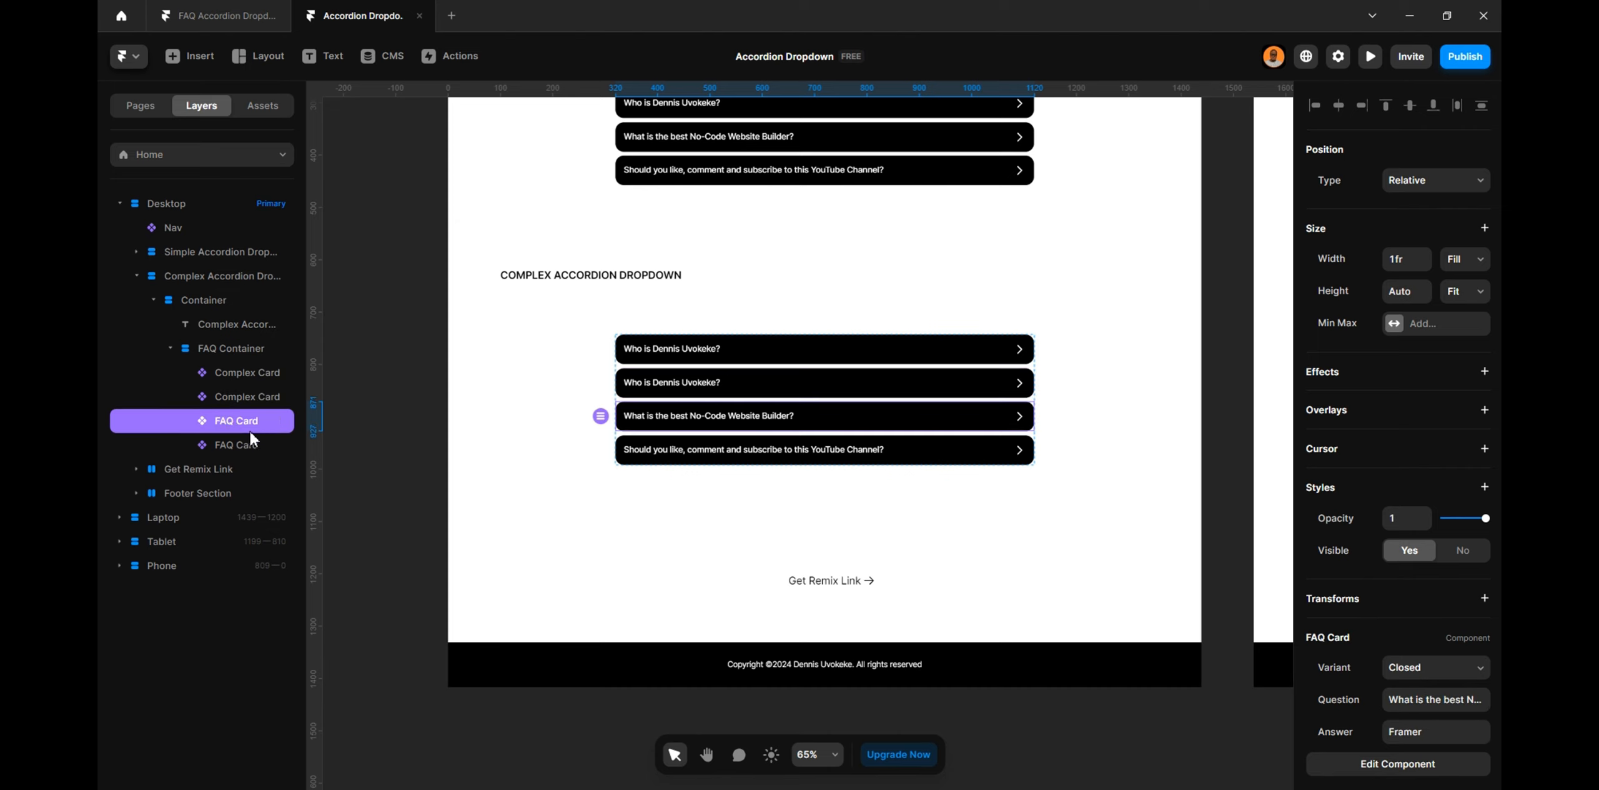
click(1402, 697)
key(ctrl+c)
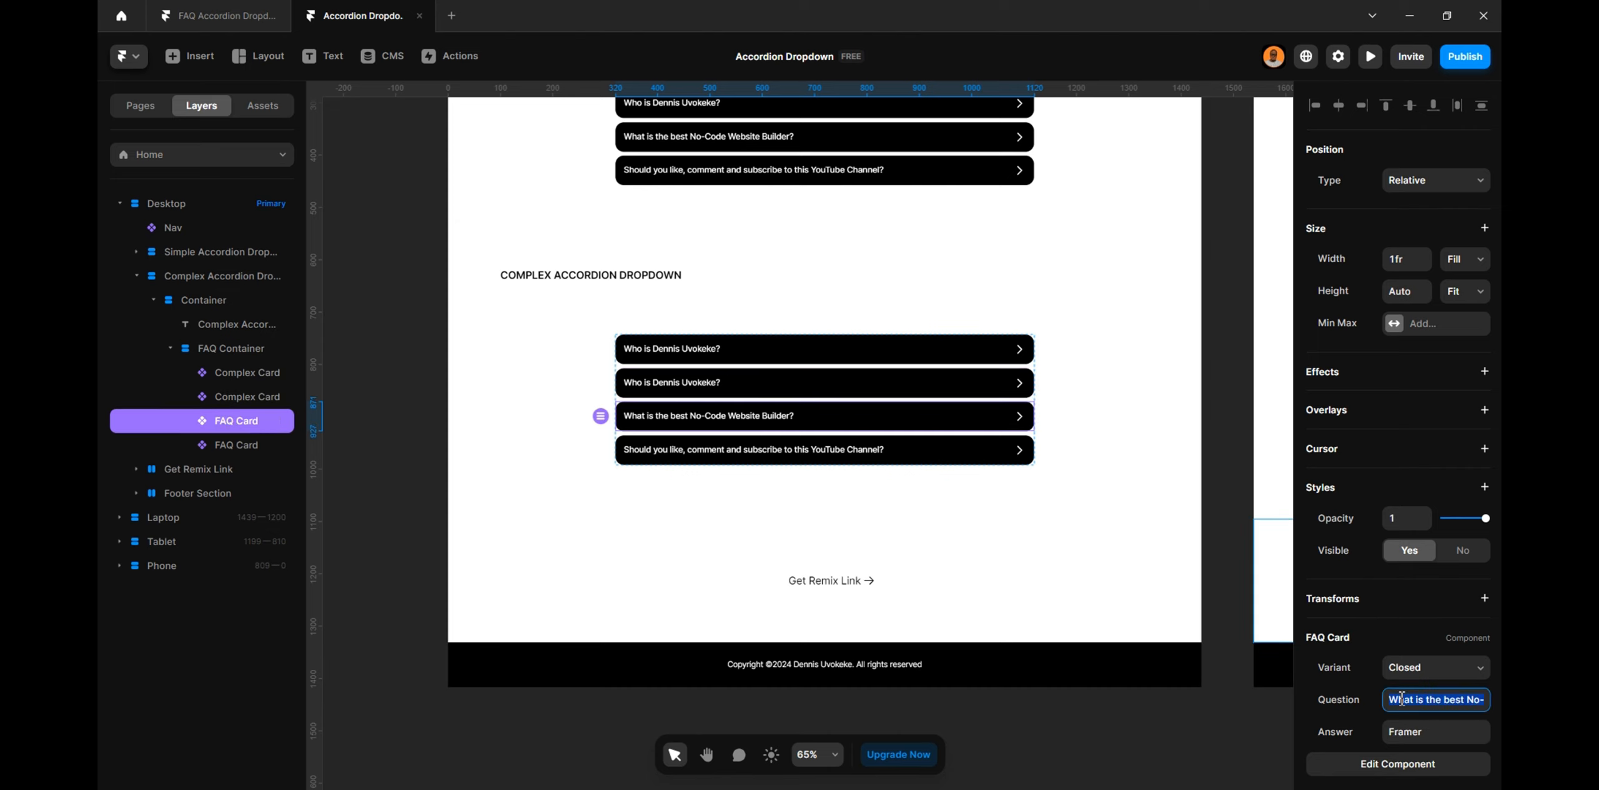
click(226, 379)
click(268, 397)
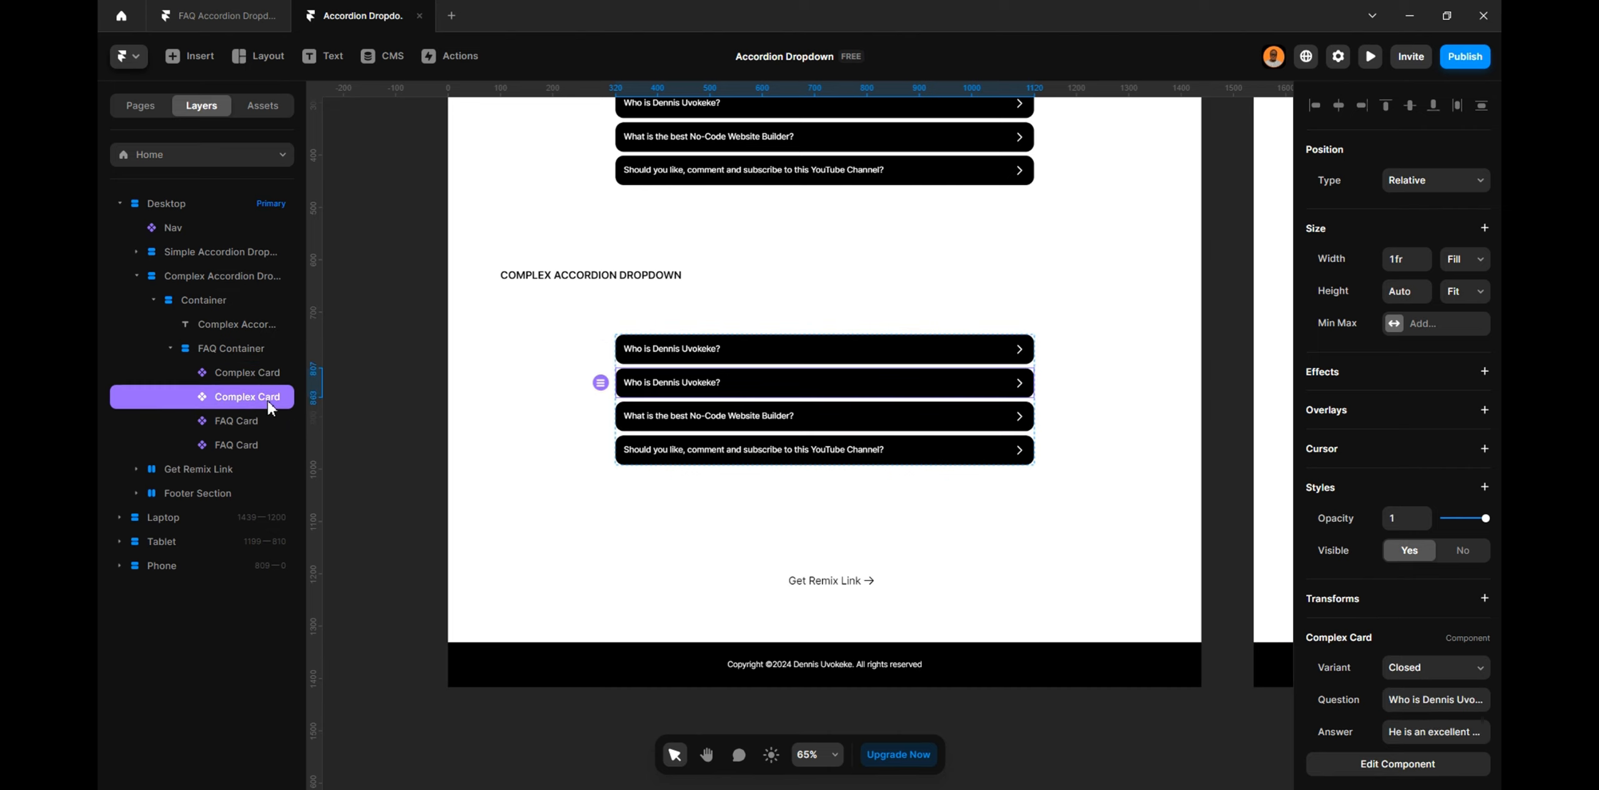
click(1460, 706)
key(ctrl+v)
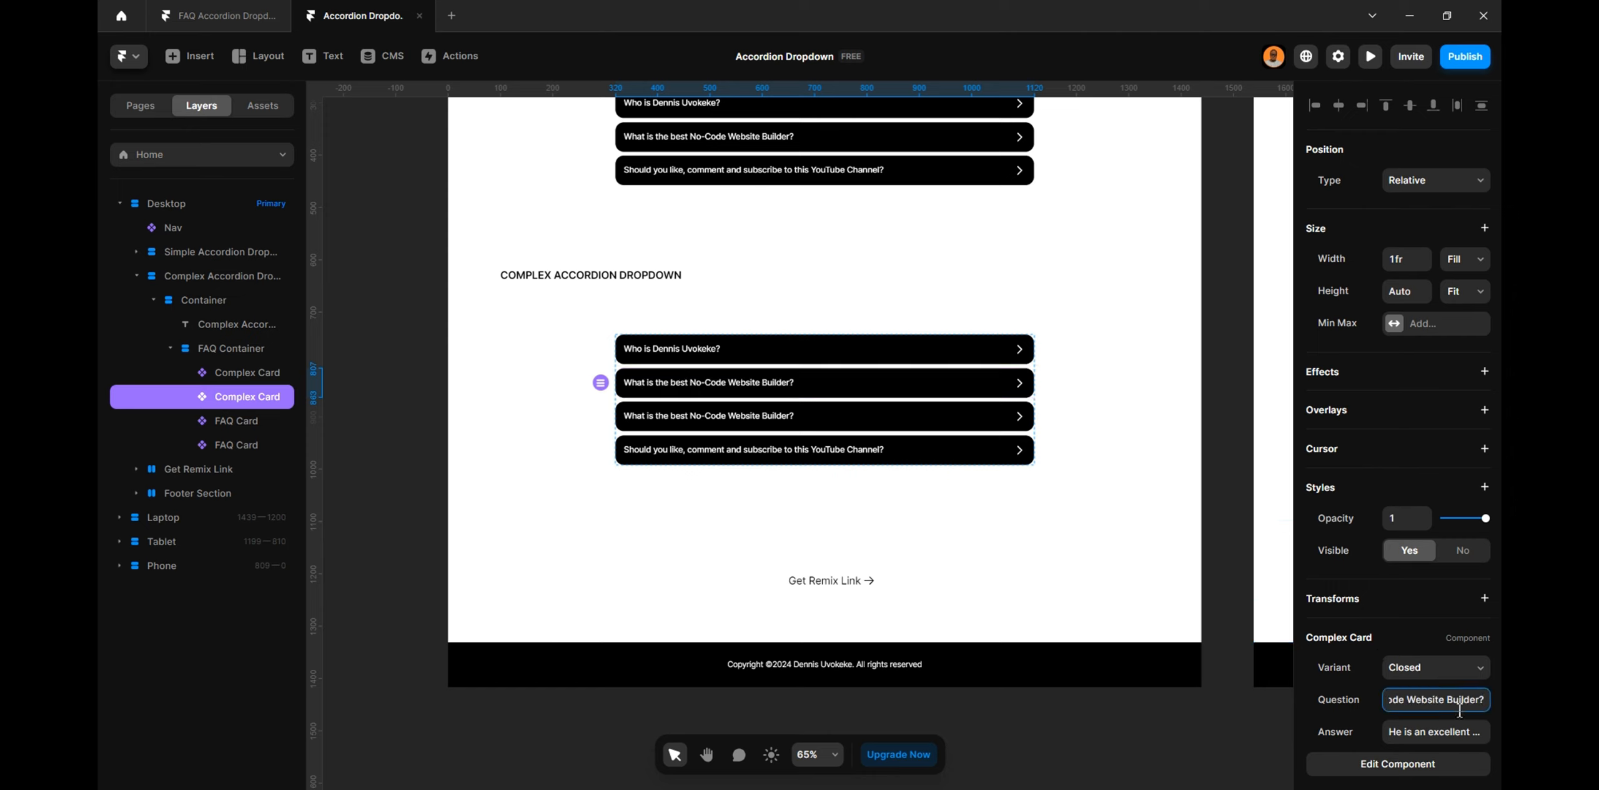
Set the second Complex Card's answer to "Framer" and delete the FAQ Card that repeats its question
click(1445, 732)
text(Framer)
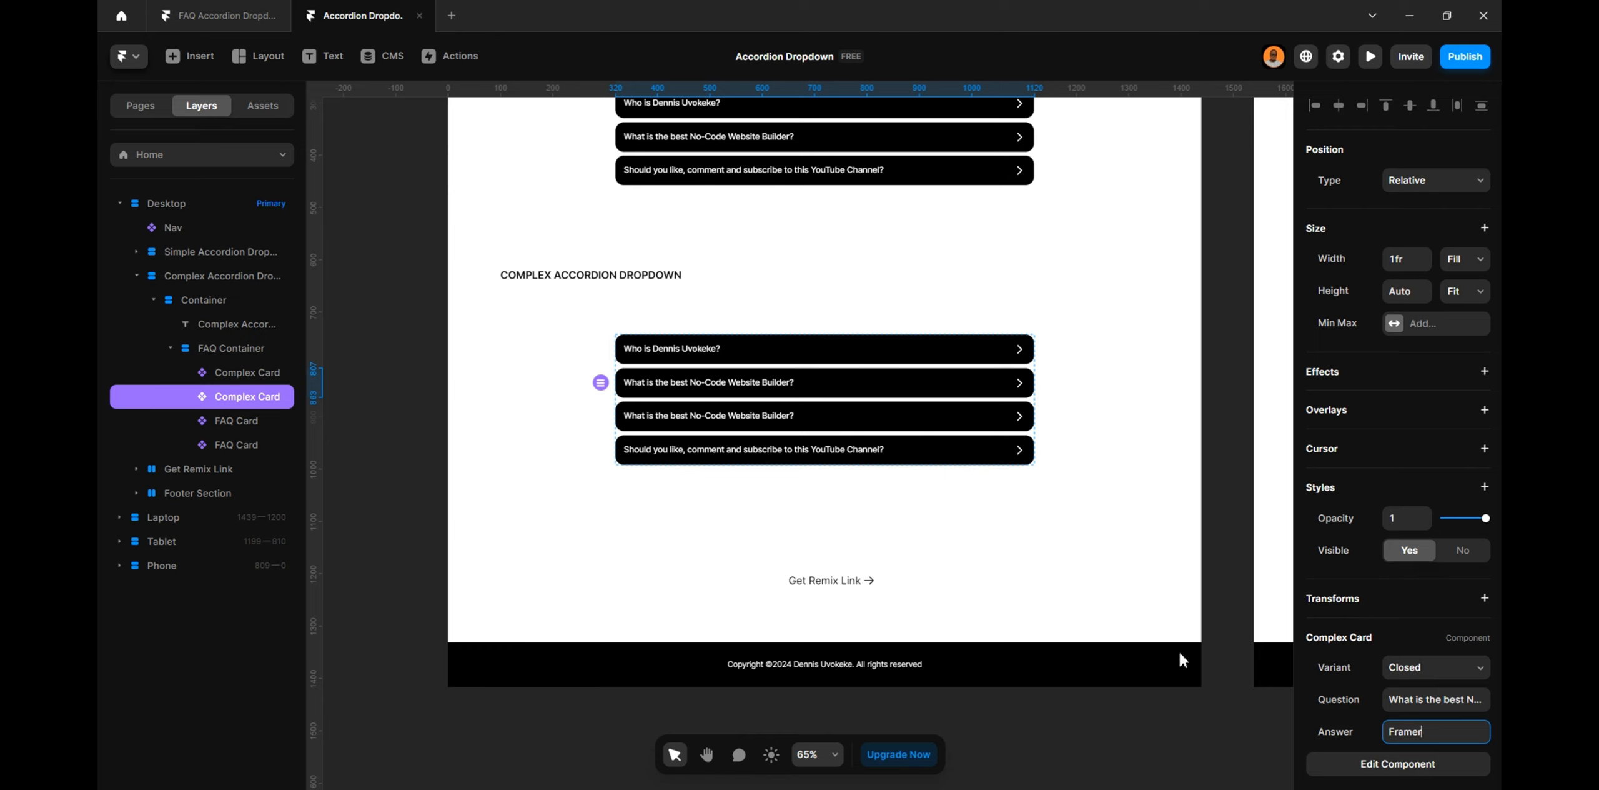
click(259, 420)
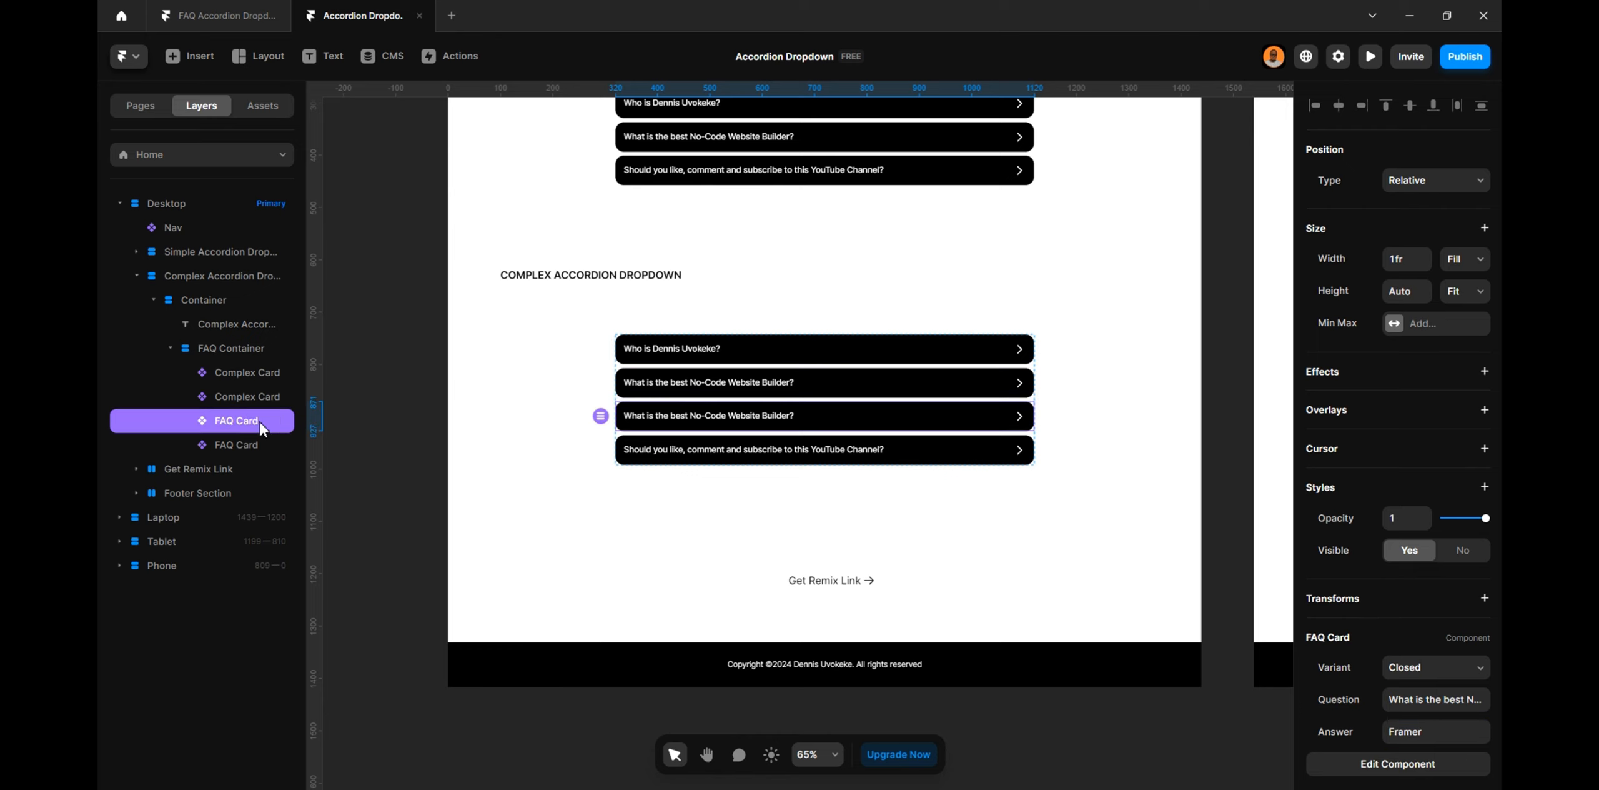
key(Delete)
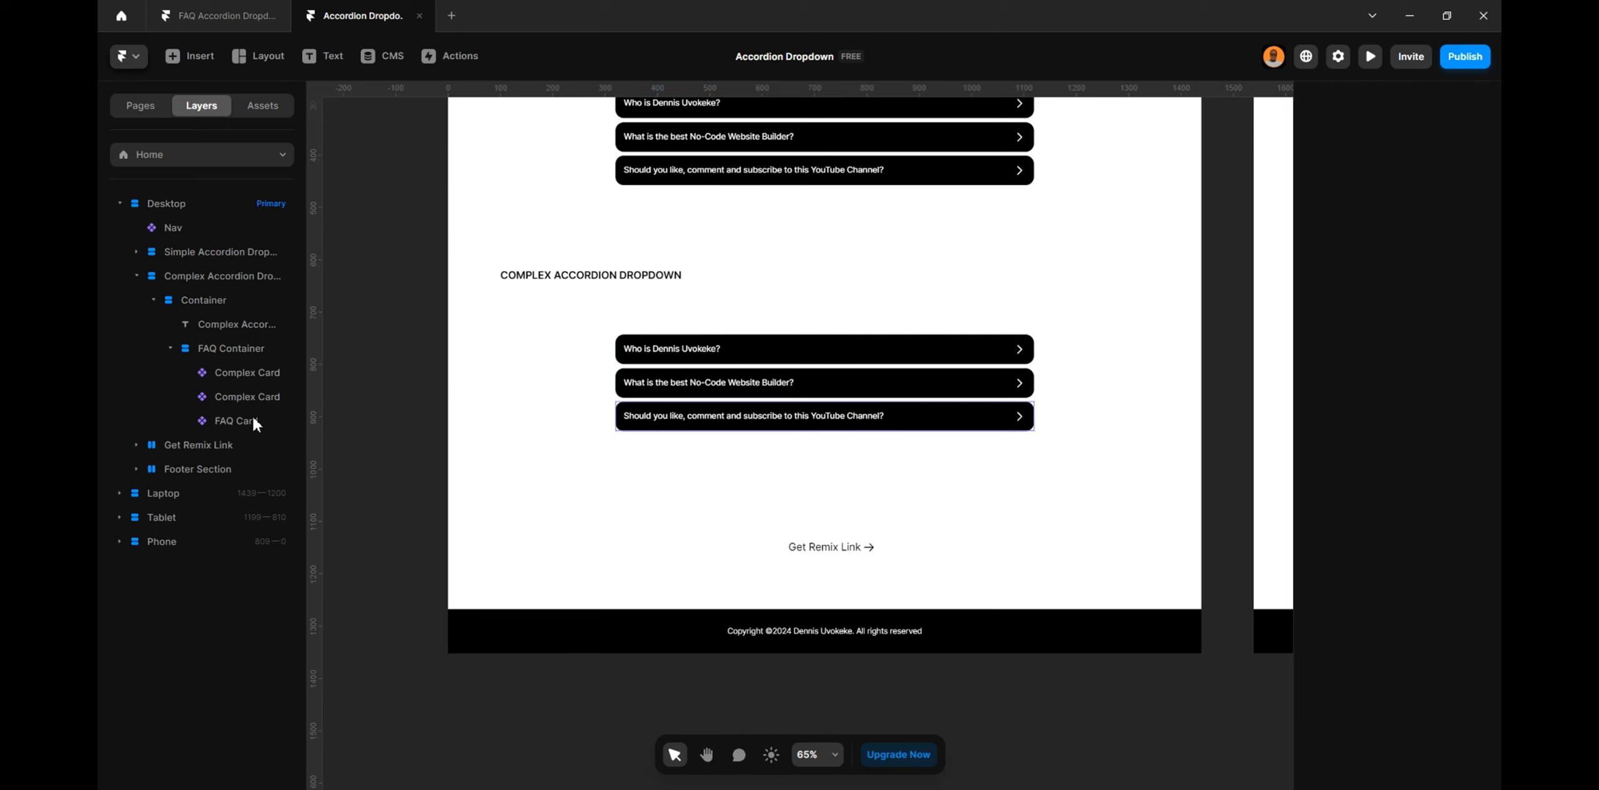
Duplicate the second Complex Card and give the copy the last FAQ Card's question, "Should you like, comment and subscribe to this YouTube Channel?"
click(254, 418)
click(1429, 705)
key(ctrl+c)
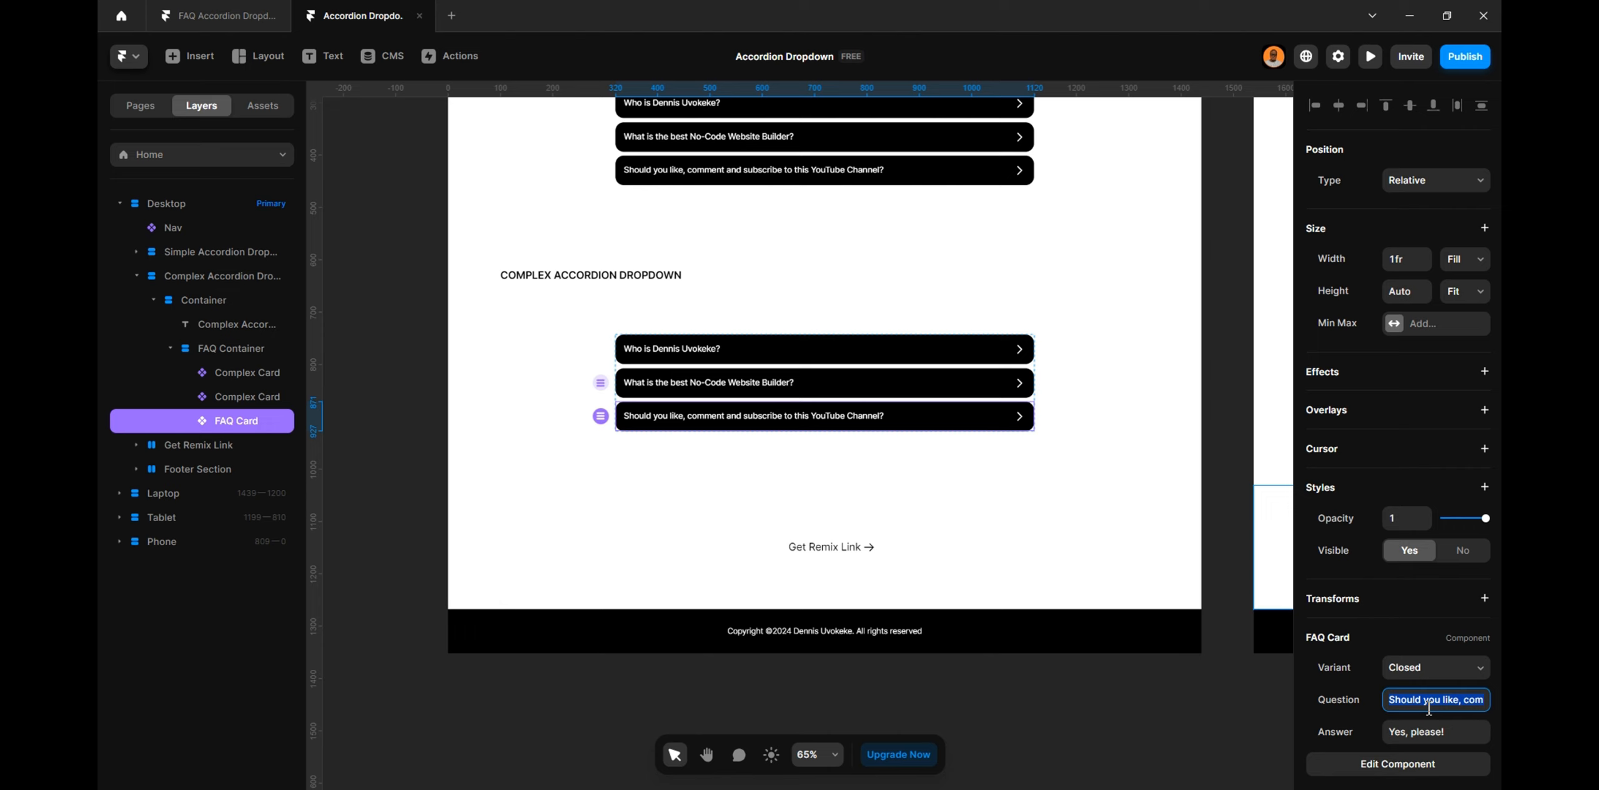
click(247, 398)
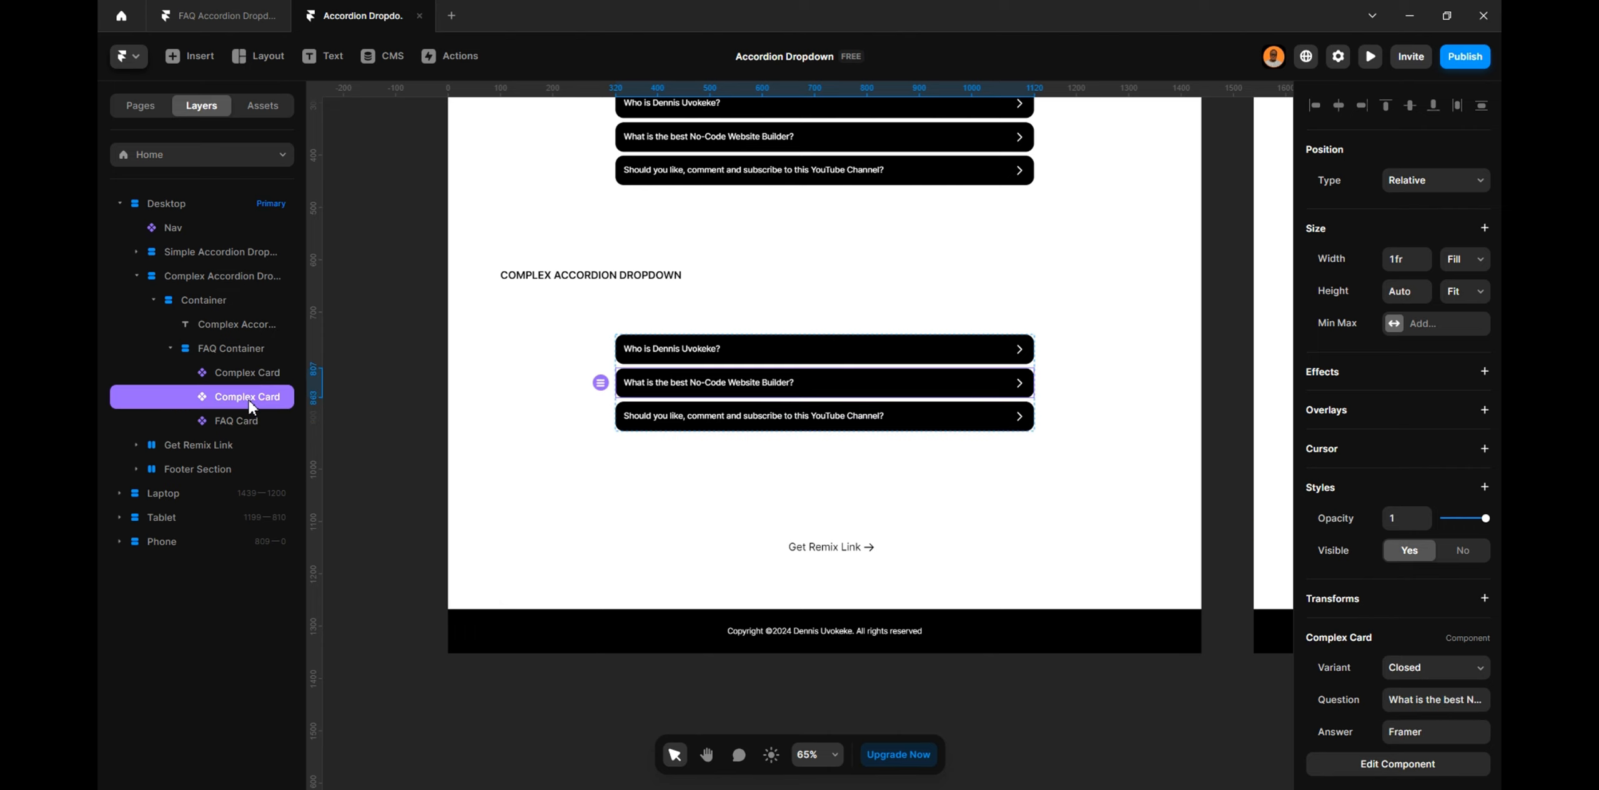
key(ctrl+d)
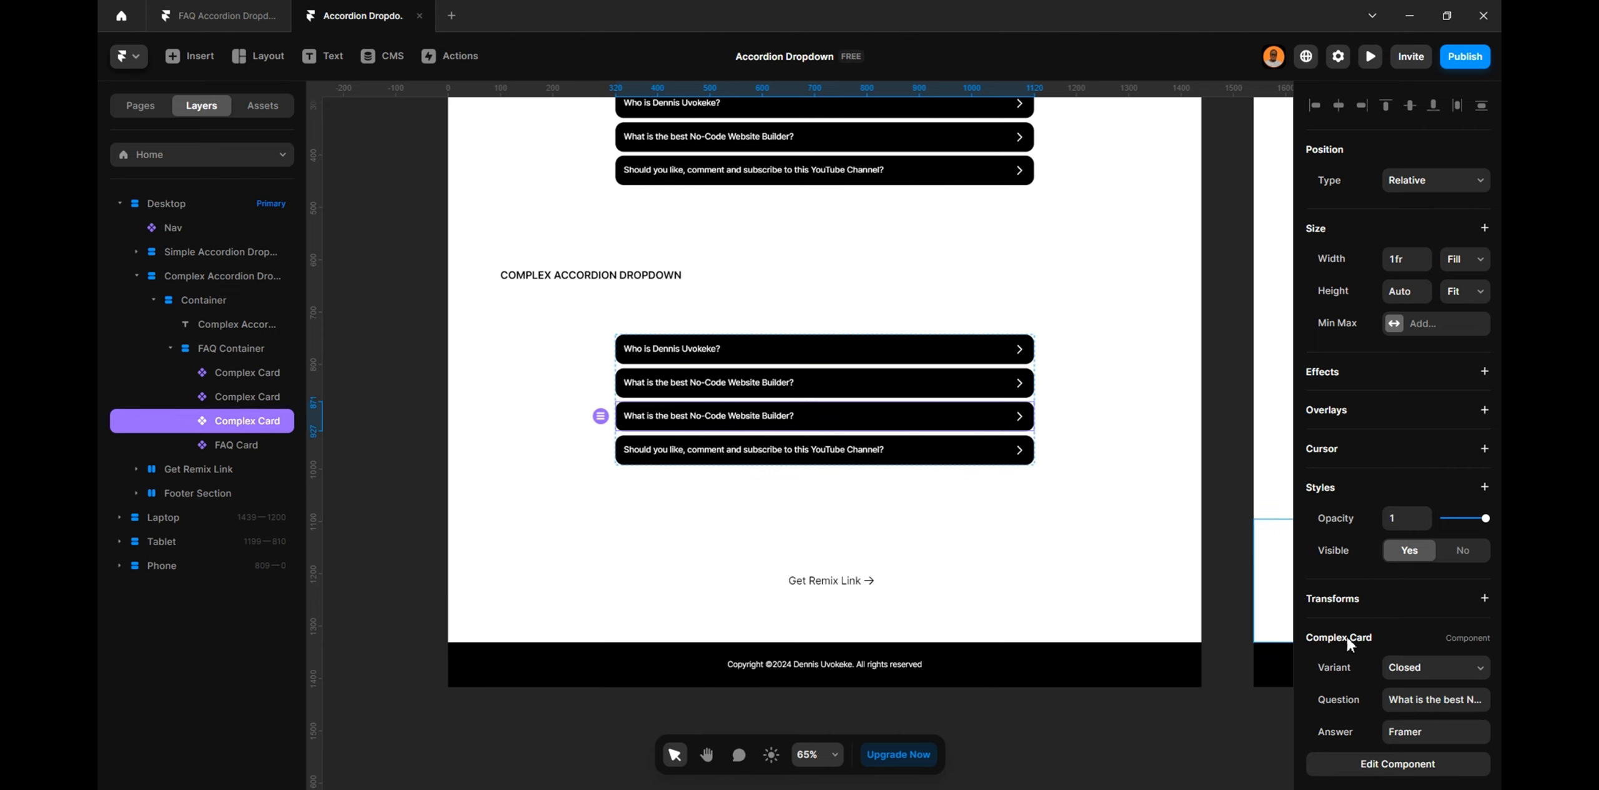
click(1418, 701)
key(ctrl+v)
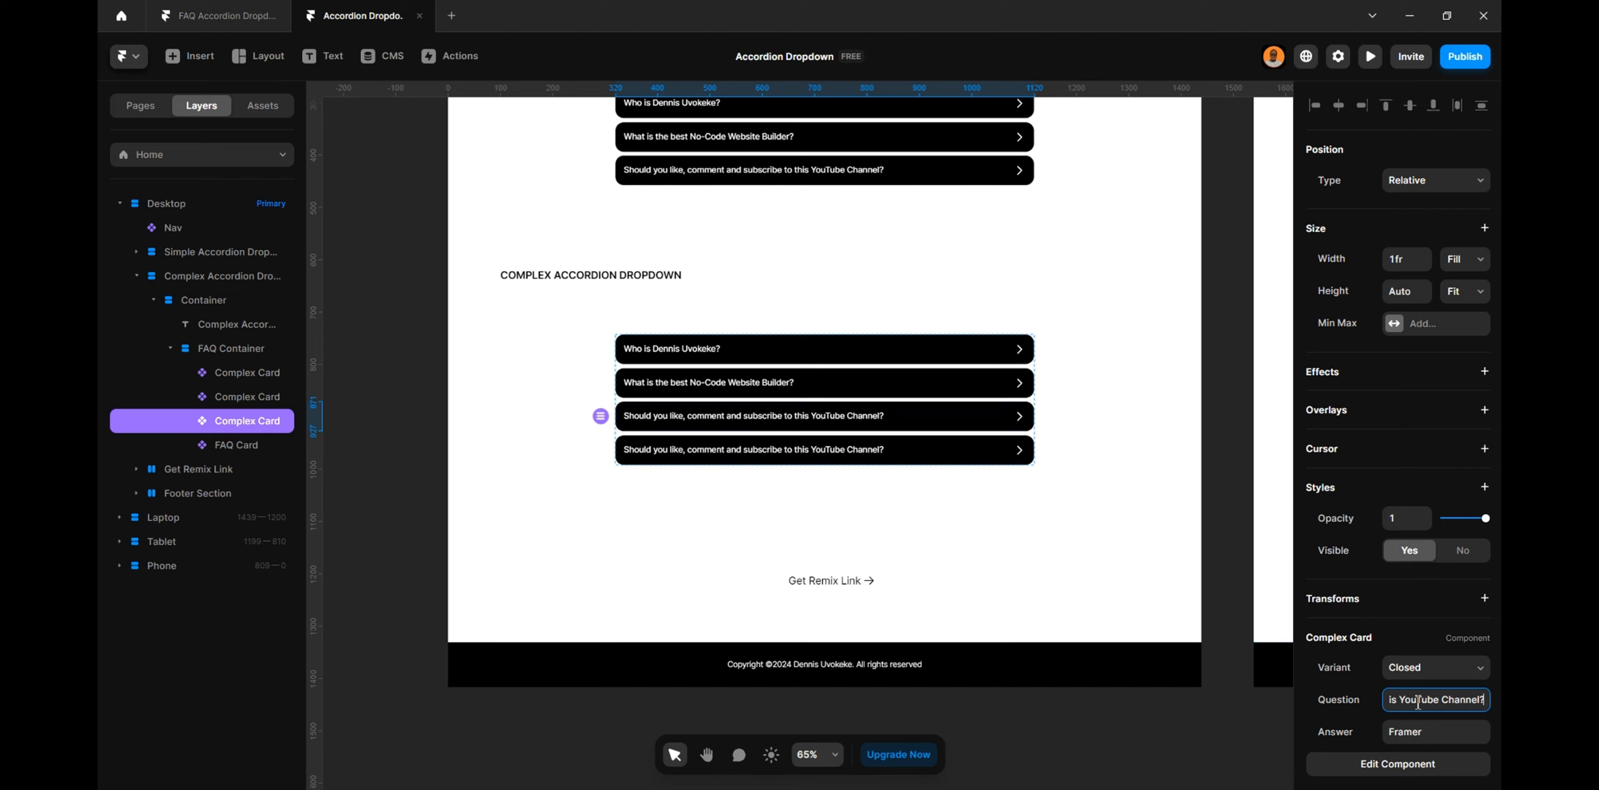
Copy the answer "Yes, please!" from the last FAQ Card into the third Complex Card, and delete that FAQ Card
click(219, 443)
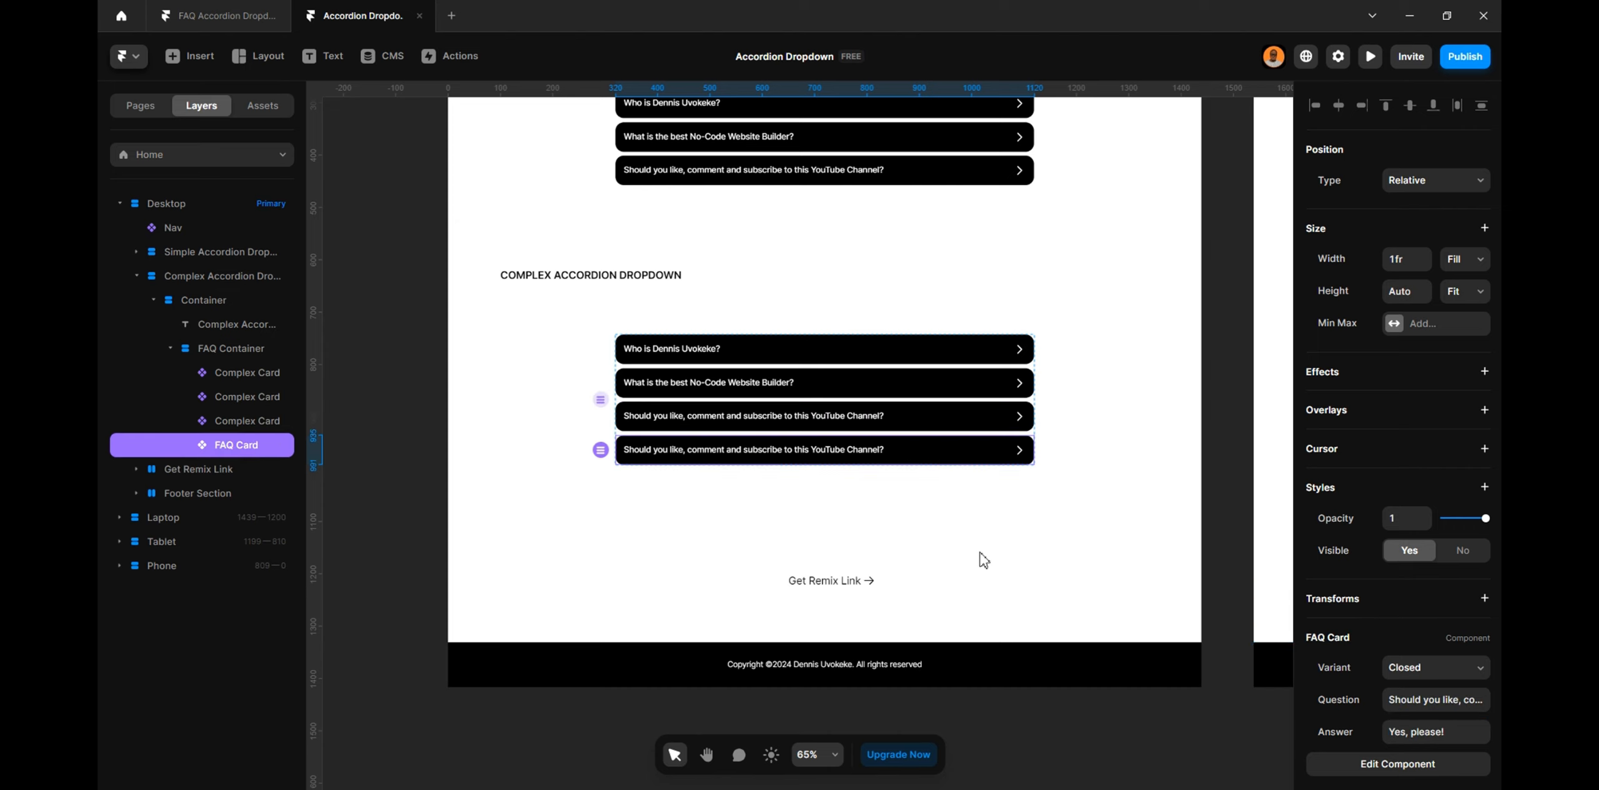
click(1409, 732)
key(ctrl+c)
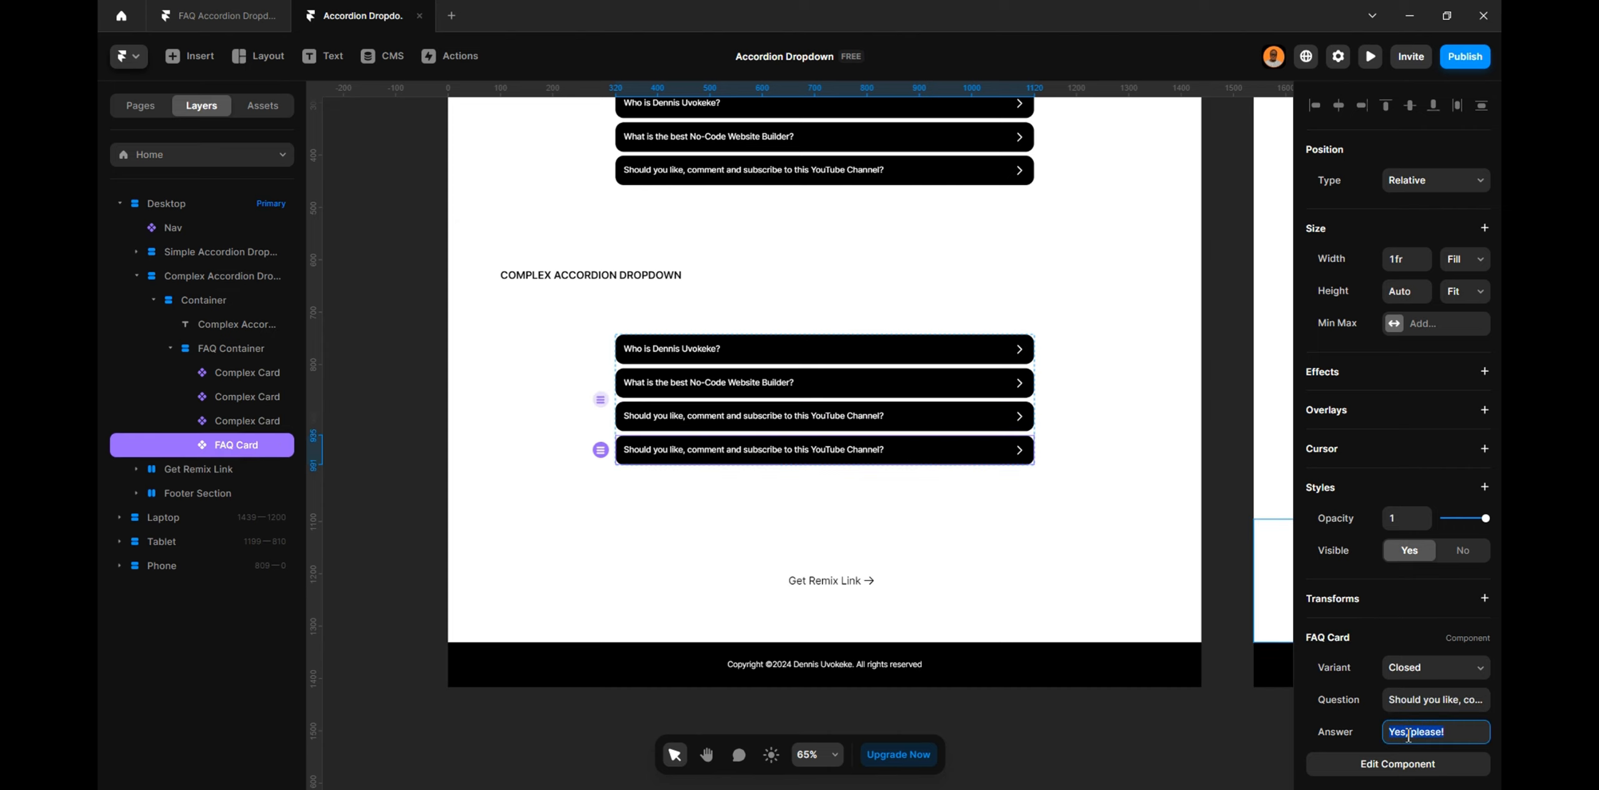
click(224, 418)
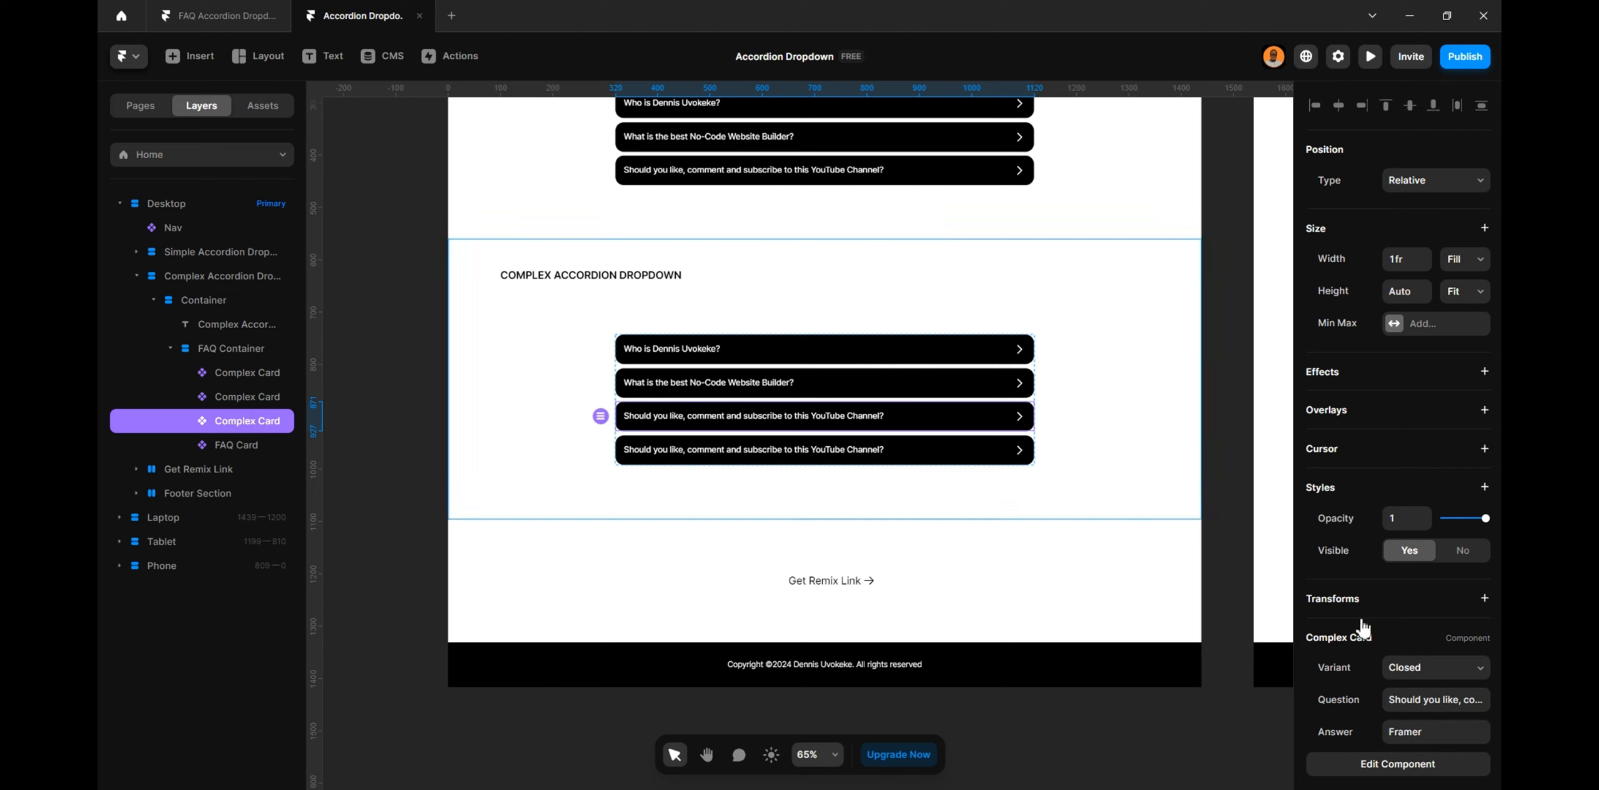
click(1440, 734)
key(ctrl+v)
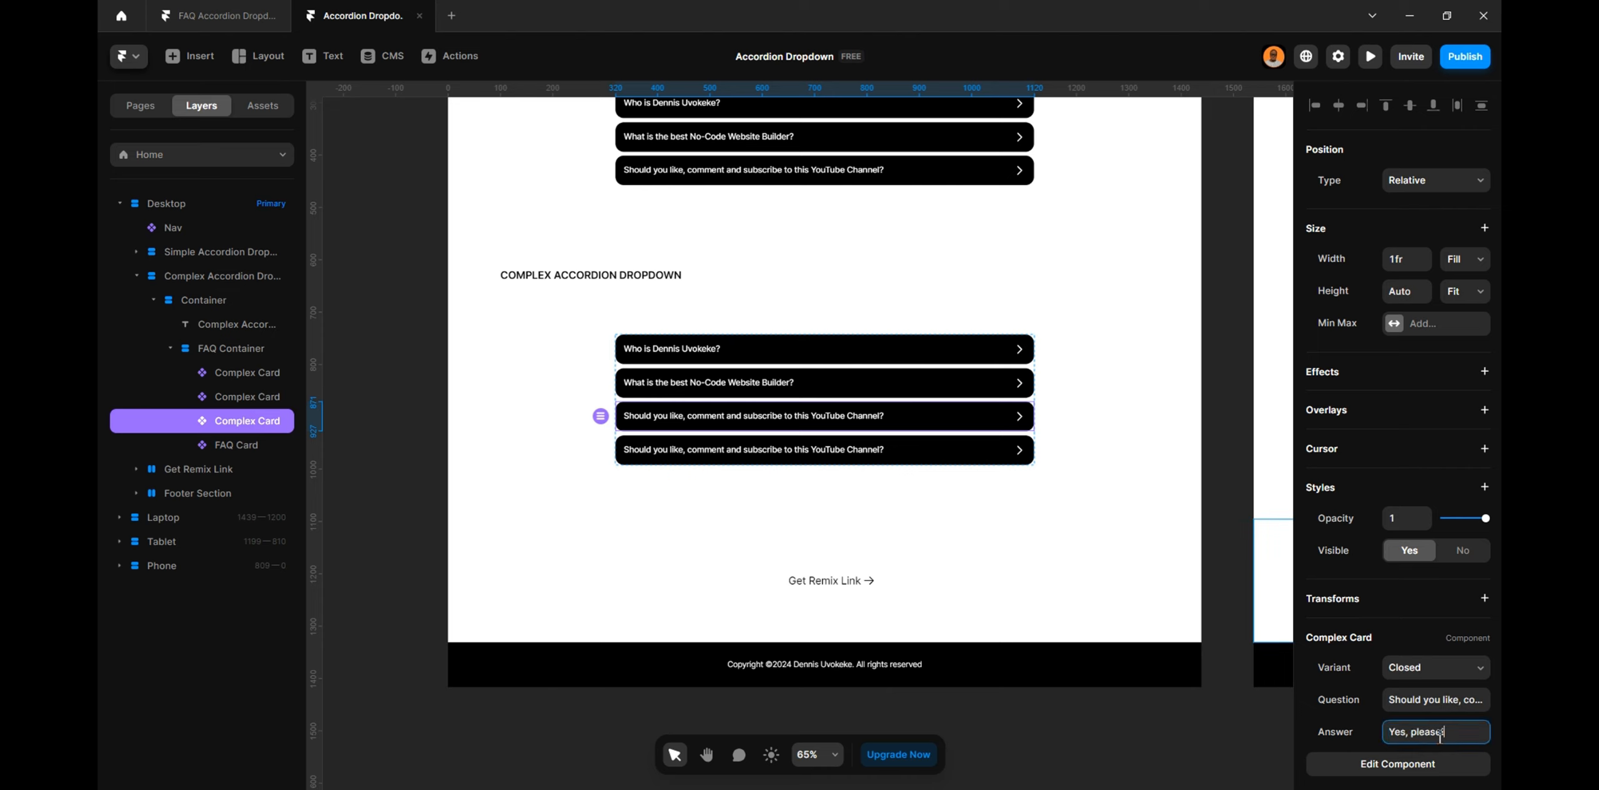
click(242, 444)
key(Delete)
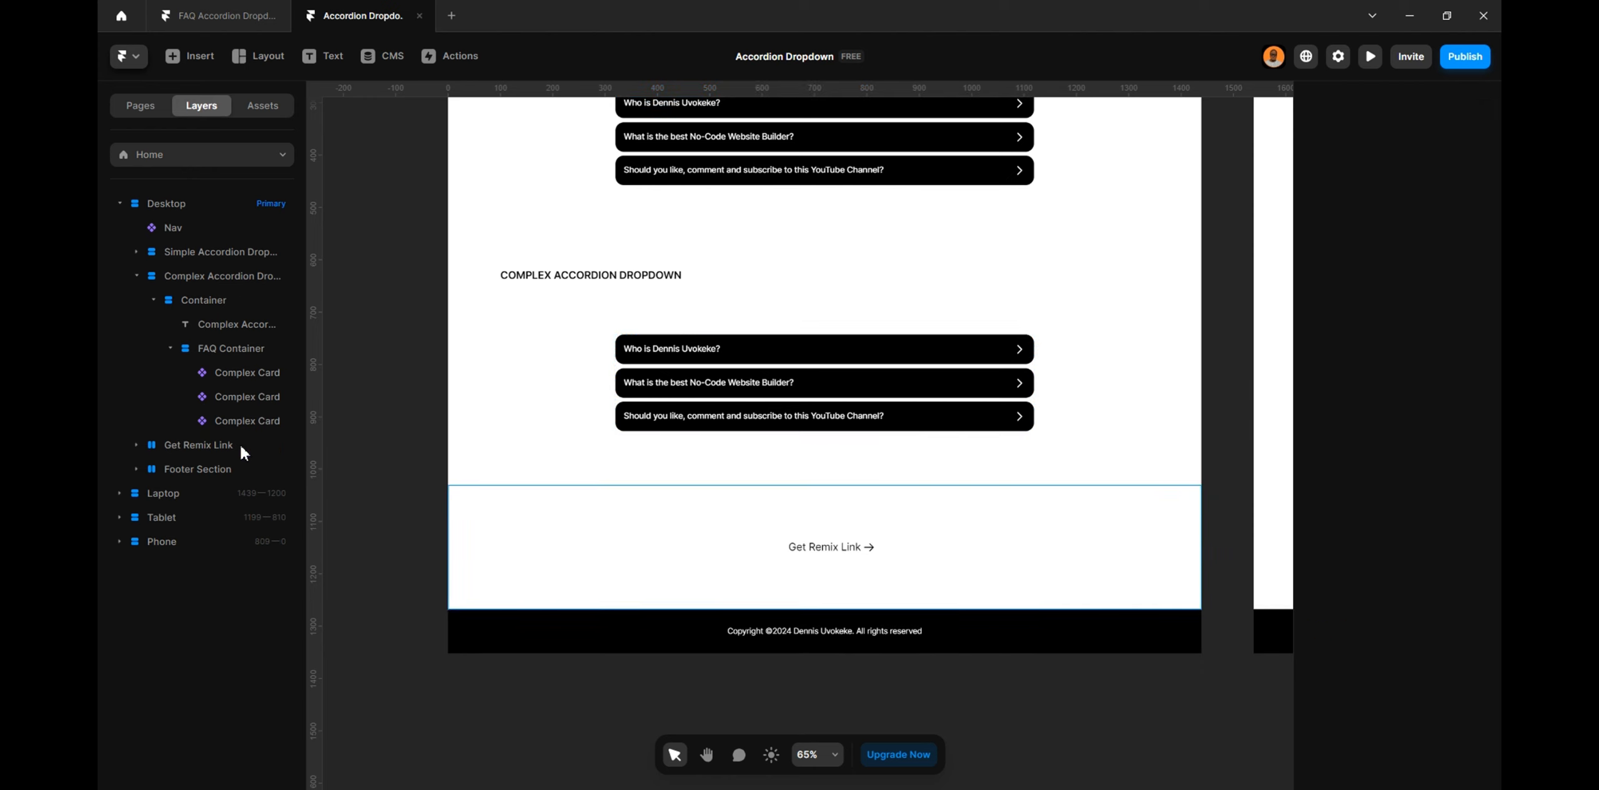
click(252, 348)
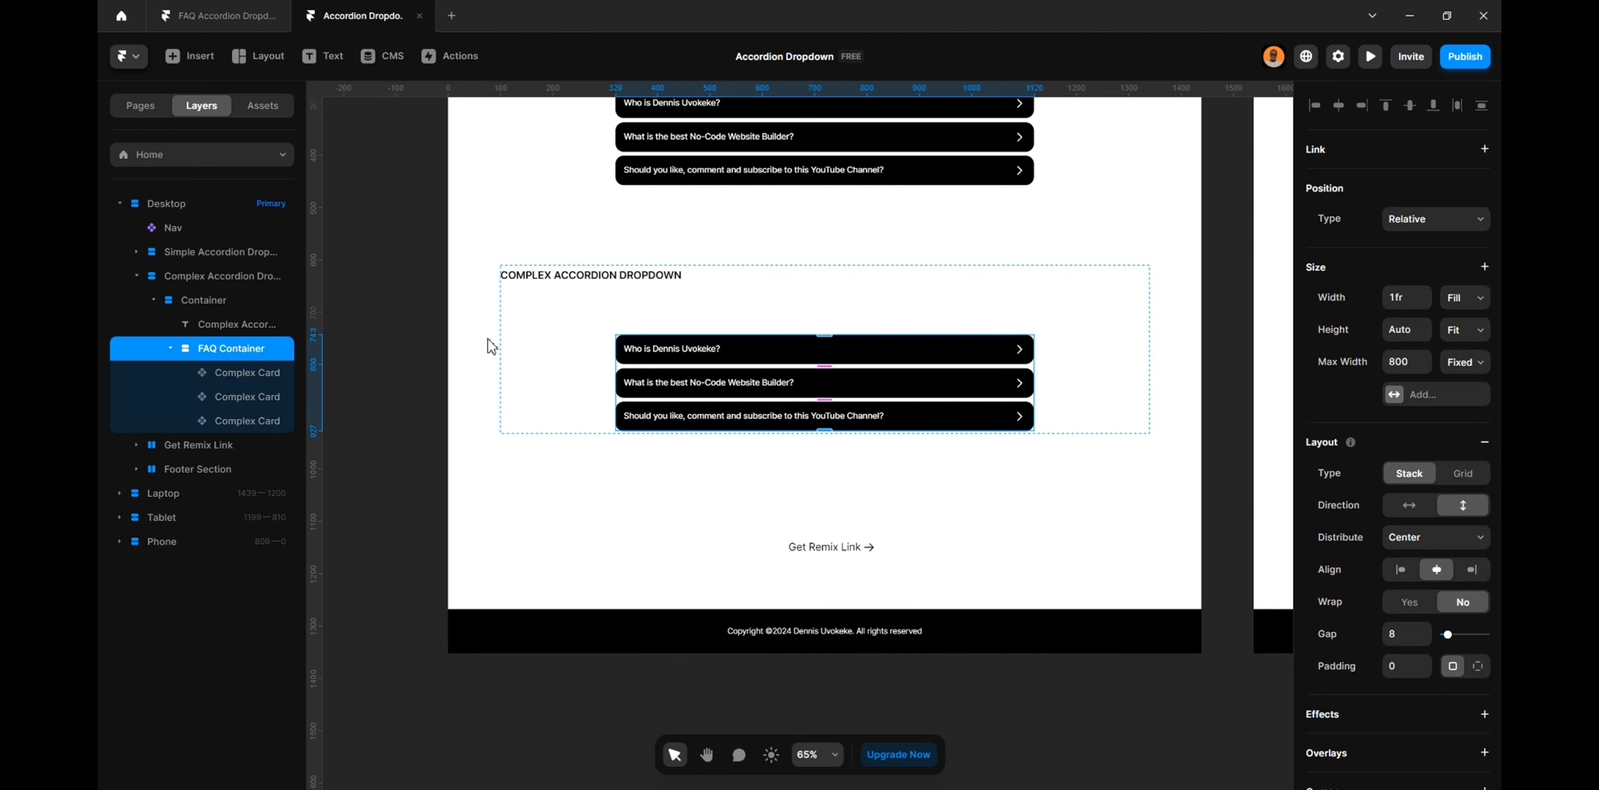
Switch to the finished FAQ accordion project's preview and test how the complex accordion's questions open and close one another
click(212, 16)
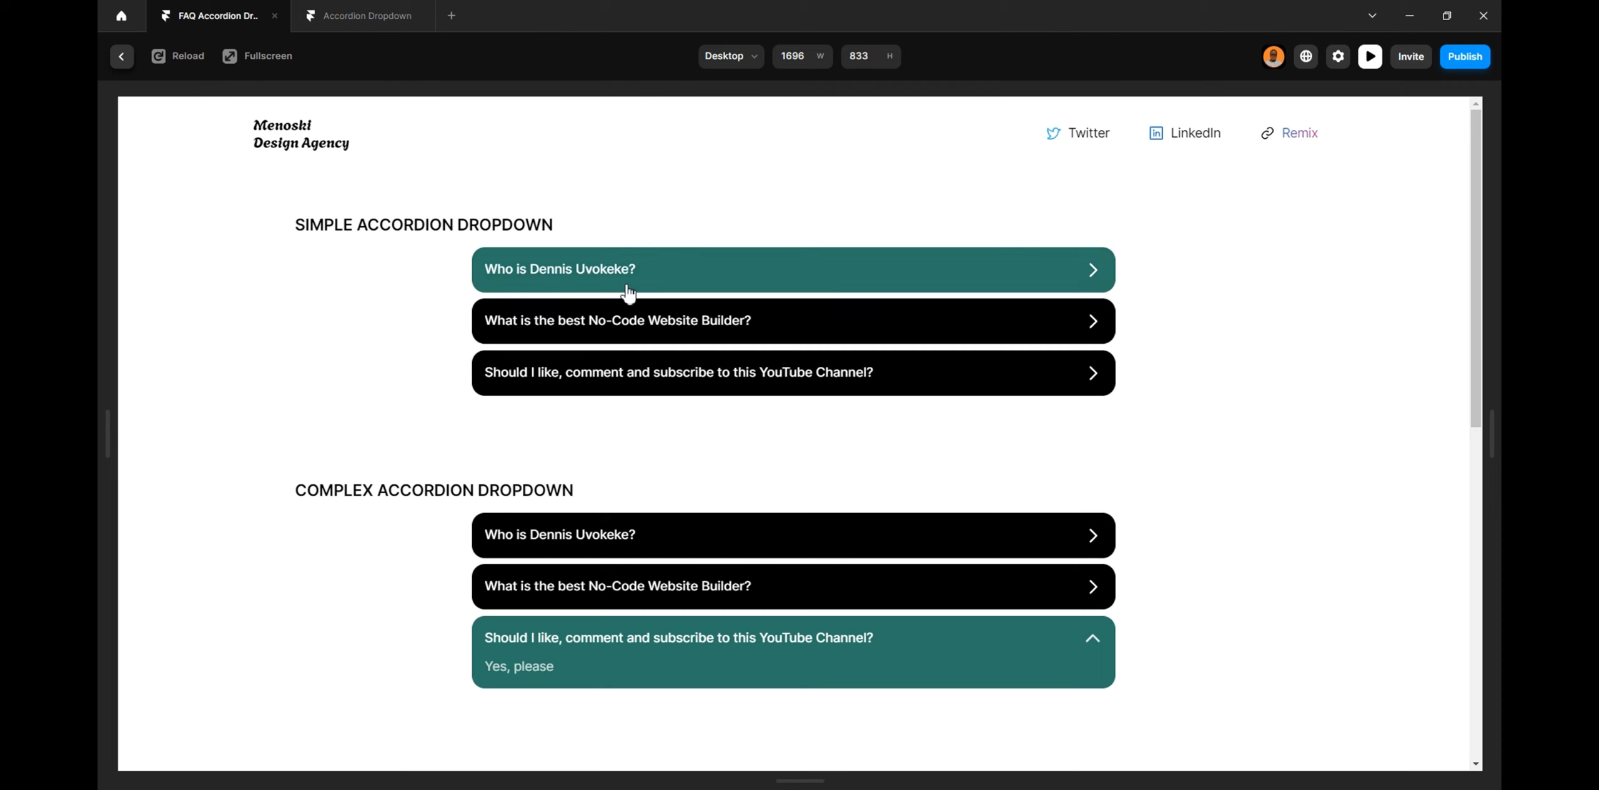
scroll(628, 295, down, 4)
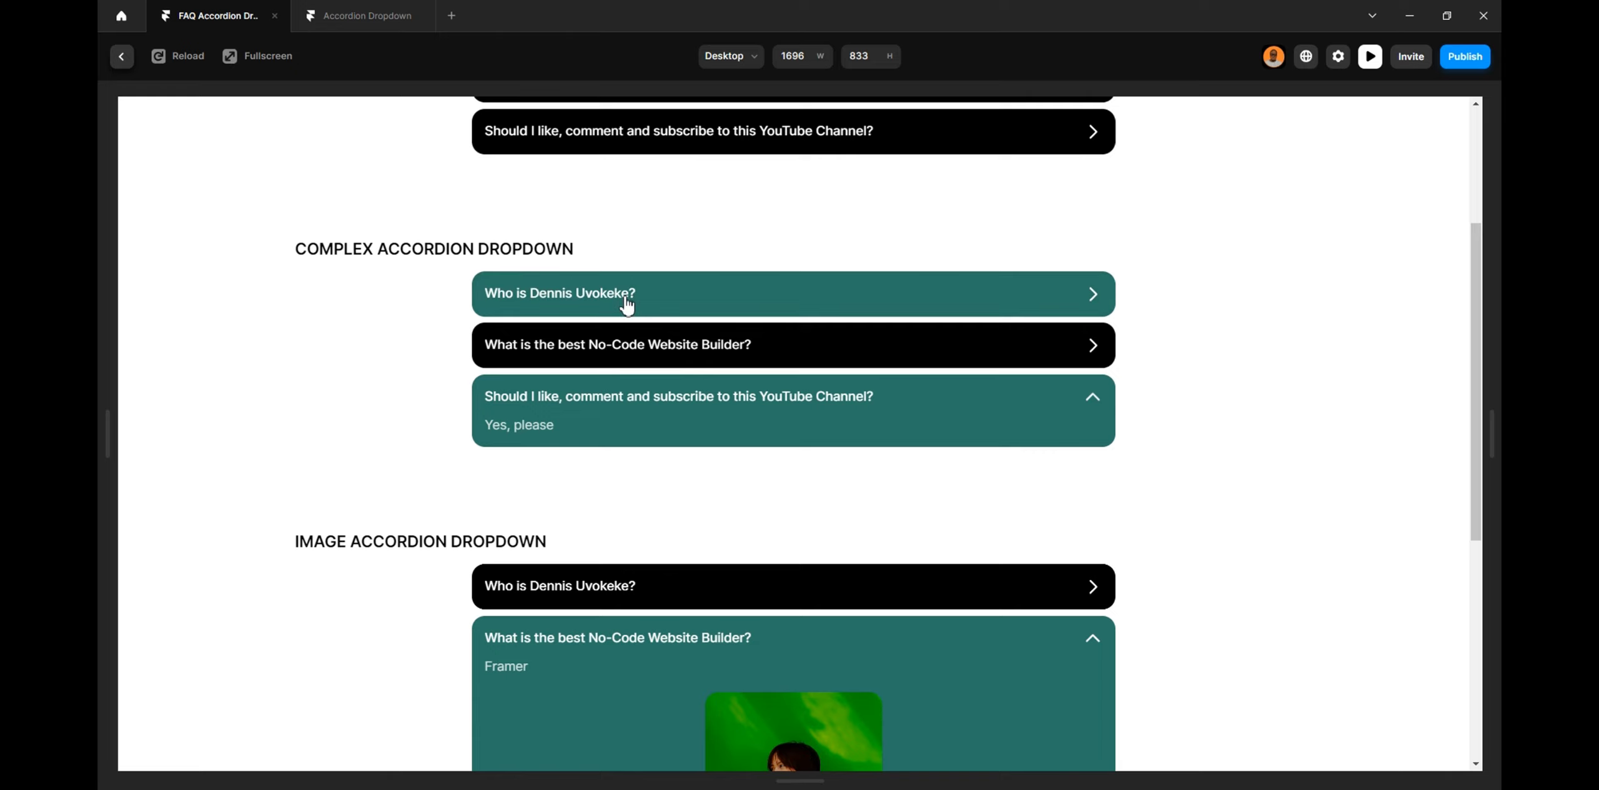
click(630, 299)
click(635, 371)
click(636, 422)
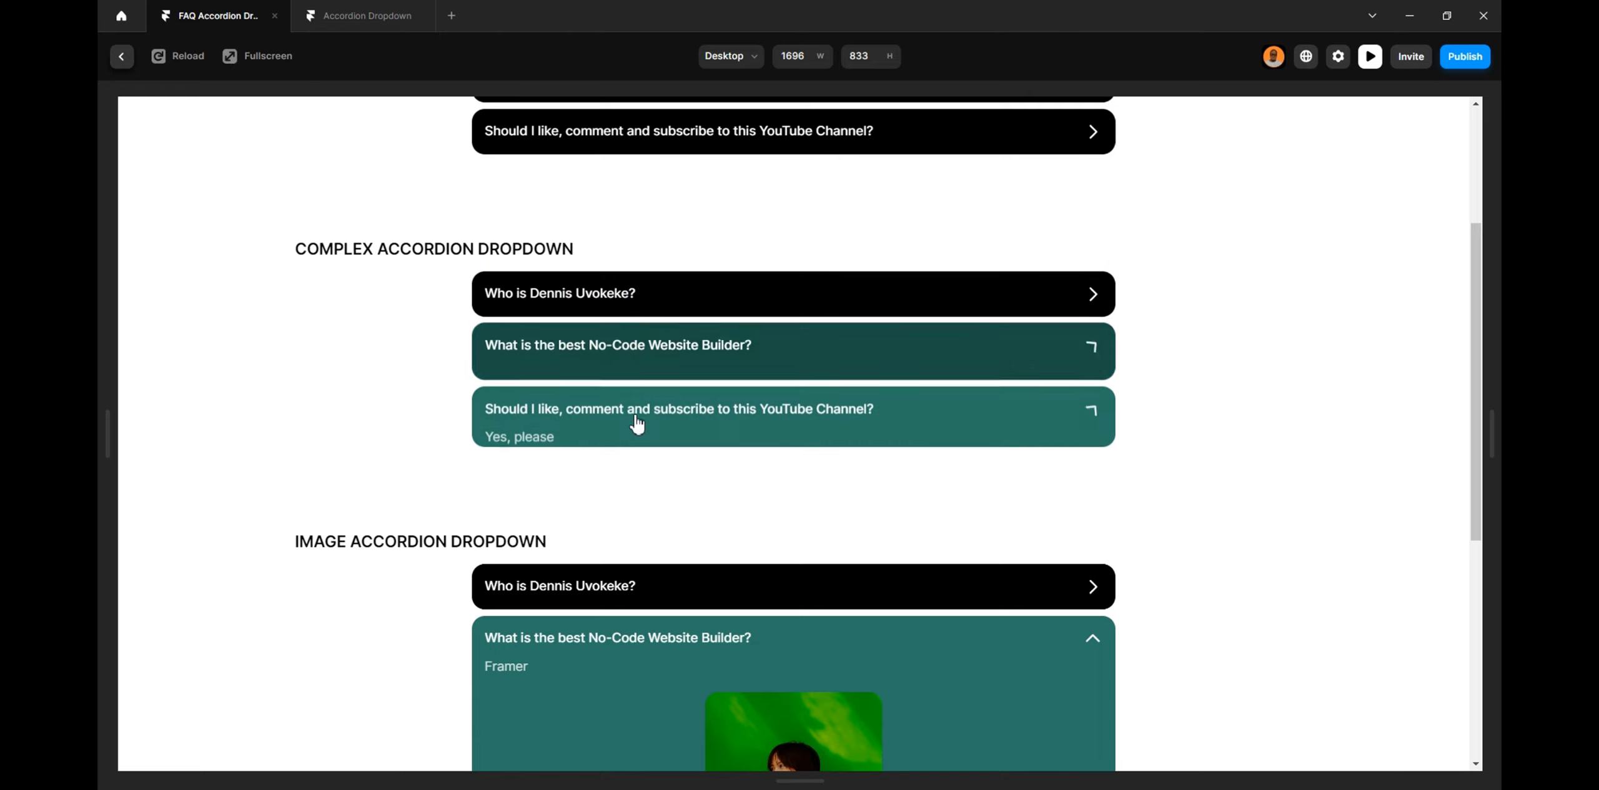
click(614, 641)
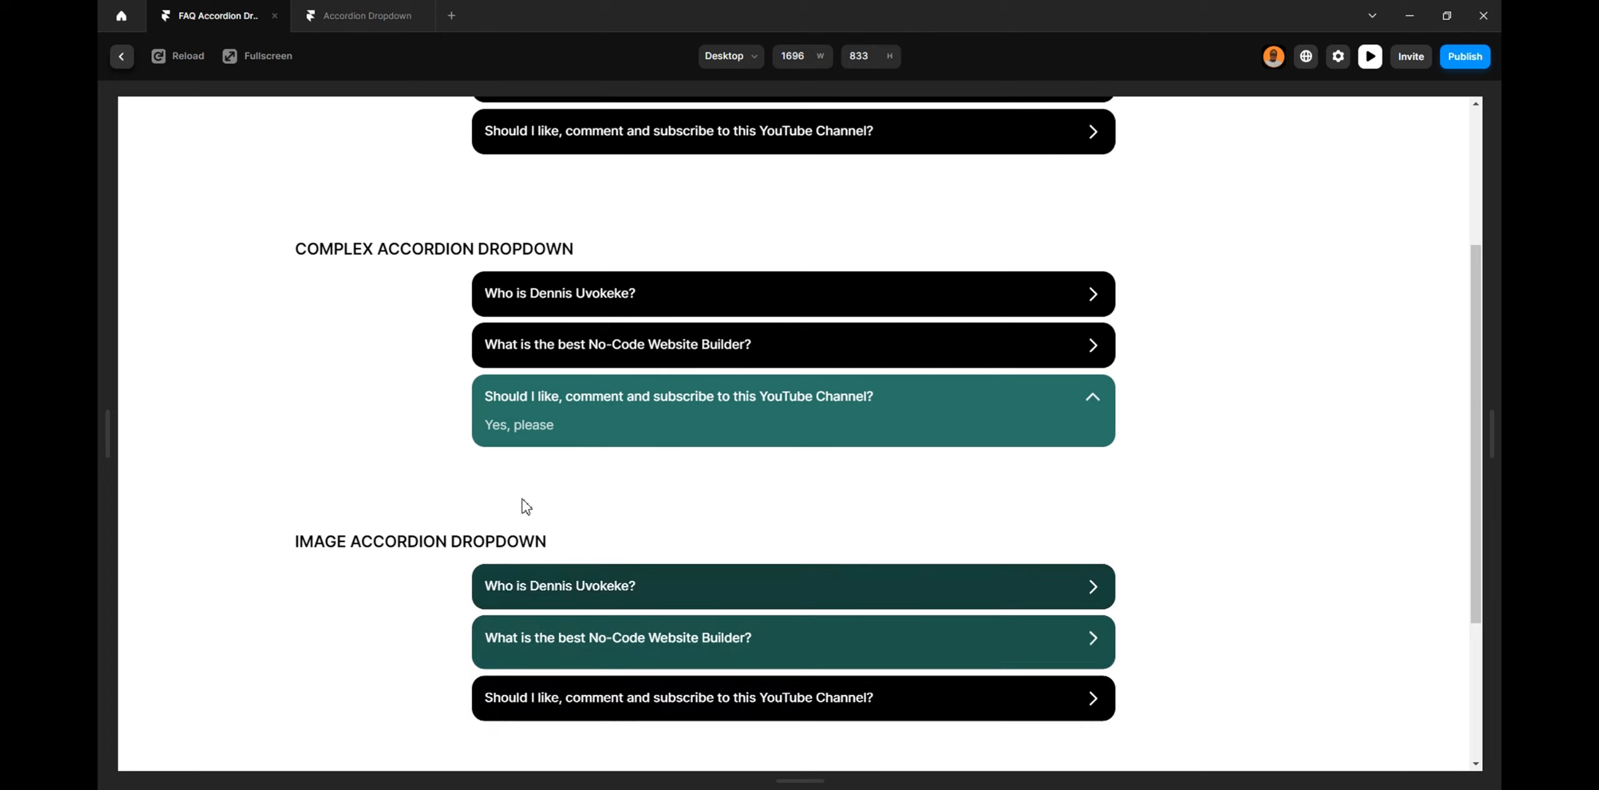
scroll(454, 447, up, 3)
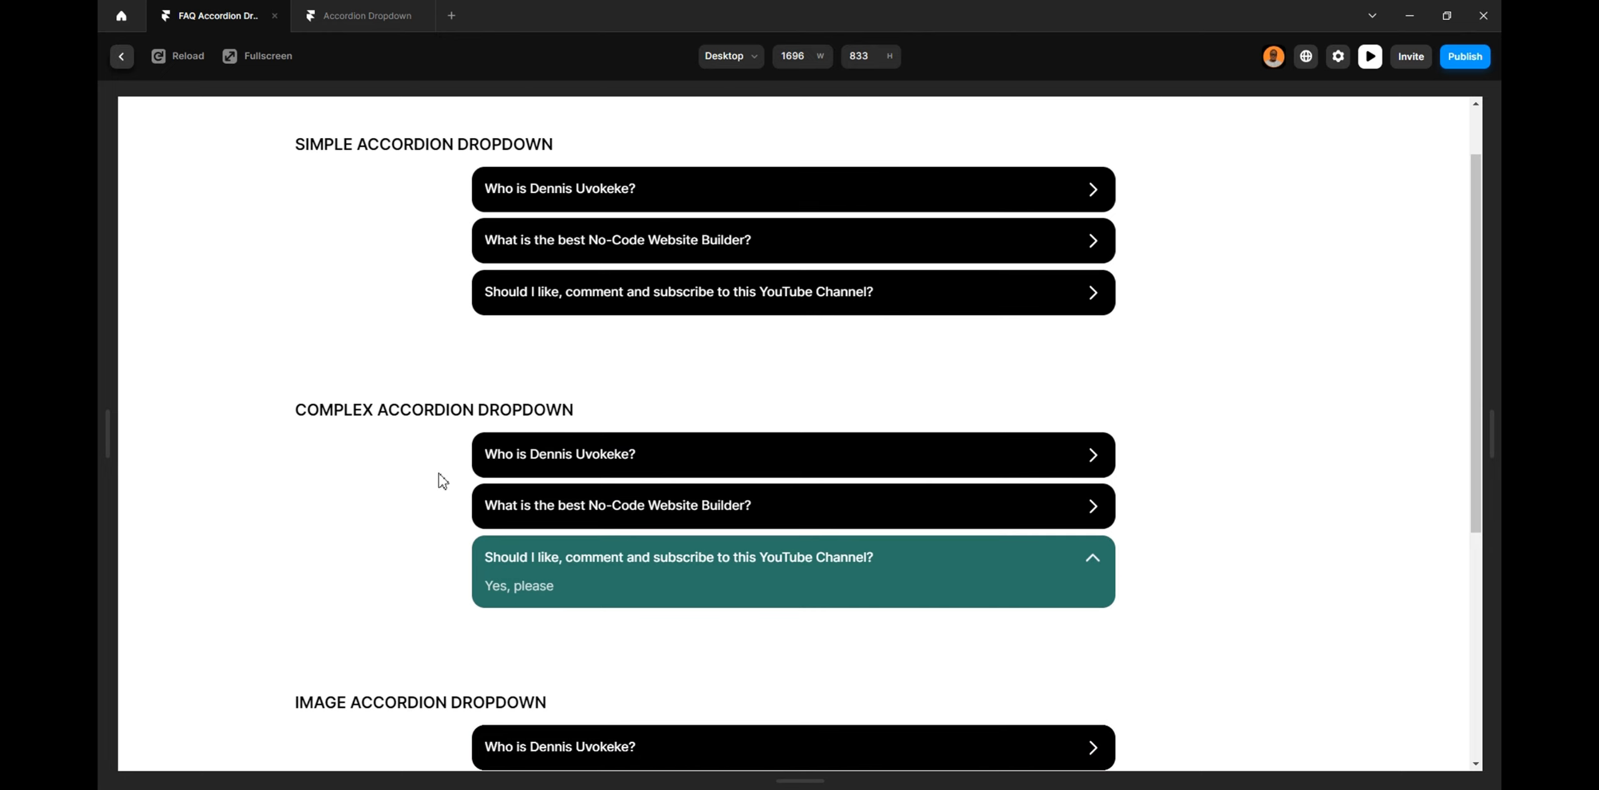
click(556, 466)
click(562, 532)
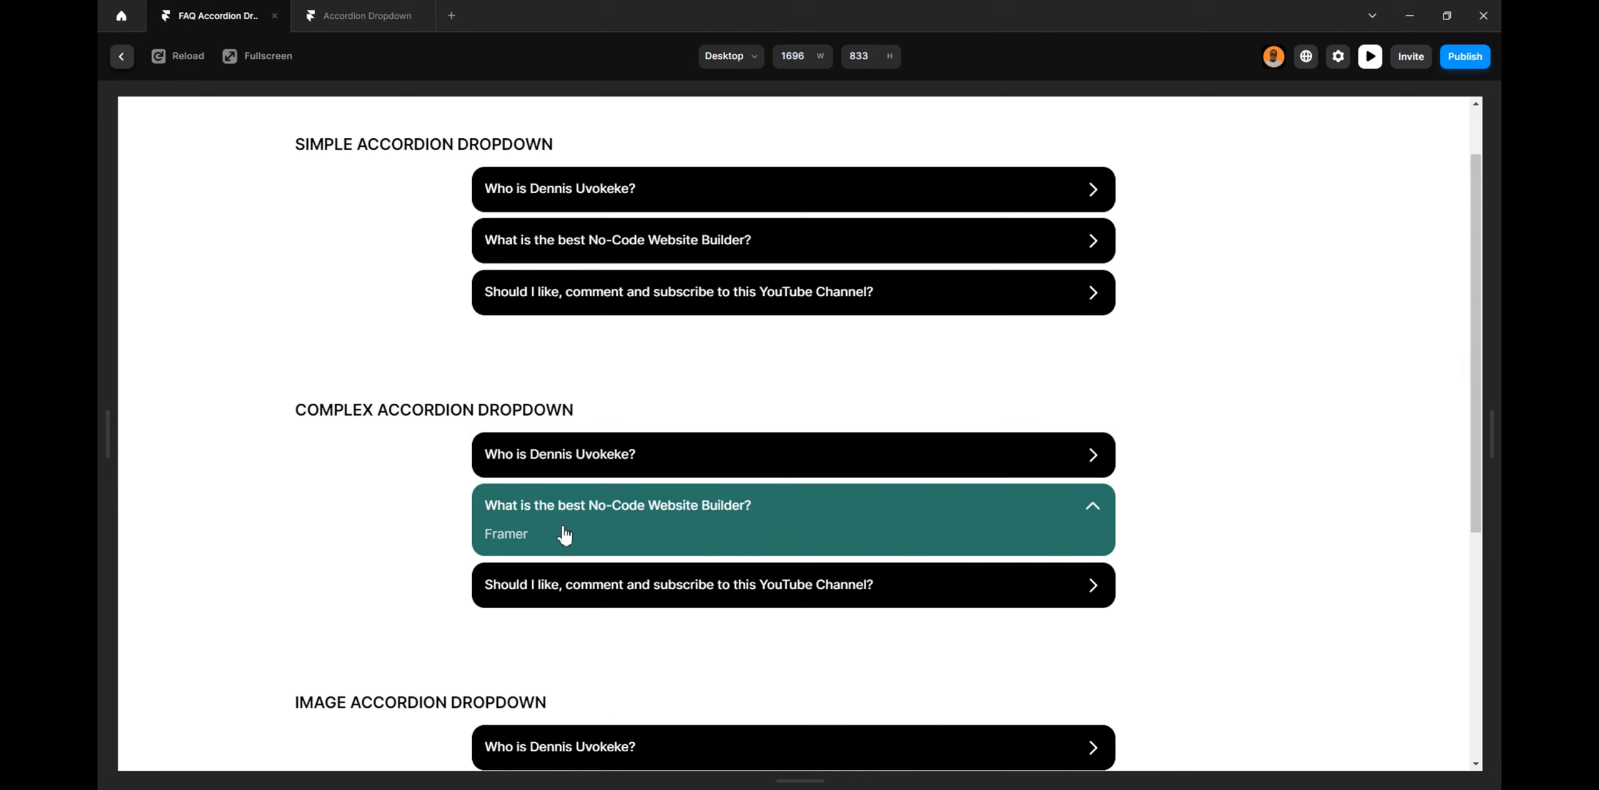
click(631, 472)
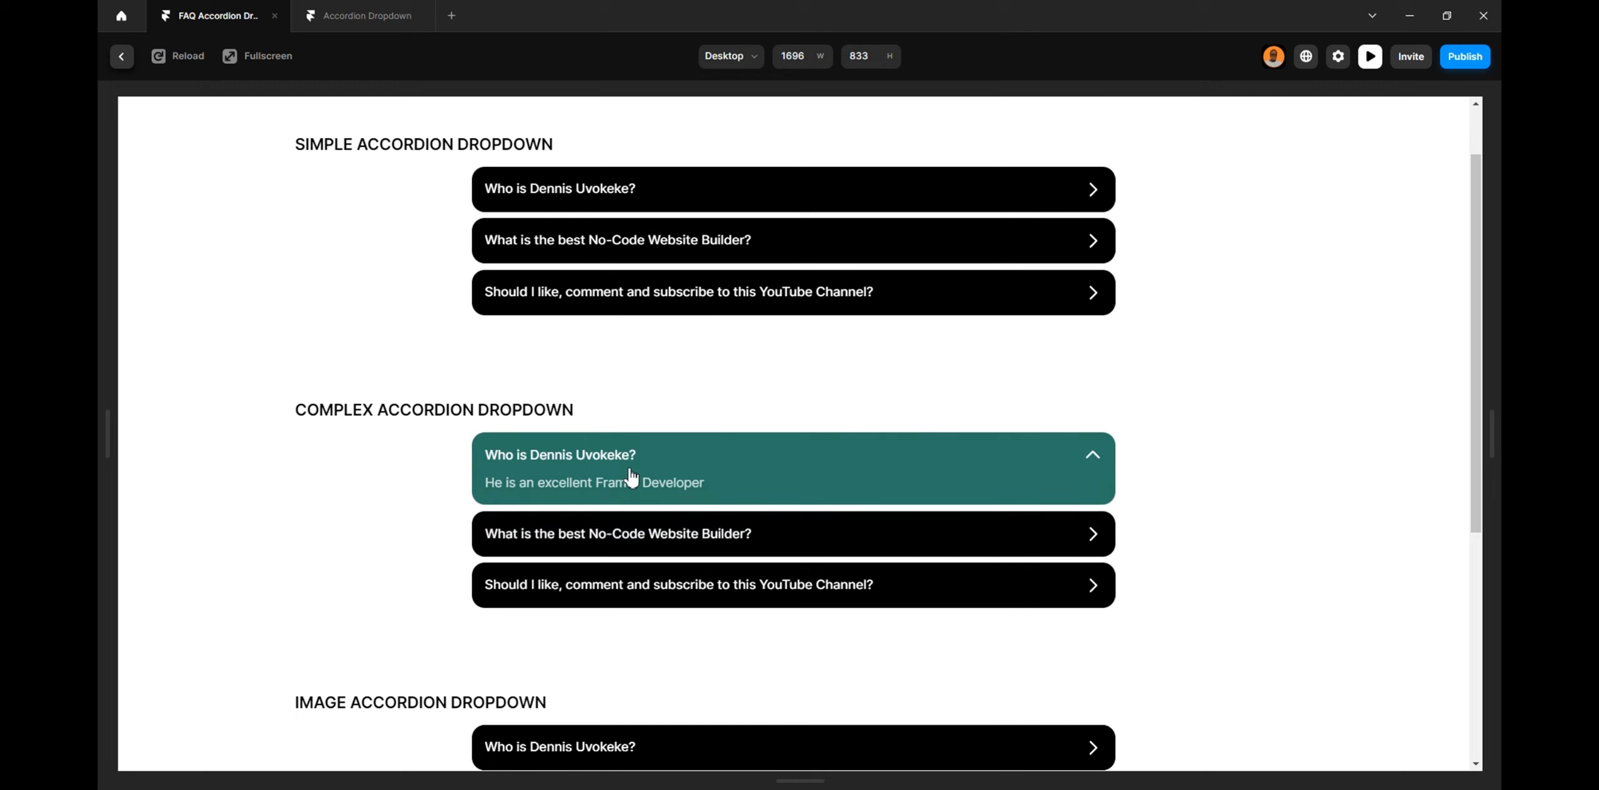
click(656, 547)
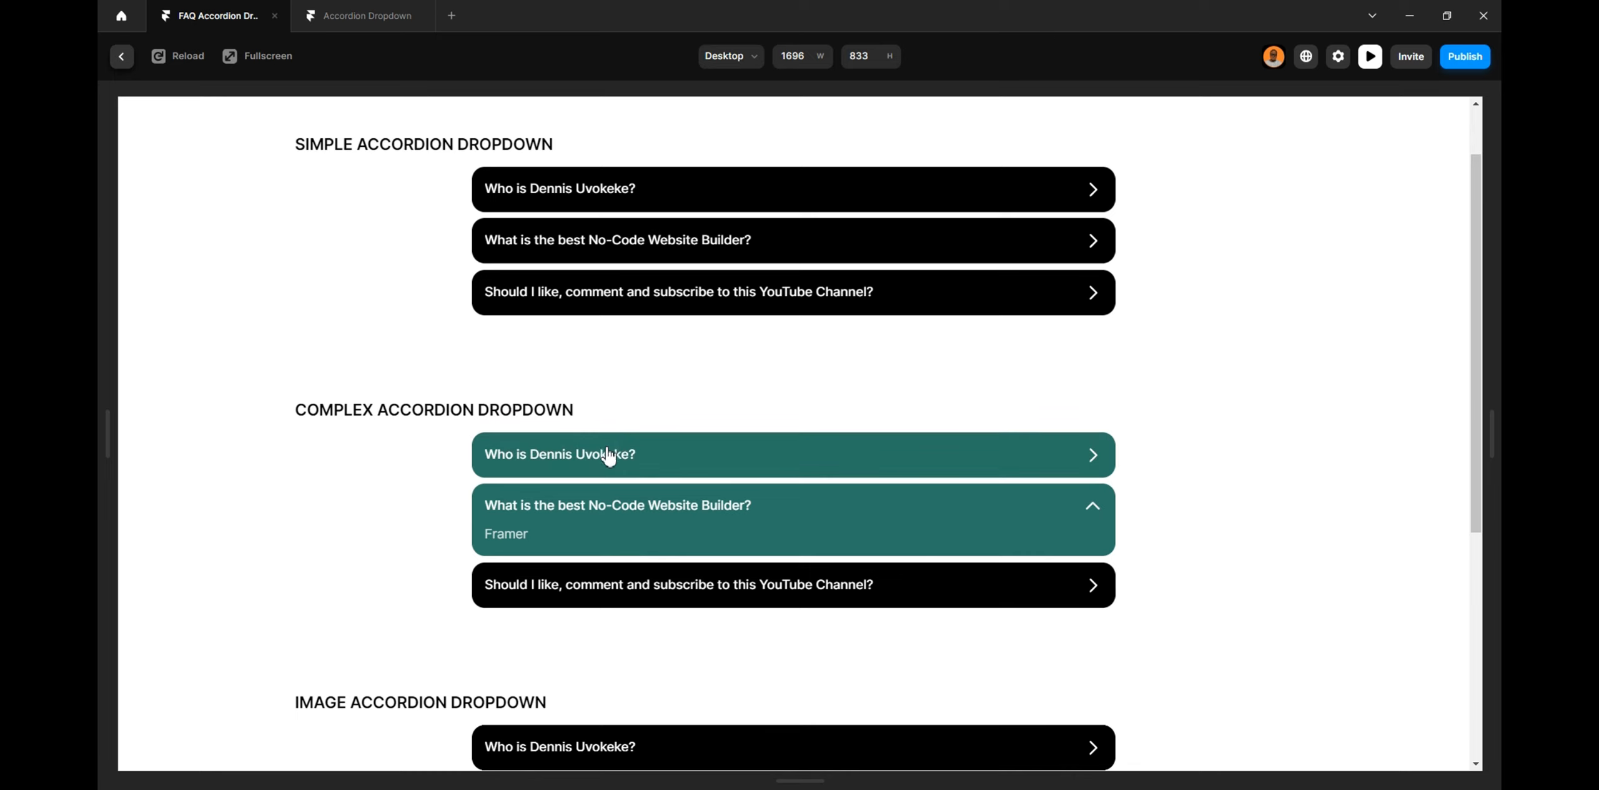
click(700, 603)
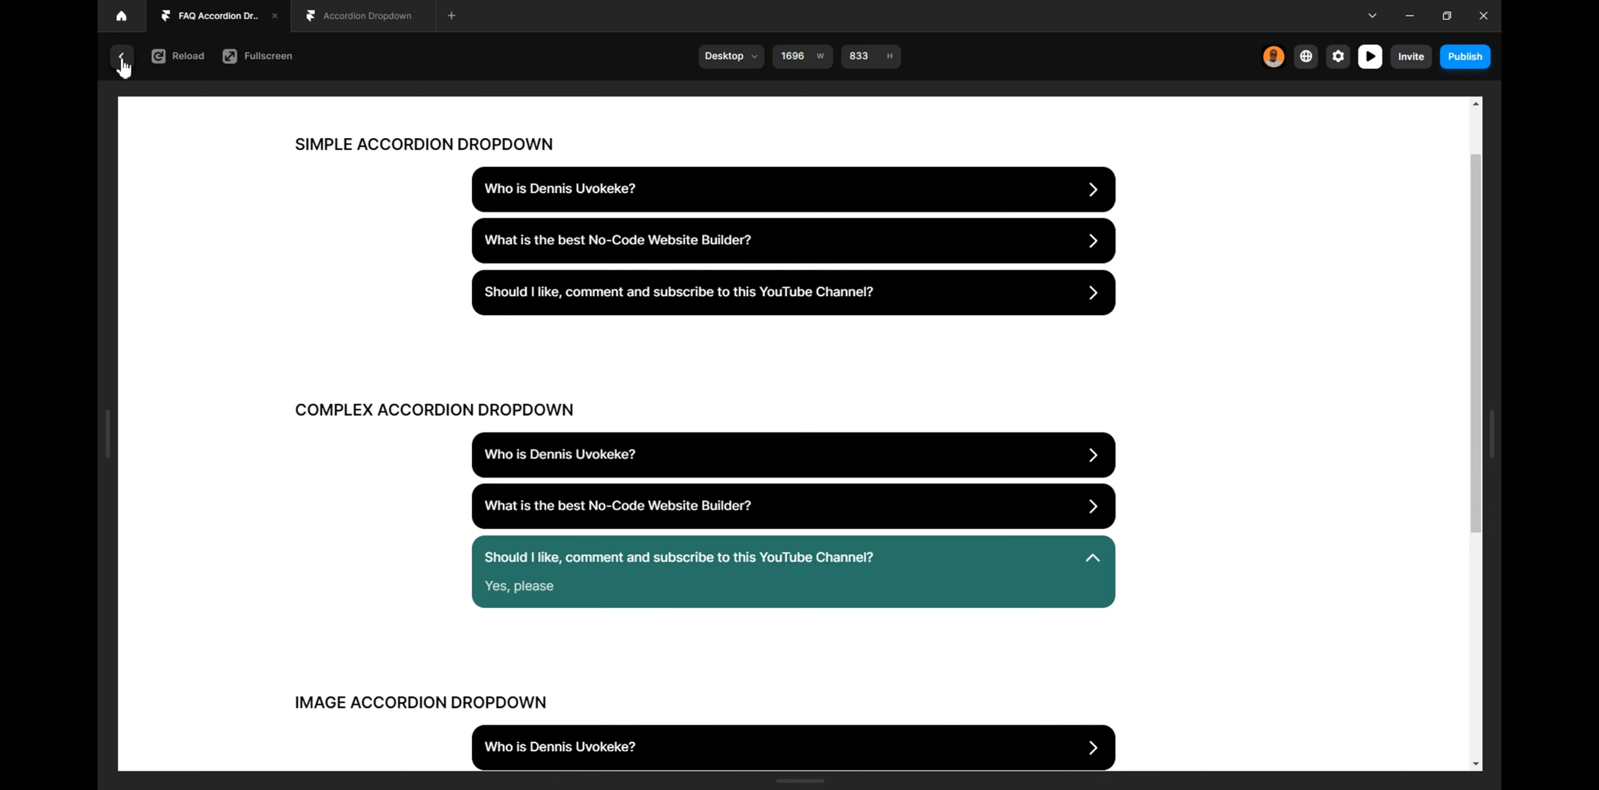
Return to the Accordion Dropdown project and check the three Complex Cards inside the FAQ Container one by one
click(347, 15)
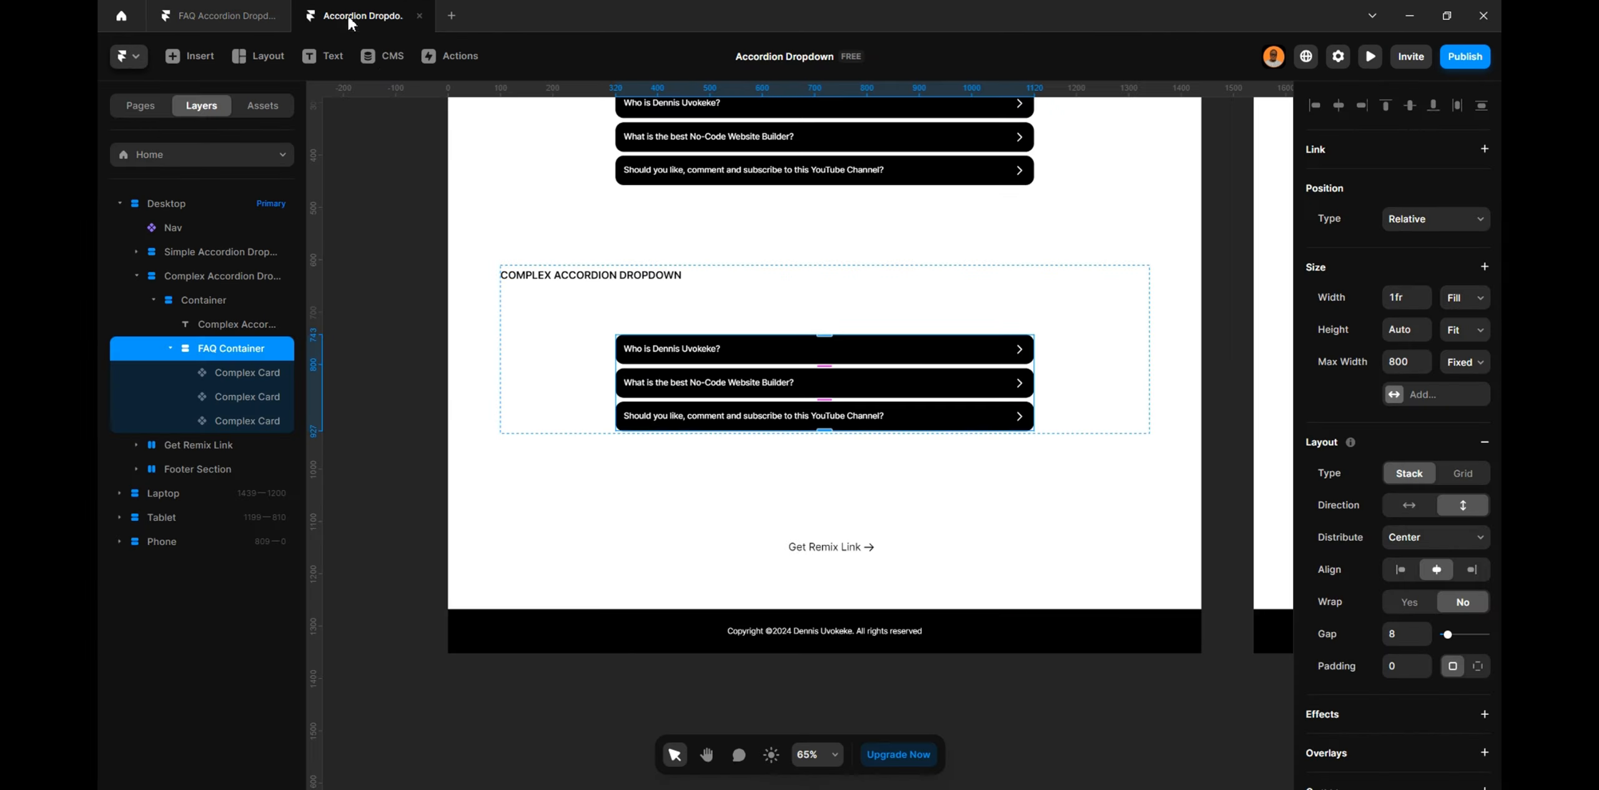
scroll(781, 369, up, 5)
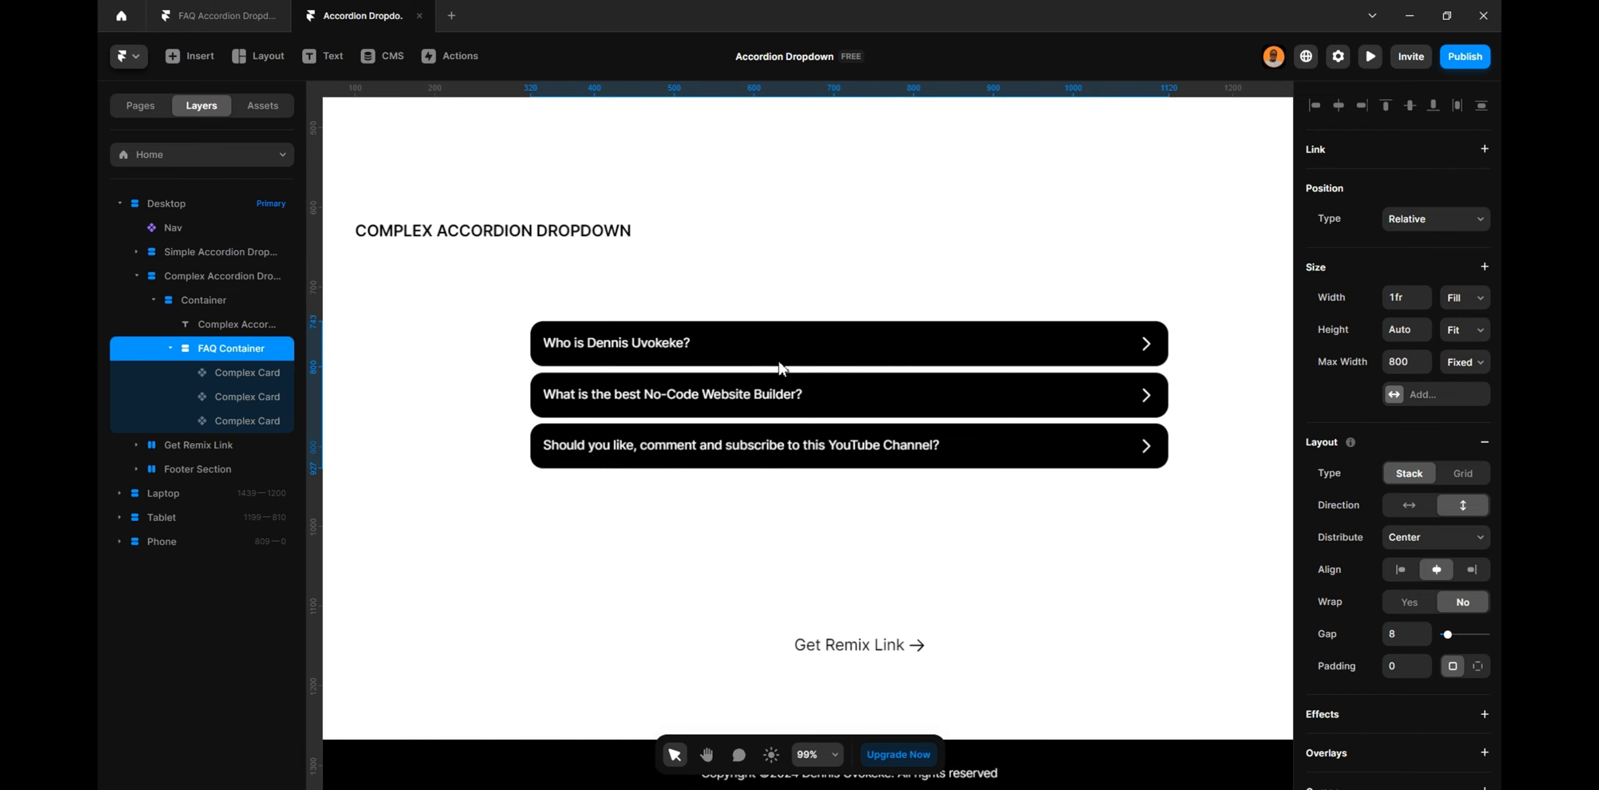
click(589, 542)
click(220, 372)
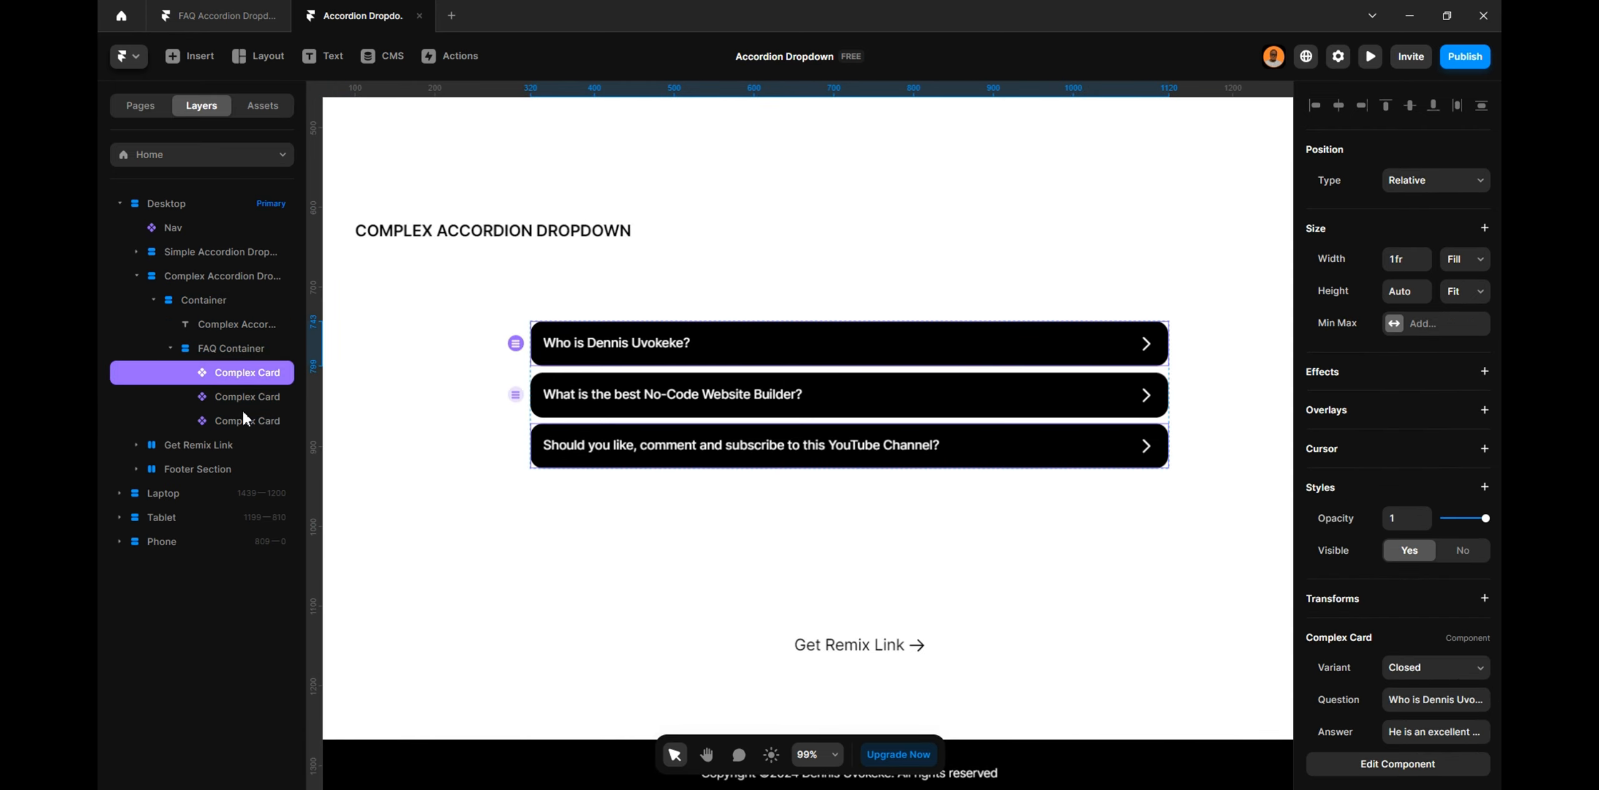
click(241, 399)
click(241, 427)
click(241, 399)
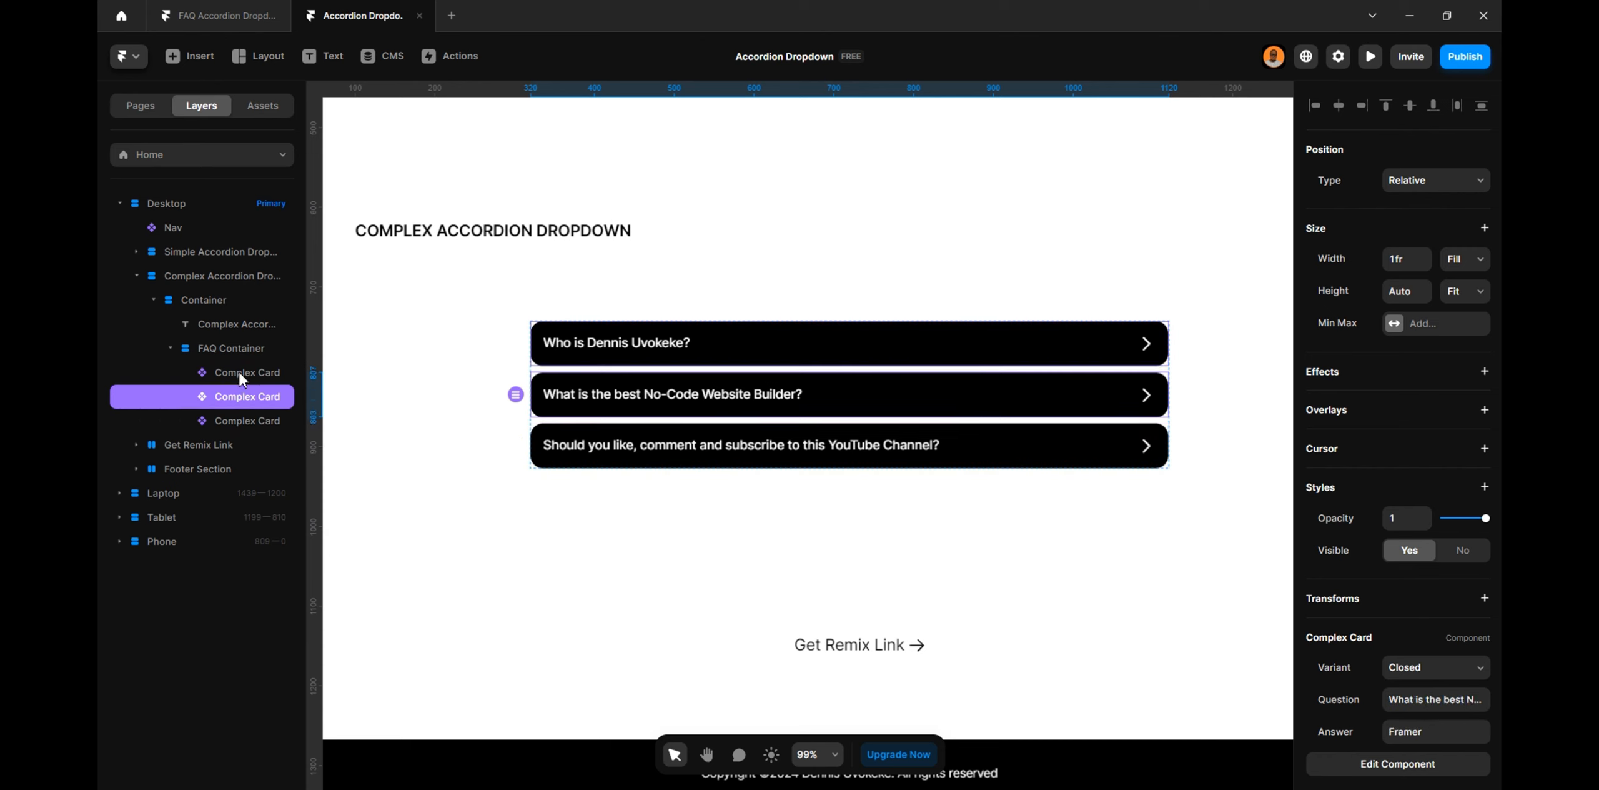
click(239, 371)
click(248, 397)
click(245, 418)
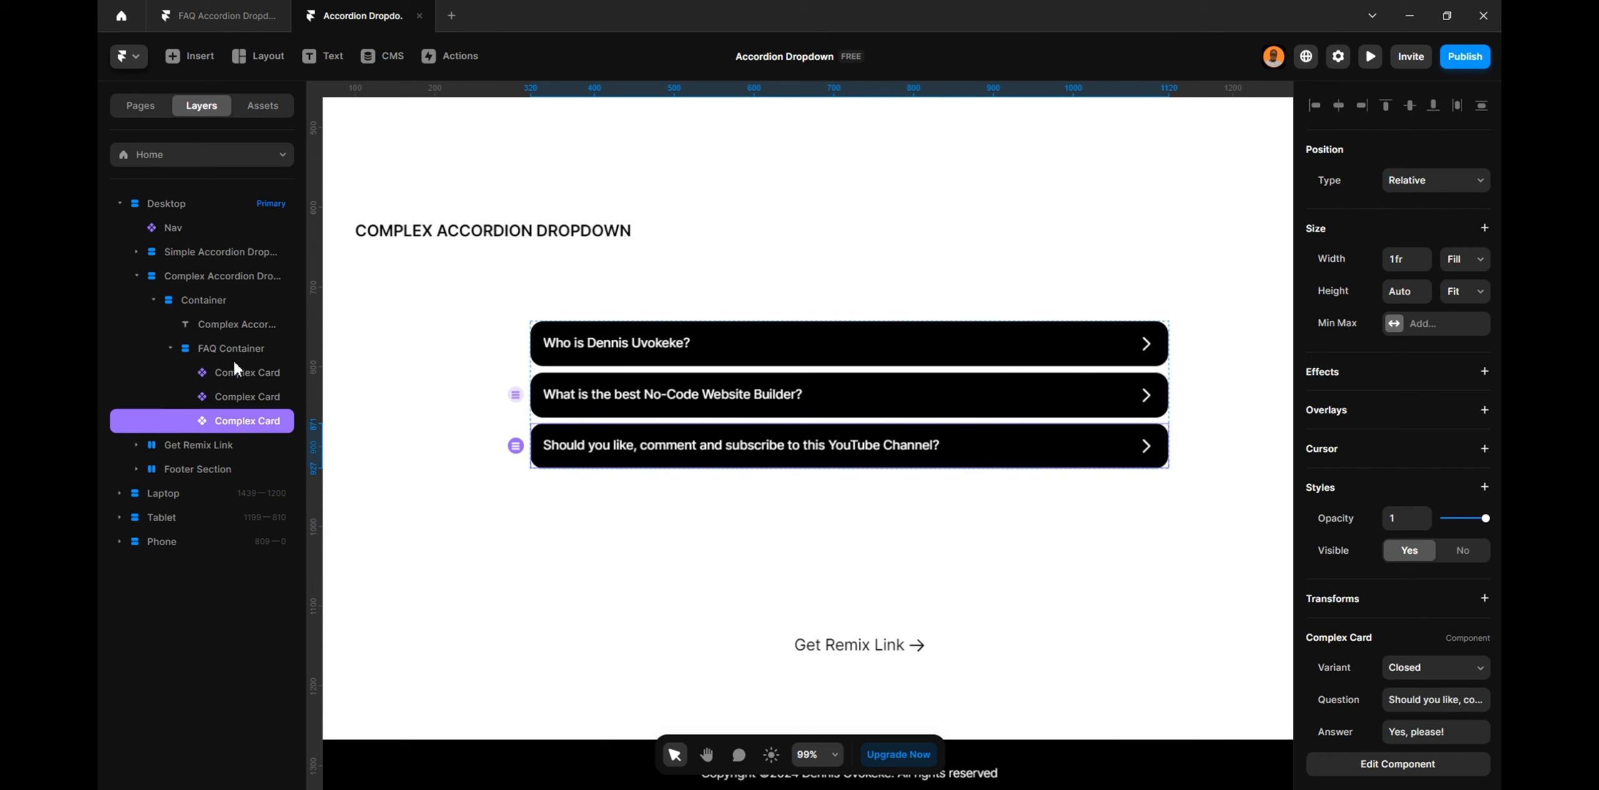
Turn the complex section's FAQ Container, holding the three Complex Cards, into a component named FAQ Container
click(233, 348)
right_click(233, 349)
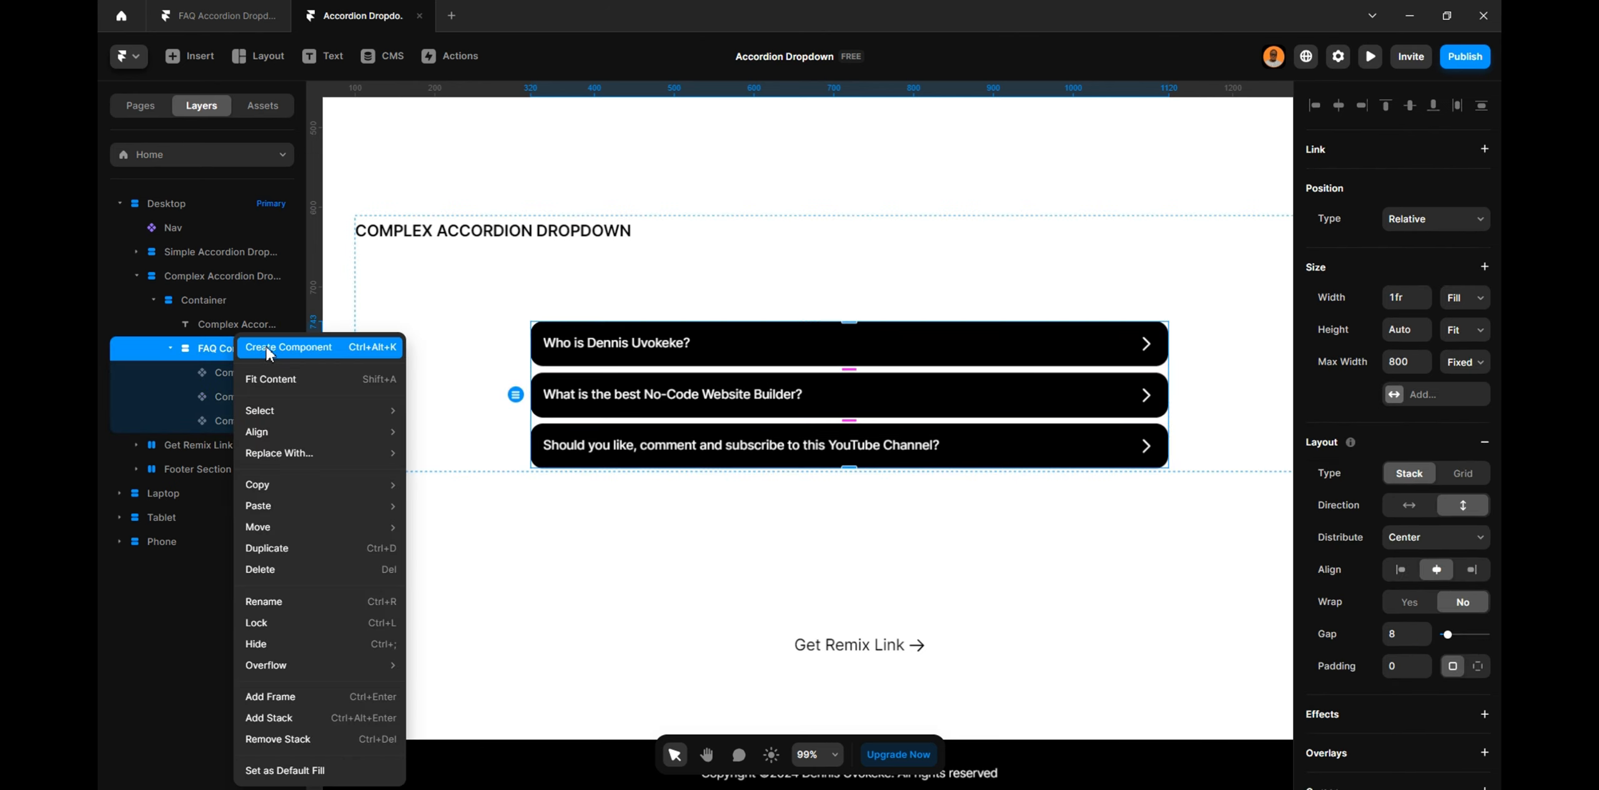
click(207, 355)
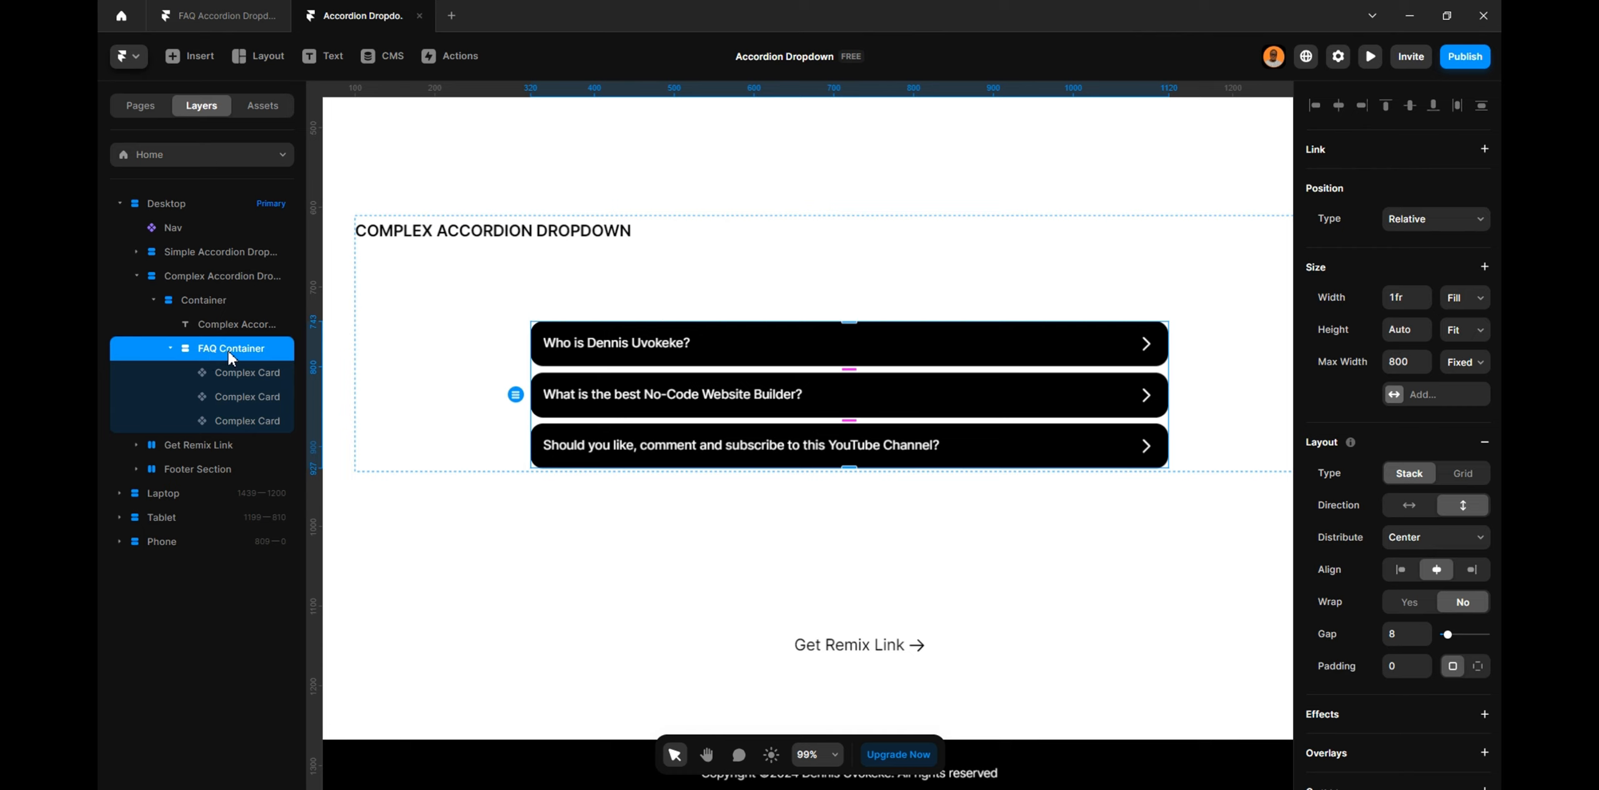
right_click(228, 350)
click(275, 346)
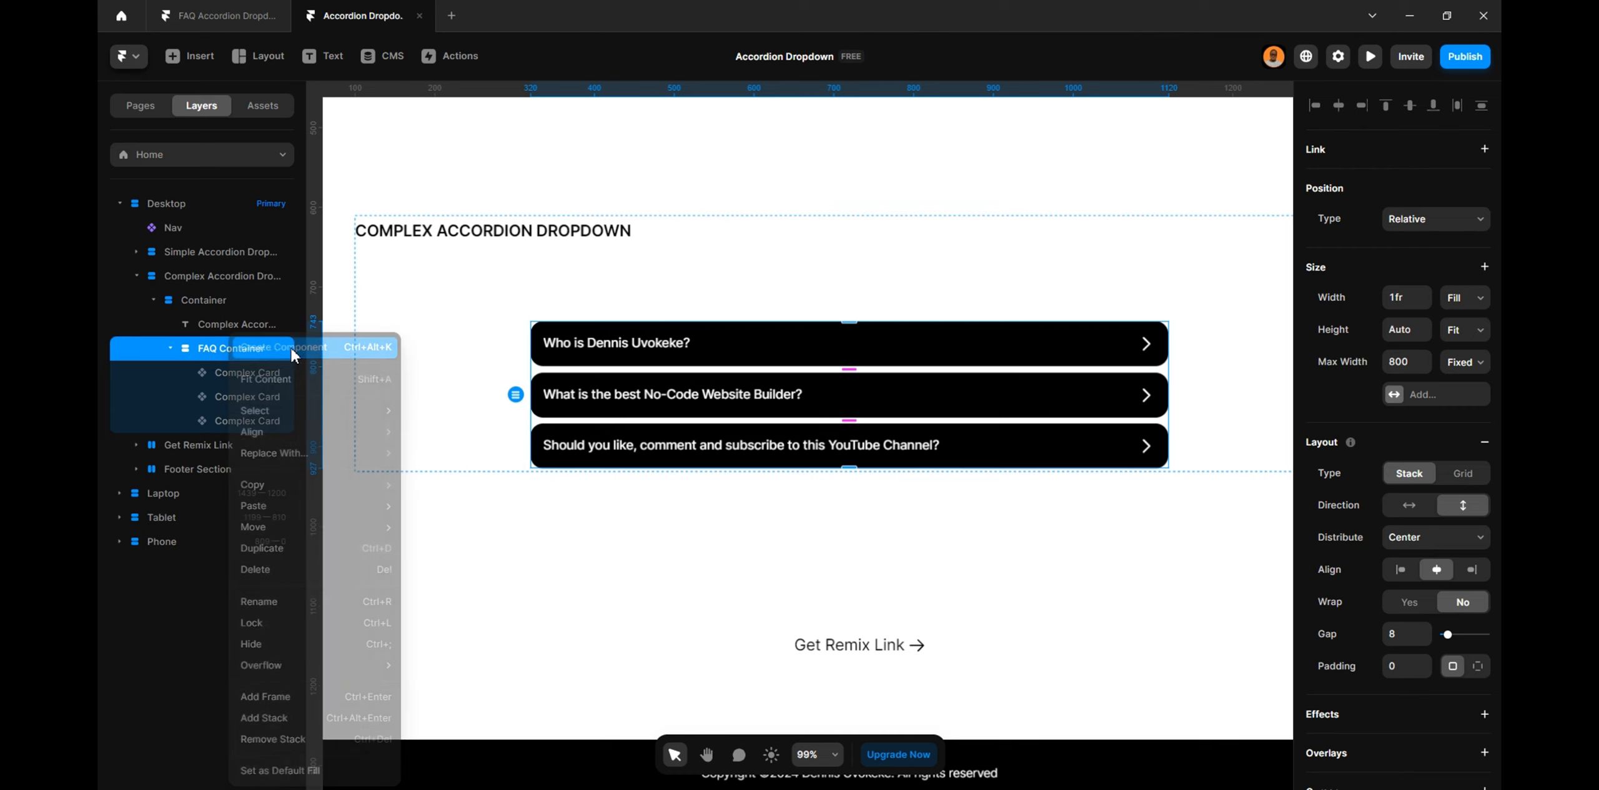
click(856, 476)
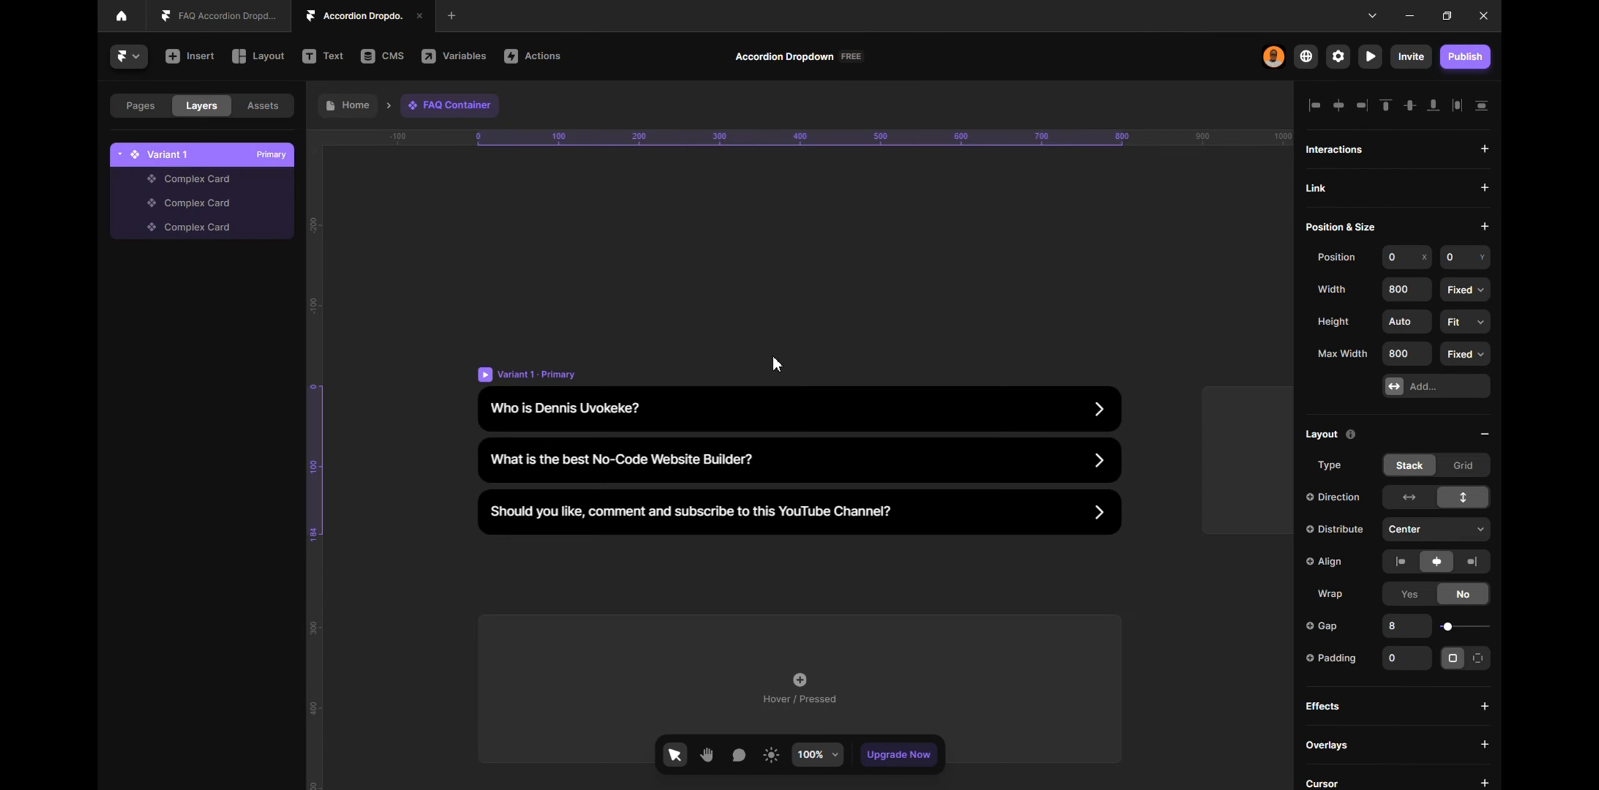
Rename the FAQ Container component's primary variant as Closed
scroll(796, 318, down, 3)
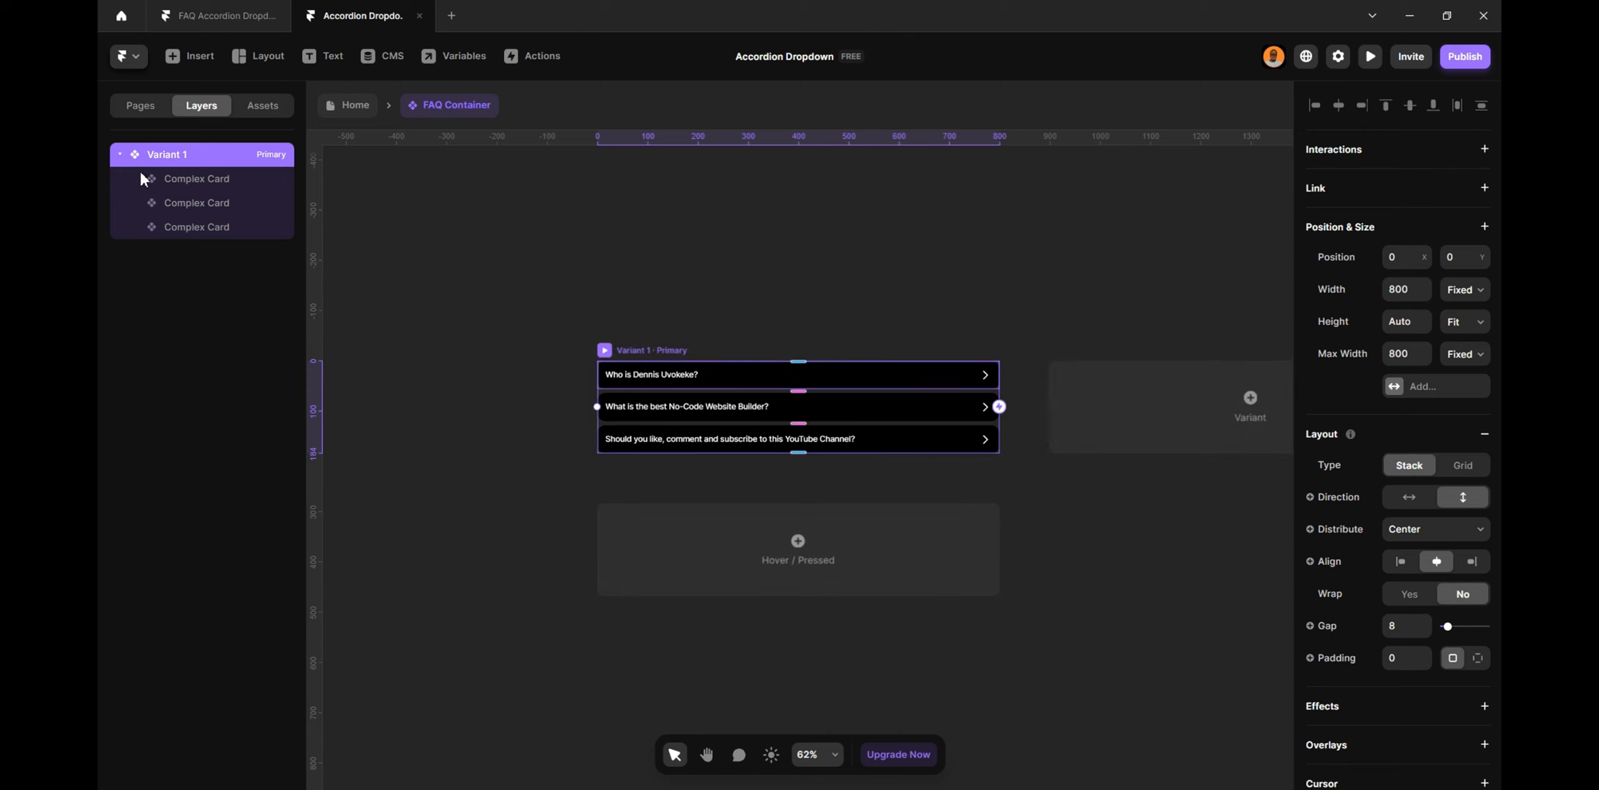
double_click(178, 154)
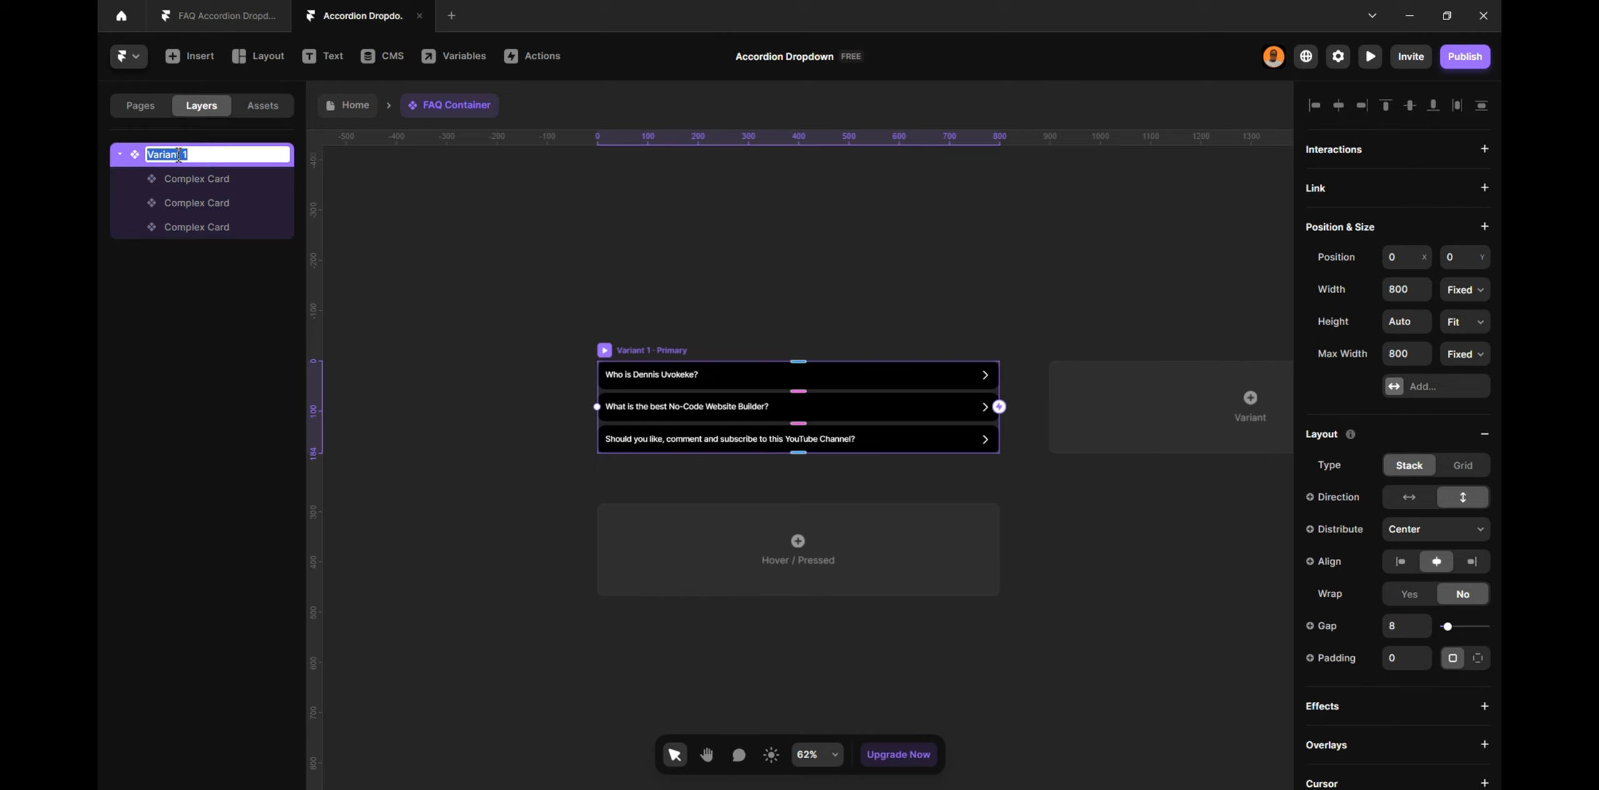
text(Closed)
key(Return)
Rename the Closed variant's three Complex Card layers as 1, 2 and 3, in order
double_click(183, 179)
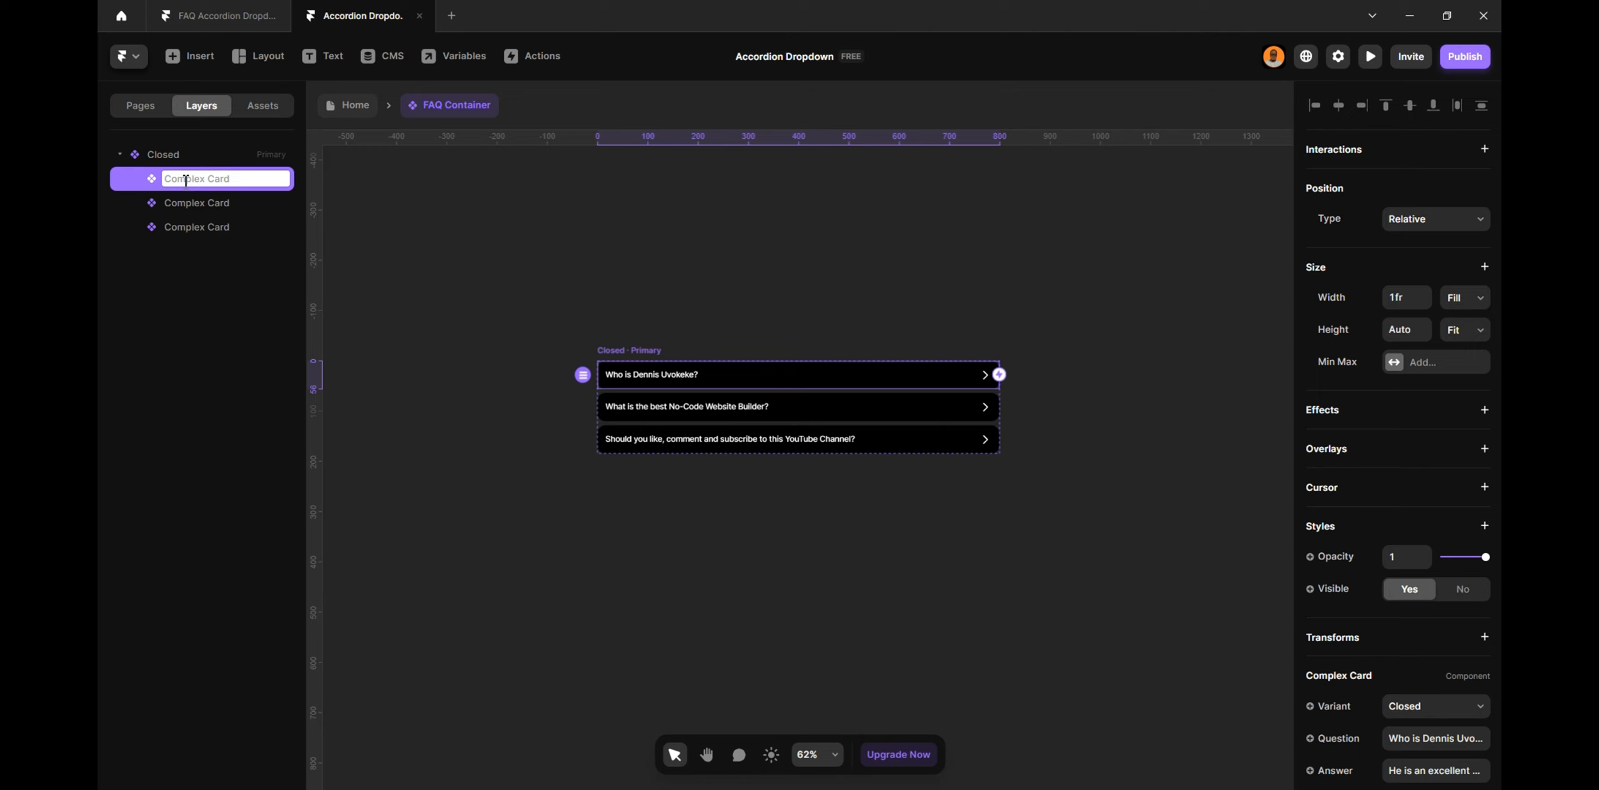
text(1)
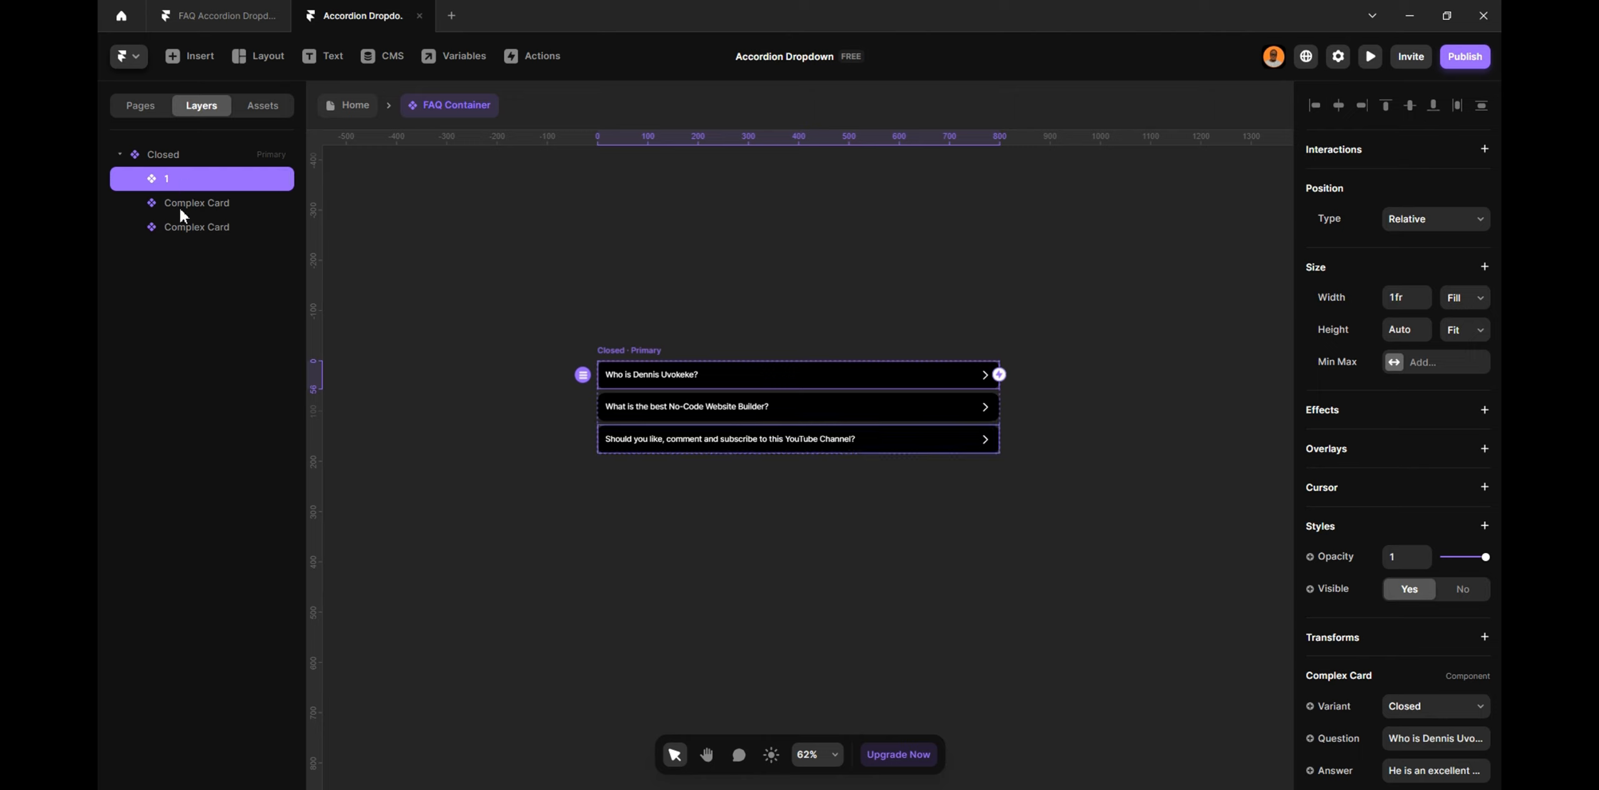
double_click(183, 203)
text(2)
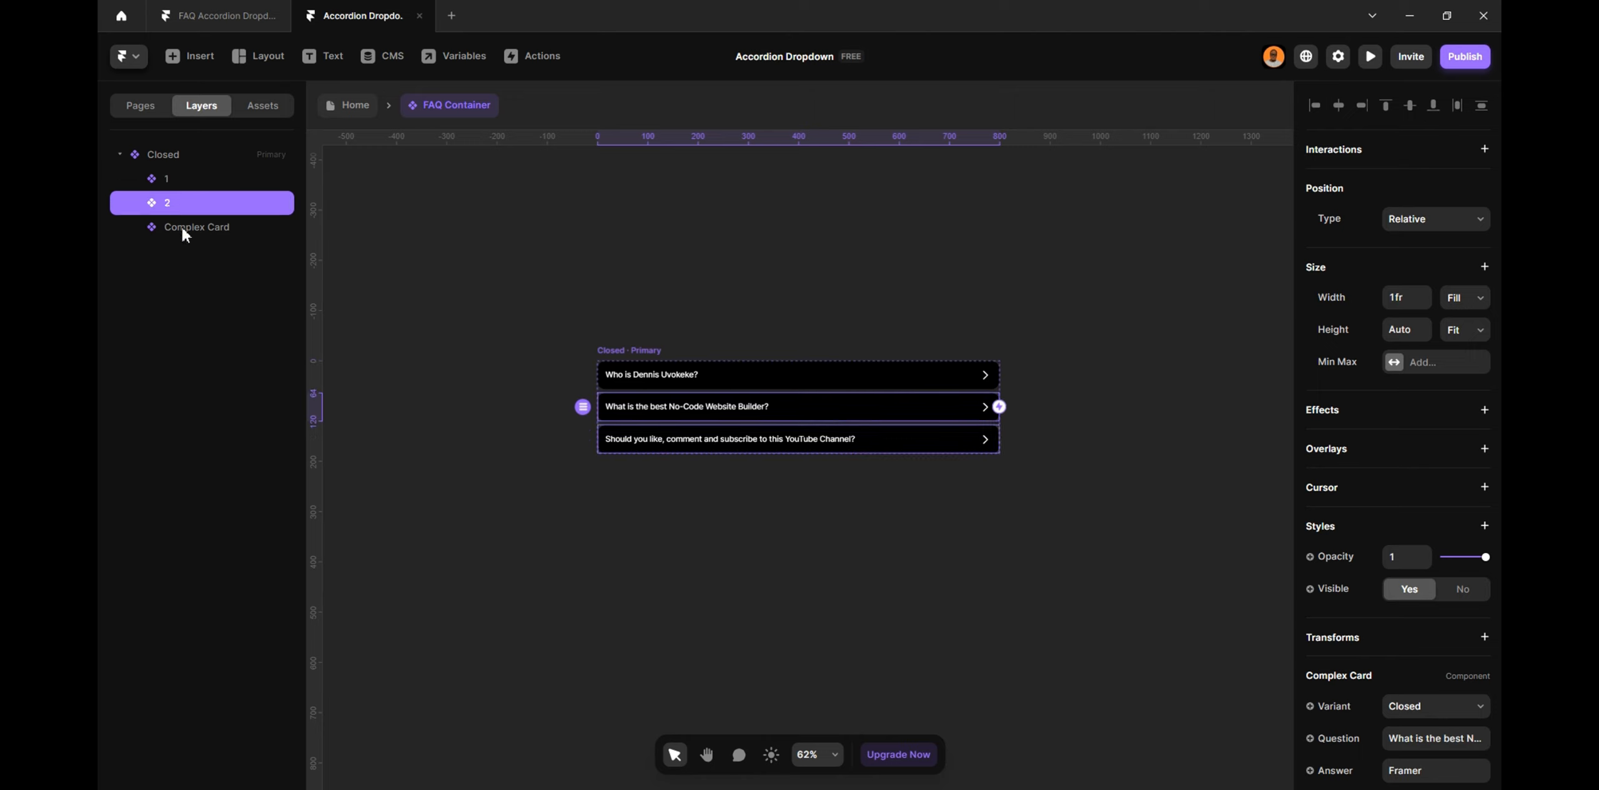
double_click(186, 227)
text(3)
key(Return)
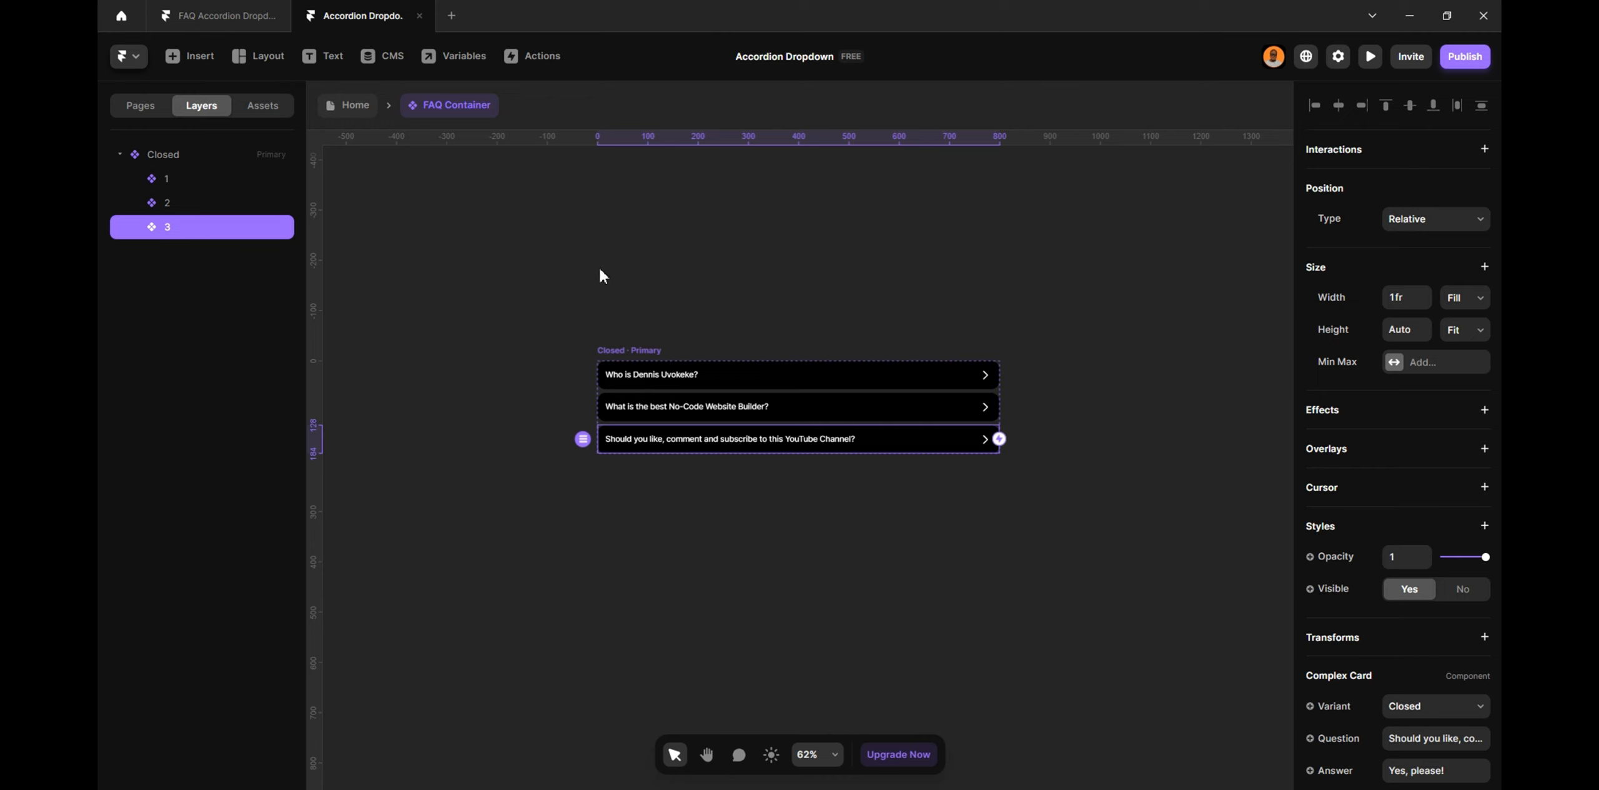
Add three more variants to the FAQ Container component, based on the Closed variant
click(636, 308)
click(633, 354)
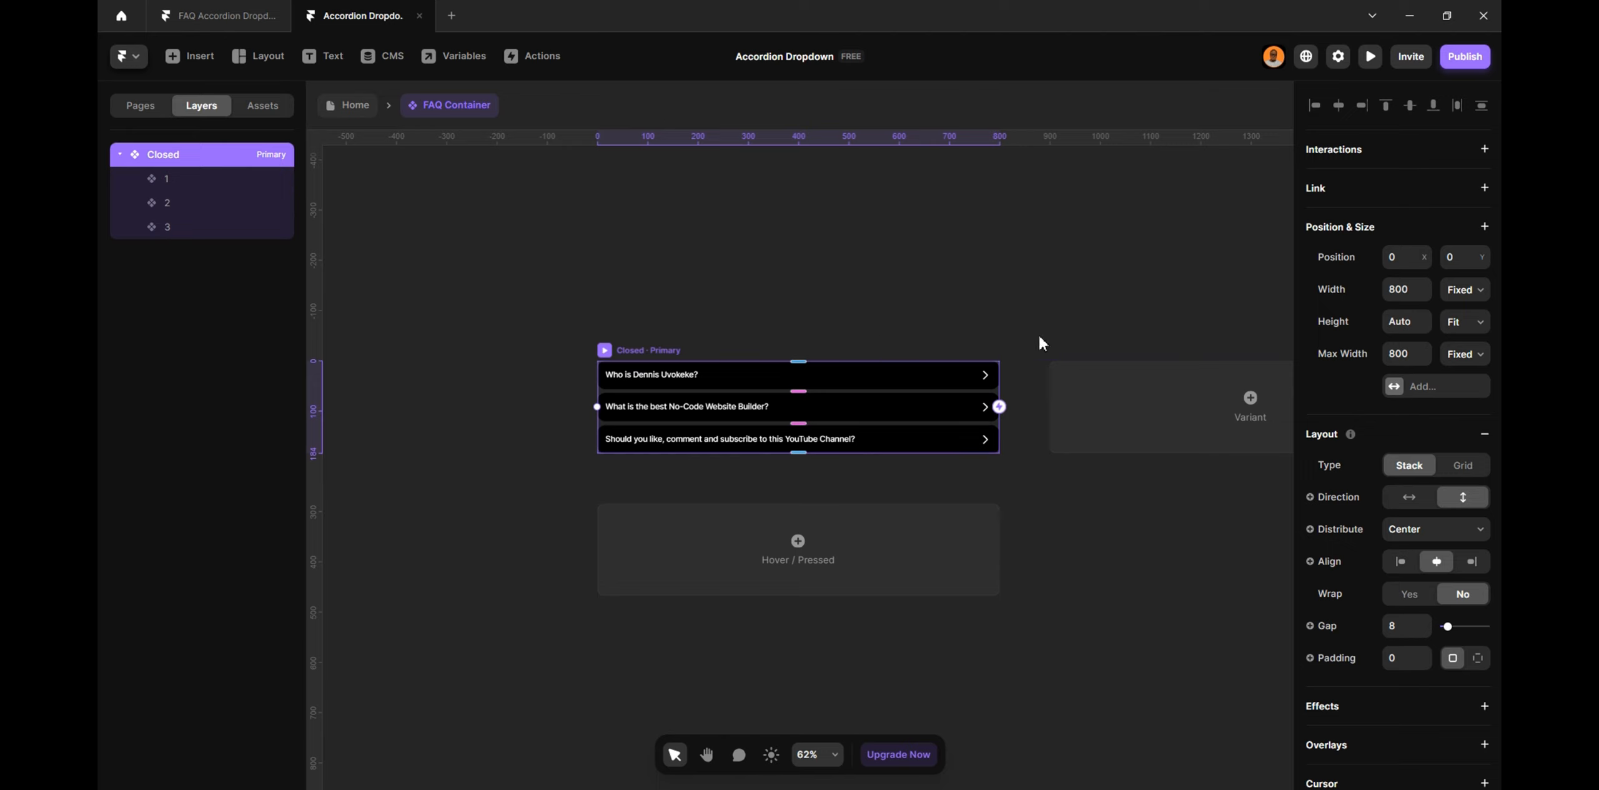
click(1180, 395)
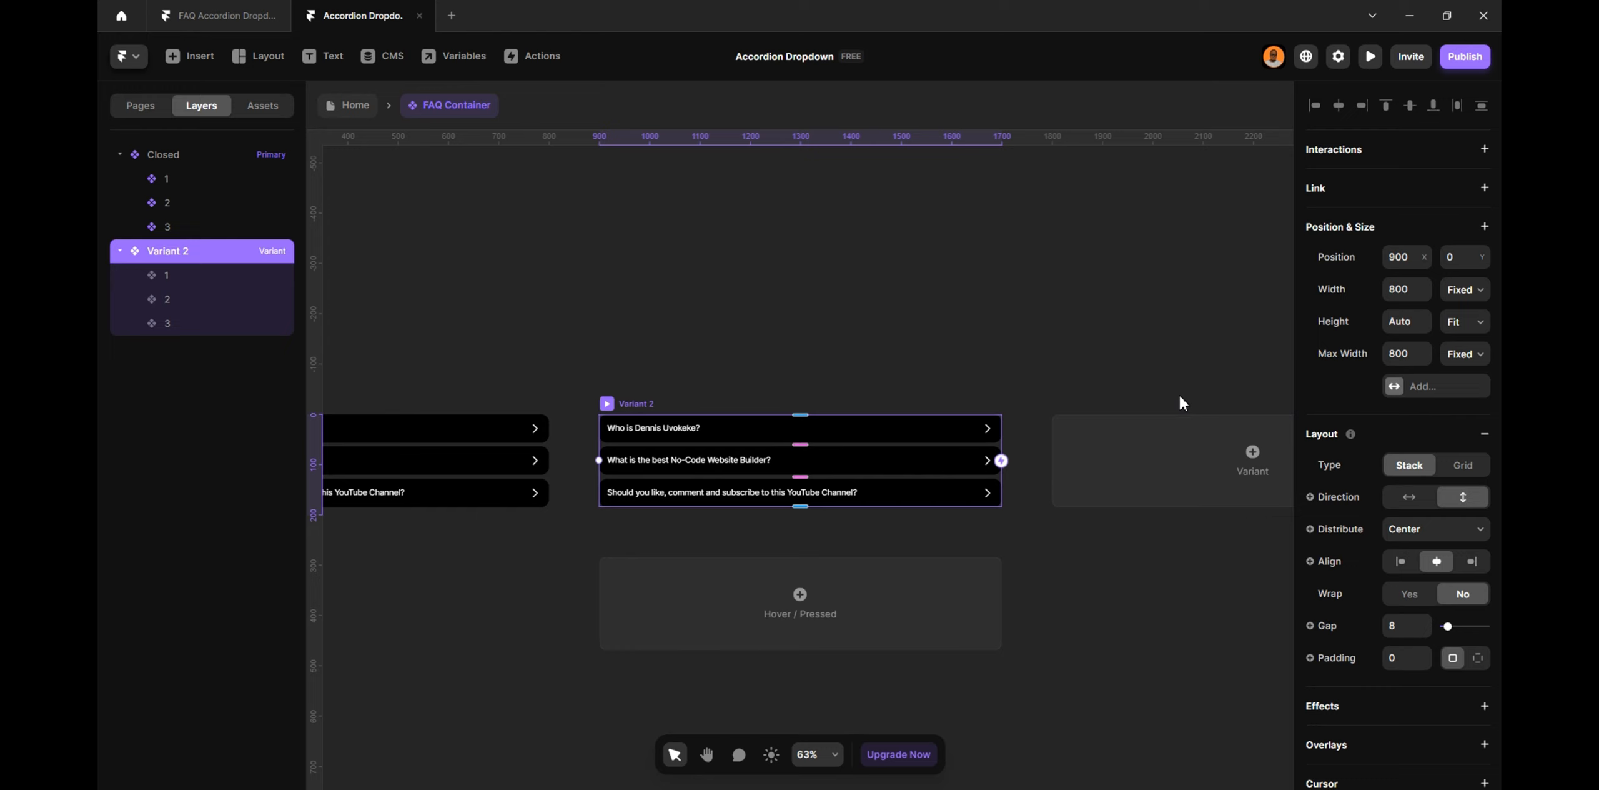
click(1203, 462)
click(1215, 475)
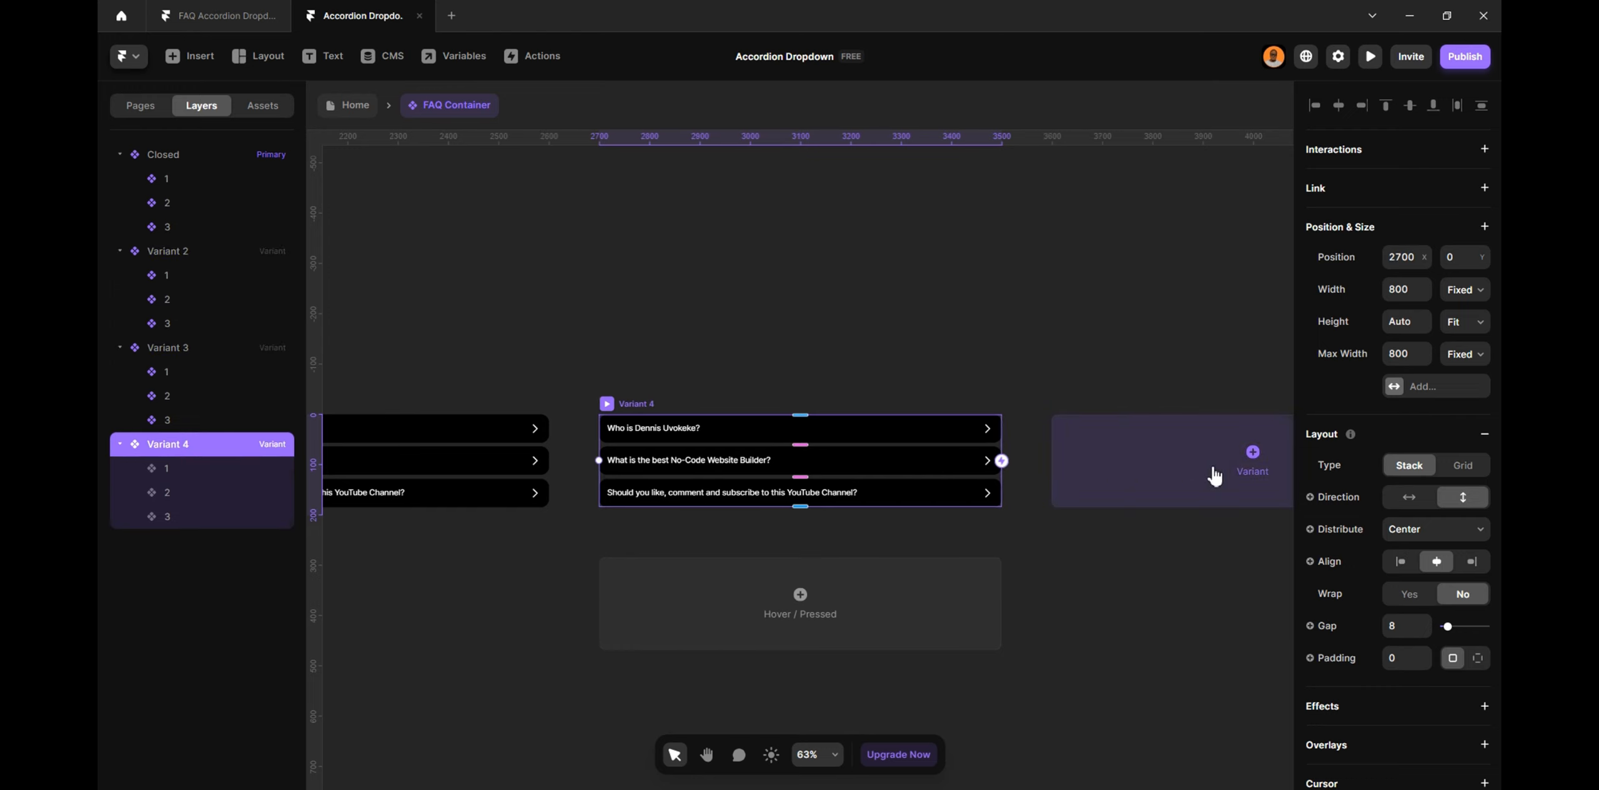
Rename the three added FAQ Container variants, Variant 2, Variant 3 and Variant 4, as 1, 2 and 3
click(586, 293)
double_click(182, 250)
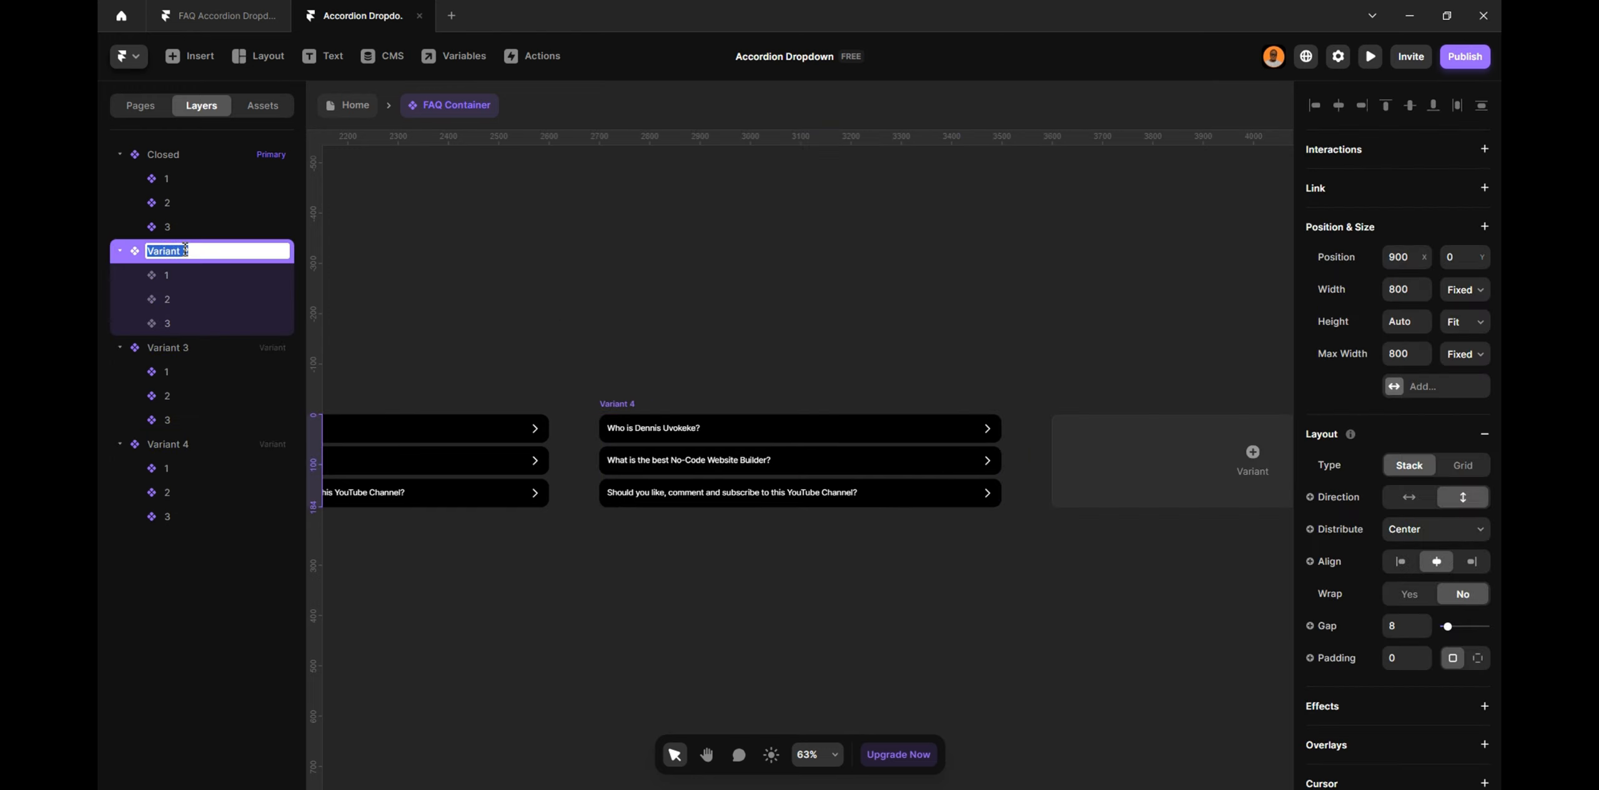
text(1)
key(Return)
double_click(164, 347)
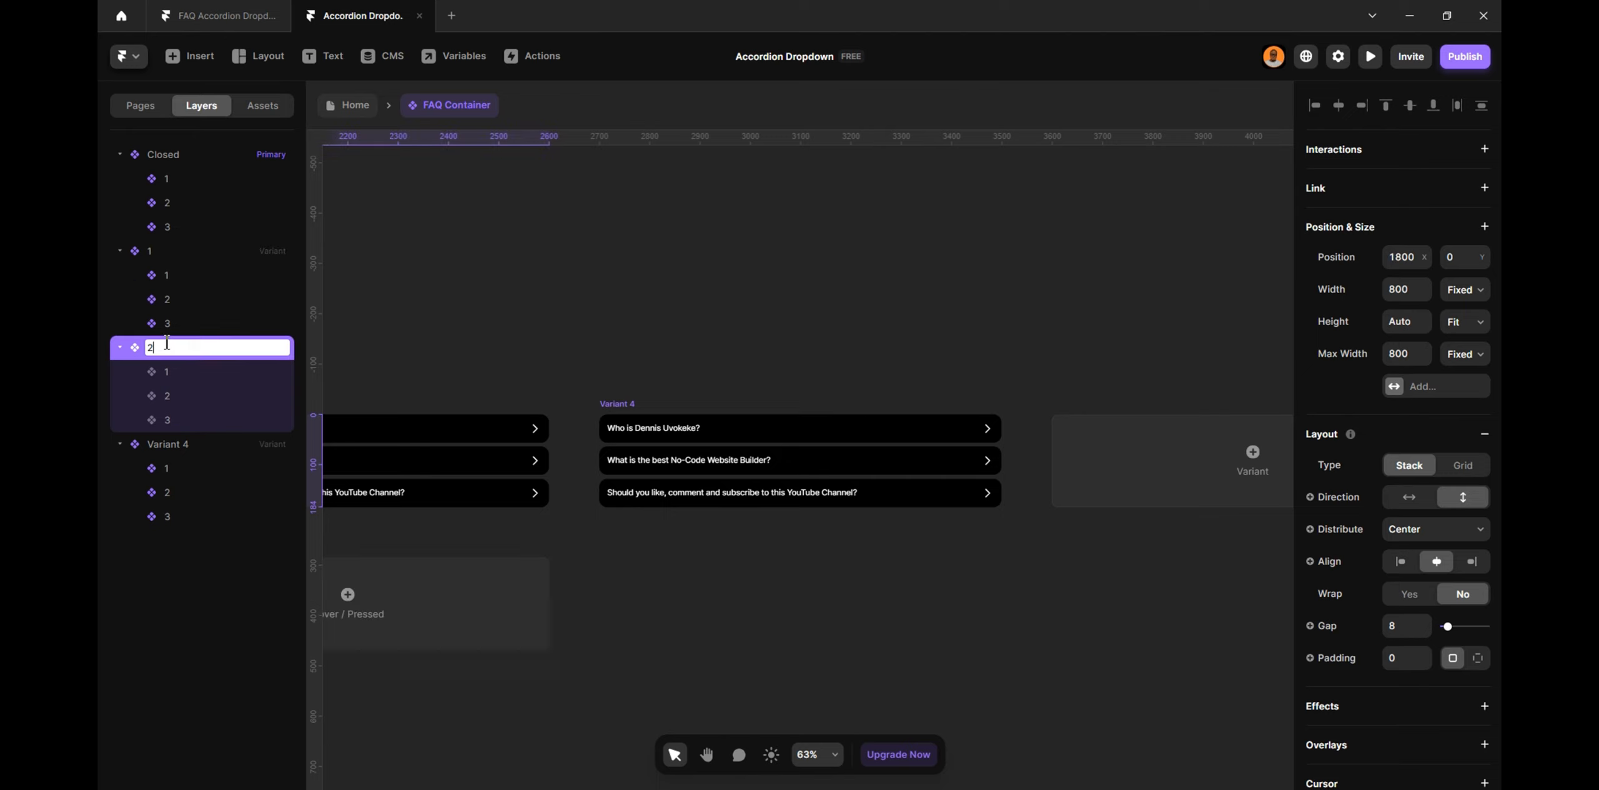
text(2)
key(Return)
double_click(196, 448)
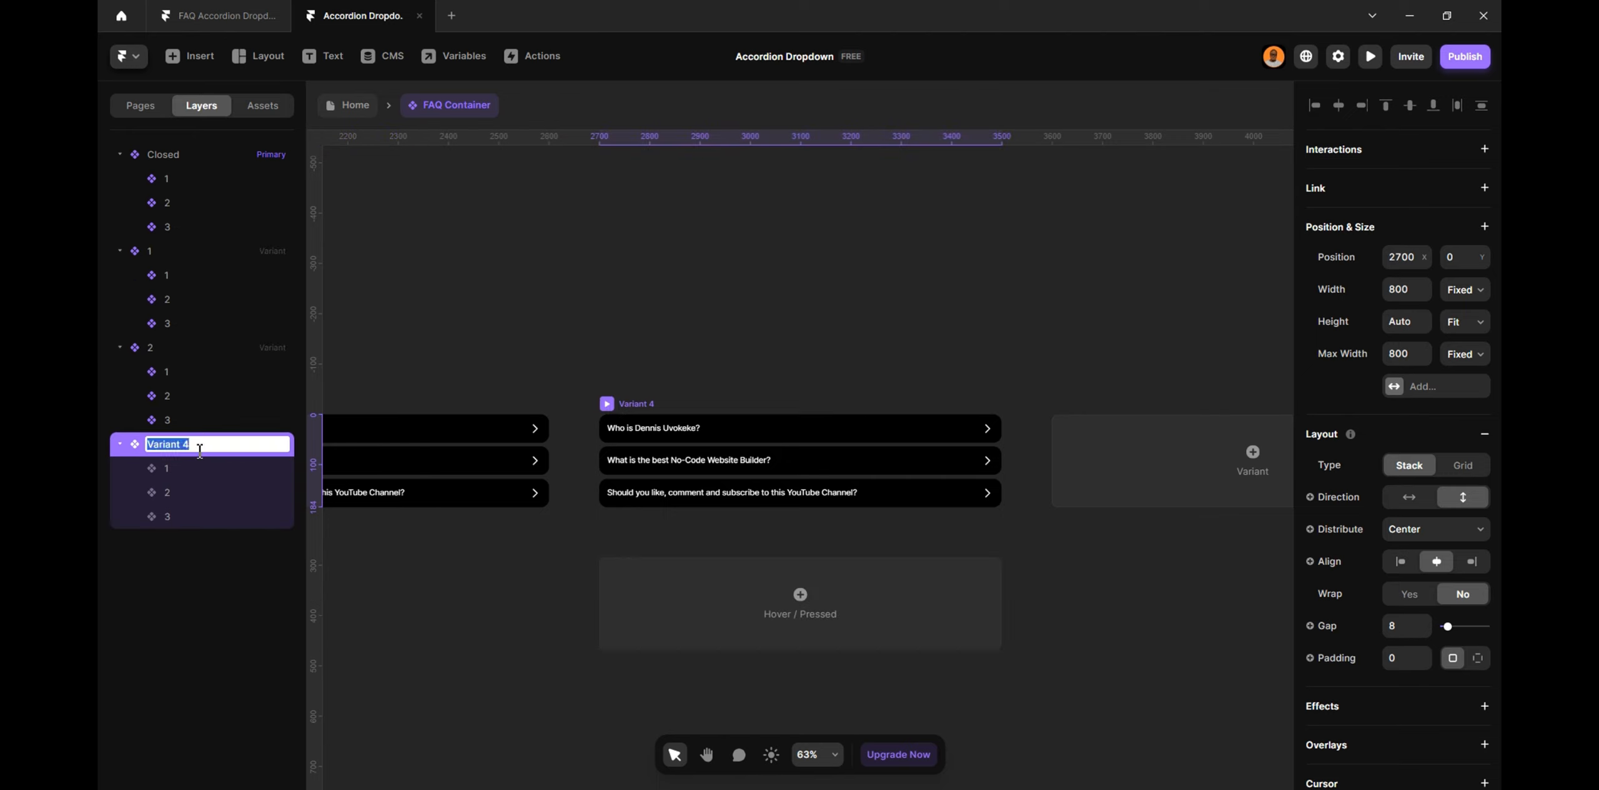
text(3)
key(Return)
Look over the FAQ Container variants and check the three question cards in the Closed variant
scroll(673, 306, down, 5)
scroll(674, 307, down, 1)
click(521, 278)
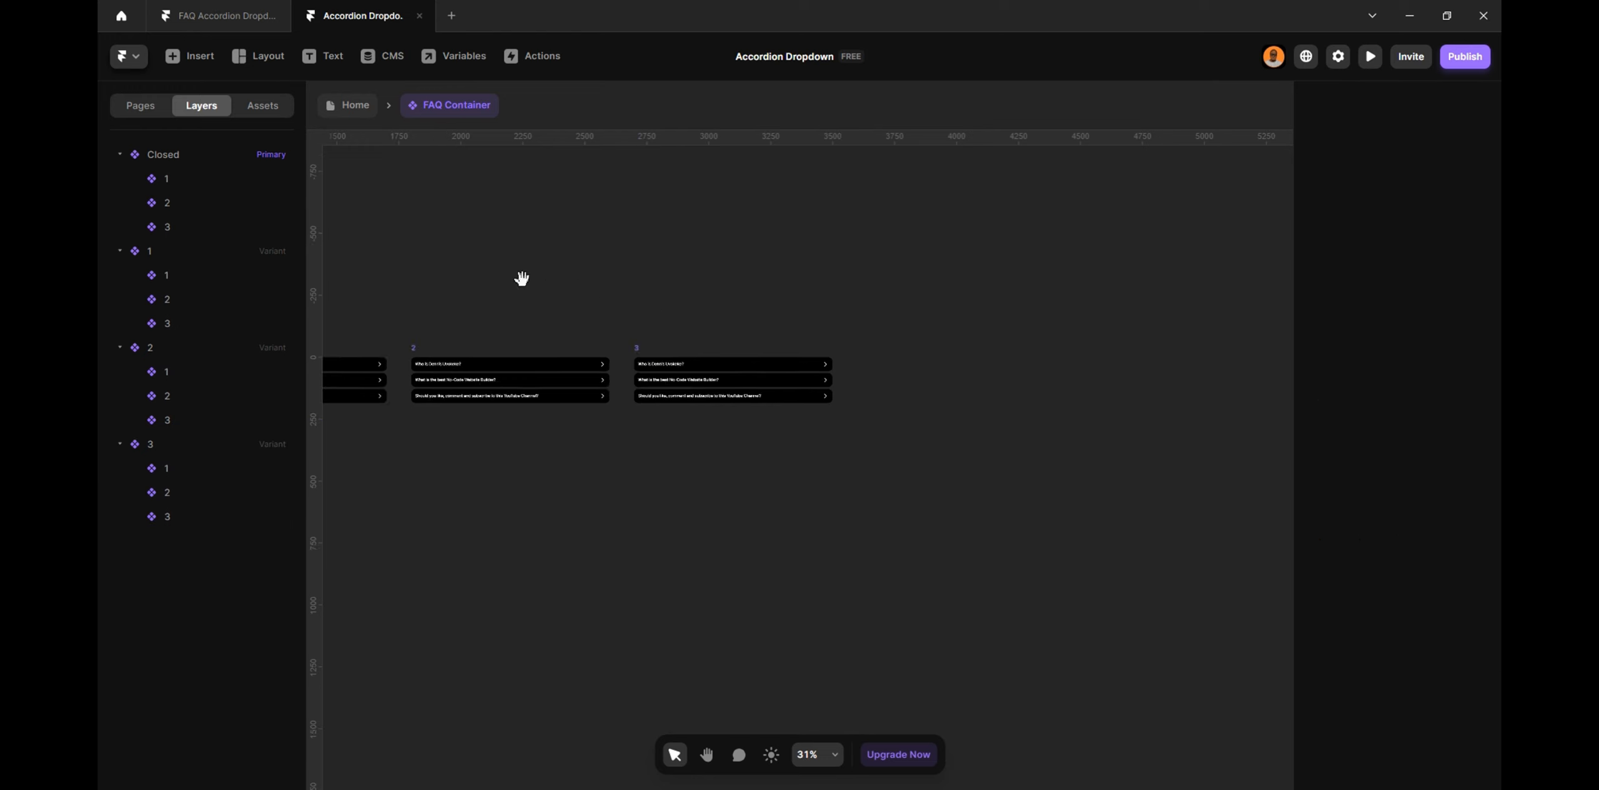
key(space)
drag(521, 278, 1105, 250)
drag(688, 291, 765, 297)
scroll(750, 355, up, 7)
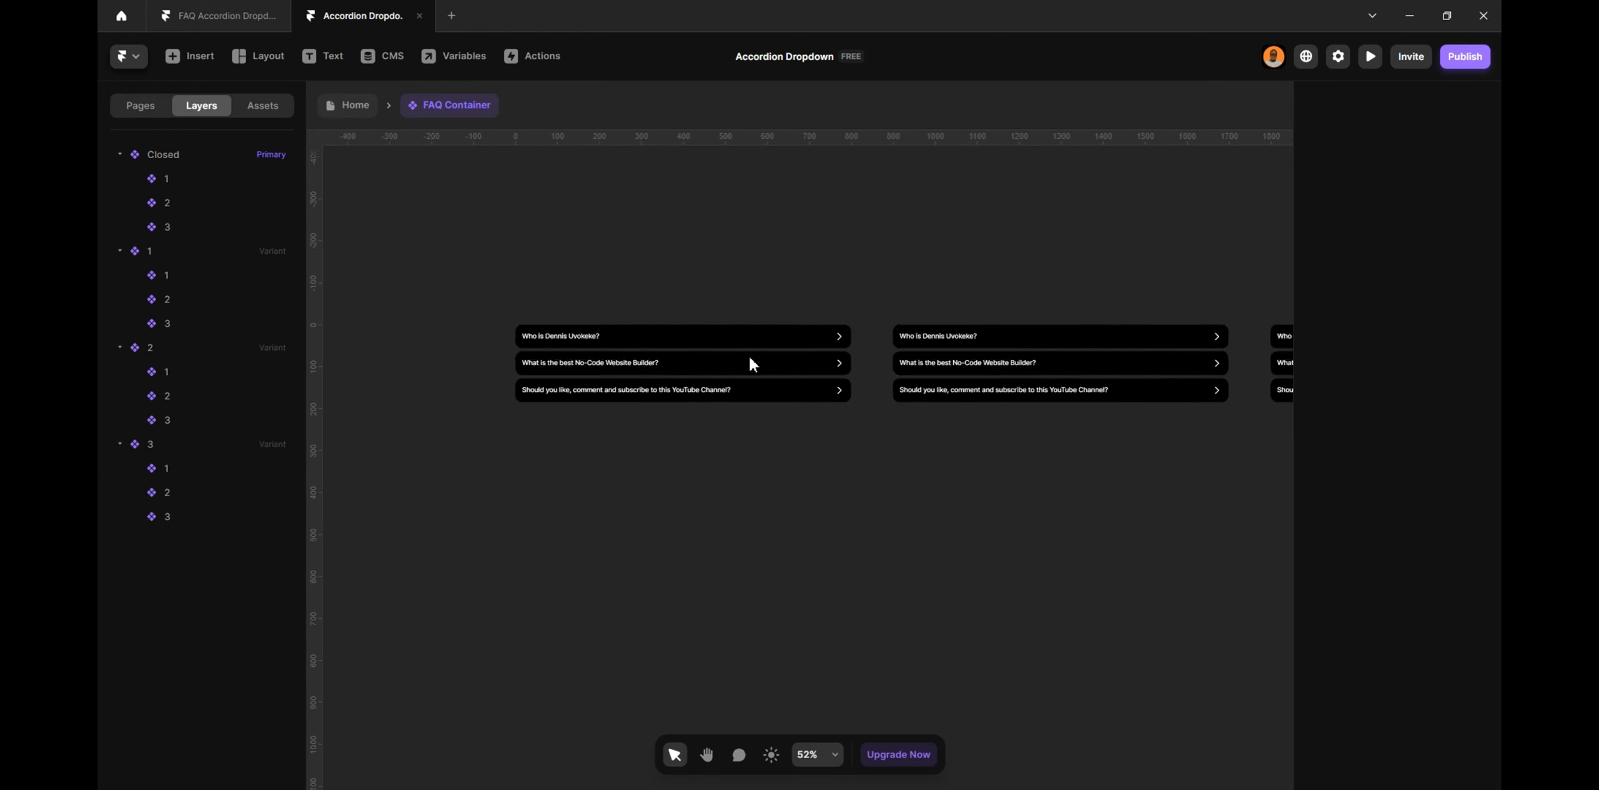
click(716, 327)
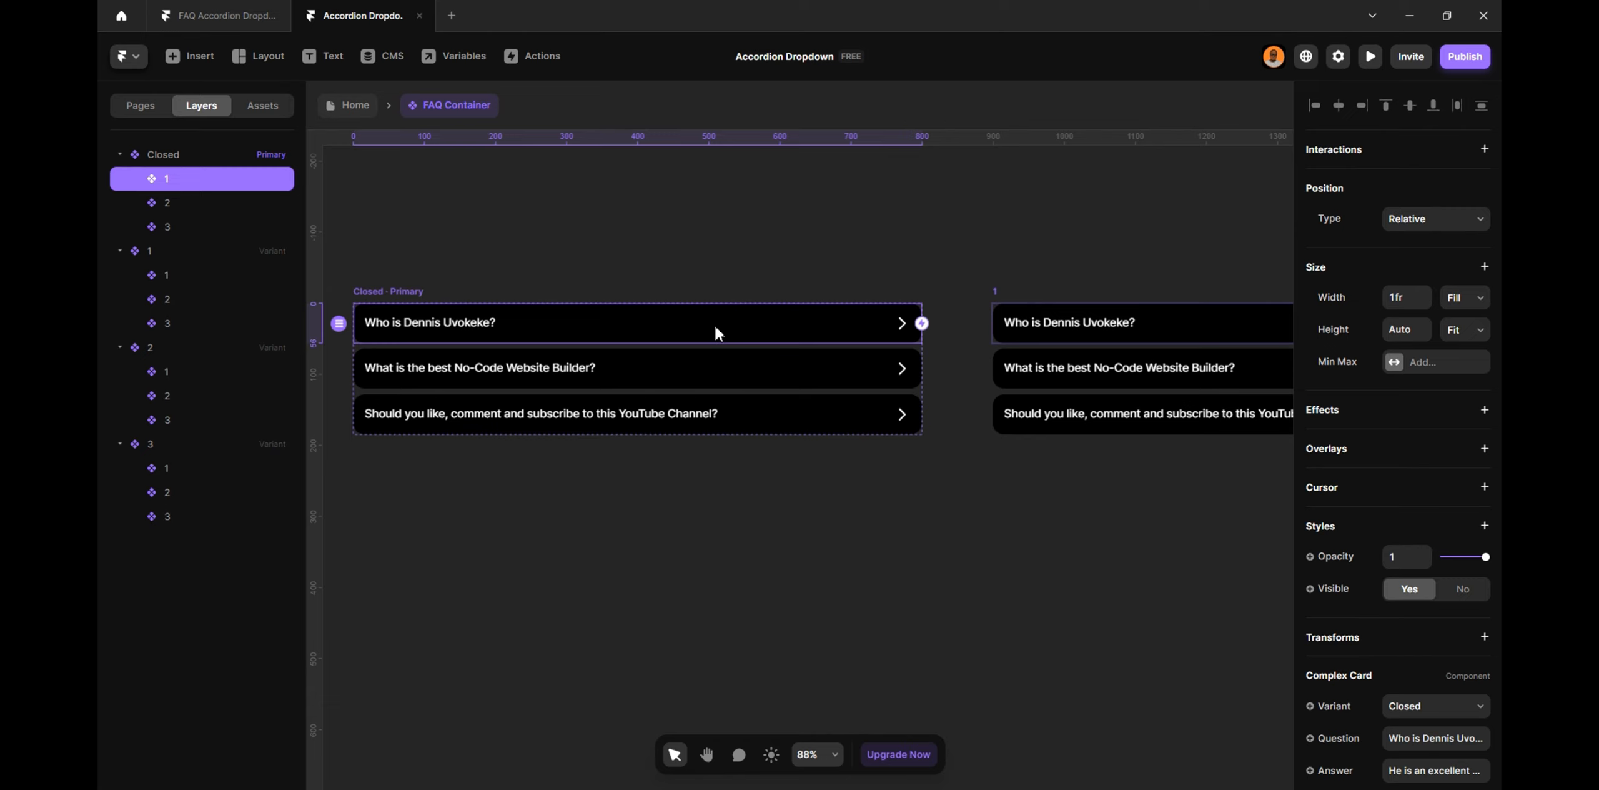
click(995, 223)
key(space)
drag(1011, 243, 838, 239)
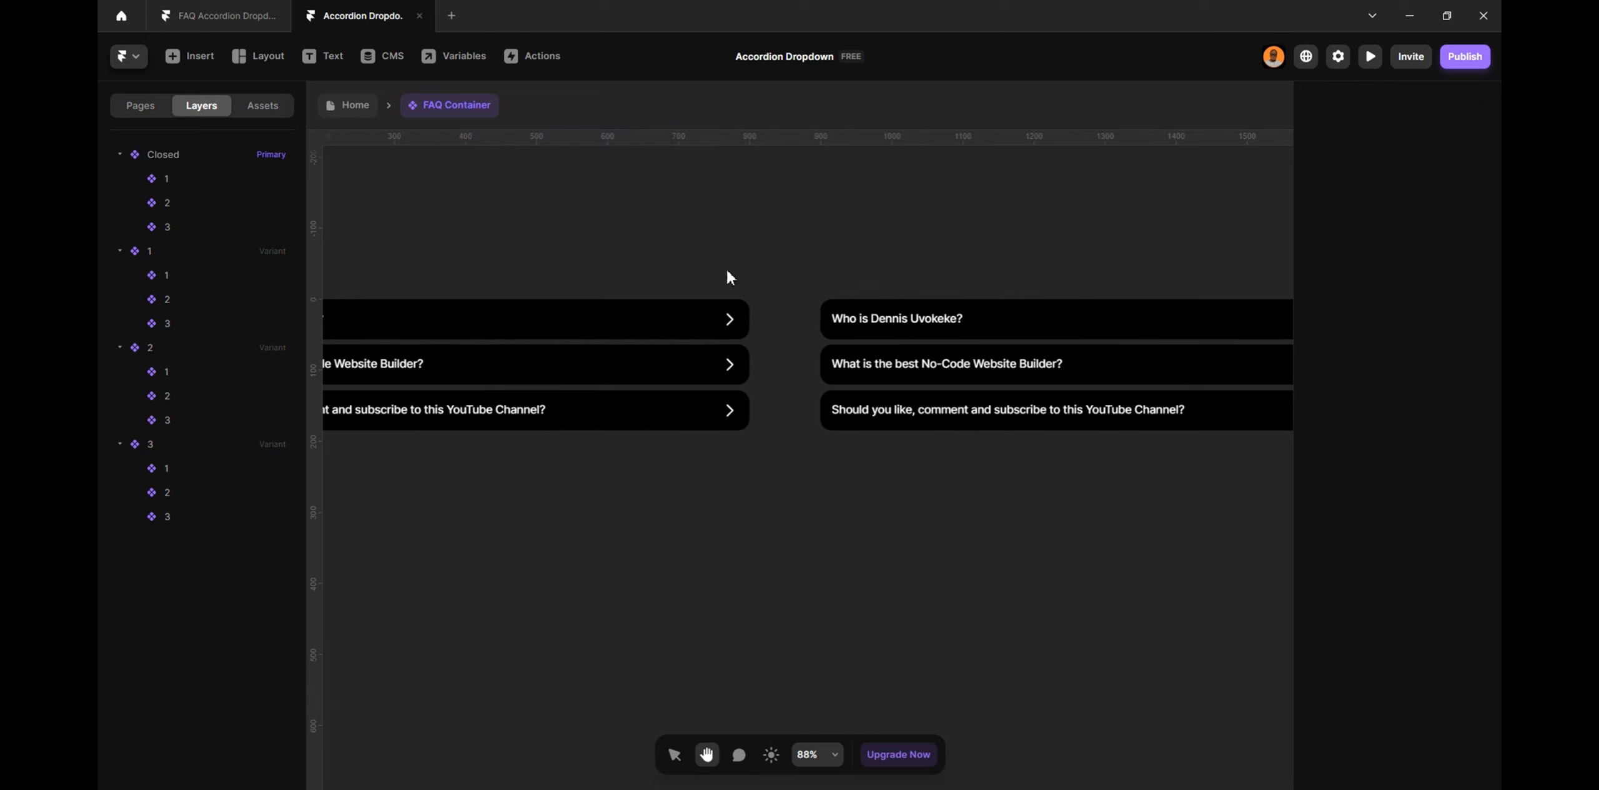
click(610, 325)
click(604, 372)
click(604, 409)
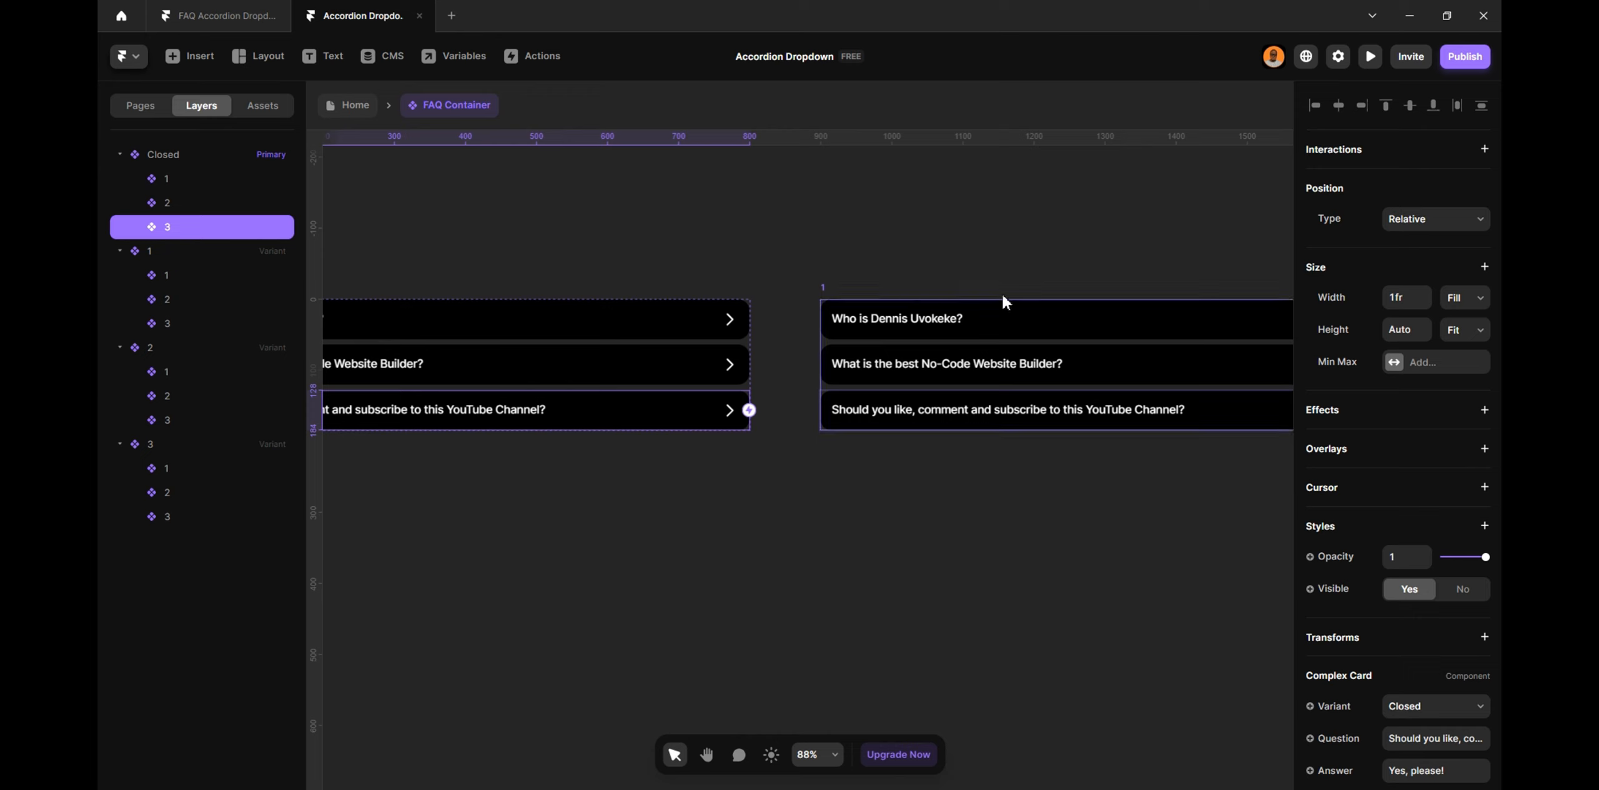
click(929, 231)
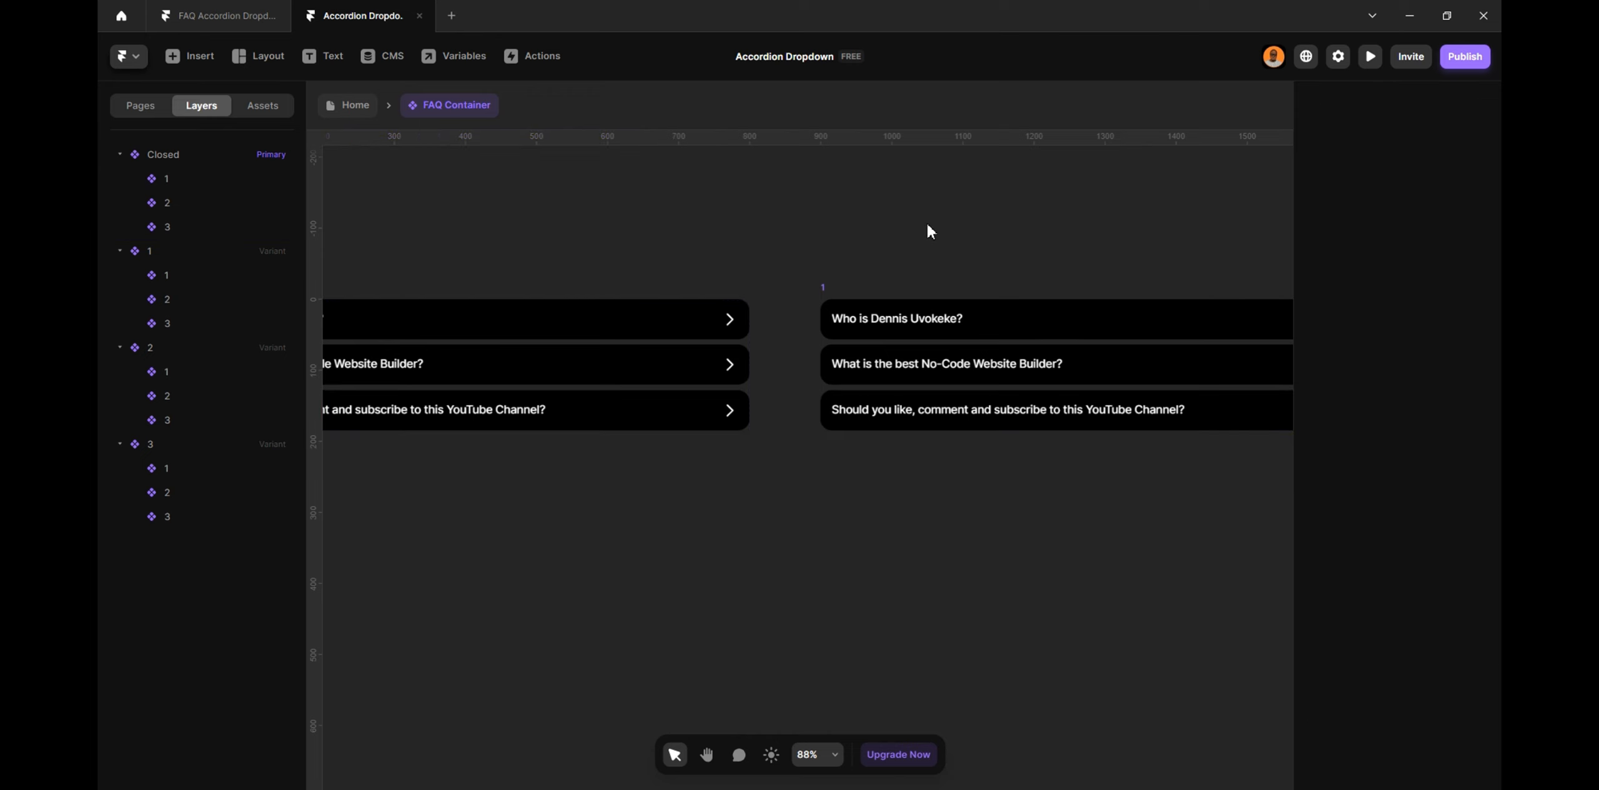
In variant 1 of the FAQ Container, set the first card's variant to Opened
scroll(931, 227, down, 3)
key(space)
drag(1010, 181, 708, 383)
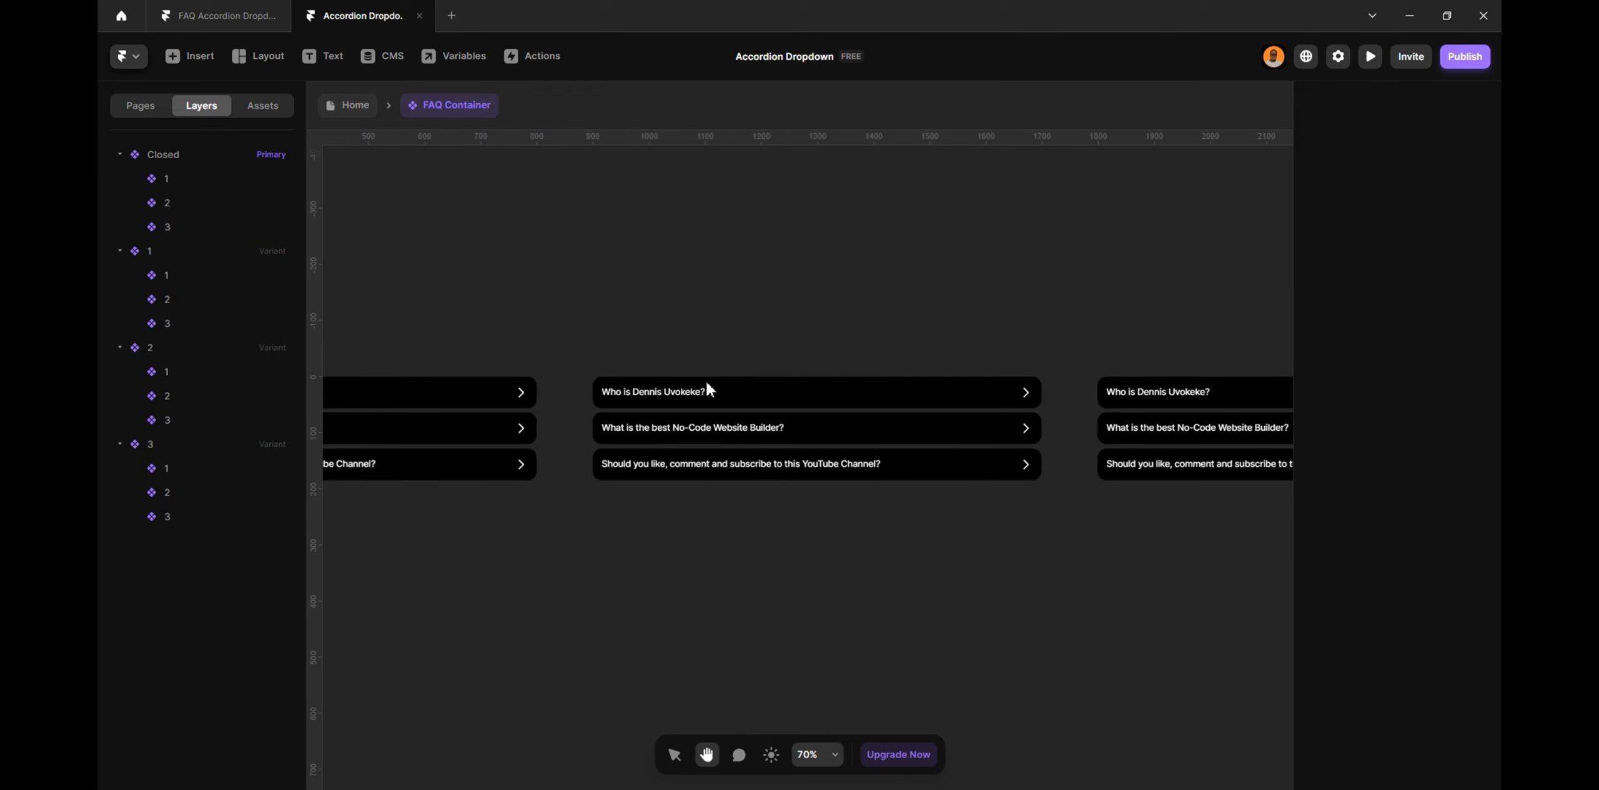
click(600, 365)
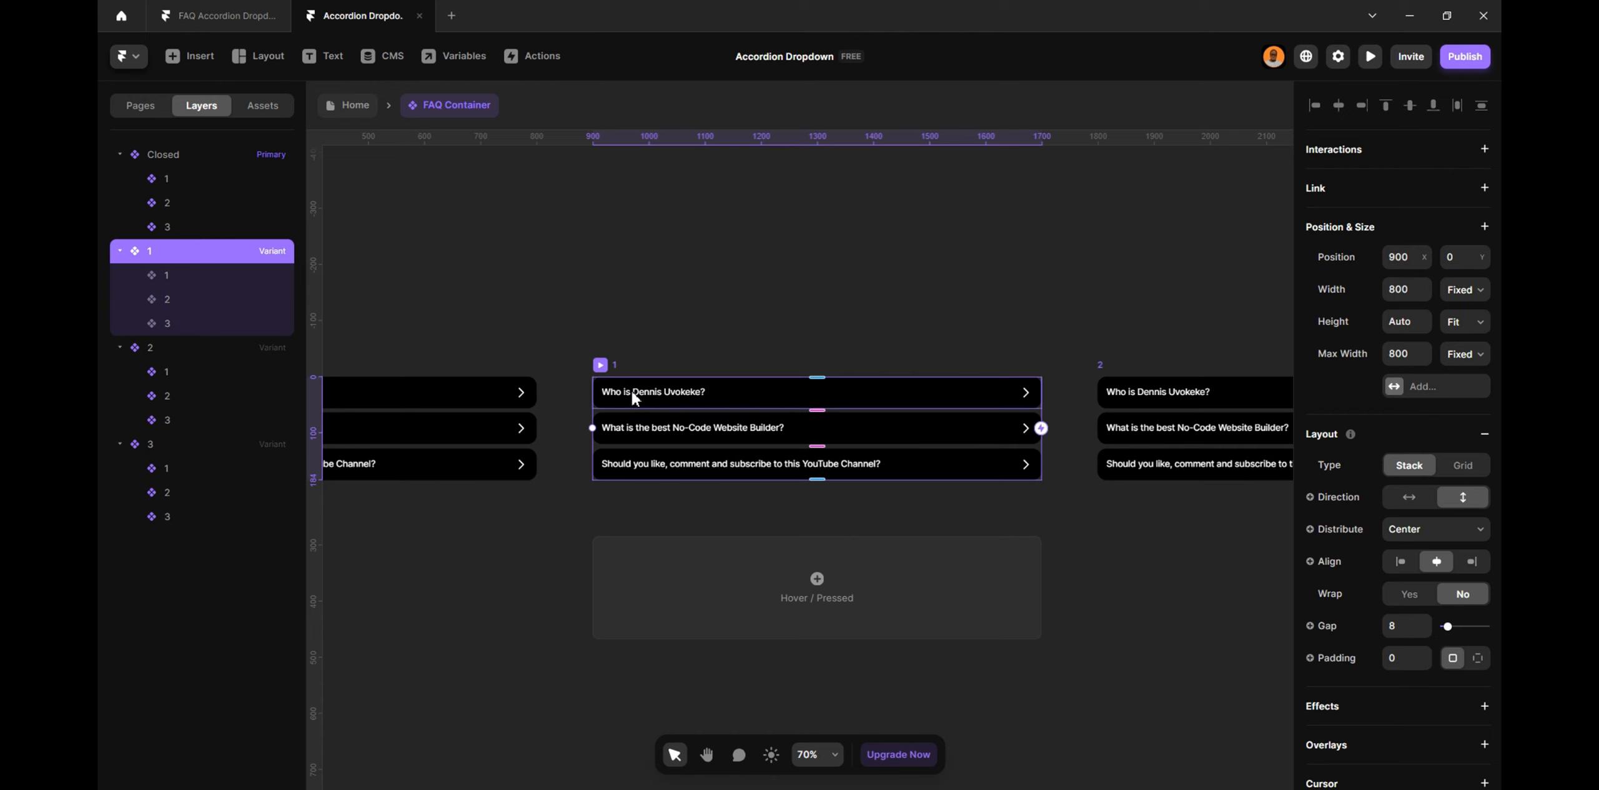
click(631, 390)
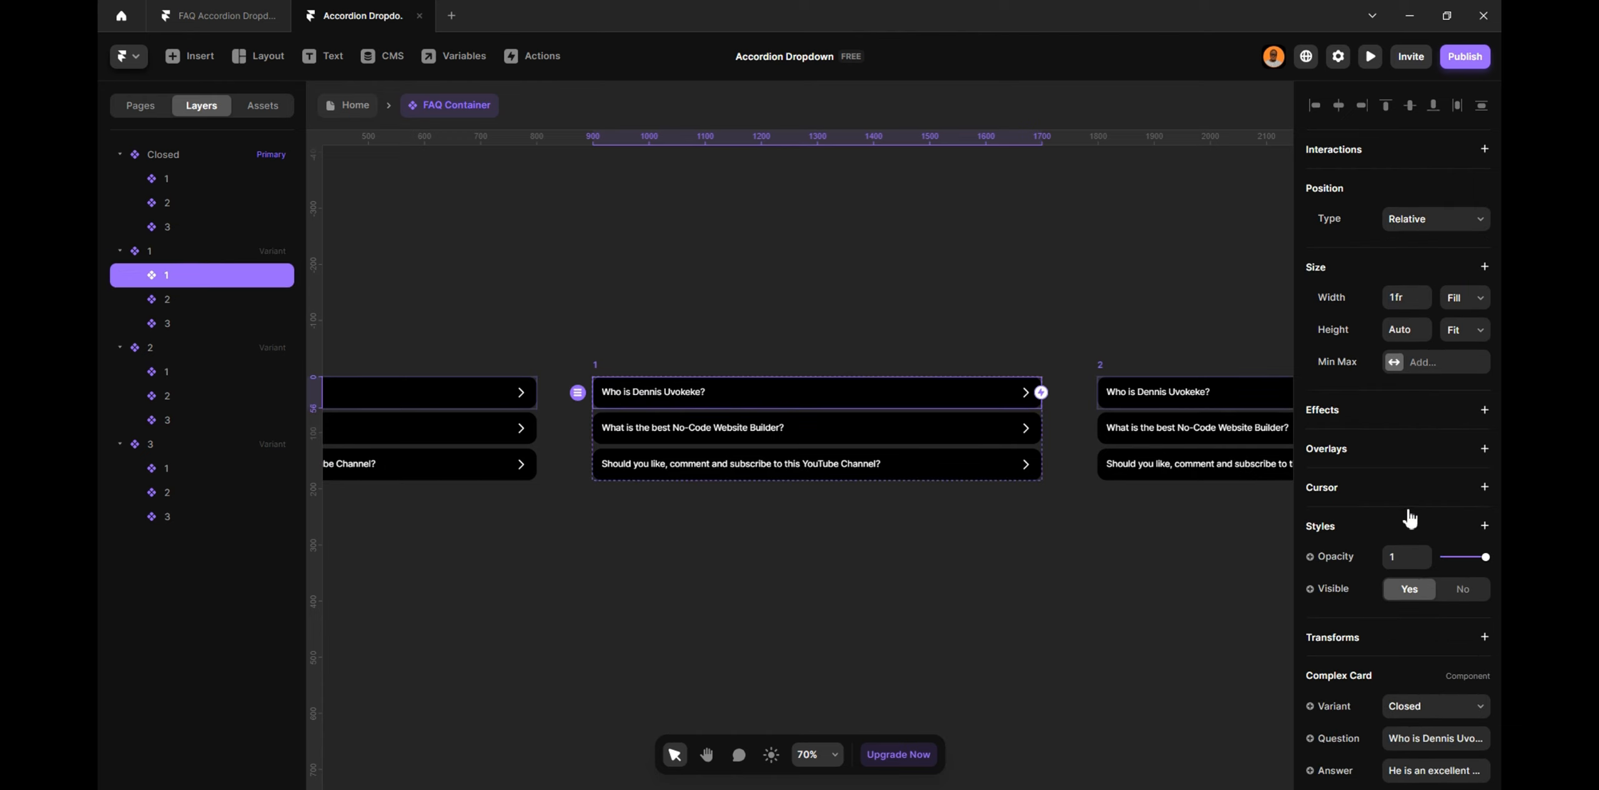
click(1429, 711)
click(1414, 732)
click(1054, 610)
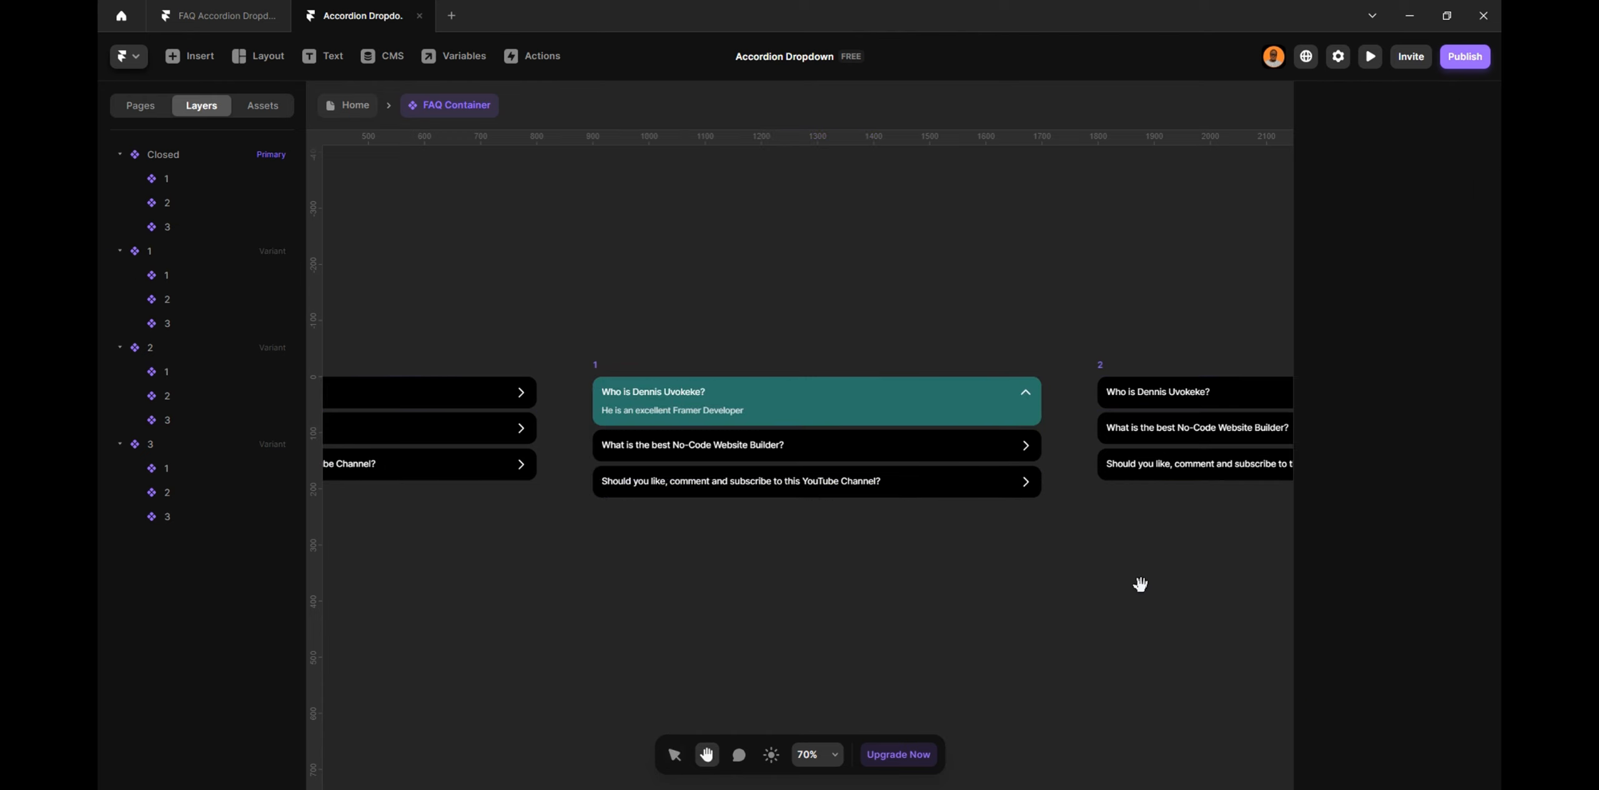
In variant 2 of the FAQ Container, set the second card's variant to Opened
scroll(640, 483, right, 8)
click(593, 335)
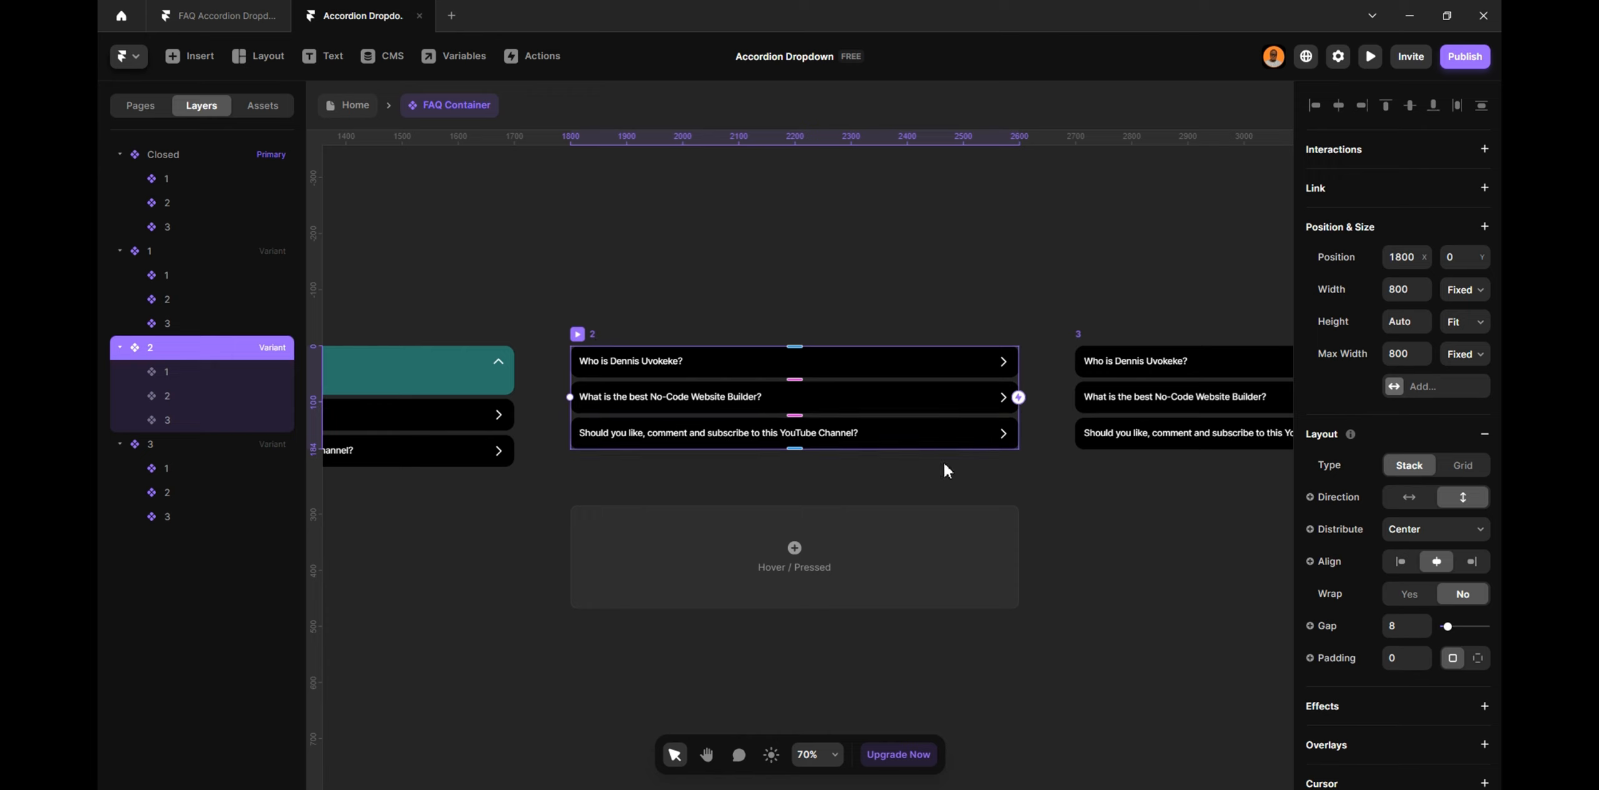
click(799, 405)
click(1413, 626)
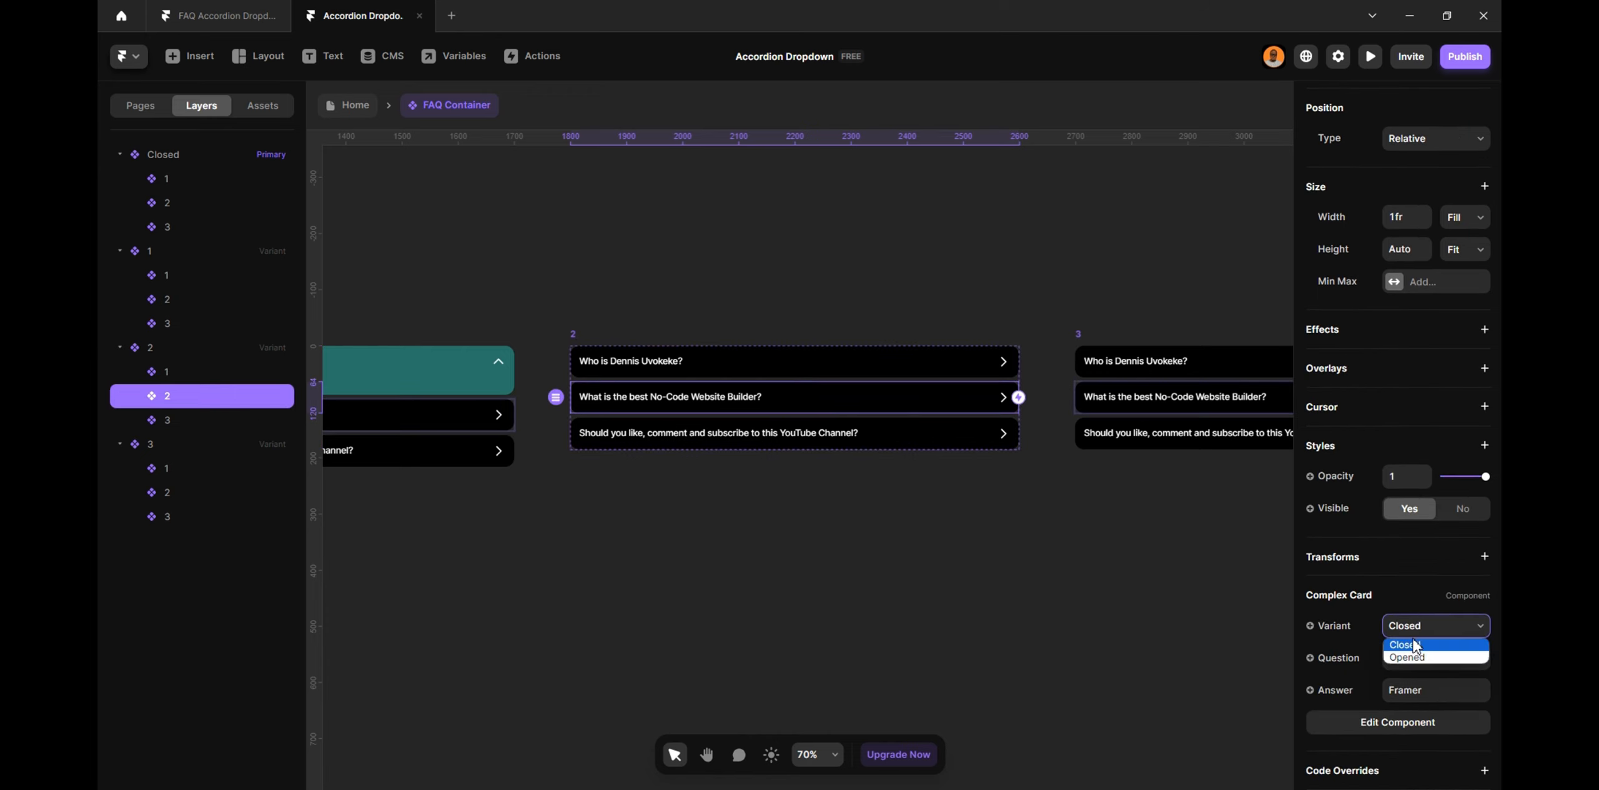
click(1409, 661)
click(930, 578)
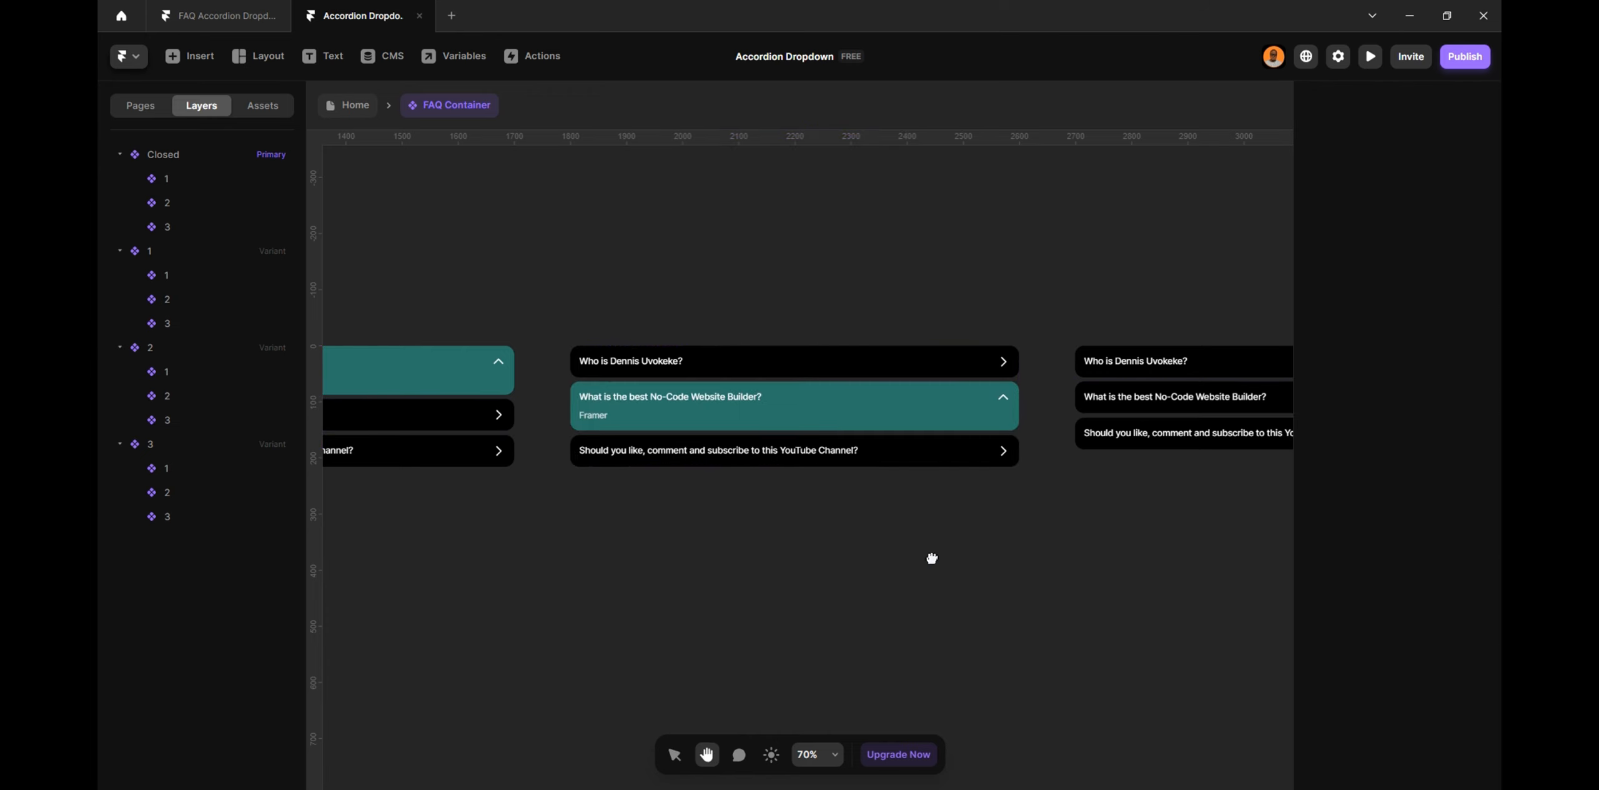
In variant 3 of the FAQ Container, set the third card's variant to Opened
scroll(767, 477, right, 5)
click(786, 363)
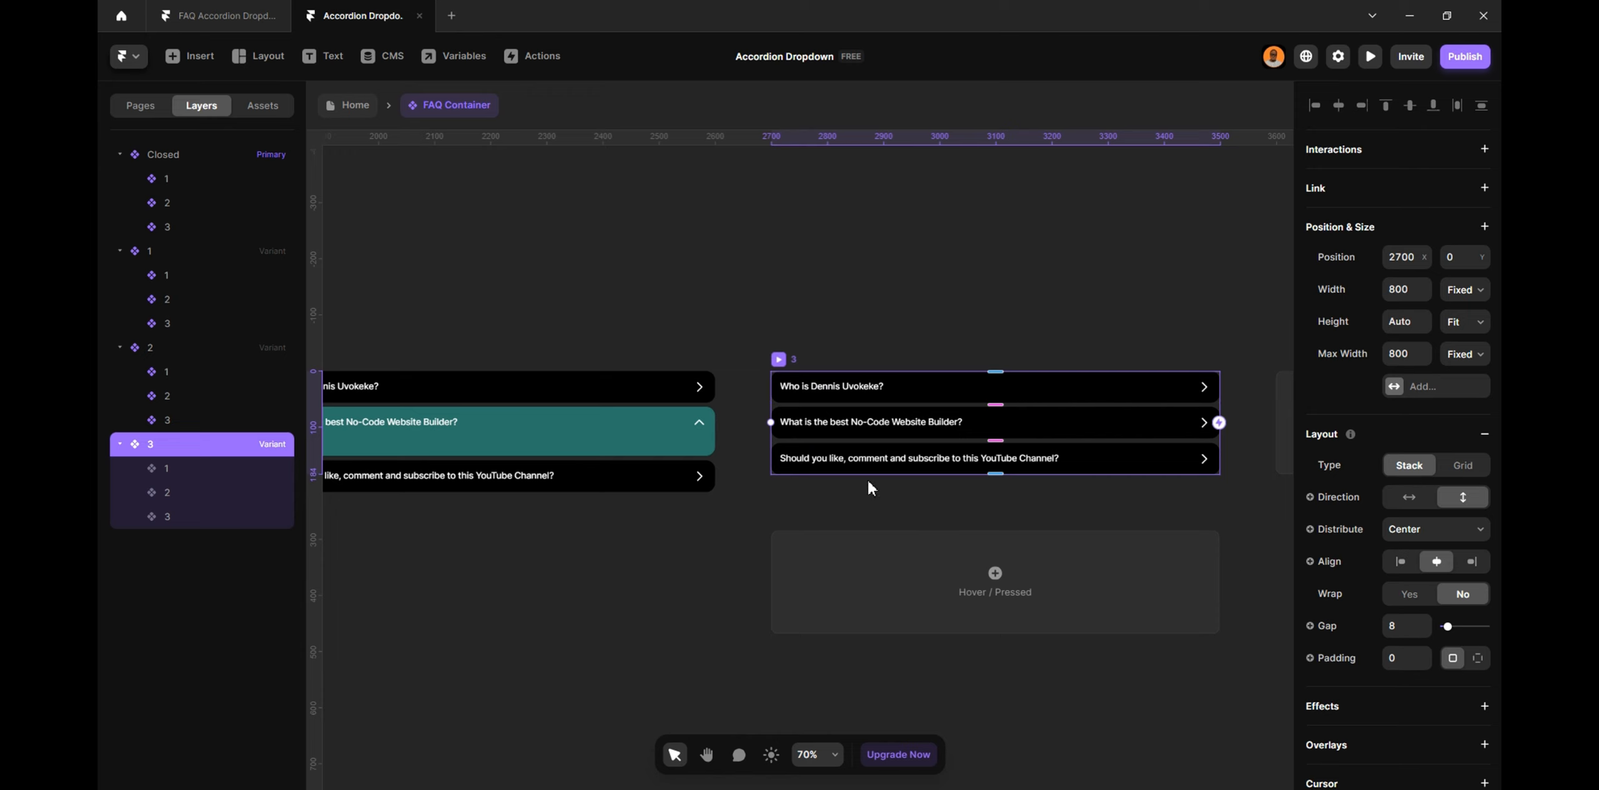
click(169, 517)
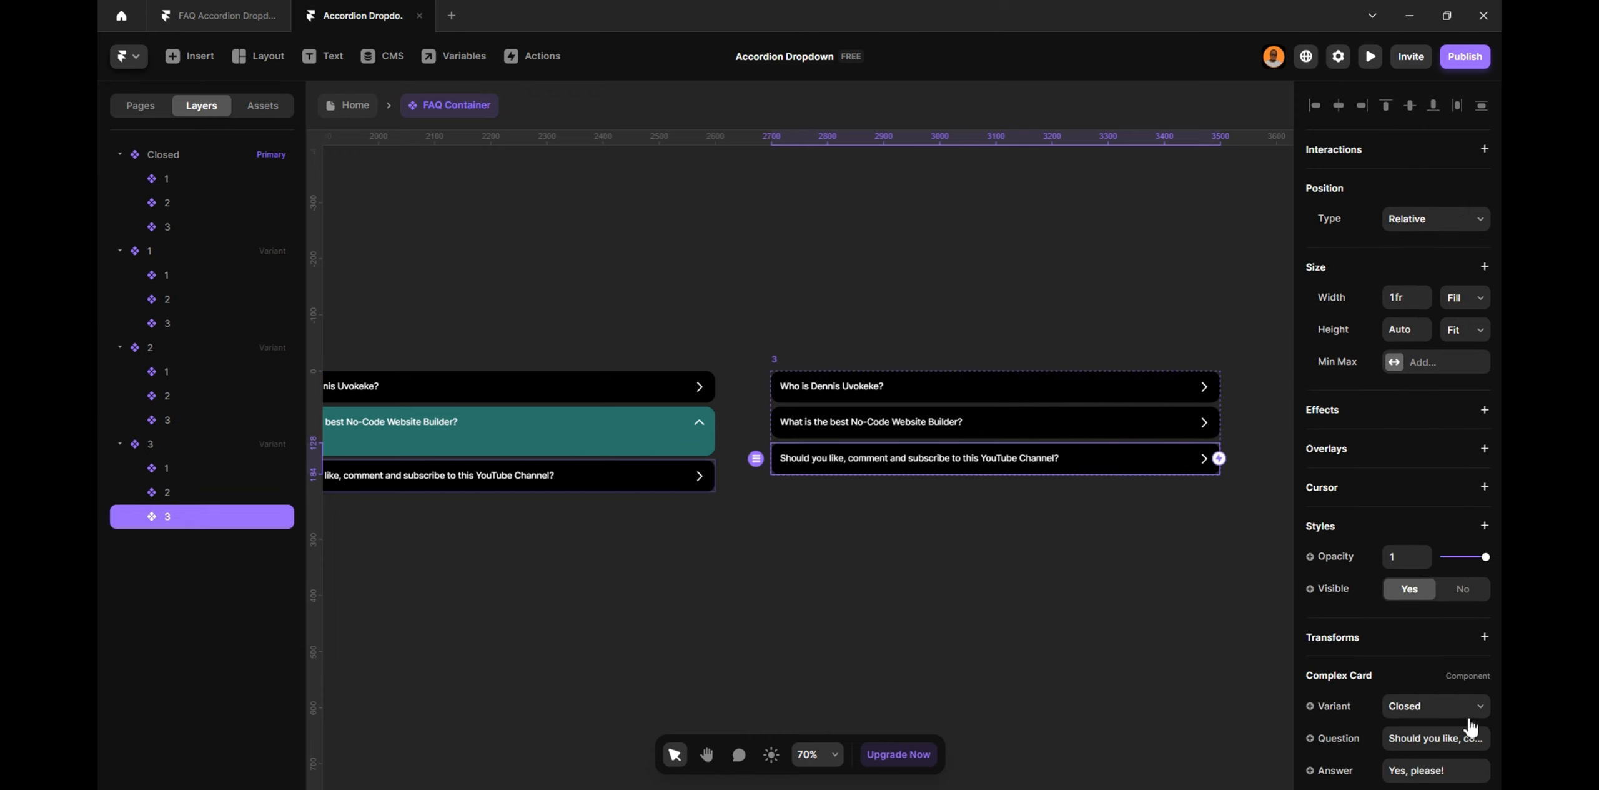
click(1441, 709)
click(1431, 733)
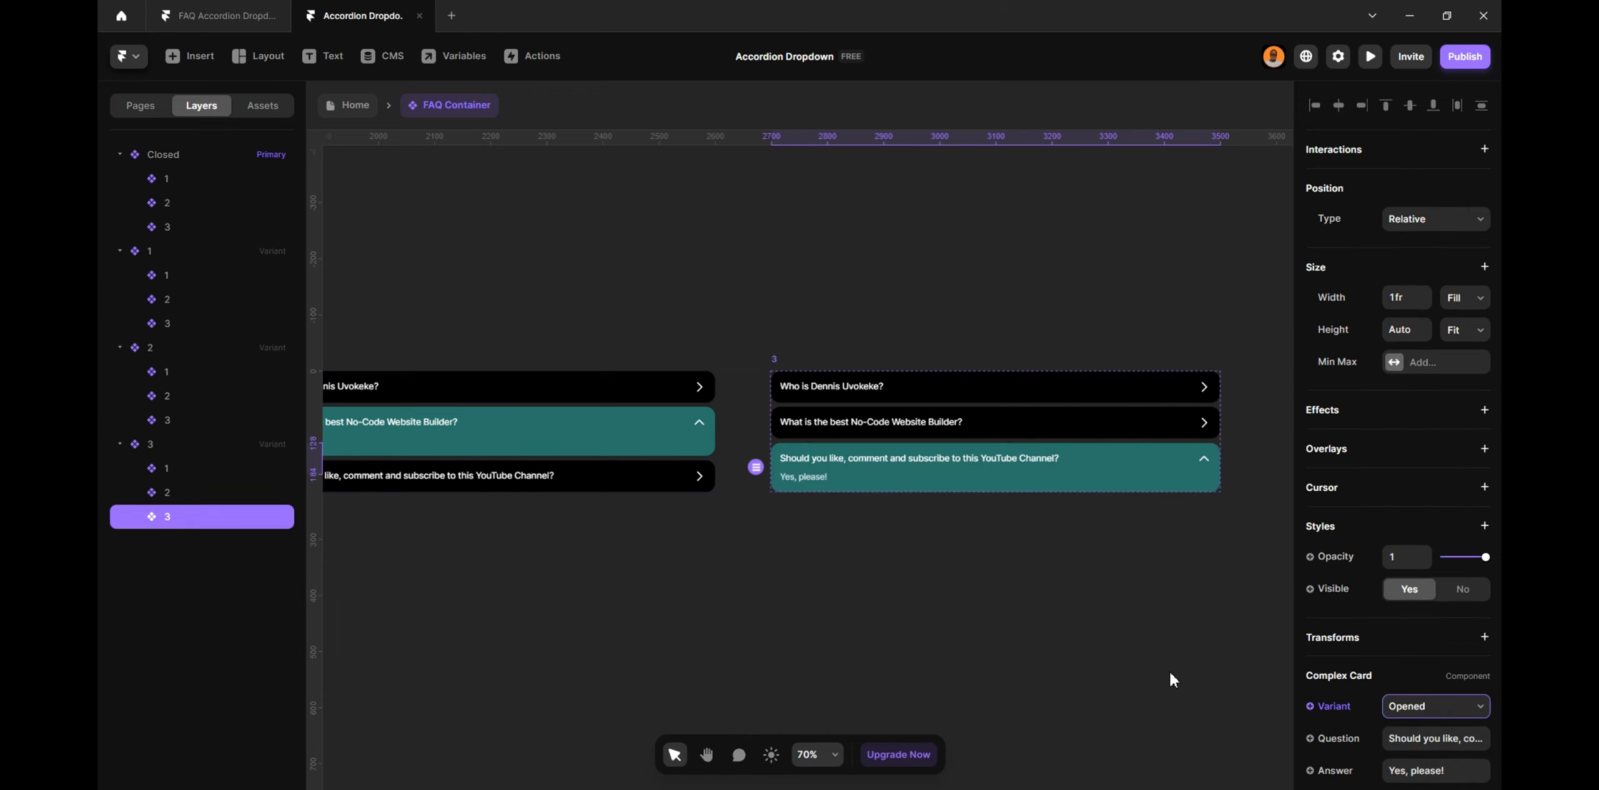
click(1110, 660)
Select card 1 in the Closed variant and collapse the layers of variants 1, 2 and 3
scroll(1108, 655, down, 4)
key(space)
drag(574, 637, 917, 632)
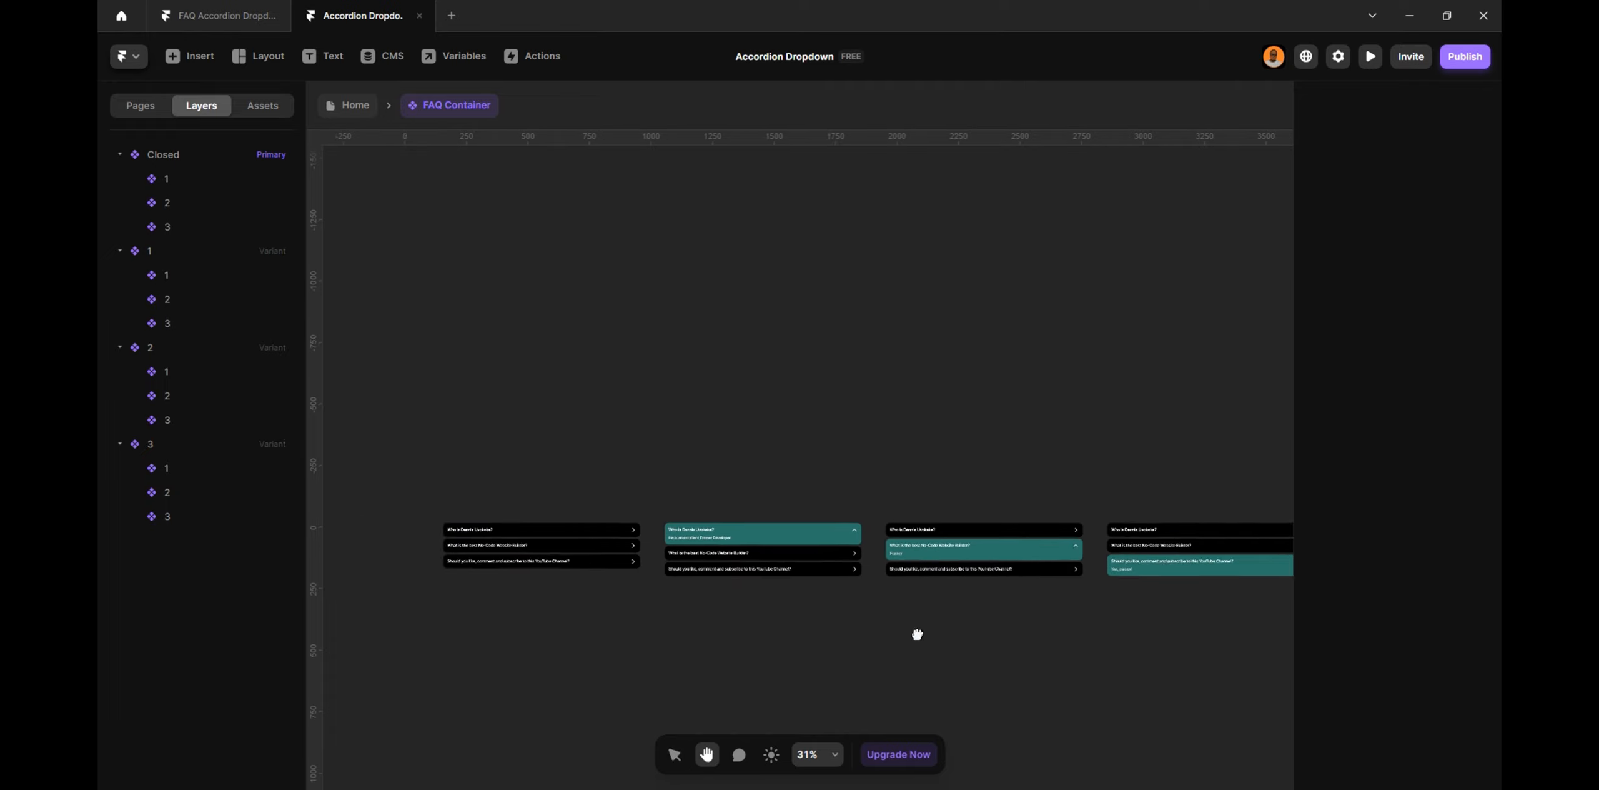
scroll(854, 632, up, 5)
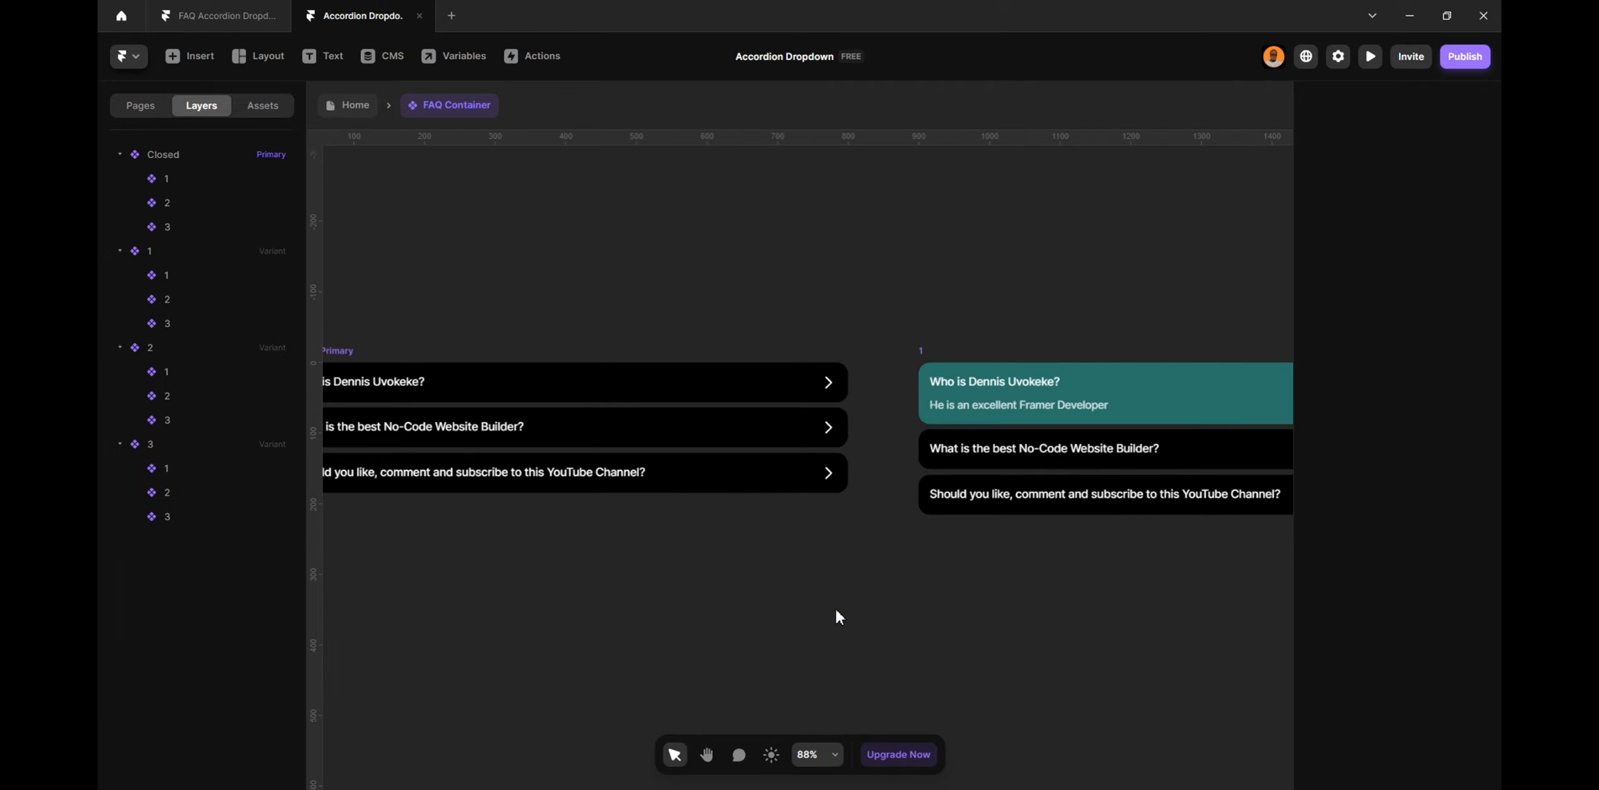
scroll(862, 596, down, 2)
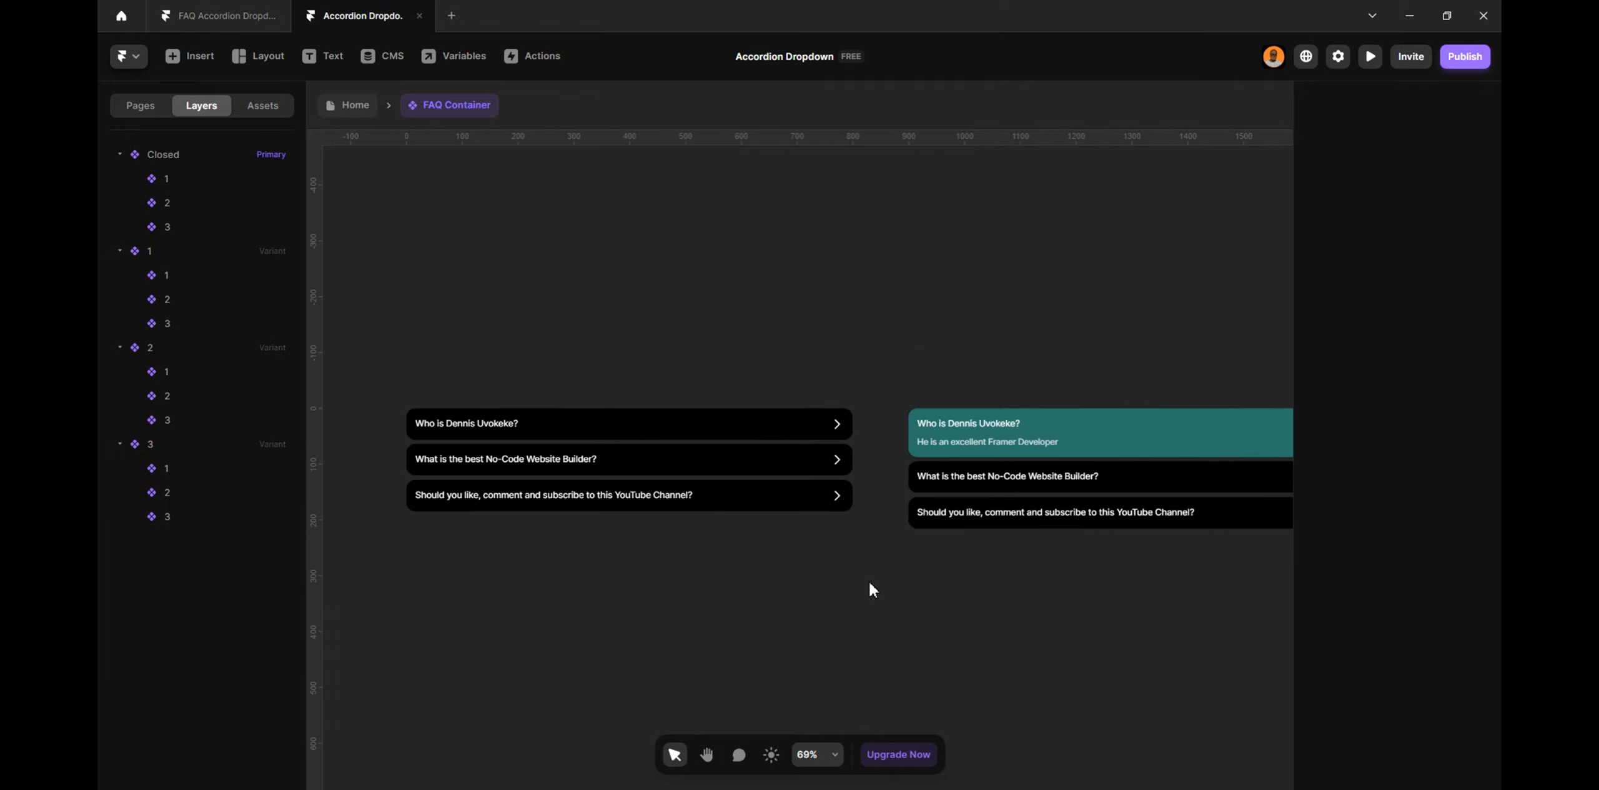
click(727, 433)
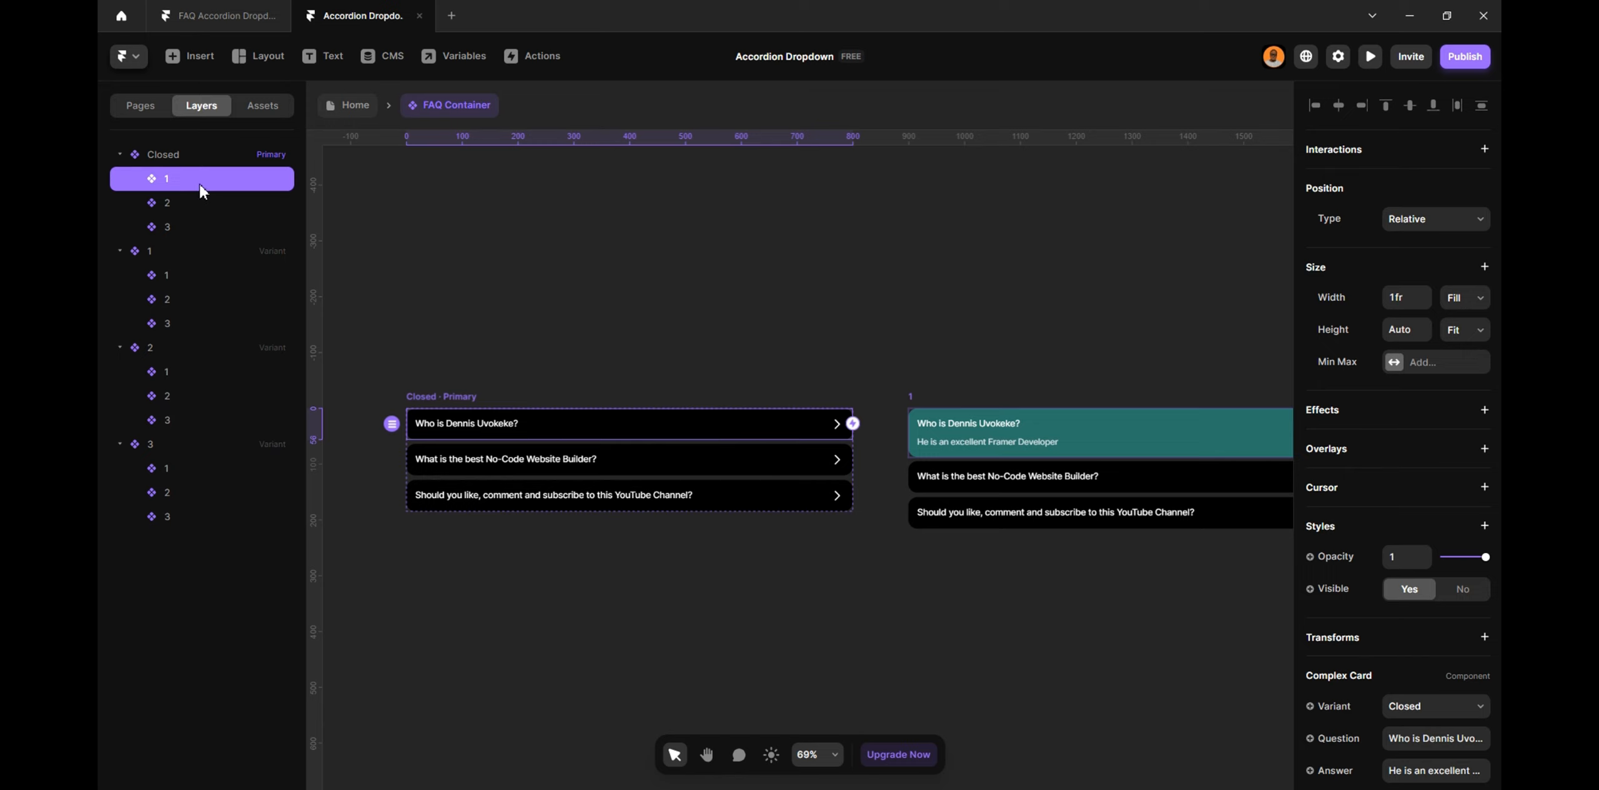
click(119, 251)
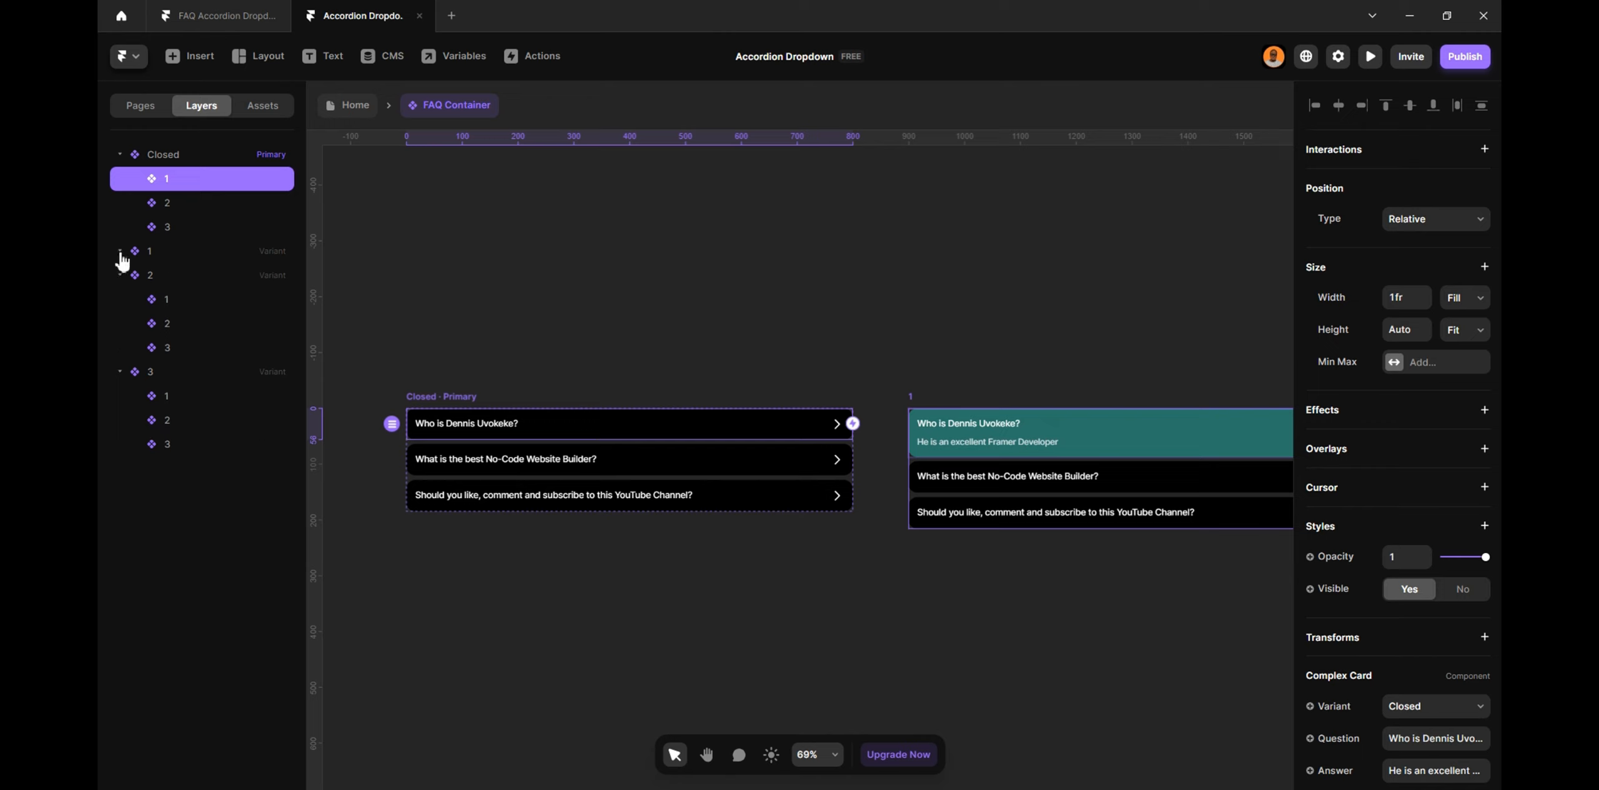
click(120, 275)
click(120, 299)
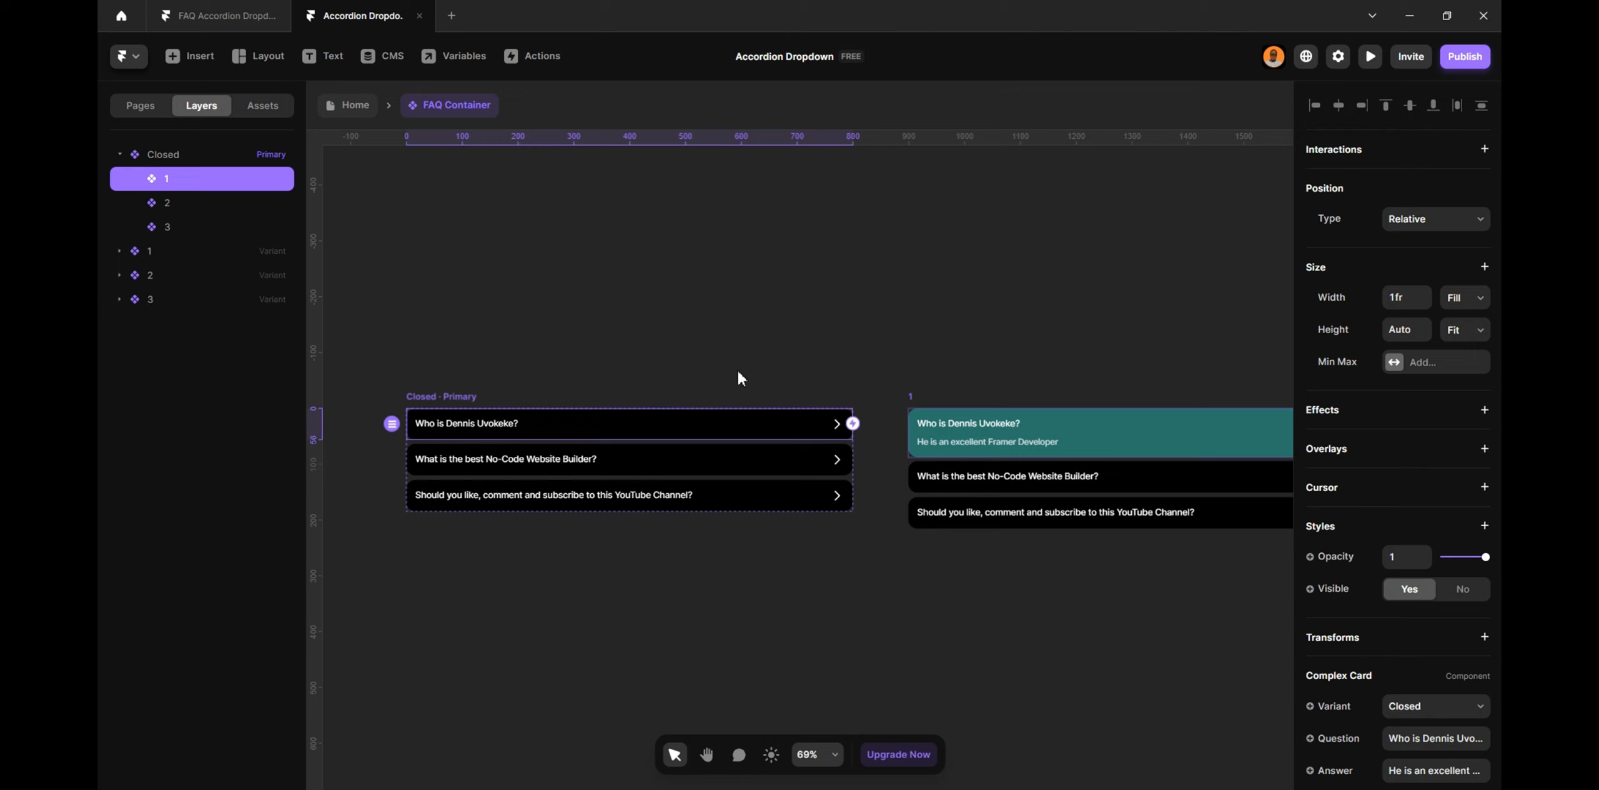
Link the first card in the Closed variant to variant 1 with a Tap interaction
click(1450, 152)
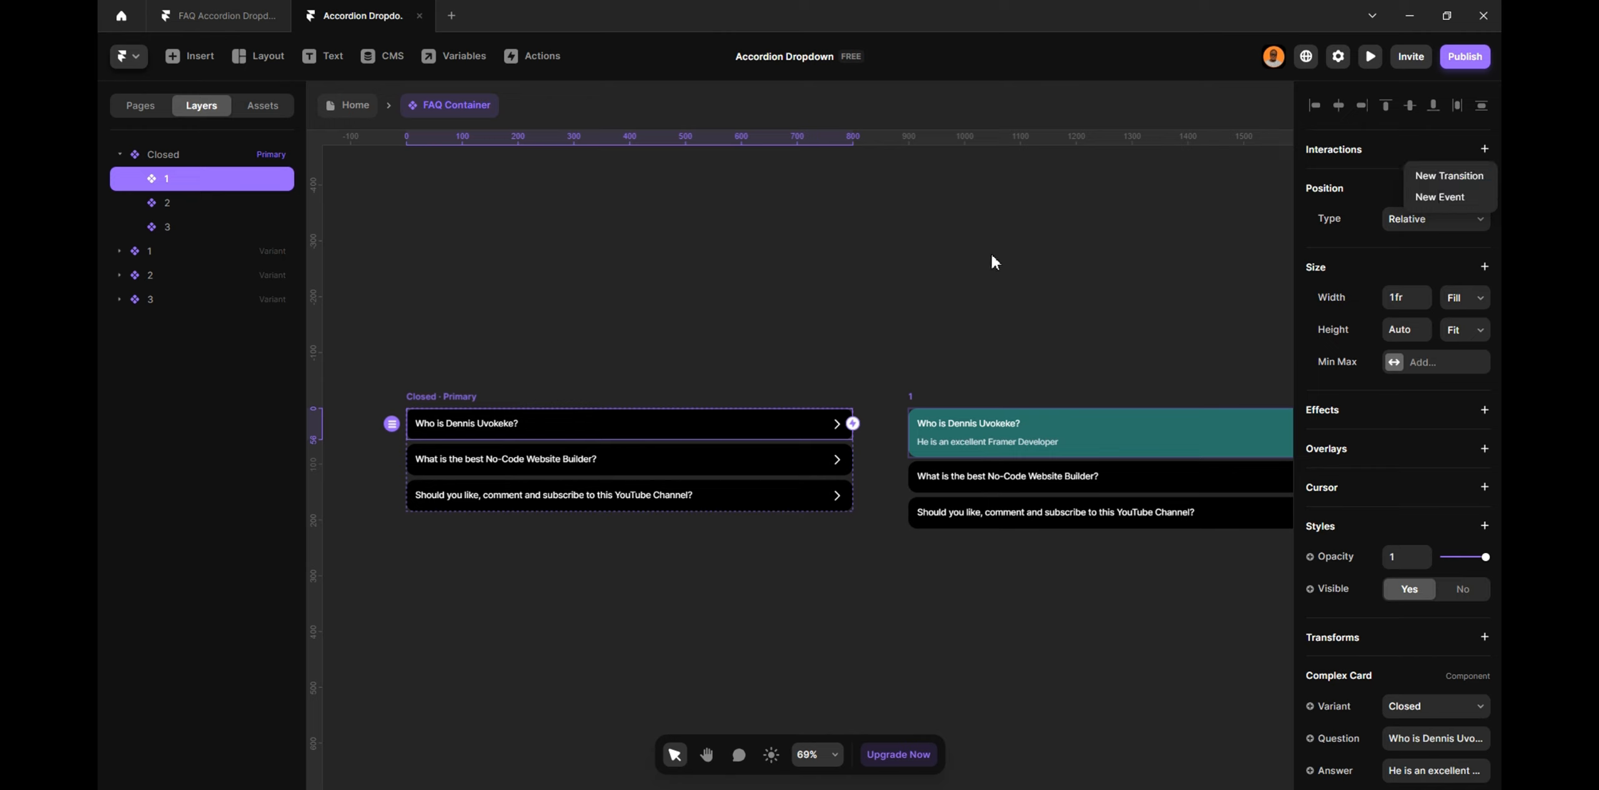
click(1030, 252)
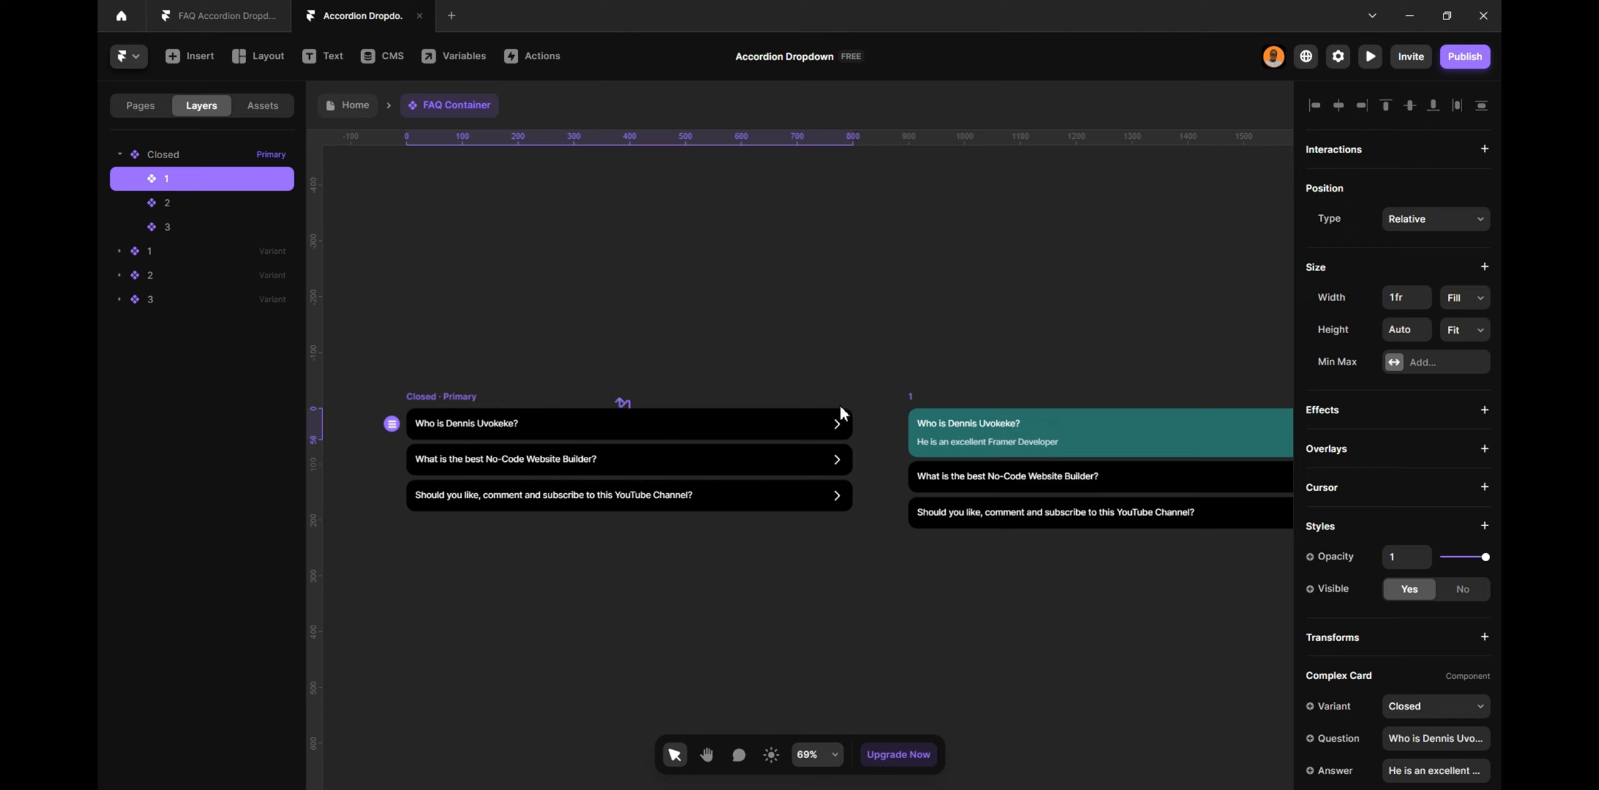
drag(853, 423, 941, 451)
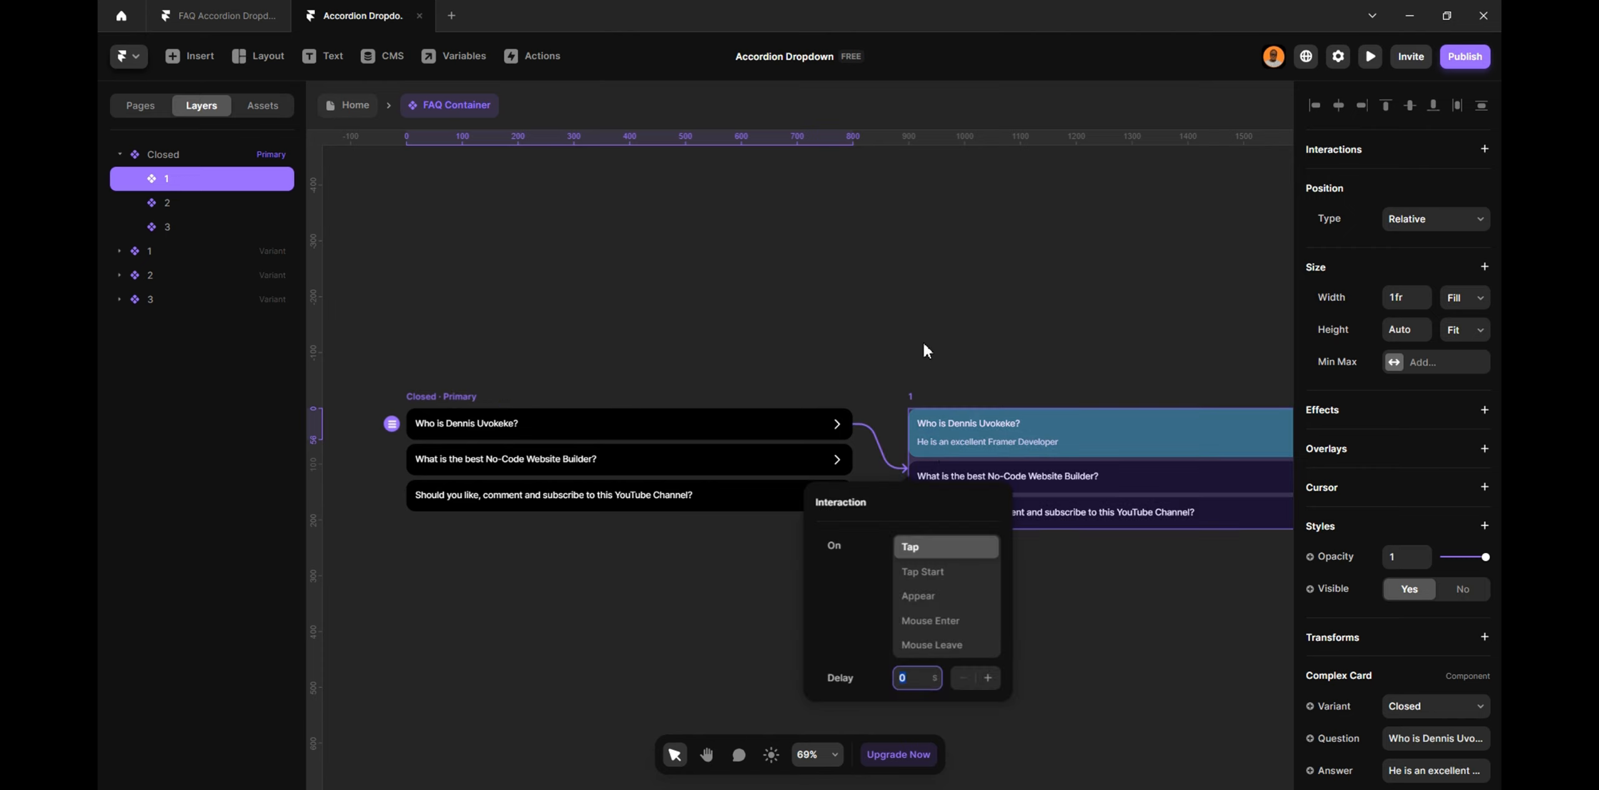
click(923, 341)
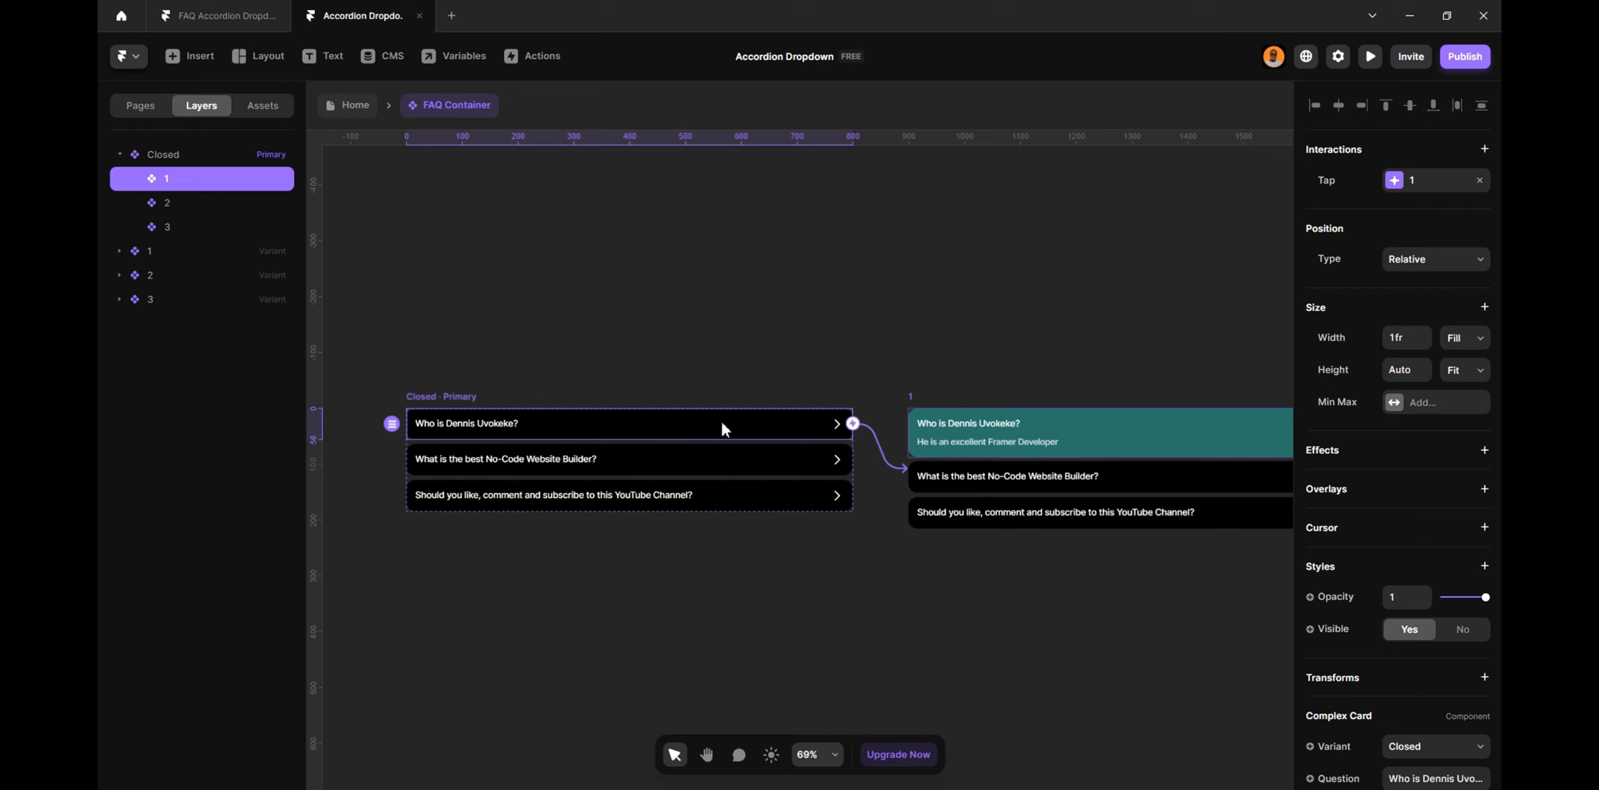
Give the second card in the Closed variant a Tap interaction that switches to variant 2
click(687, 472)
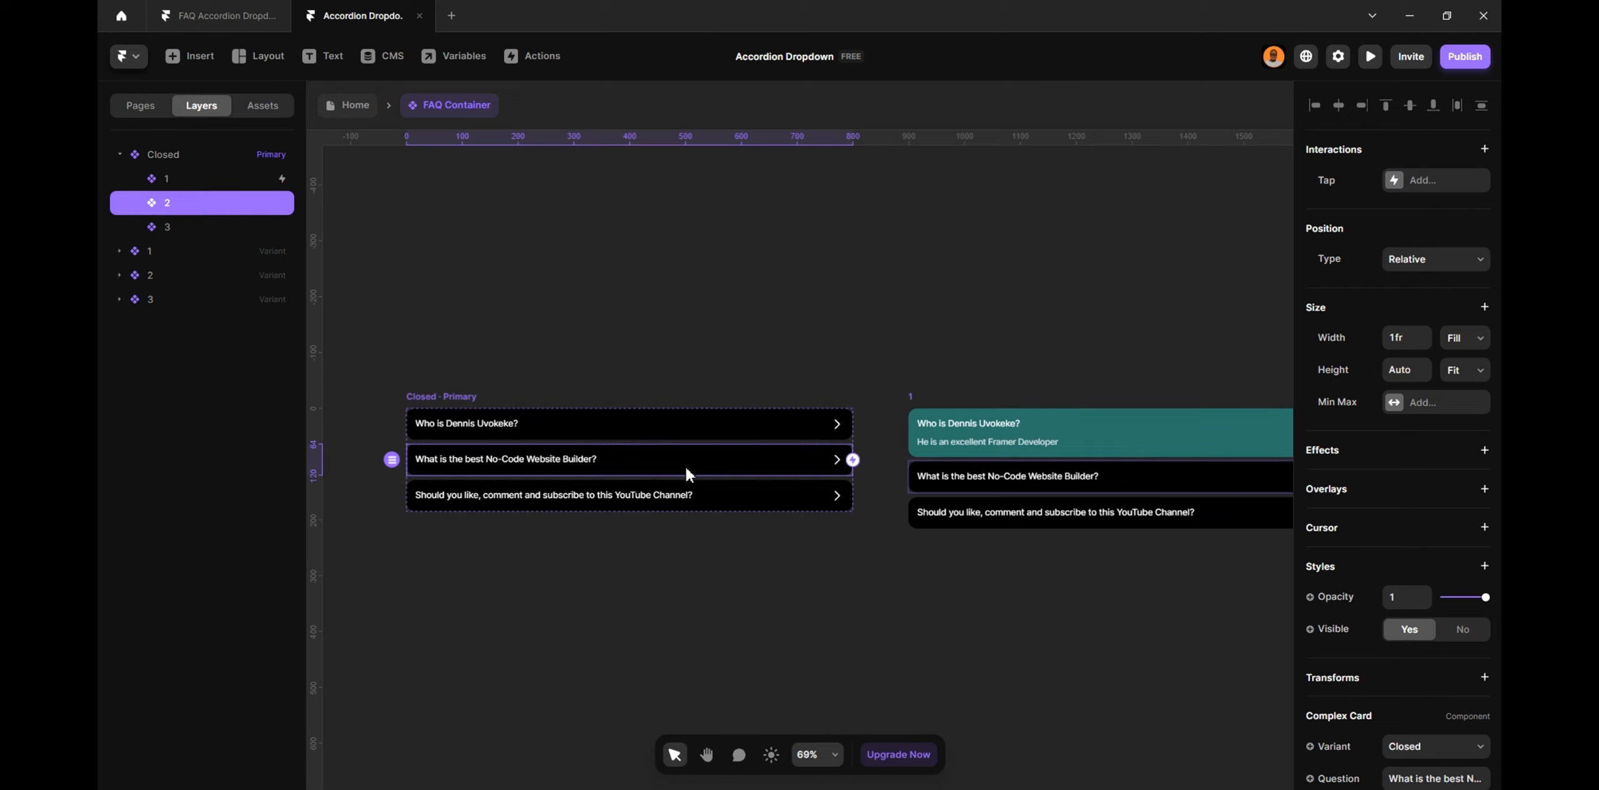
drag(853, 459, 1013, 467)
click(1399, 181)
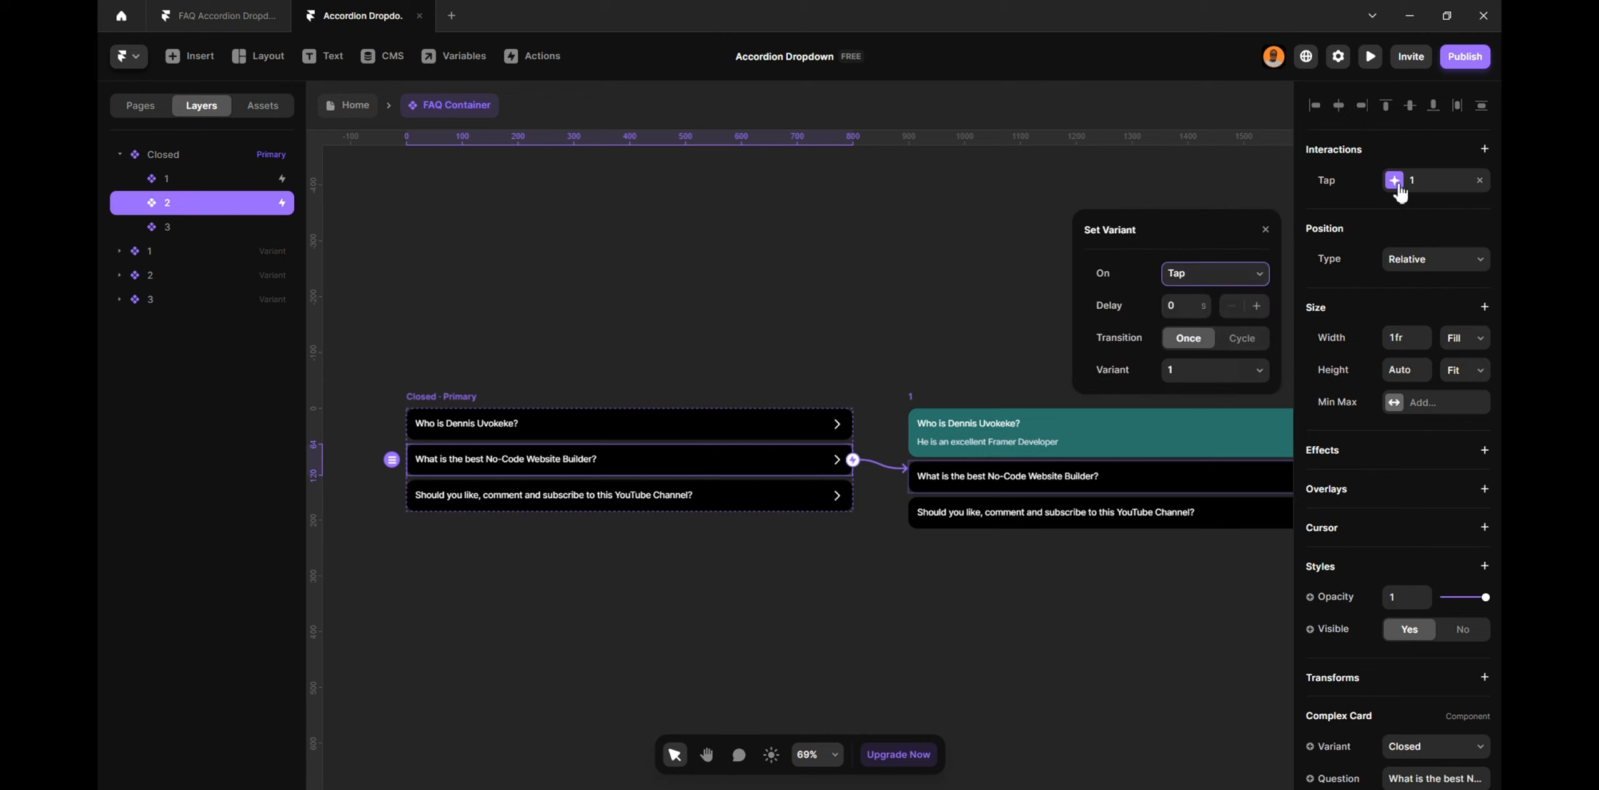
click(1184, 372)
click(1190, 417)
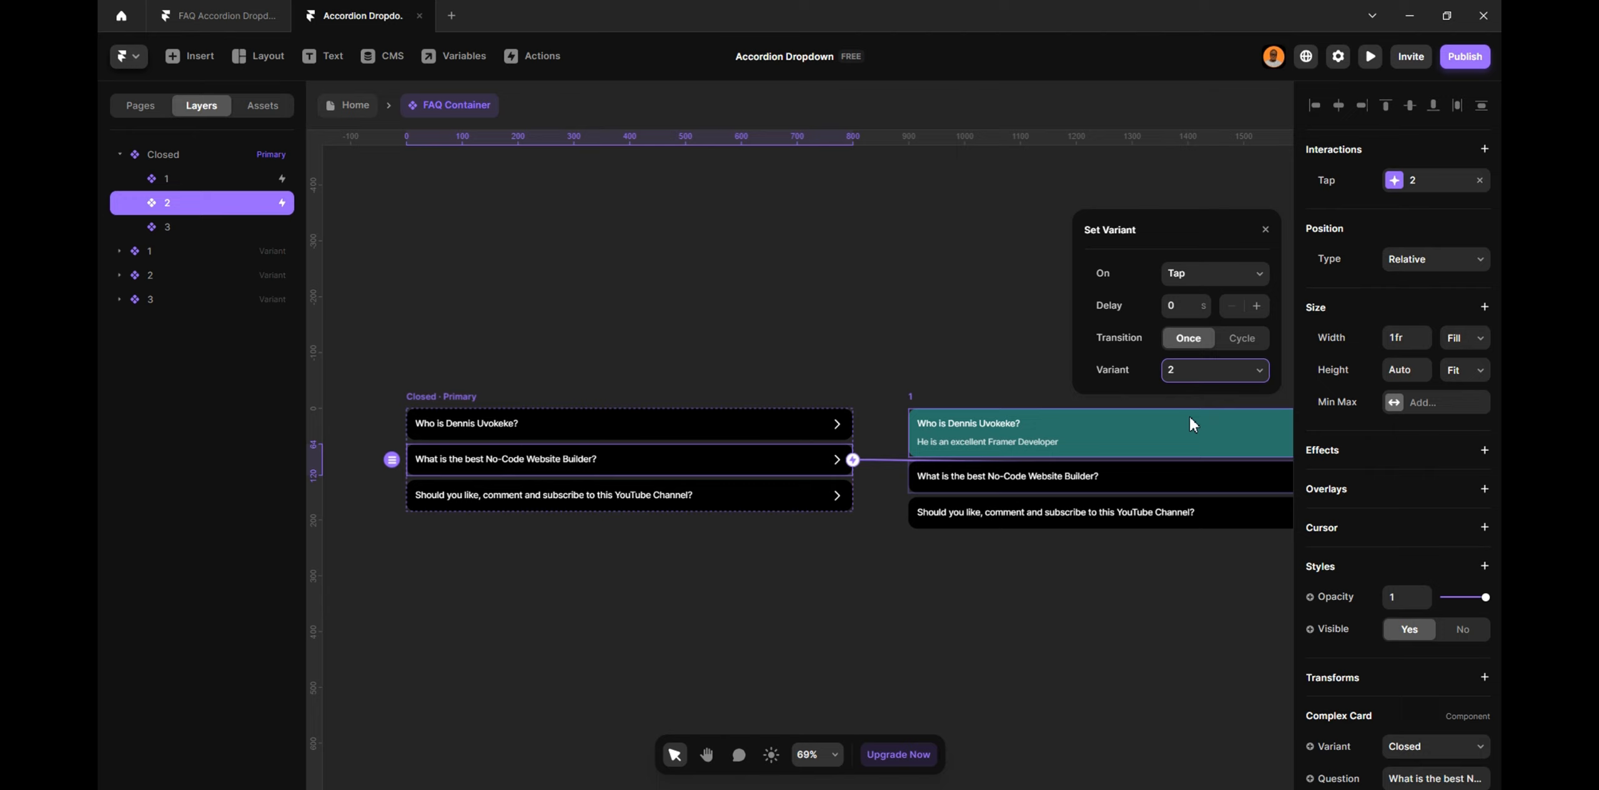
click(886, 364)
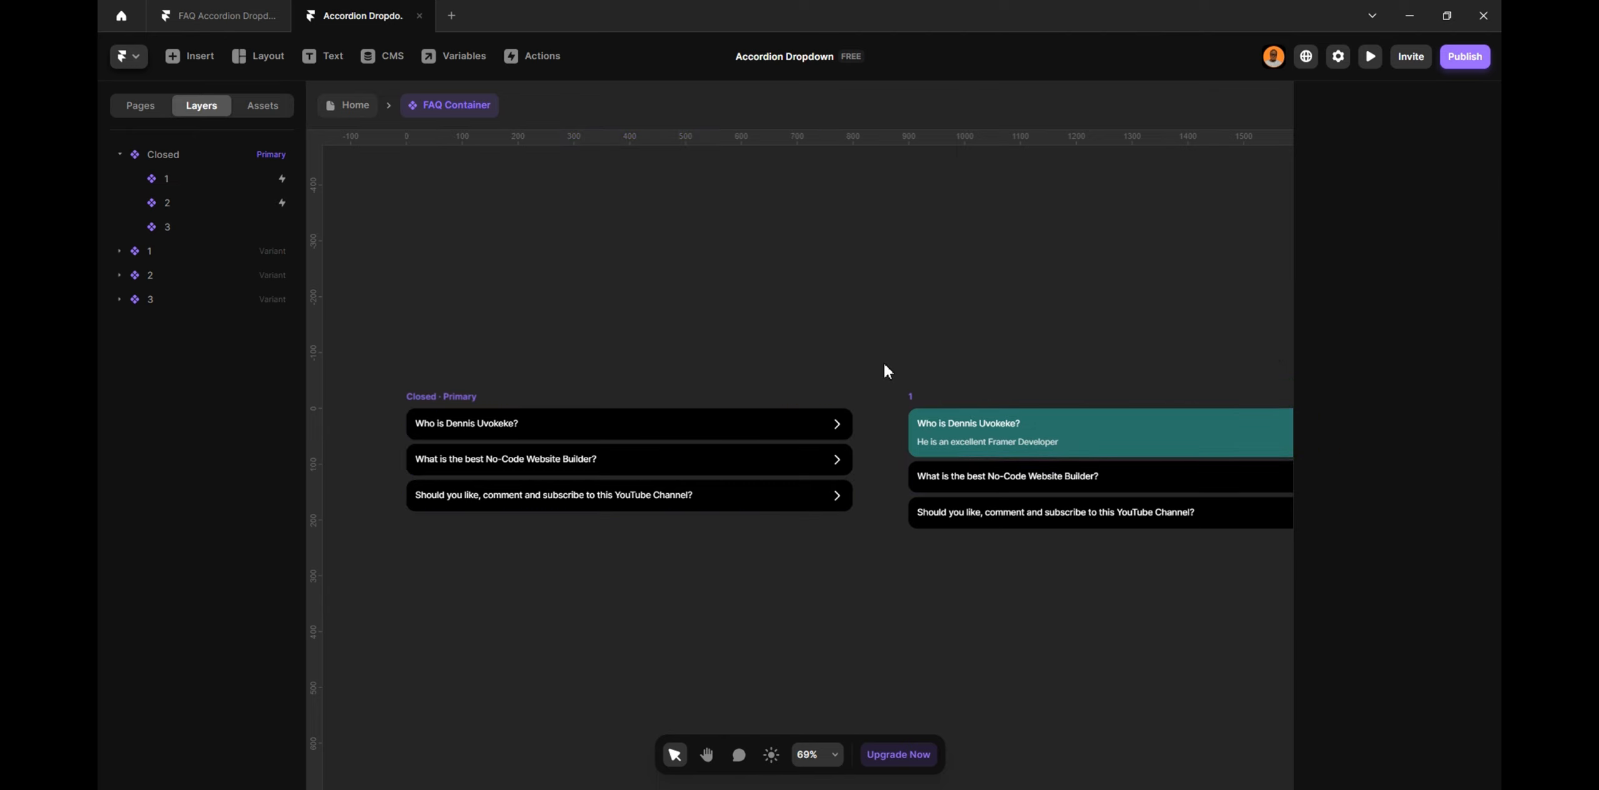
Give the third card in the Closed variant a Tap interaction that switches to variant 3
scroll(884, 362, down, 5)
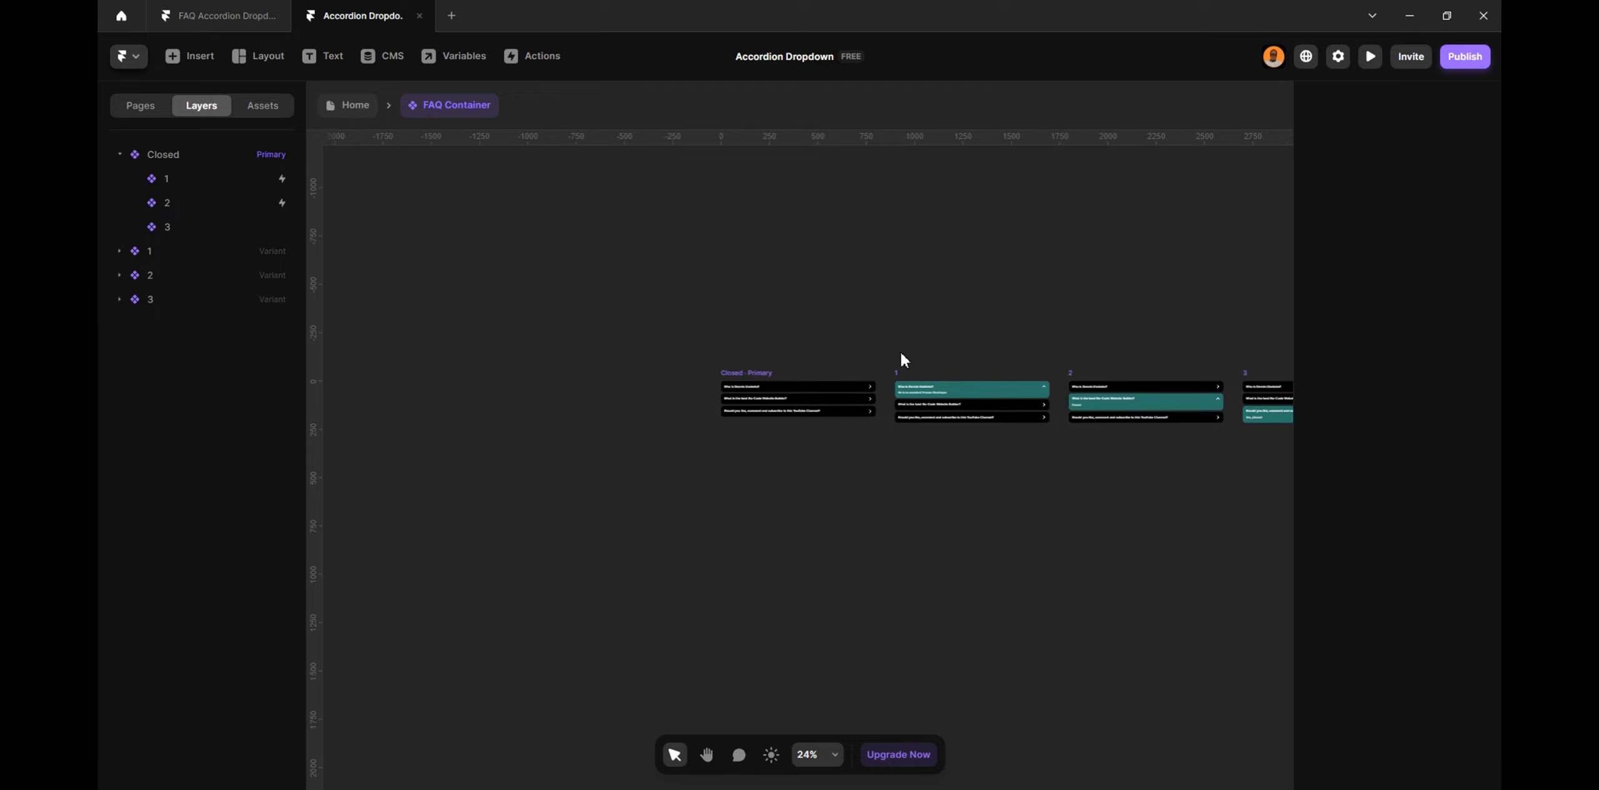
scroll(893, 357, up, 4)
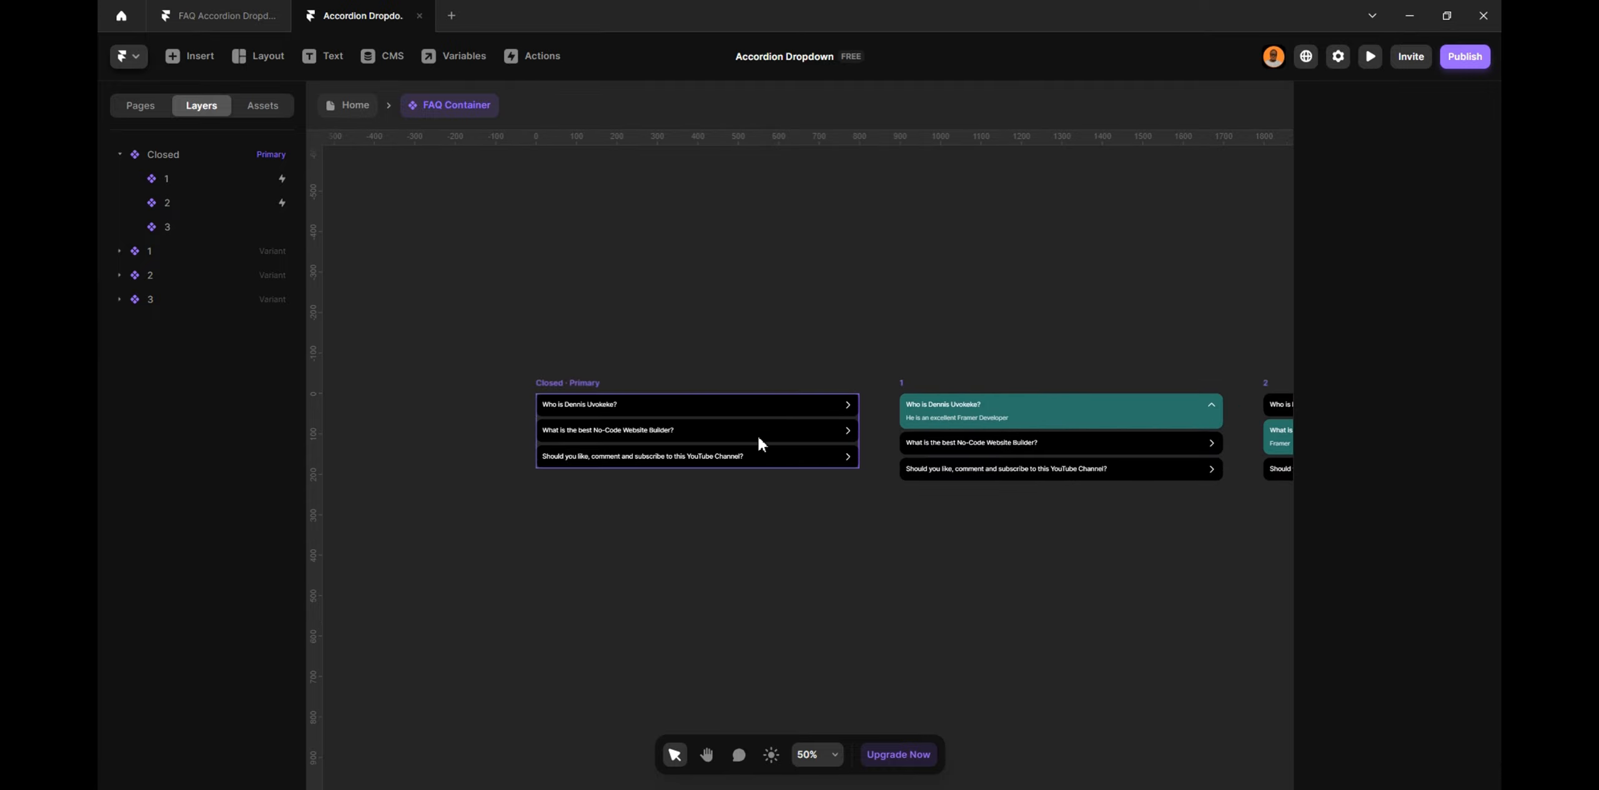
scroll(757, 442, up, 3)
scroll(760, 466, down, 10)
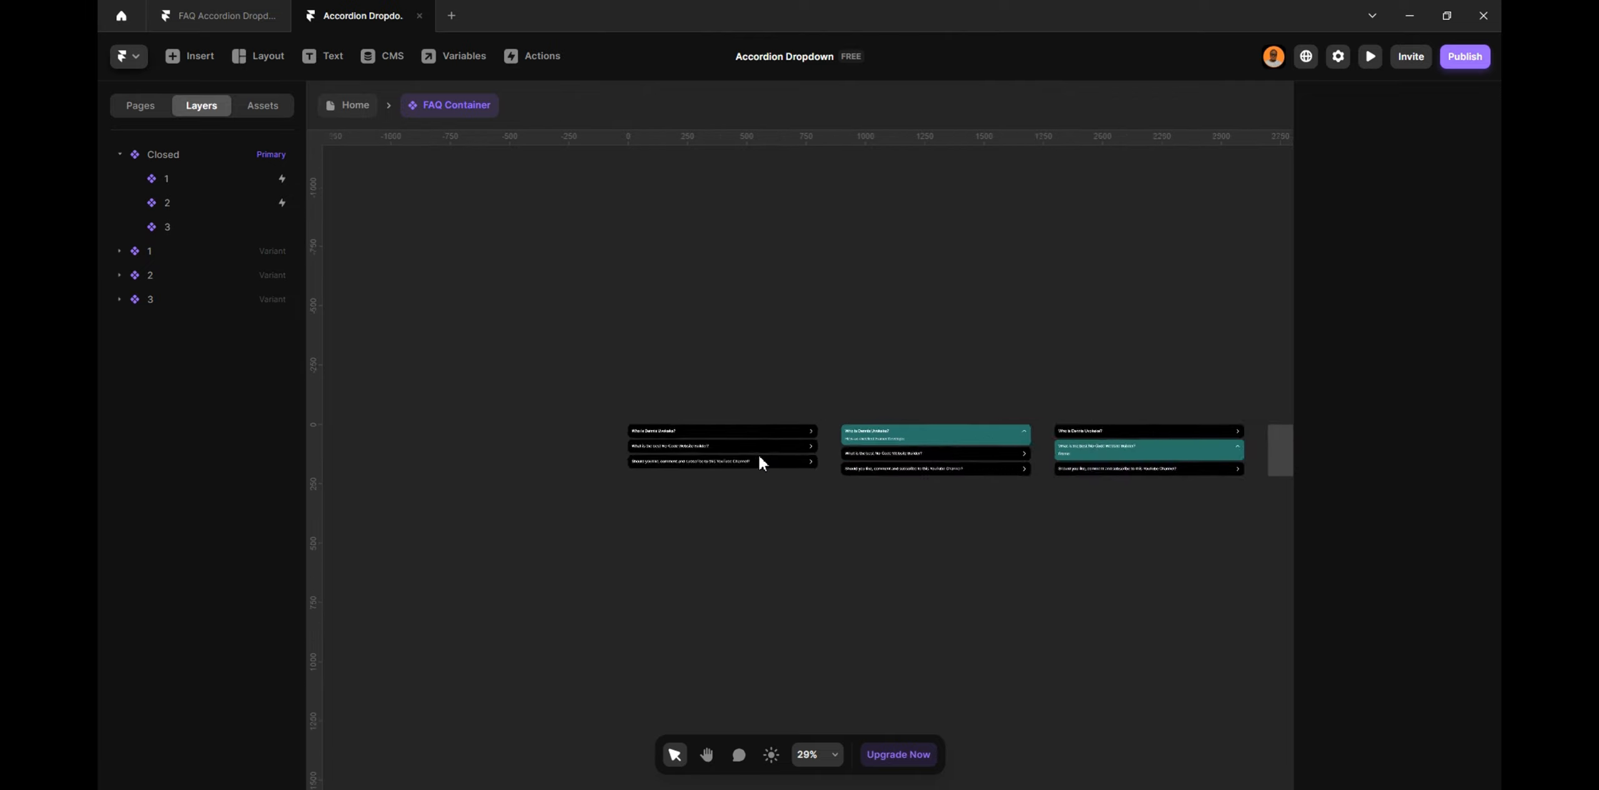
scroll(760, 459, down, 3)
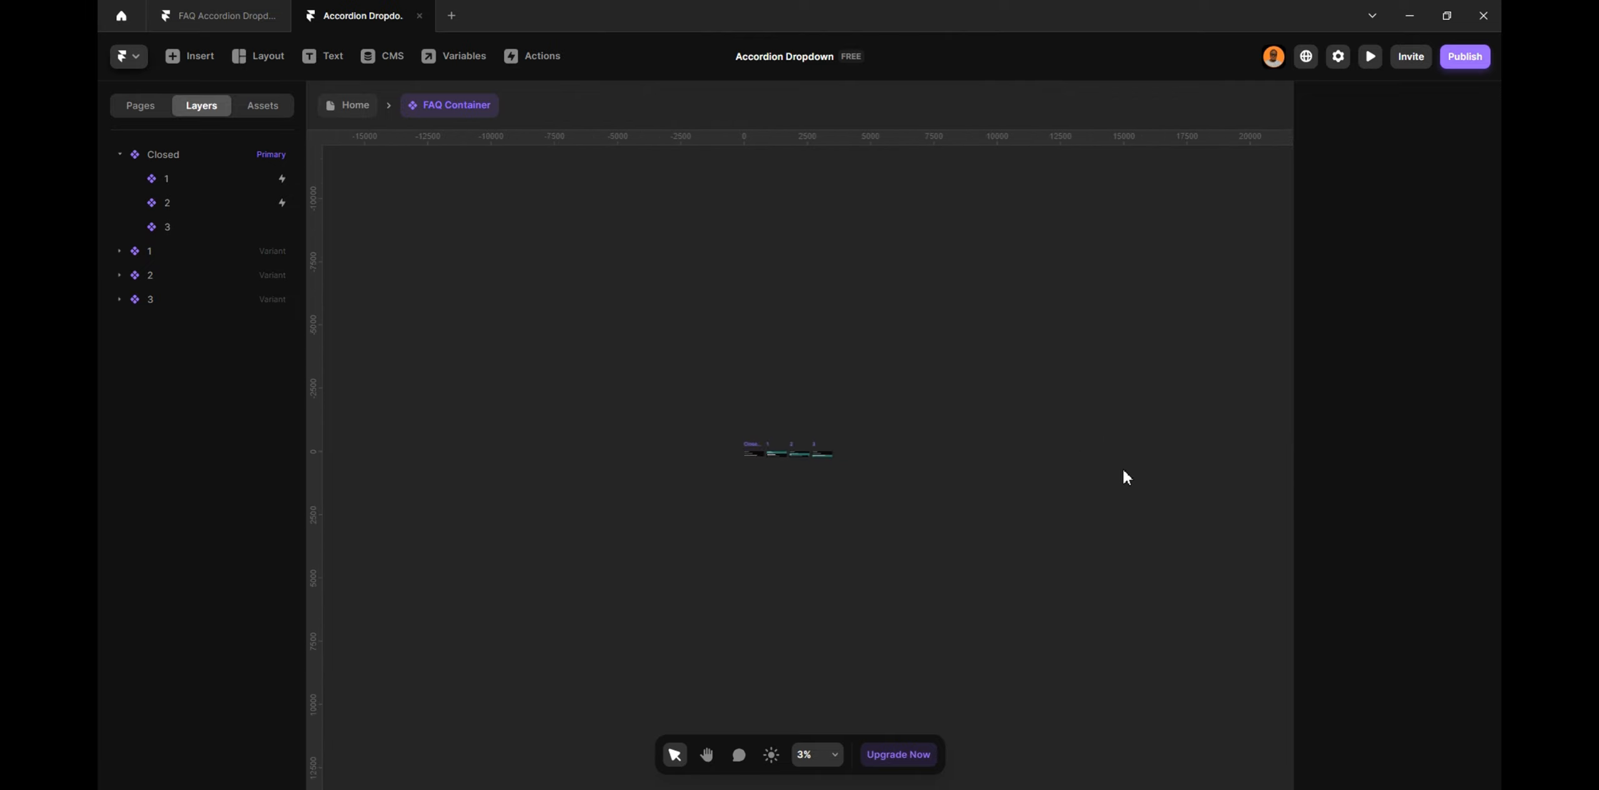
scroll(774, 462, up, 5)
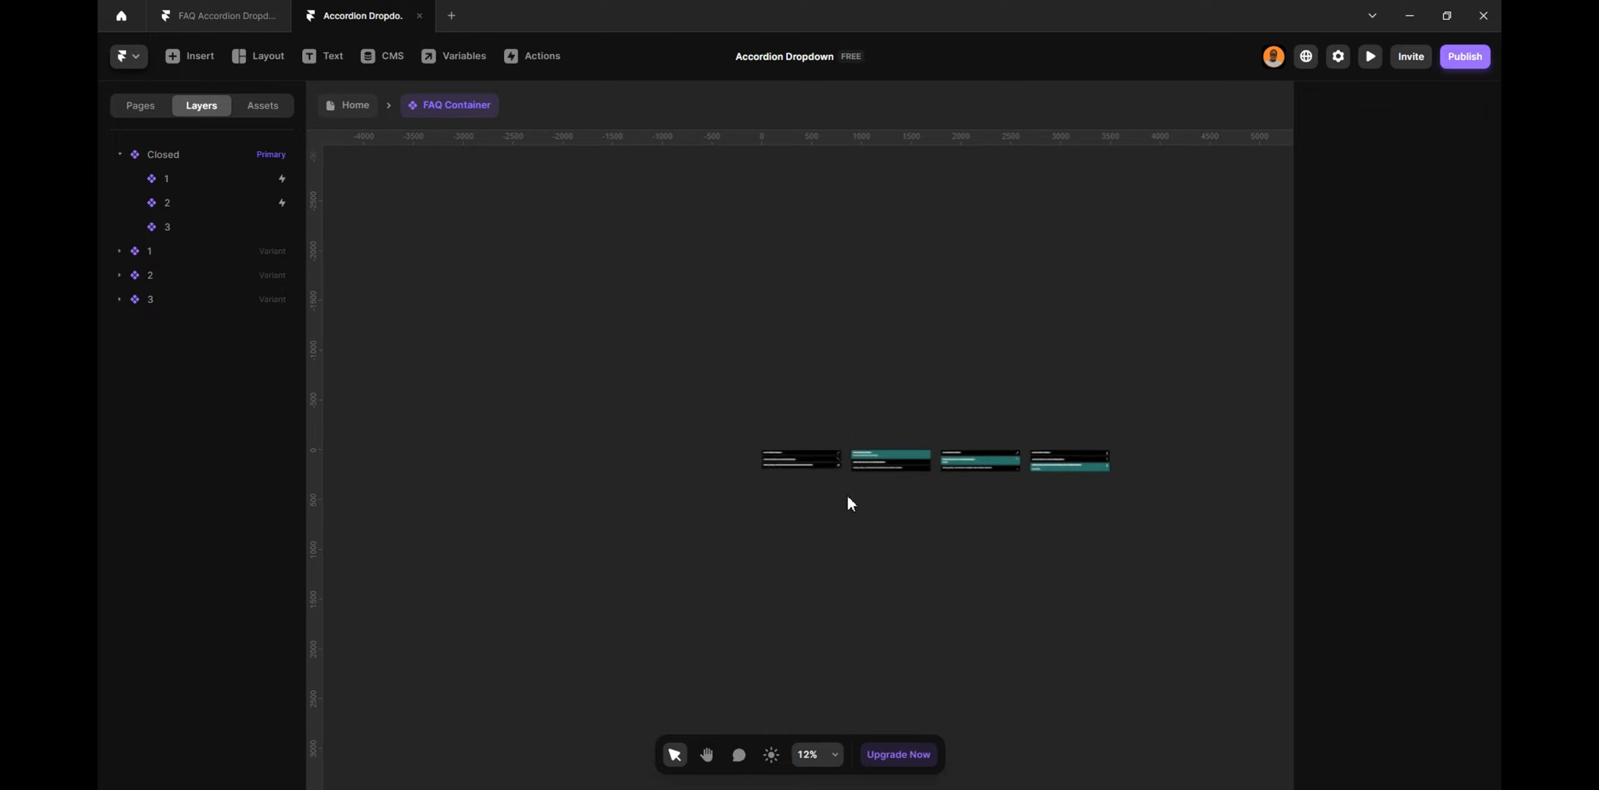
scroll(790, 460, up, 7)
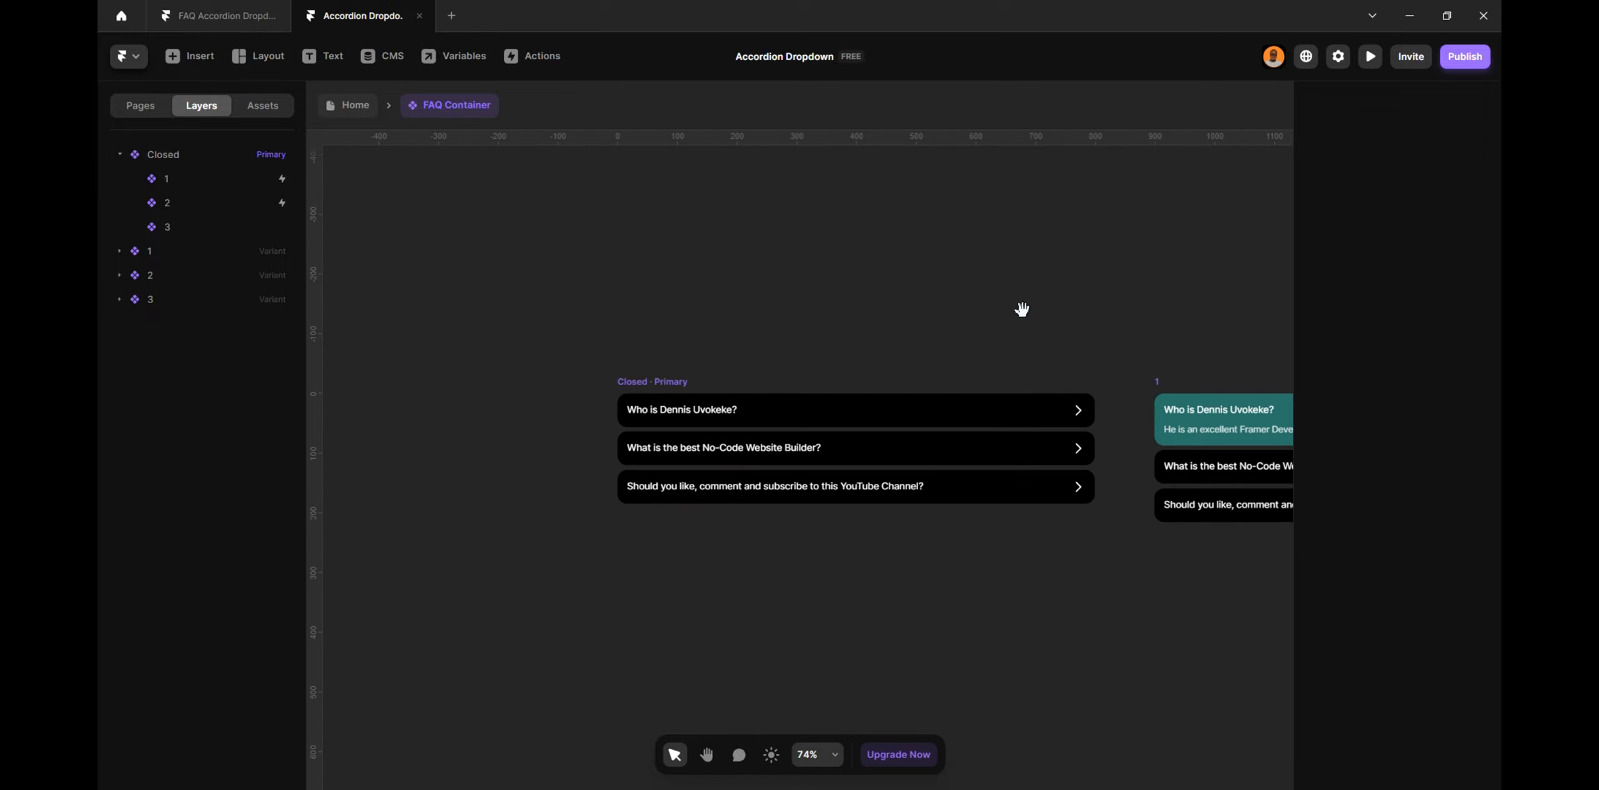
drag(1022, 309, 845, 285)
click(768, 472)
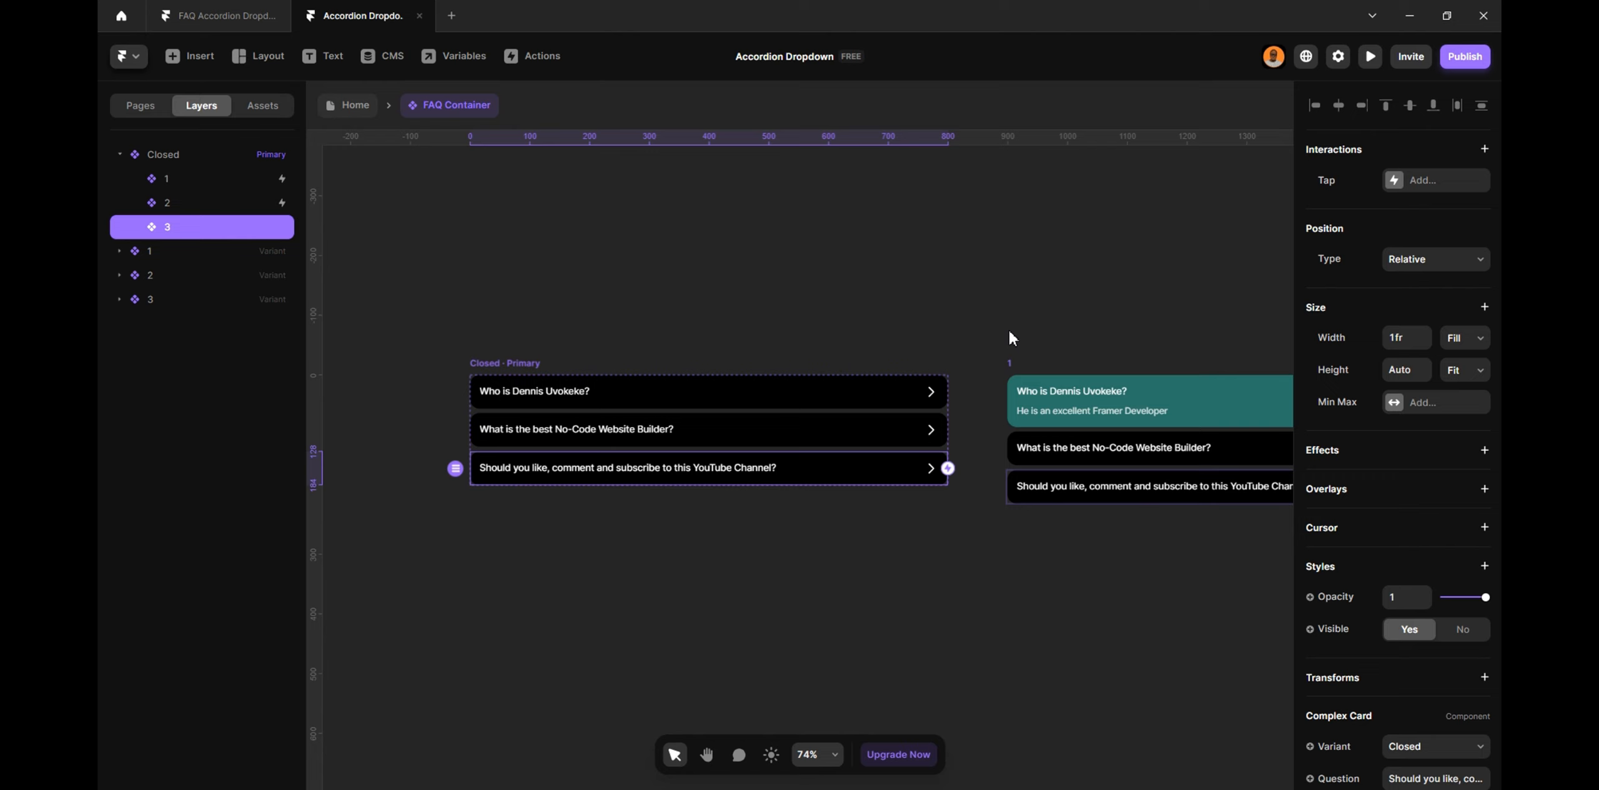
click(1038, 448)
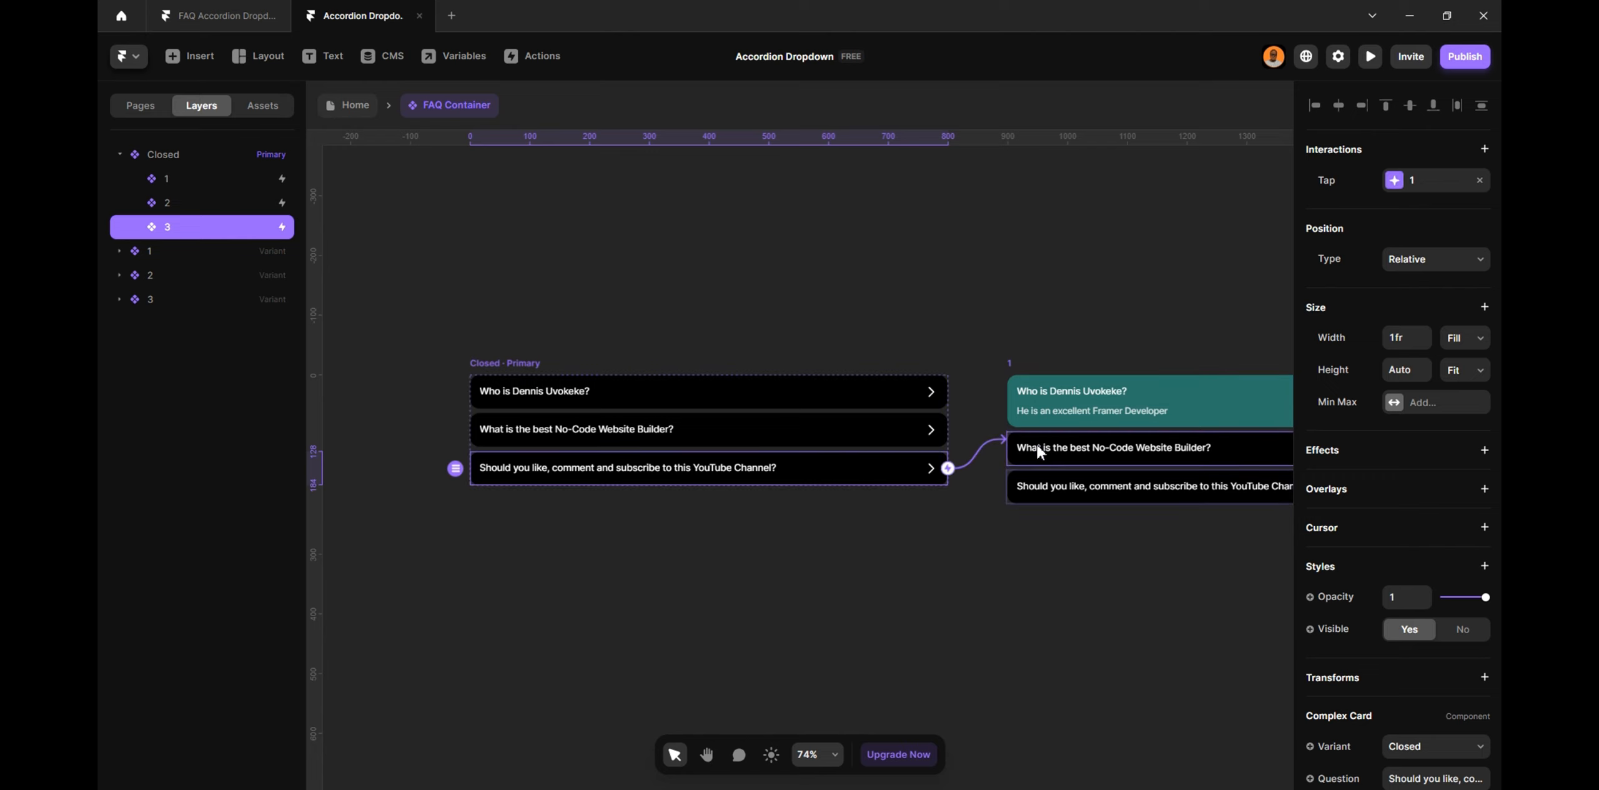
click(1394, 185)
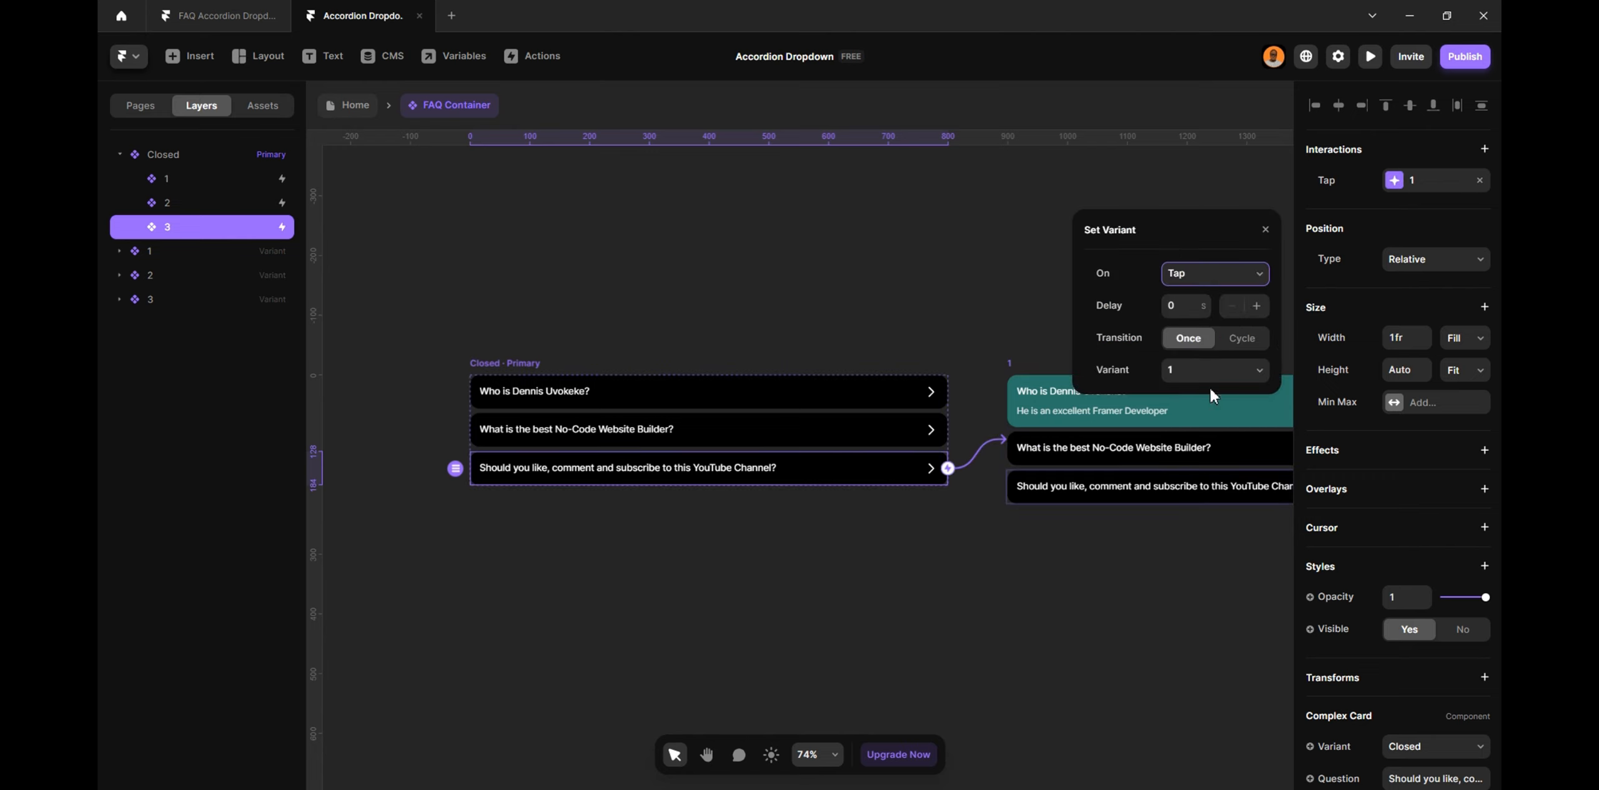
click(1207, 378)
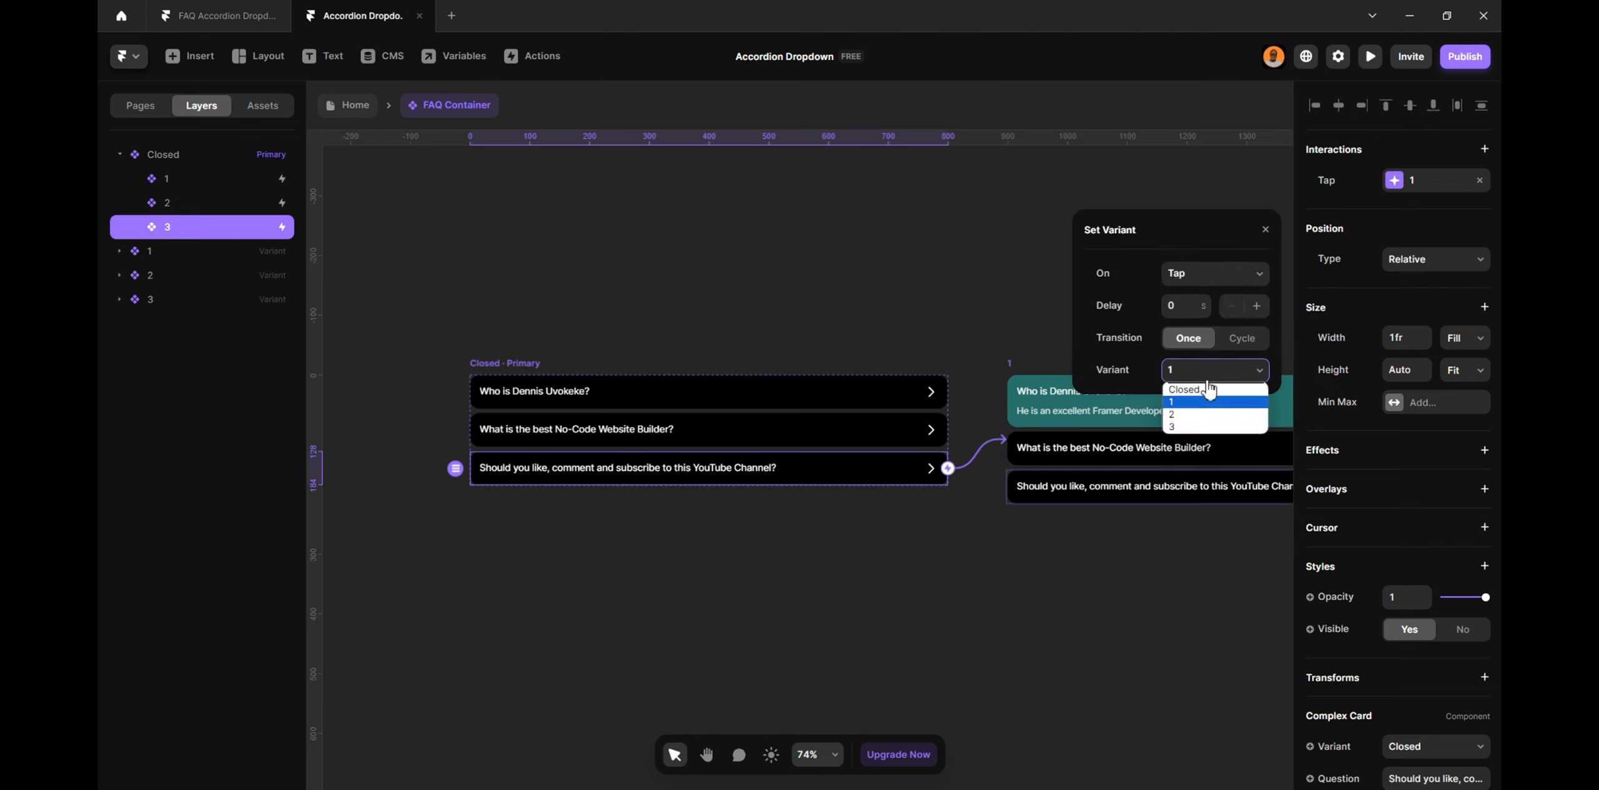
click(1202, 426)
click(947, 310)
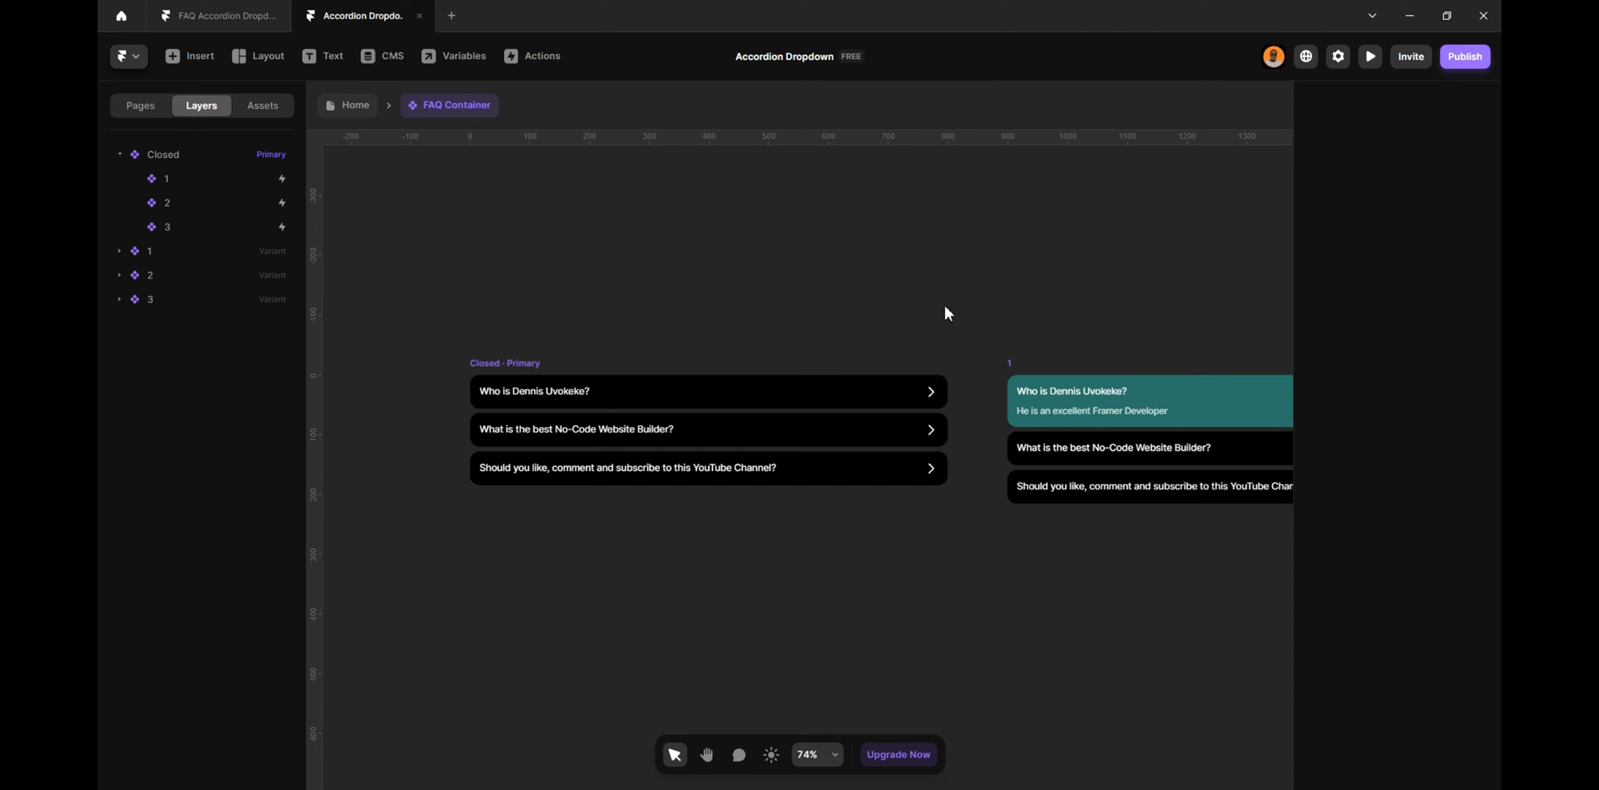
click(841, 462)
click(1039, 268)
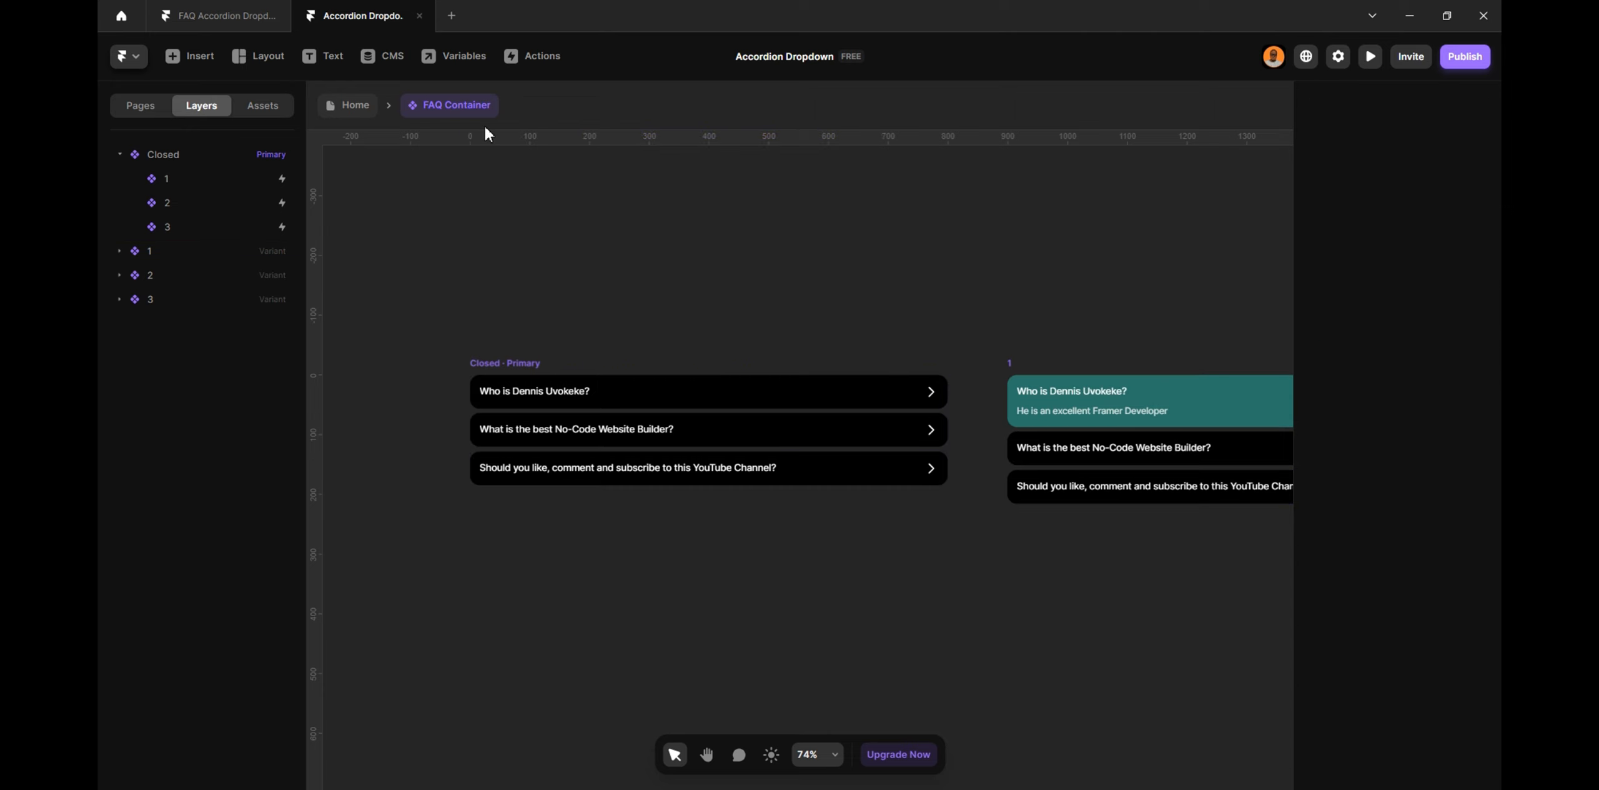
Return to the Home page and preview its Complex Accordion Dropdown section
click(358, 116)
click(1371, 56)
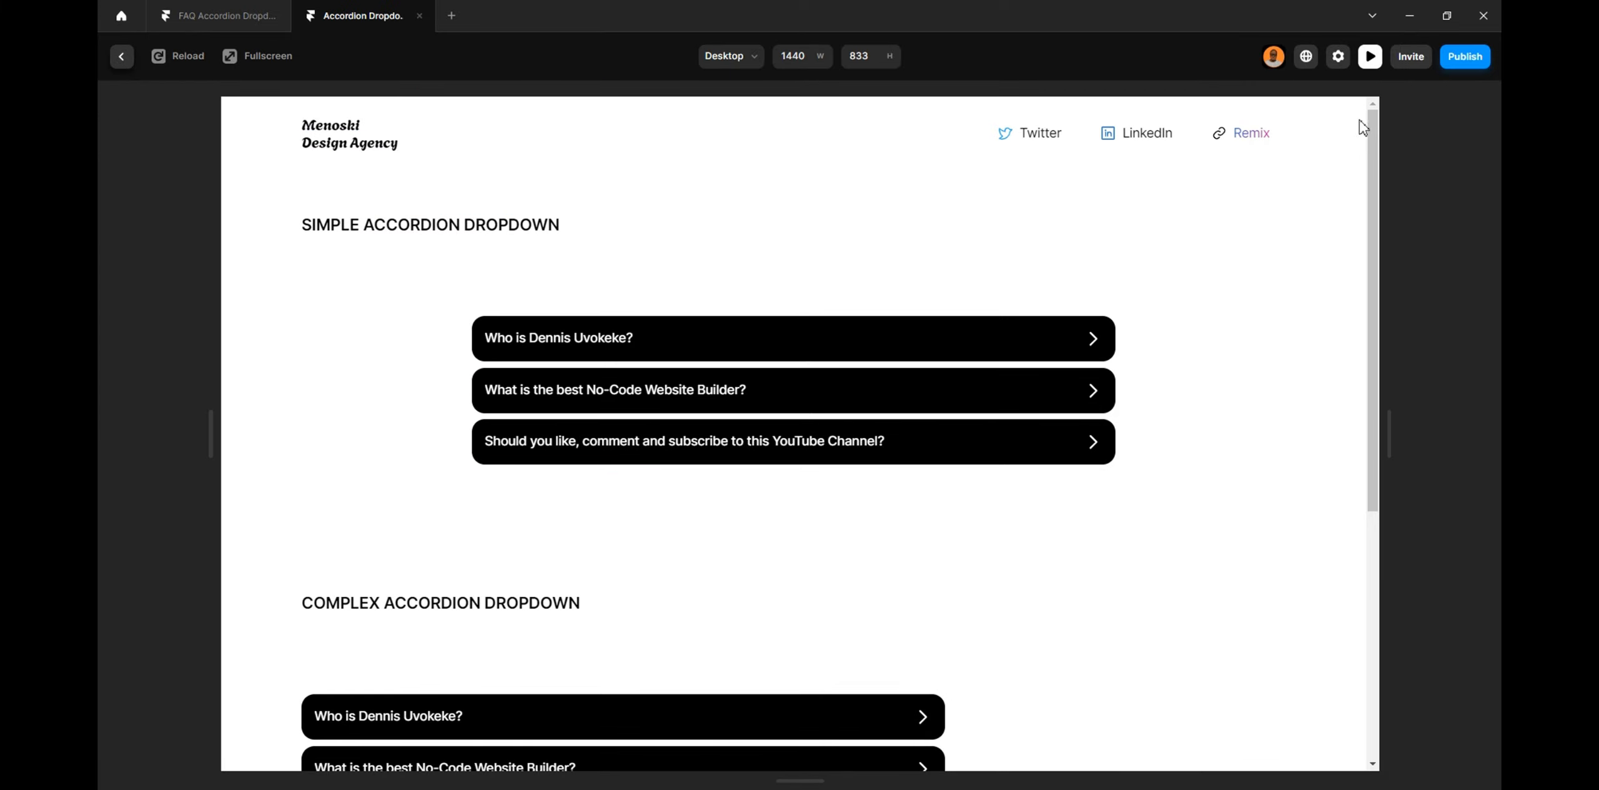
scroll(932, 235, down, 5)
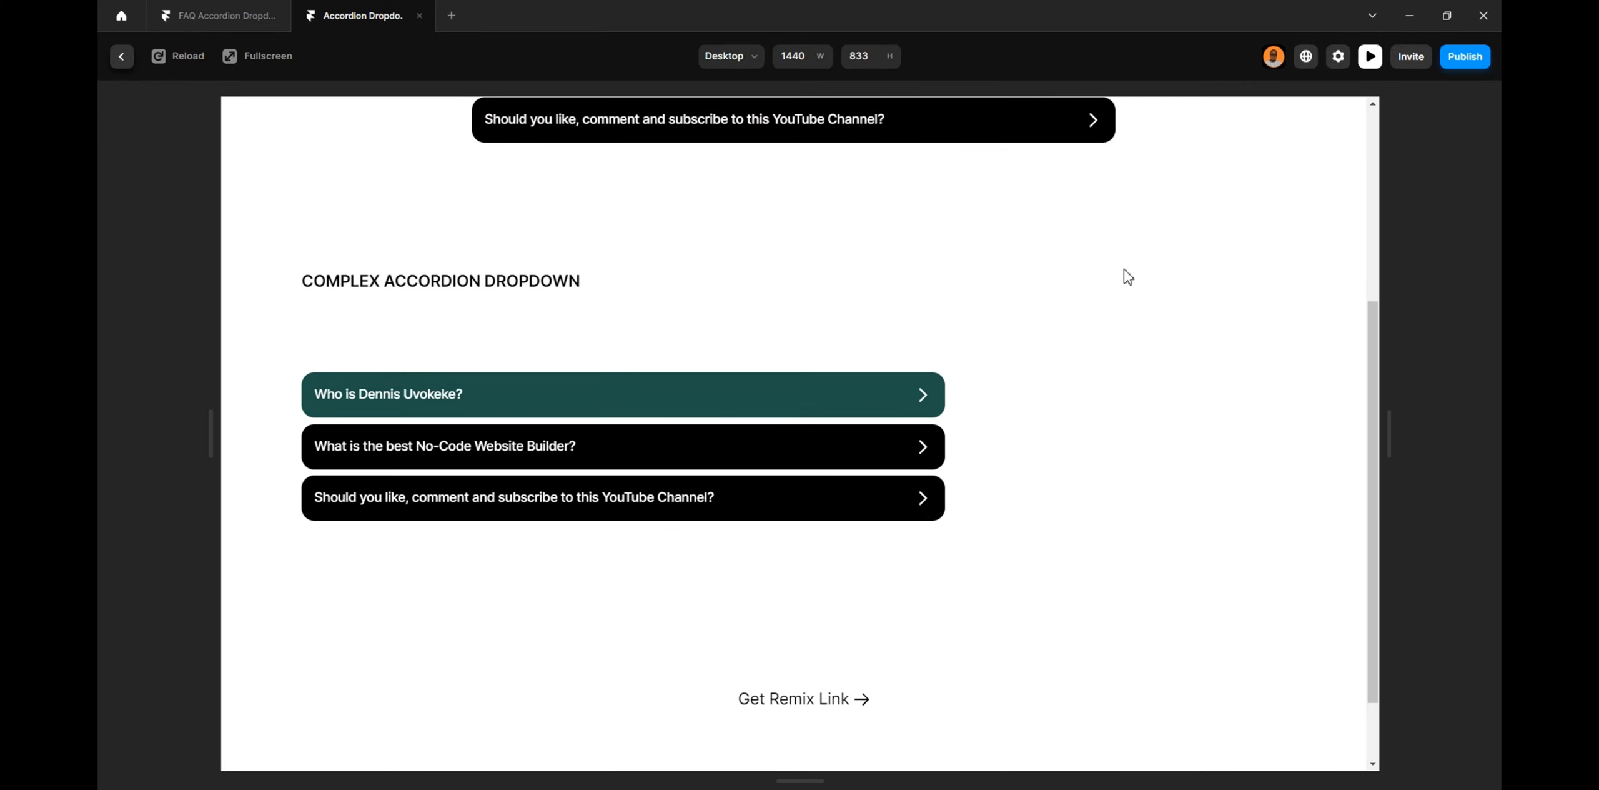
click(122, 57)
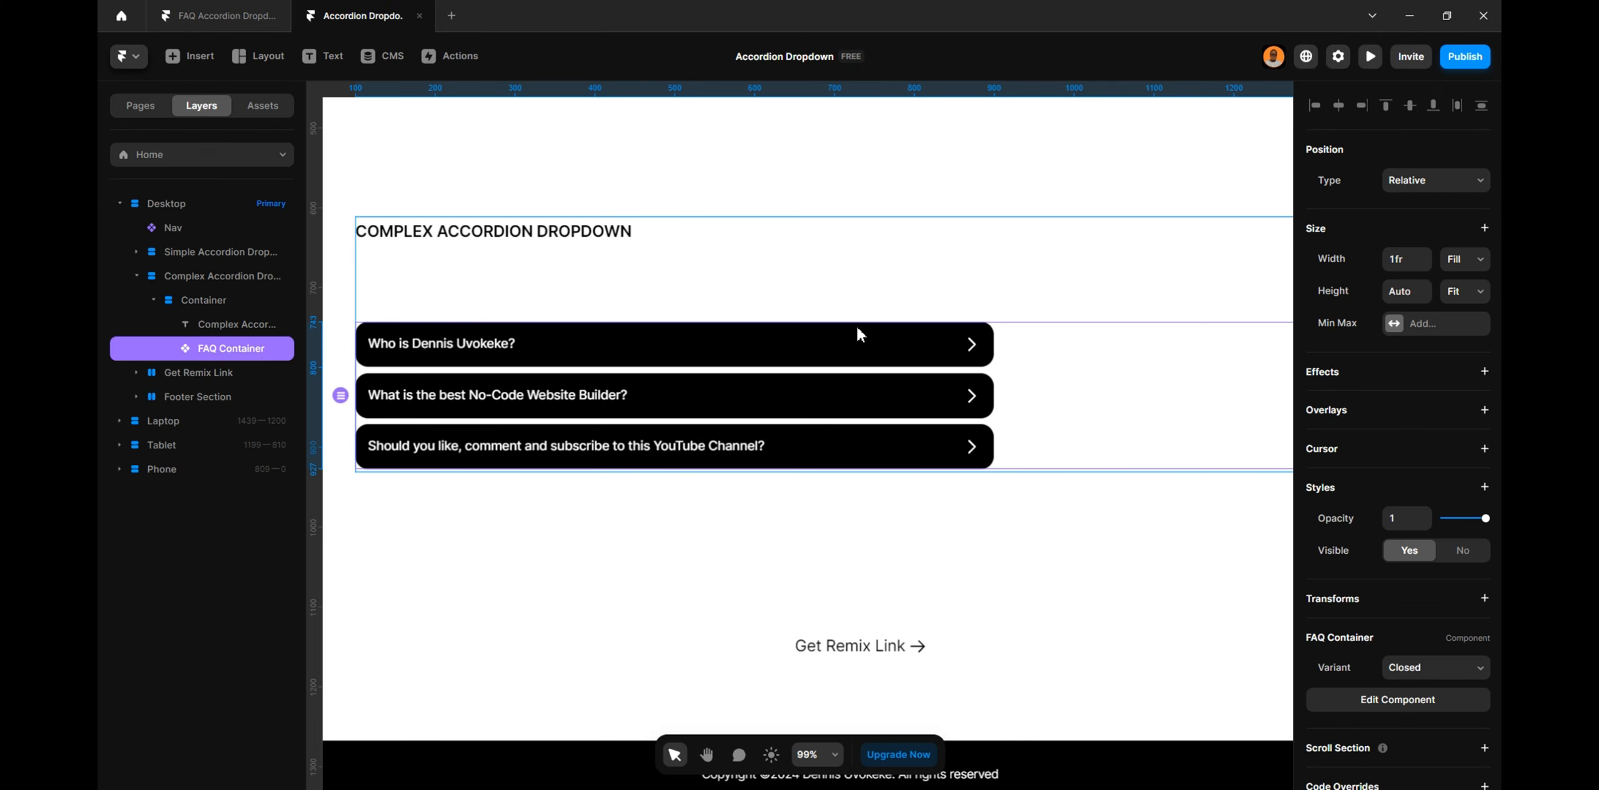
Add a fixed max width of 800 to the FAQ Container on the Home page
scroll(1128, 372, down, 3)
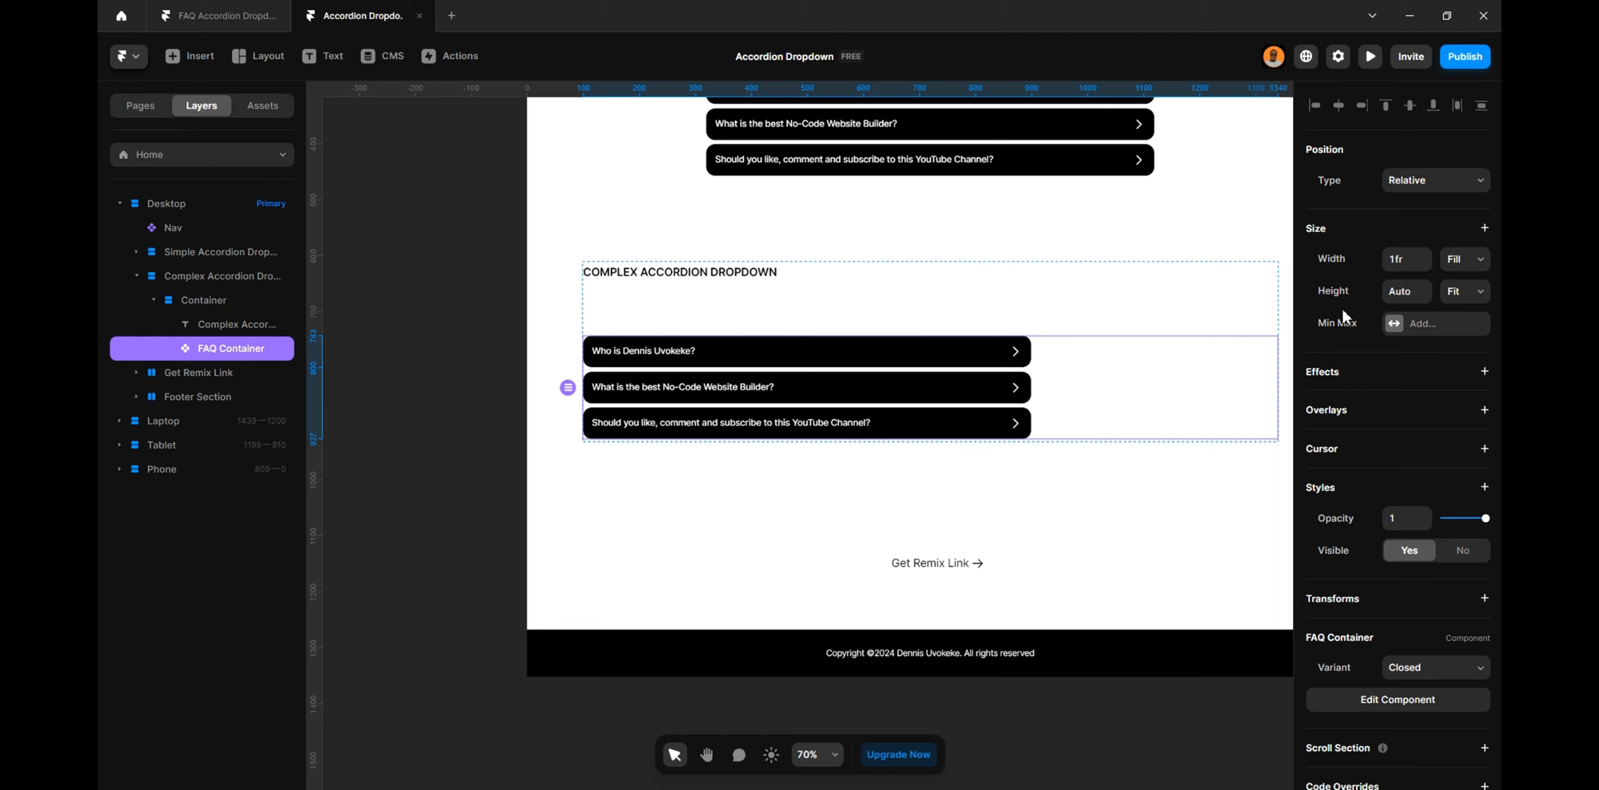
click(1484, 228)
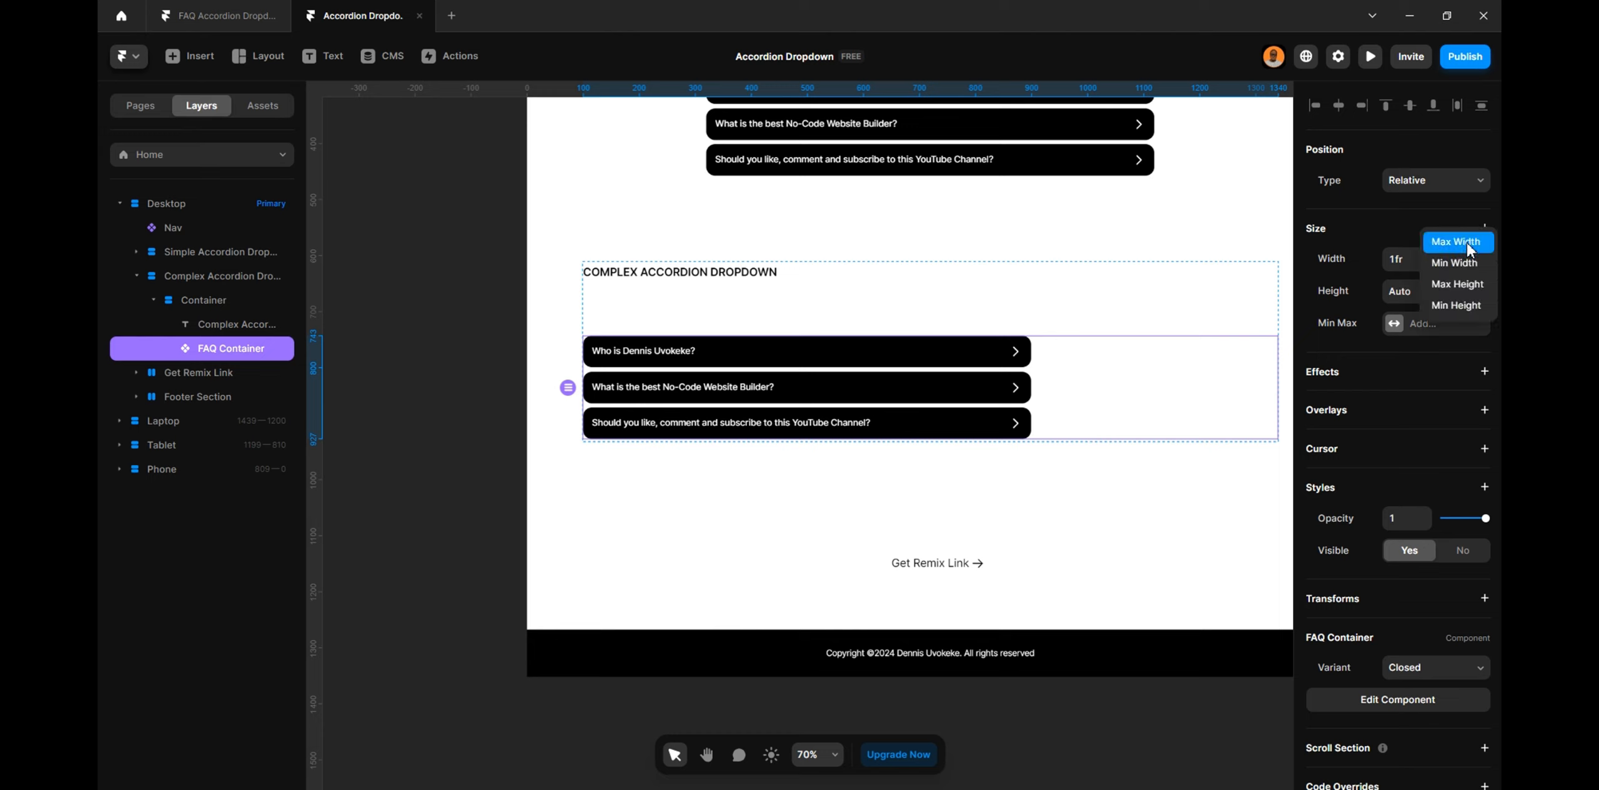
click(1467, 242)
click(1448, 341)
click(1465, 355)
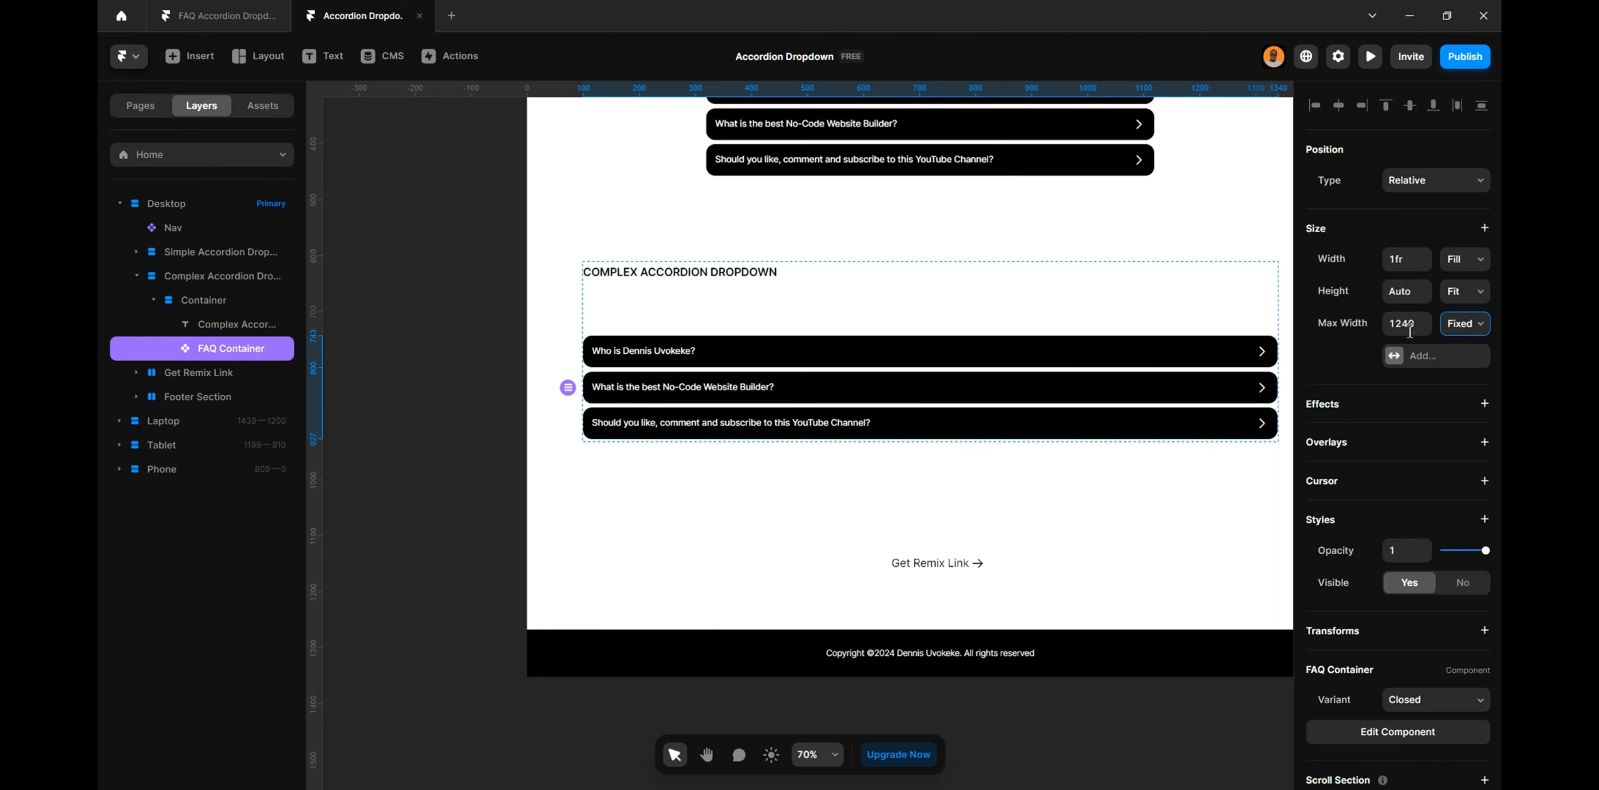
click(1408, 324)
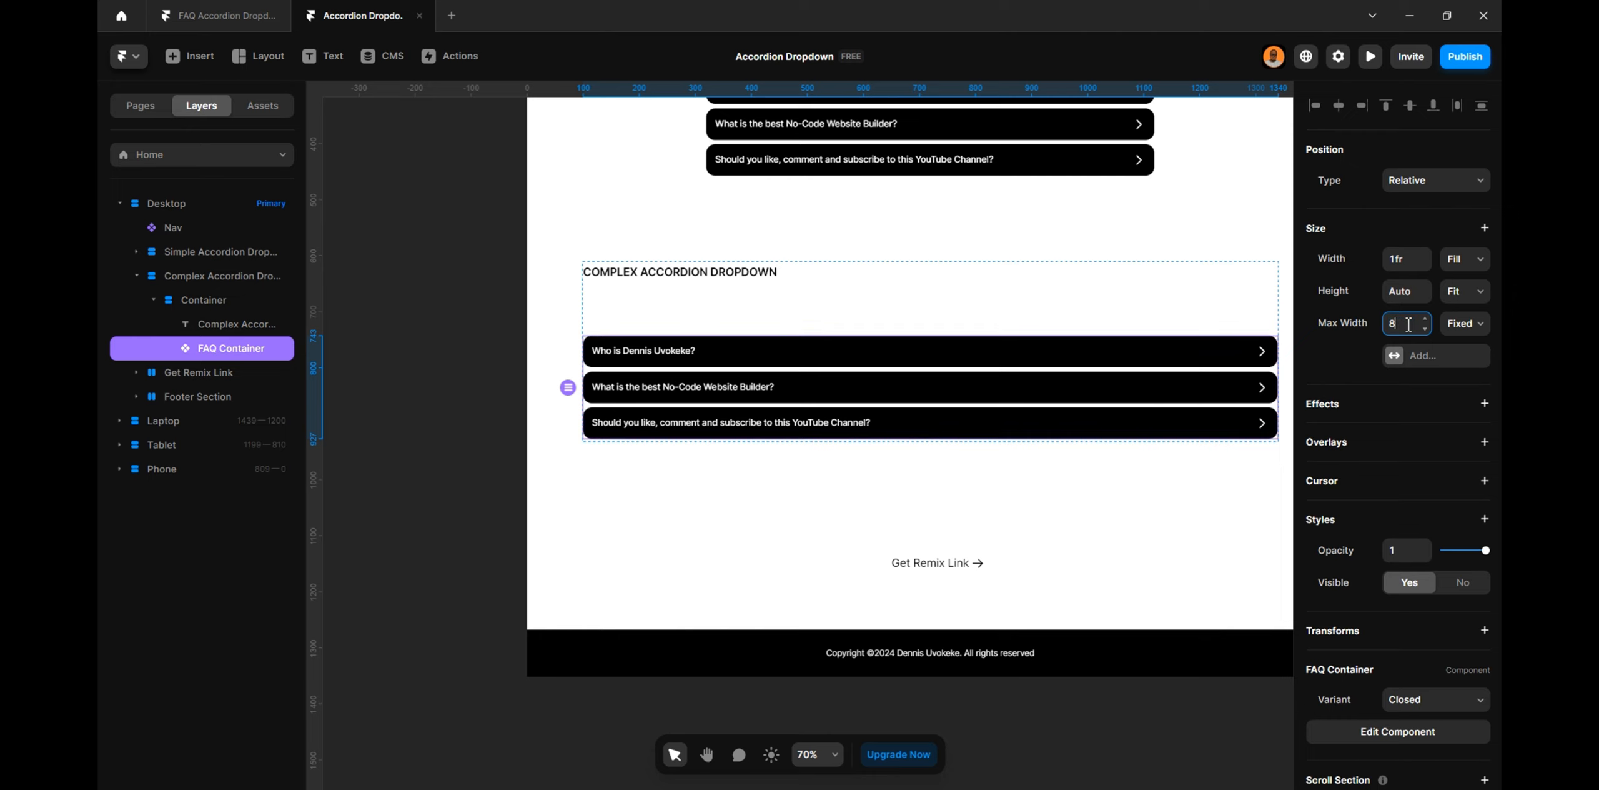
text(800)
key(Return)
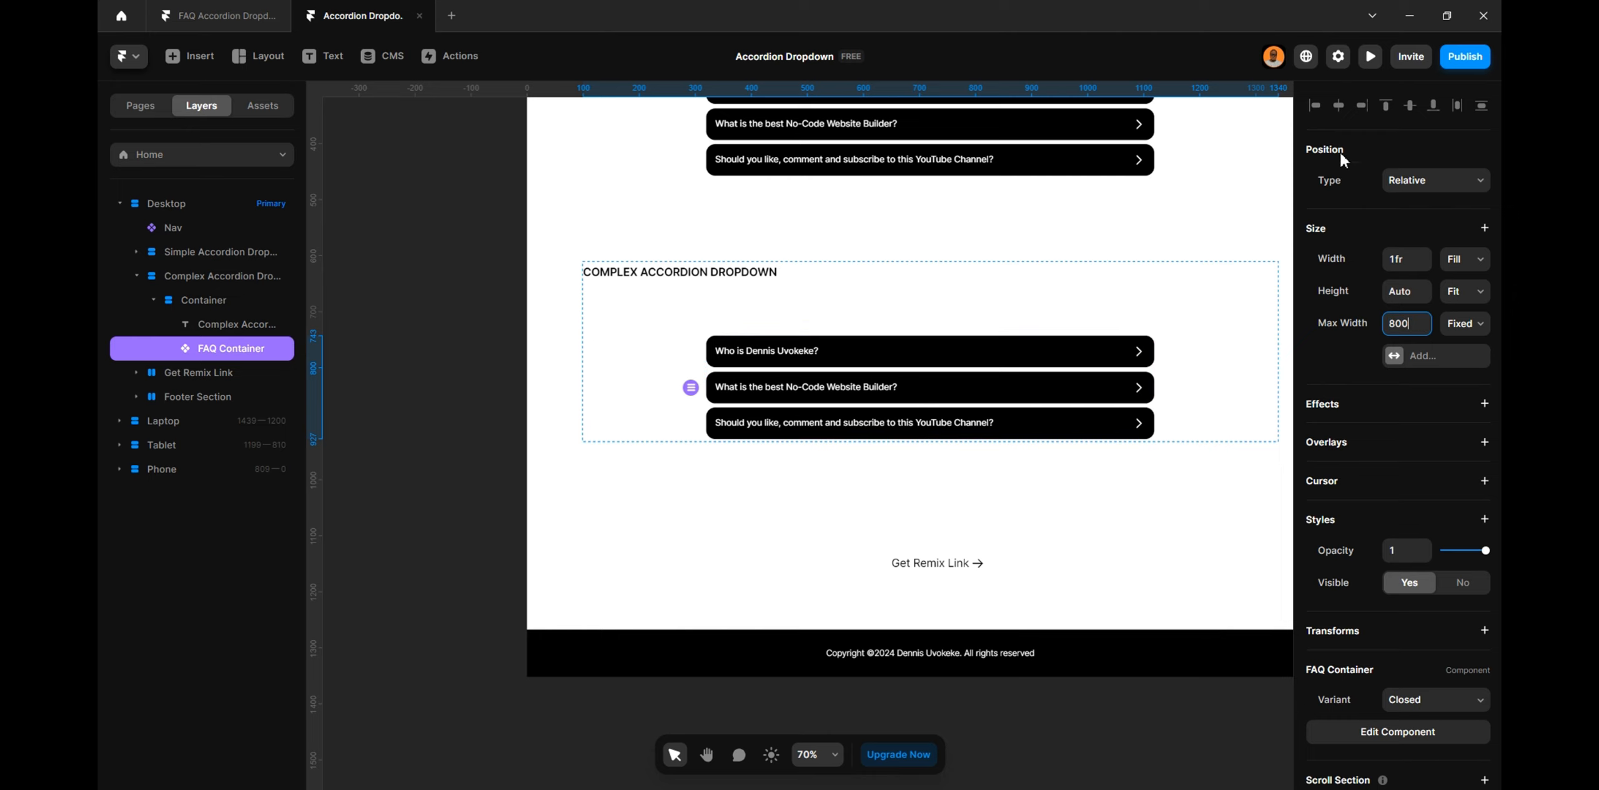
Preview the page and test the complex accordion by opening its three questions repeatedly in different orders
click(1372, 55)
scroll(943, 219, down, 5)
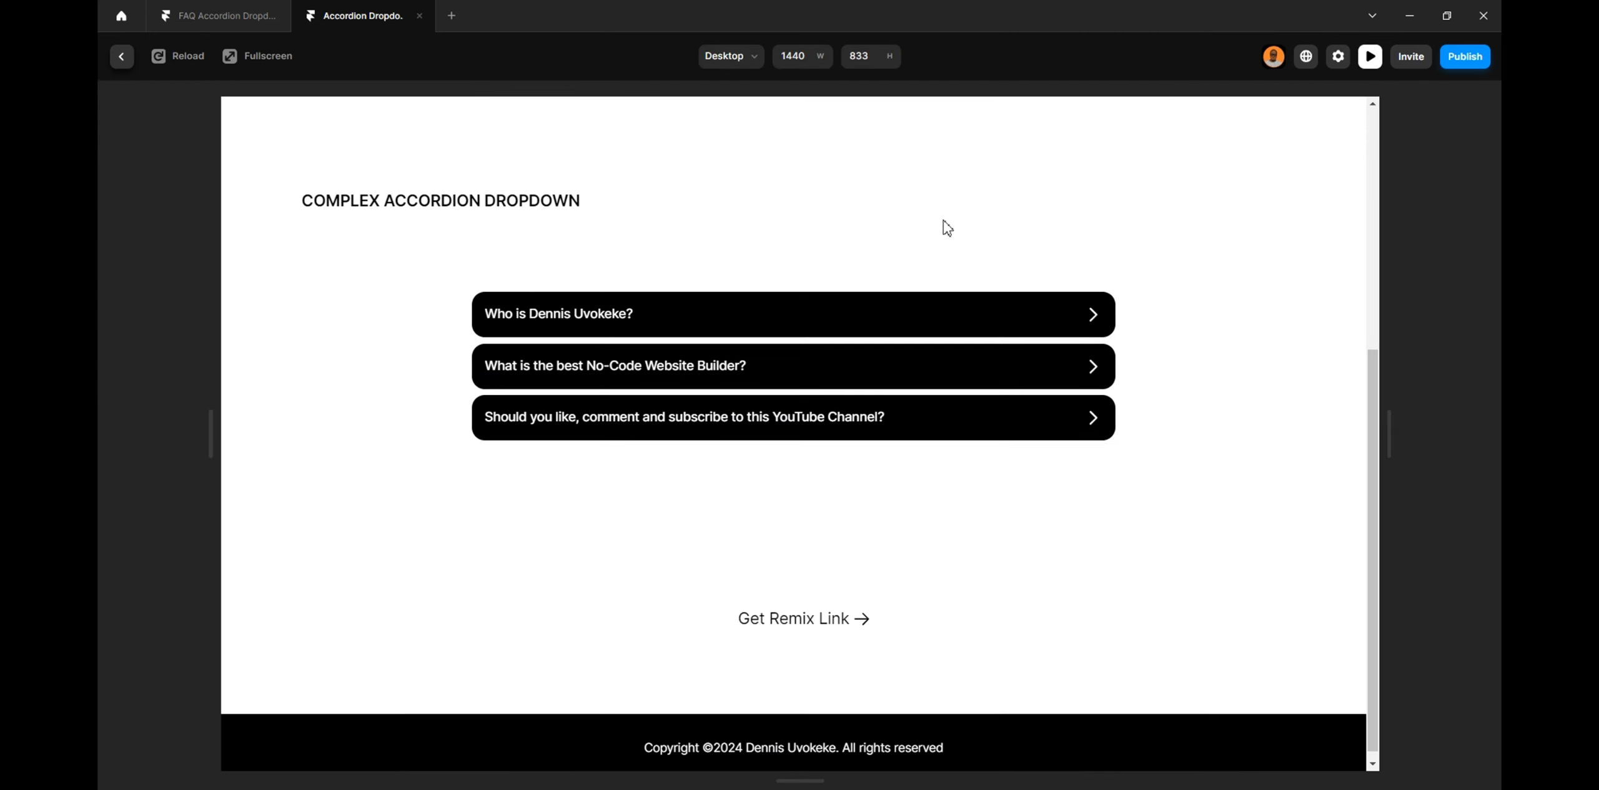
click(831, 319)
click(798, 393)
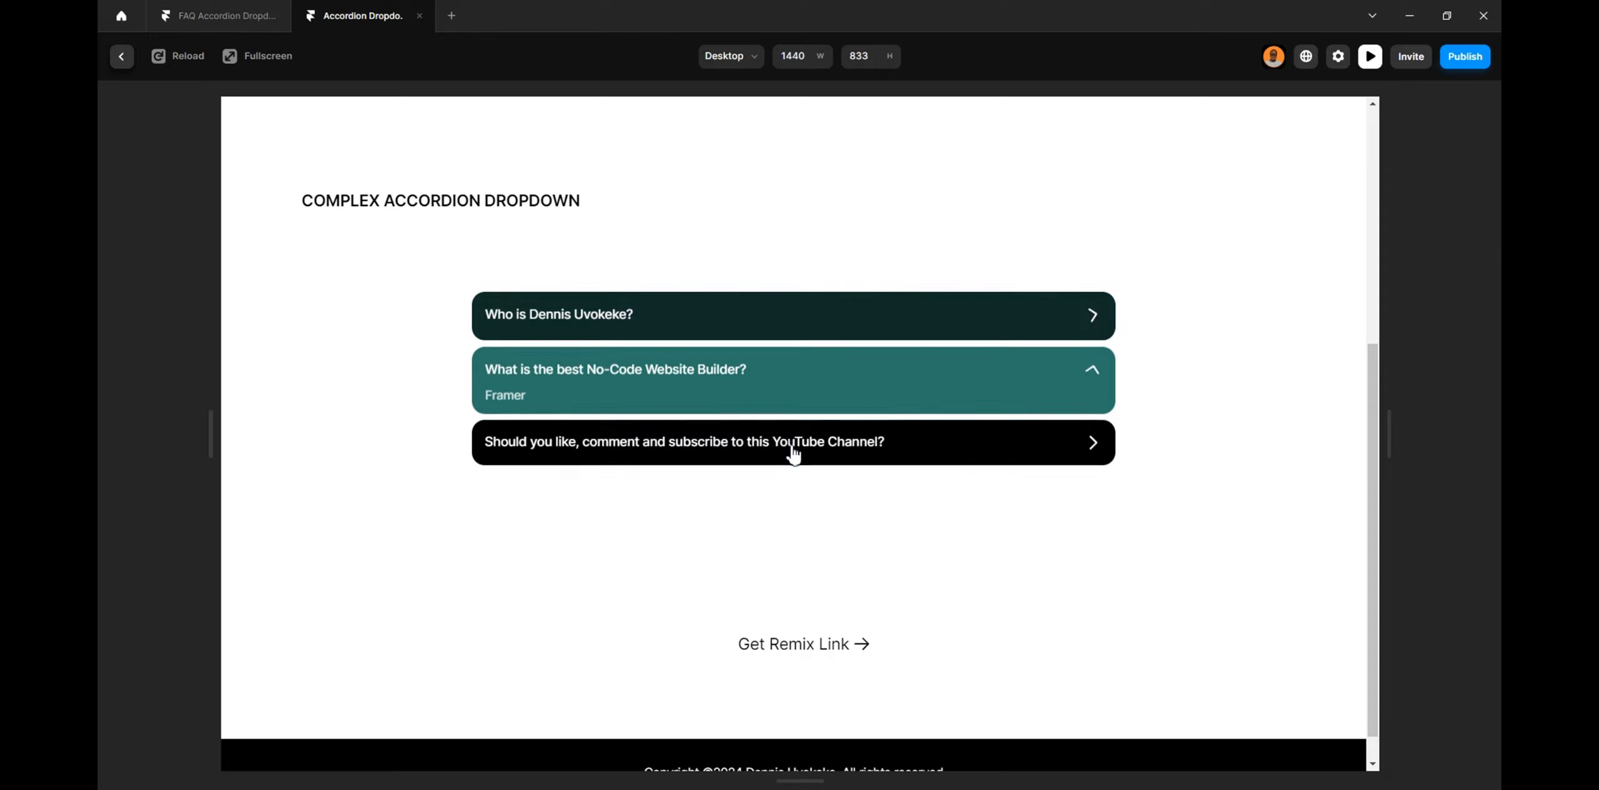
click(794, 456)
click(746, 375)
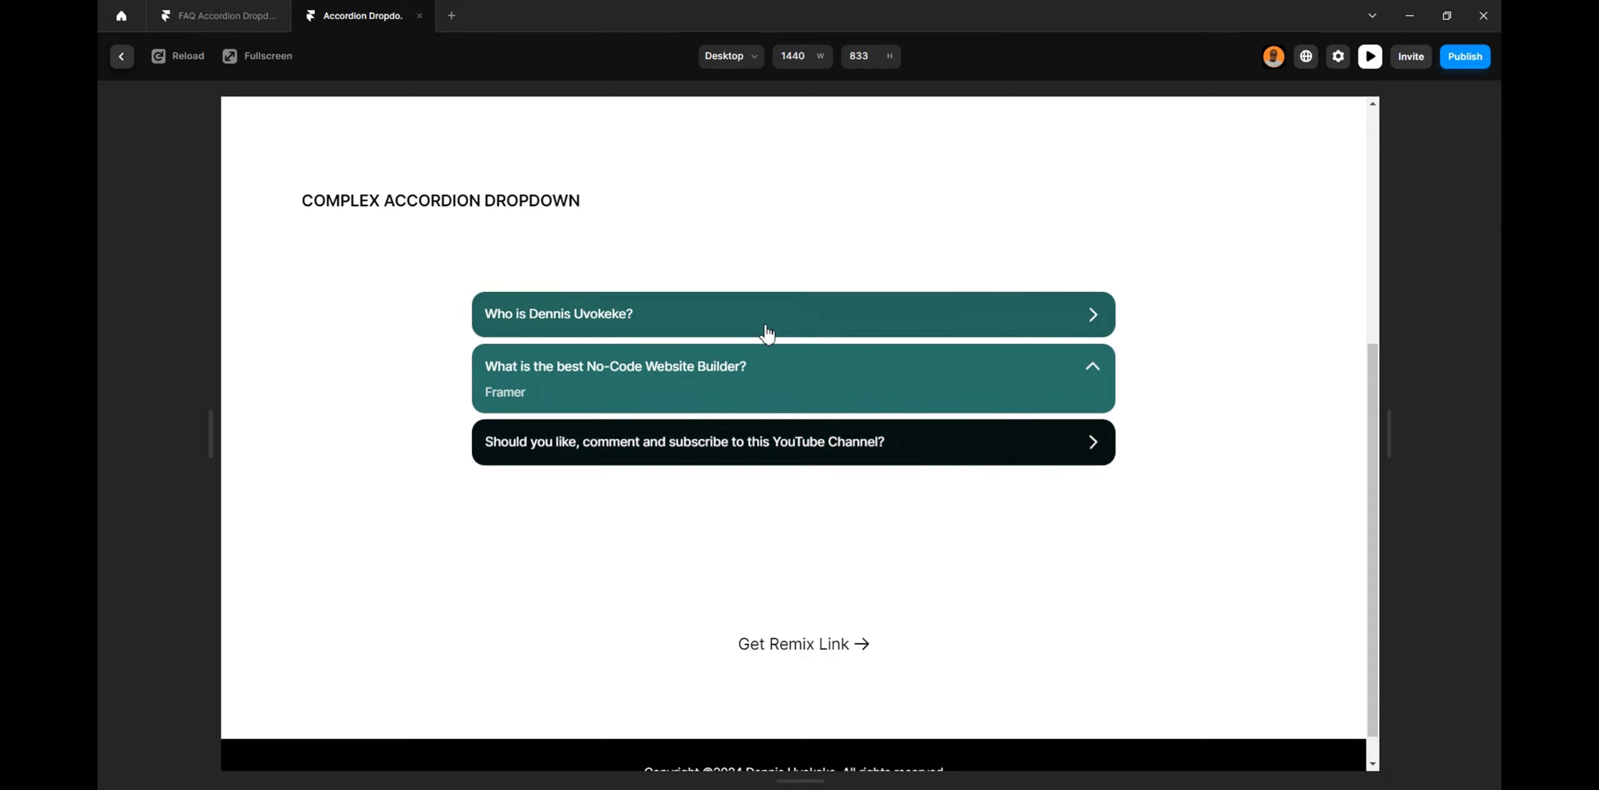
click(764, 322)
click(787, 401)
click(788, 454)
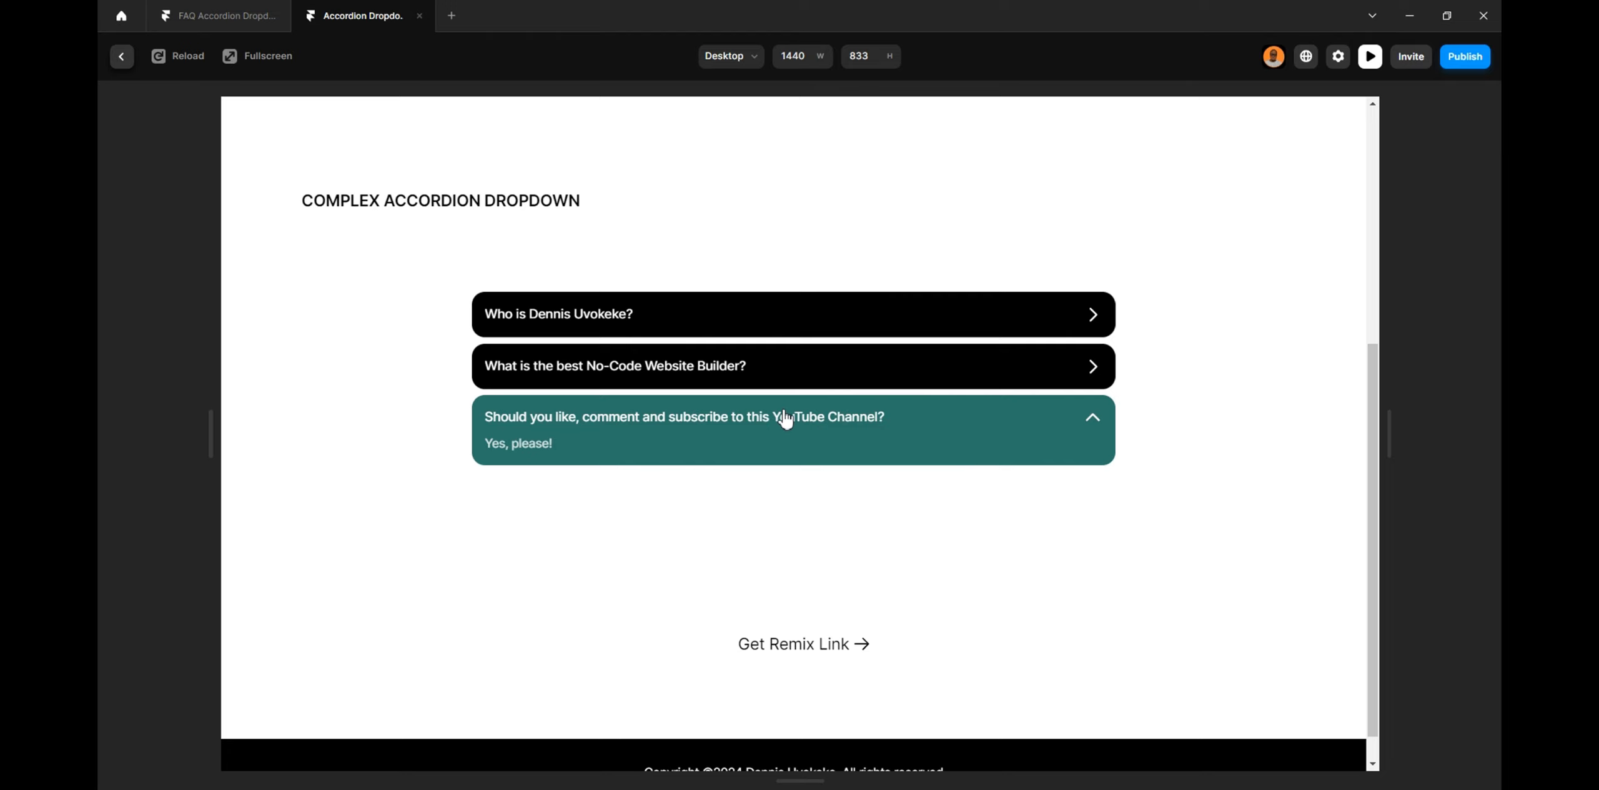
click(781, 376)
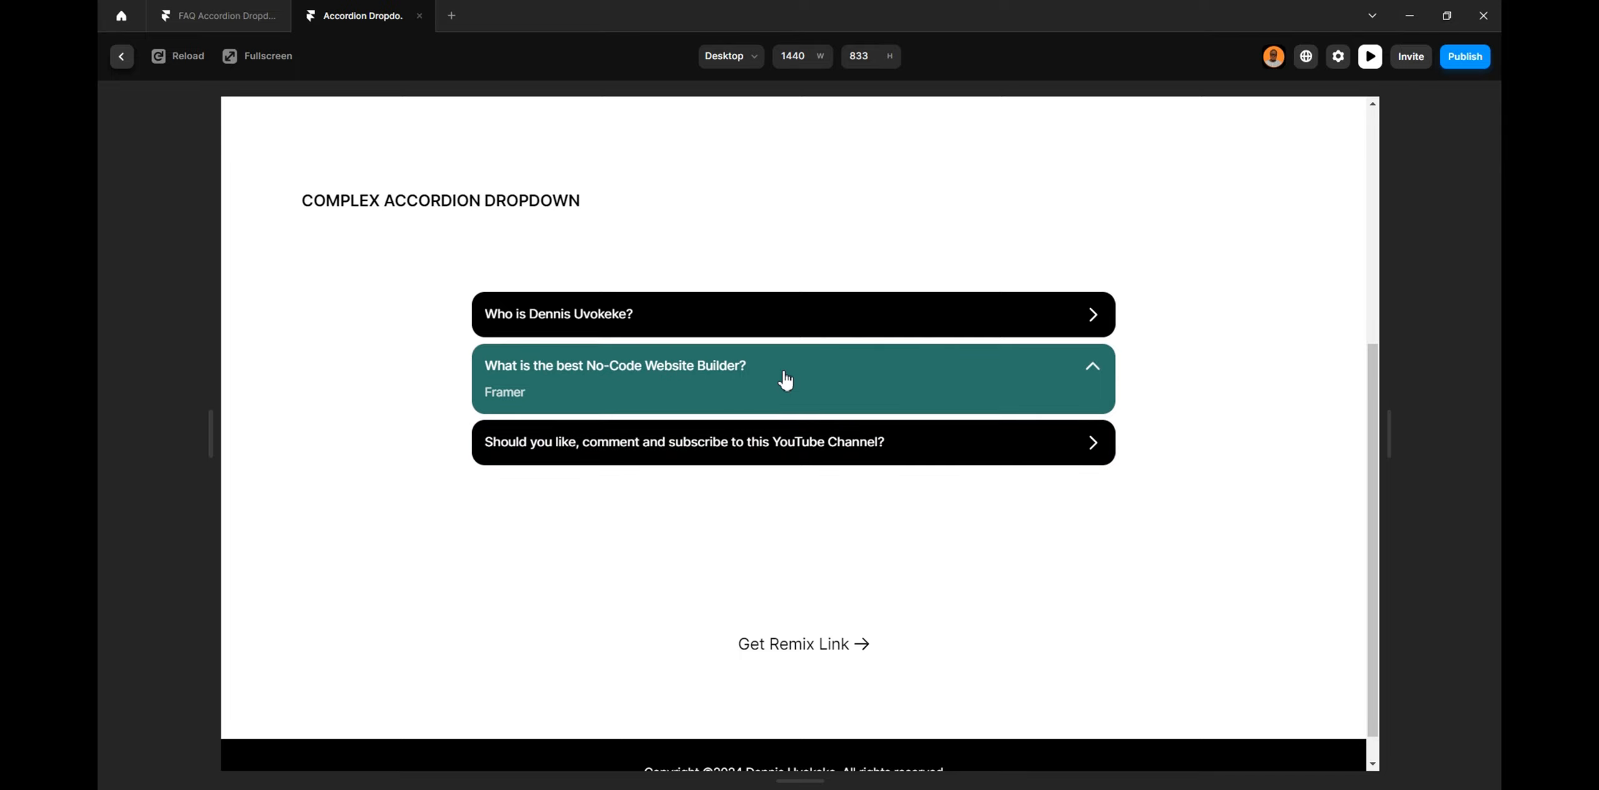
click(770, 311)
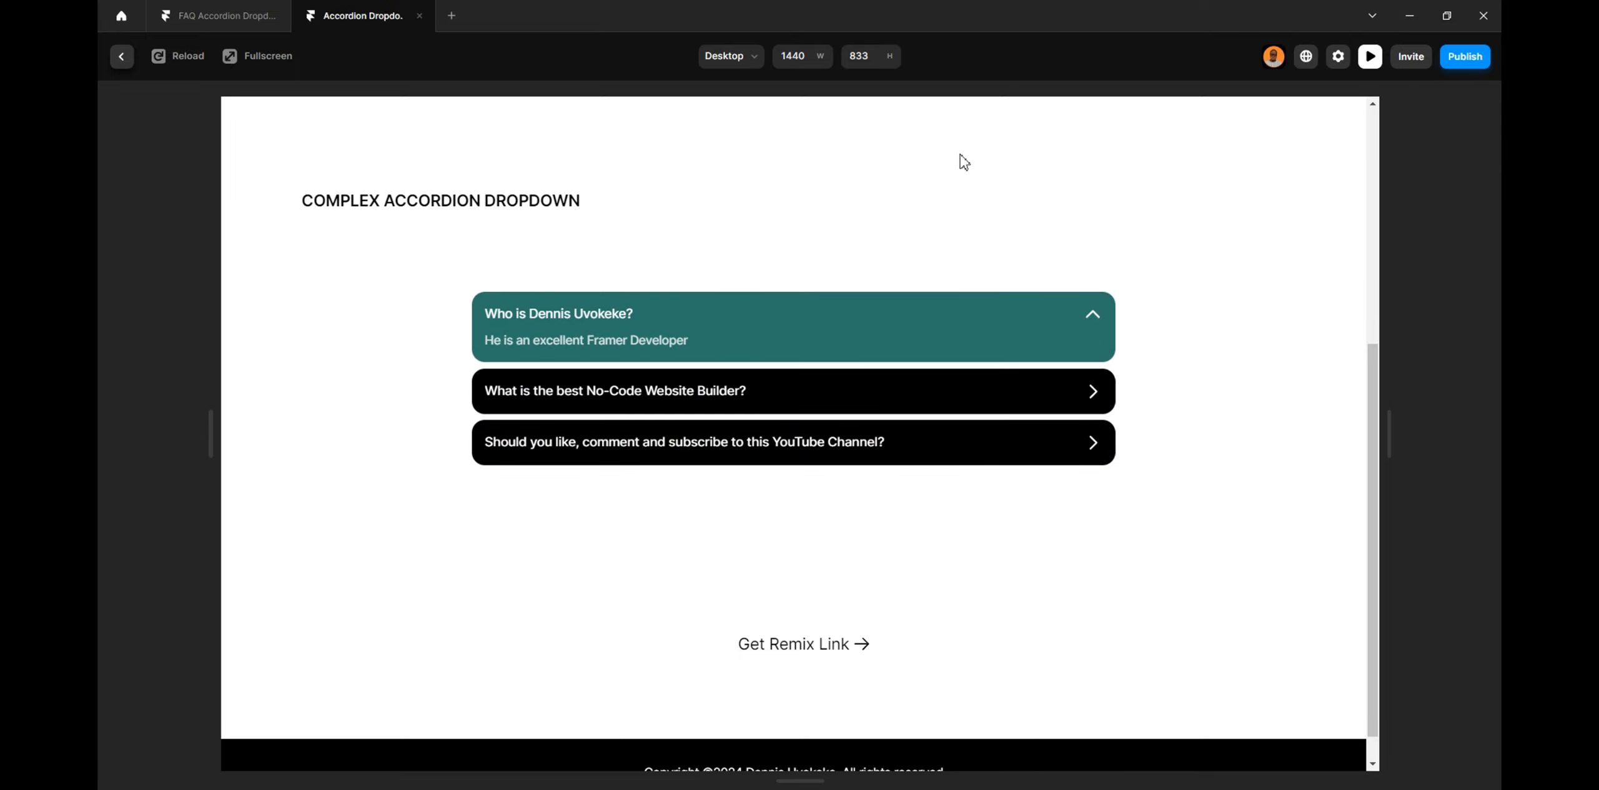
click(120, 58)
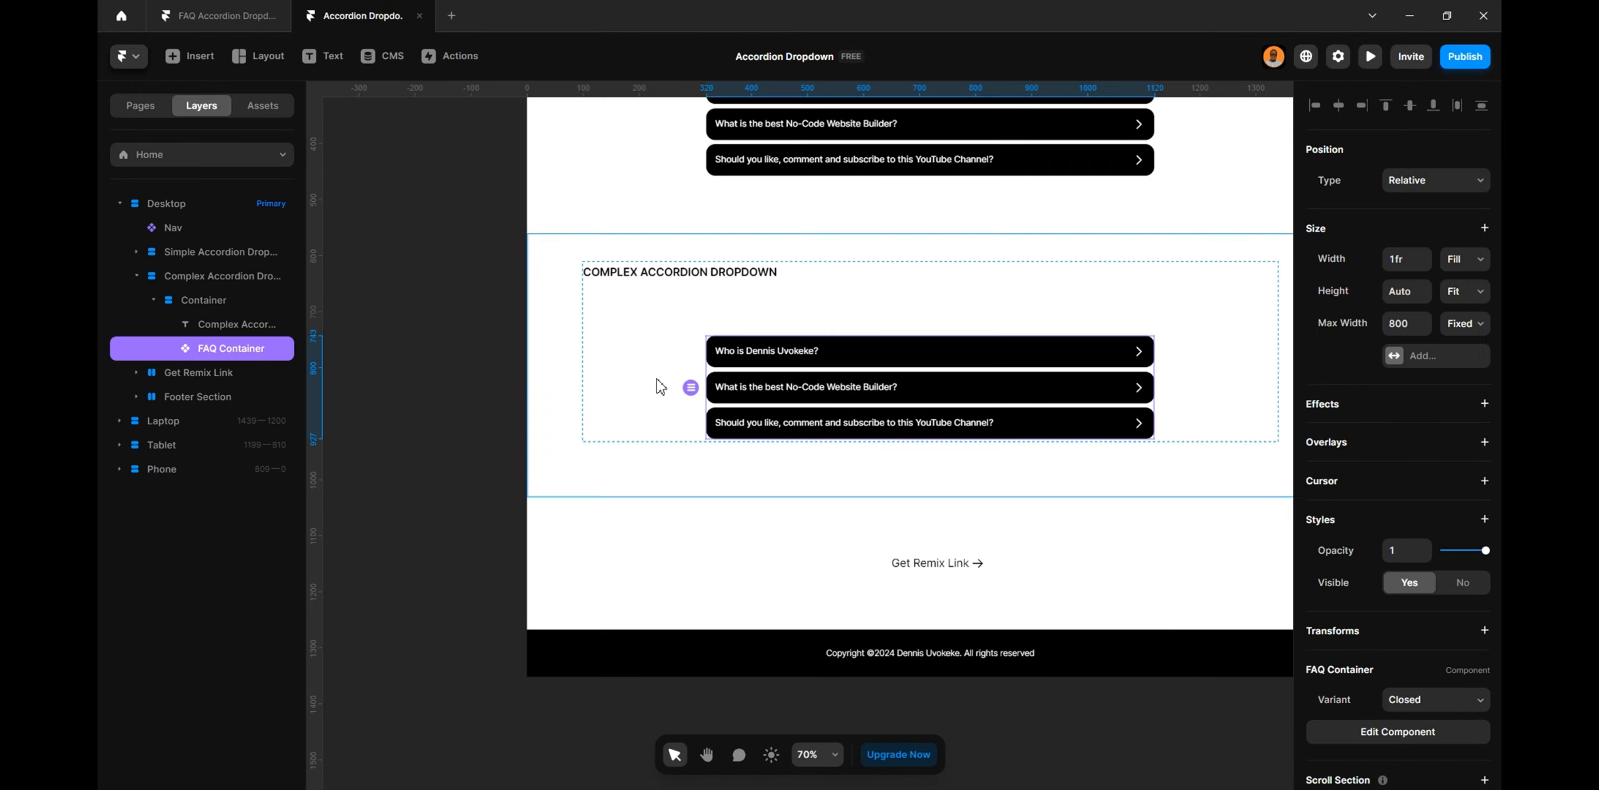
Open the FAQ Container component and examine the Tap interactions on the first two cards of the Closed variant
double_click(754, 364)
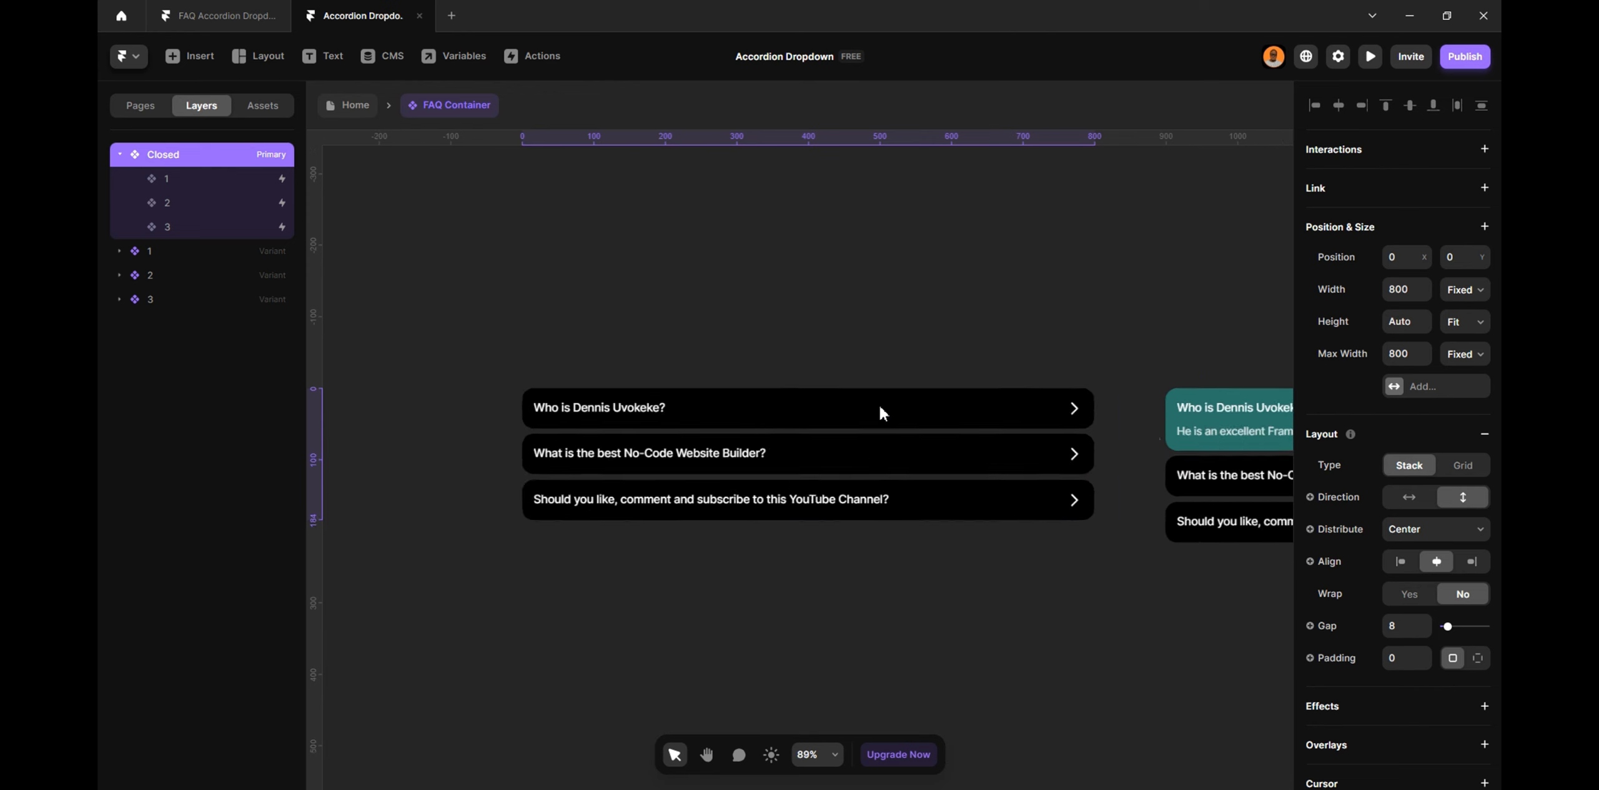
click(881, 412)
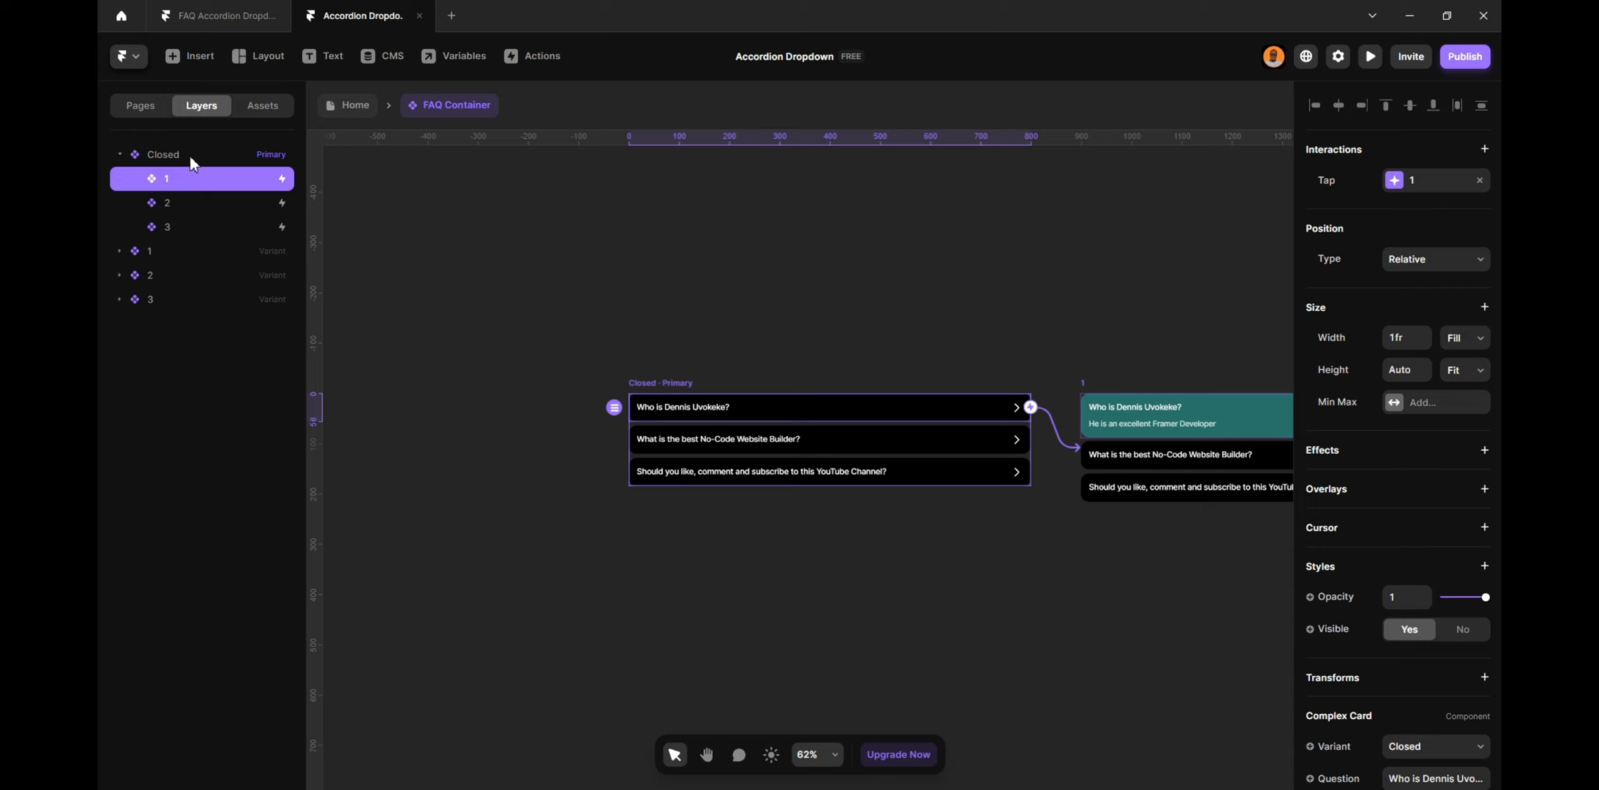
click(849, 460)
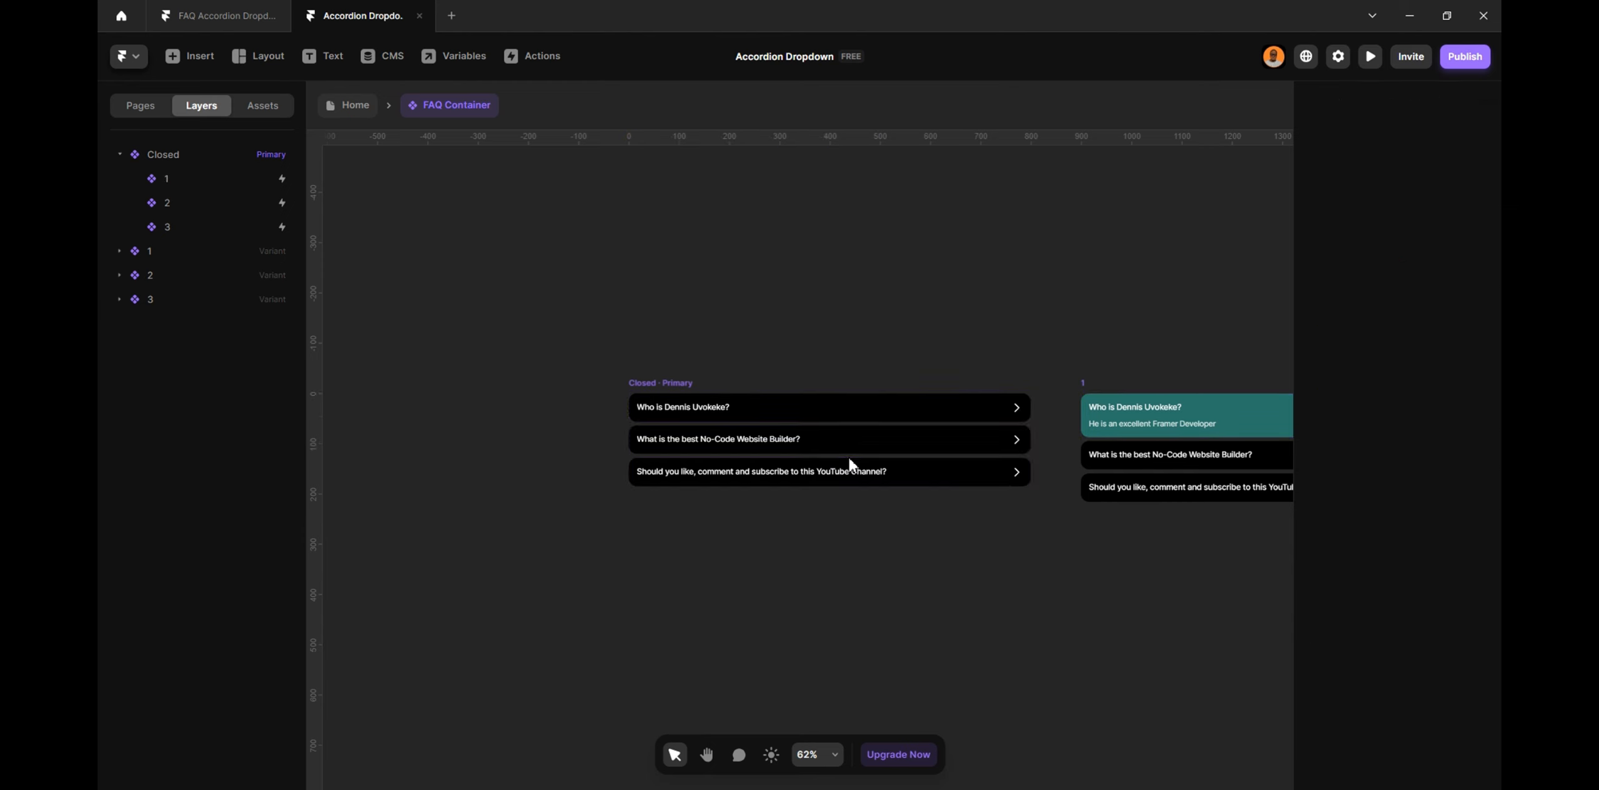
click(842, 447)
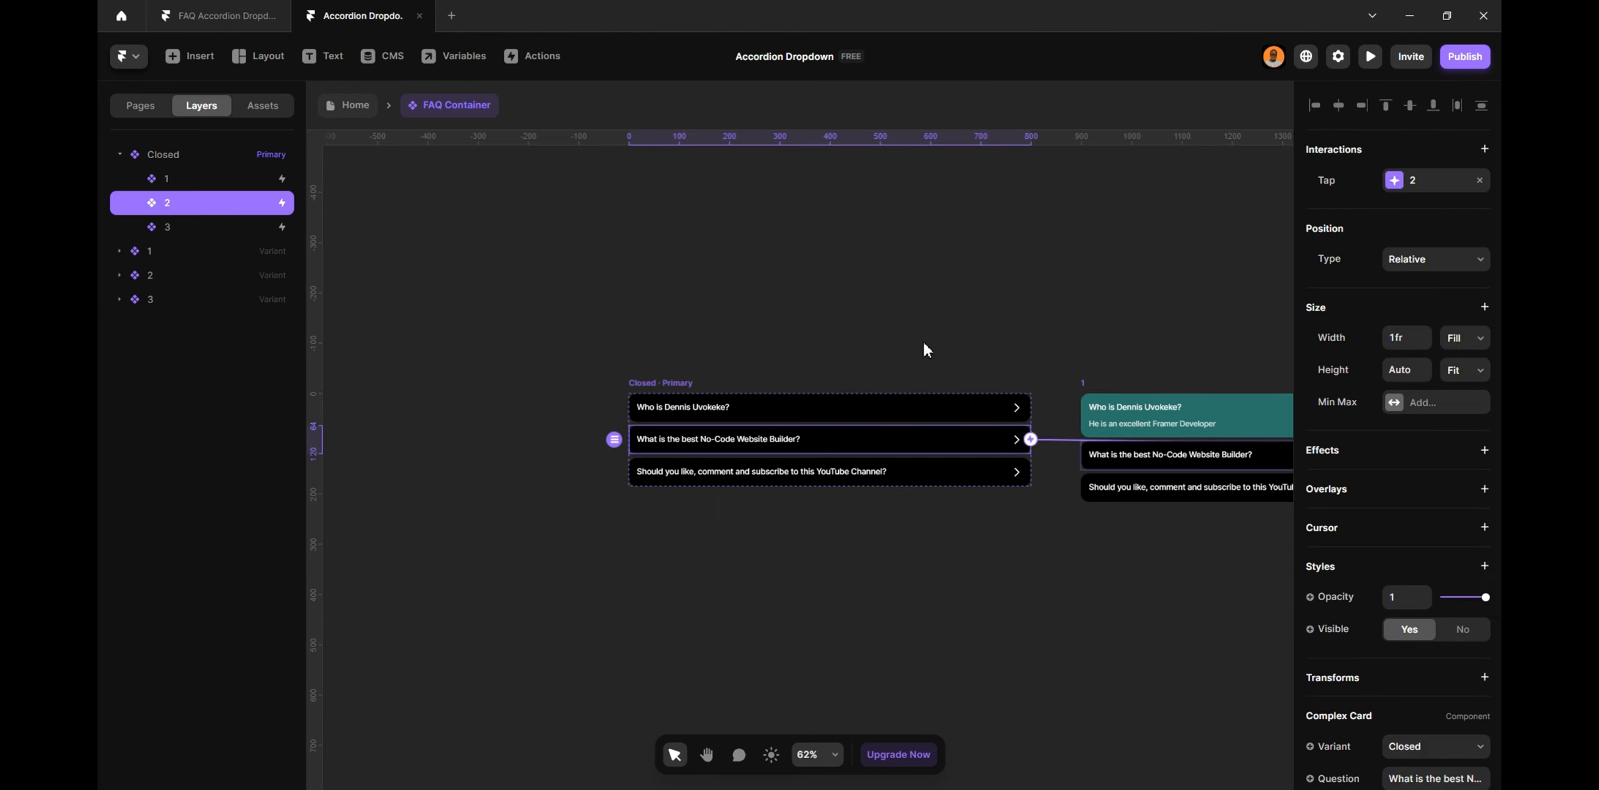
click(1146, 322)
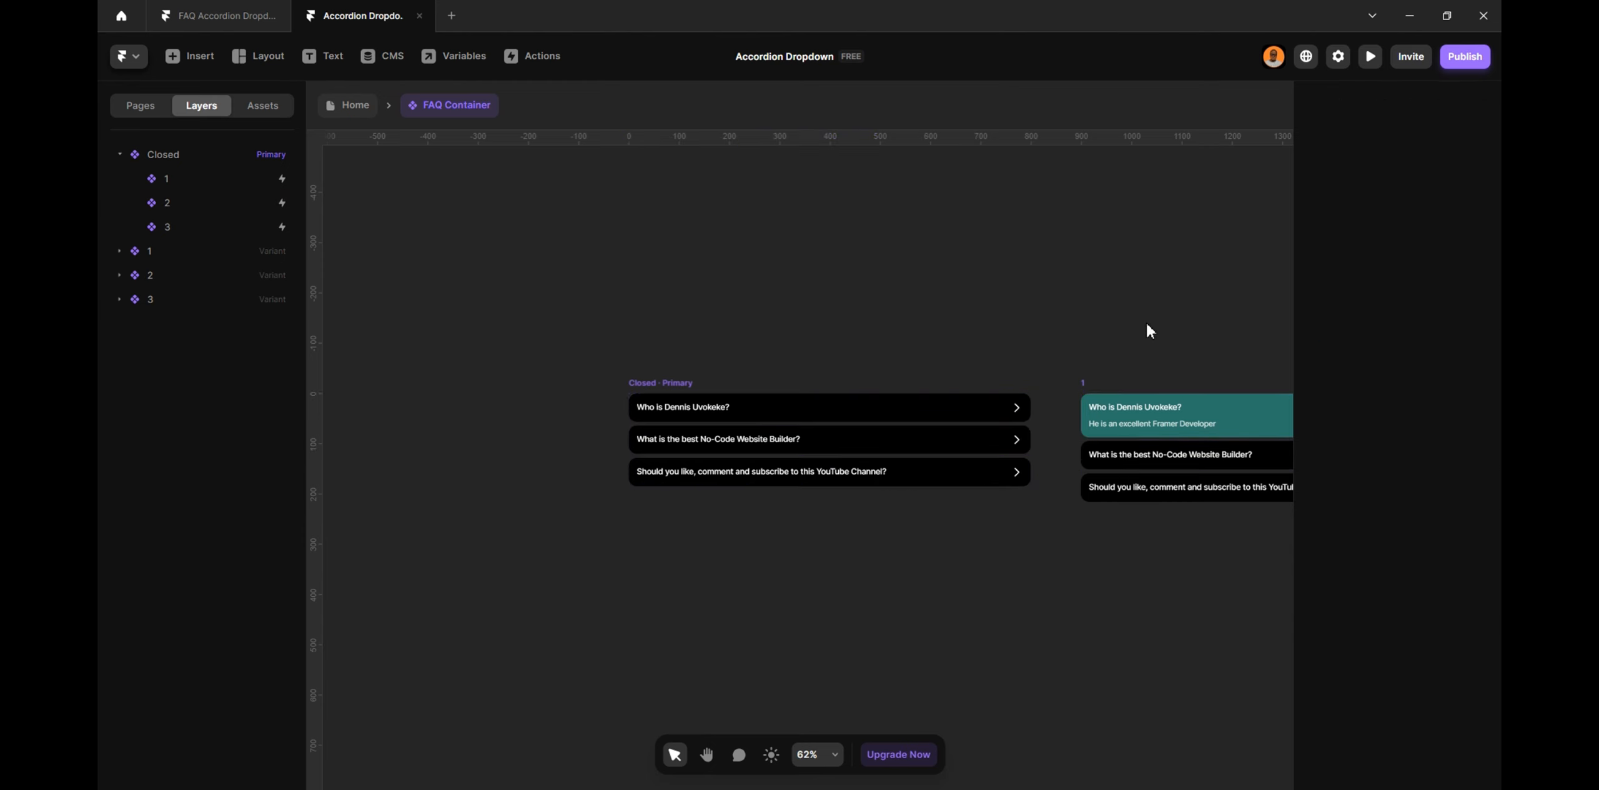
click(892, 439)
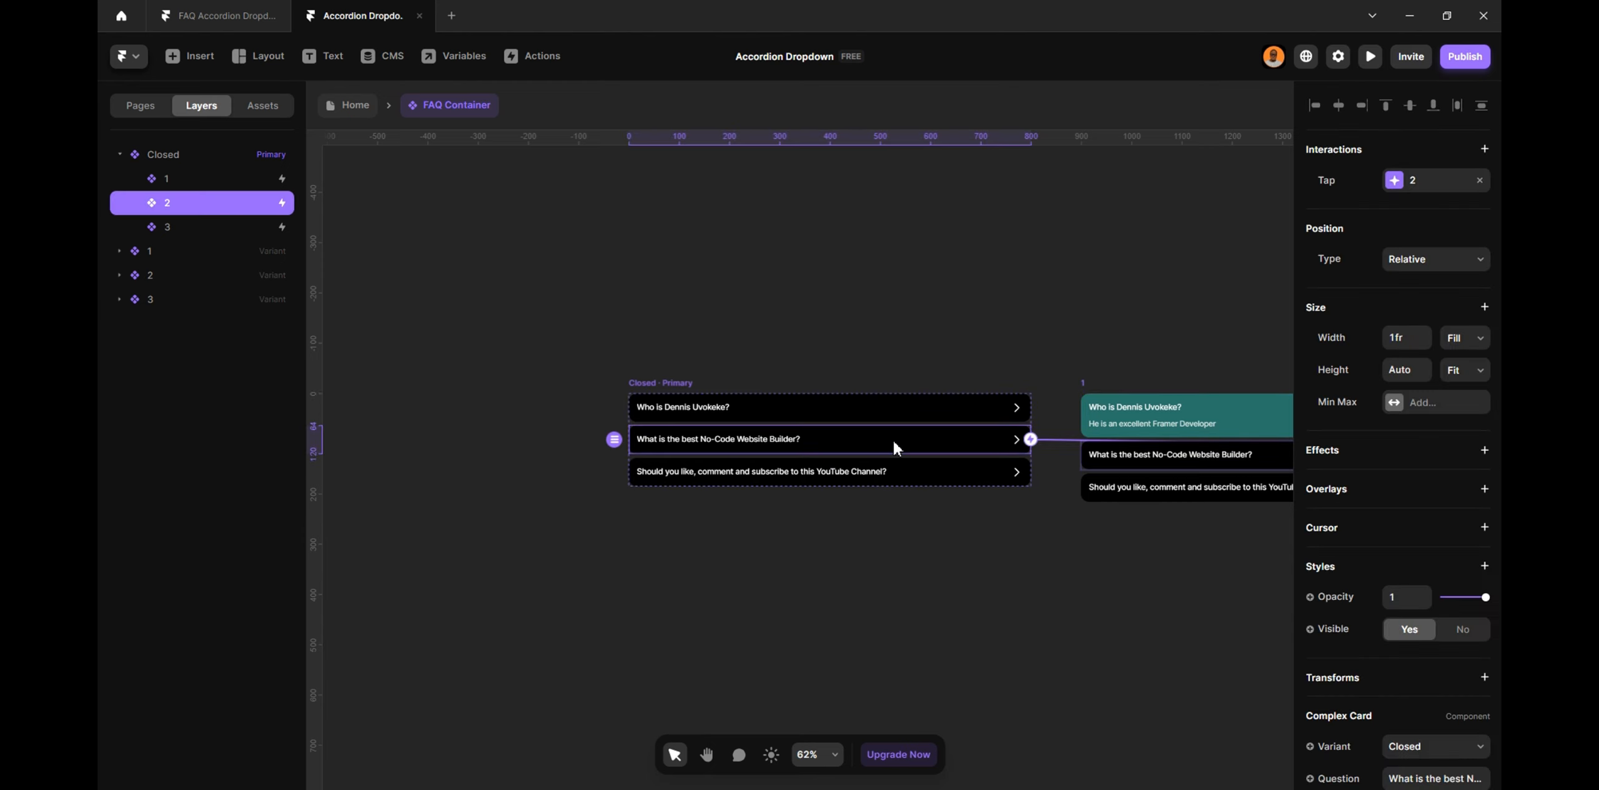
Examine which variant each closed card in variants 1, 2 and 3 of the FAQ Container switches to on Tap
click(1156, 359)
key(space)
drag(1189, 343, 657, 351)
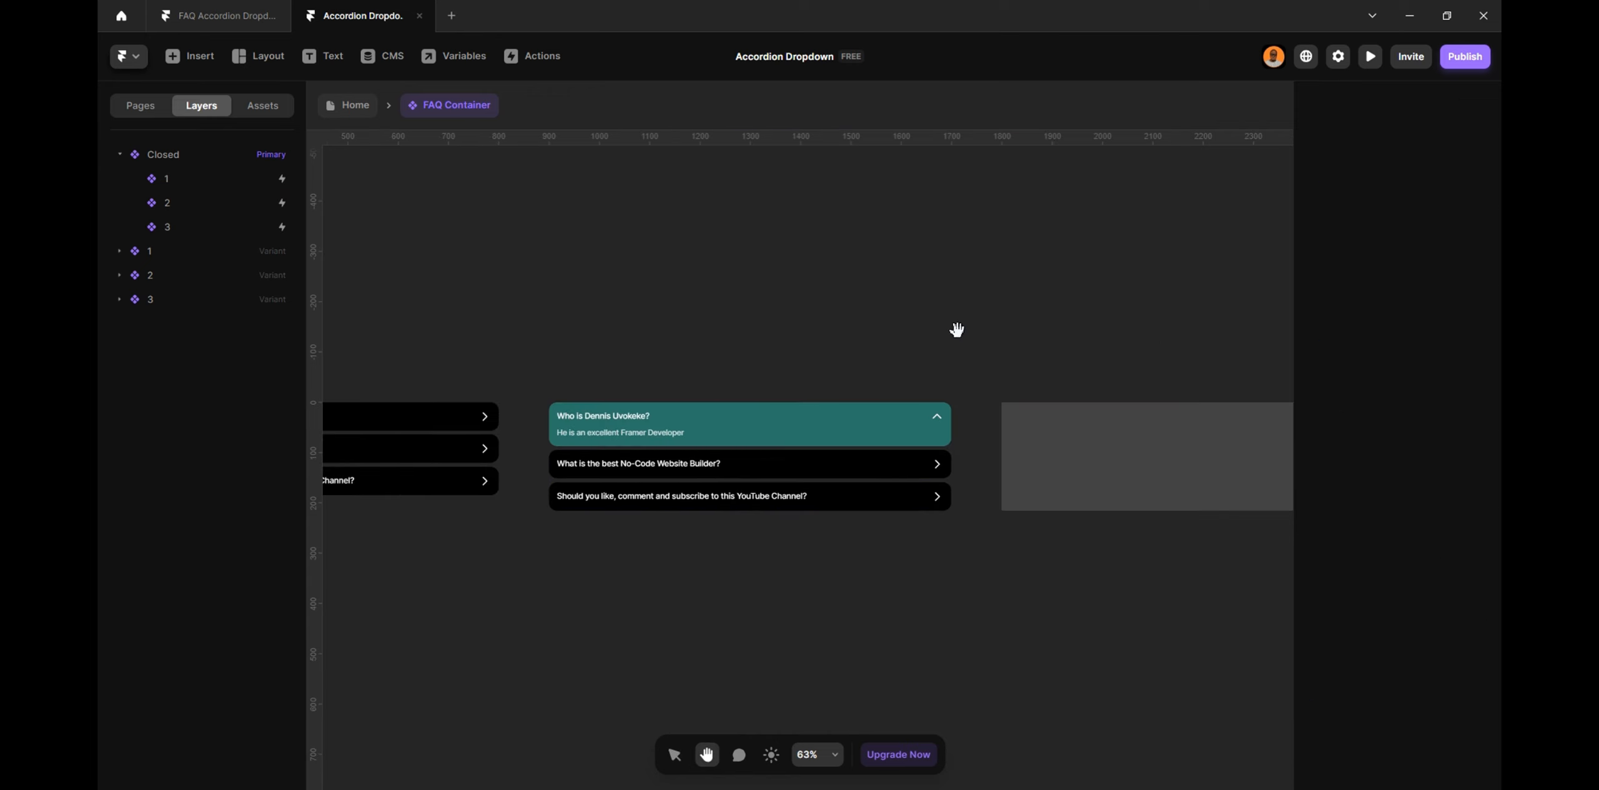
click(877, 475)
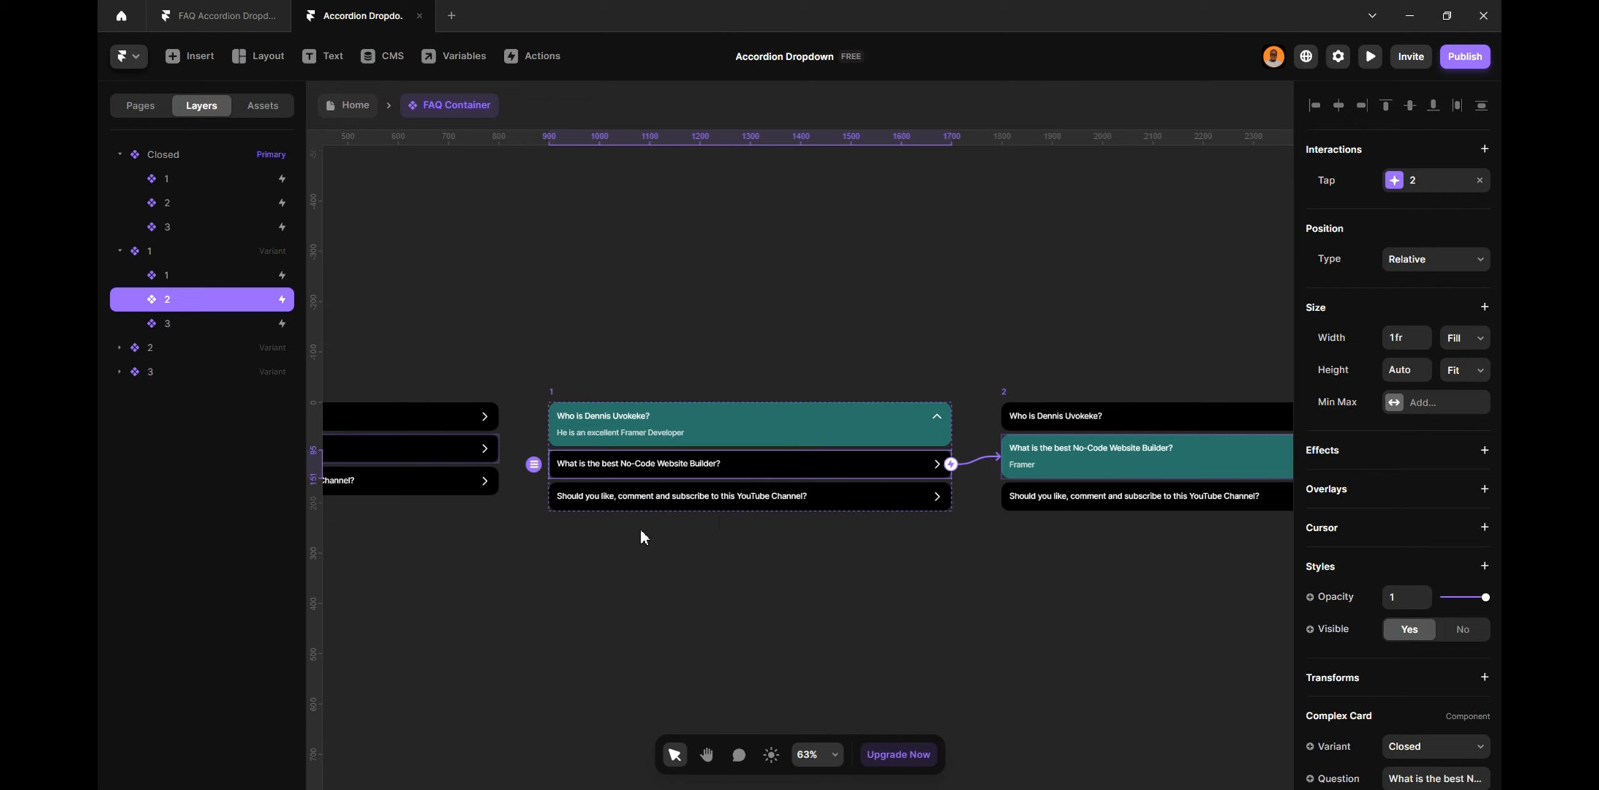
click(737, 488)
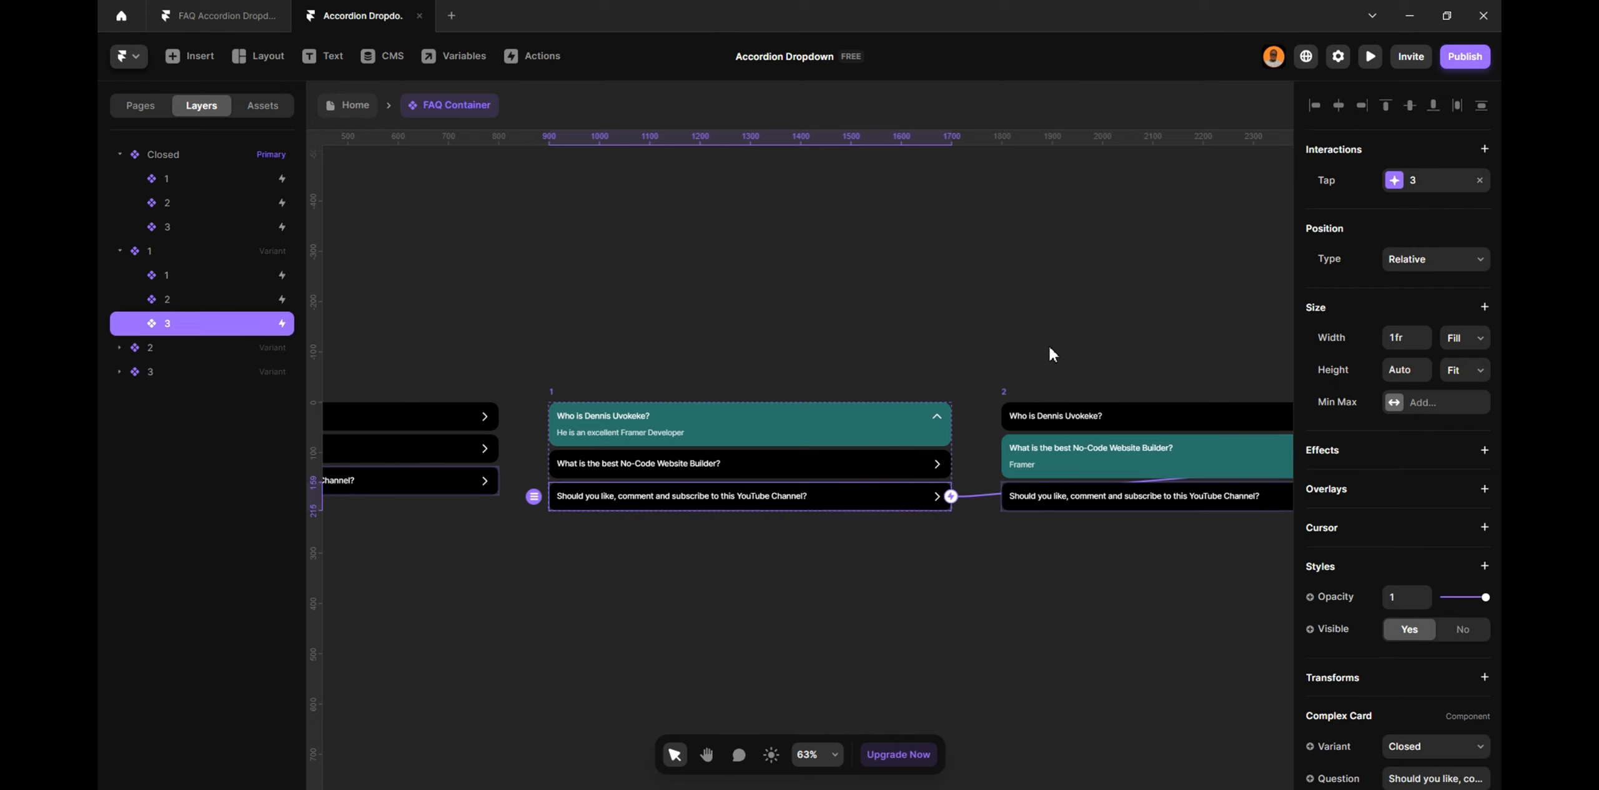
click(726, 464)
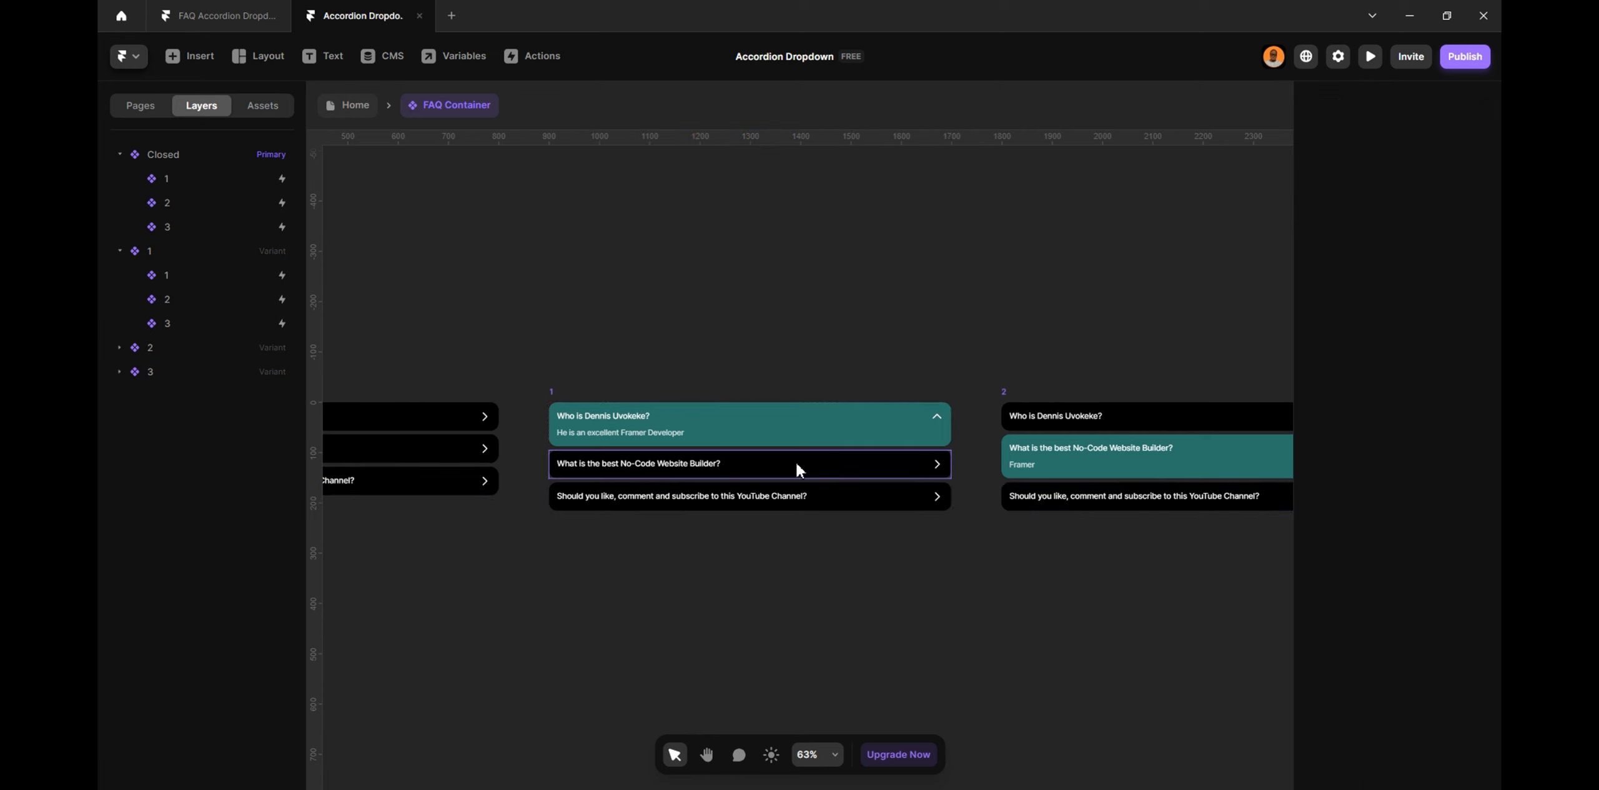
click(1079, 410)
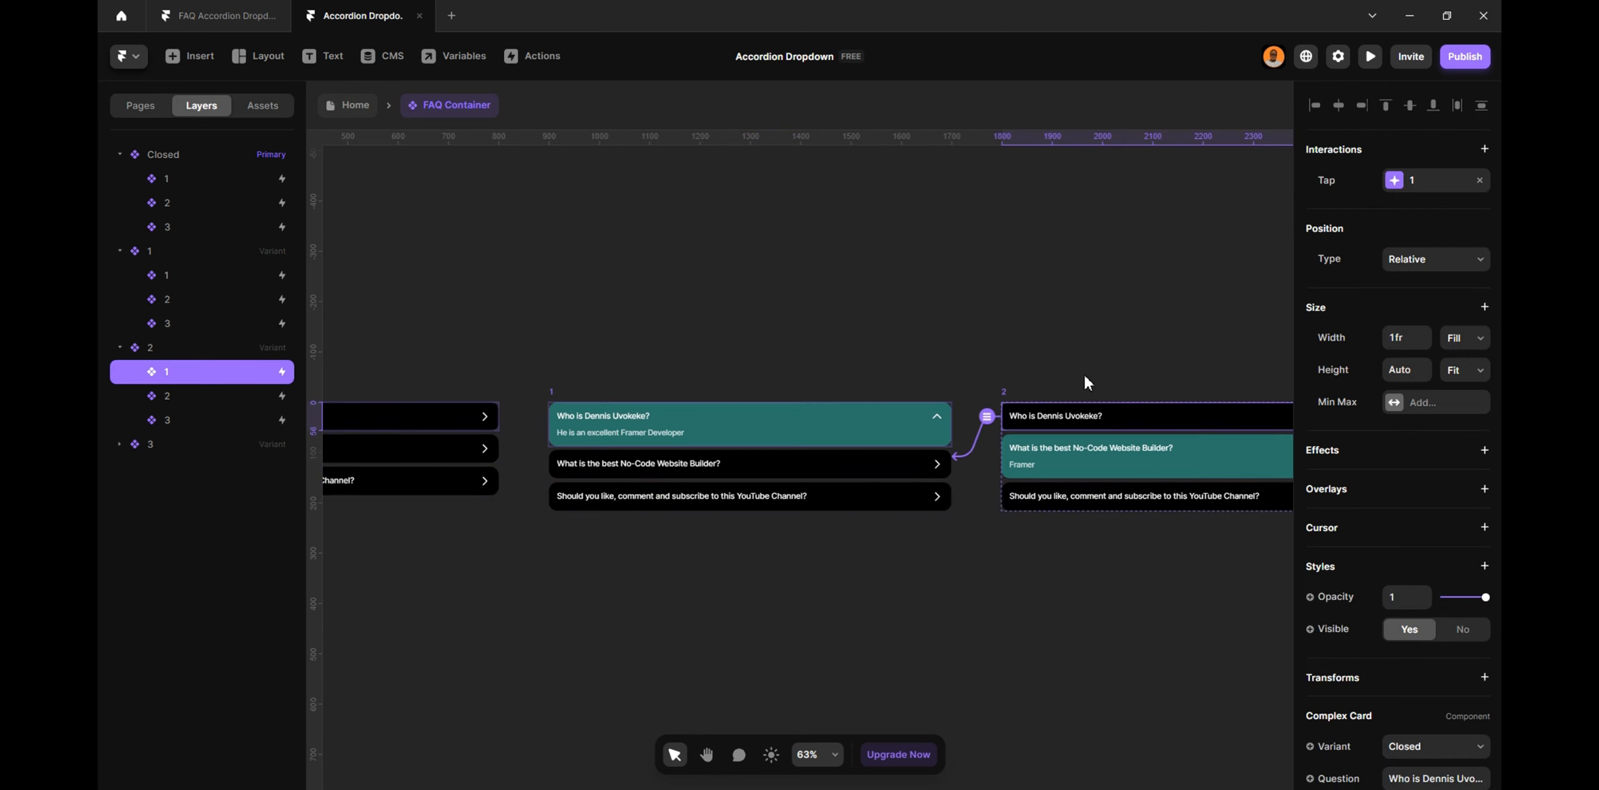
click(1082, 500)
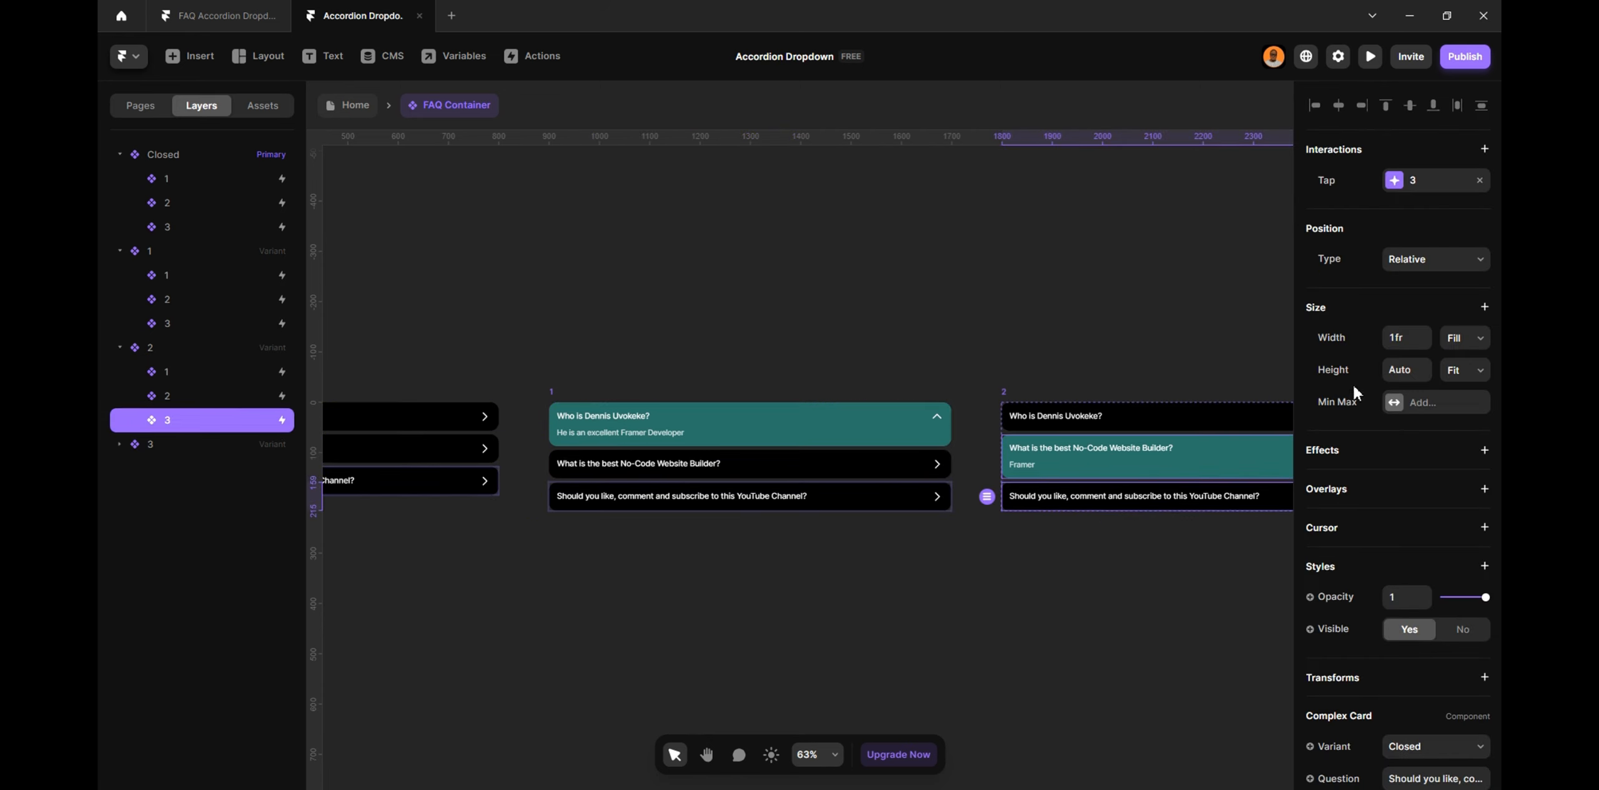
click(1135, 348)
drag(1135, 347, 646, 357)
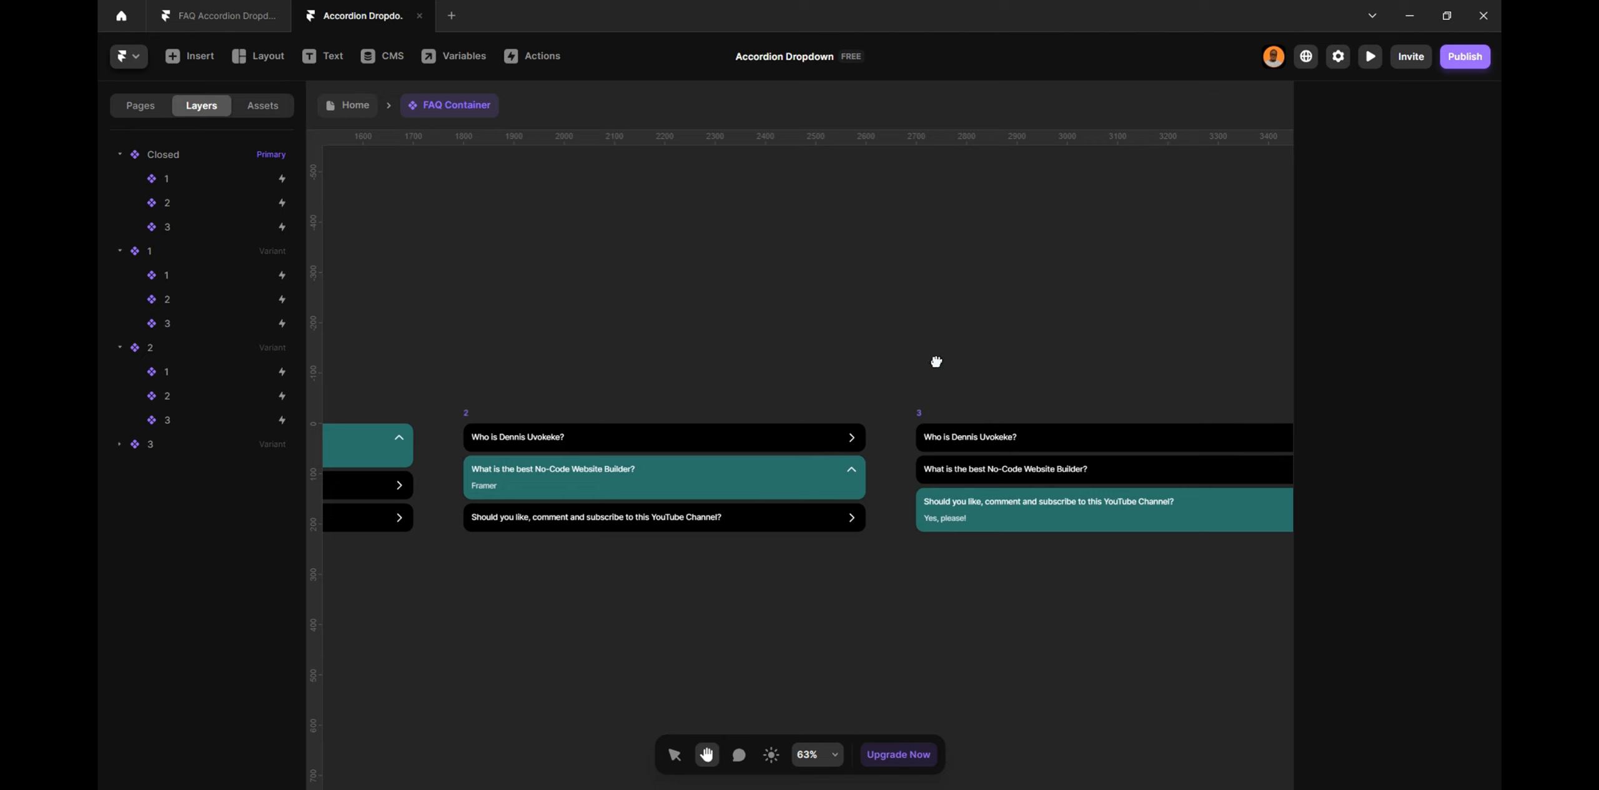
drag(935, 360, 811, 436)
click(812, 440)
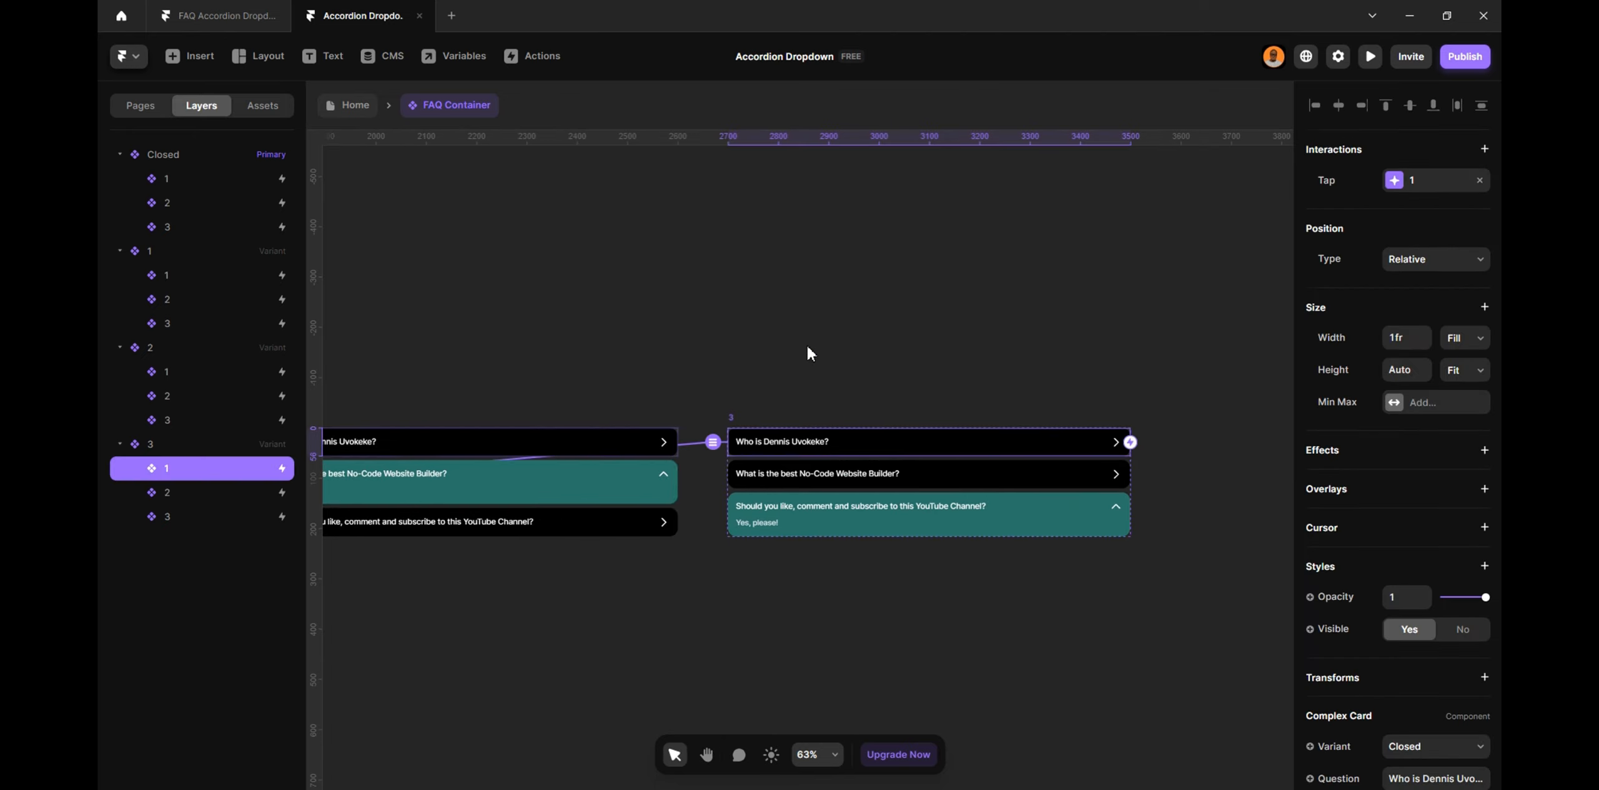
Set the Tap interaction of the opened first card in variant 1 to switch to the Closed variant
scroll(808, 350, down, 2)
click(470, 262)
key(space)
drag(469, 261, 972, 263)
drag(567, 268, 962, 301)
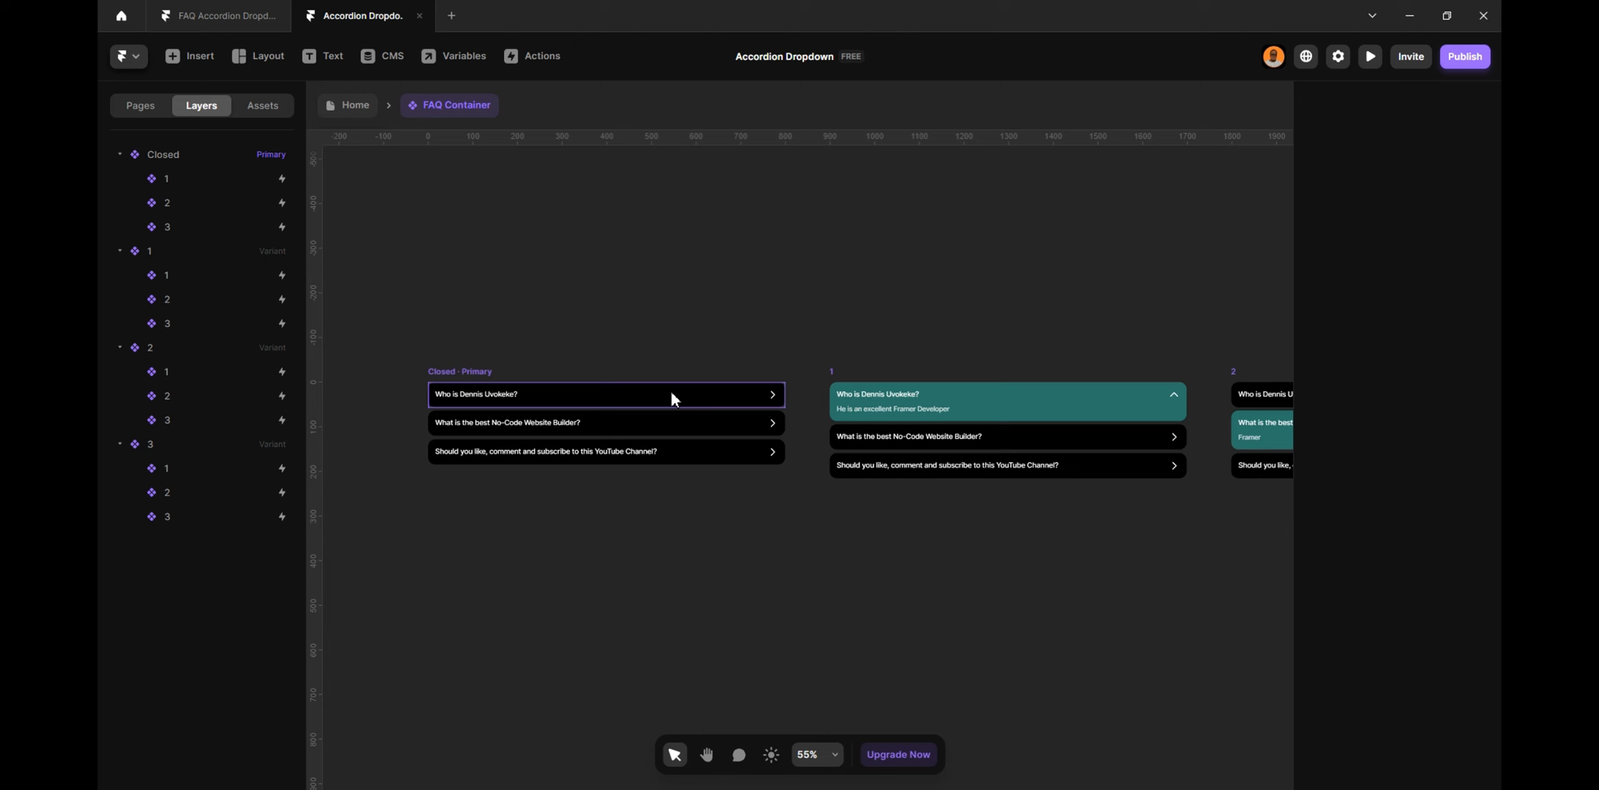
key(space)
drag(882, 332, 729, 346)
click(802, 413)
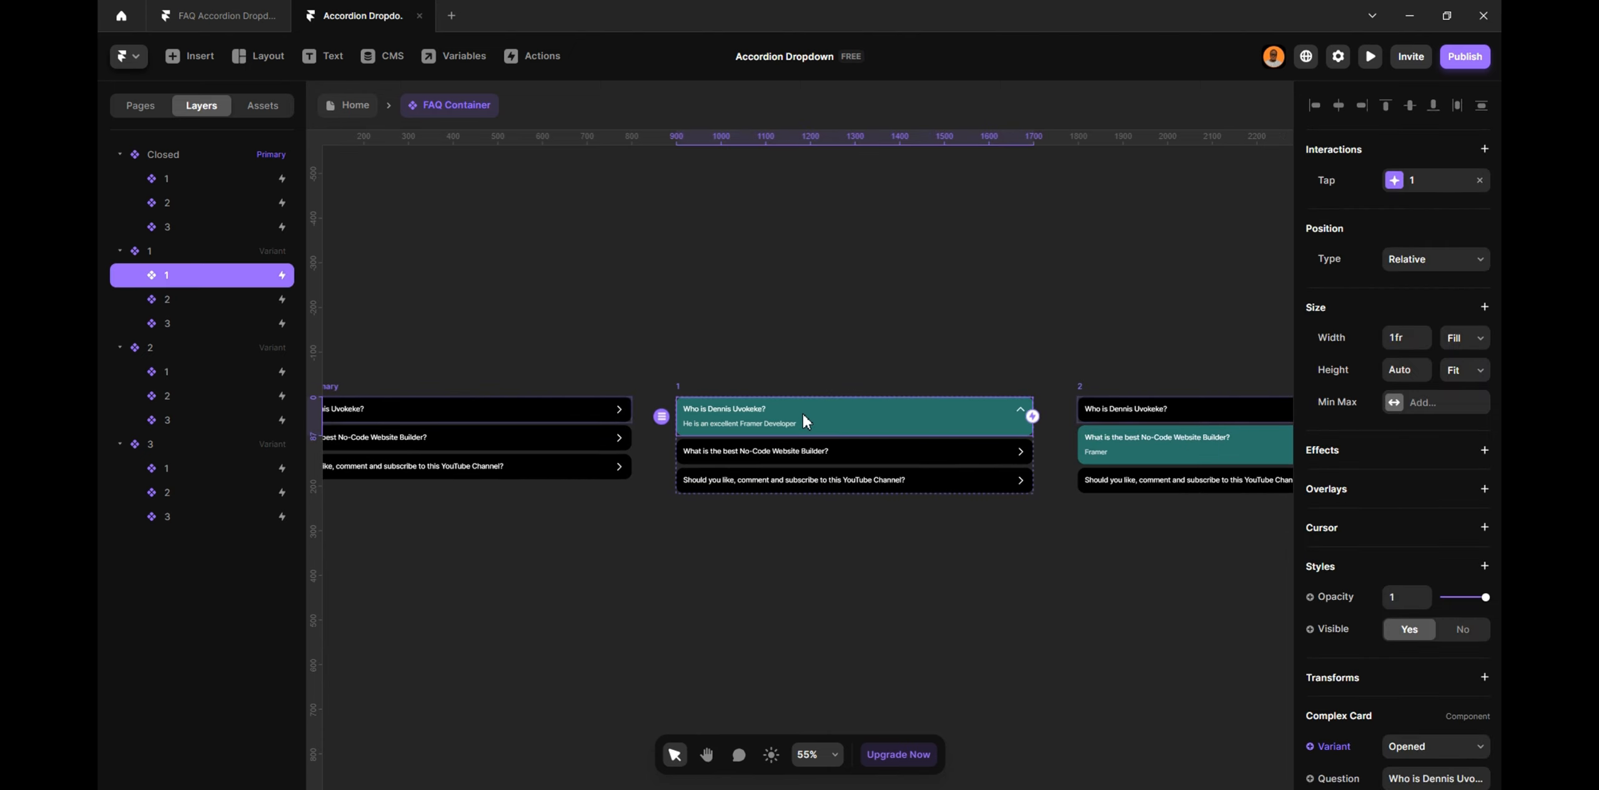
click(562, 415)
click(841, 421)
click(1396, 185)
click(1228, 372)
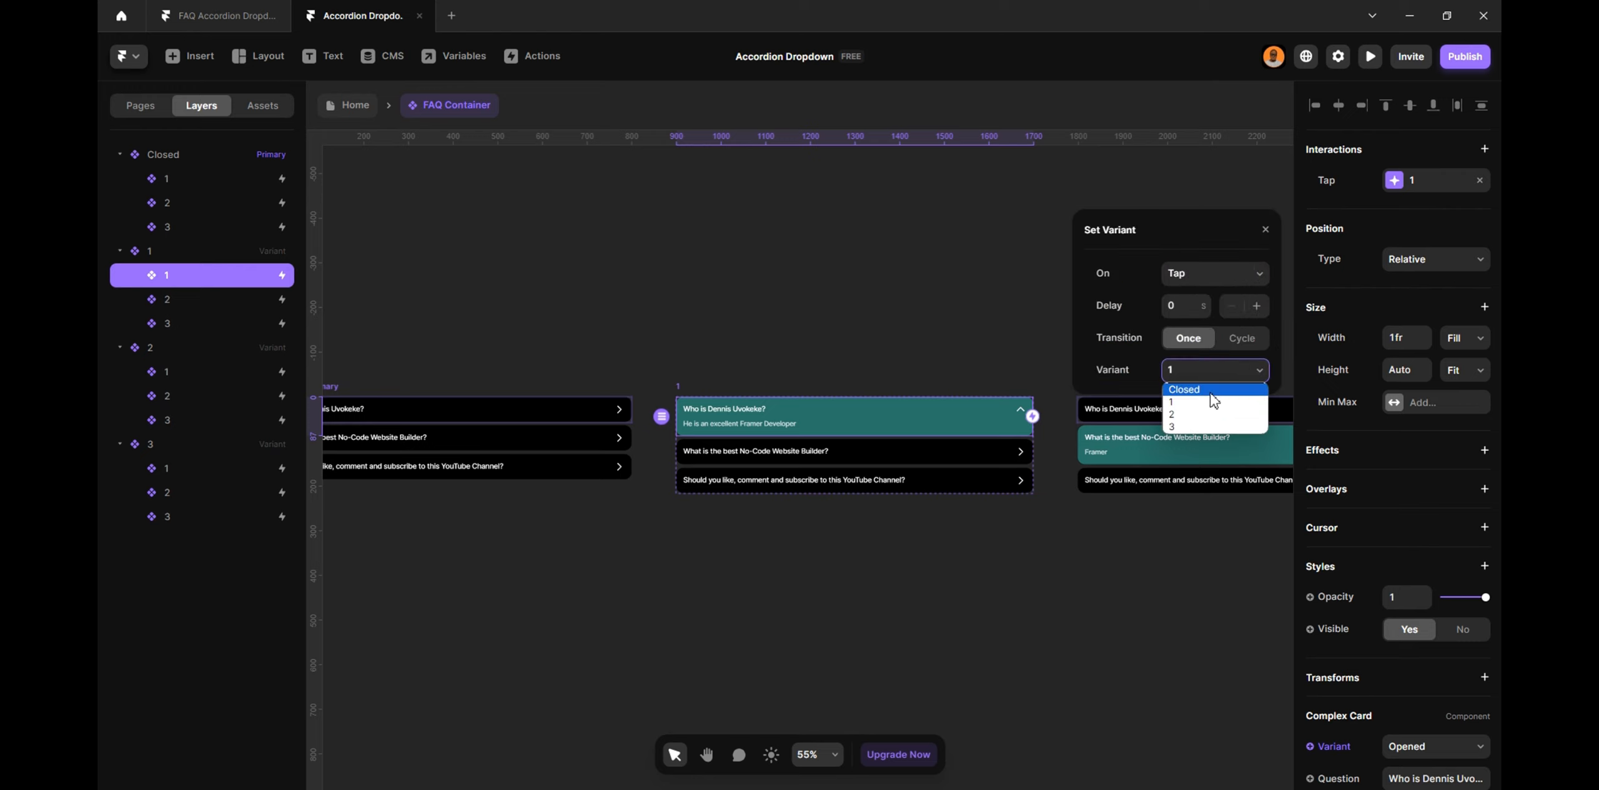
click(1215, 388)
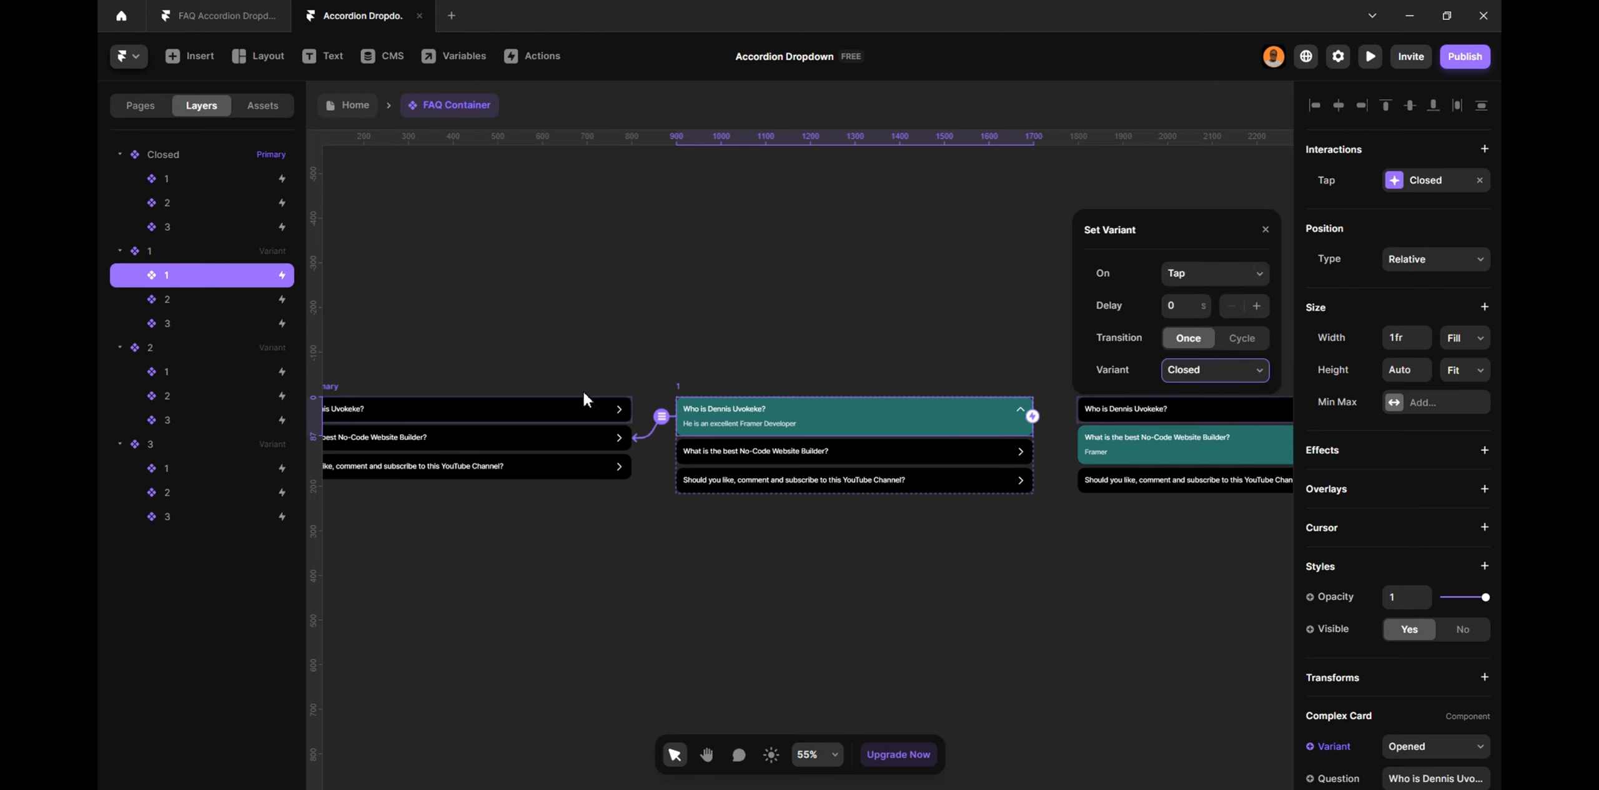
Set the Tap interaction of the opened second card in variant 2 to switch to the Closed variant
click(412, 345)
scroll(531, 375, left, 3)
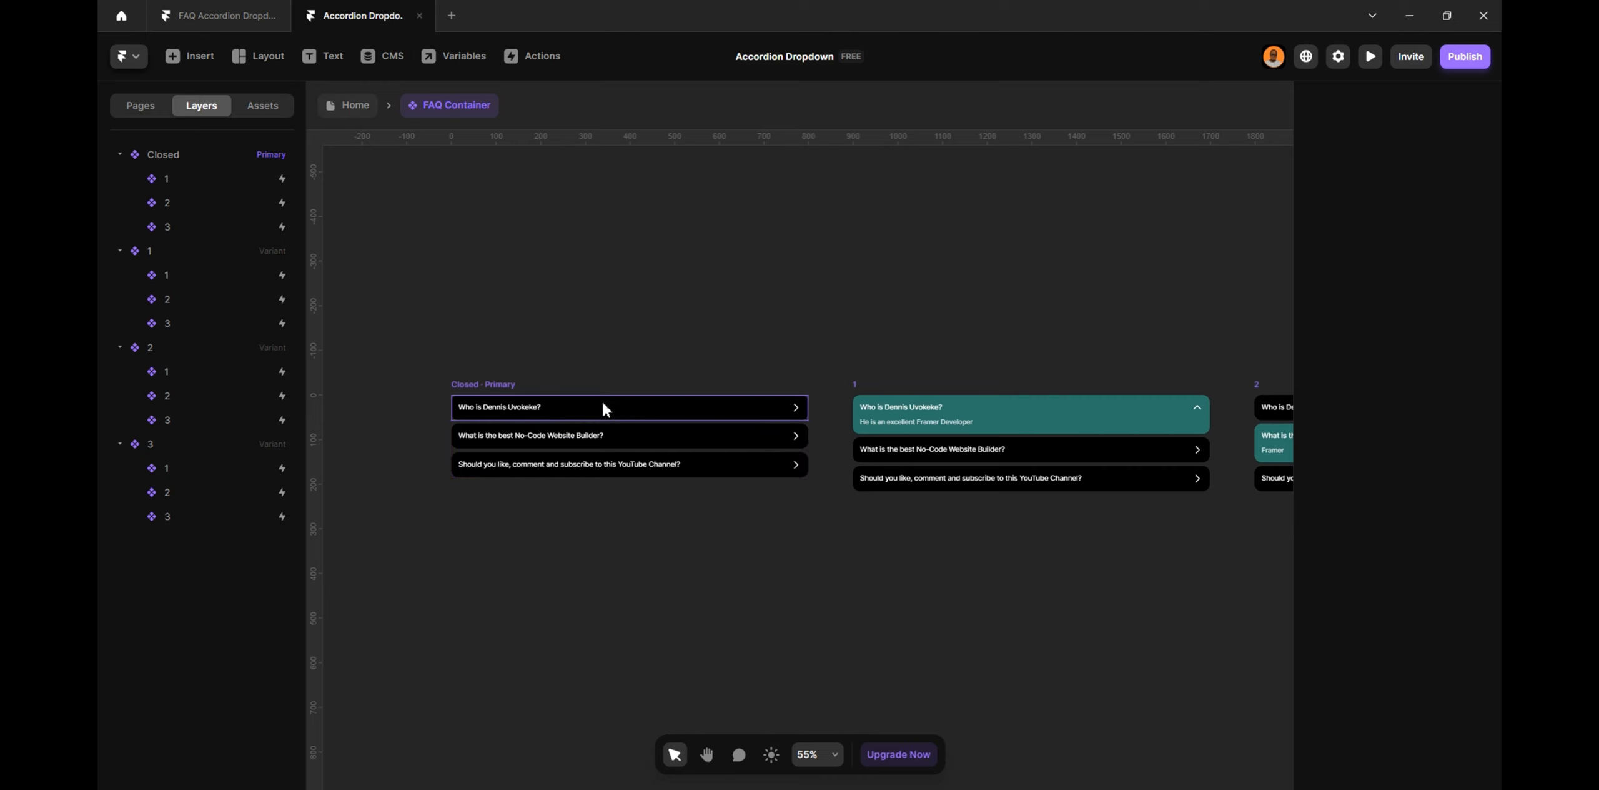
key(space)
drag(939, 307, 567, 351)
scroll(599, 346, right, 5)
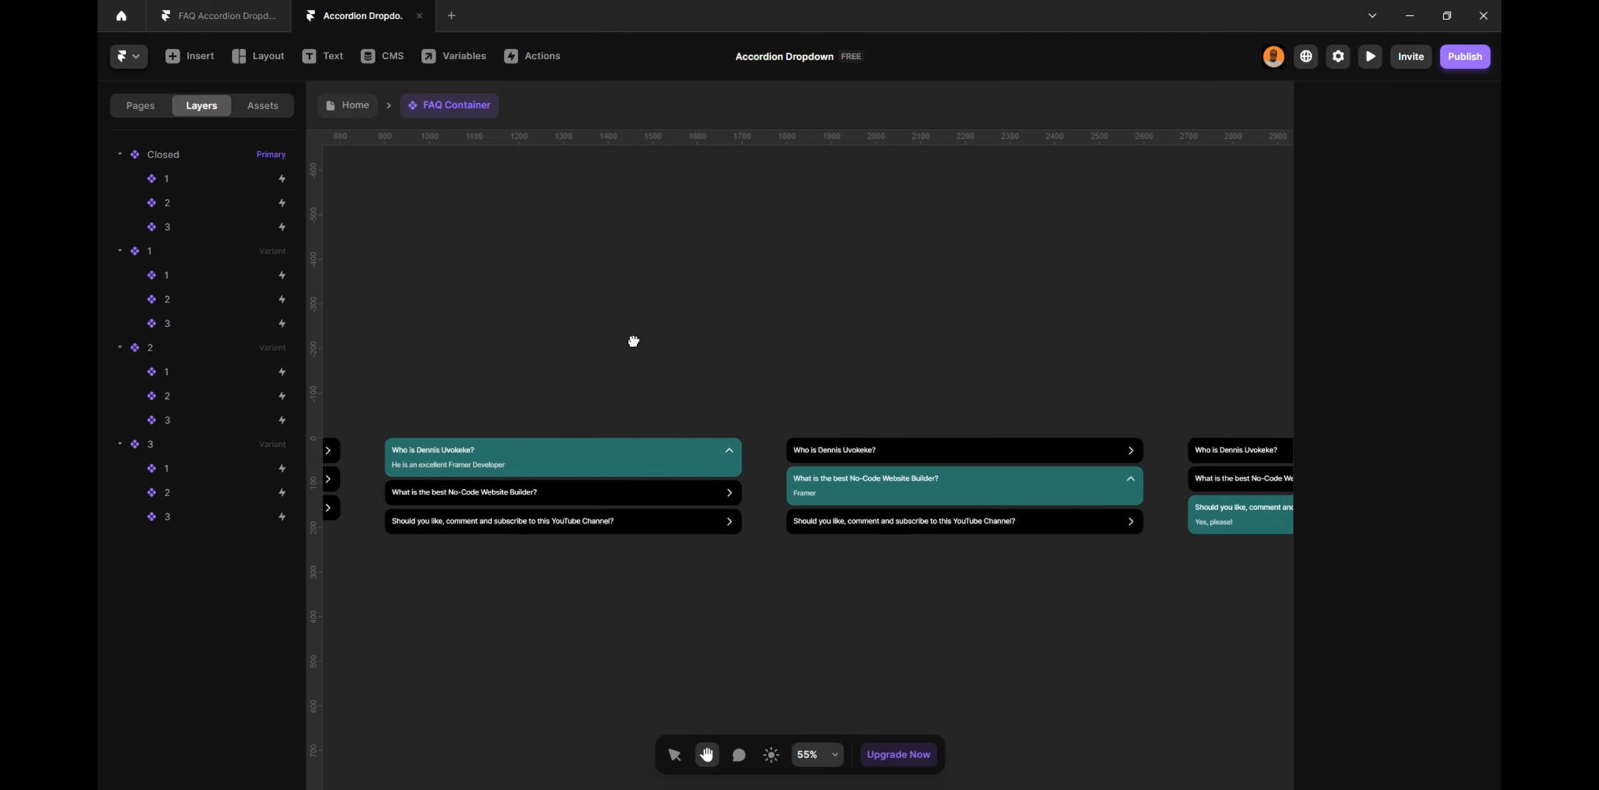
click(723, 465)
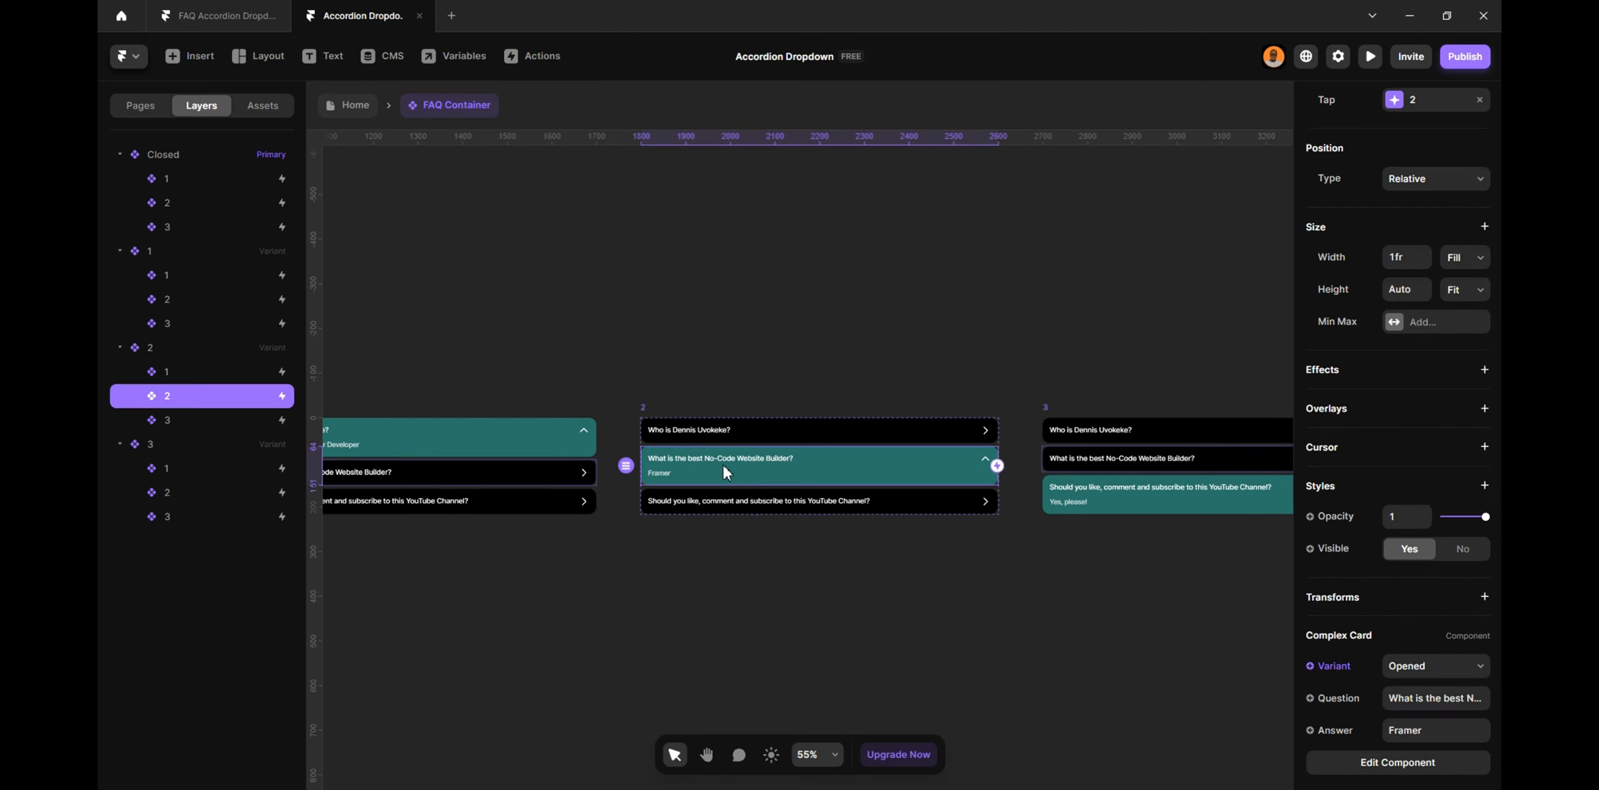
scroll(1368, 256, up, 2)
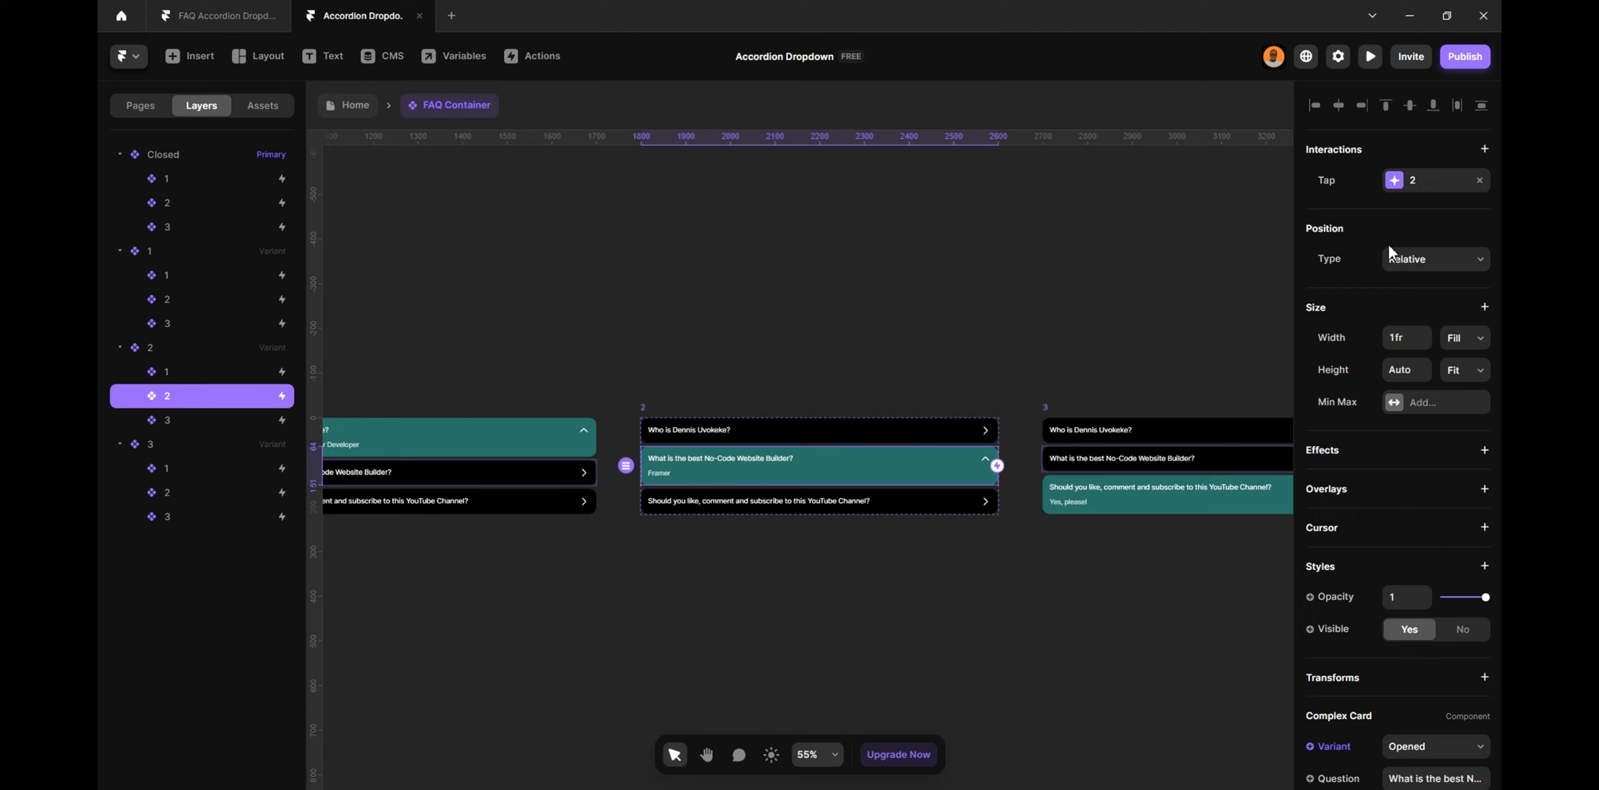
click(1396, 181)
click(1182, 372)
click(1187, 391)
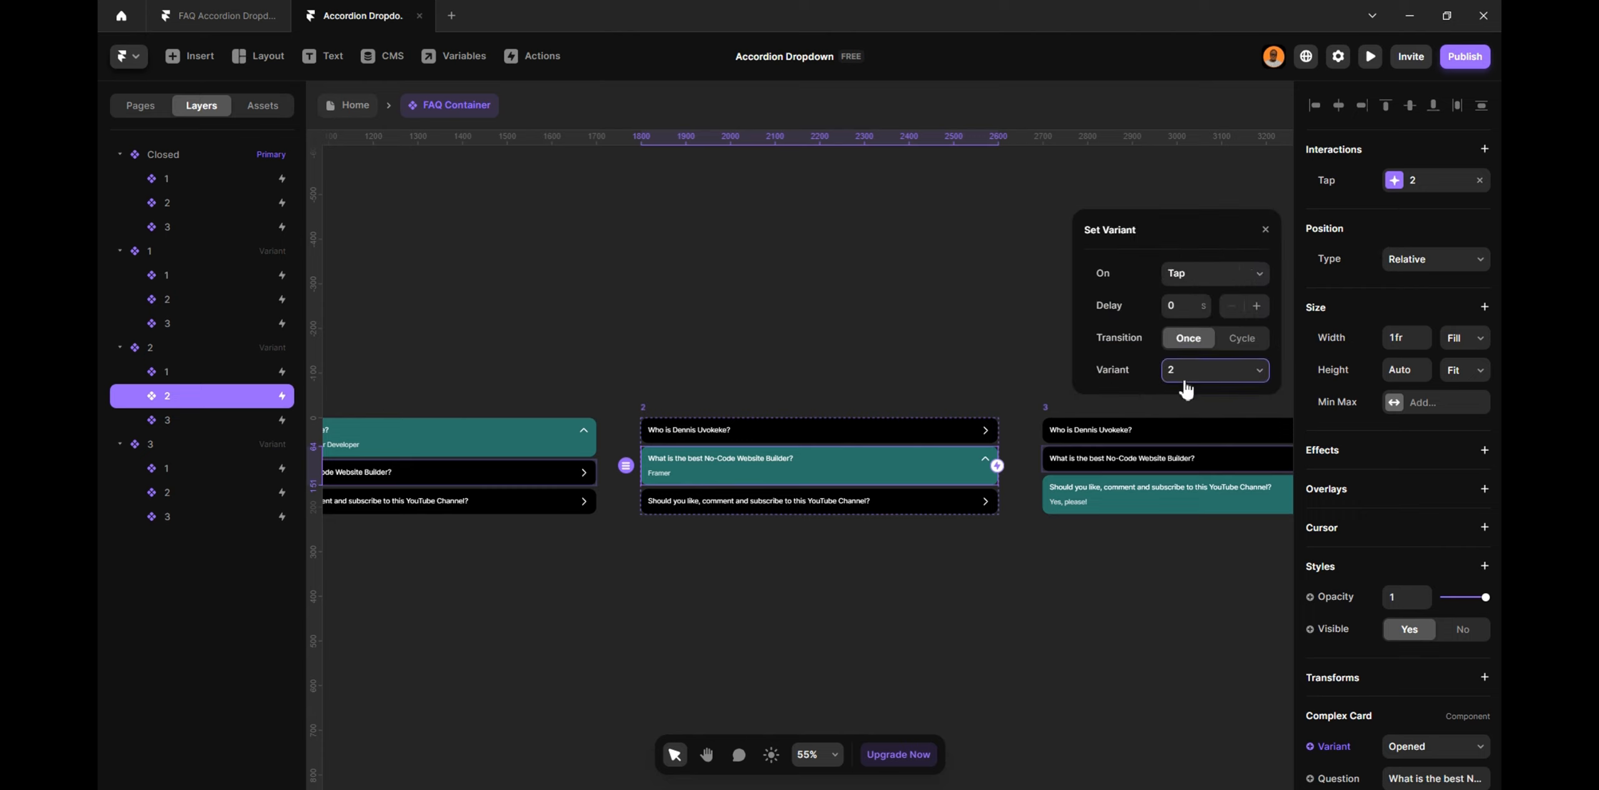
click(1186, 382)
click(1184, 393)
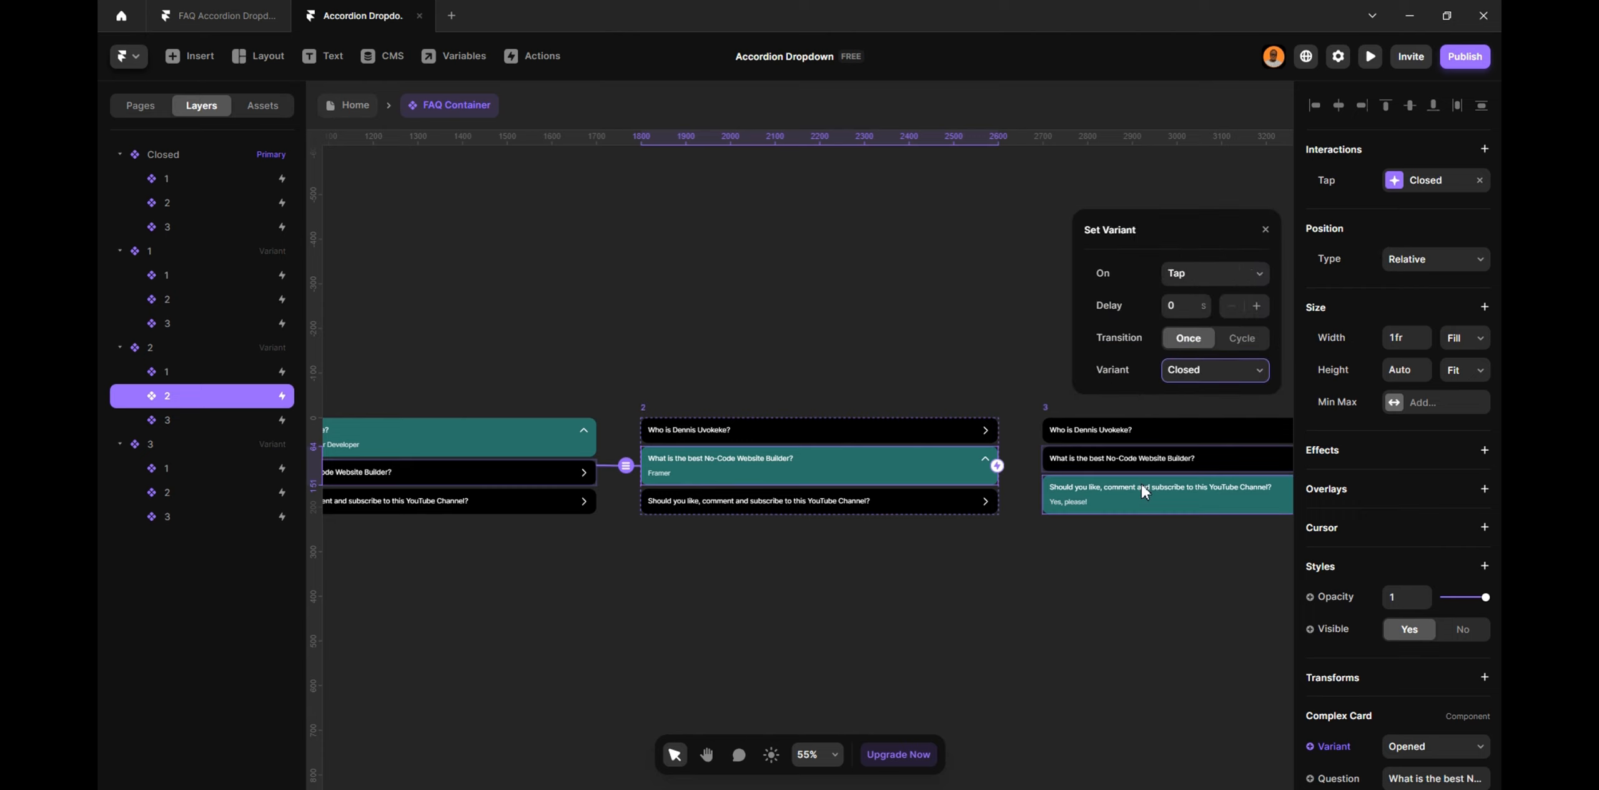
Set the Tap interaction of the opened third card in variant 3 to switch to the Closed variant
click(1145, 490)
click(1397, 180)
click(1203, 379)
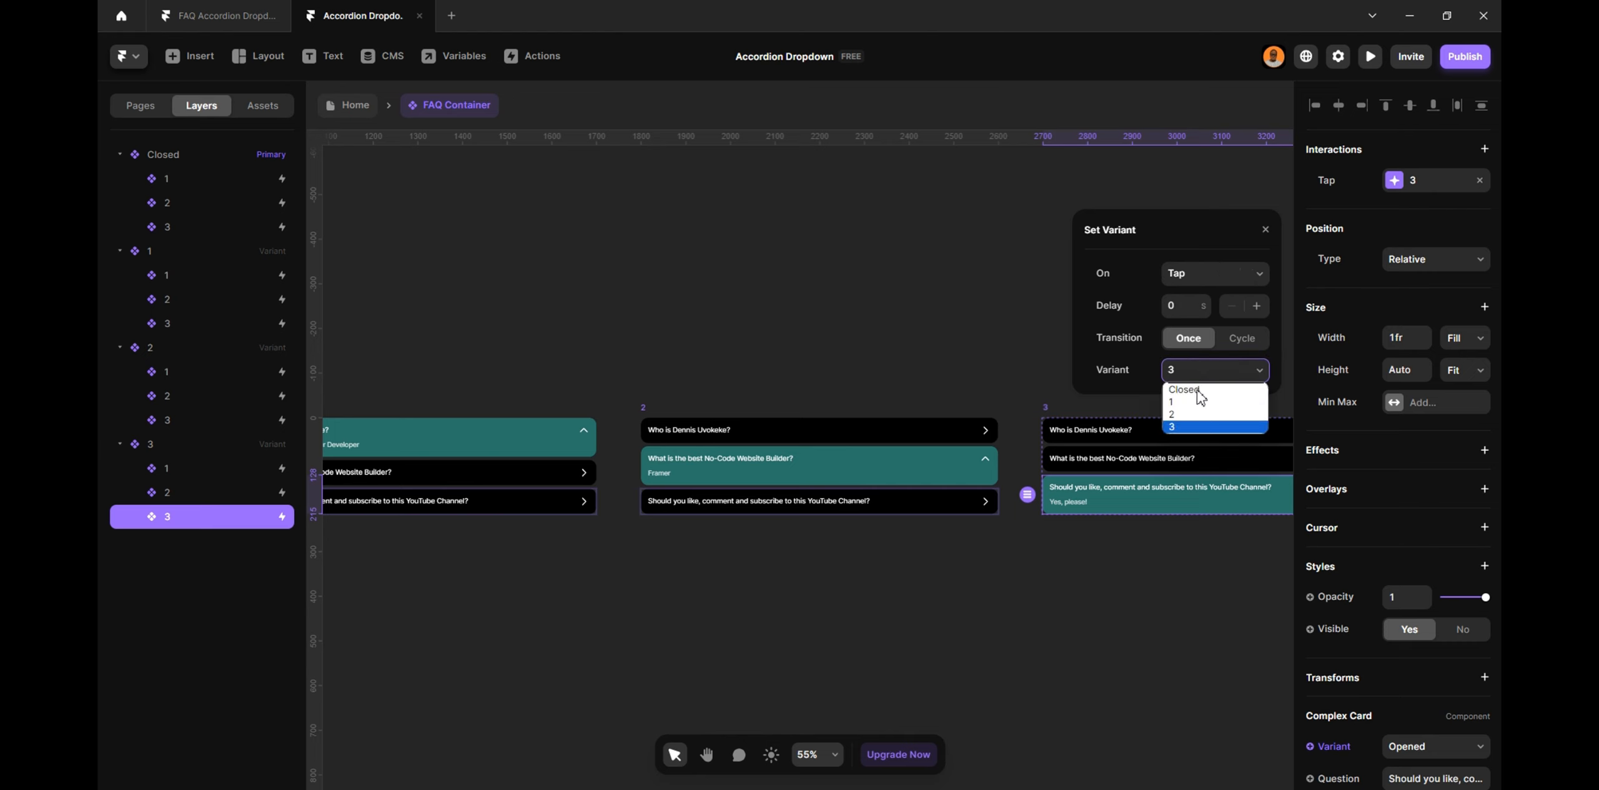
click(1198, 390)
click(818, 361)
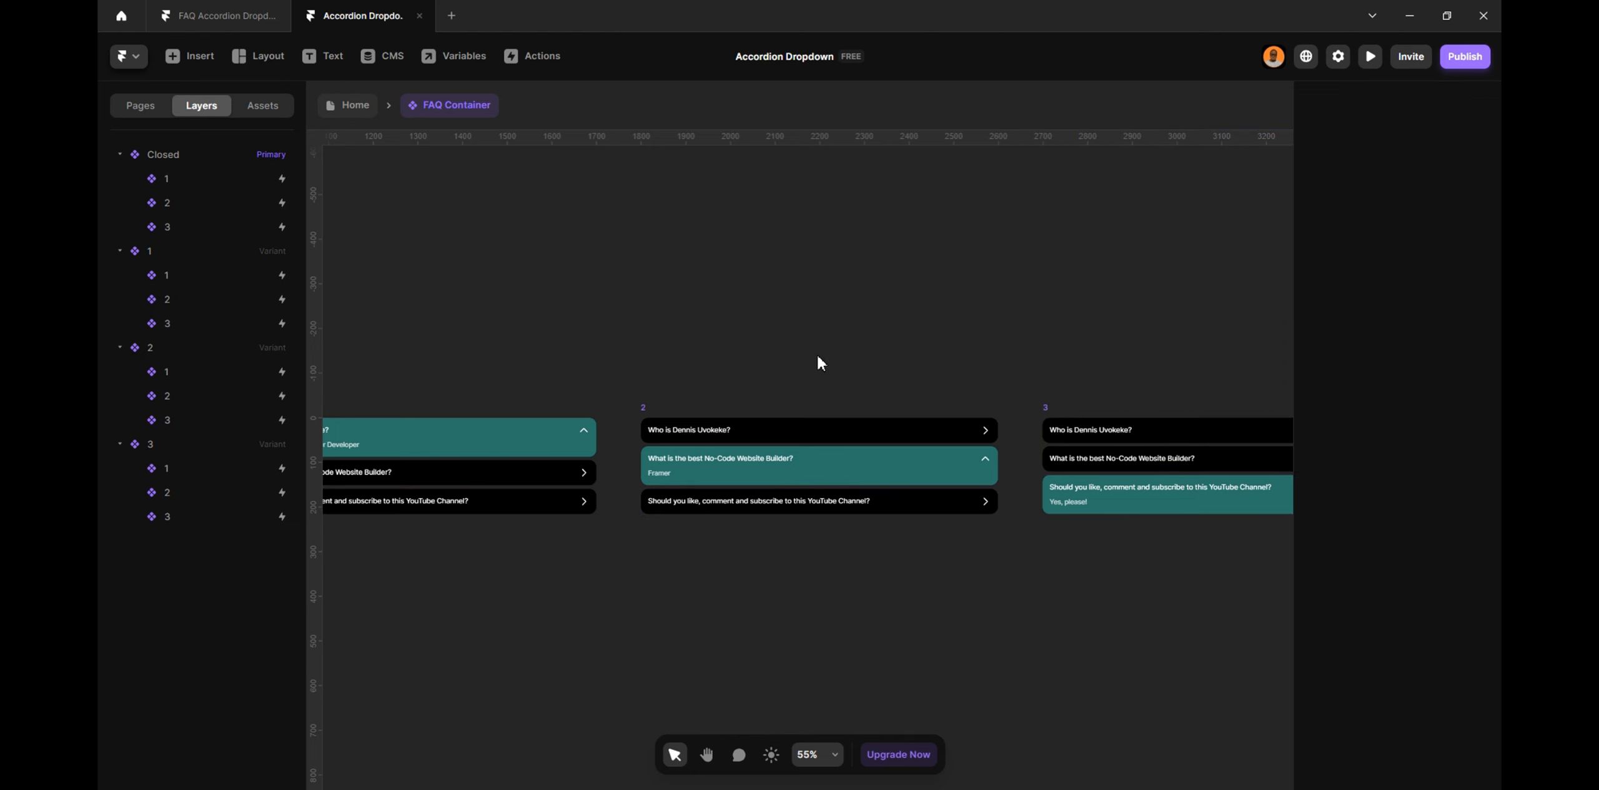
Return to the Home page, preview it at a width of 1696, and go to the Complex Accordion Dropdown section
click(355, 108)
click(1370, 57)
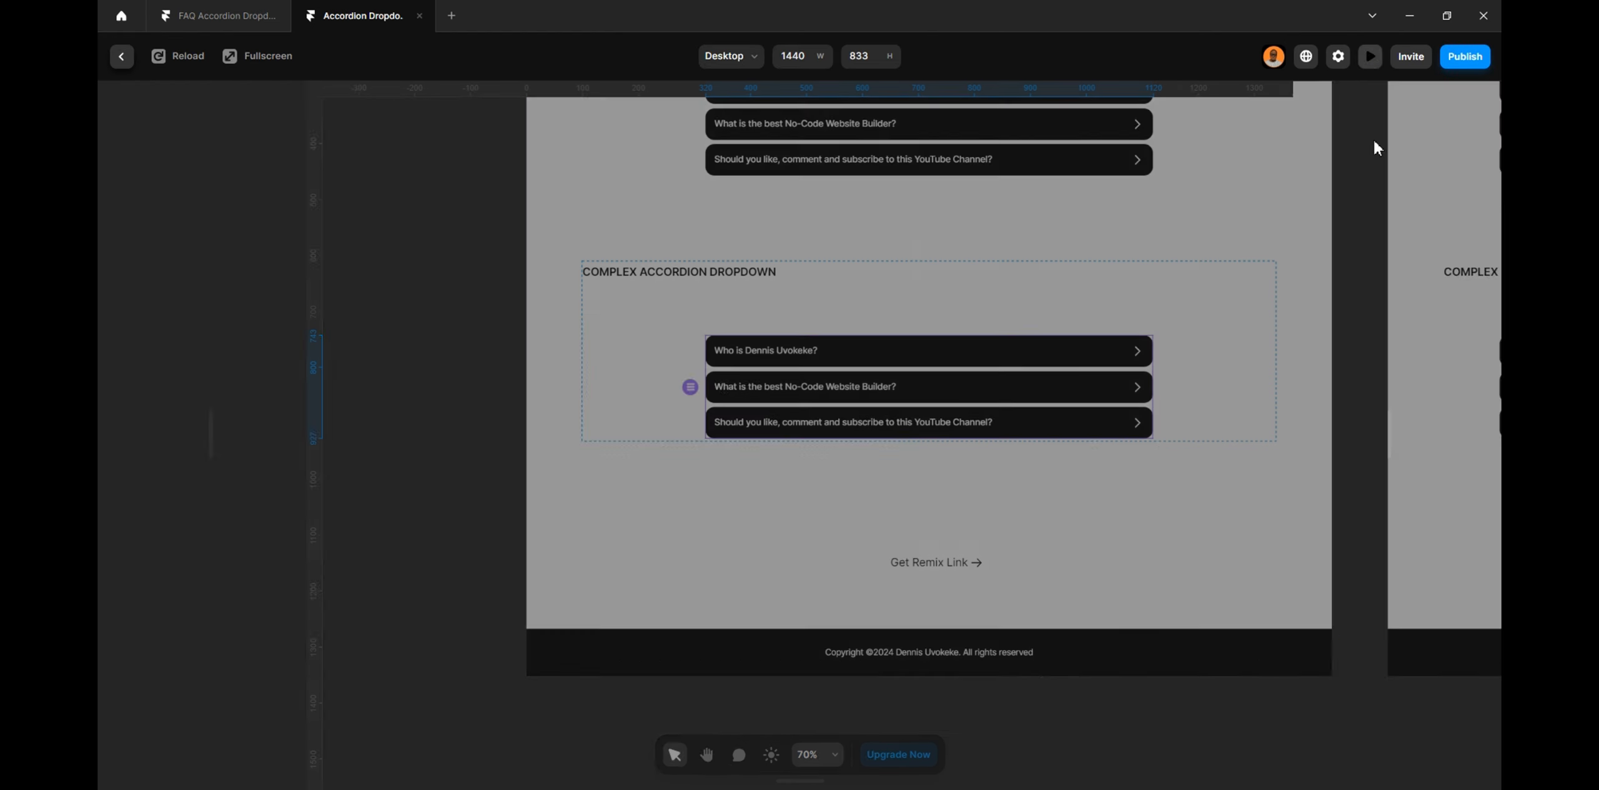
drag(1395, 258, 1494, 258)
scroll(937, 274, down, 5)
Test the complex accordion by switching between its three questions and tapping opened ones again to close them
click(814, 406)
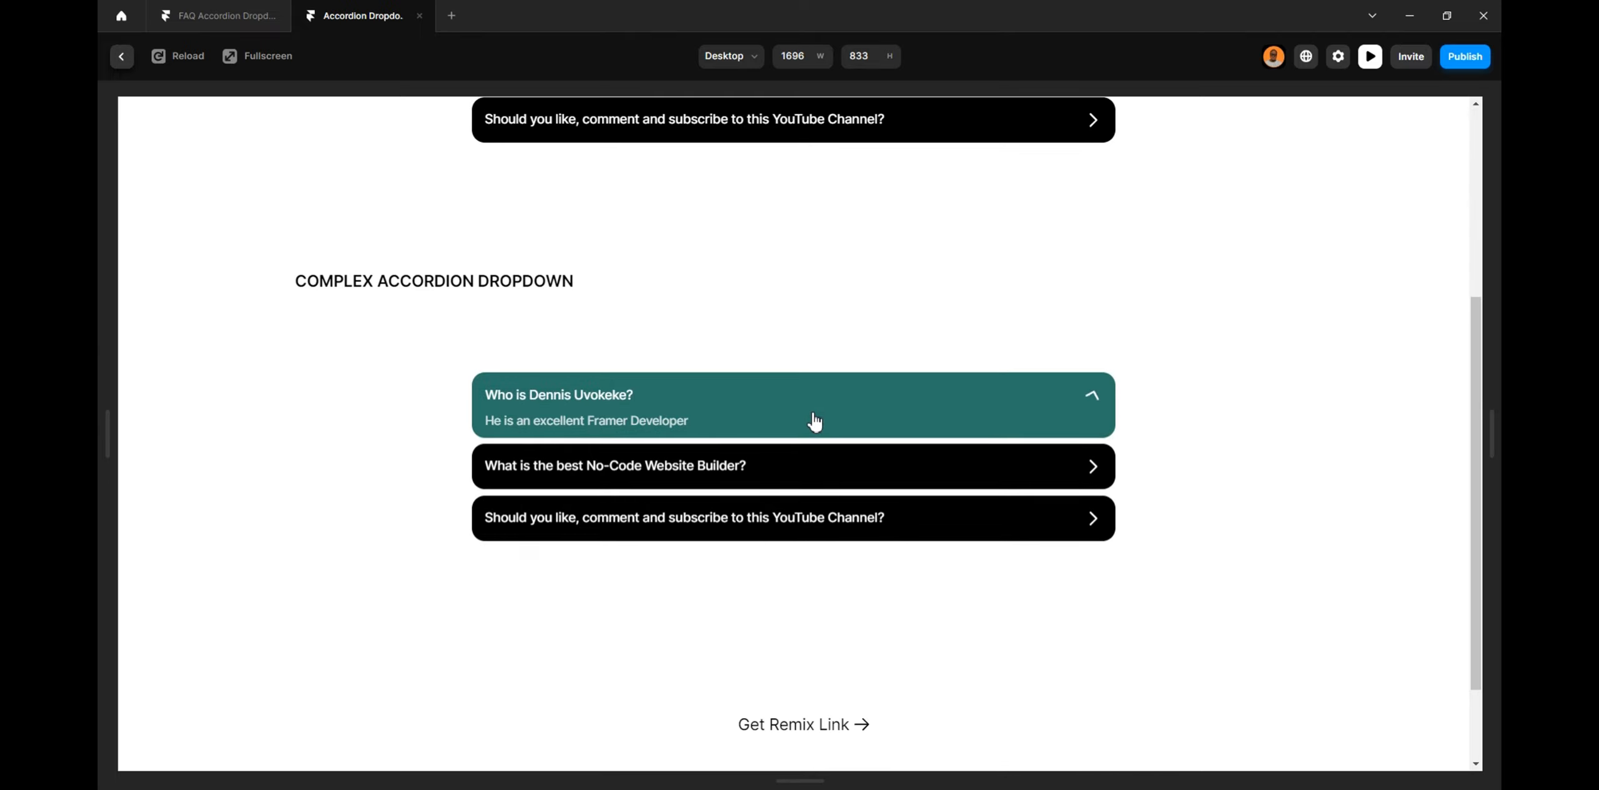
click(793, 468)
click(777, 519)
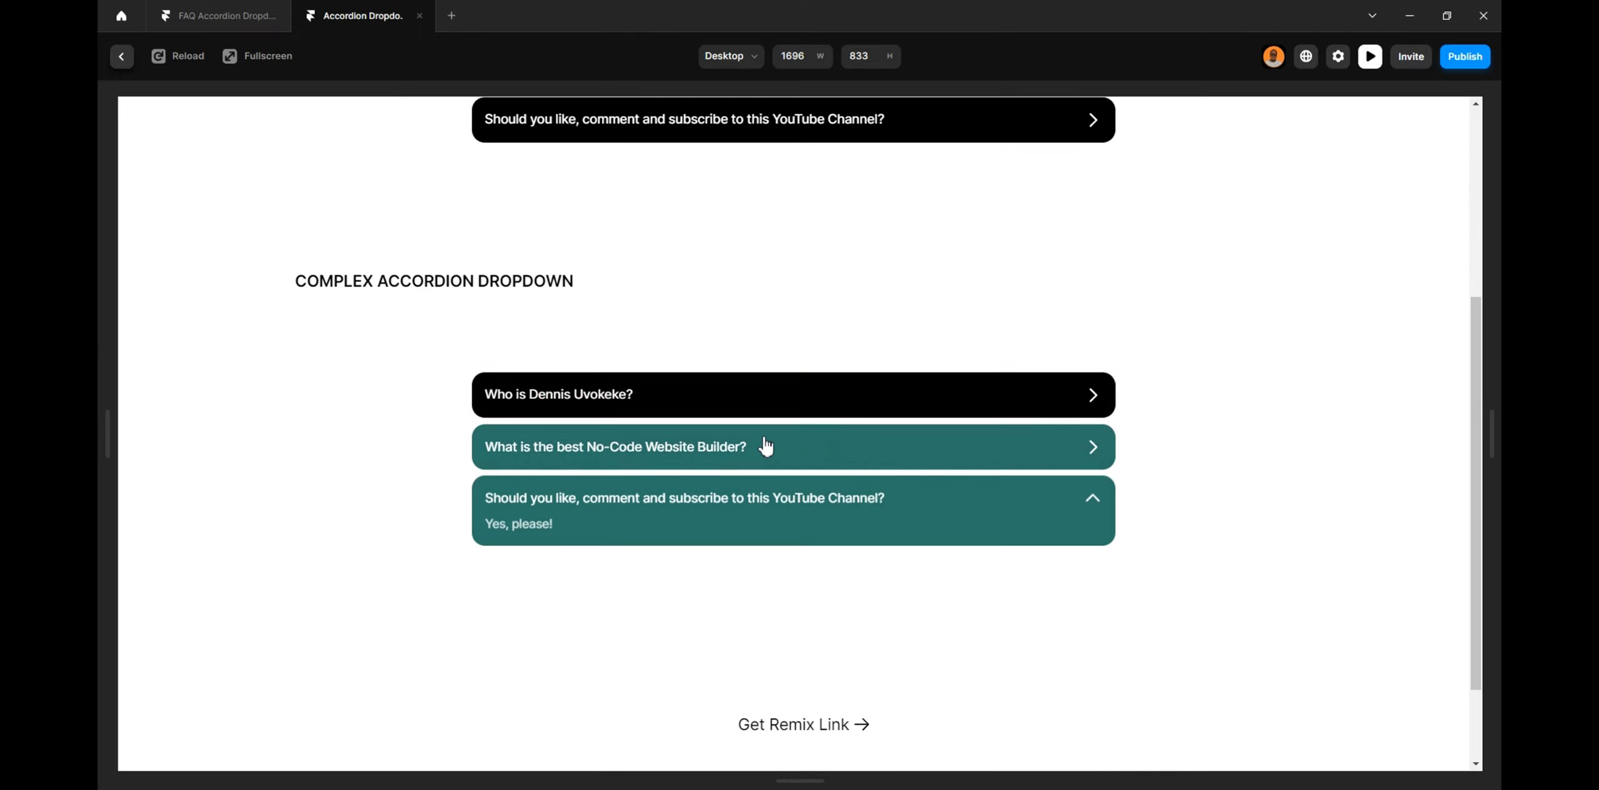
click(763, 444)
click(766, 448)
click(760, 510)
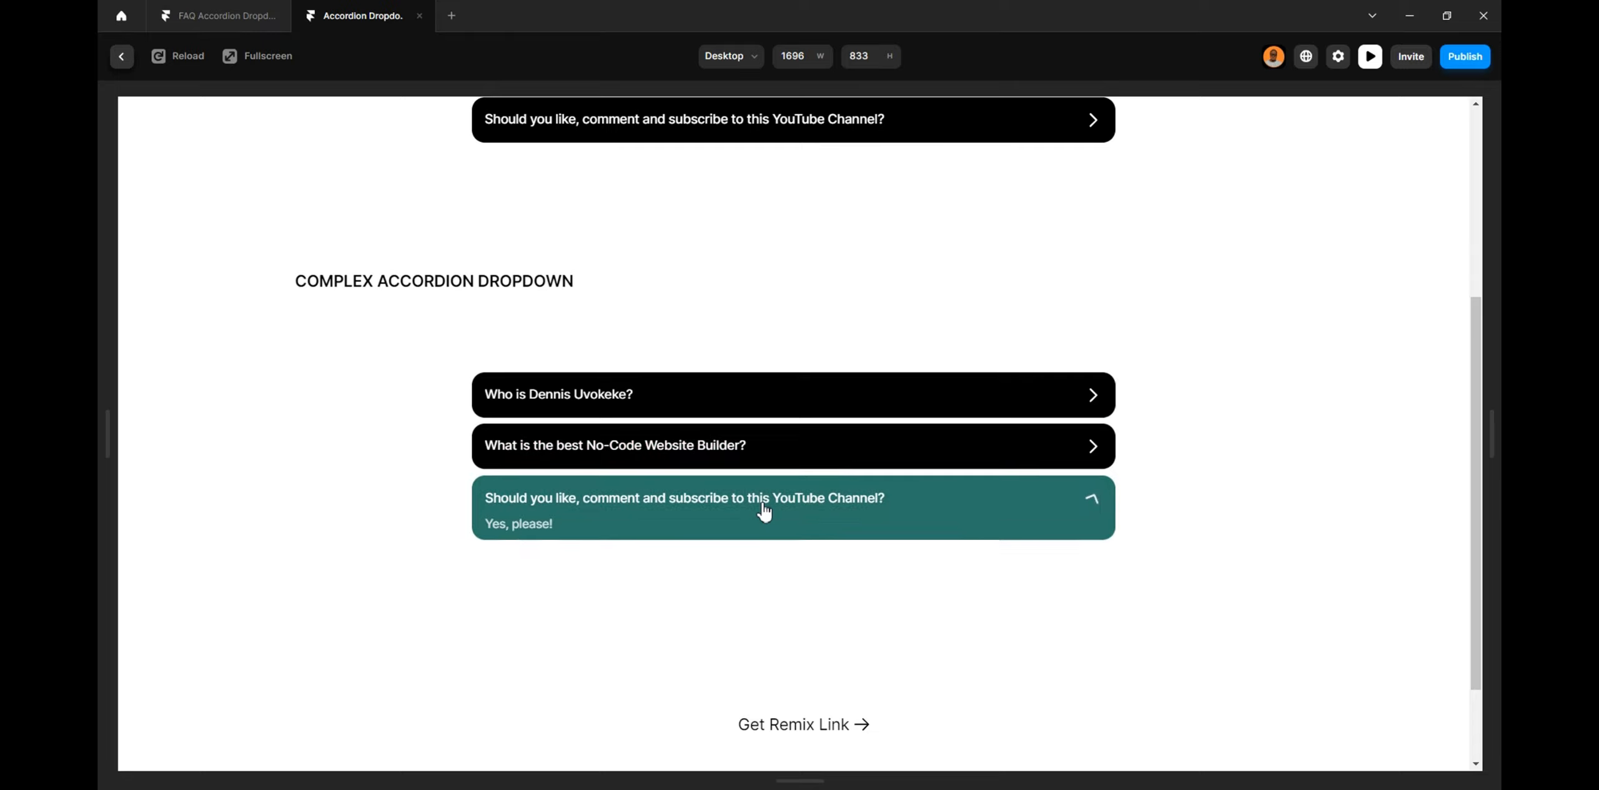
click(760, 509)
click(749, 410)
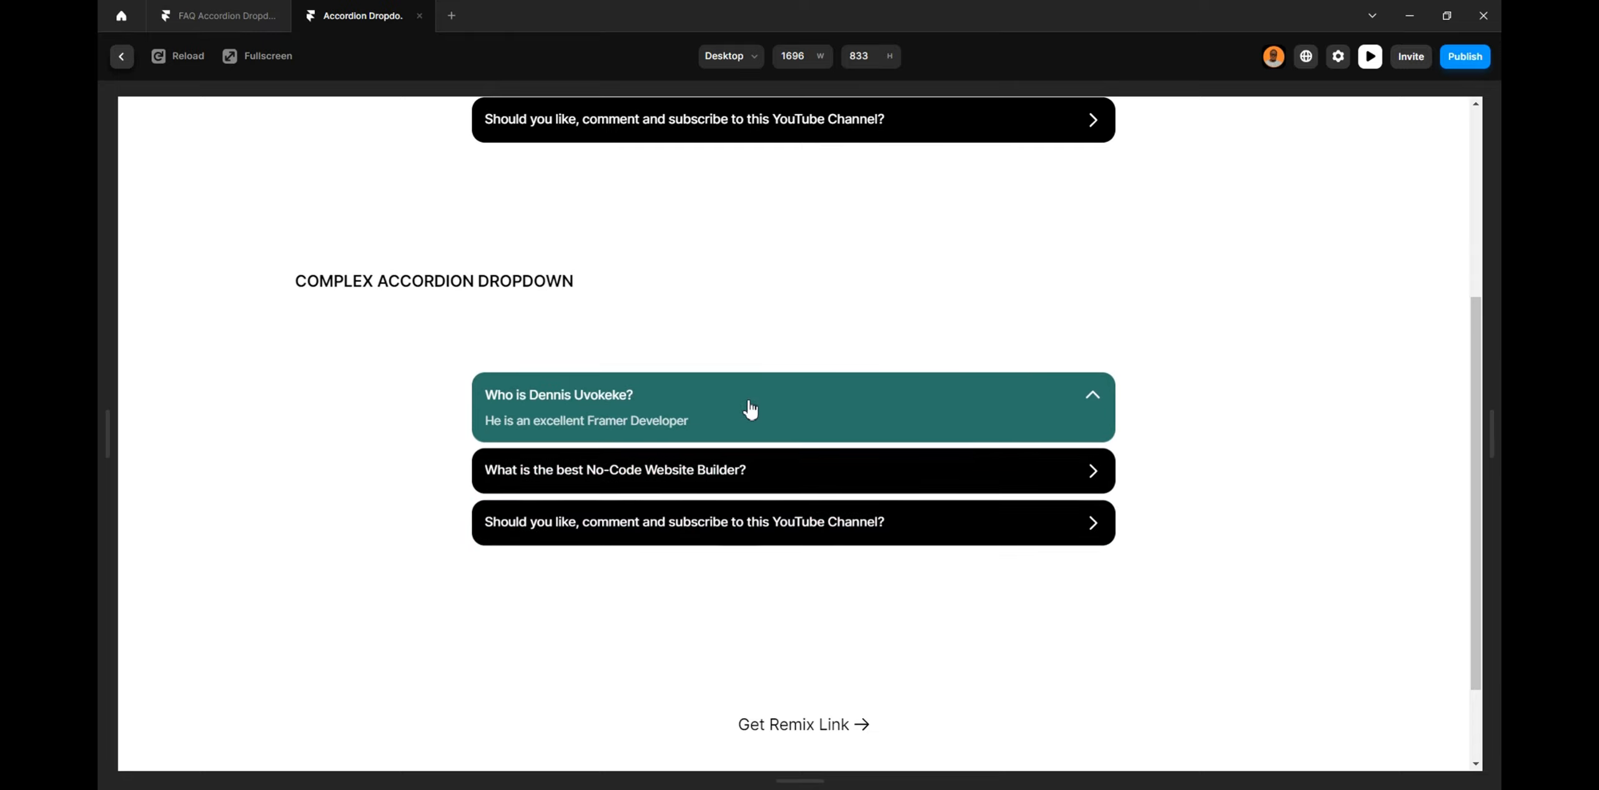
click(750, 411)
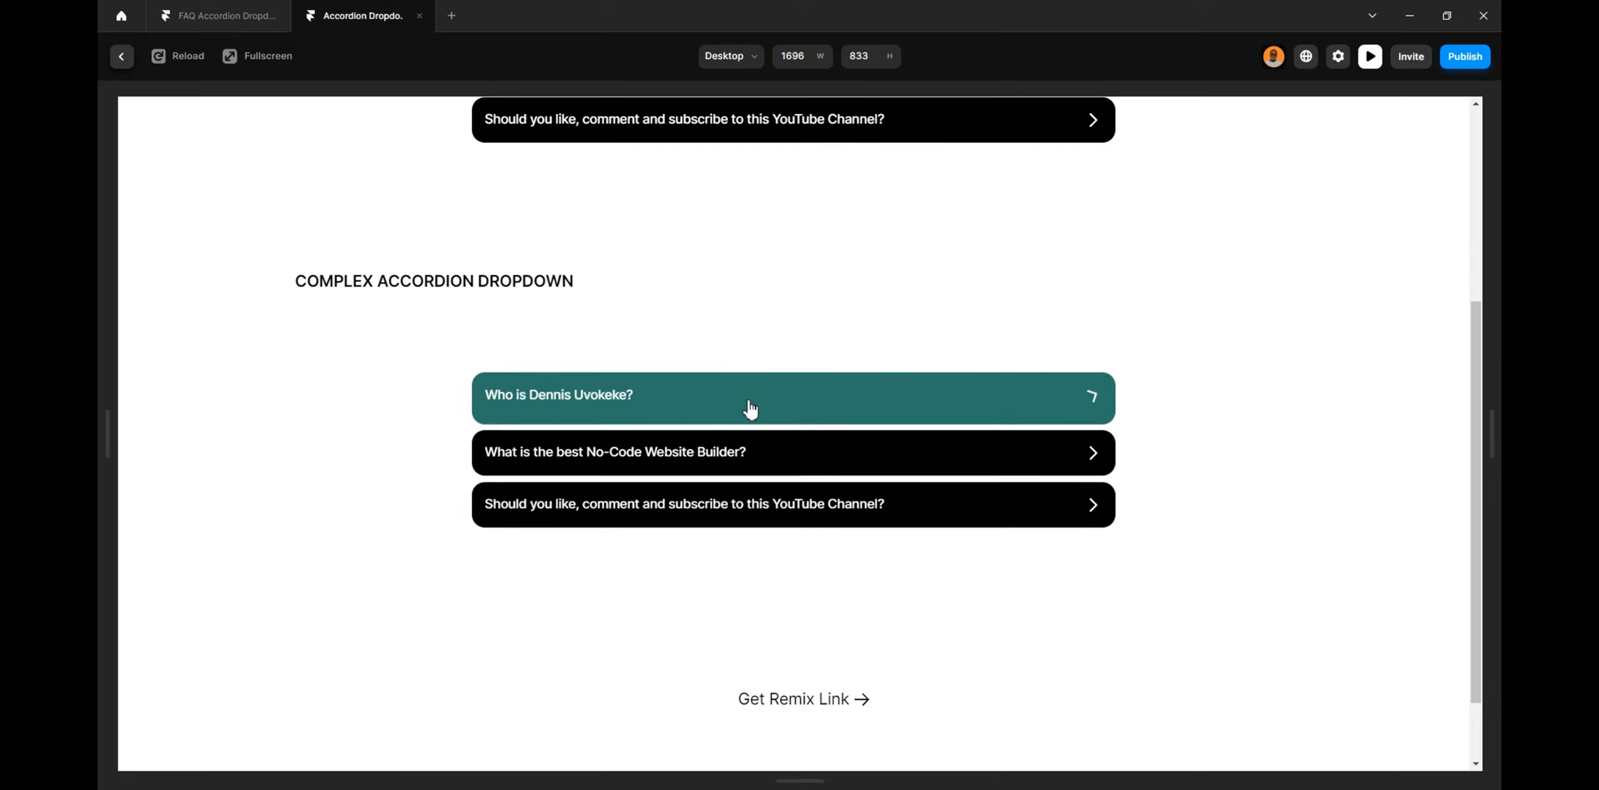
click(800, 455)
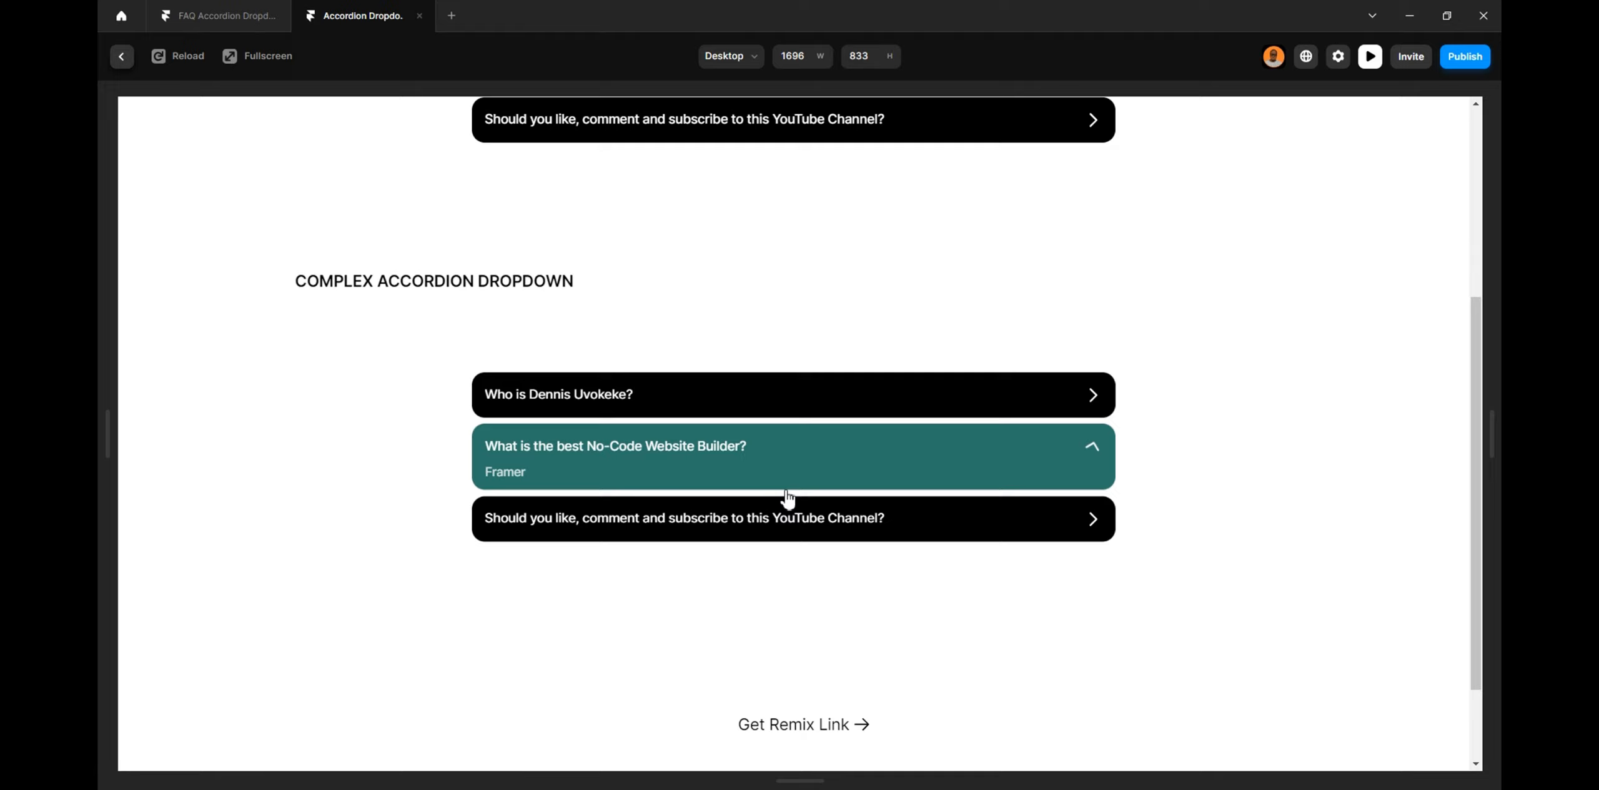
click(775, 531)
click(730, 455)
click(700, 400)
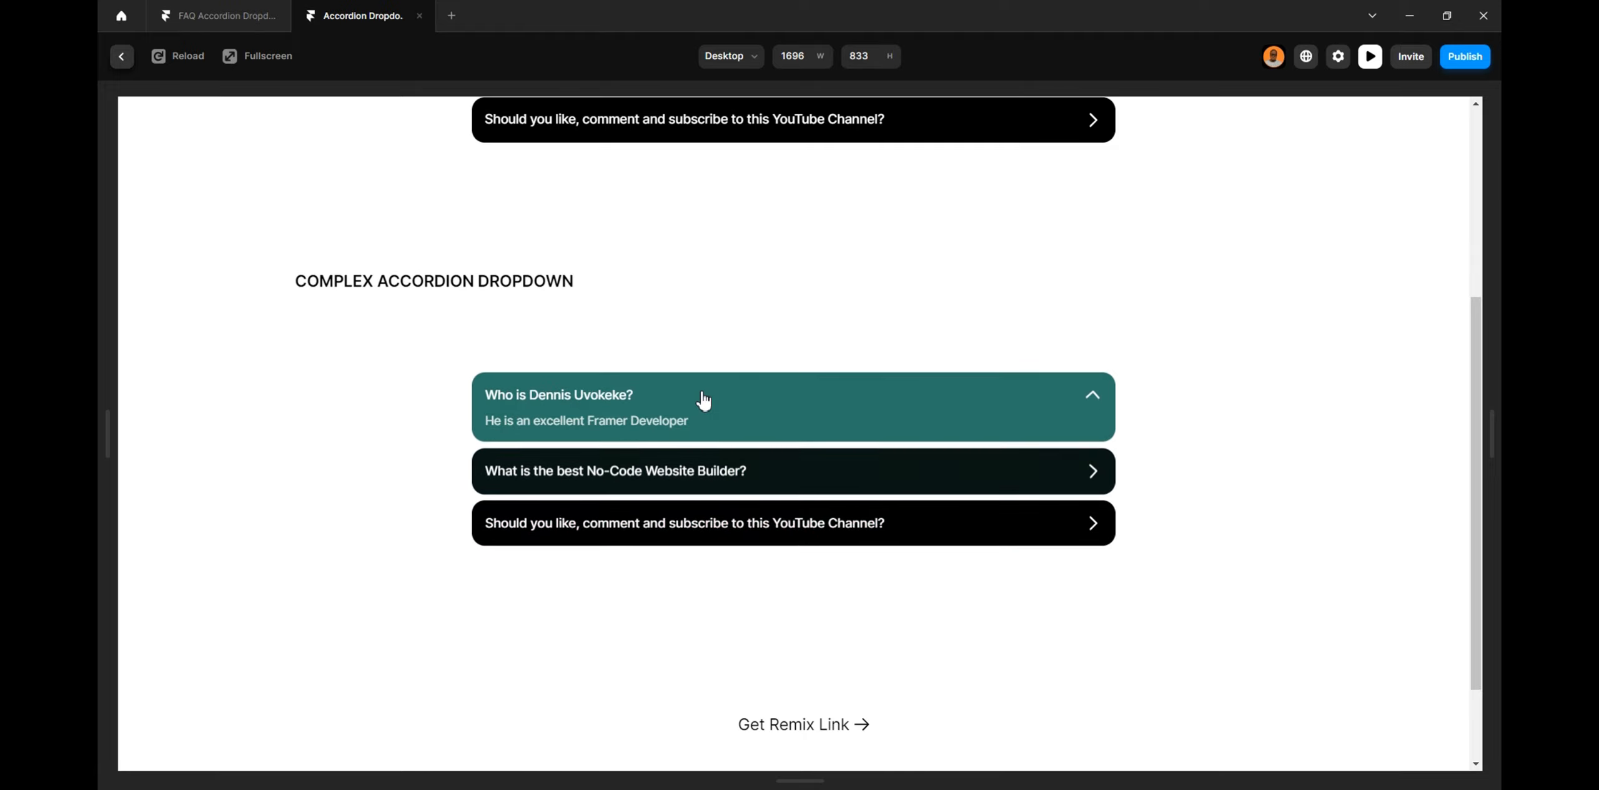
click(699, 394)
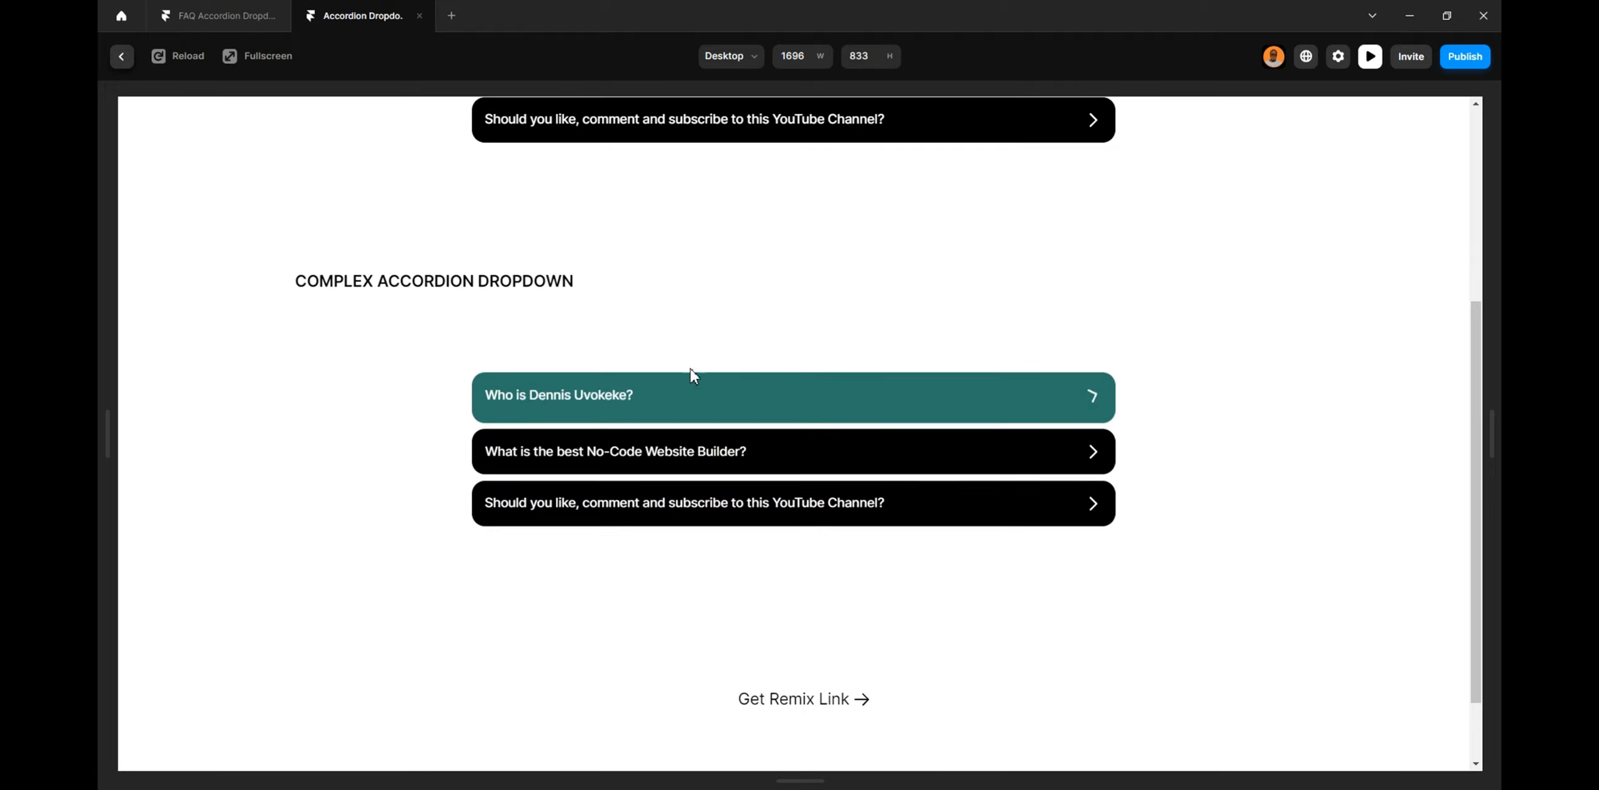
Switch to the FAQ Accordion project's preview, open the Image Accordion Dropdown's first and second questions, and compare that section with the Complex Accordion Dropdown
click(228, 15)
scroll(743, 511, down, 6)
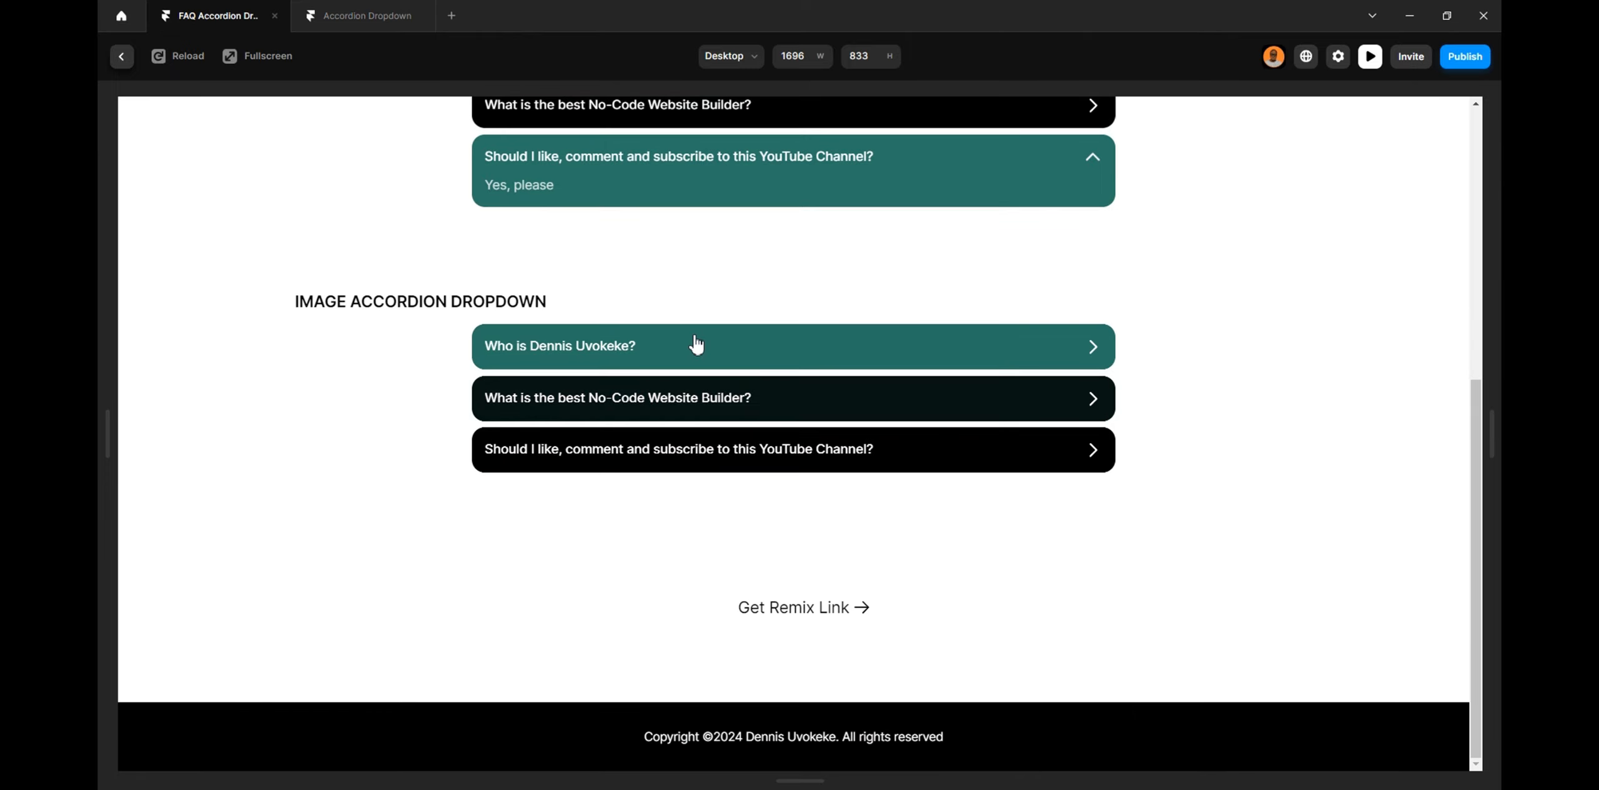
click(695, 343)
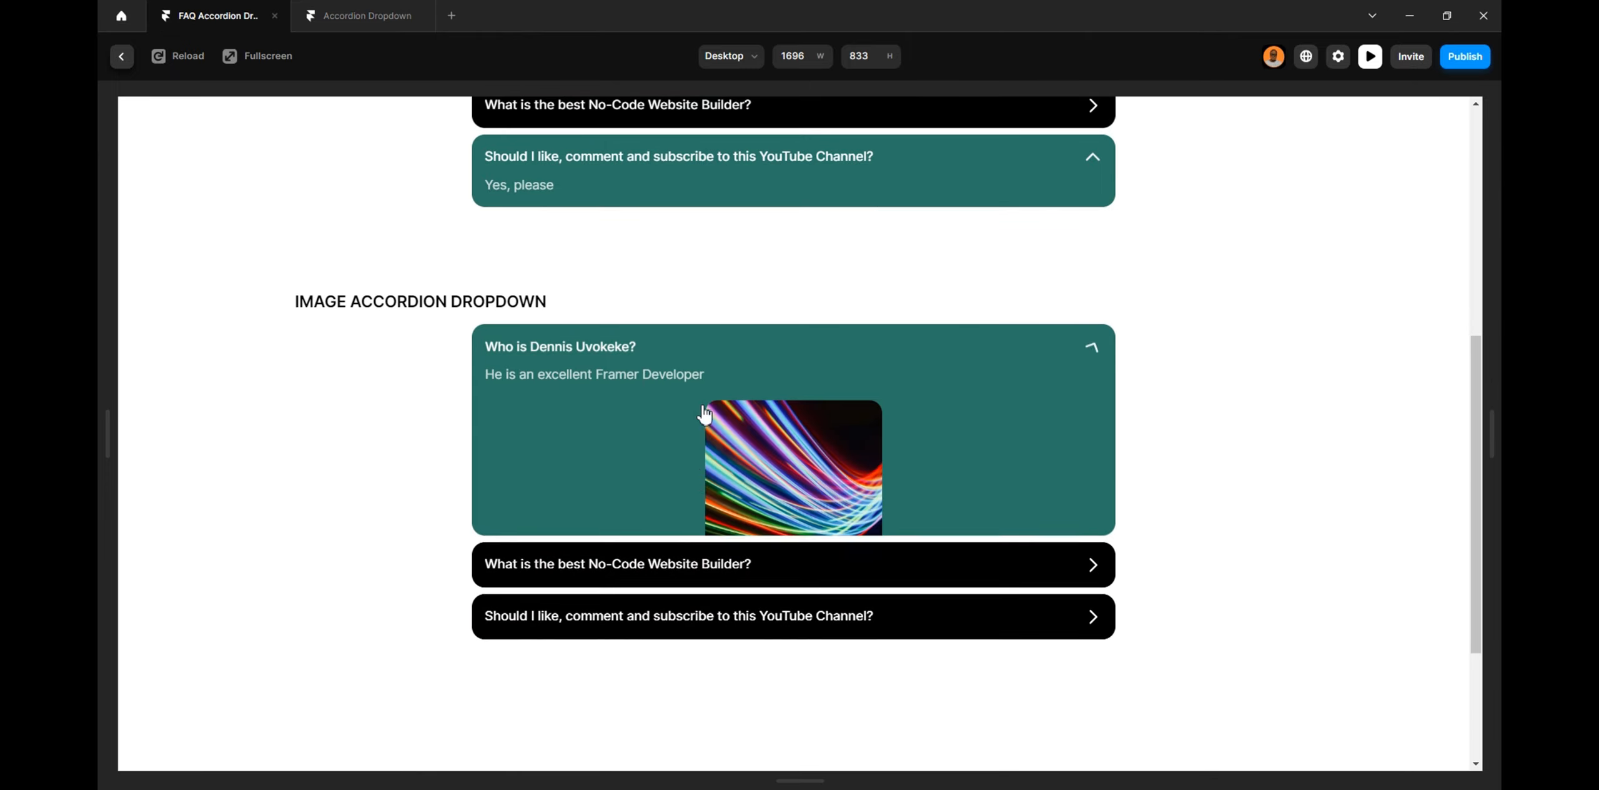
click(689, 619)
scroll(750, 436, up, 6)
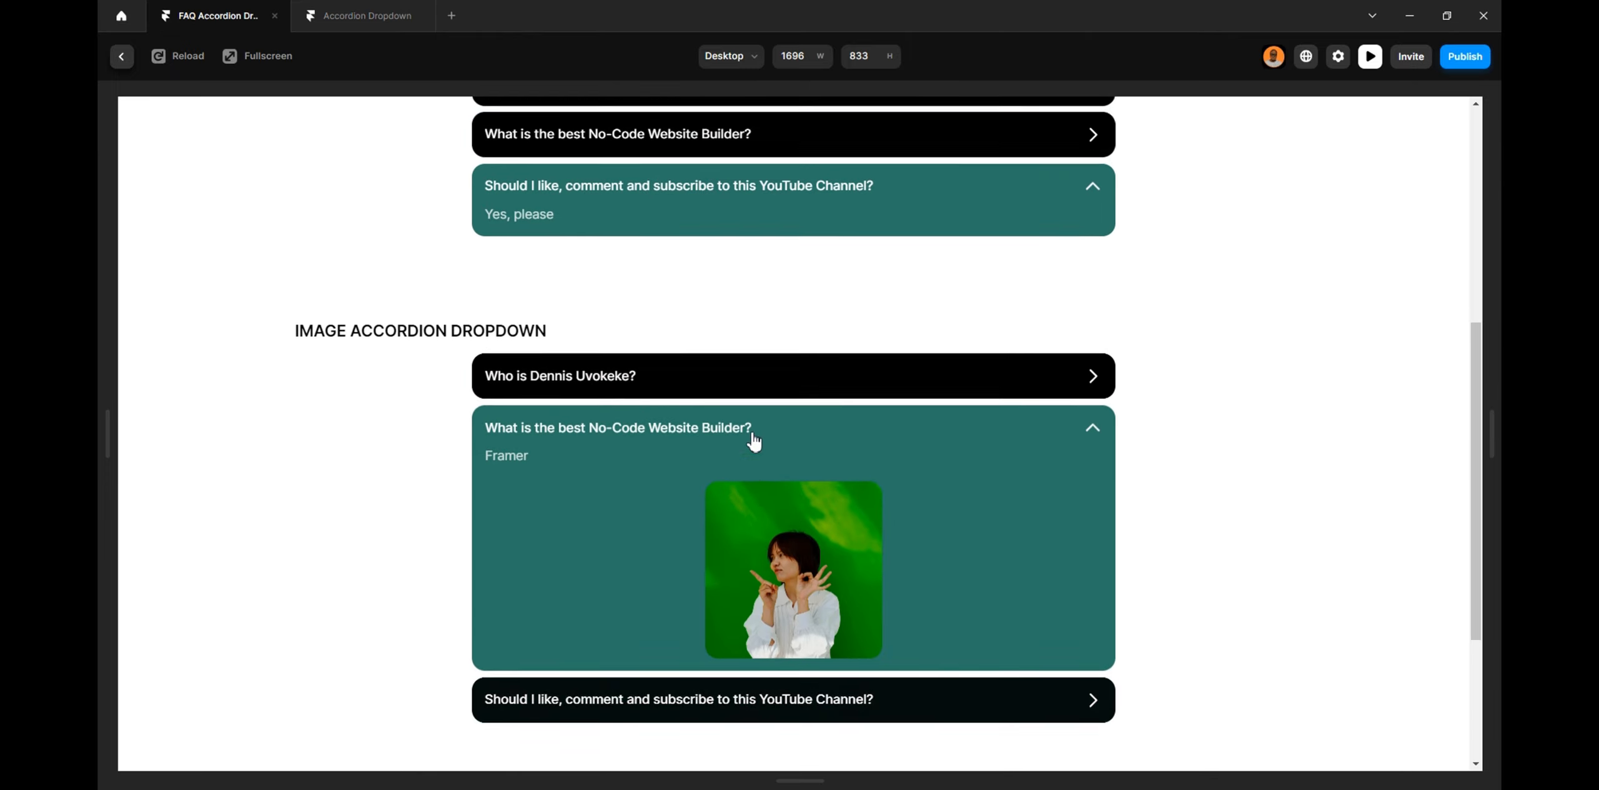
scroll(571, 473, down, 7)
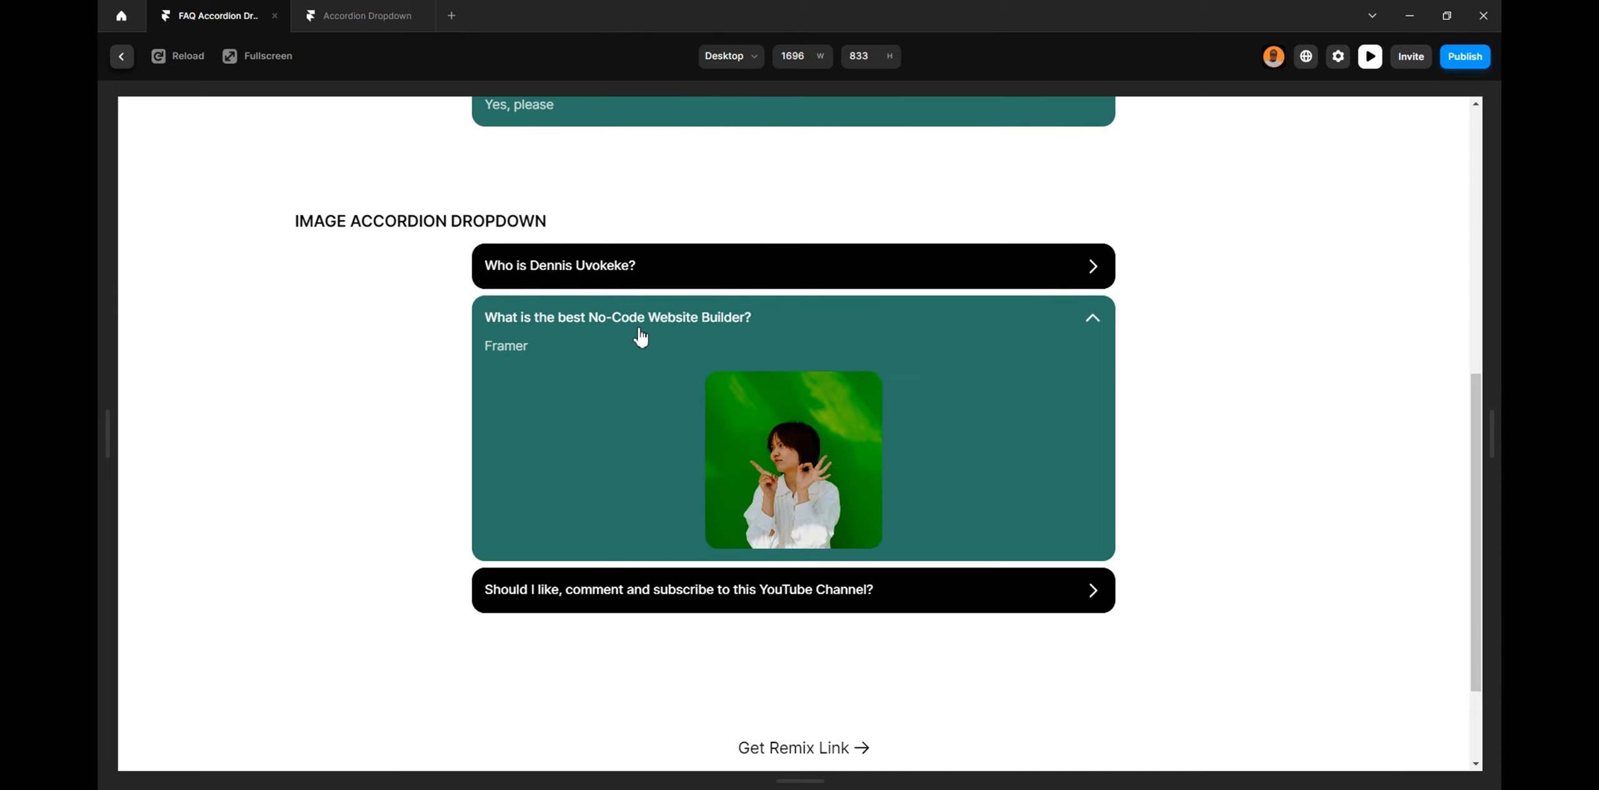
scroll(641, 337, up, 5)
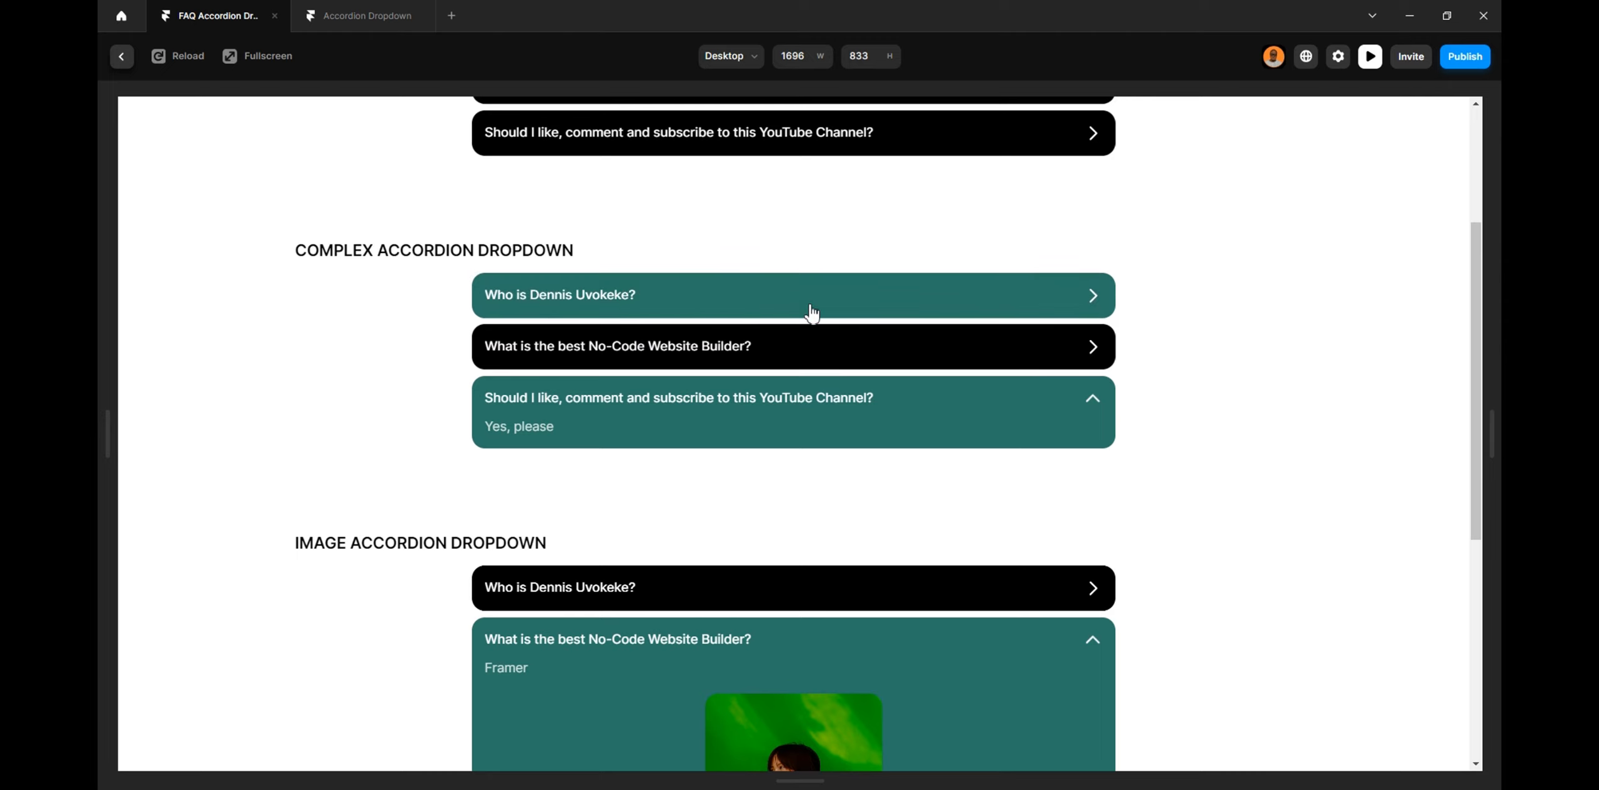
scroll(793, 357, down, 4)
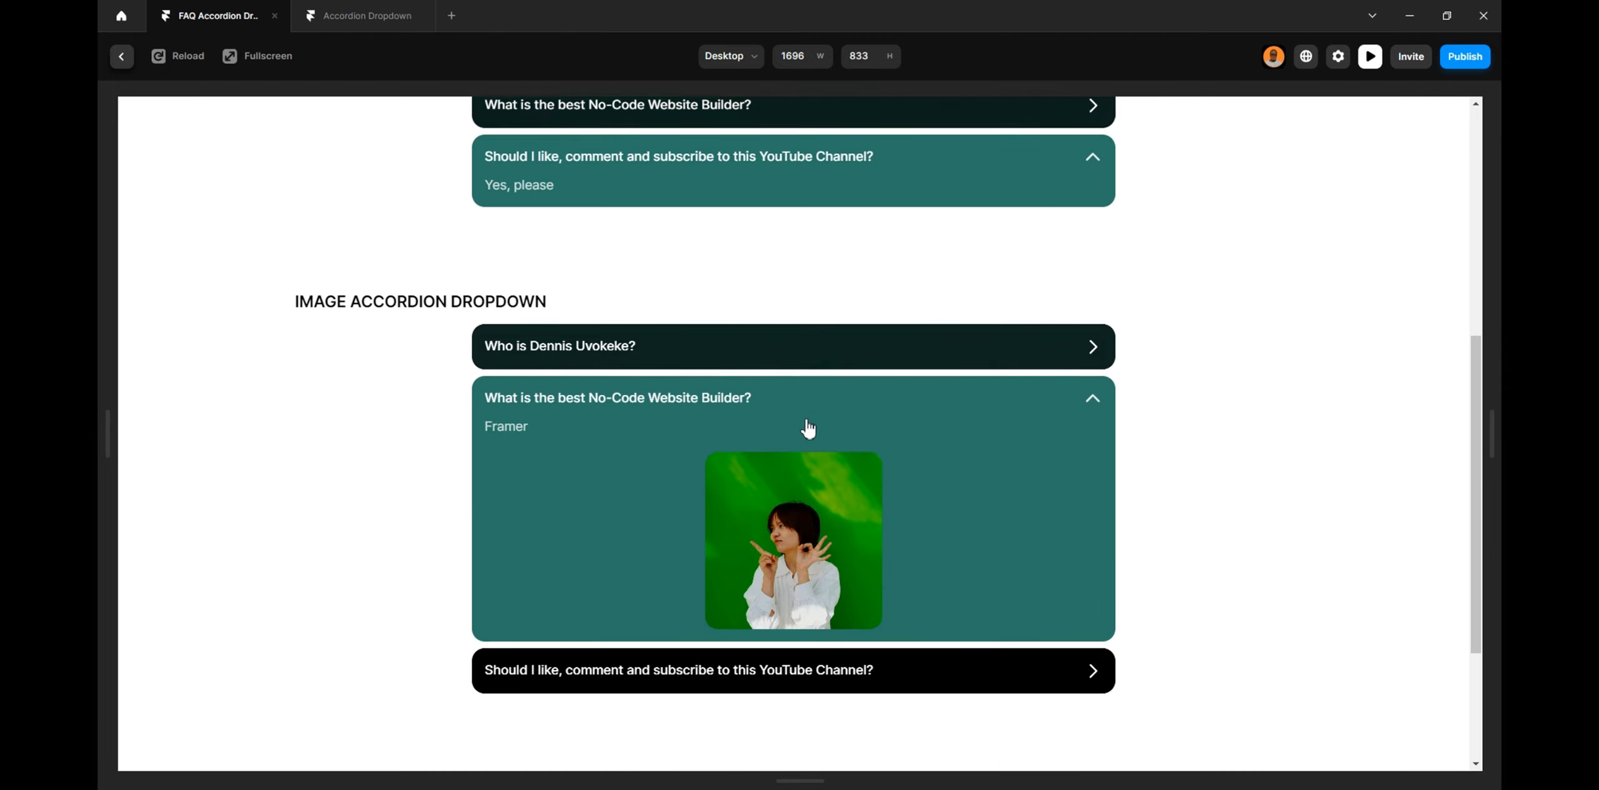
Exit the preview in both projects and switch to the Accordion Dropdown project's editing canvas
click(122, 62)
scroll(688, 306, down, 6)
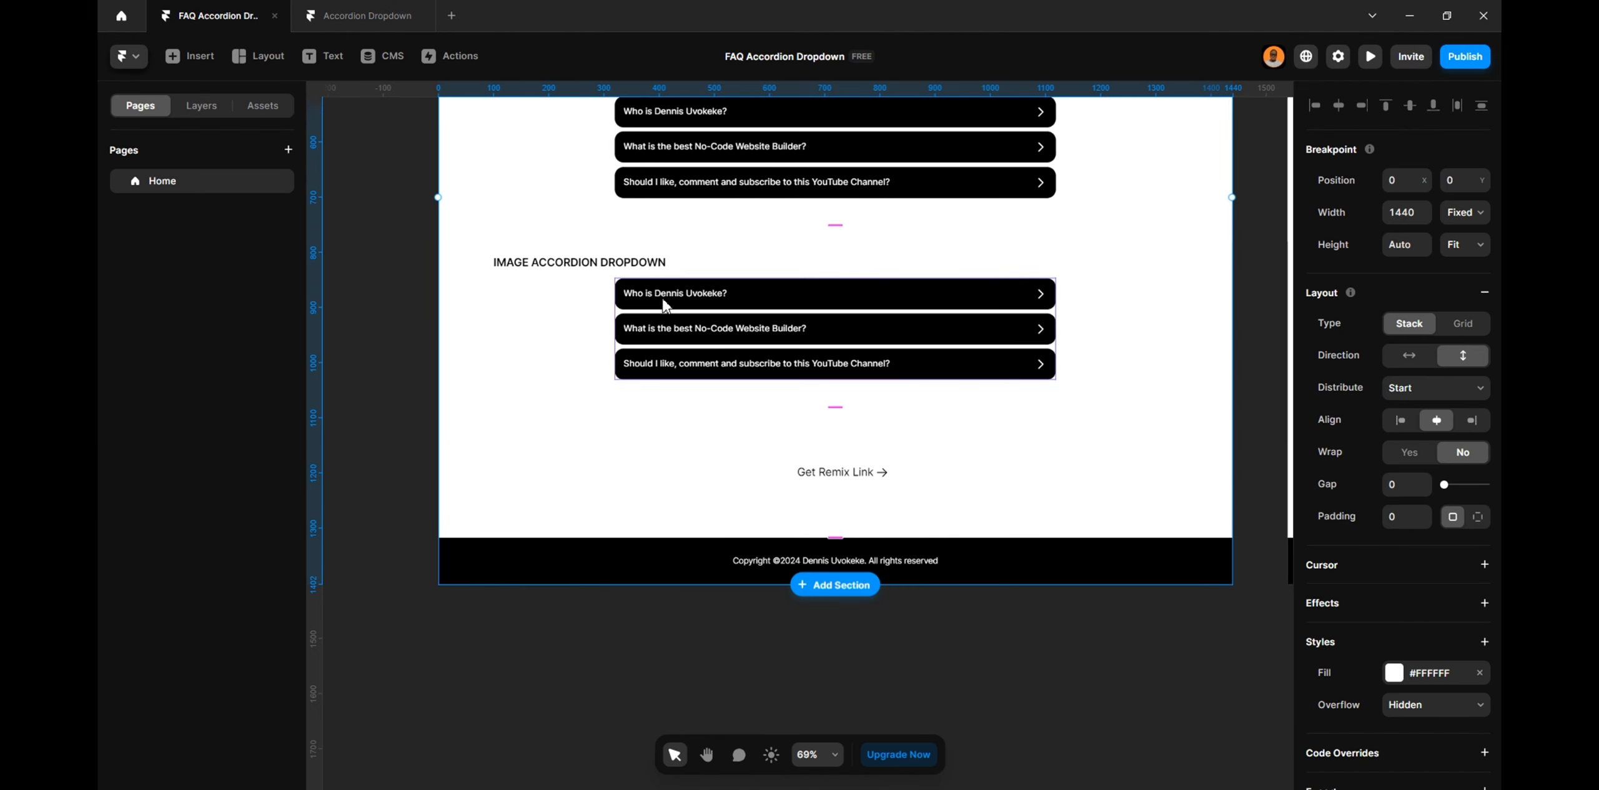
scroll(664, 305, up, 4)
click(353, 15)
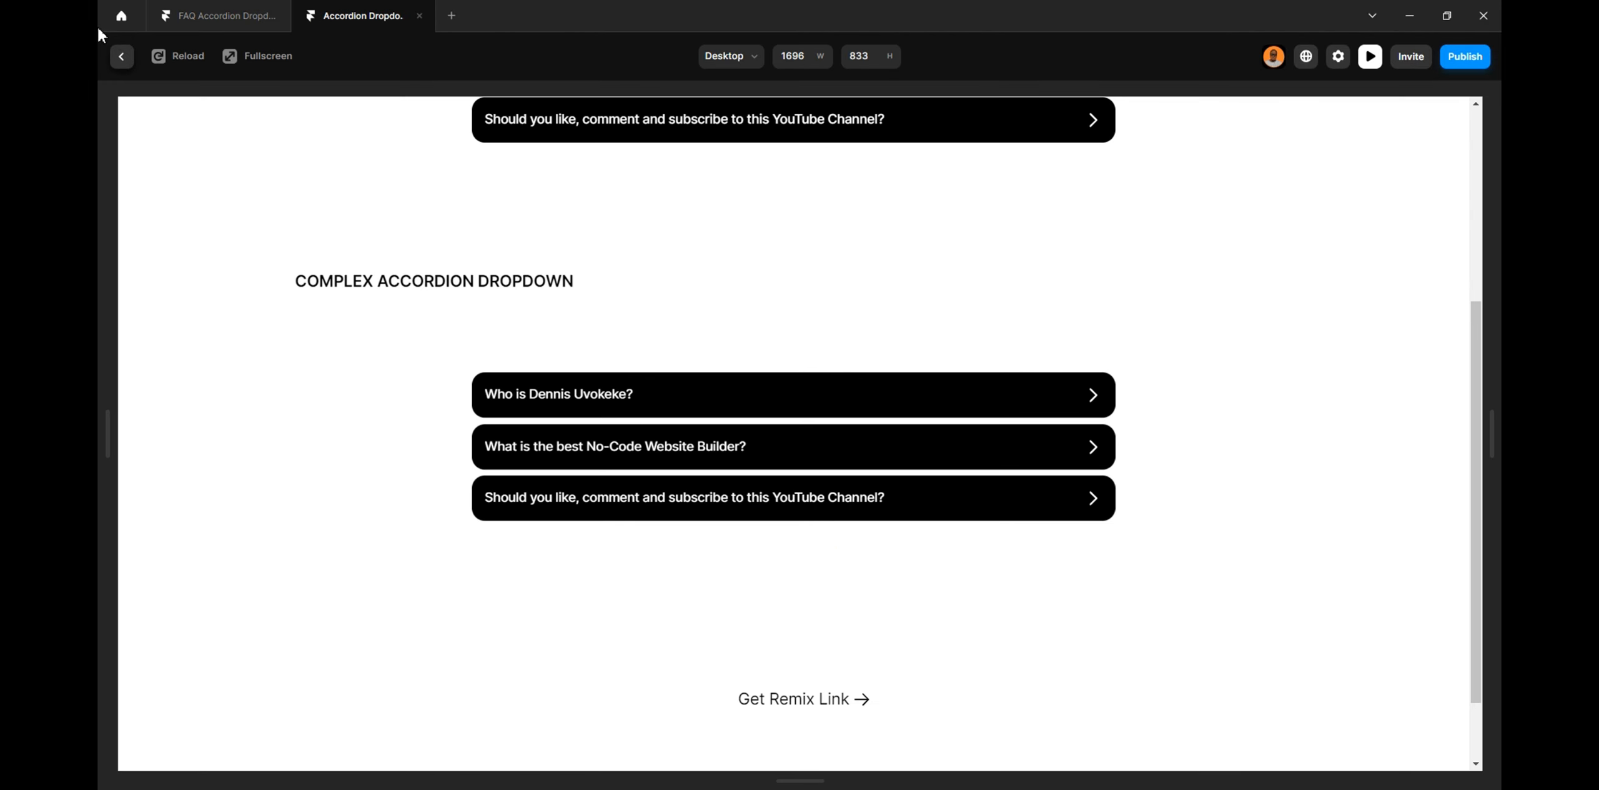
click(121, 56)
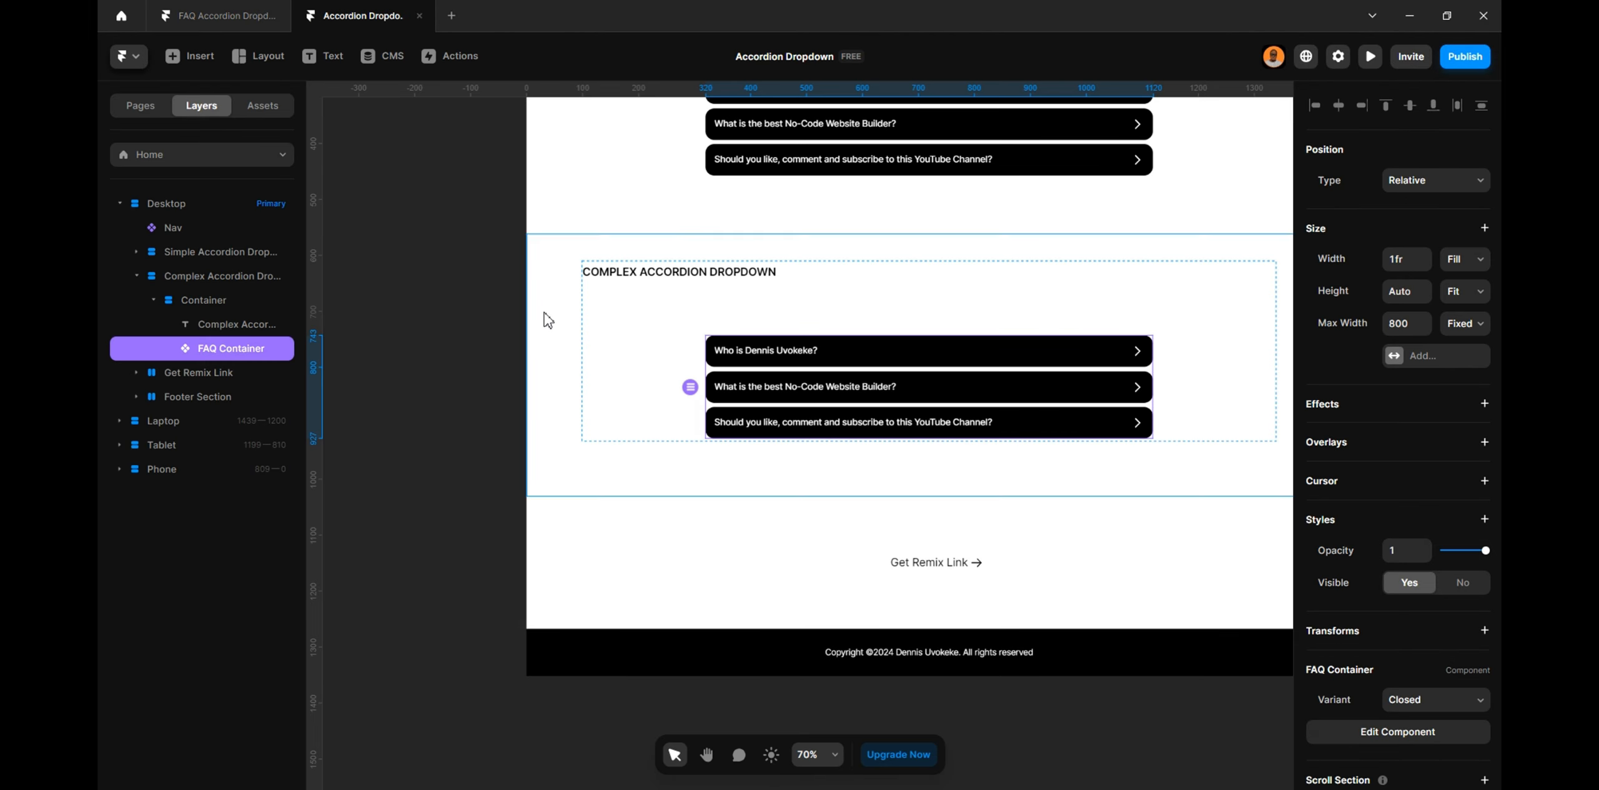
Duplicate the Complex Accordion Dropdown section on the Desktop breakpoint
click(197, 275)
click(130, 275)
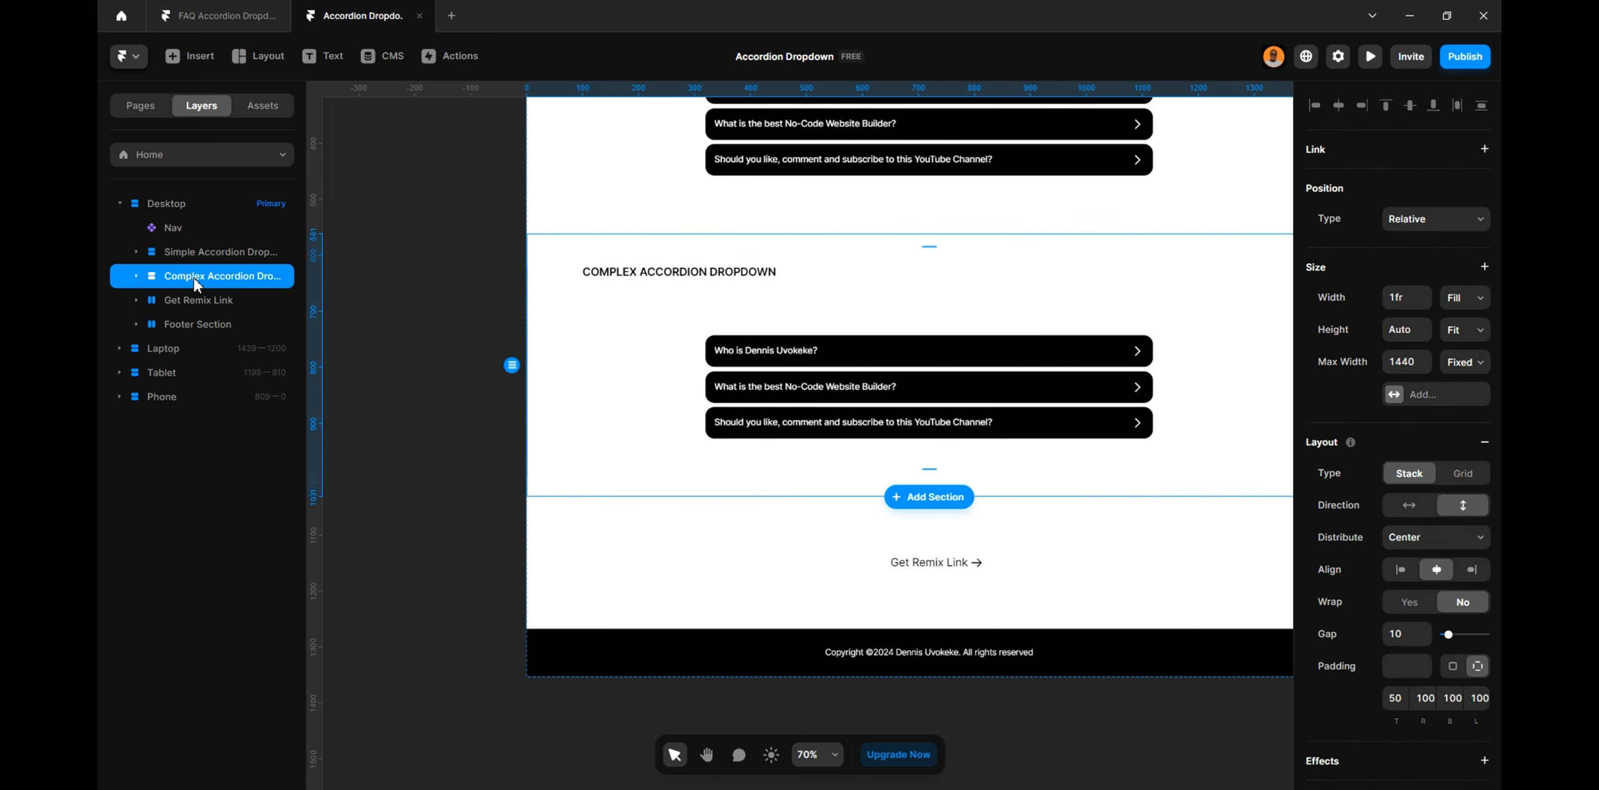
key(ctrl+d)
Rename the duplicated section's layer as Image Accordion Dropdown
double_click(199, 299)
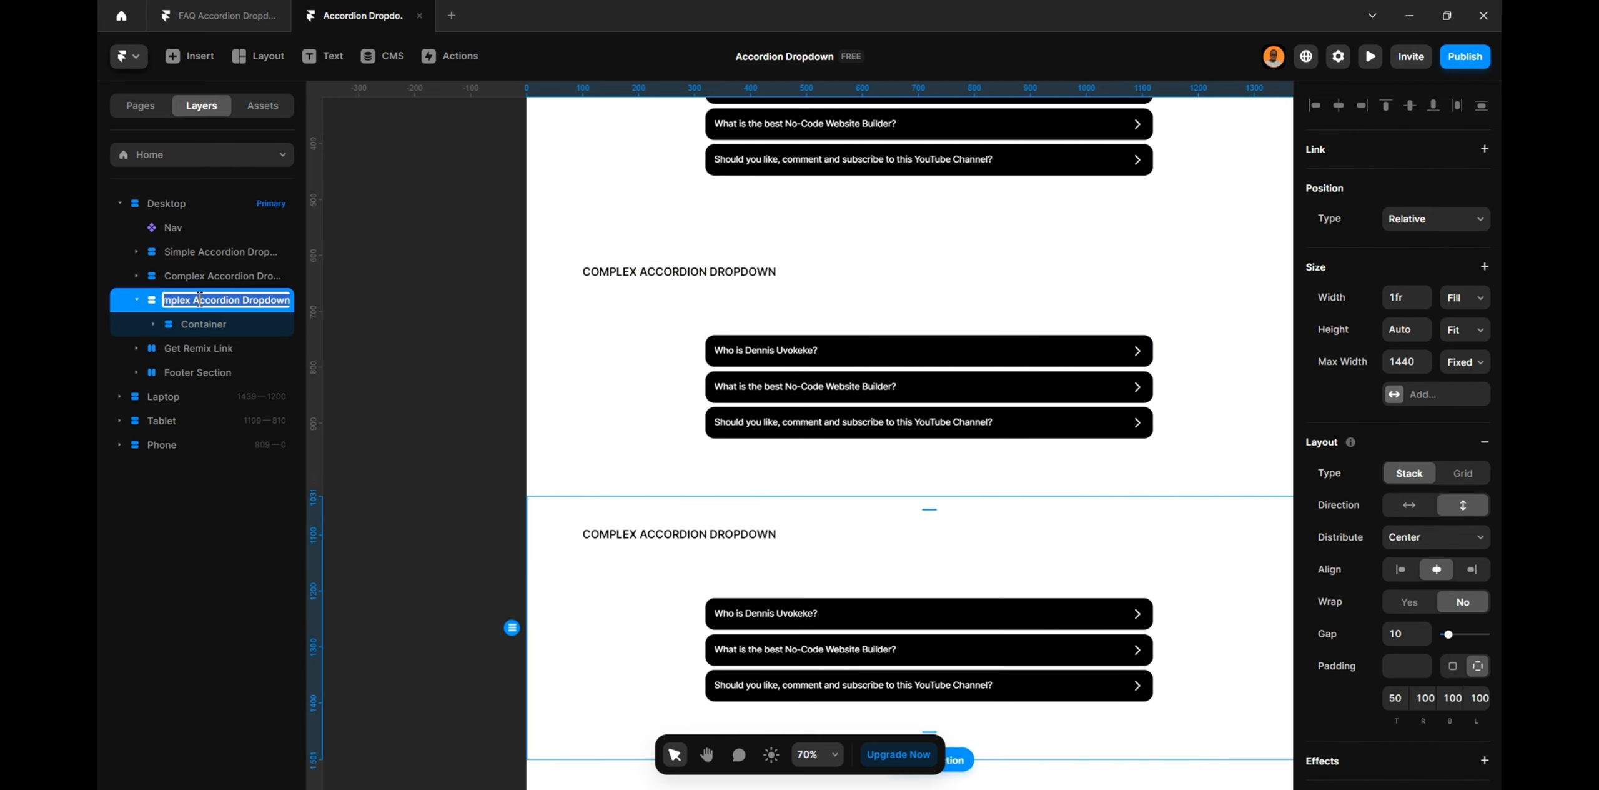
click(195, 299)
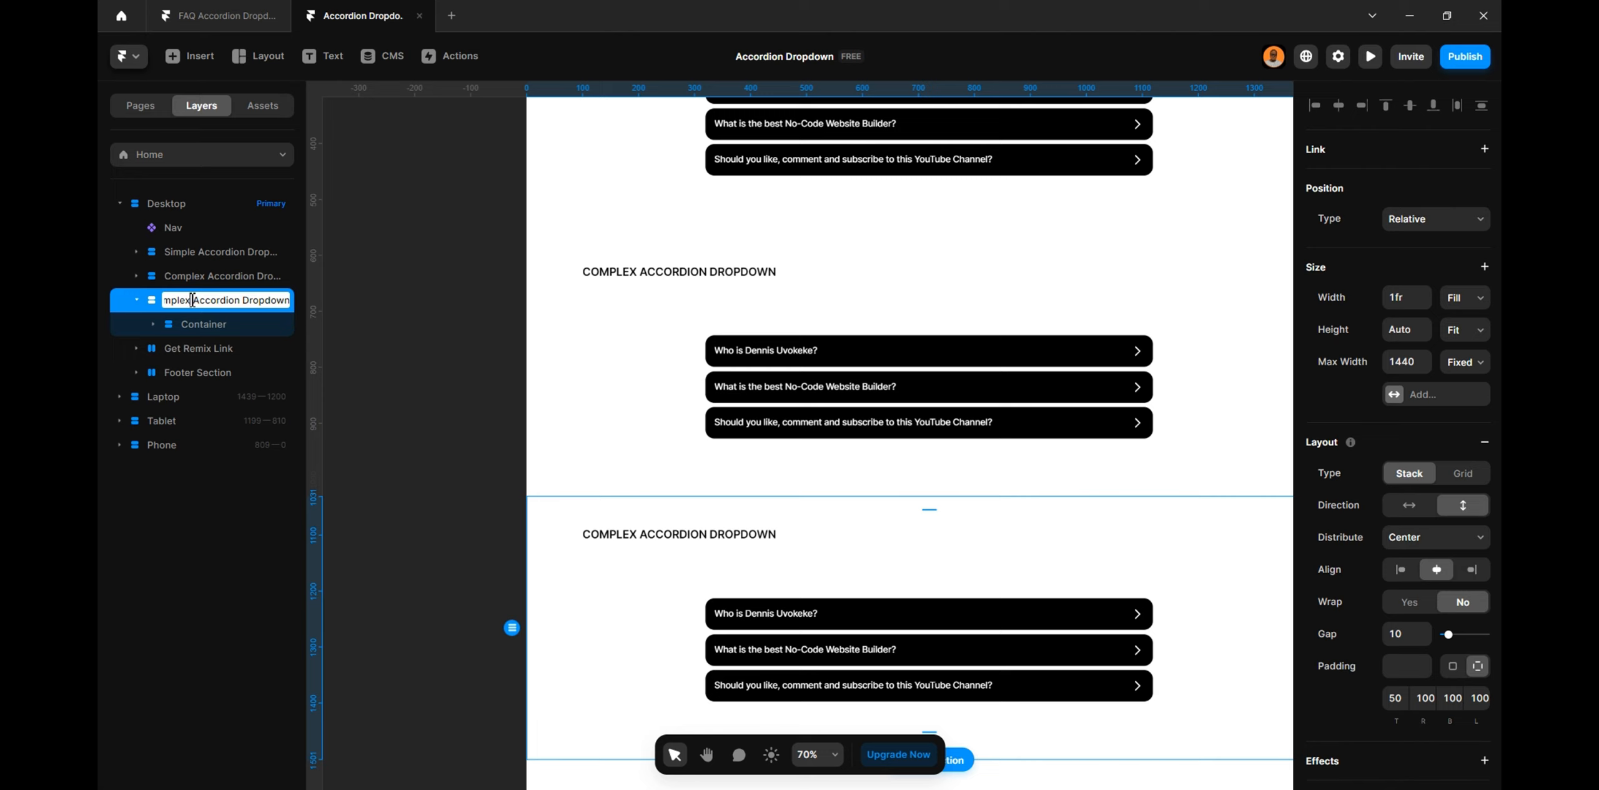
key(BackSpace)
key(BackSpace)
key(BackSpace)
key(BackSpace)
key(BackSpace)
key(BackSpace)
key(BackSpace)
key(BackSpace)
text(Image)
key(Return)
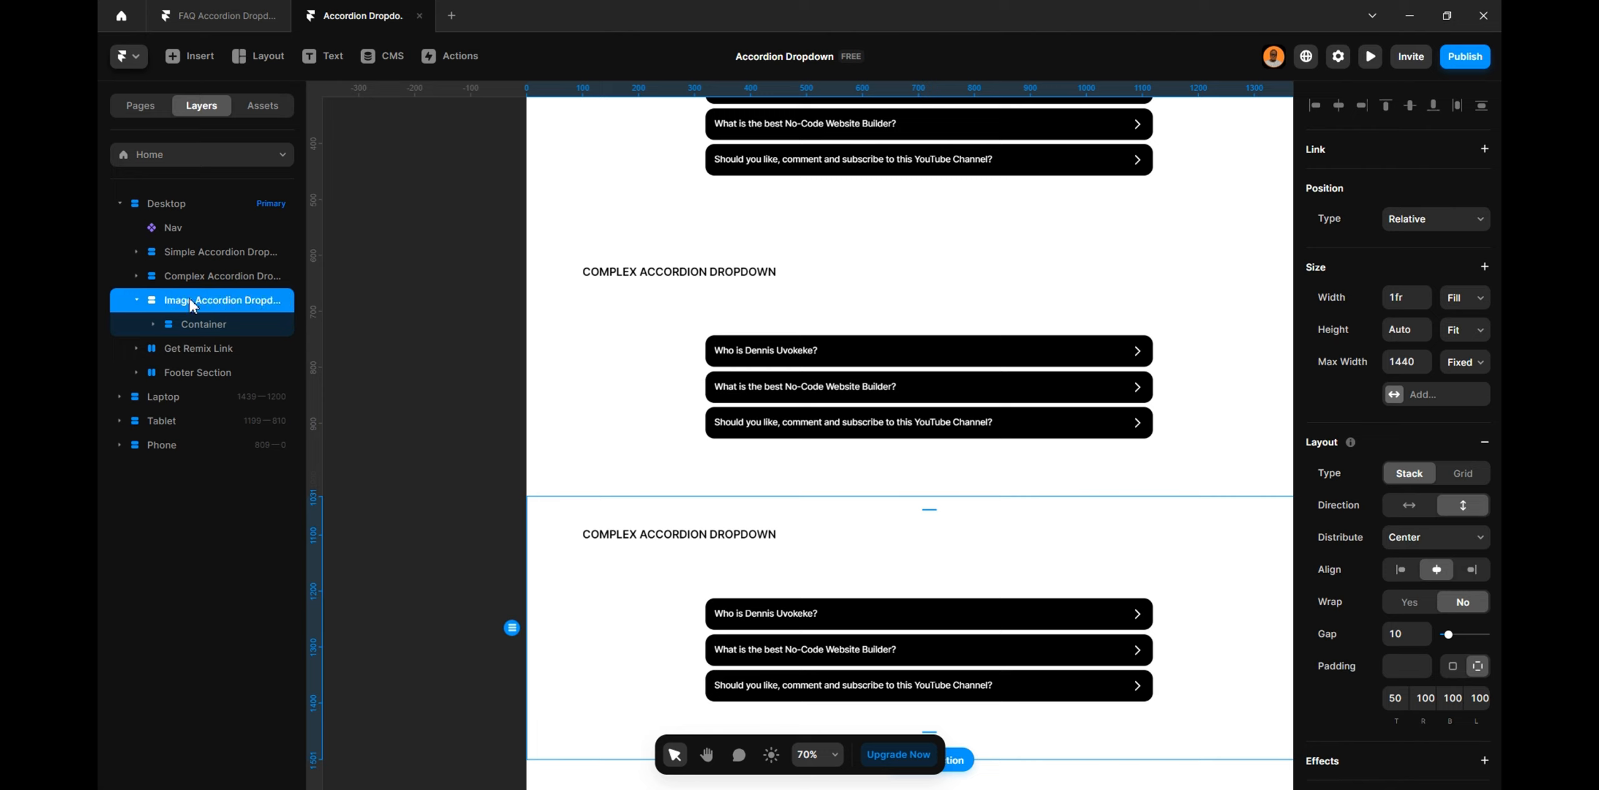
Change the duplicated section's heading text to "Image Accordion Dropdown"
click(630, 541)
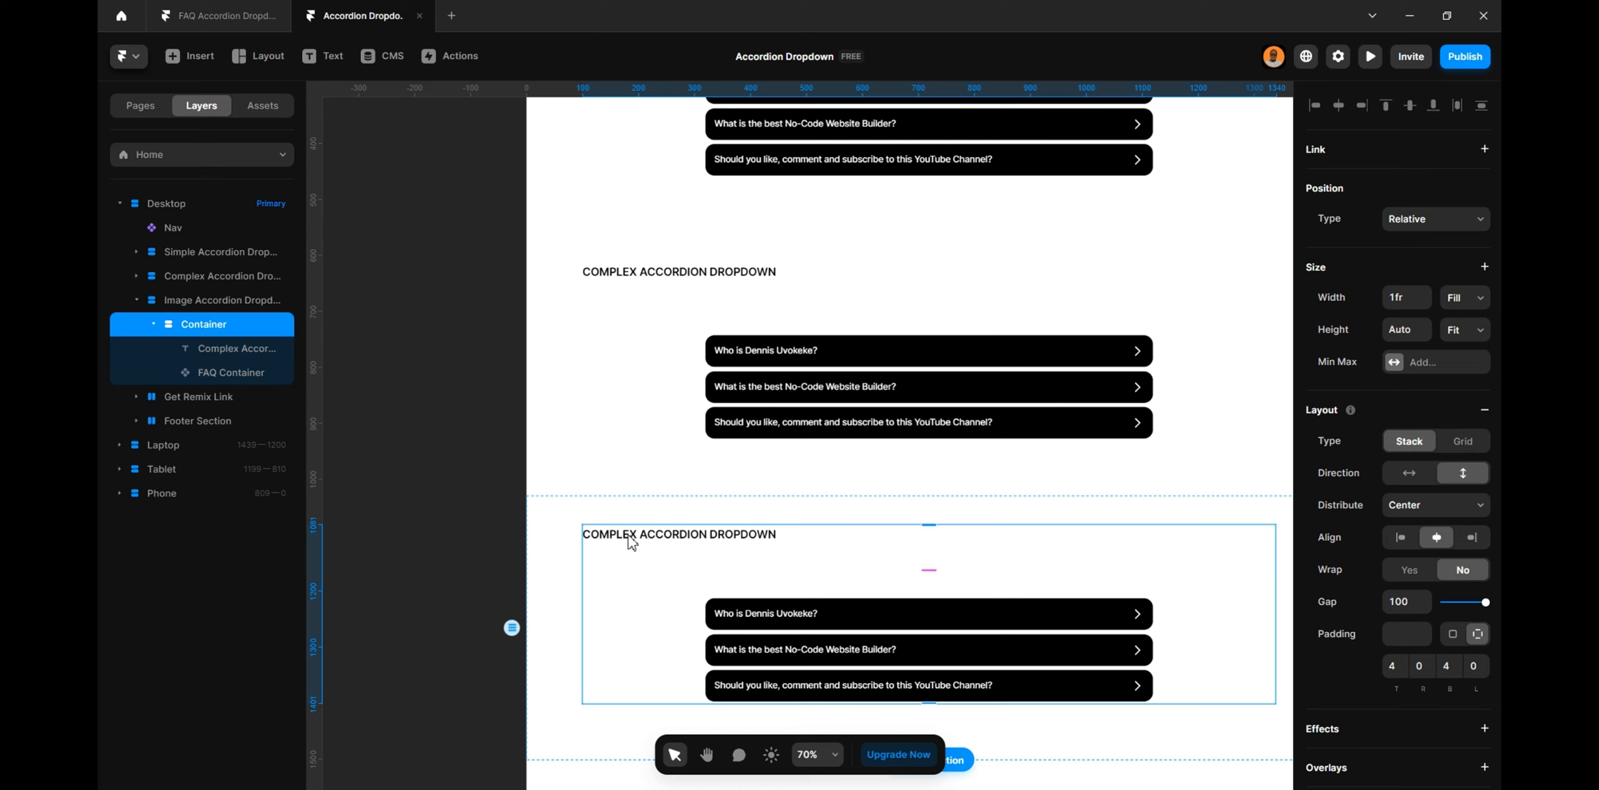
click(631, 539)
double_click(632, 538)
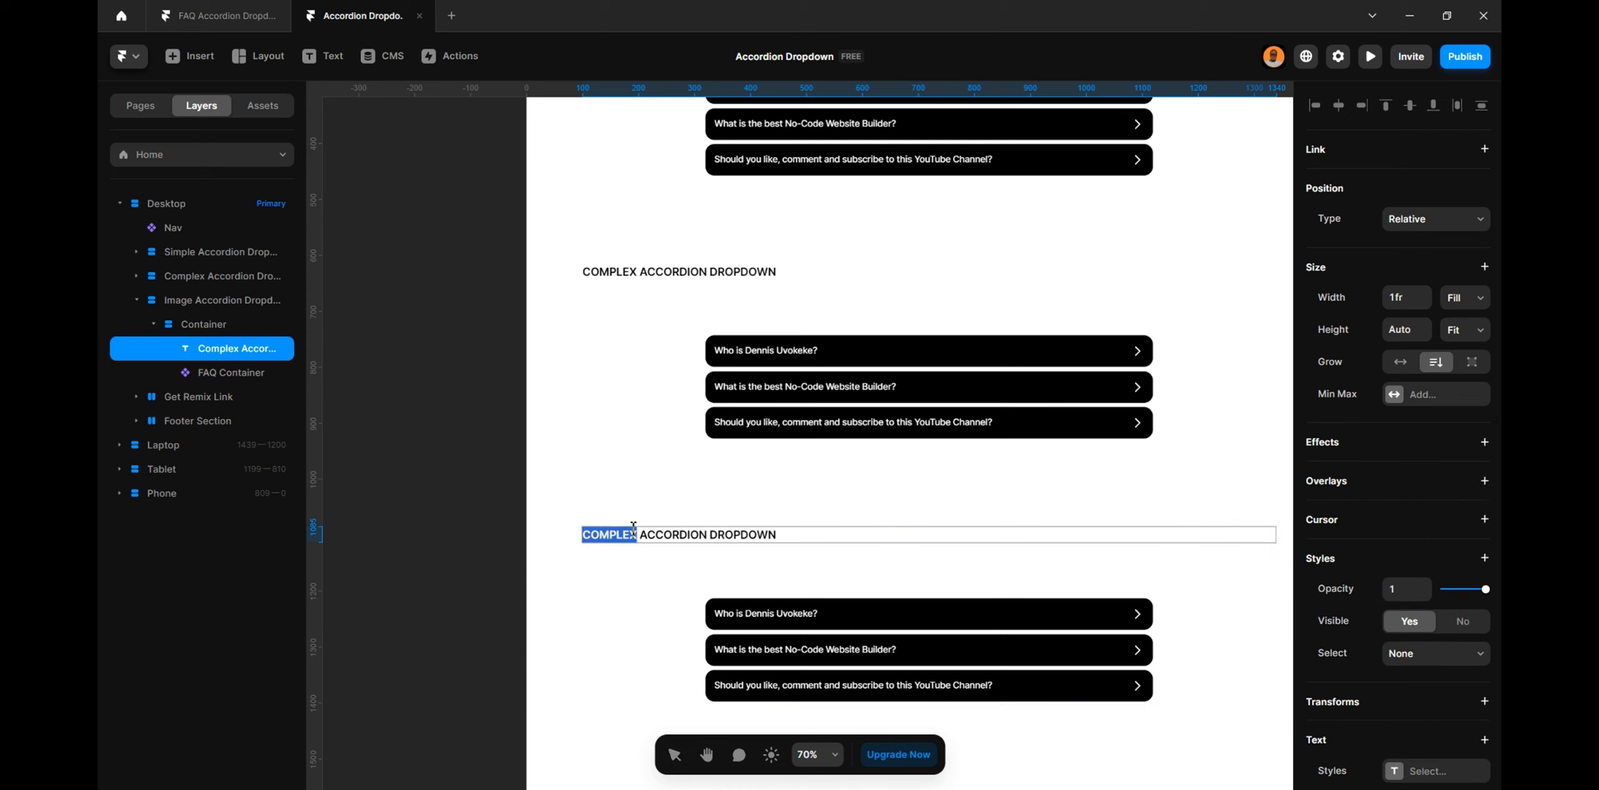
text(Image)
key(Return)
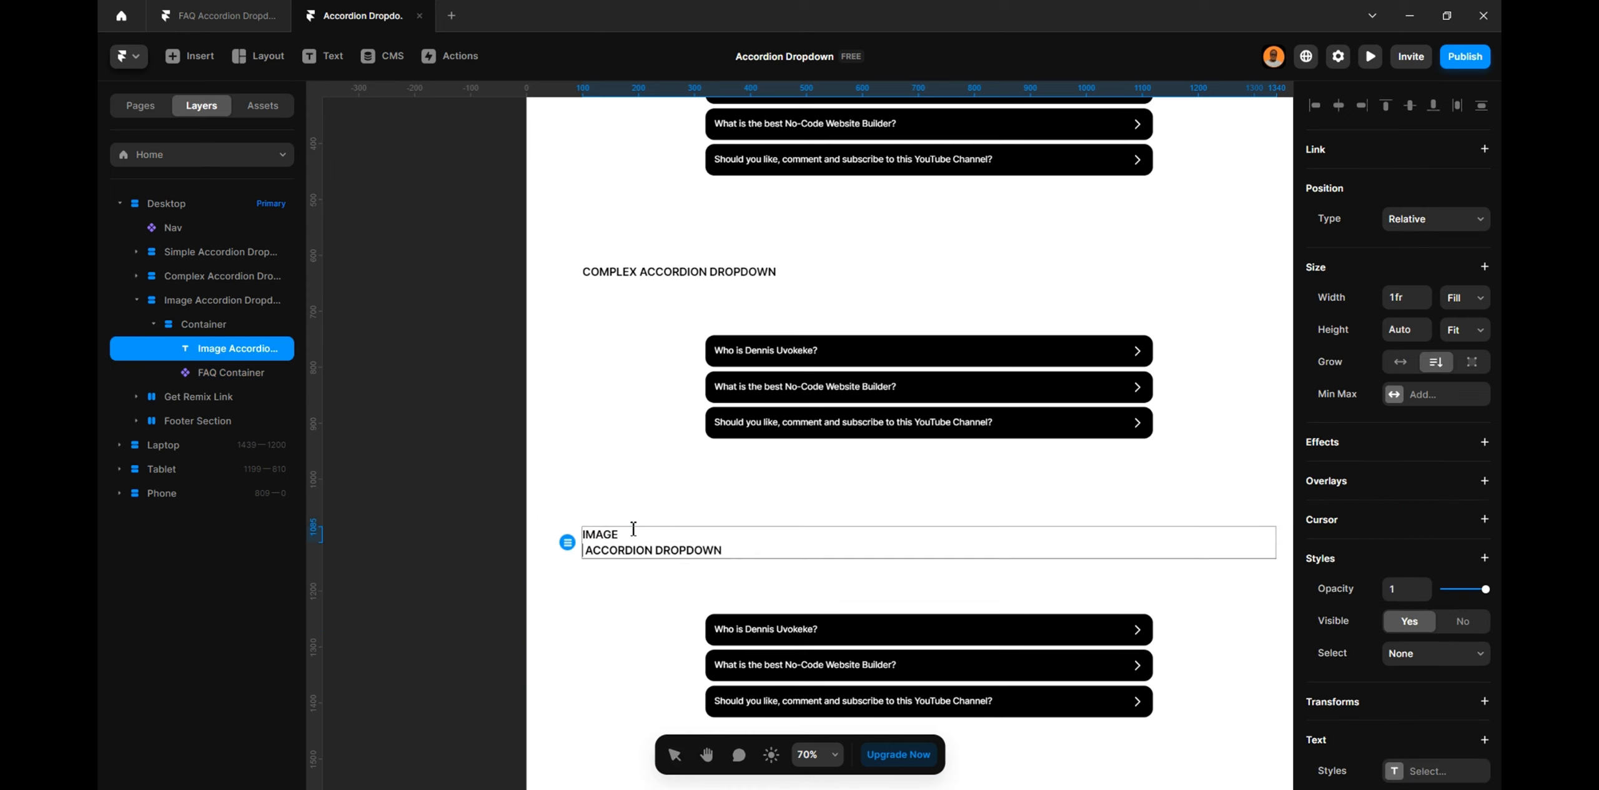
key(BackSpace)
key(Escape)
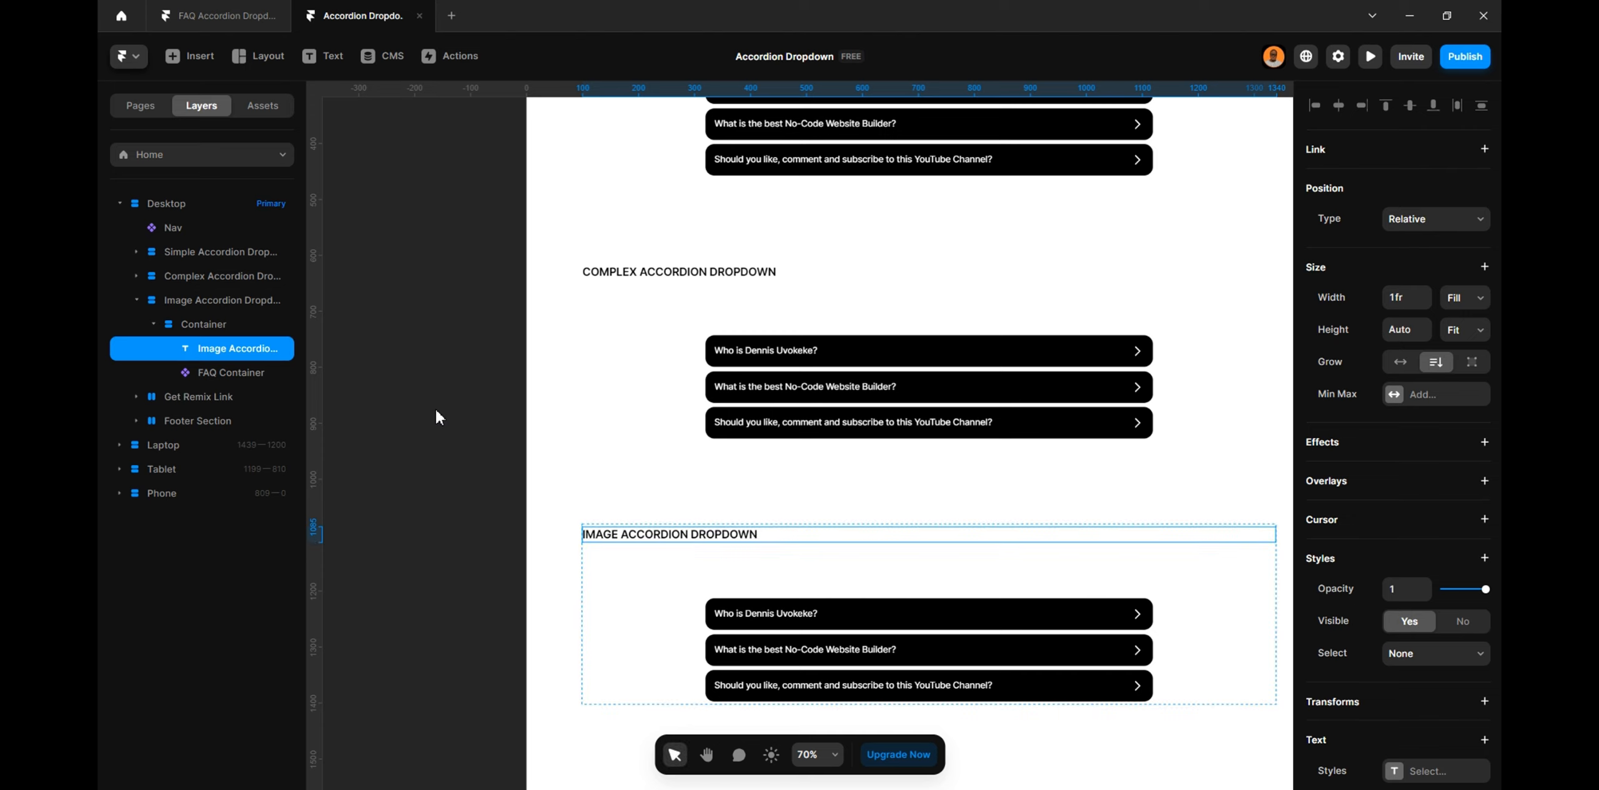
click(436, 410)
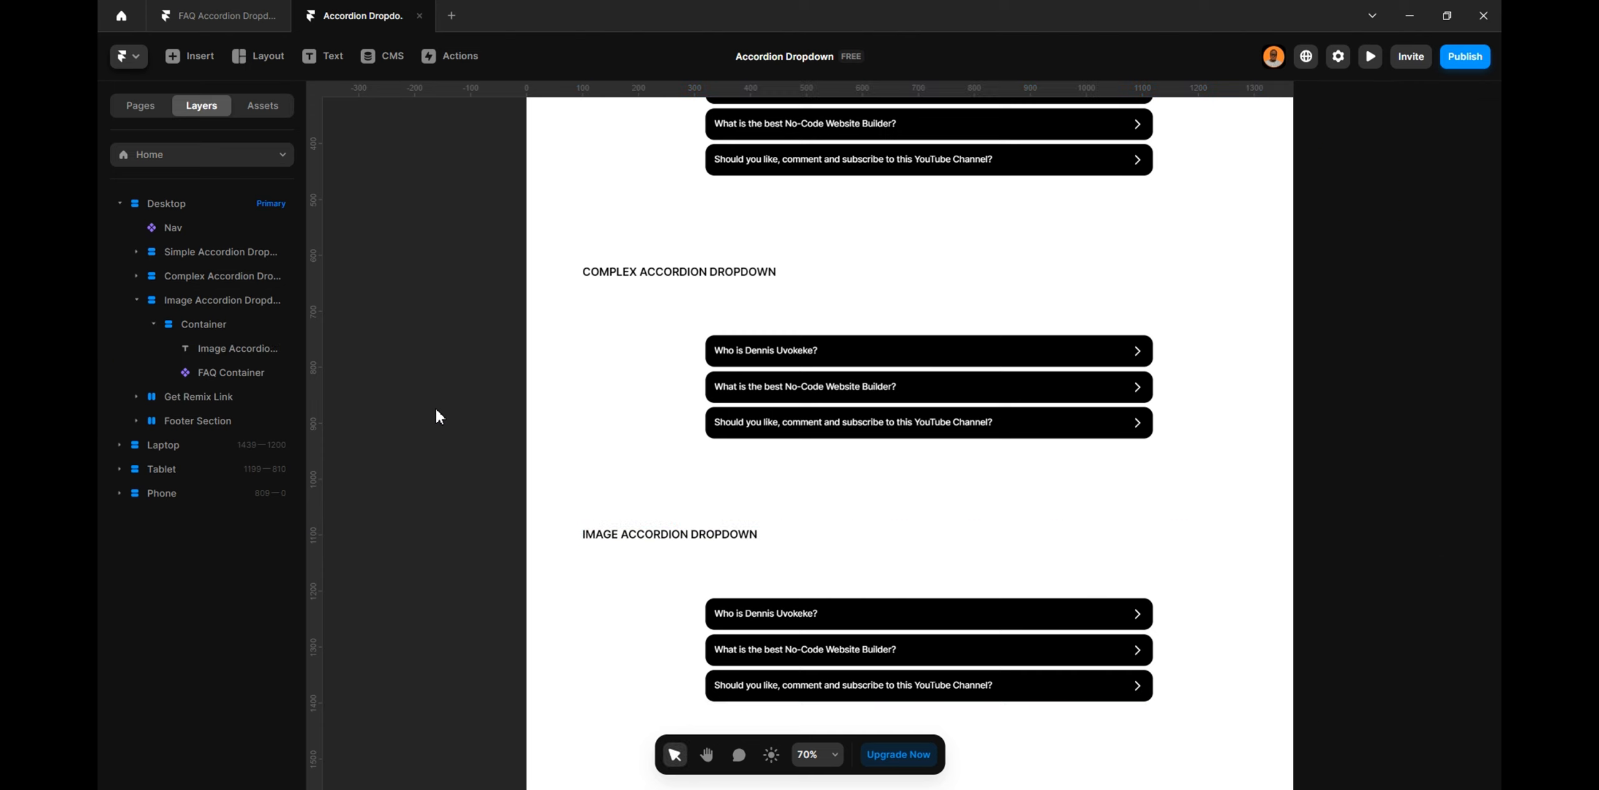
Open the project's Complex Card component for editing
click(262, 112)
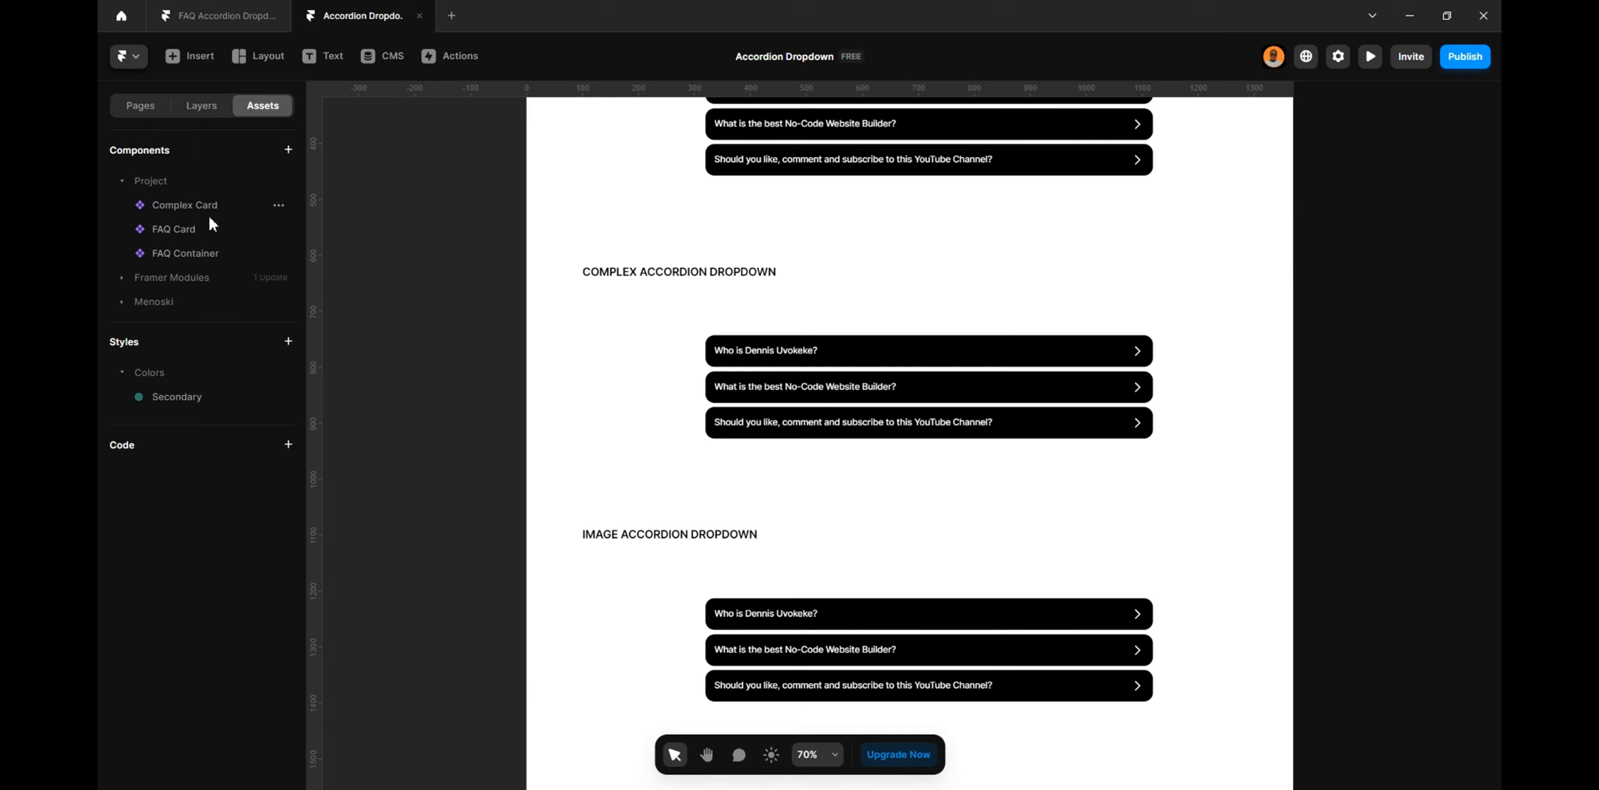
click(201, 106)
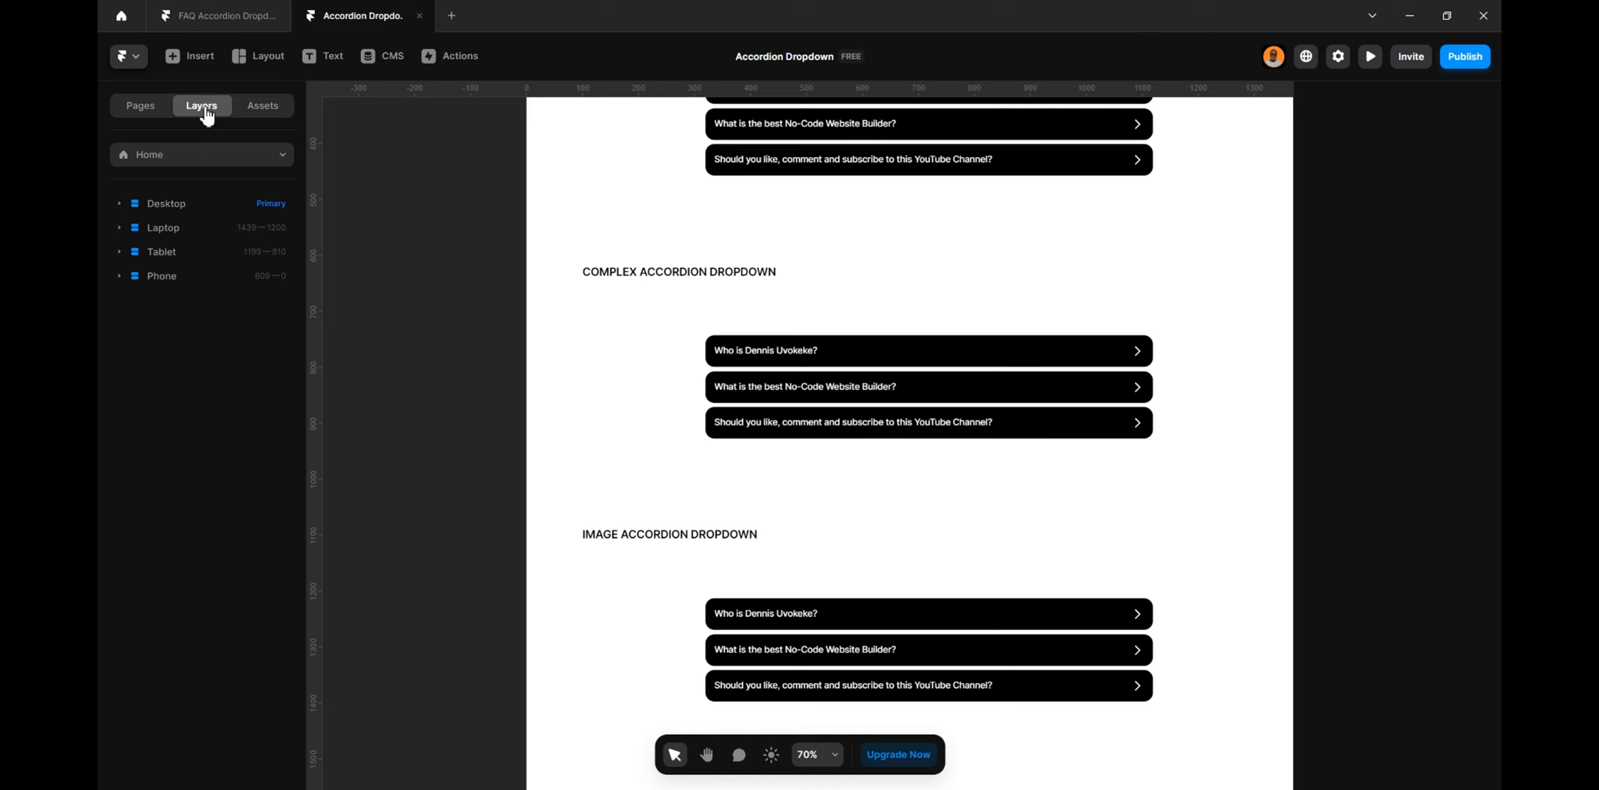
click(264, 114)
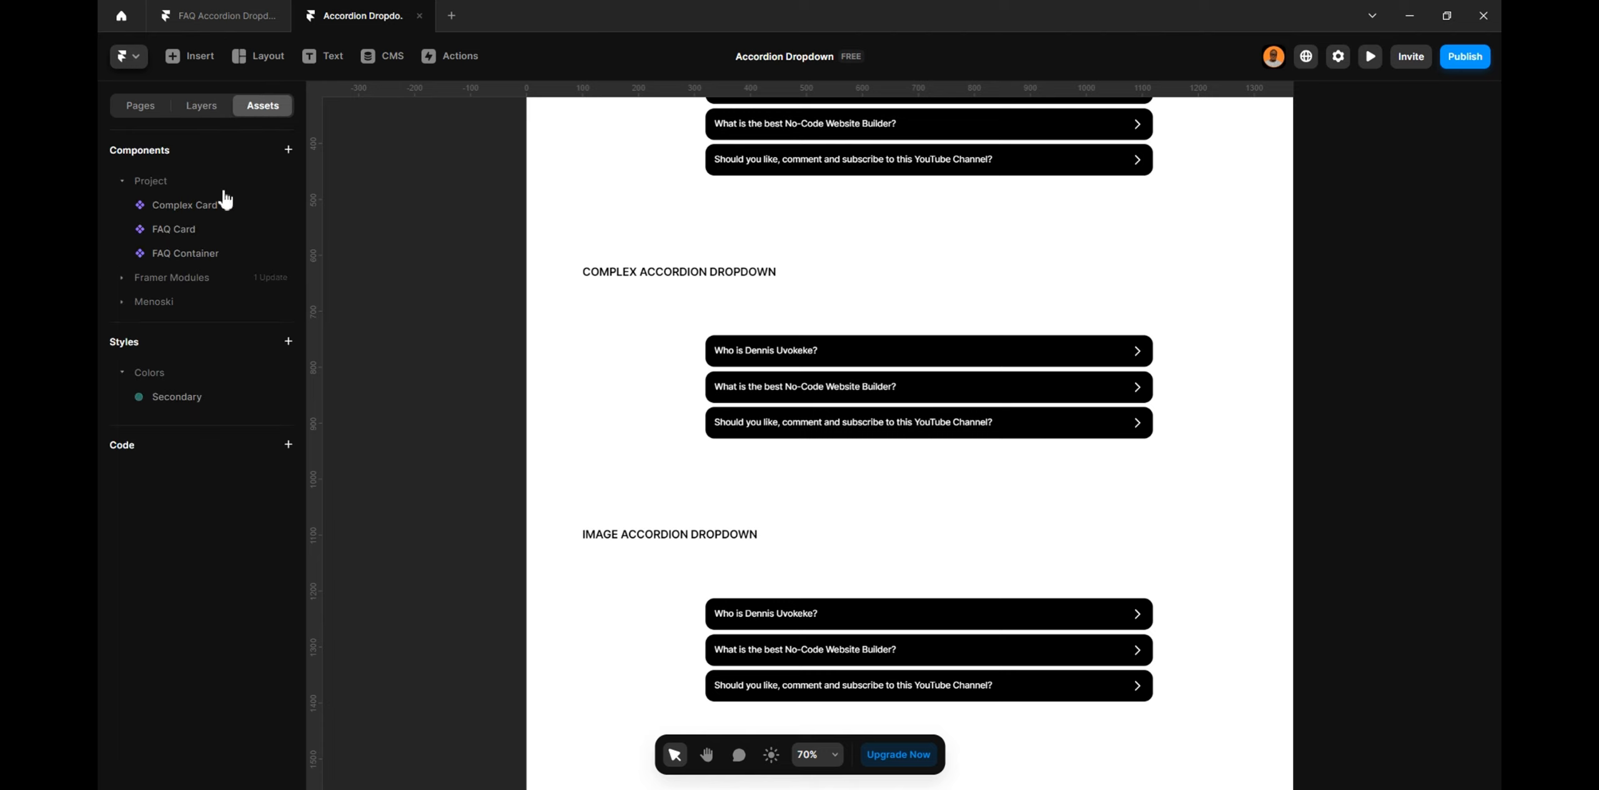
click(189, 206)
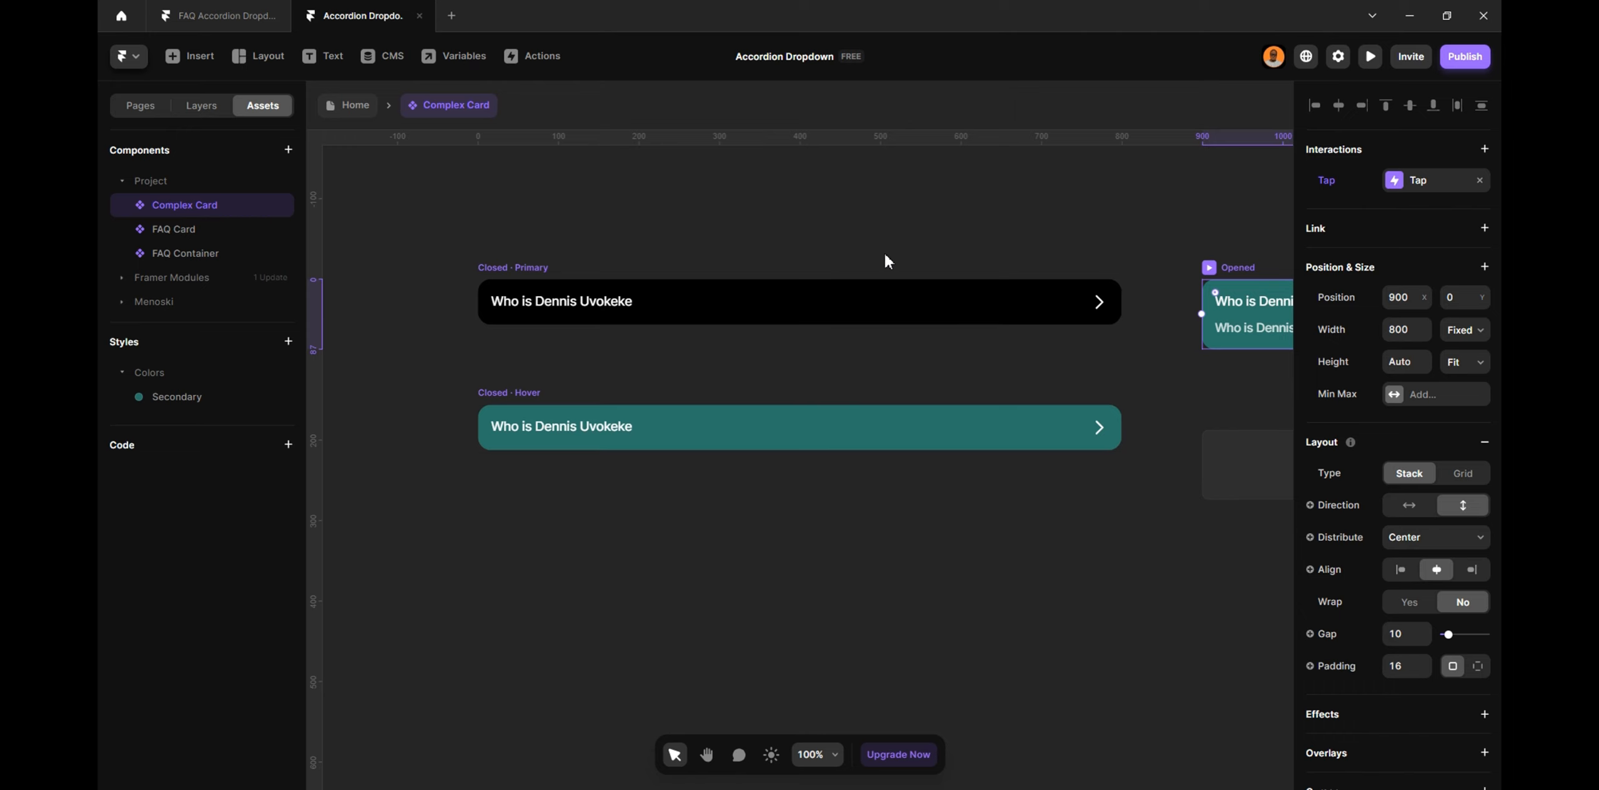
Preview the FAQ Accordion Dropdown project at a wider size, expand its first two image accordion questions, and return to the Complex Card component
click(228, 20)
click(1370, 56)
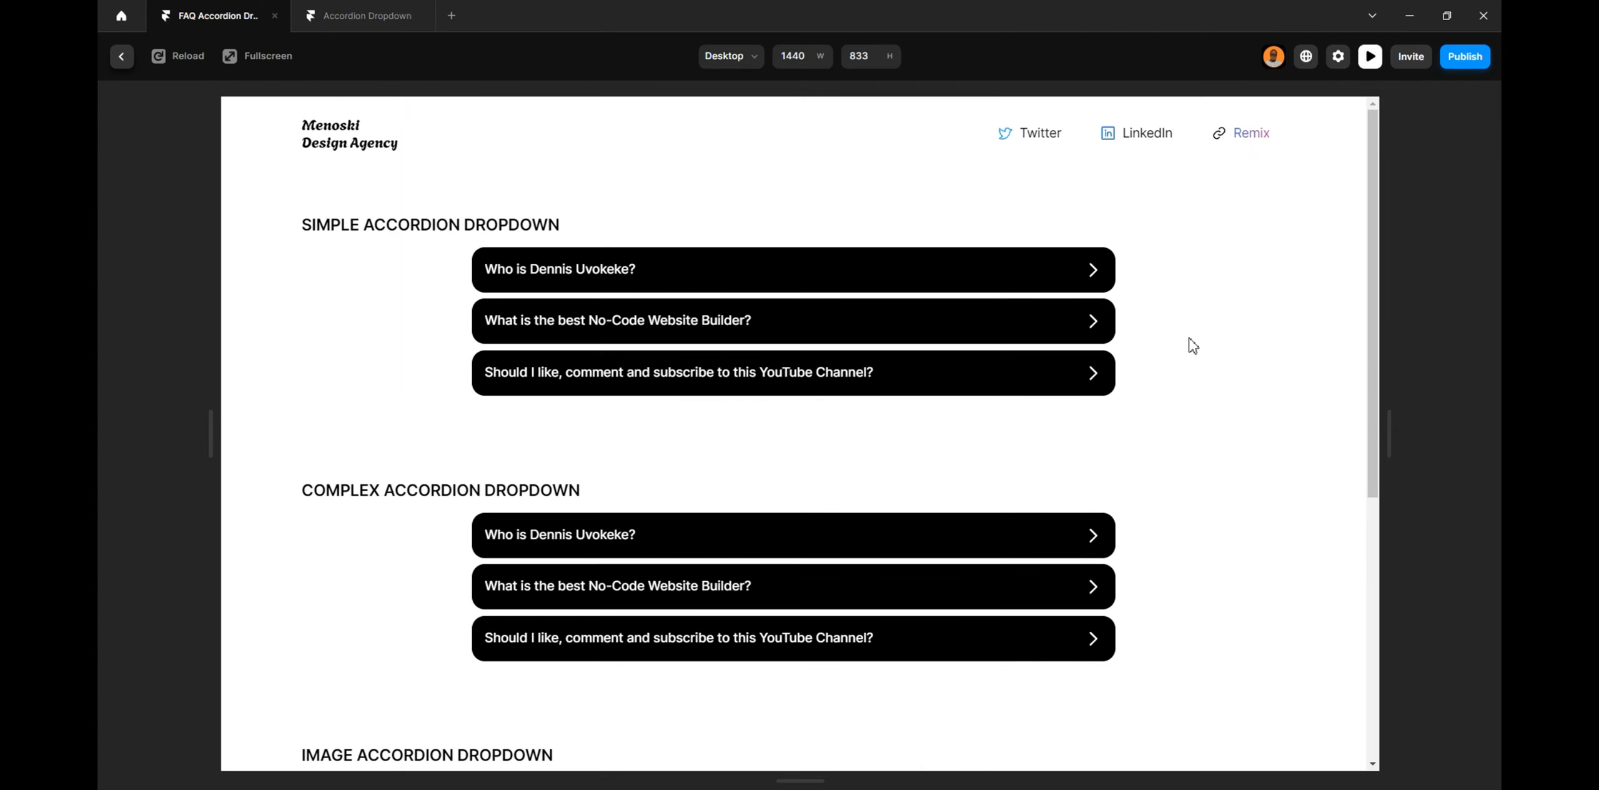
scroll(1193, 345, down, 3)
drag(1385, 321, 1471, 329)
scroll(945, 385, down, 5)
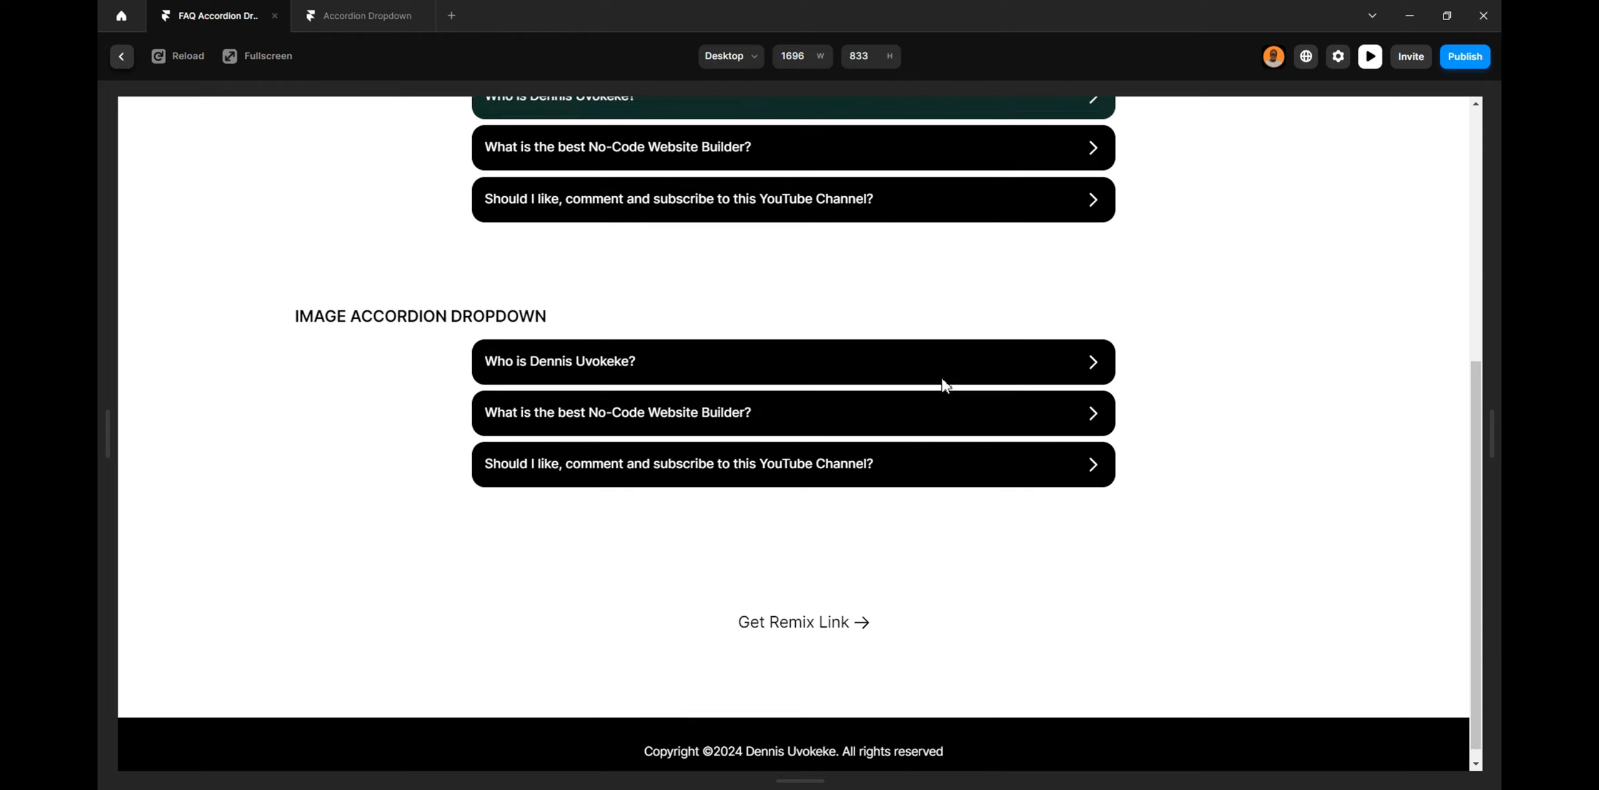
click(896, 356)
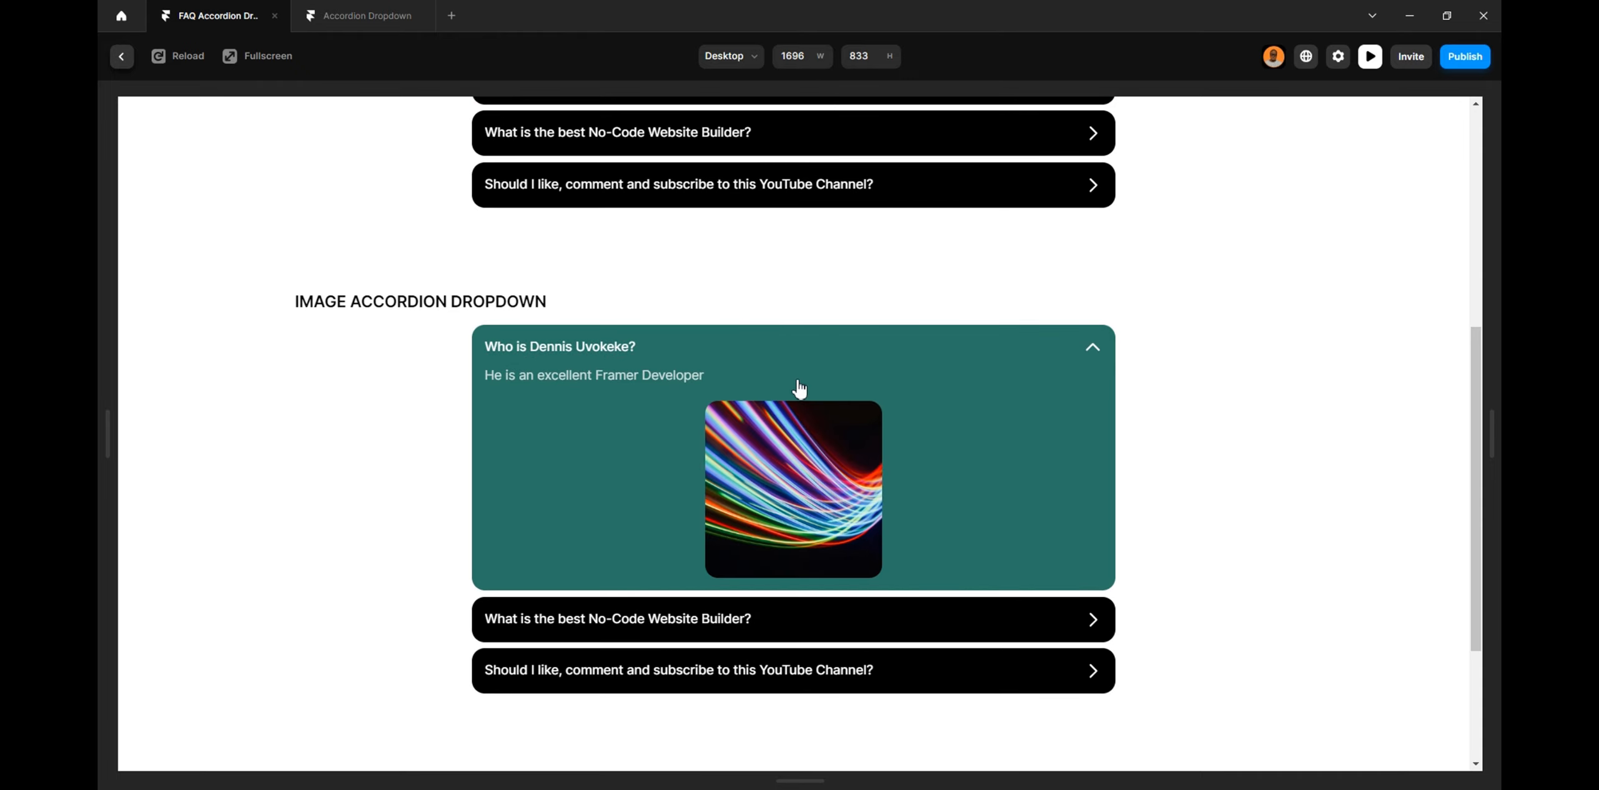
click(786, 627)
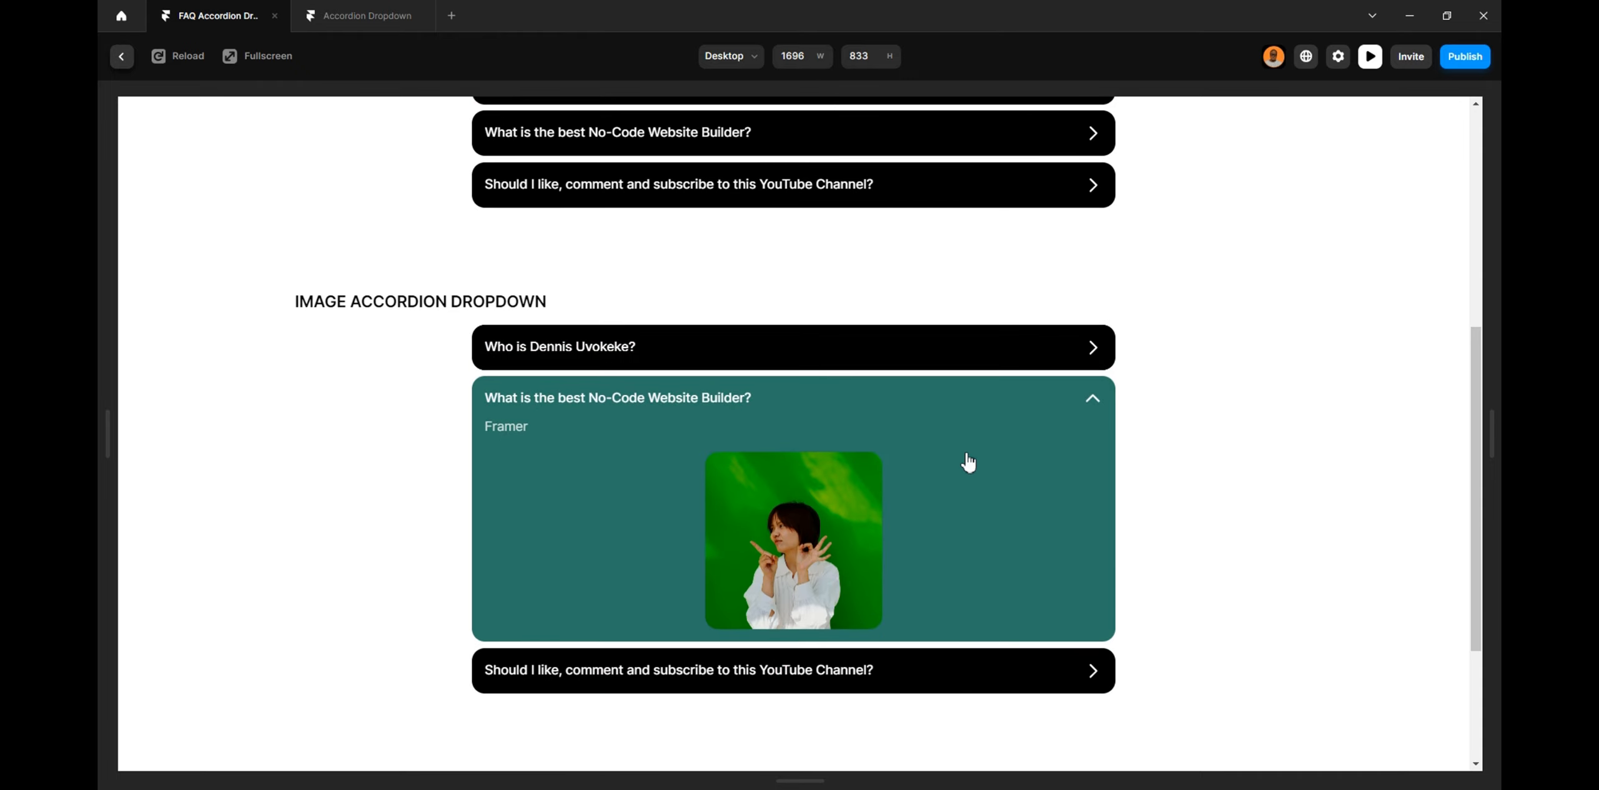
click(356, 21)
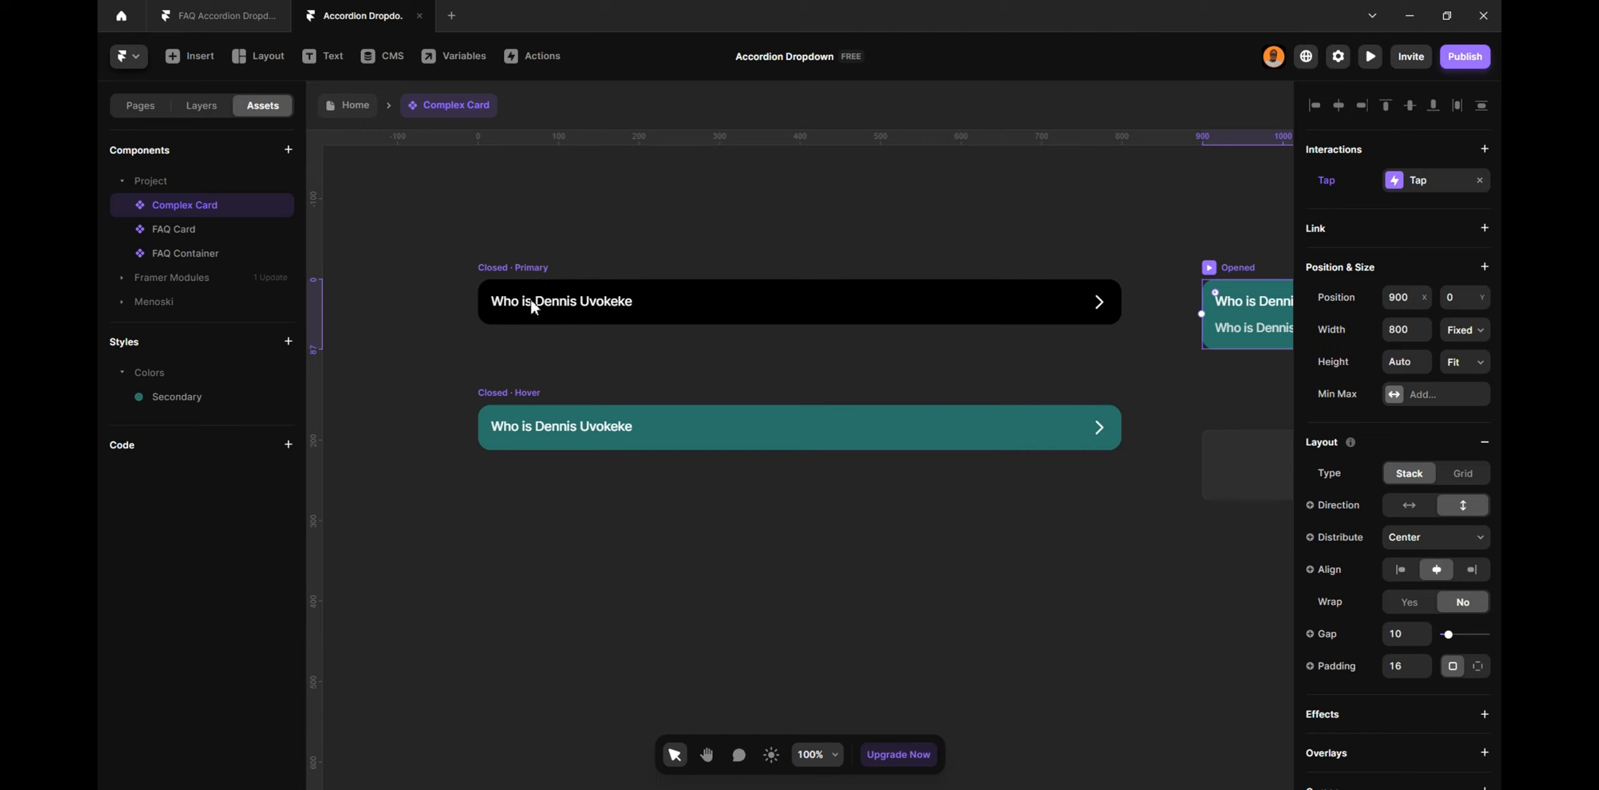
Duplicate the Complex Card component
click(792, 216)
scroll(792, 216, down, 2)
scroll(791, 216, up, 3)
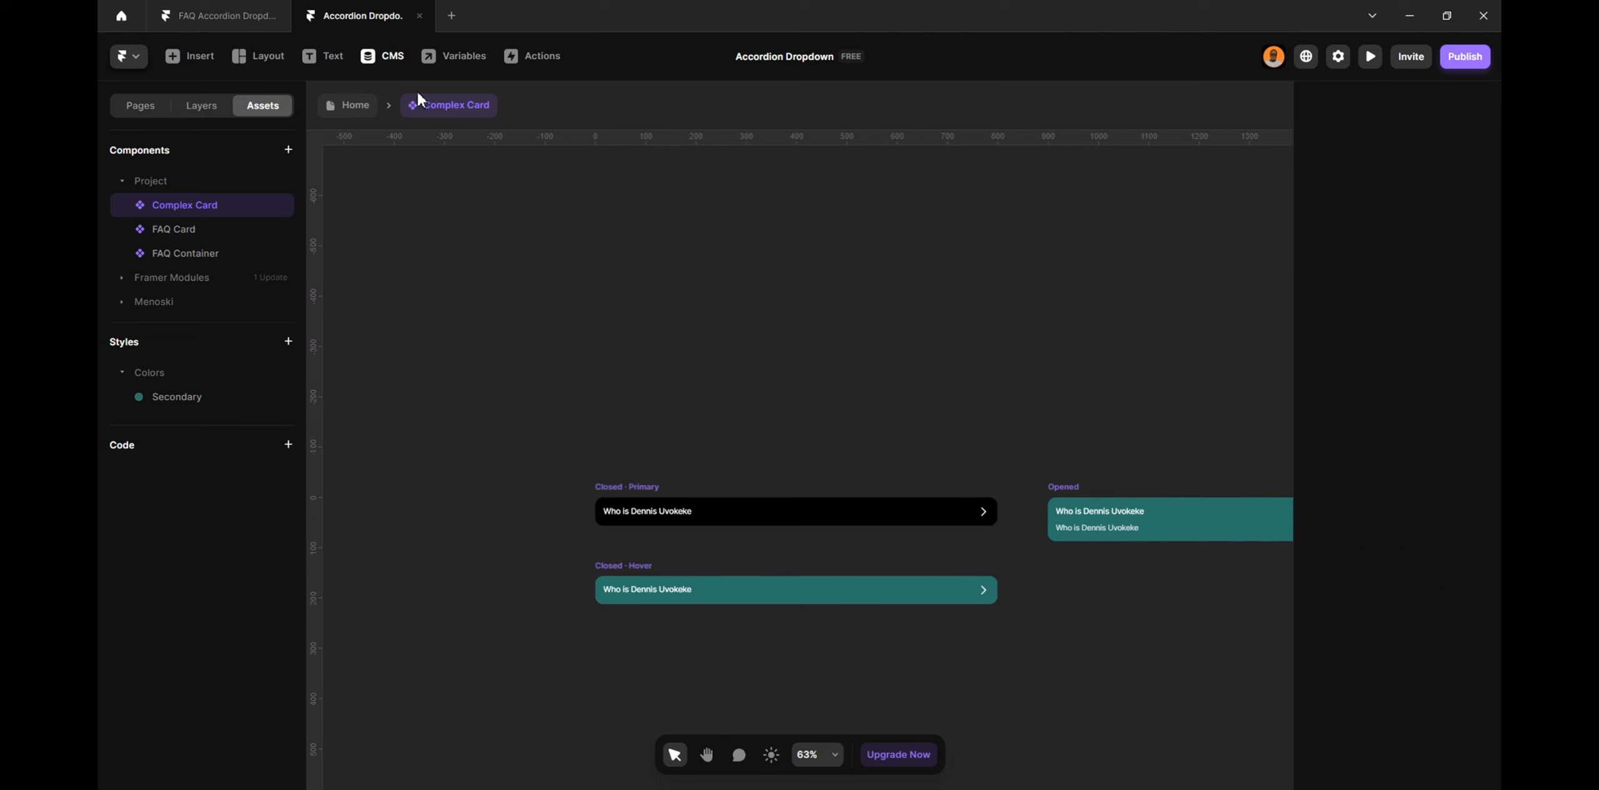
right_click(468, 113)
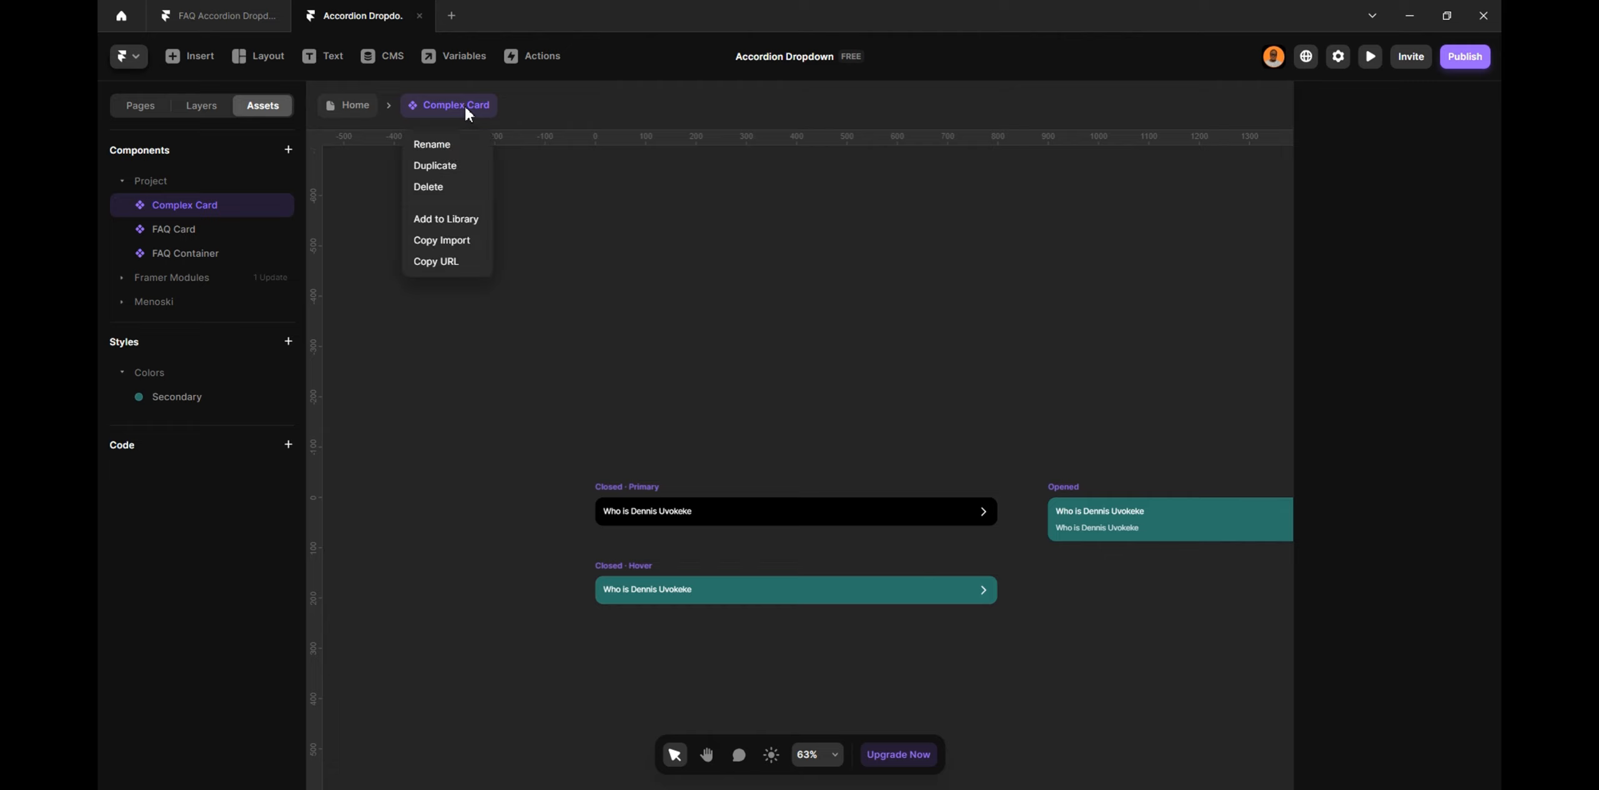
click(440, 167)
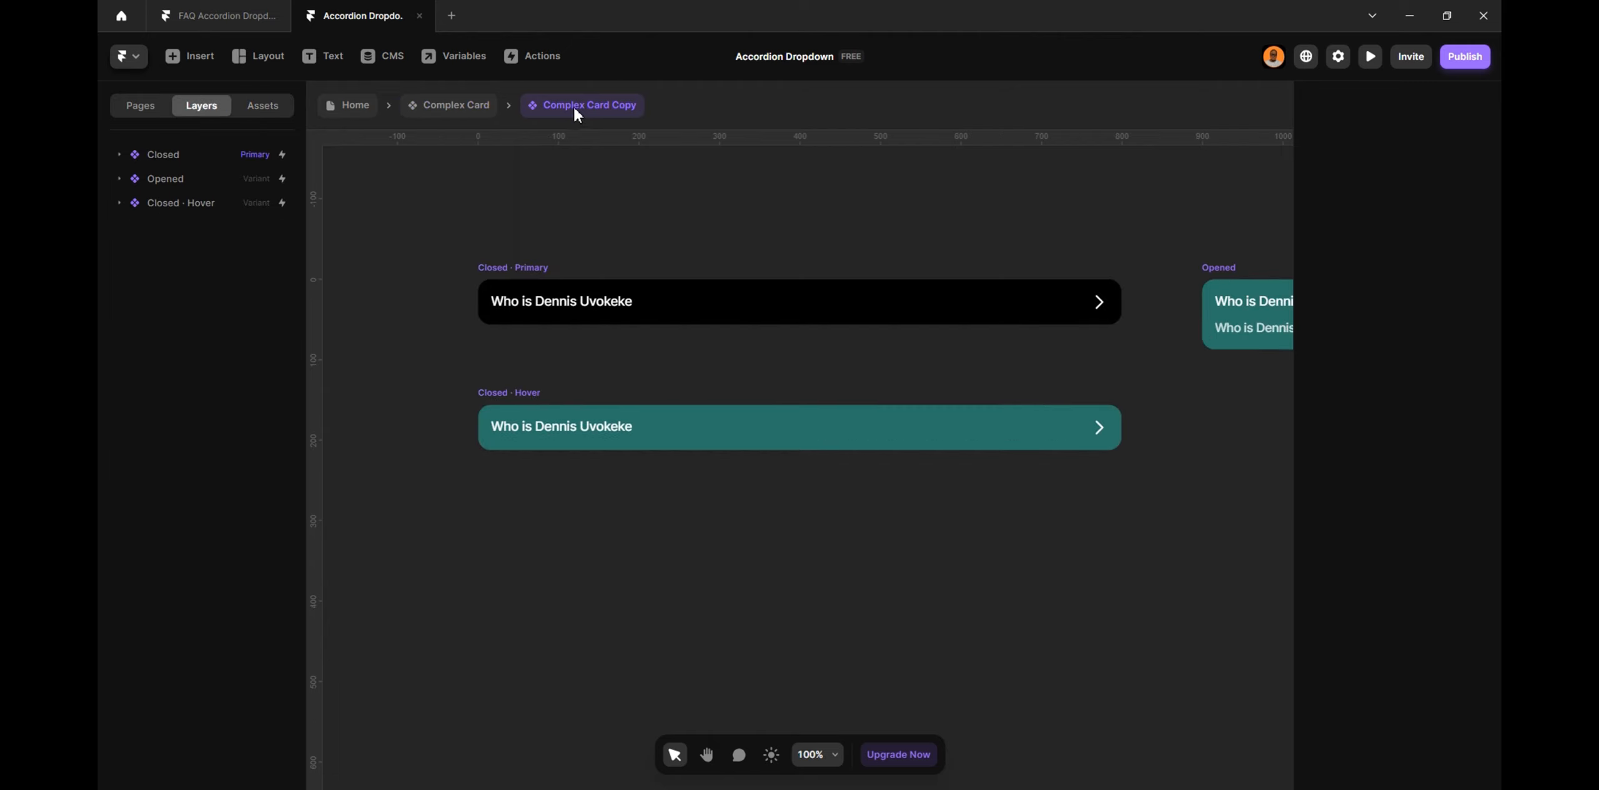
Rename the duplicated card component as Image Card
right_click(574, 107)
click(568, 145)
key(BackSpace)
key(BackSpace)
key(BackSpace)
key(BackSpace)
key(BackSpace)
Show the hidden Answer stack in the Image Card's Closed primary variant
click(145, 153)
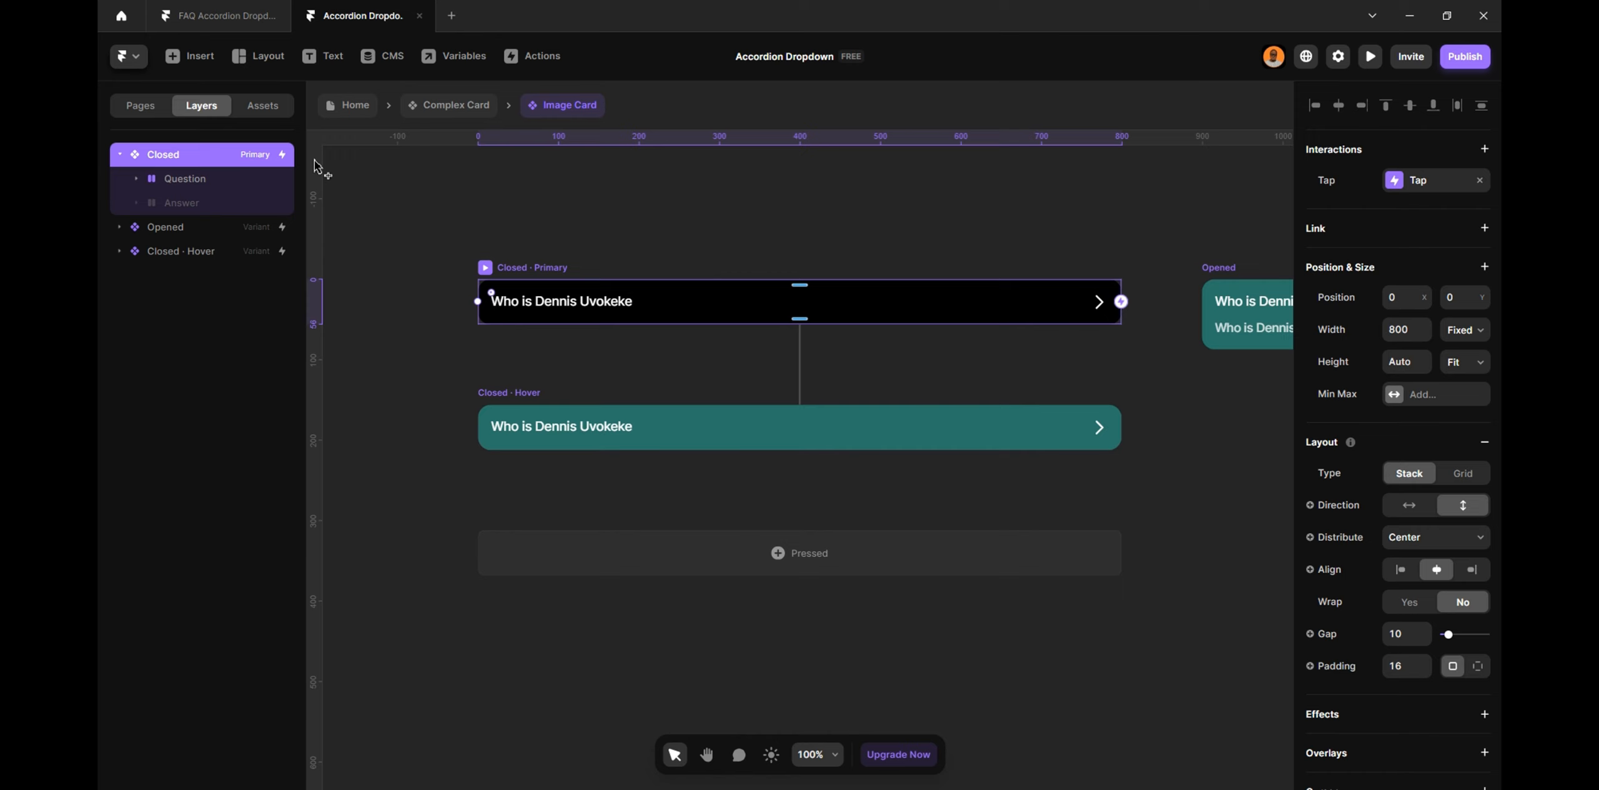
click(200, 204)
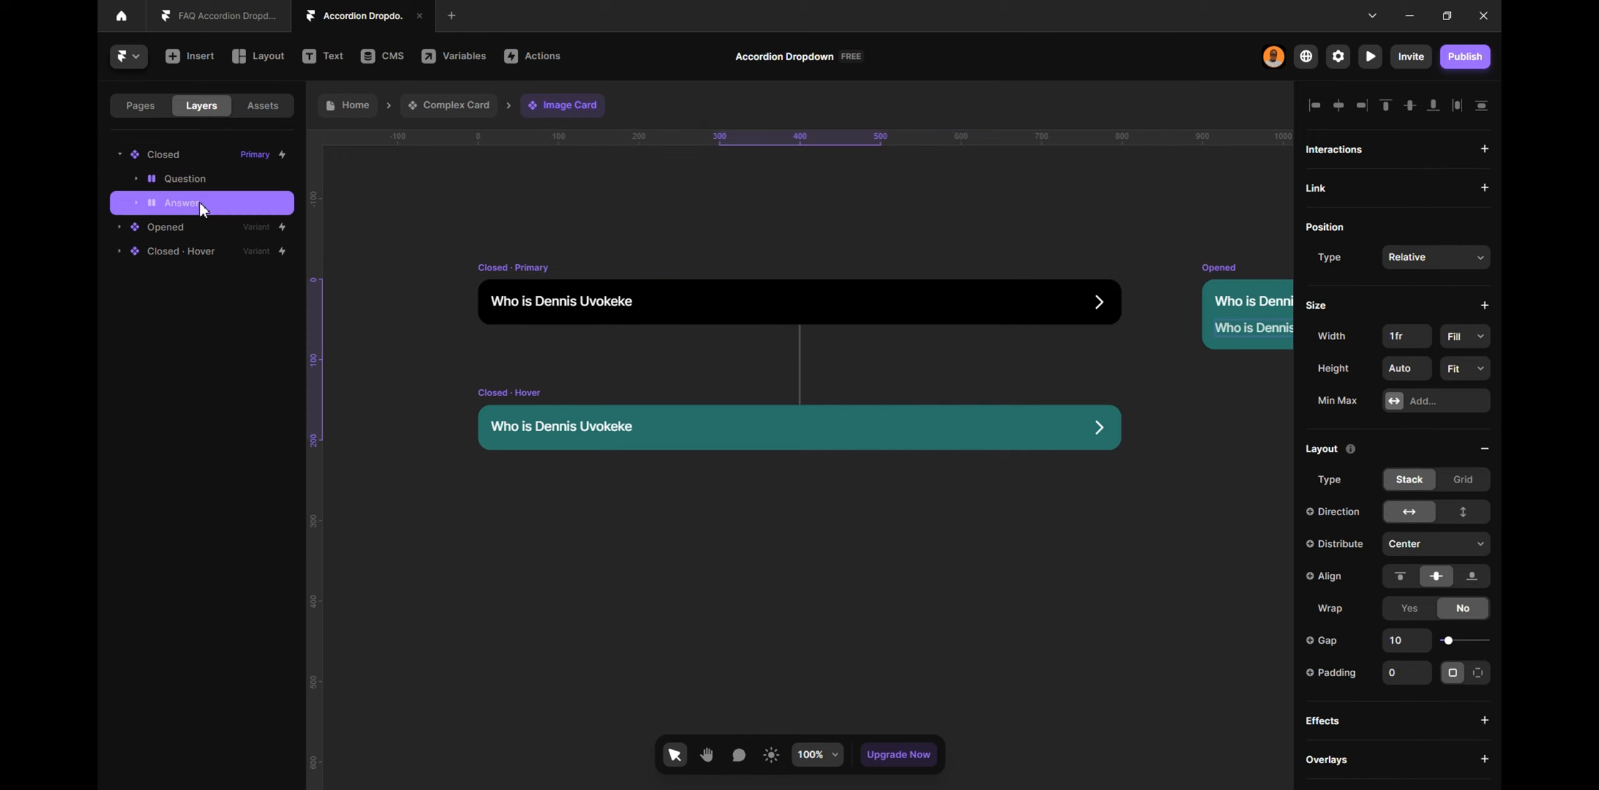
right_click(199, 205)
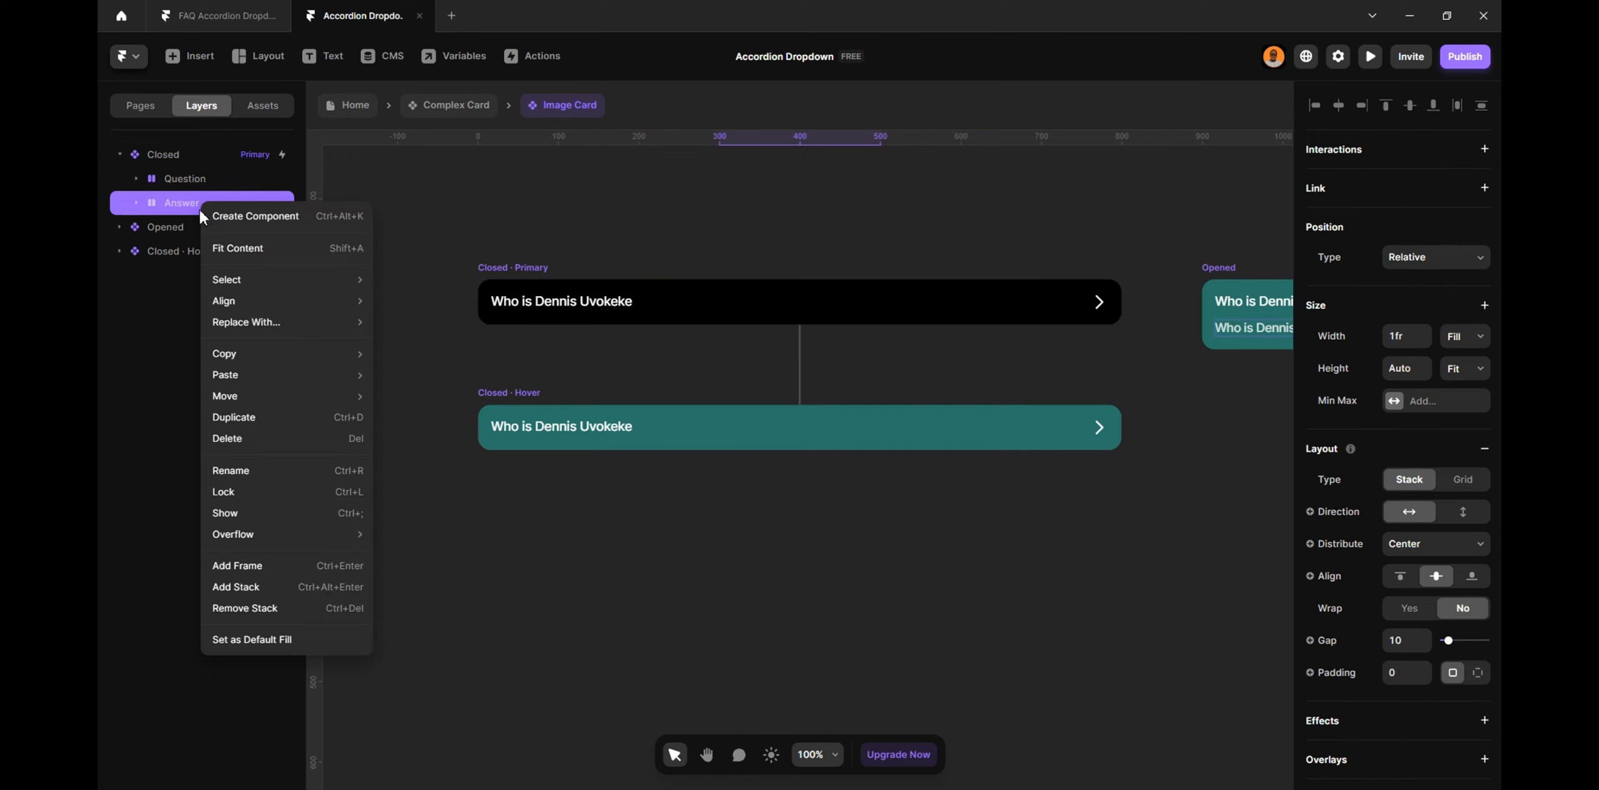
click(239, 513)
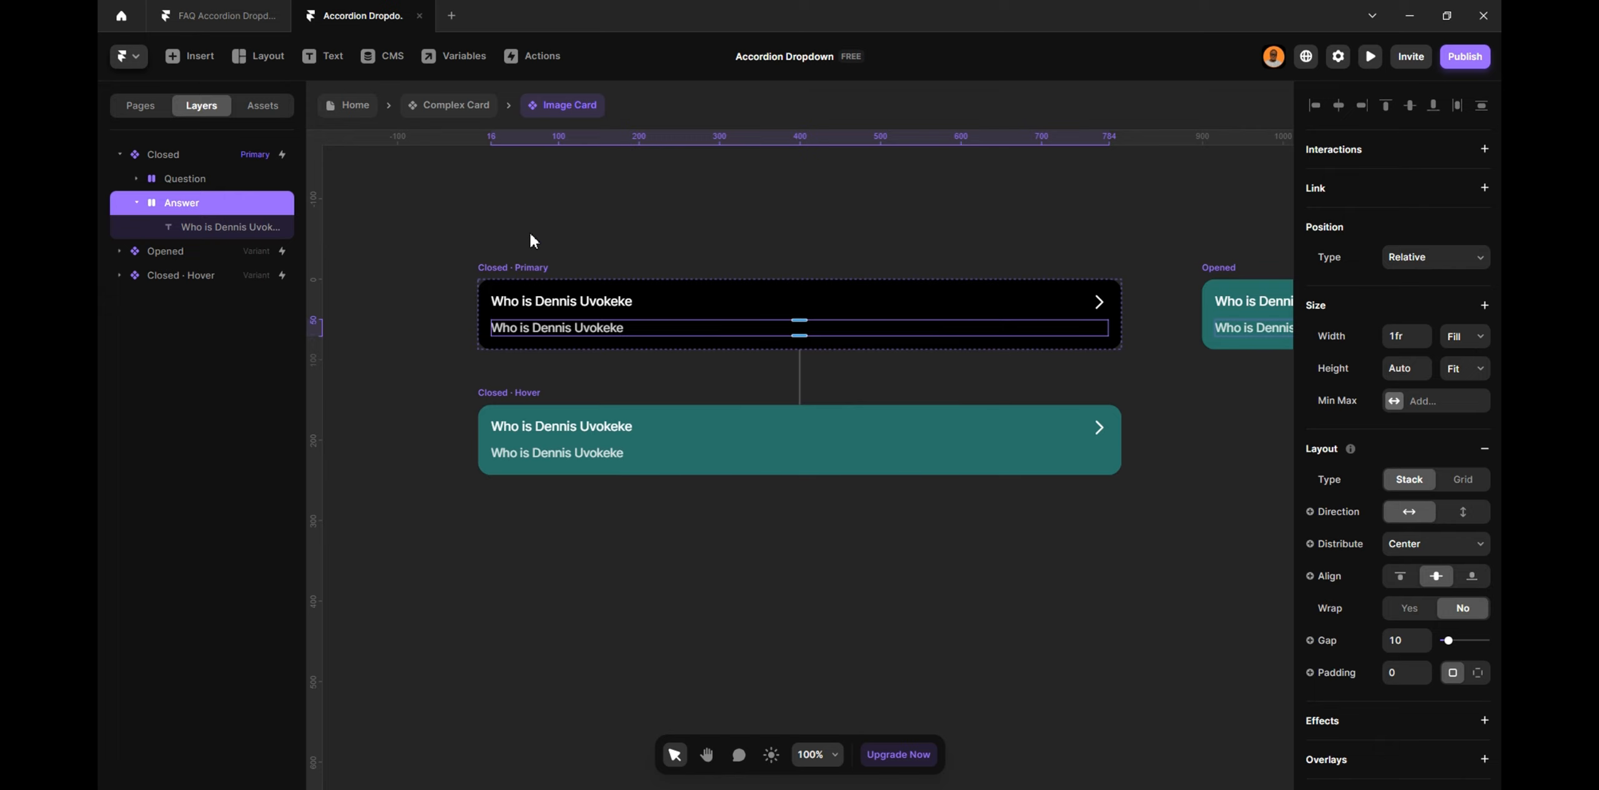
Draw a frame about 182 by 99 px above the Closed variant and nest it in that variant's Answer stack
click(209, 16)
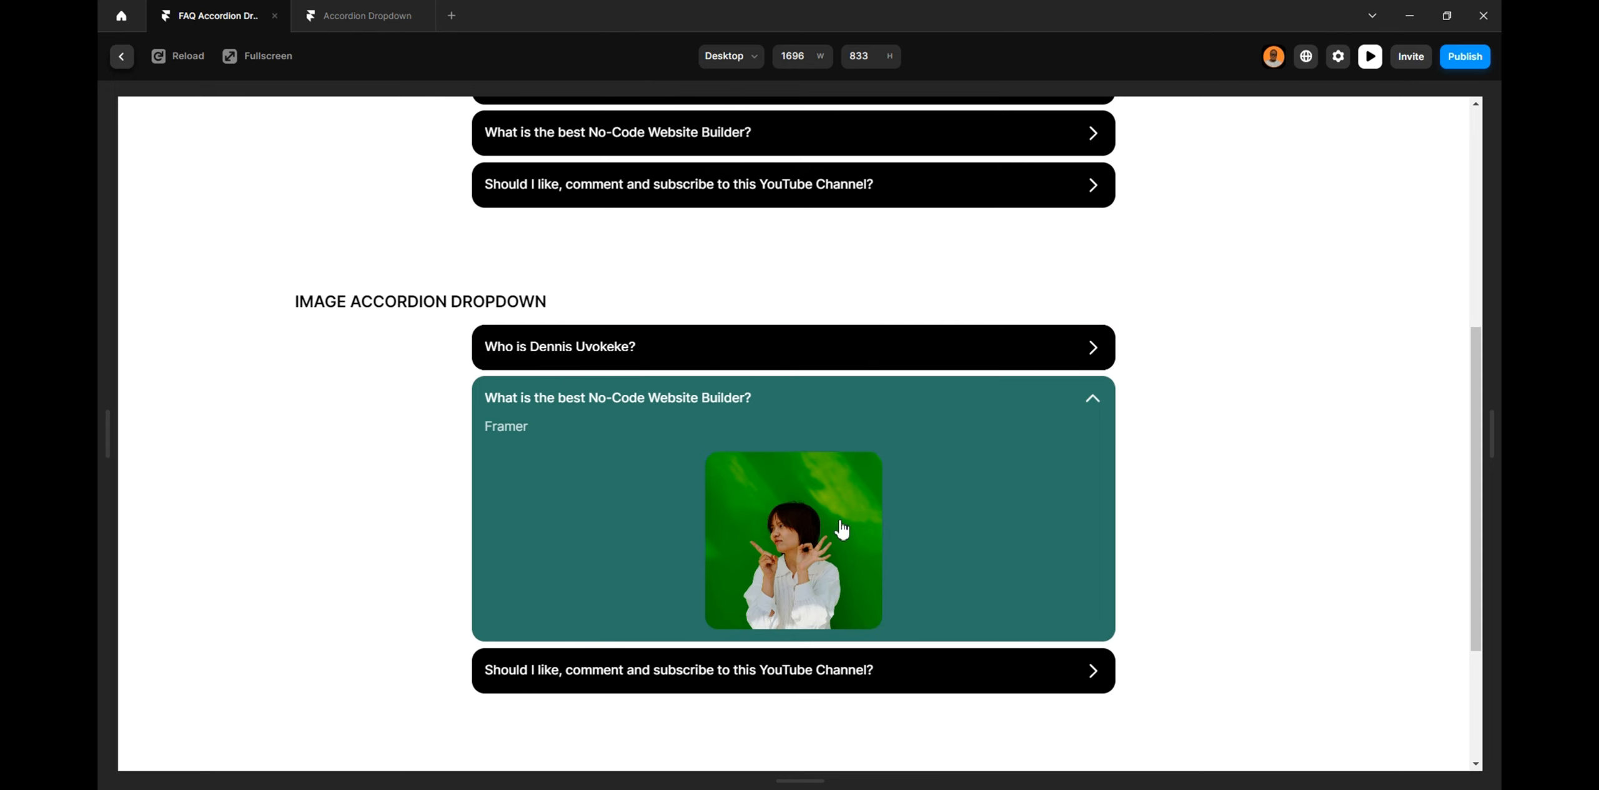
click(358, 16)
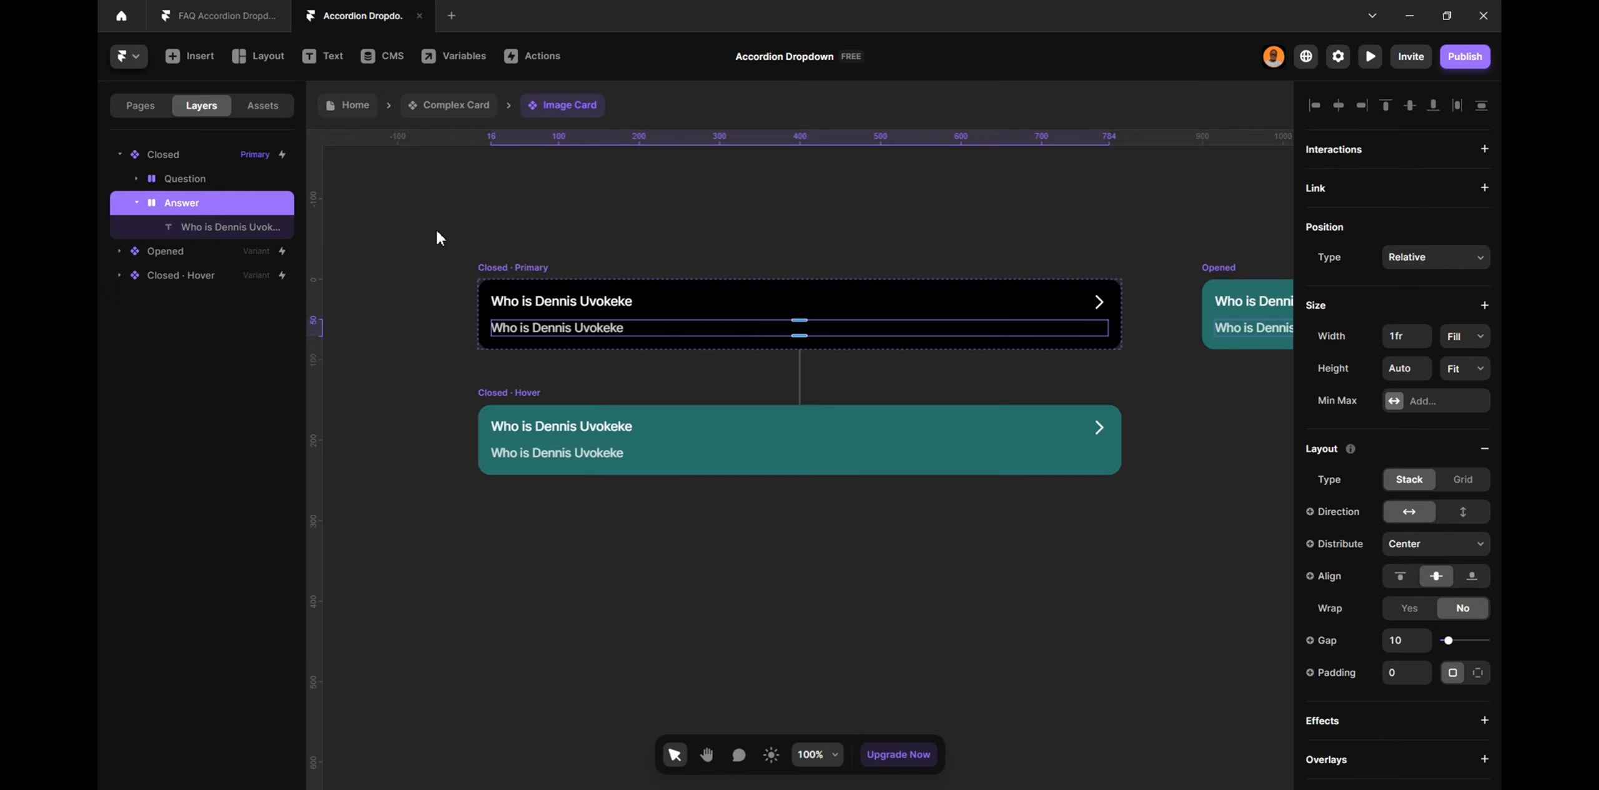
click(479, 218)
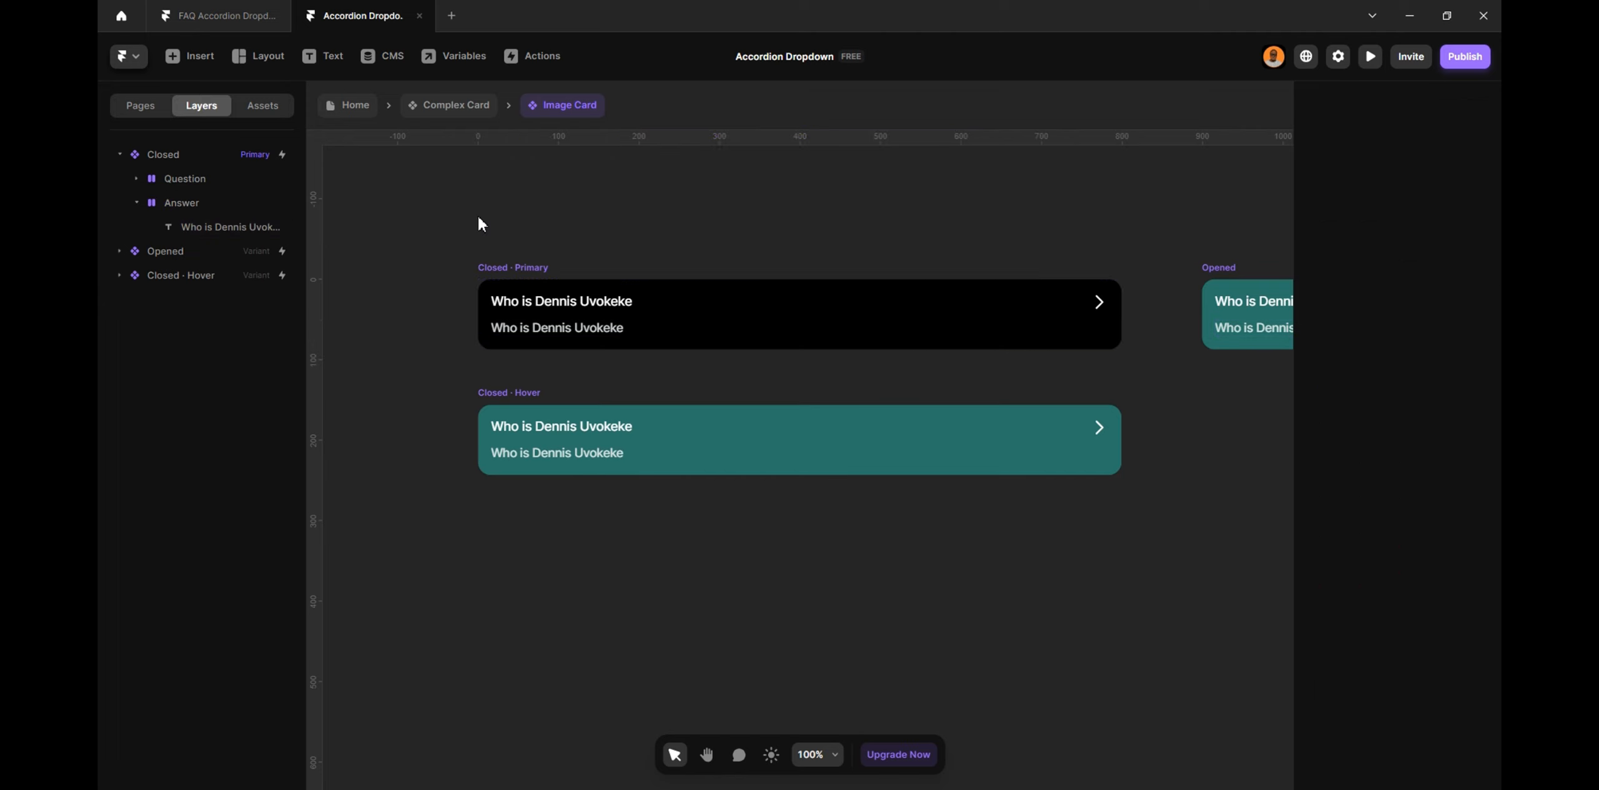
key(f)
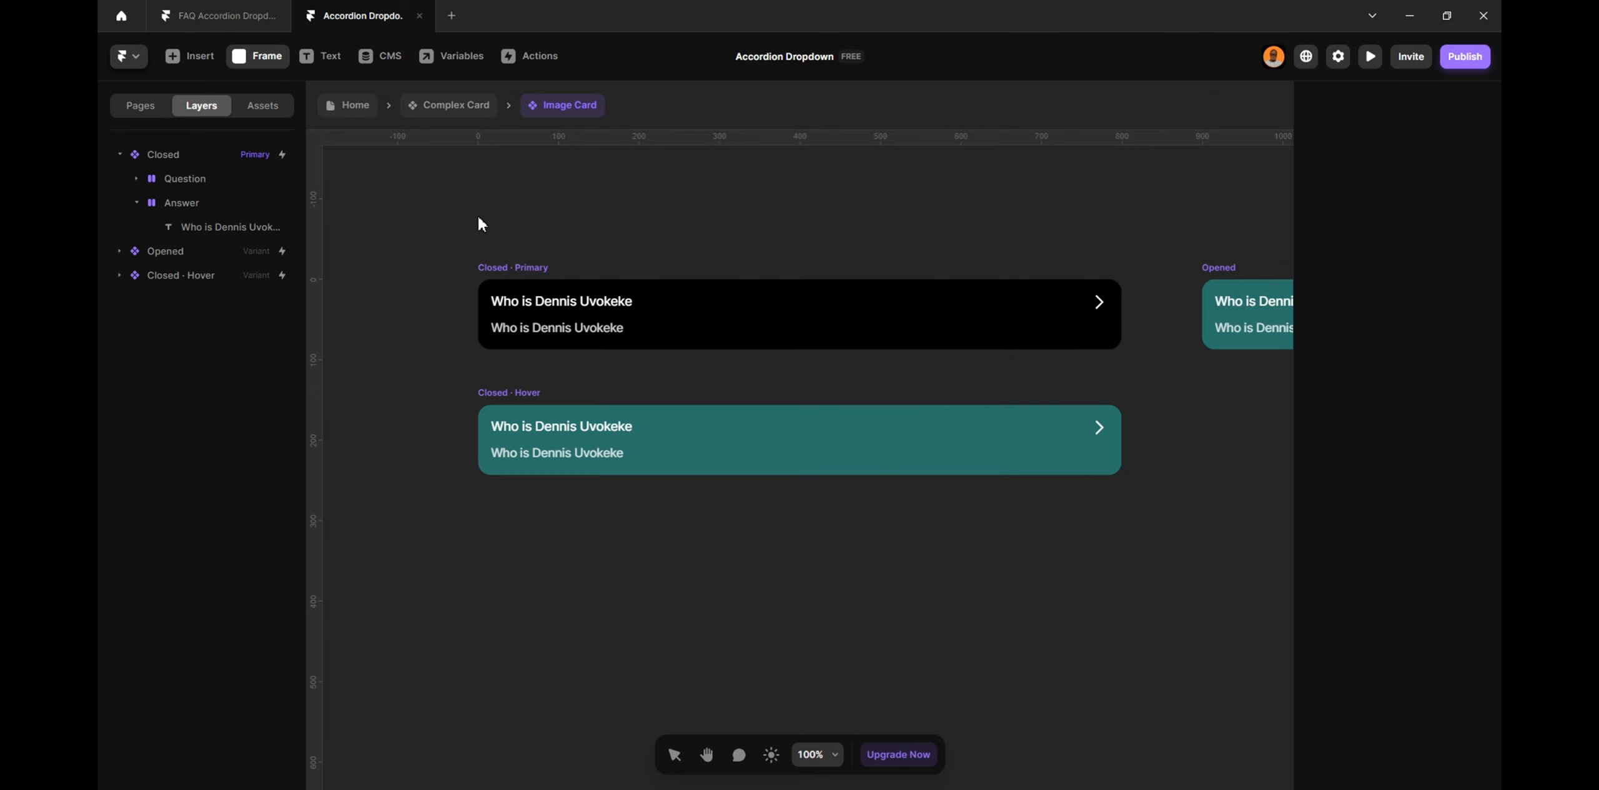
drag(503, 165, 650, 244)
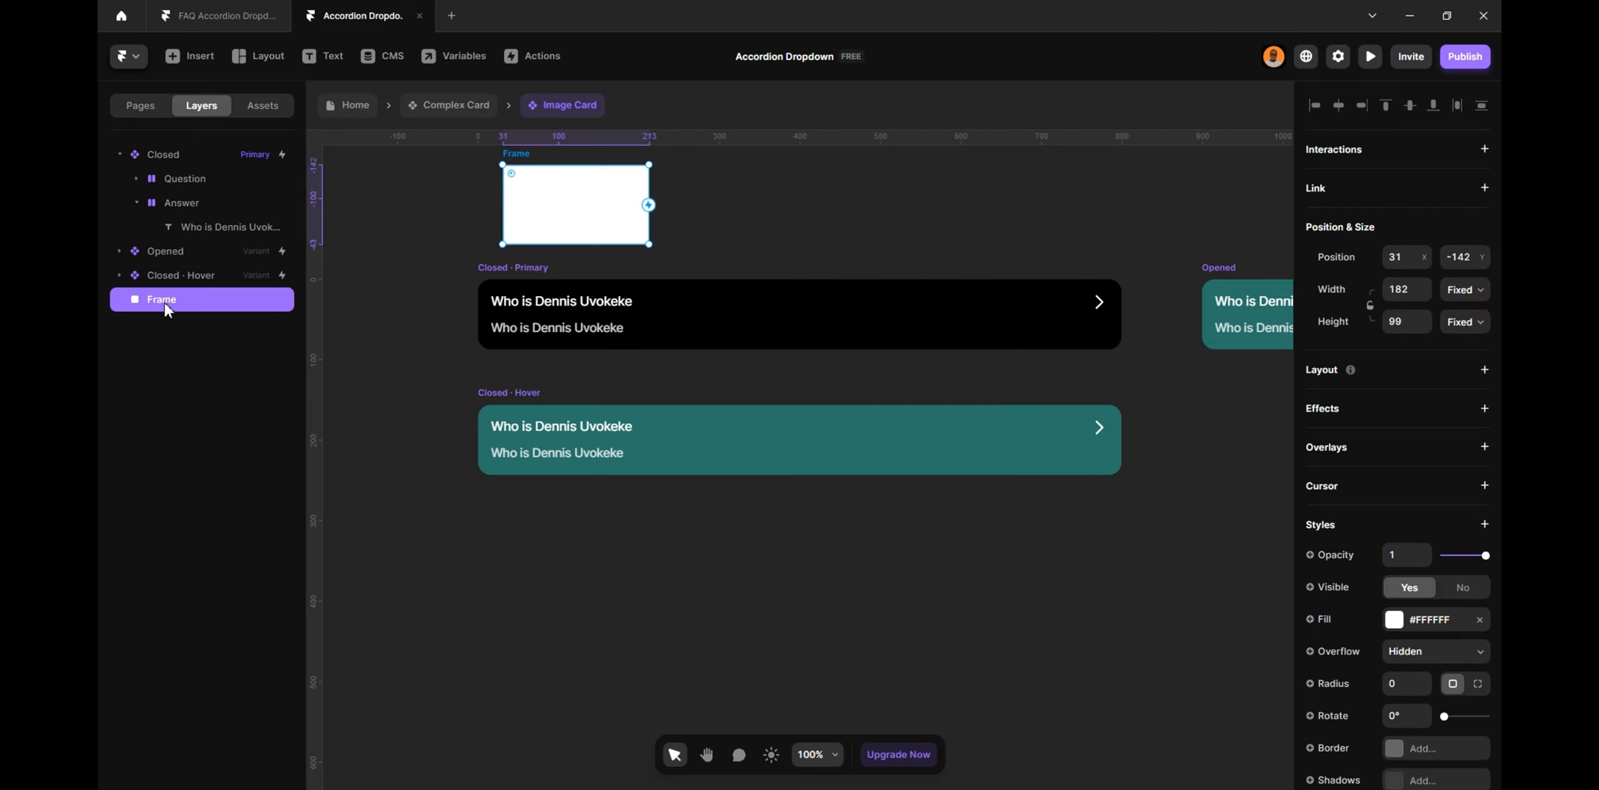
drag(165, 302, 194, 217)
Set the direction of the Closed primary variant's Answer stack to vertical
click(206, 203)
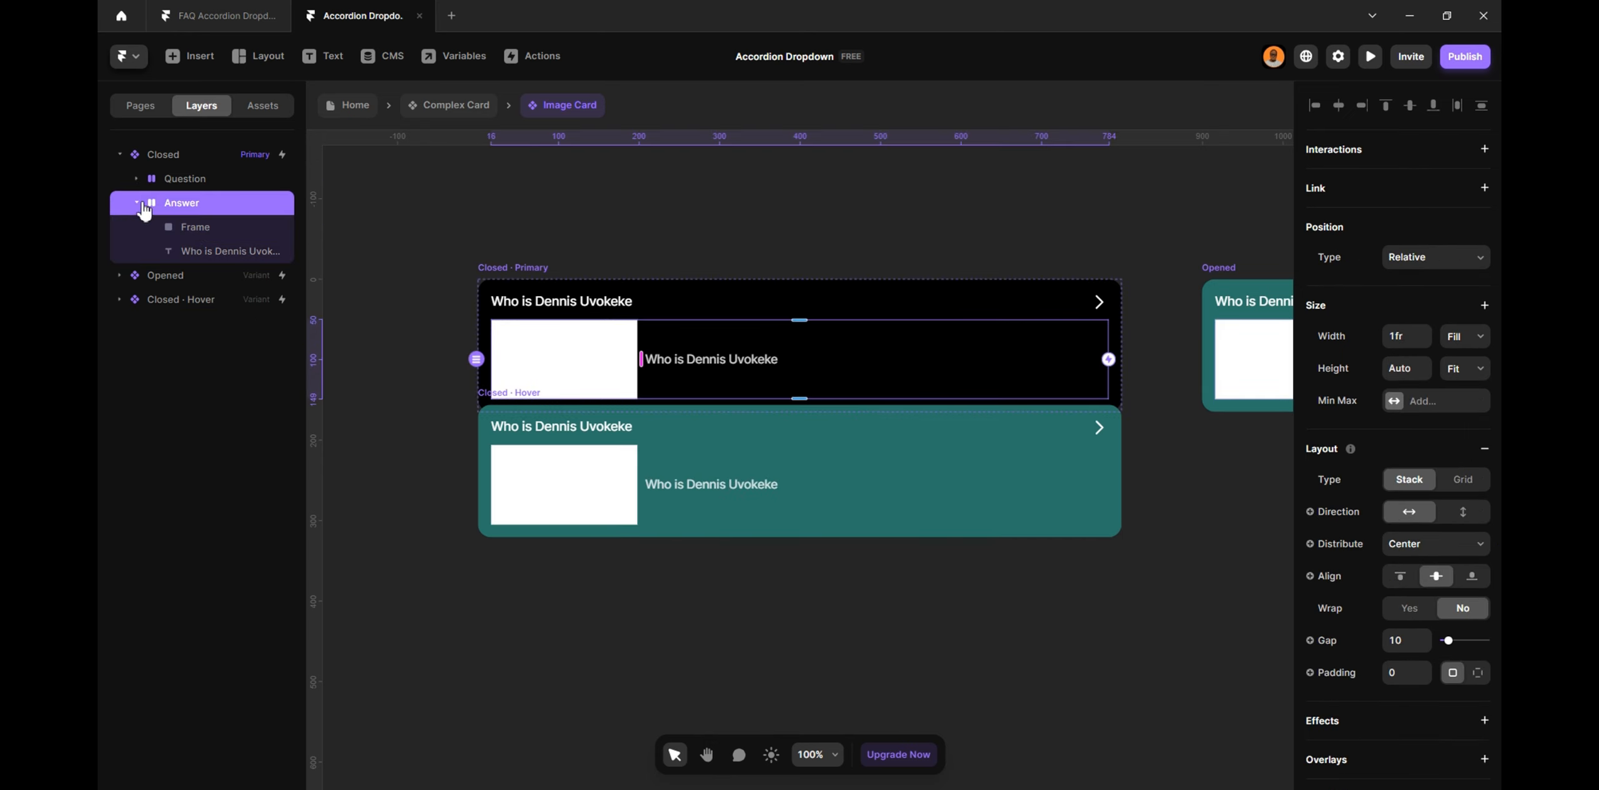
click(193, 227)
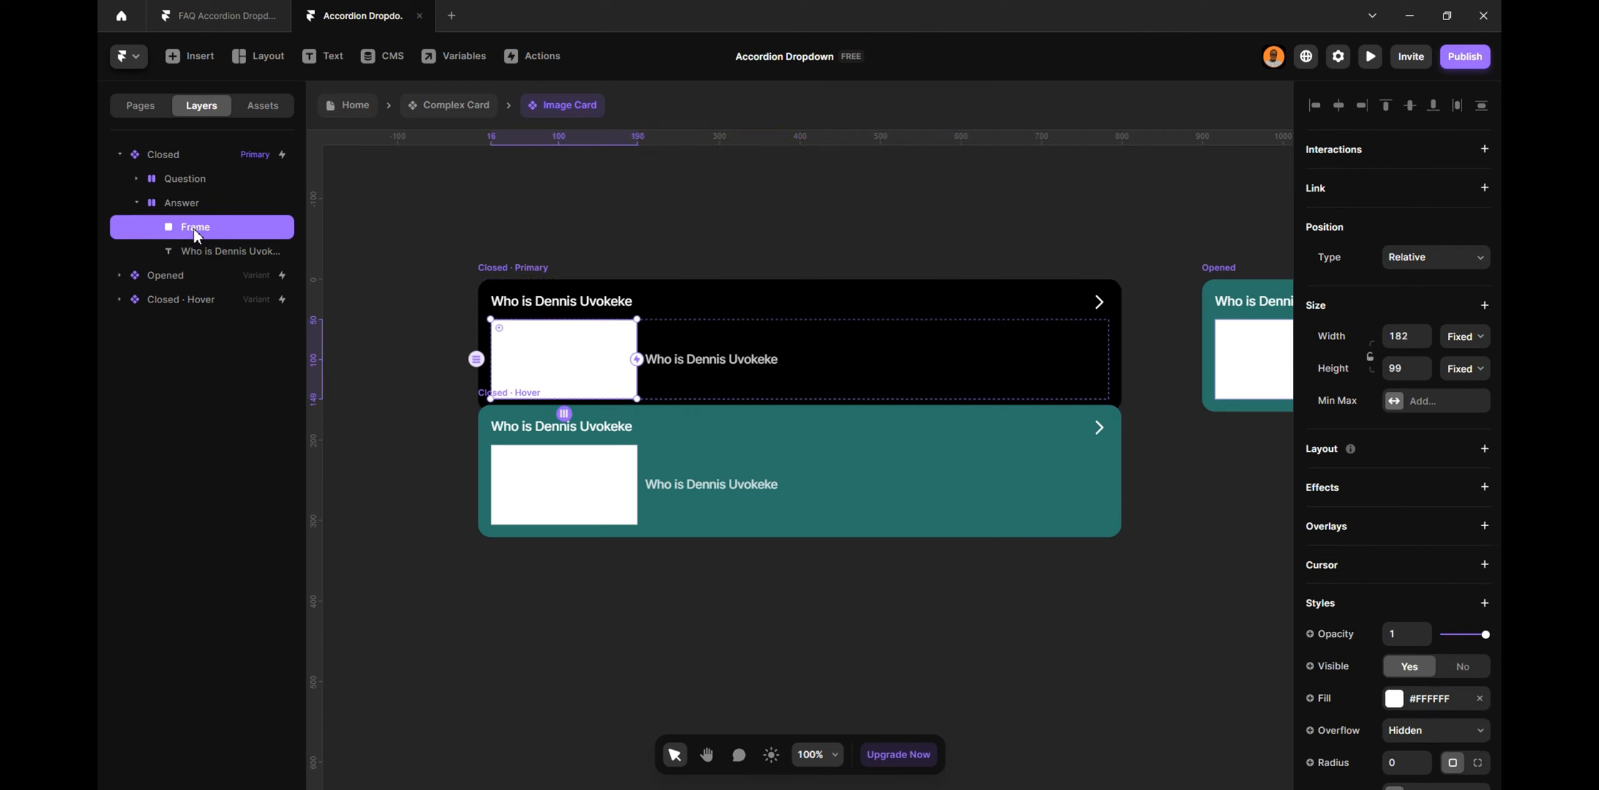
click(895, 328)
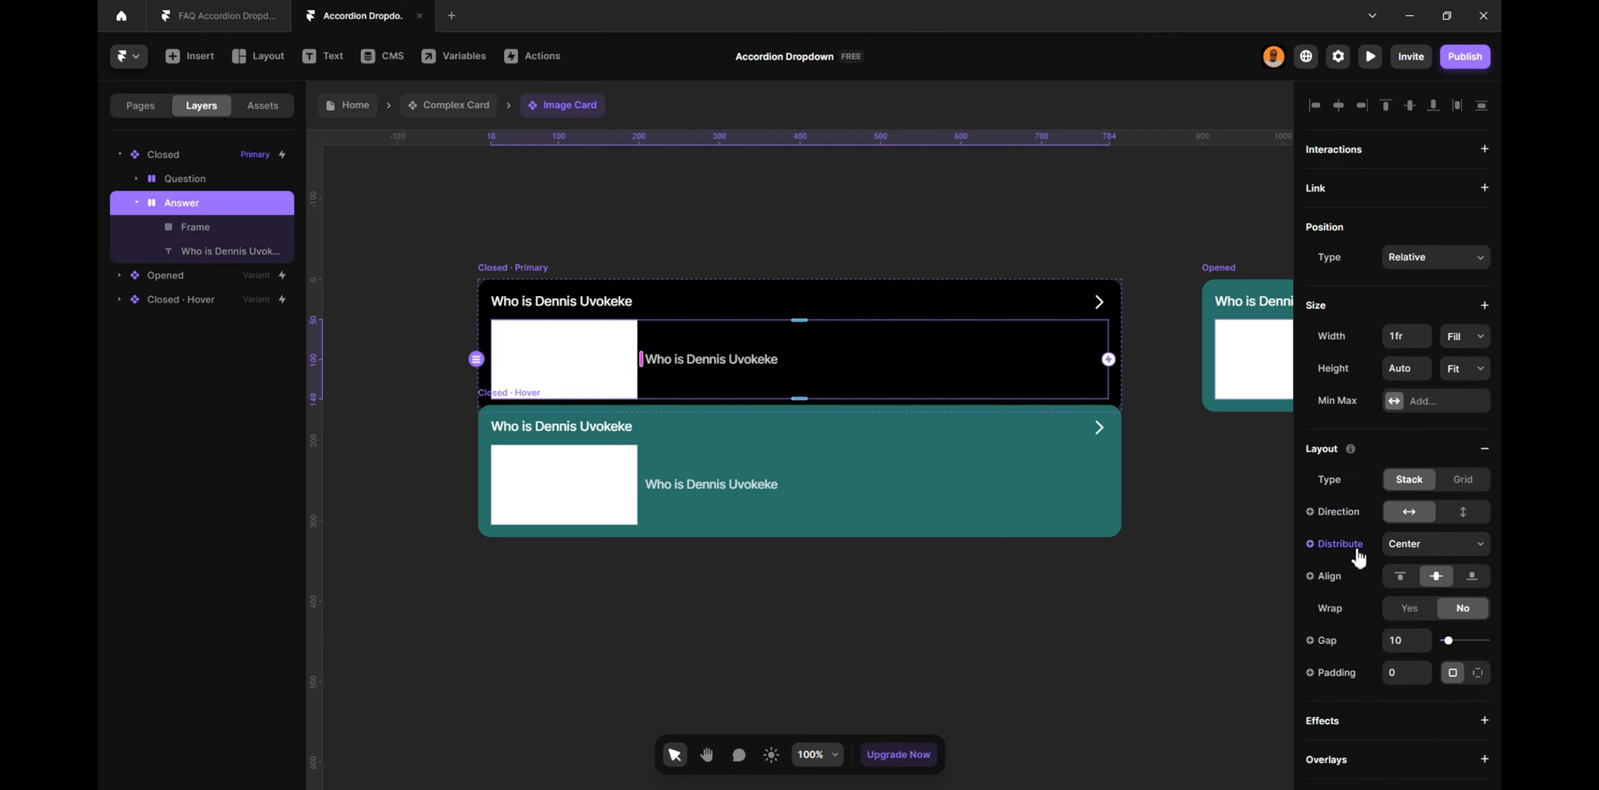
click(1464, 515)
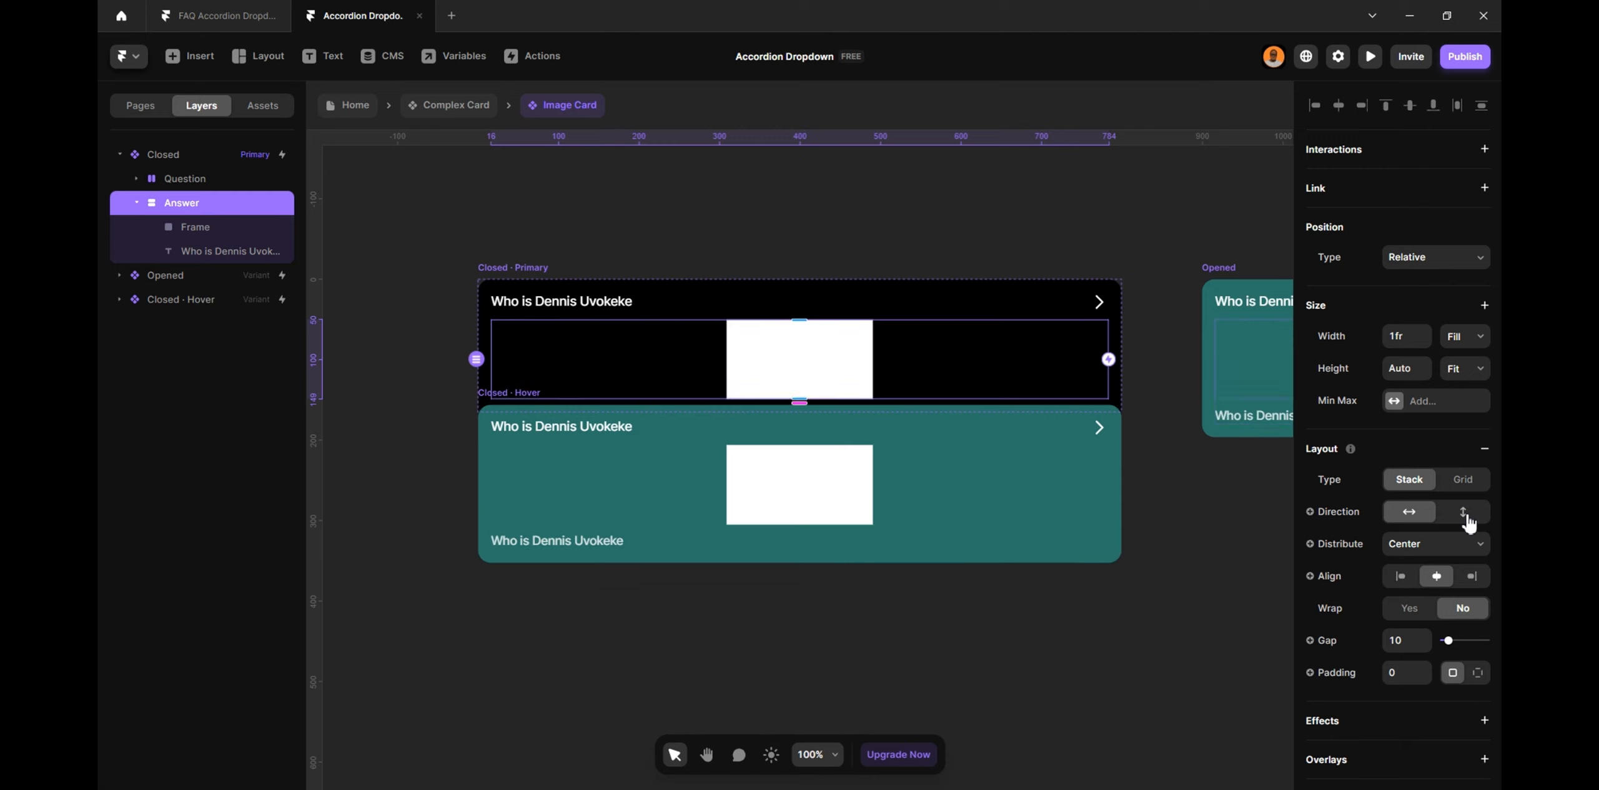
click(1465, 516)
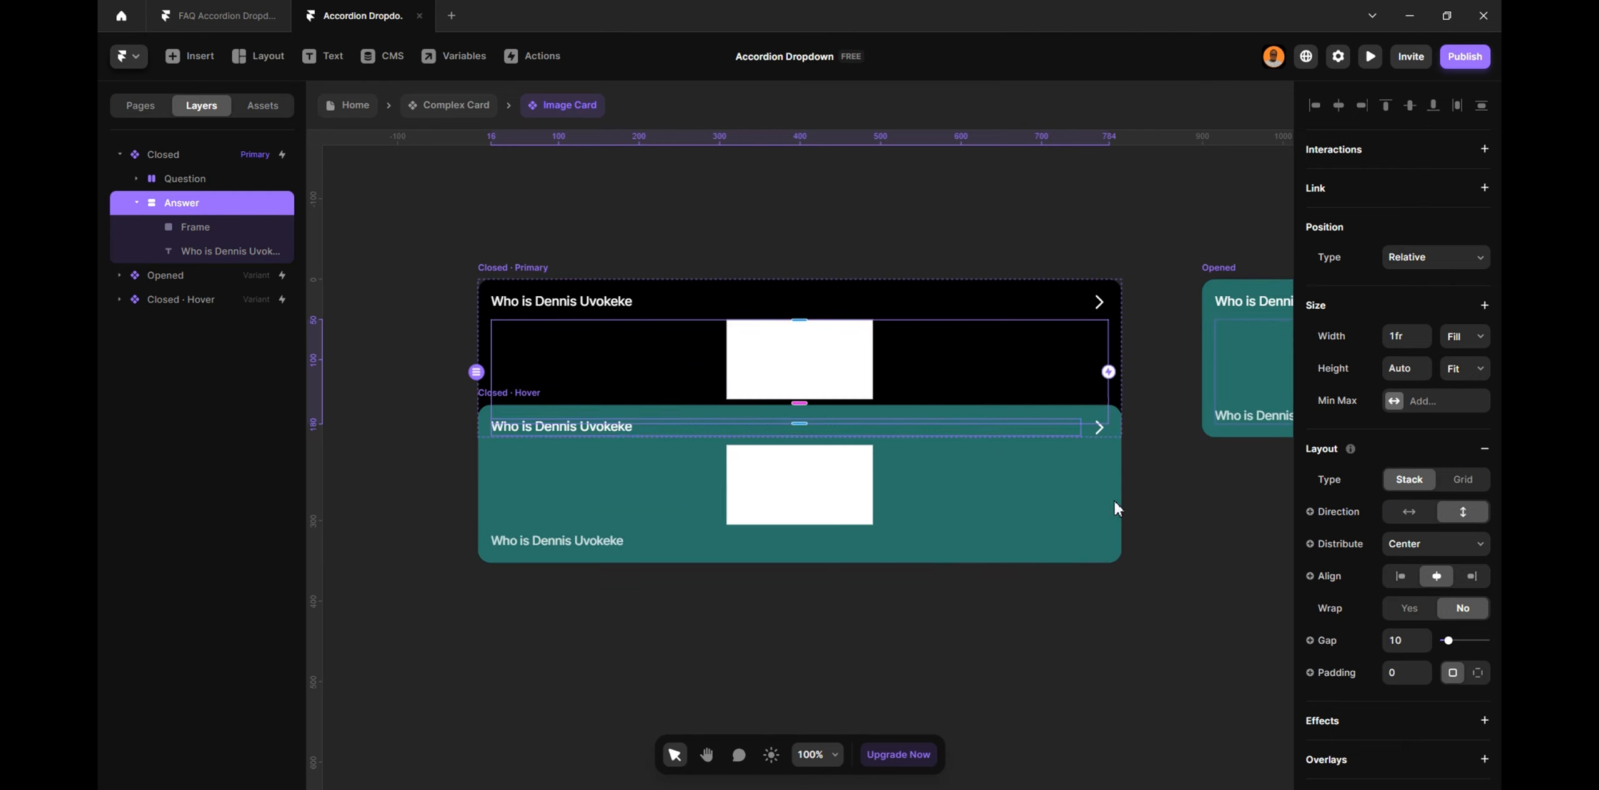
click(400, 409)
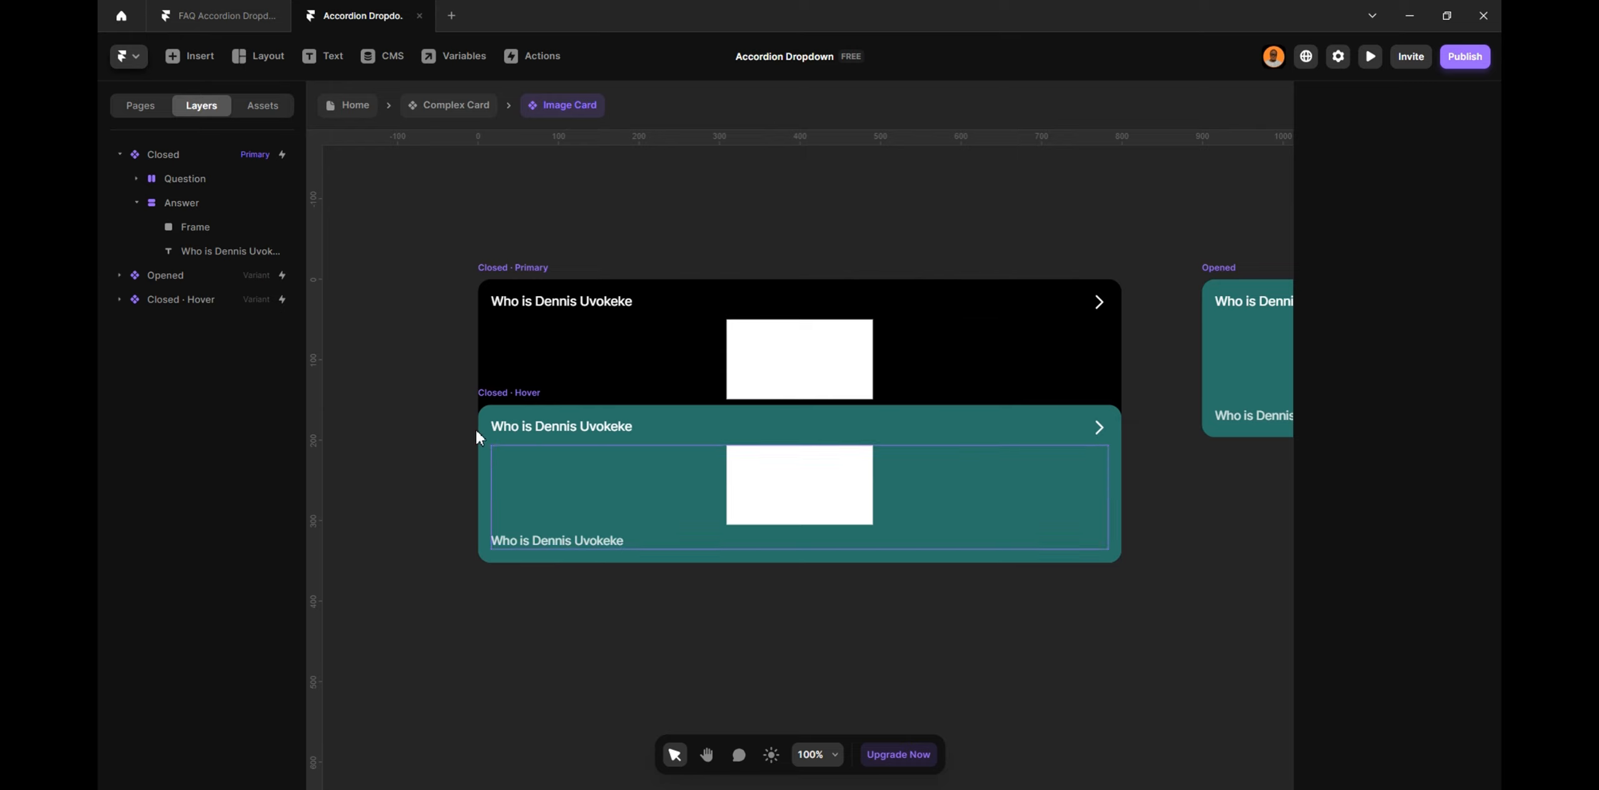
Move the Closed Hover variant down to Y 324, clear of the Closed primary variant
click(164, 298)
drag(492, 395, 498, 530)
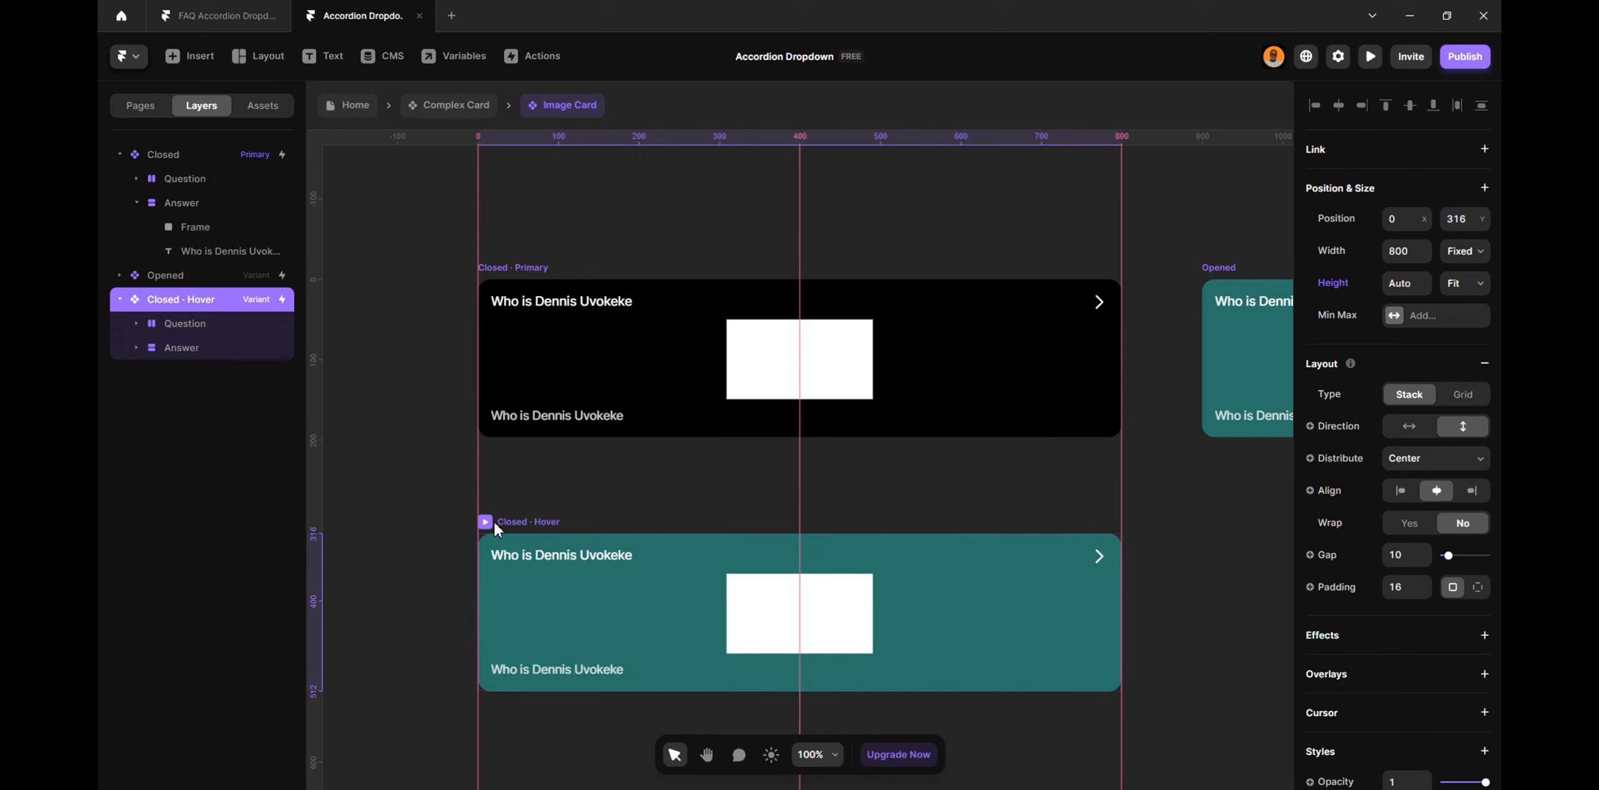
click(603, 494)
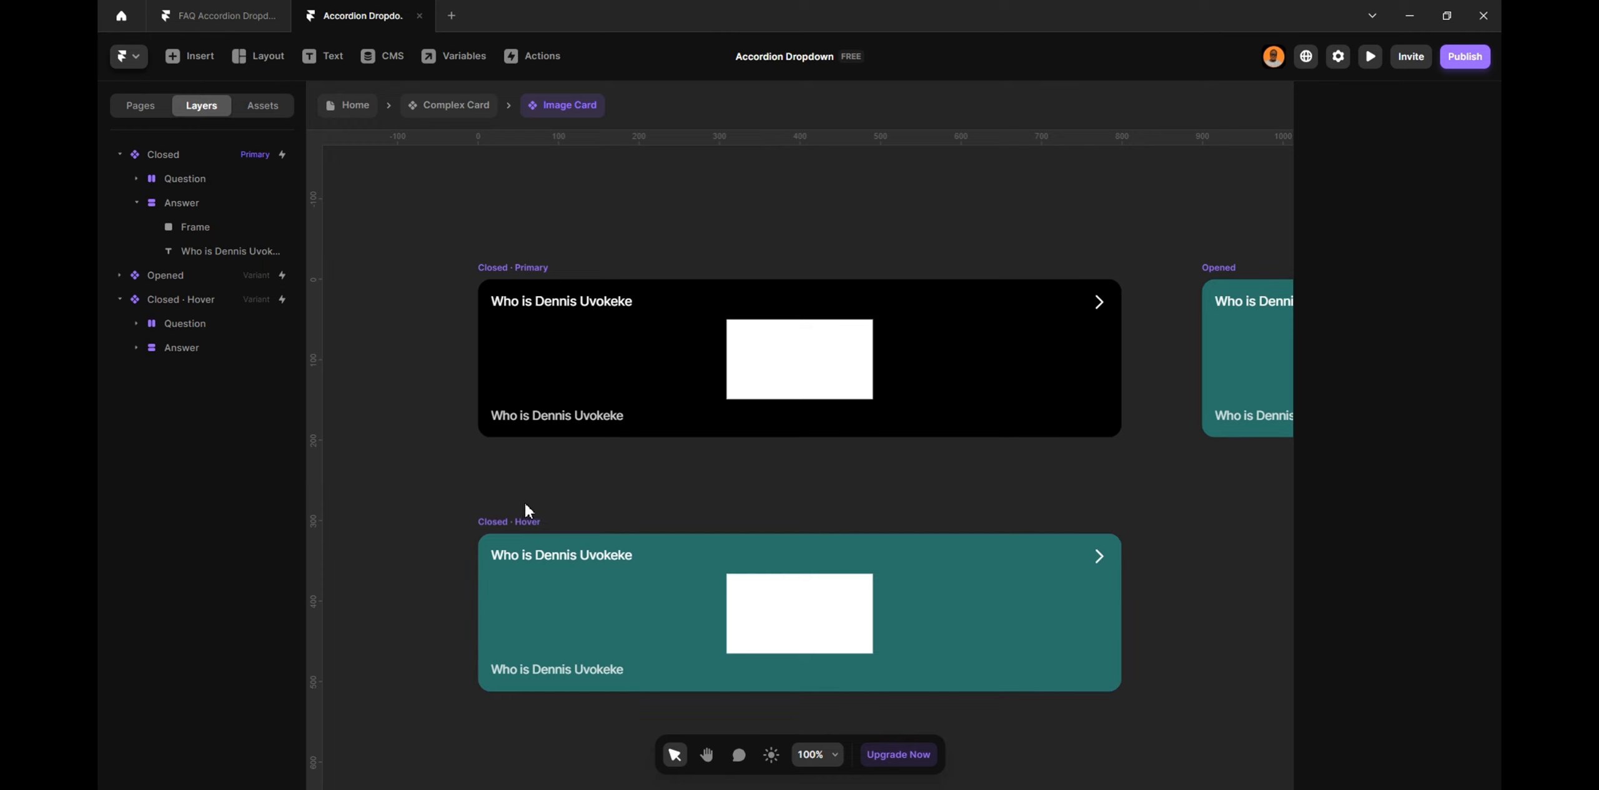
mouse_move(521, 520)
mouse_down()
mouse_move(524, 498)
mouse_move(519, 528)
mouse_up()
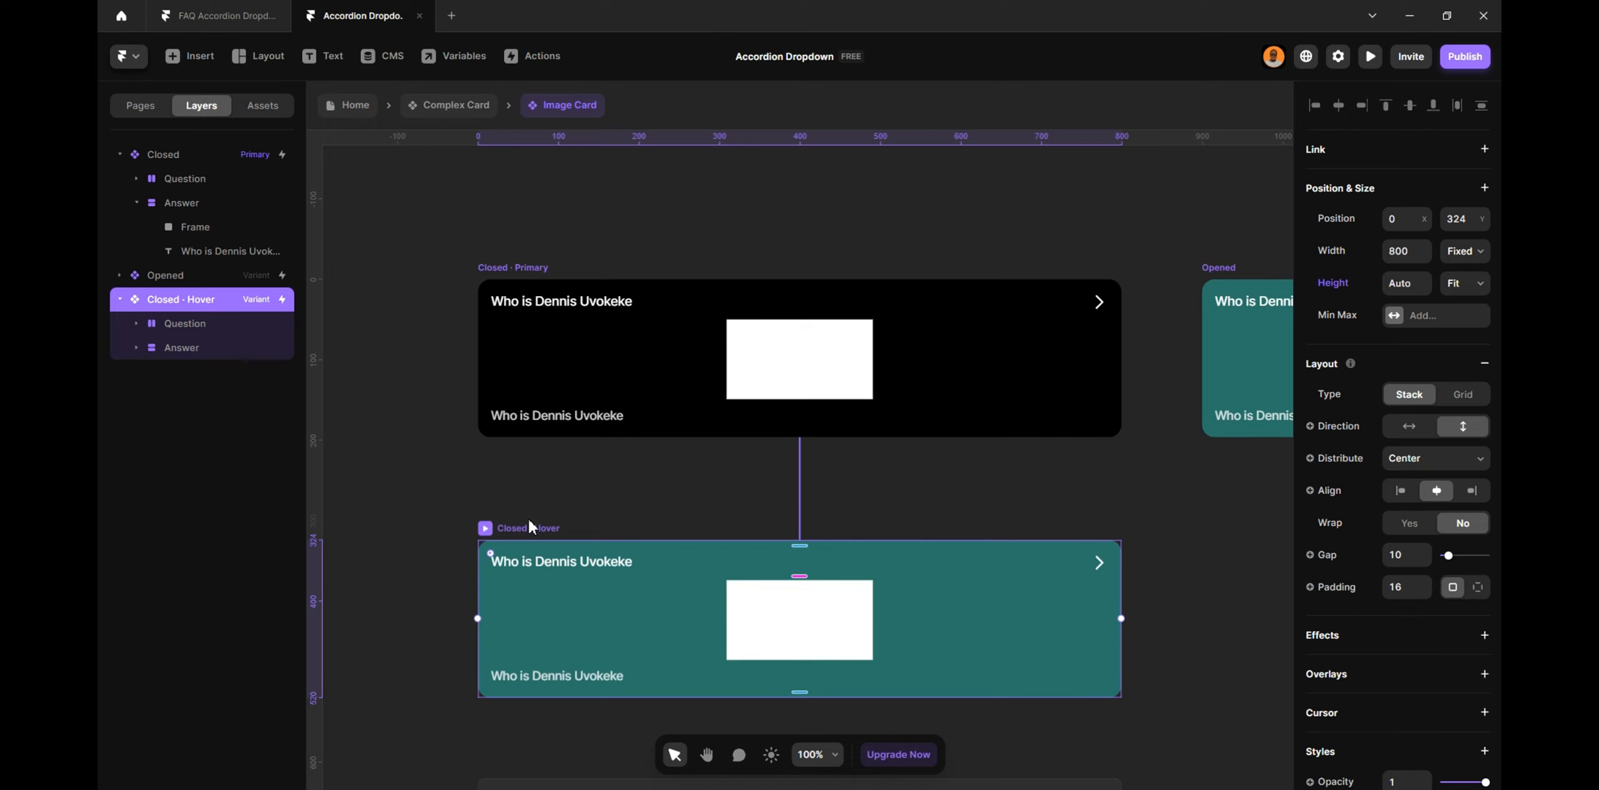
Place the answer text above the frame in the Closed variant's Answer stack, and size the frame to 300 by 200 px
click(565, 416)
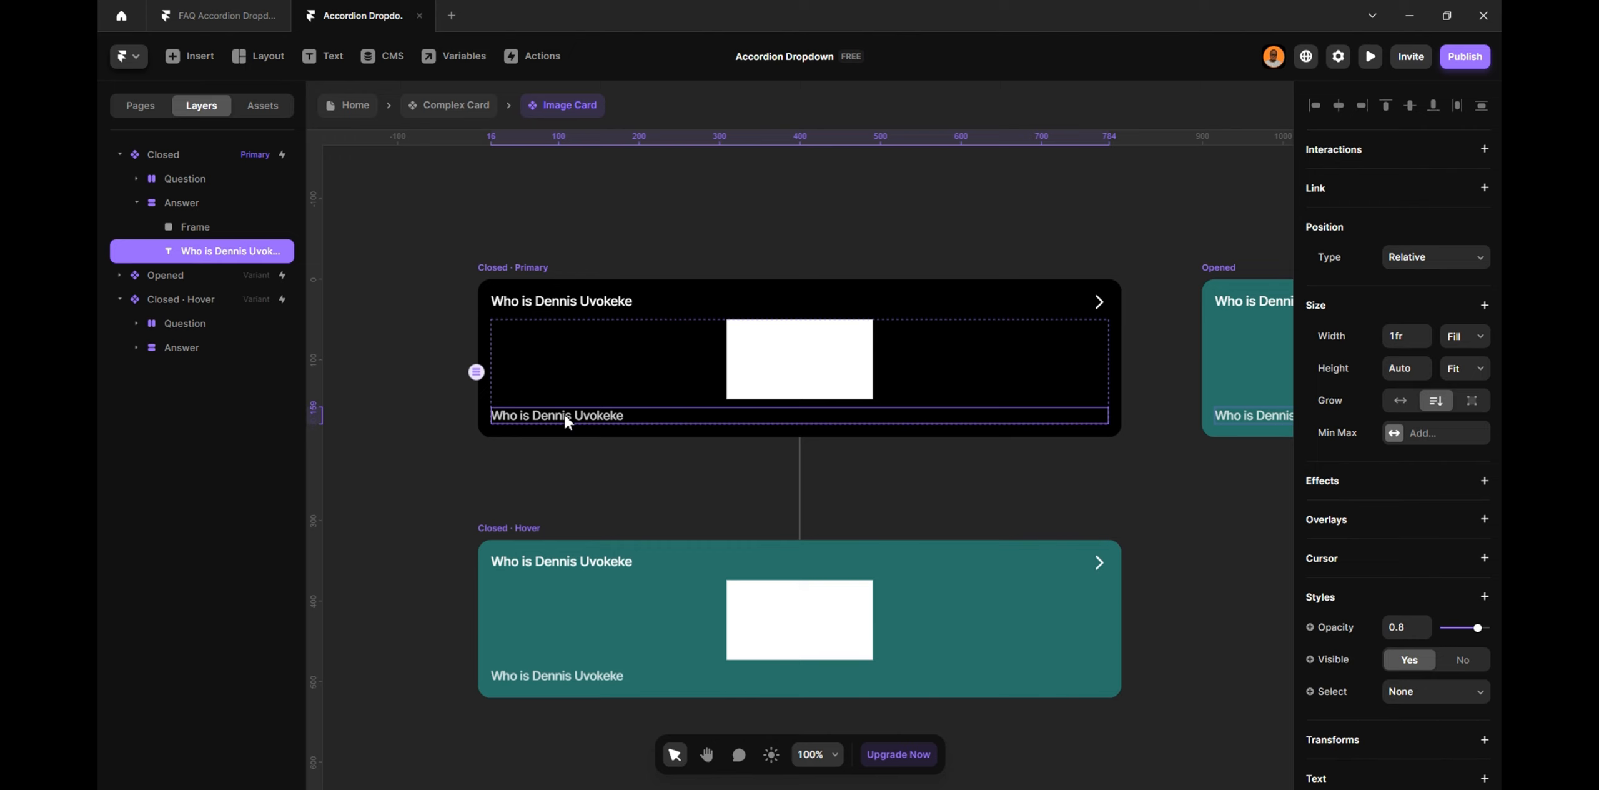
key(ctrl+])
click(802, 392)
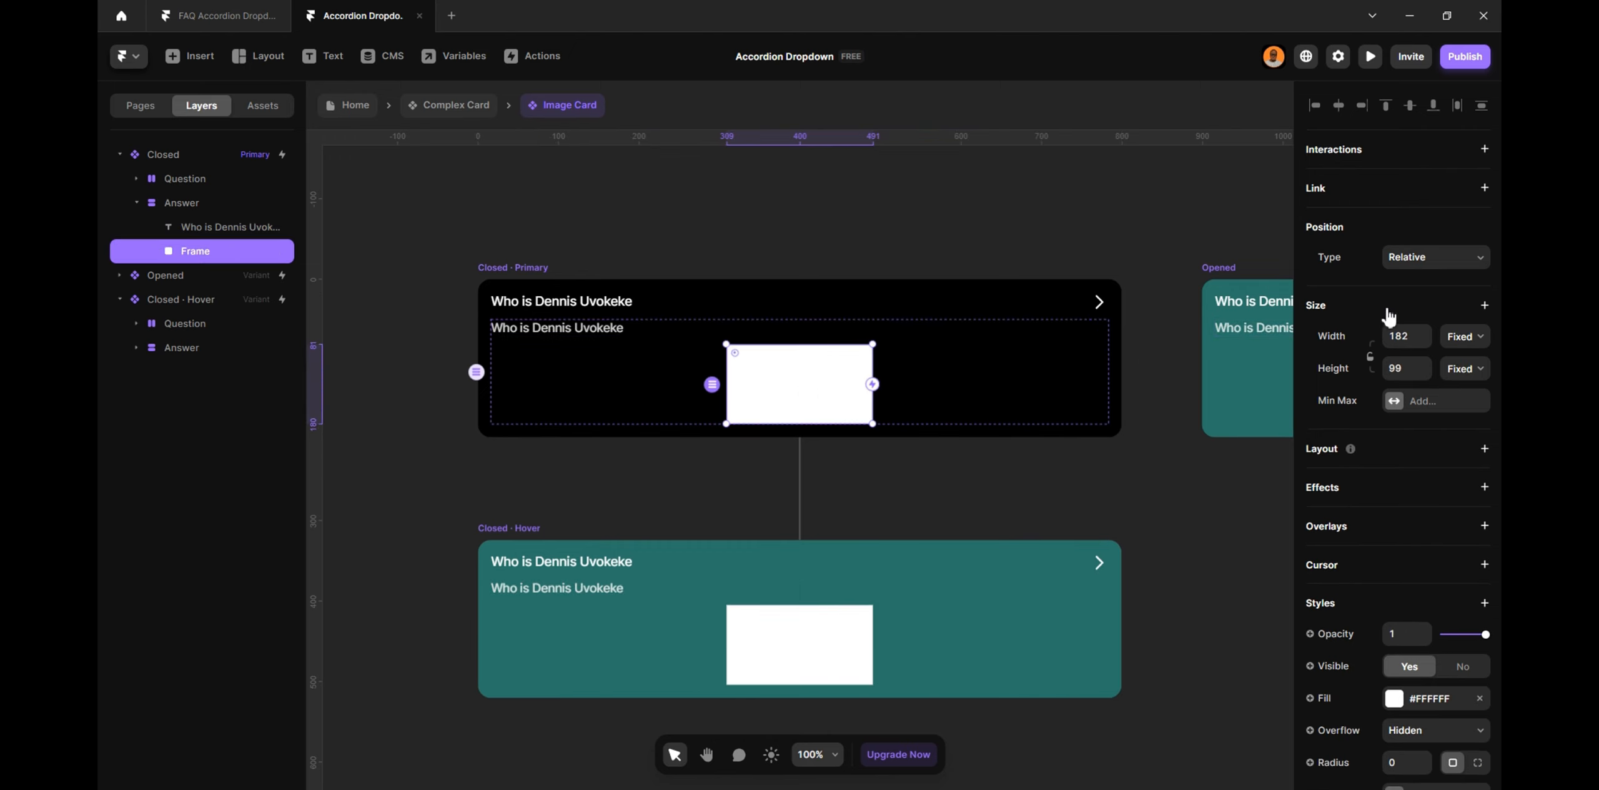
click(1397, 334)
text(300)
key(Return)
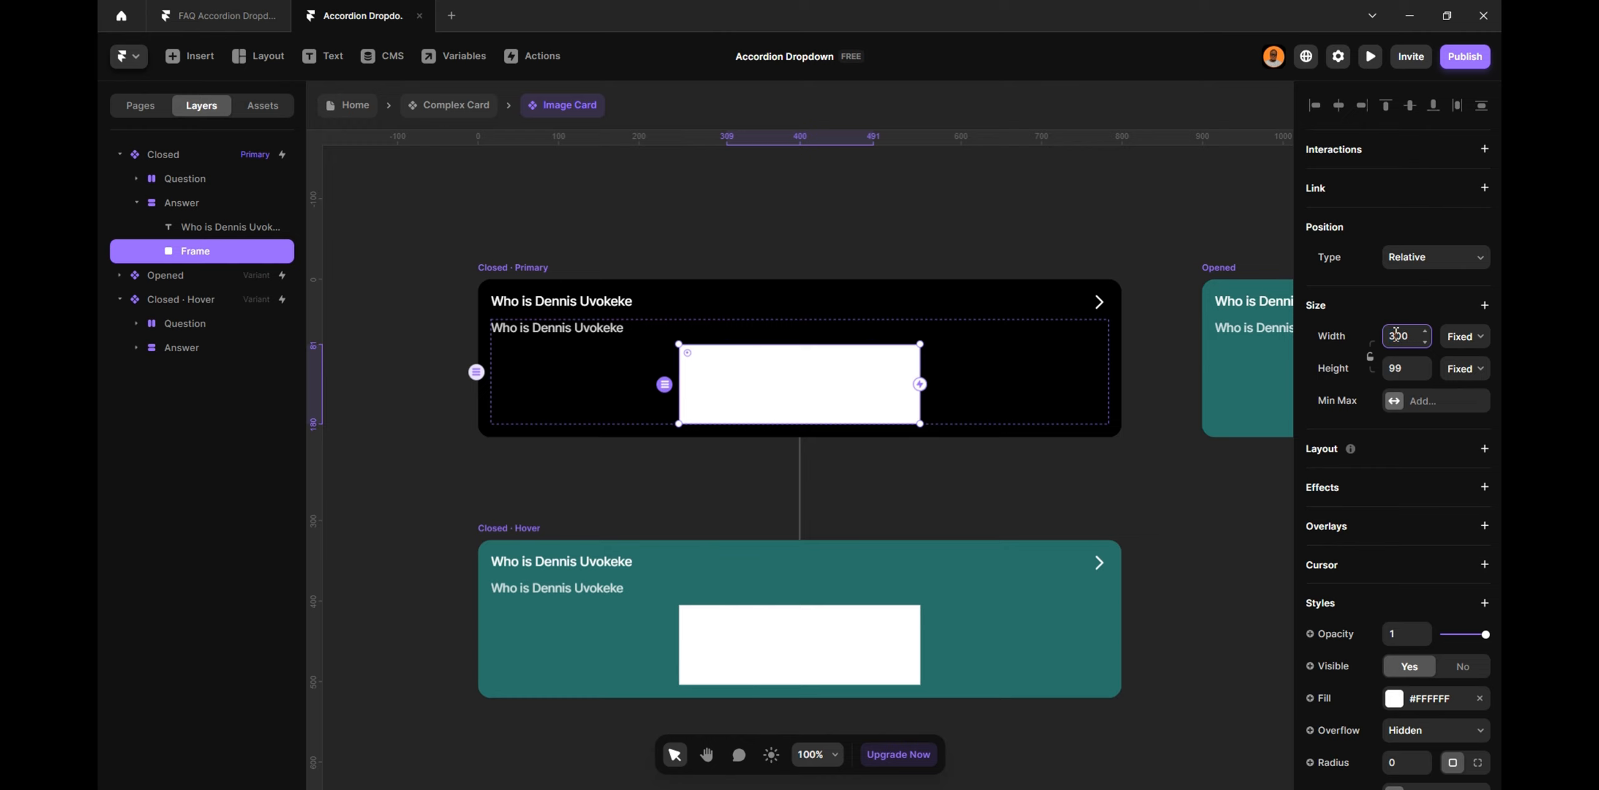
click(1408, 371)
text(200)
key(Return)
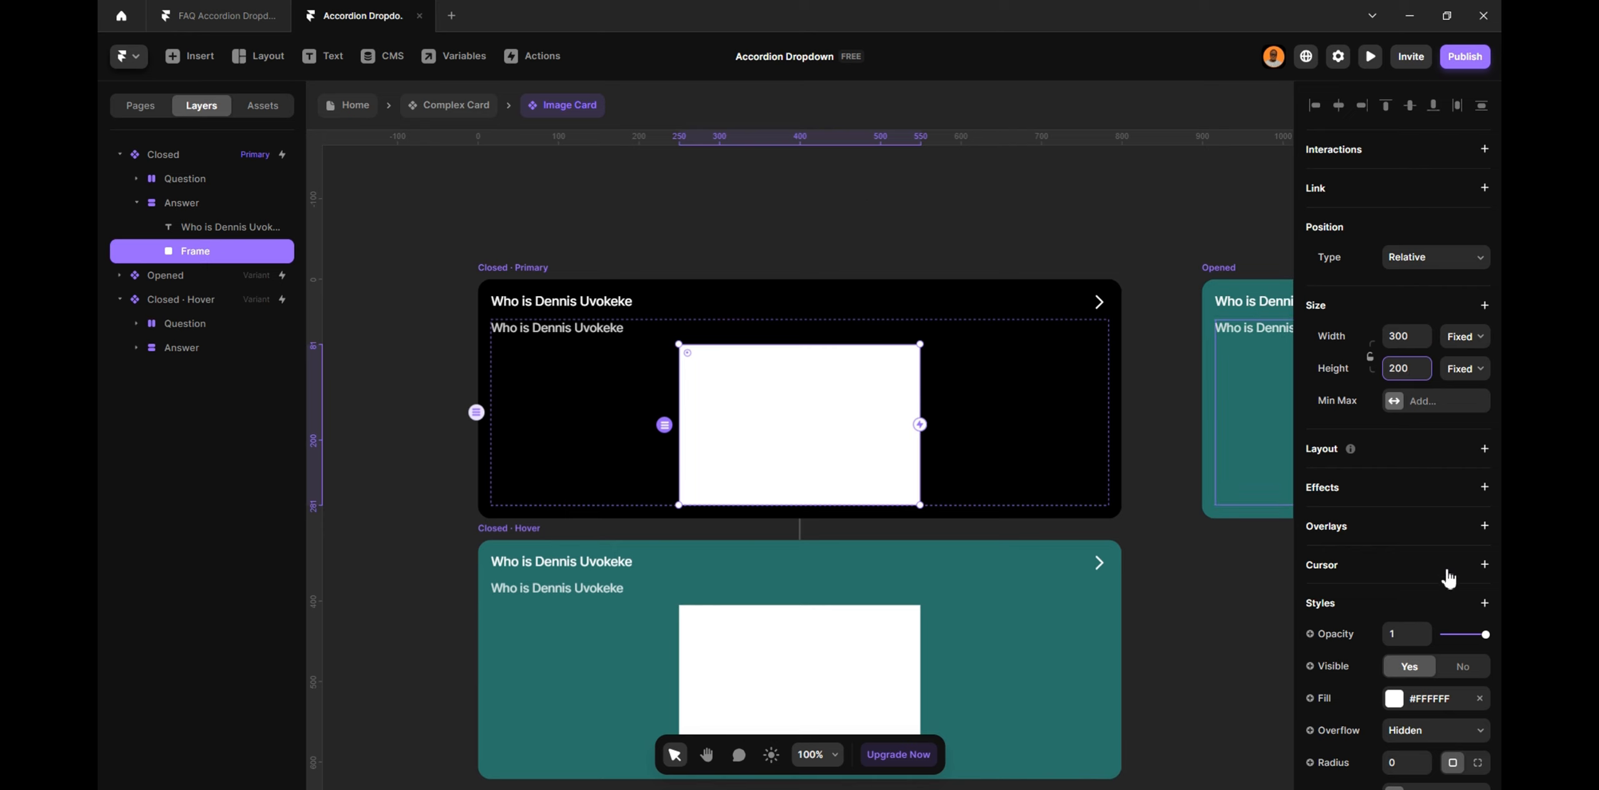
Set the corner radius of the frame in the Answer stack to 8
scroll(1437, 581, down, 3)
click(1414, 601)
text(4)
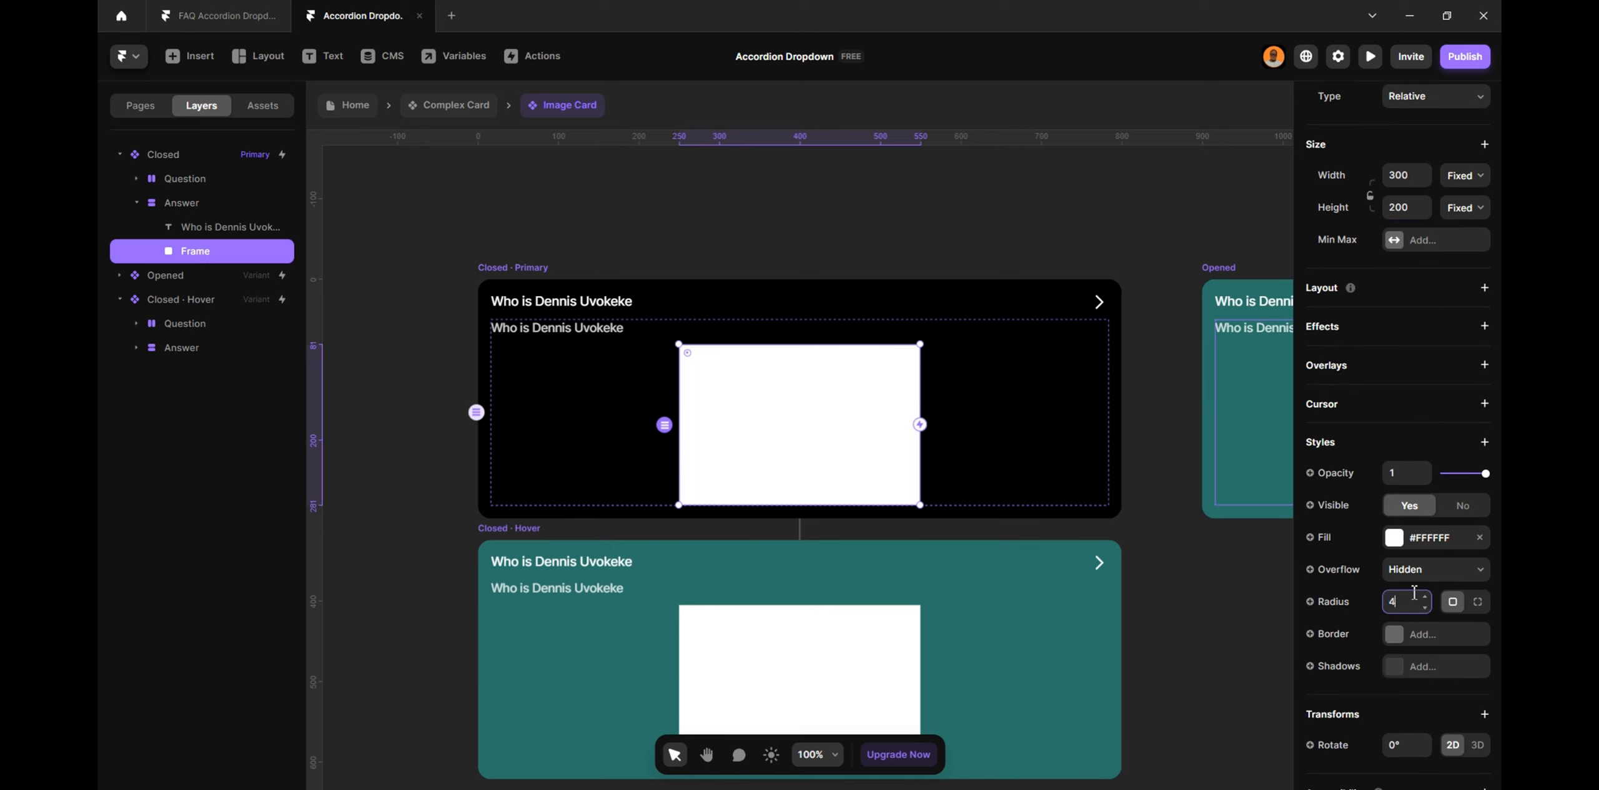
key(Return)
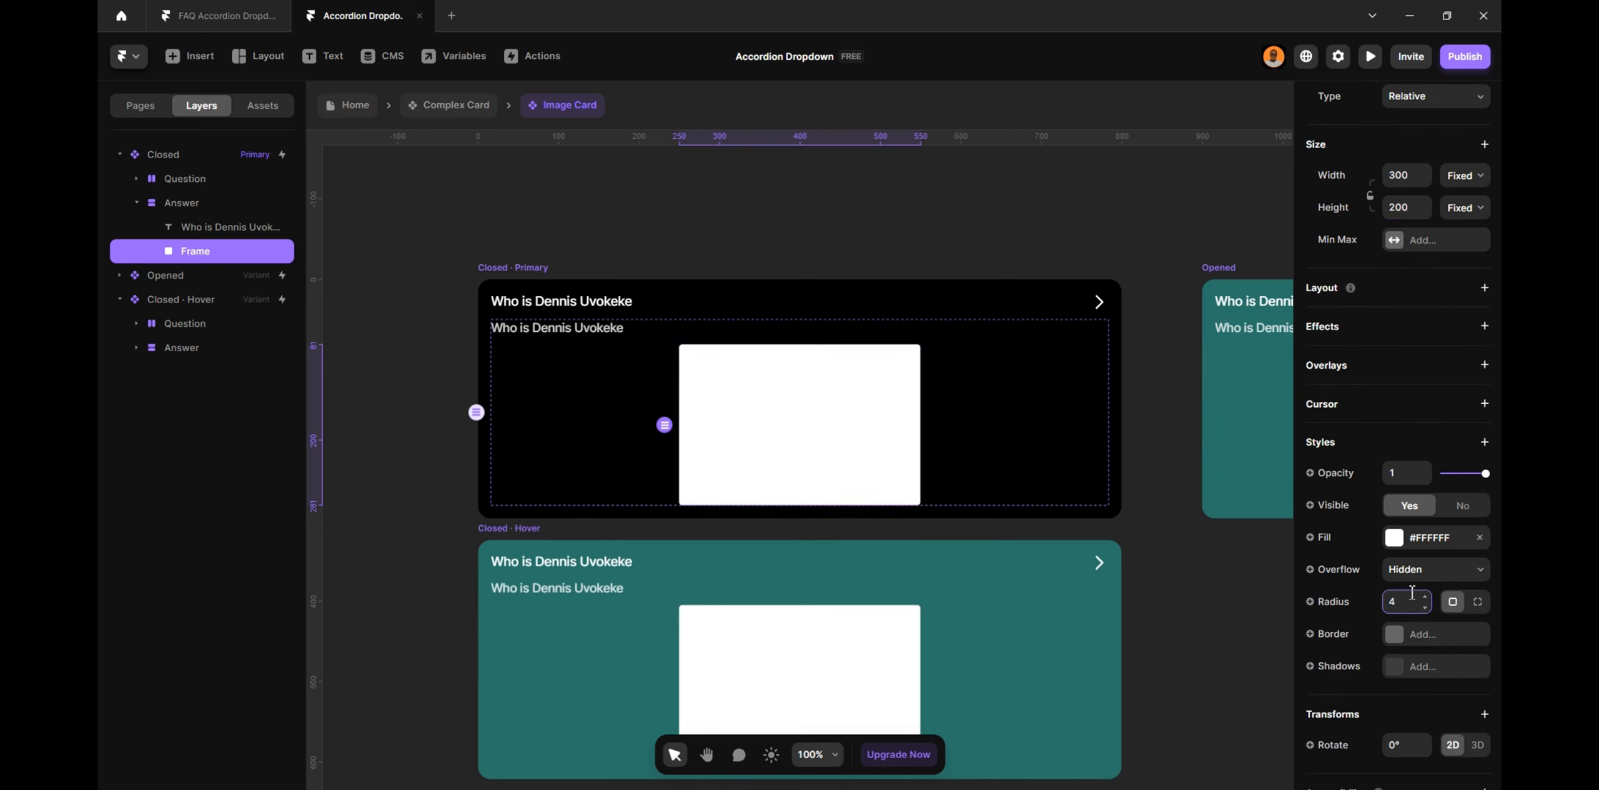
key(BackSpace)
text(8)
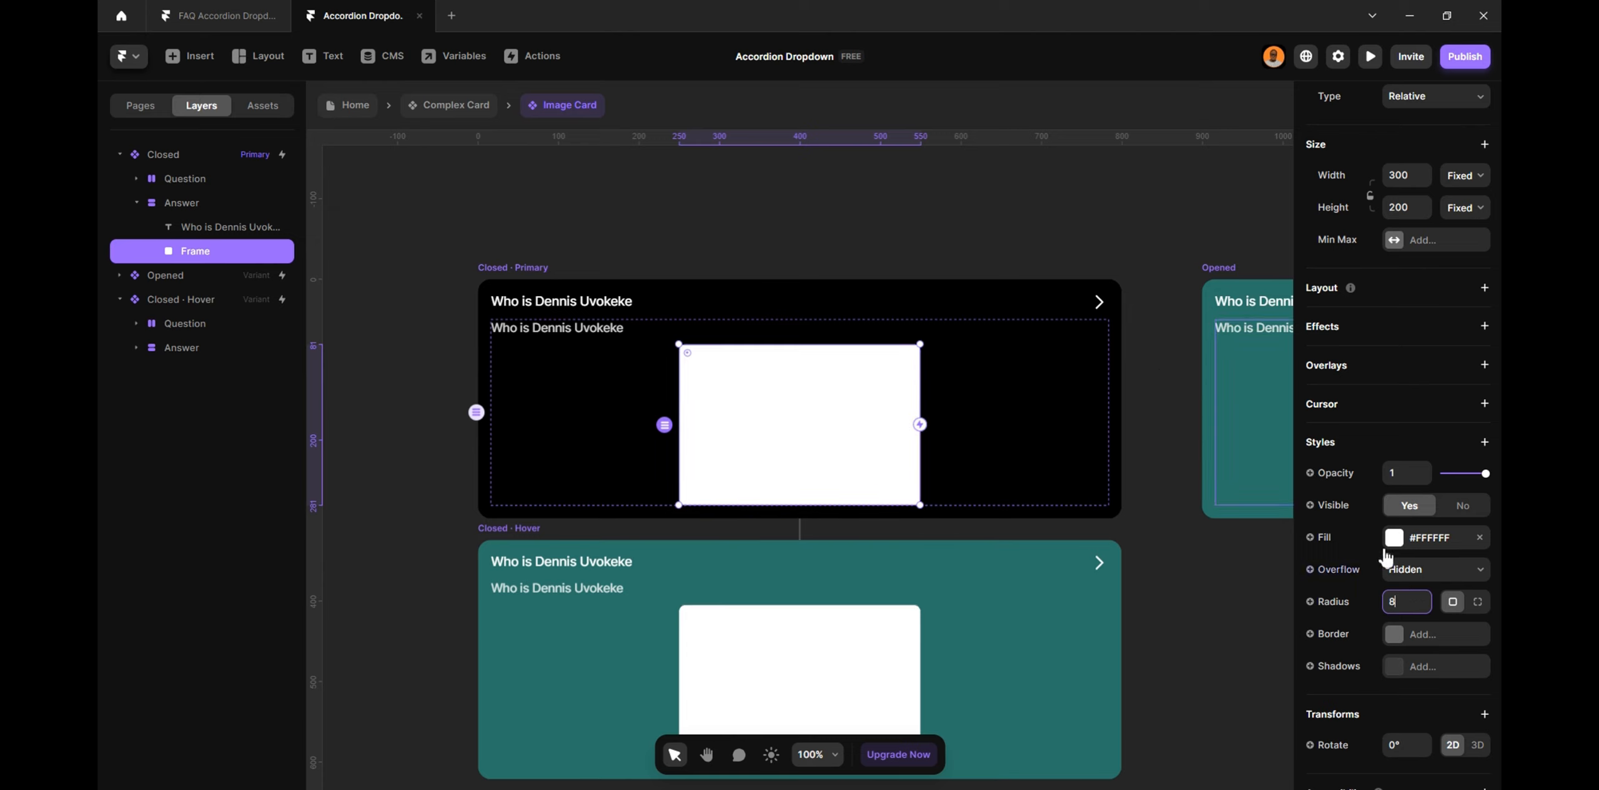
Change the frame's fill type from solid color to Image without choosing a picture
click(1416, 536)
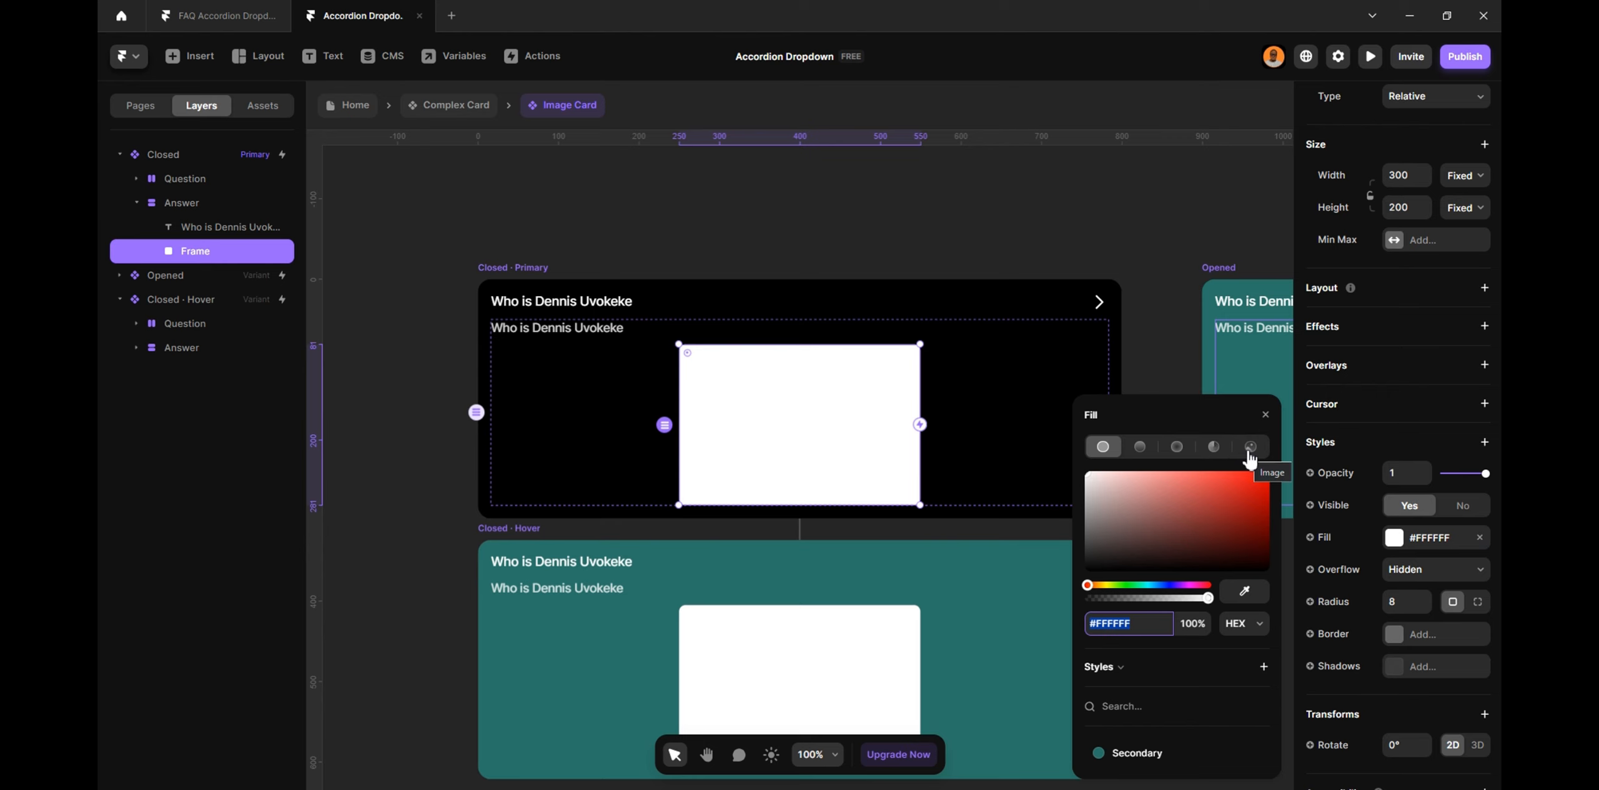
click(1250, 447)
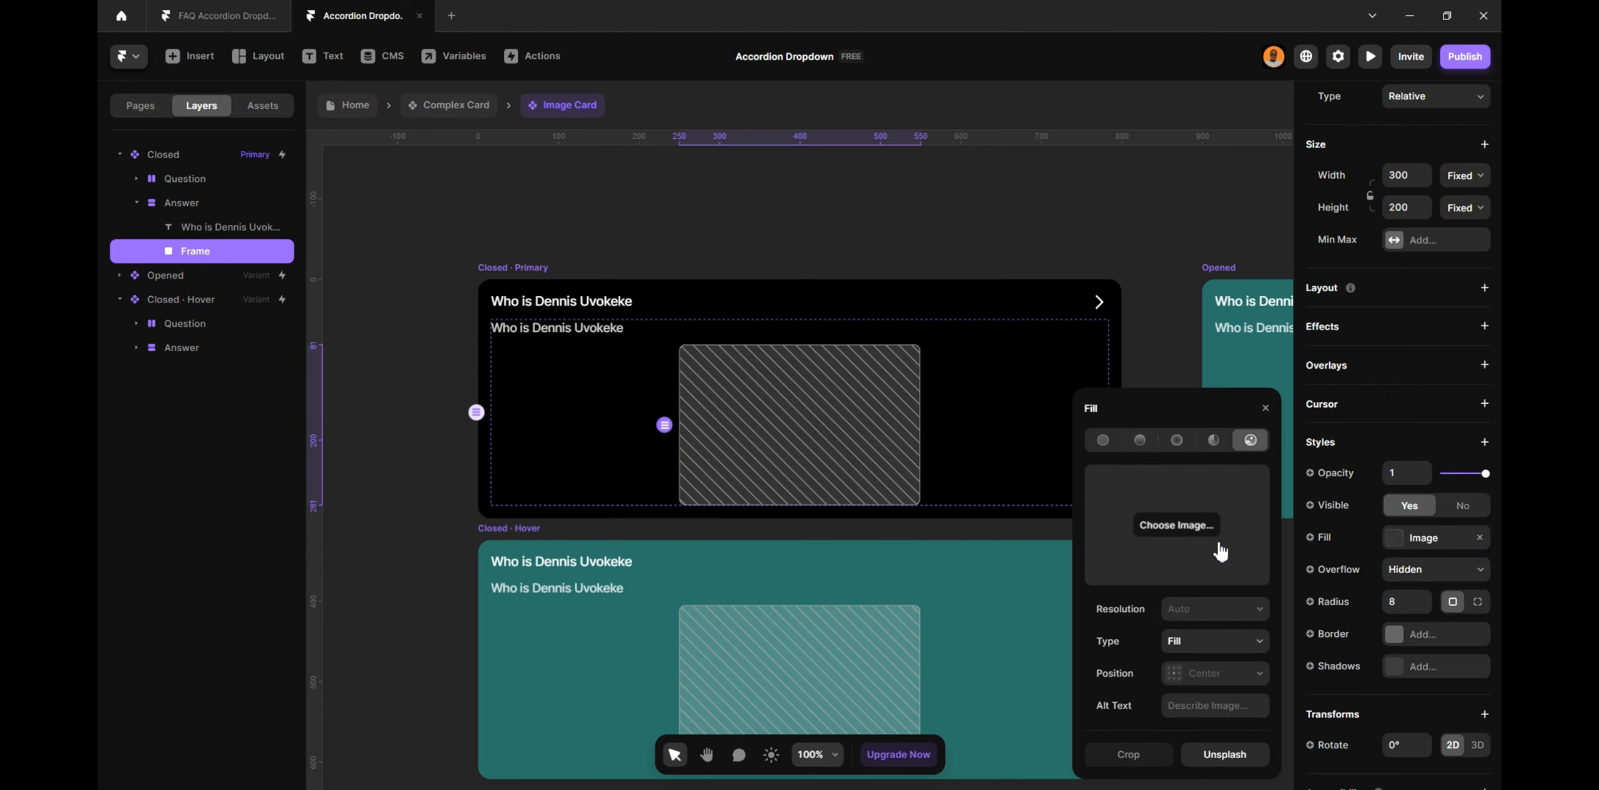
click(1159, 370)
click(732, 461)
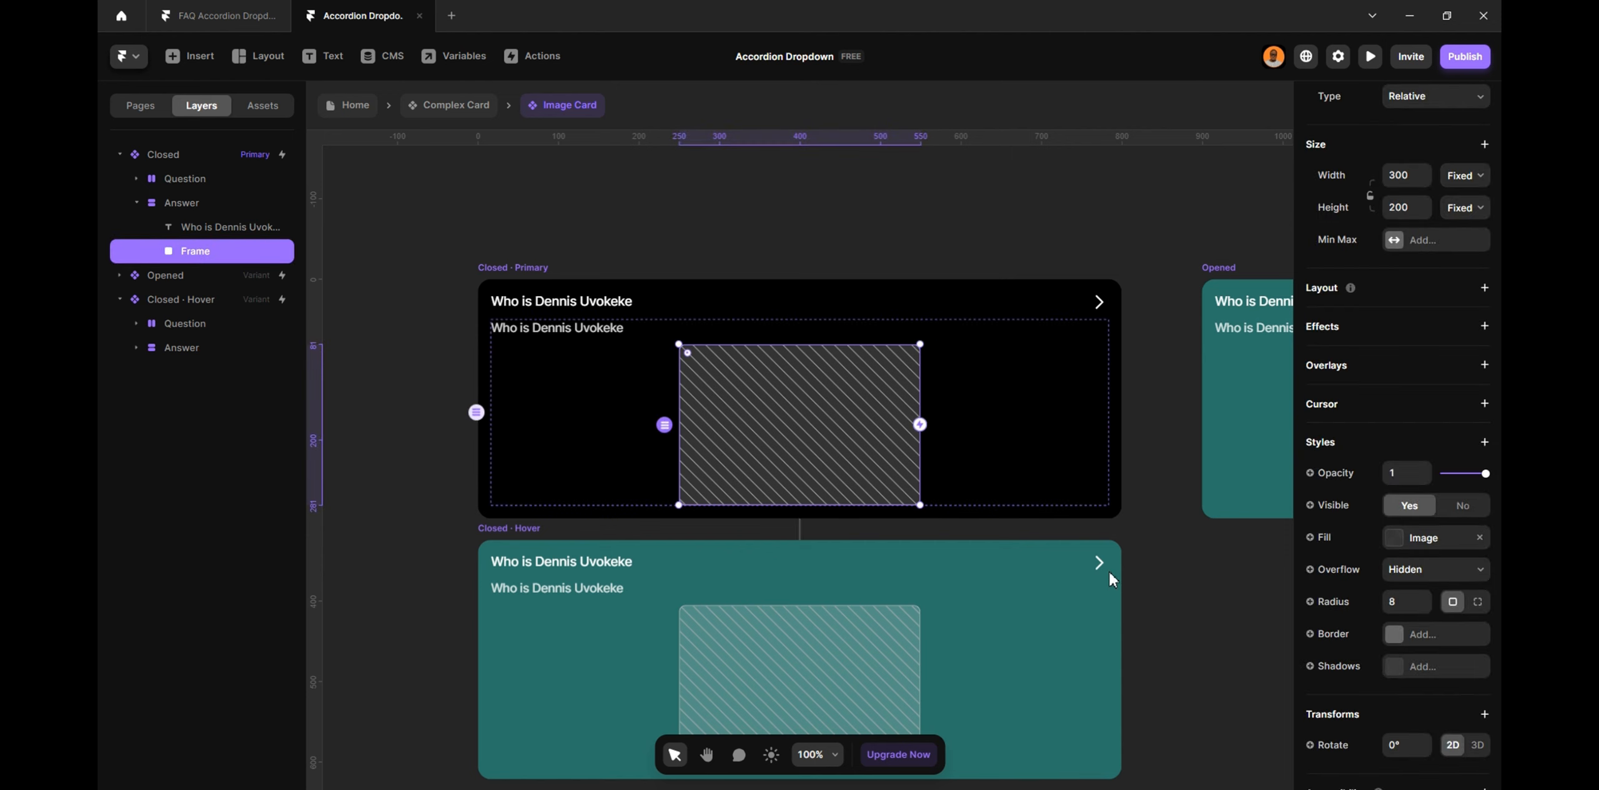
click(1315, 544)
mouse_move(1331, 565)
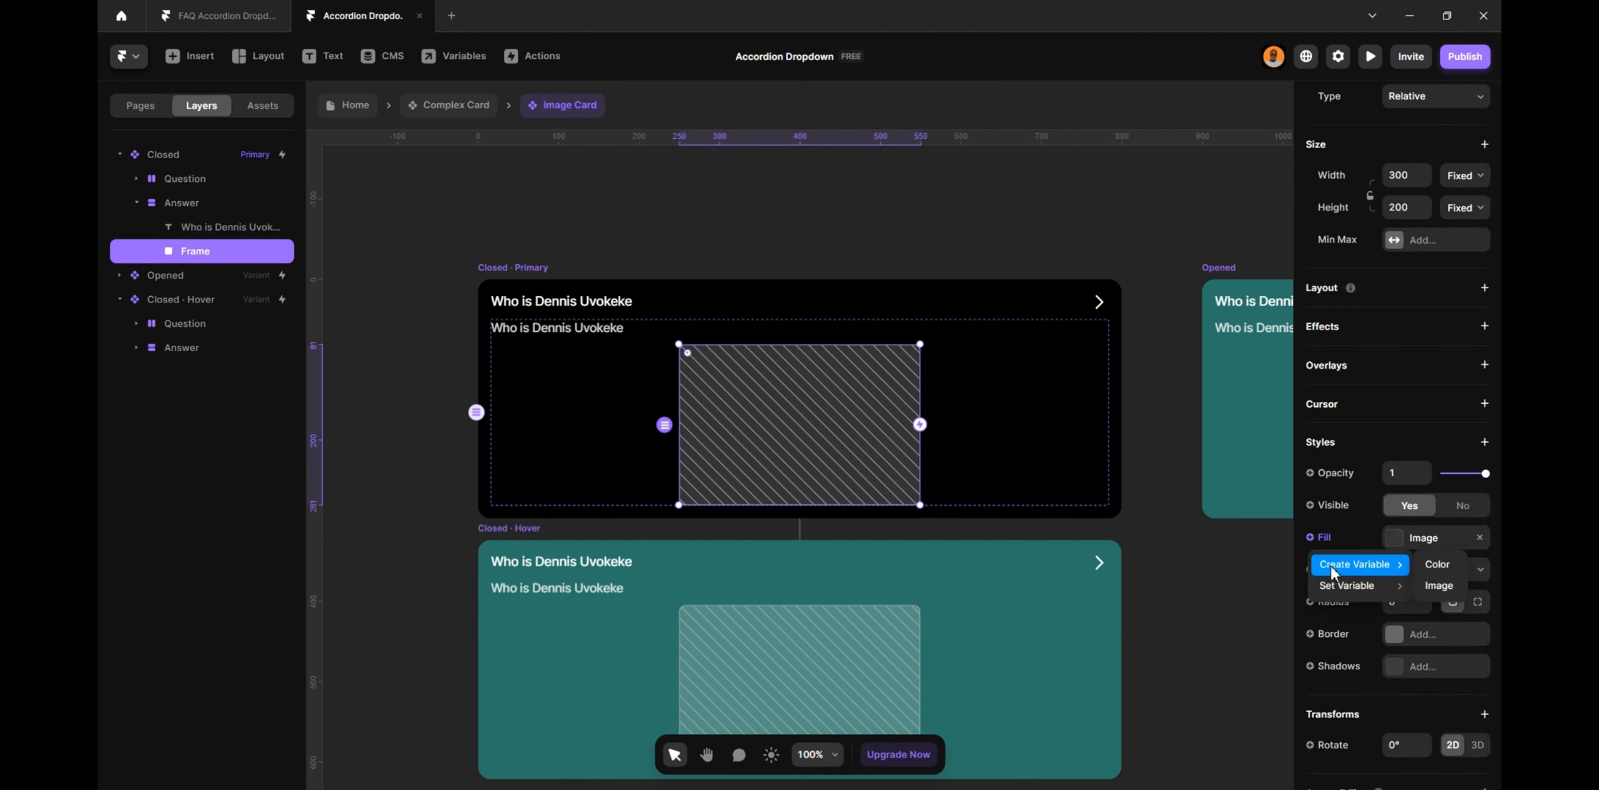
click(1423, 585)
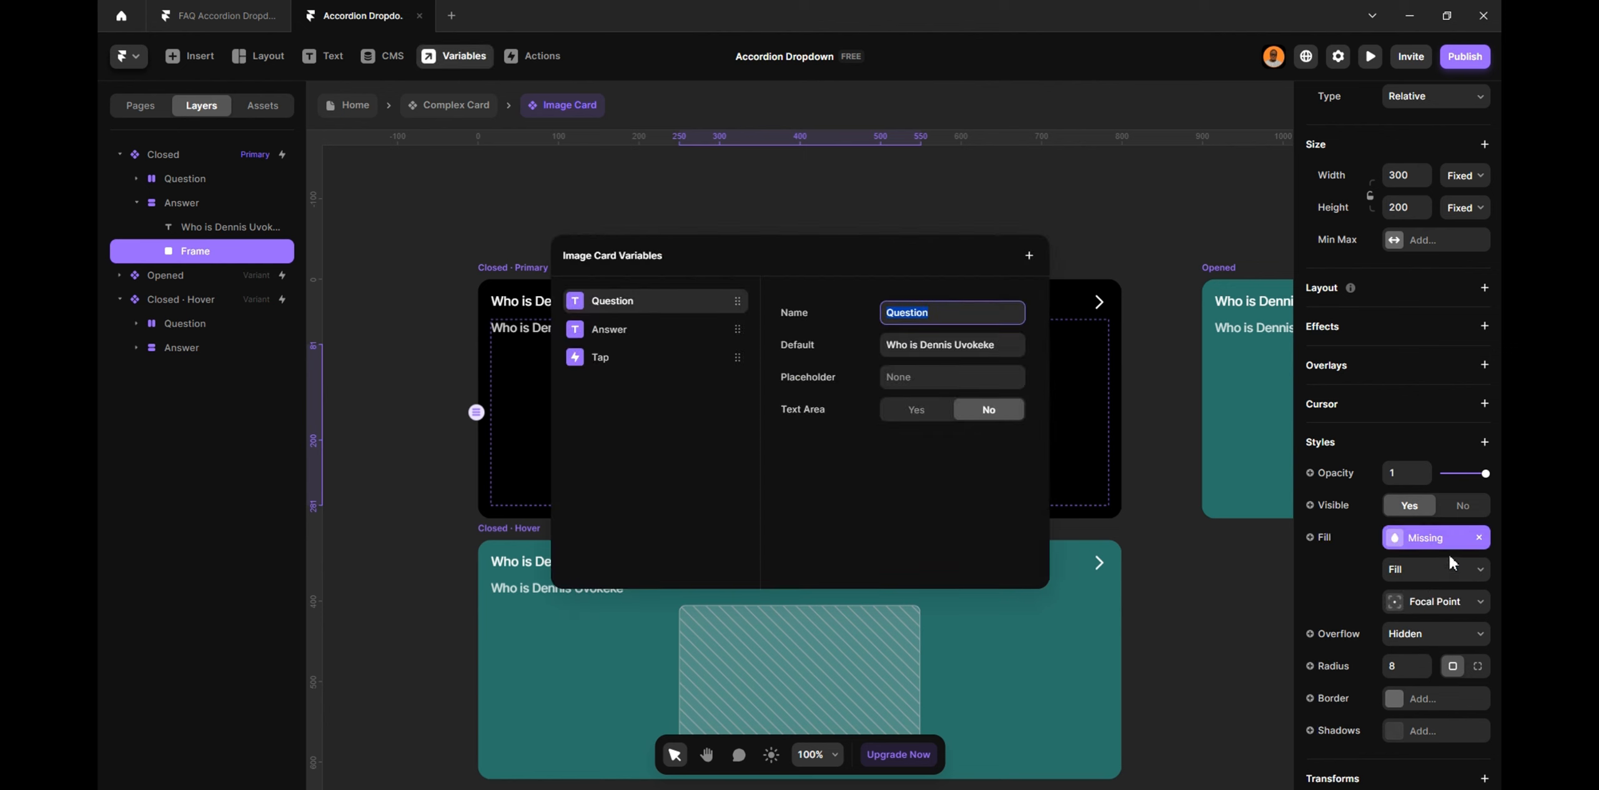
click(1480, 540)
click(1480, 539)
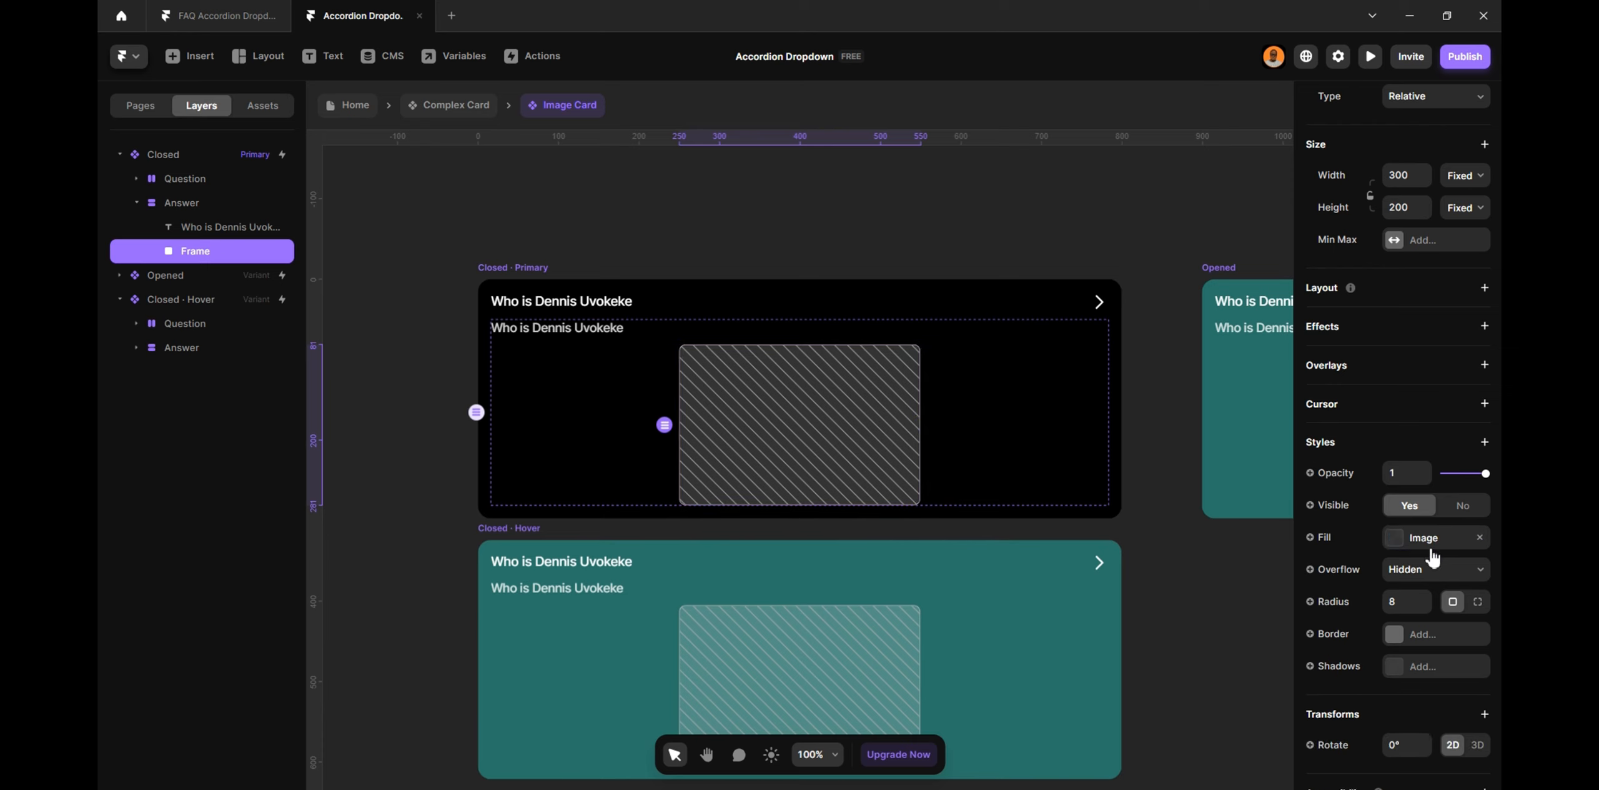
Create an image variable named Image for the frame's fill
click(1312, 539)
mouse_move(1350, 566)
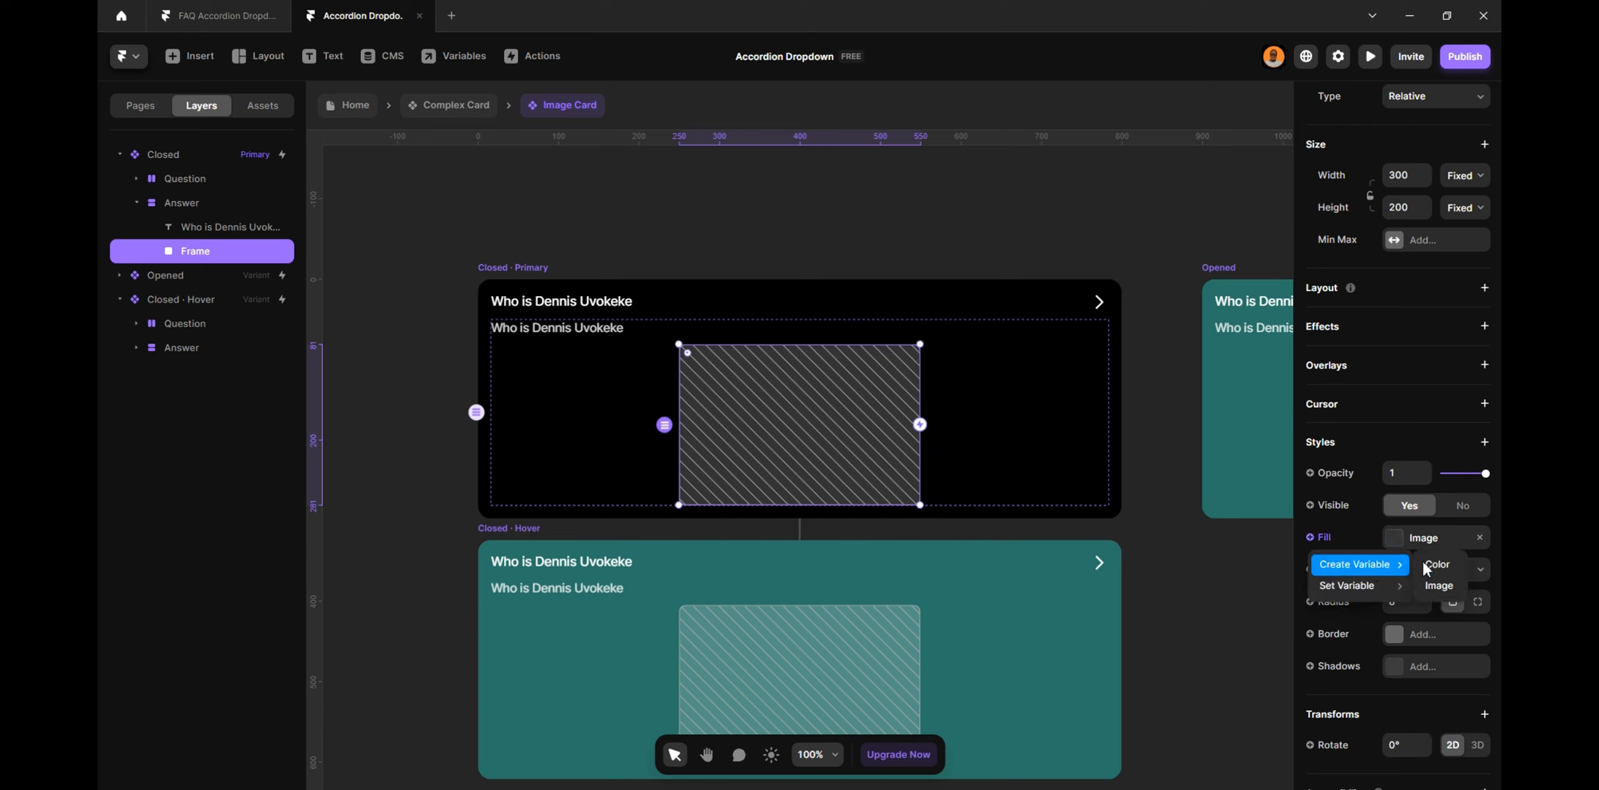
click(1437, 586)
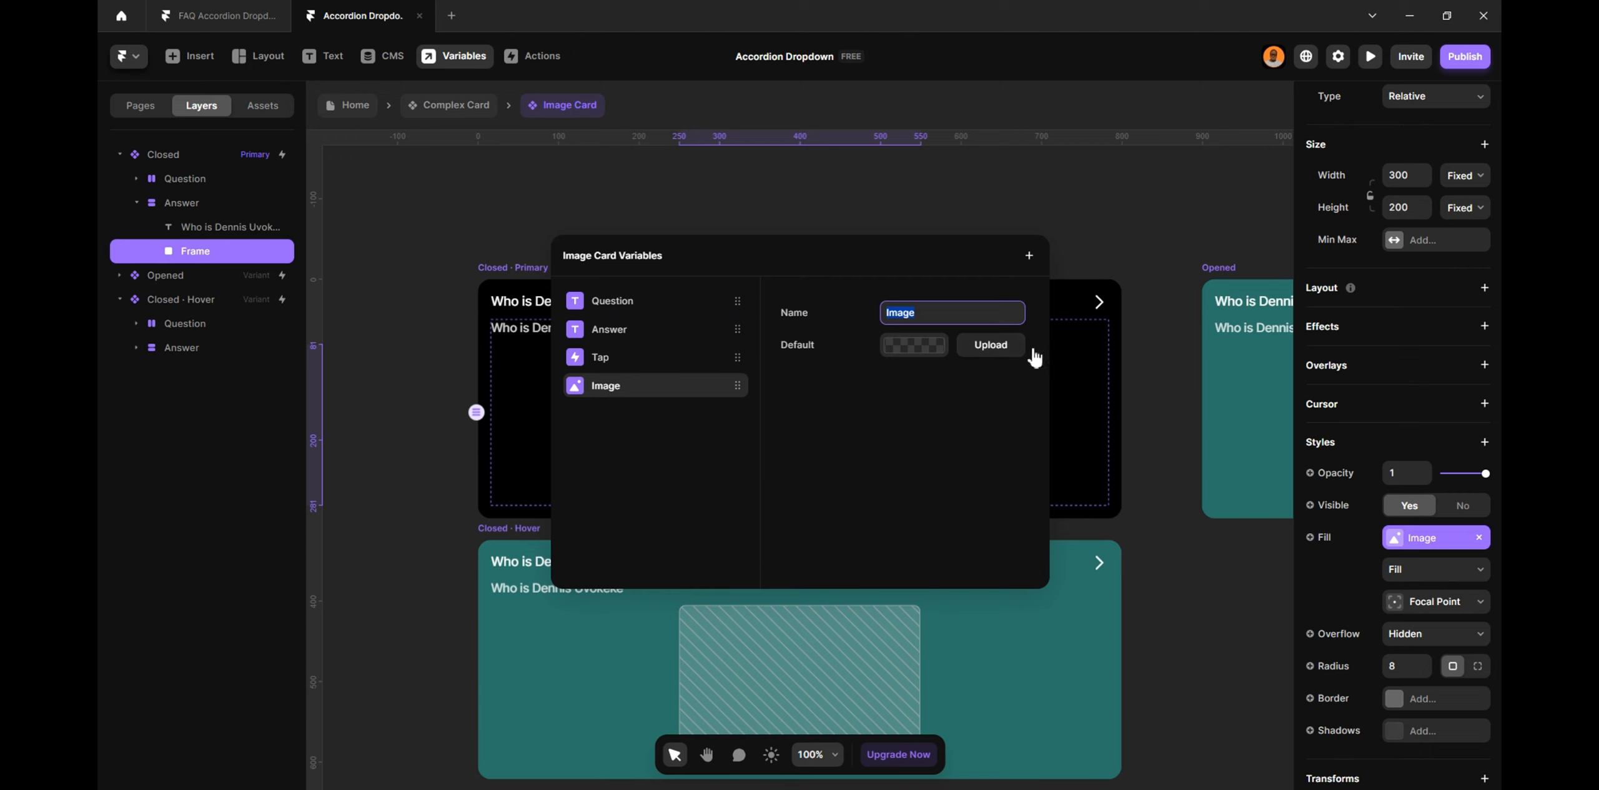
click(1140, 361)
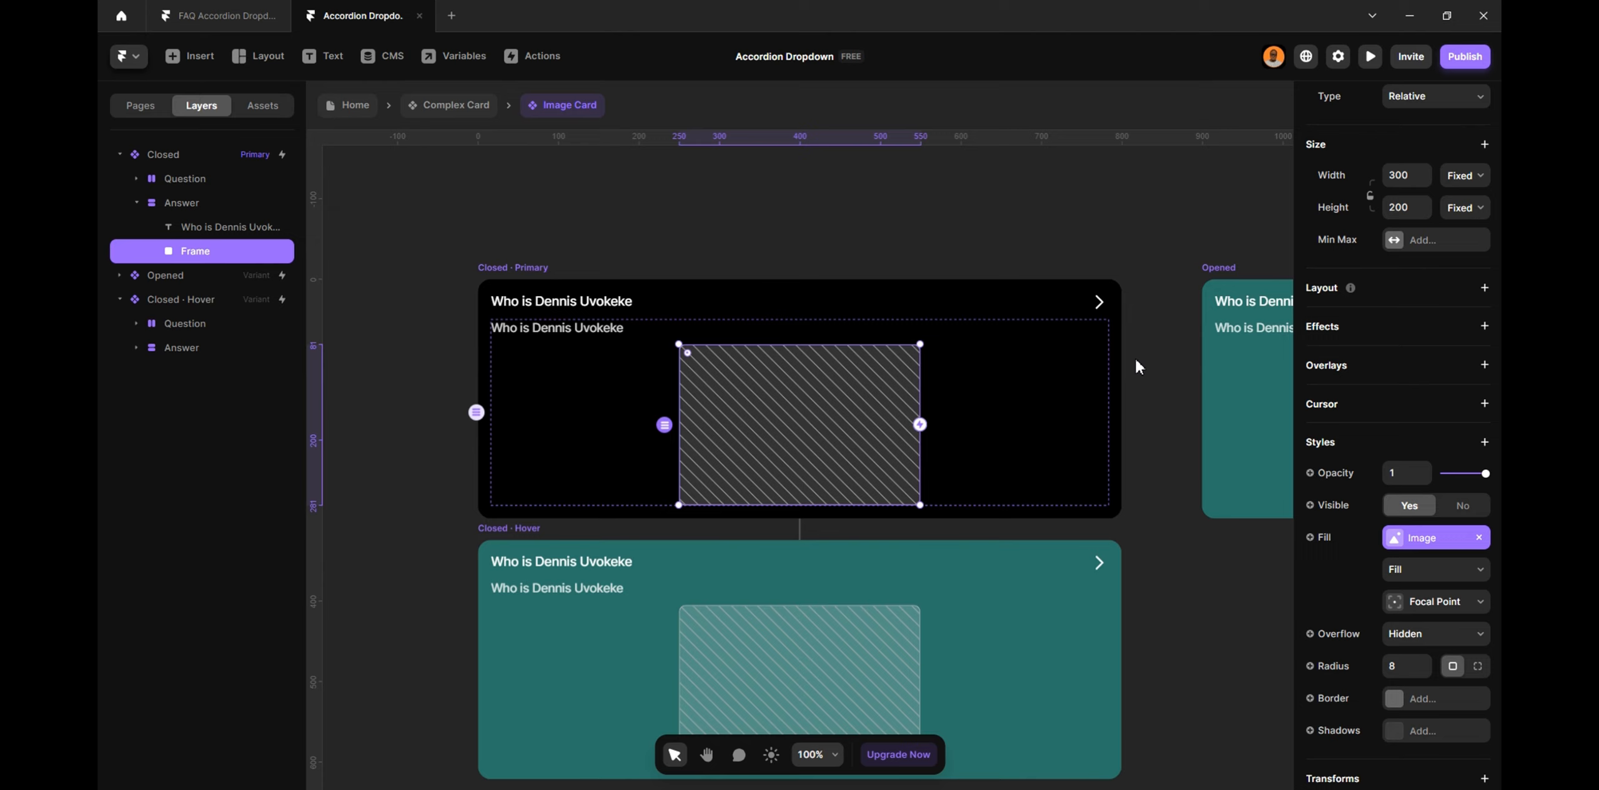
Examine the FAQ Container used in the home page's Image Accordion Dropdown section and the project's component list, and return to the home page
click(364, 109)
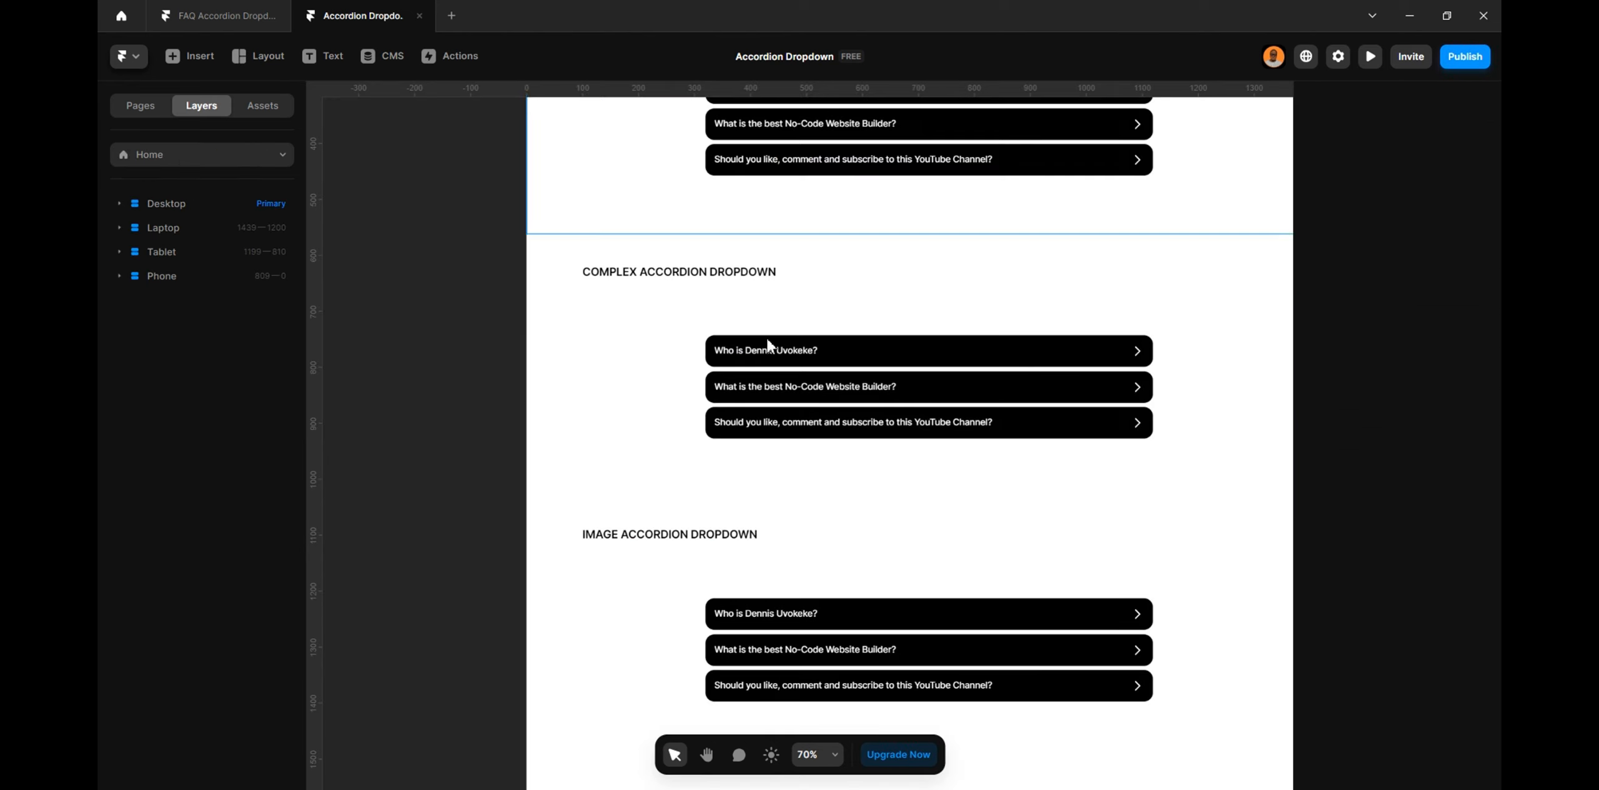
scroll(586, 375, down, 4)
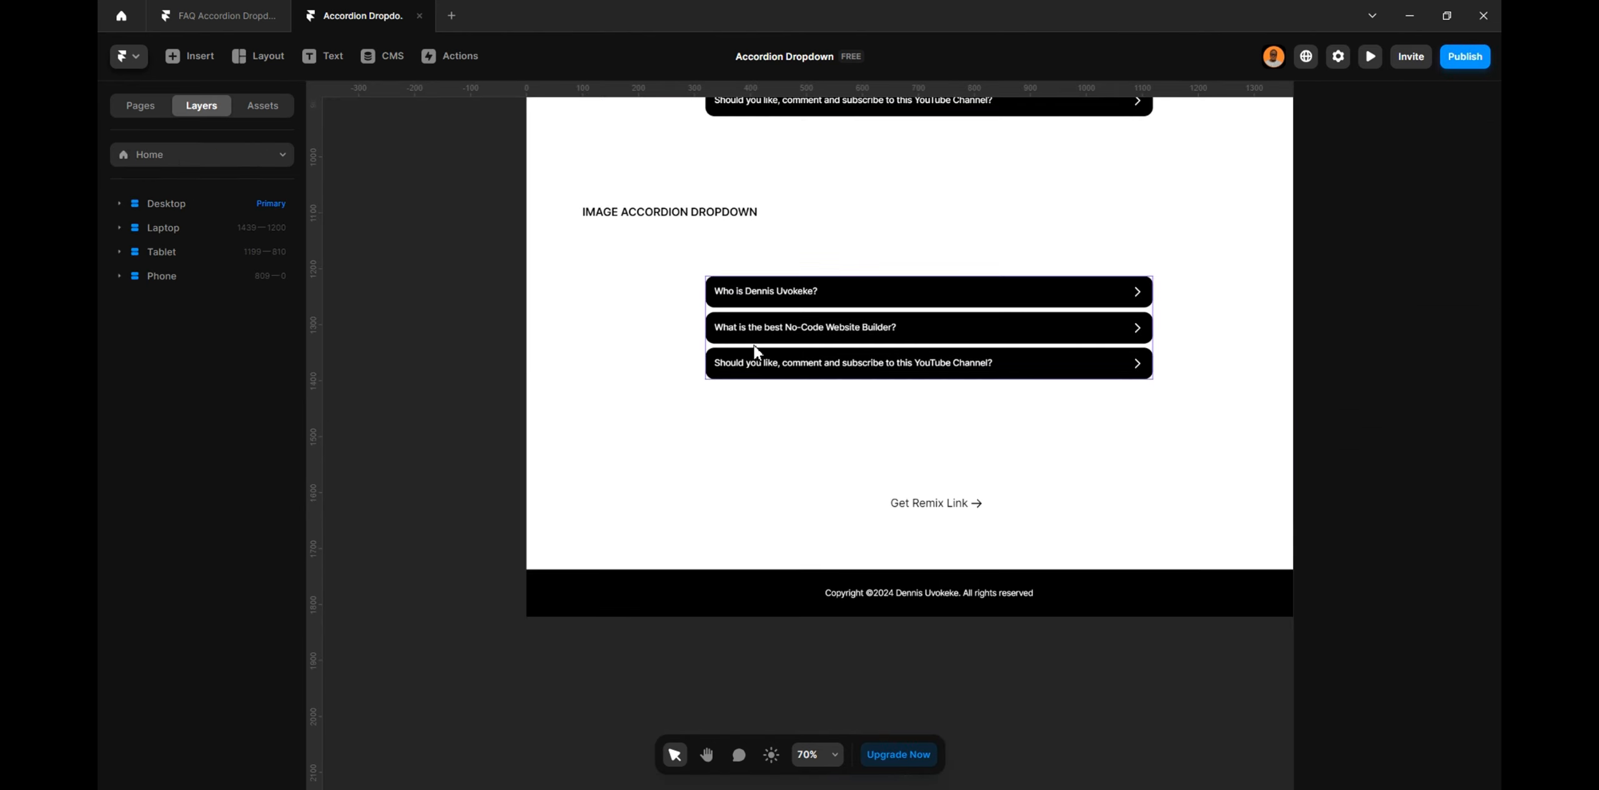
scroll(763, 406, up, 2)
click(800, 464)
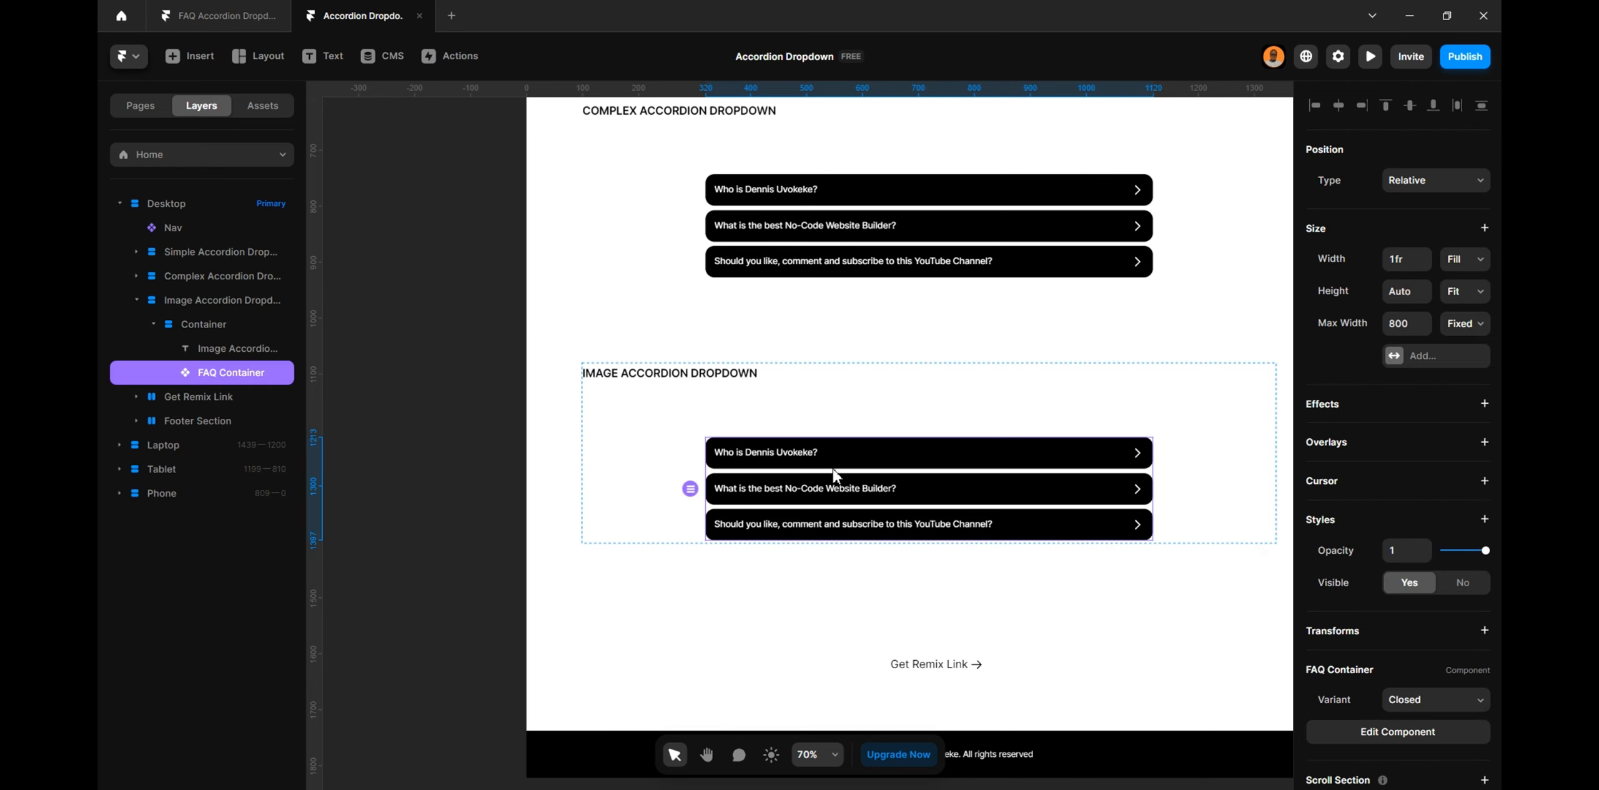
double_click(835, 500)
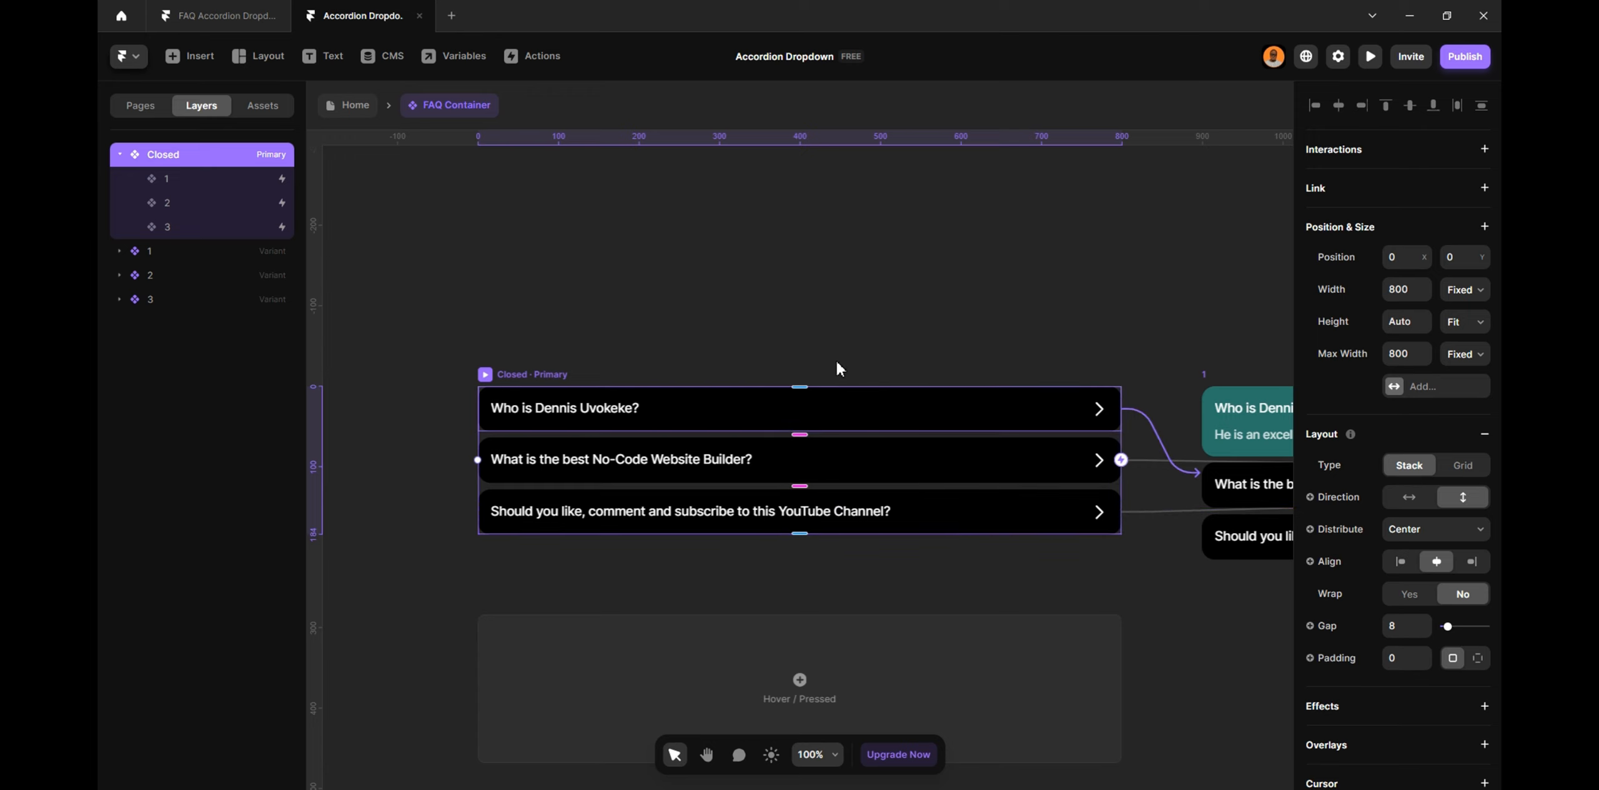
scroll(795, 316, down, 5)
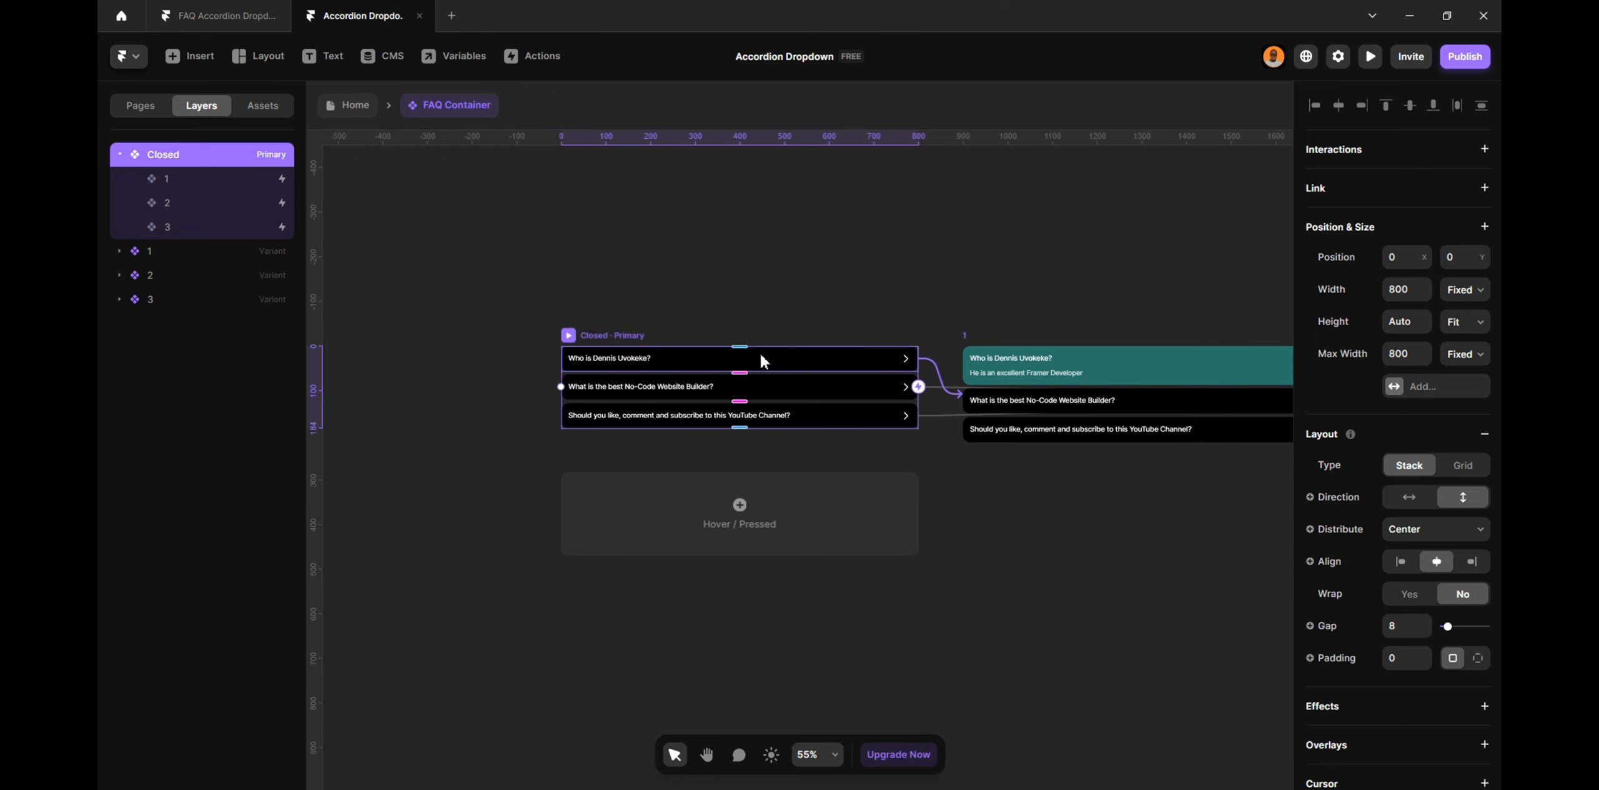
click(761, 363)
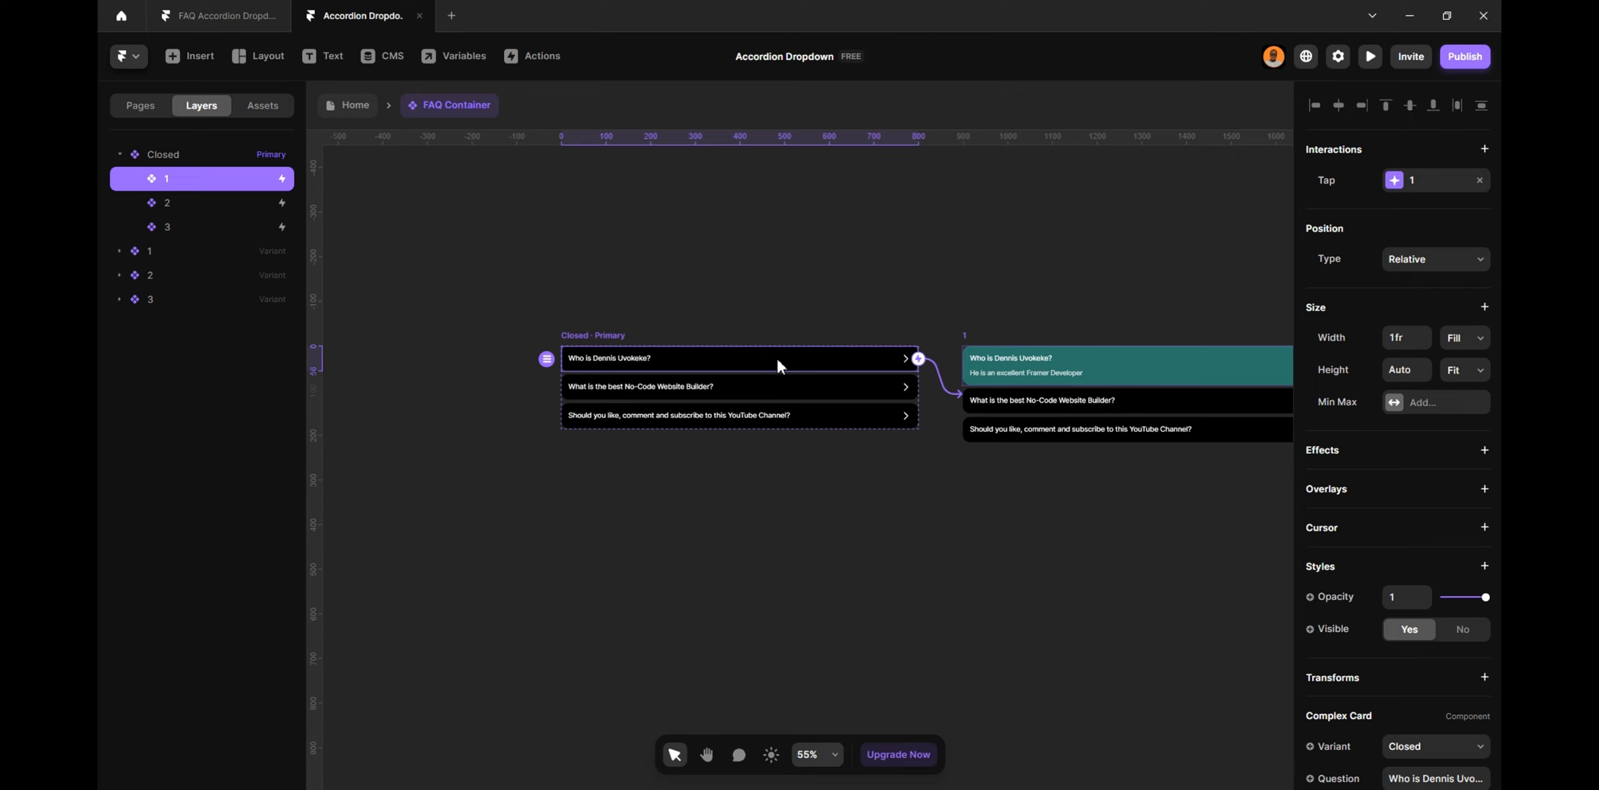
click(257, 116)
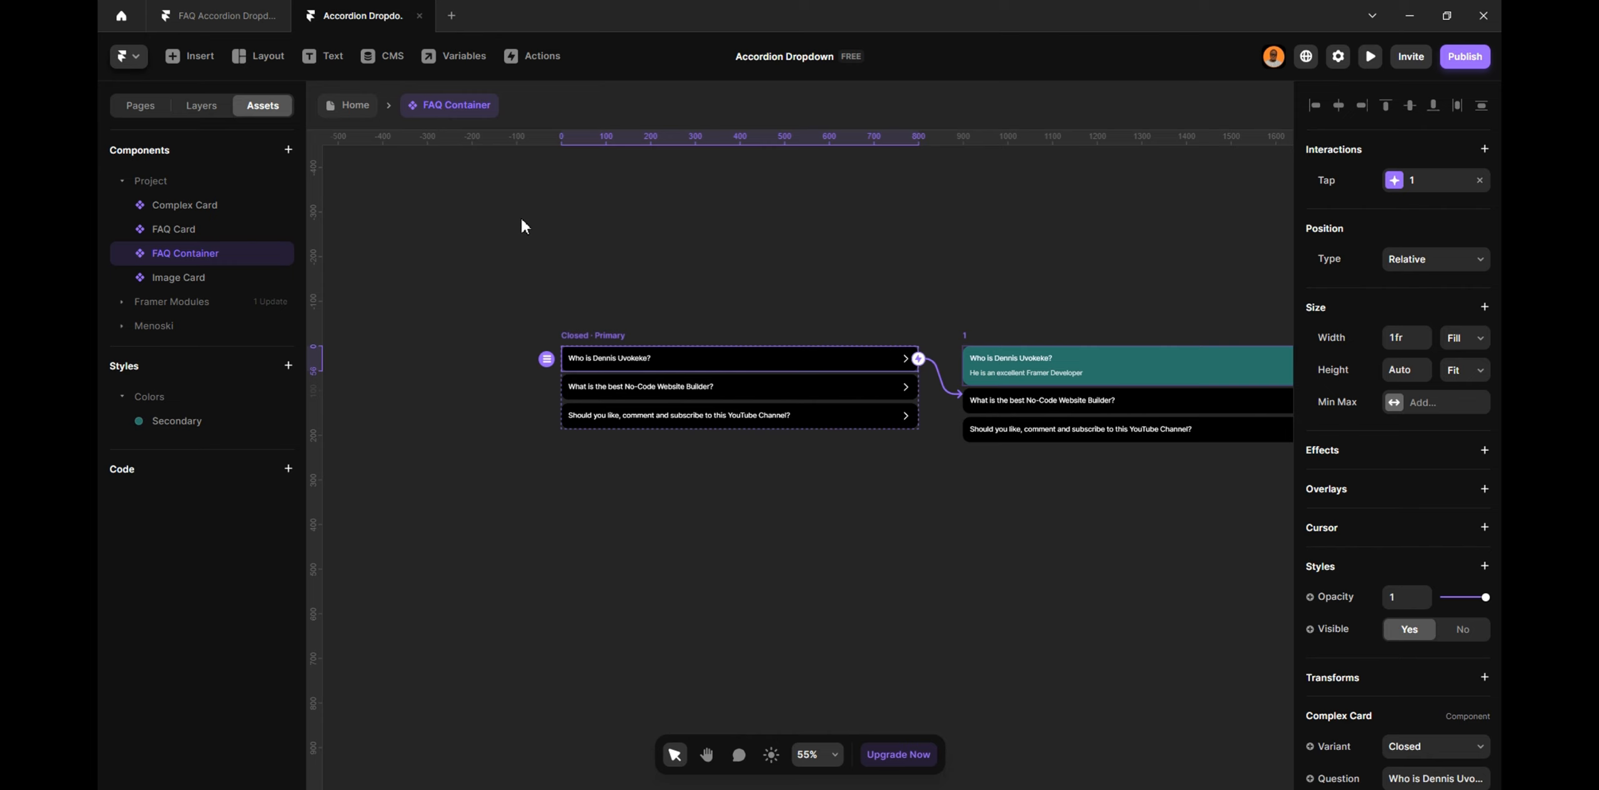
click(481, 186)
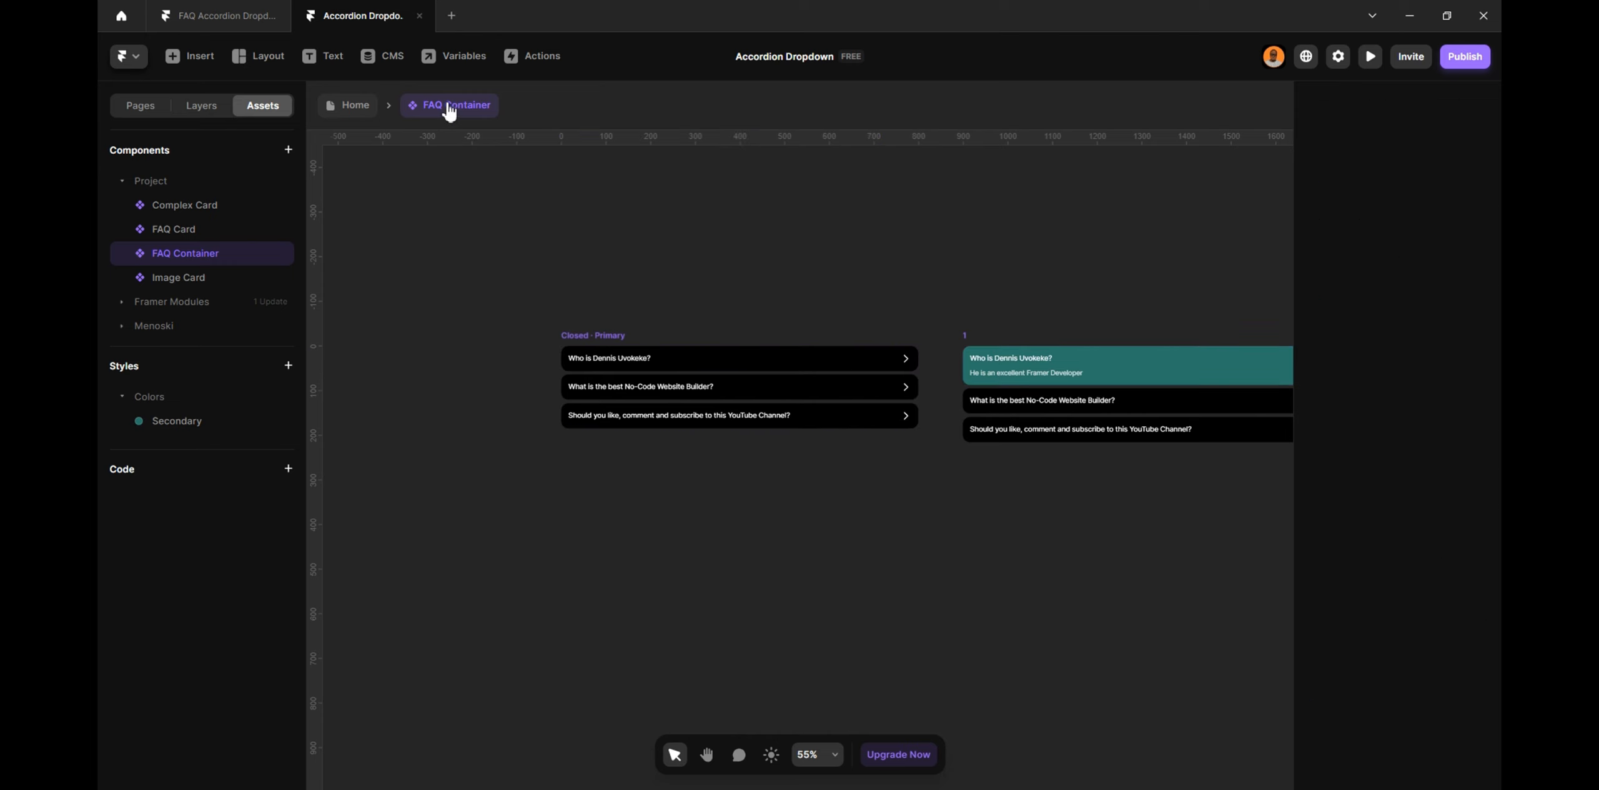
click(369, 118)
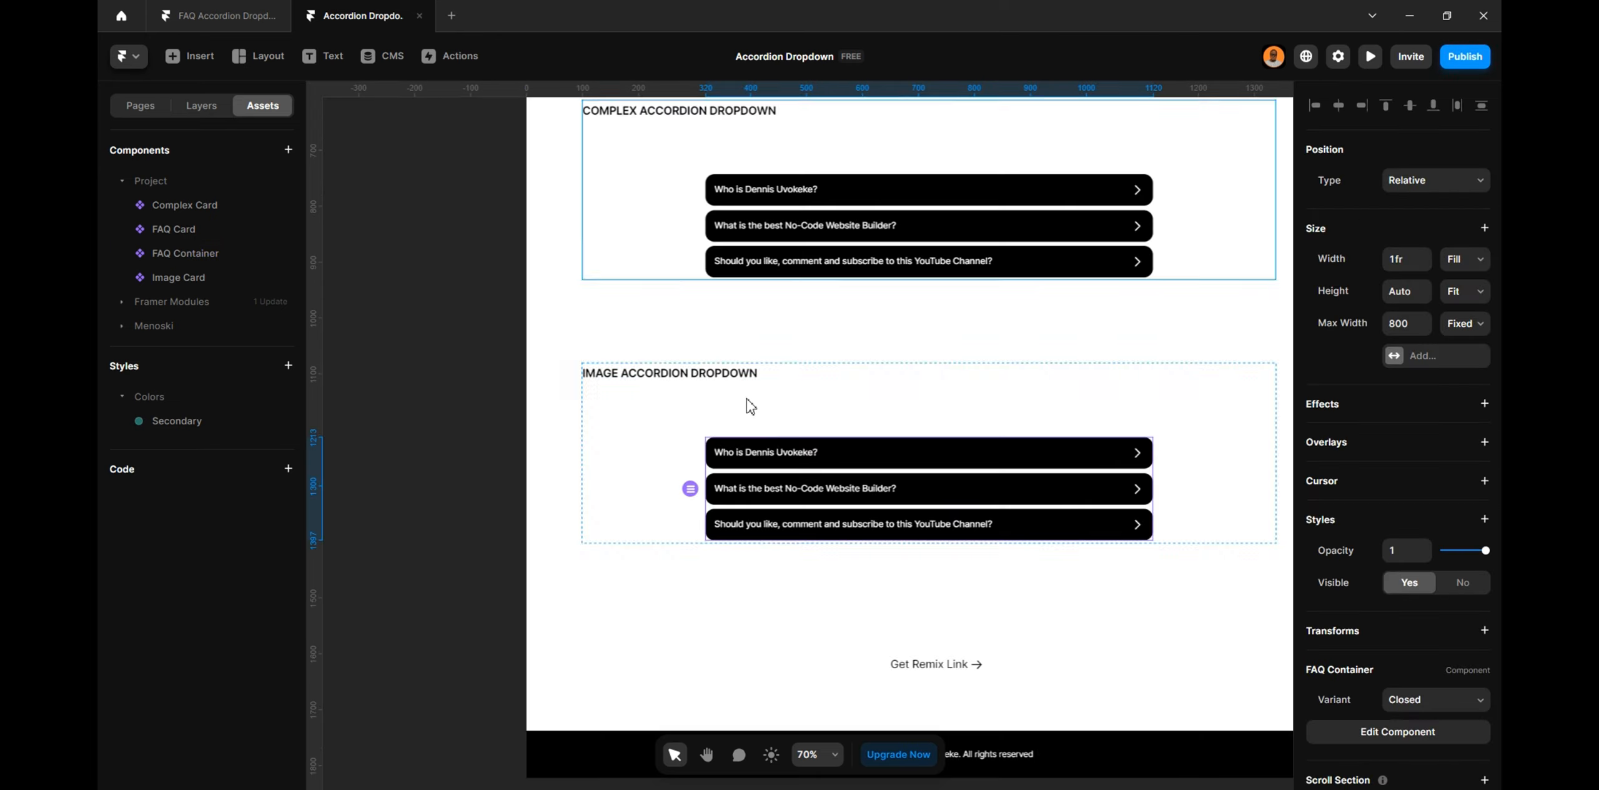
scroll(762, 375, up, 3)
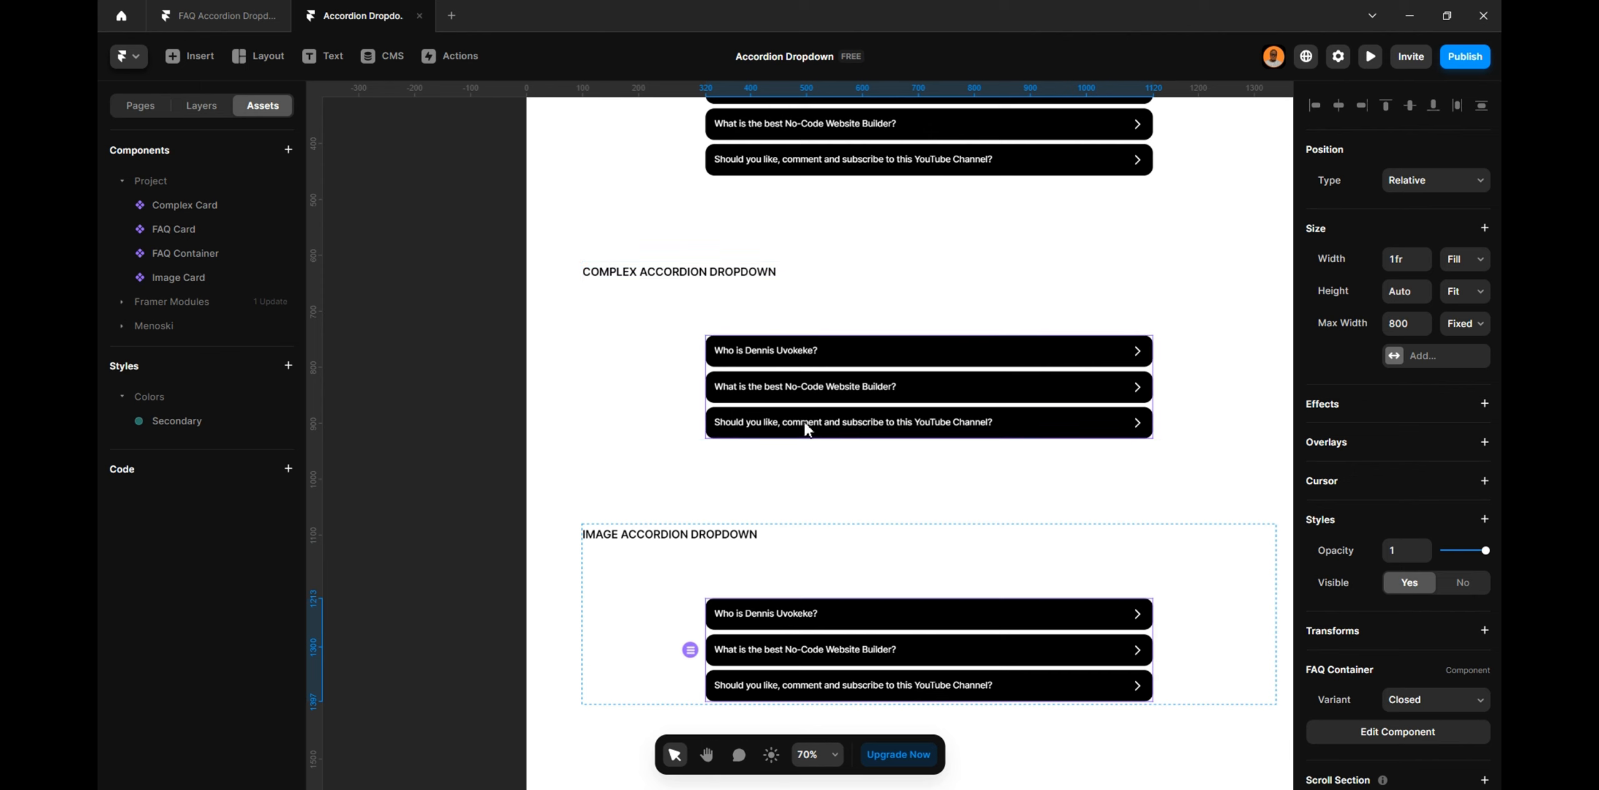
Duplicate the FAQ Container component used in the home page's Image Accordion Dropdown section
double_click(843, 643)
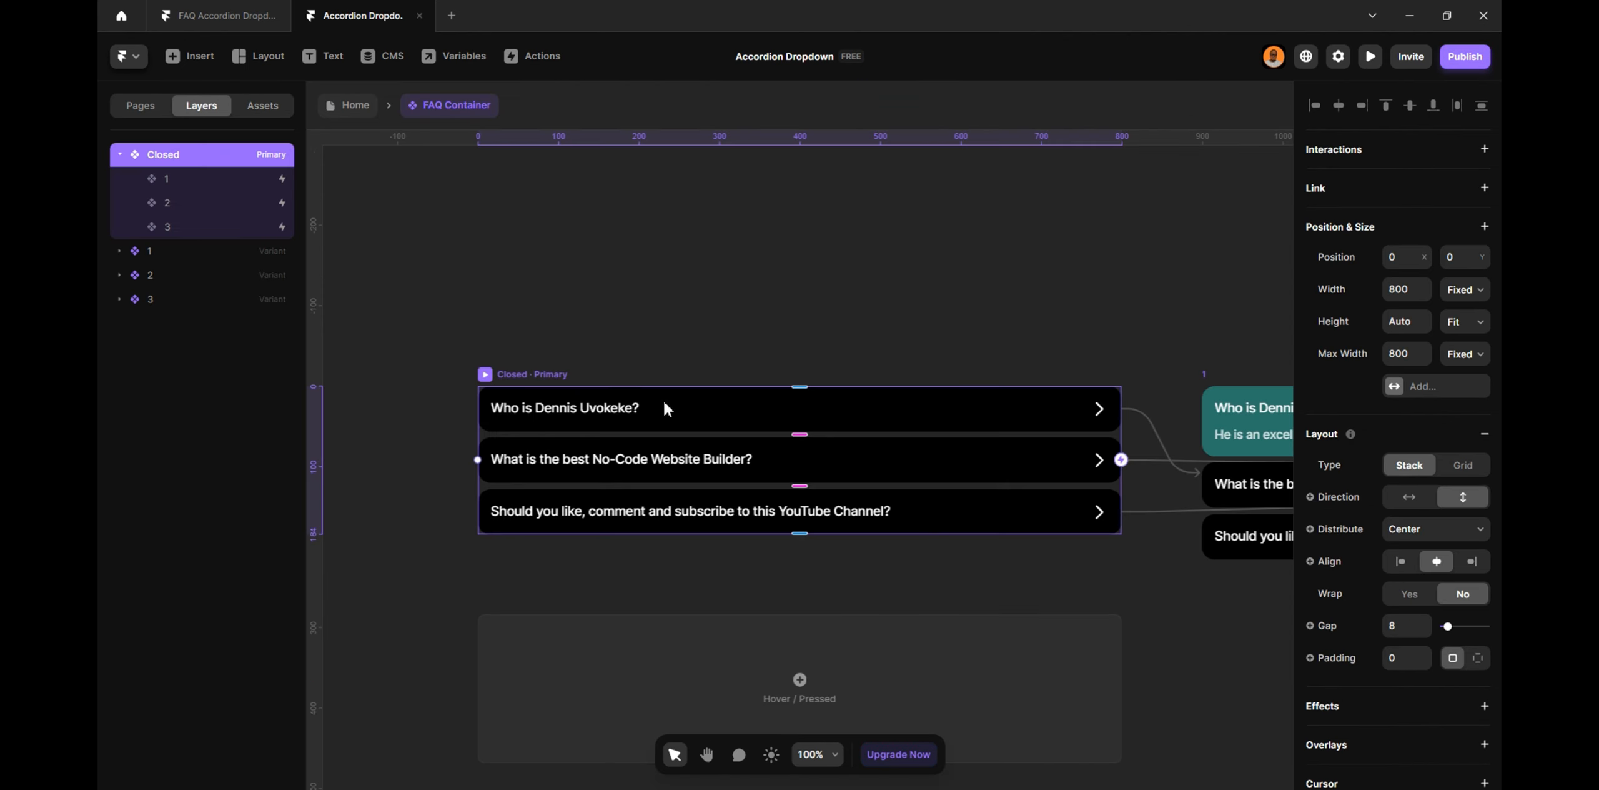
right_click(460, 115)
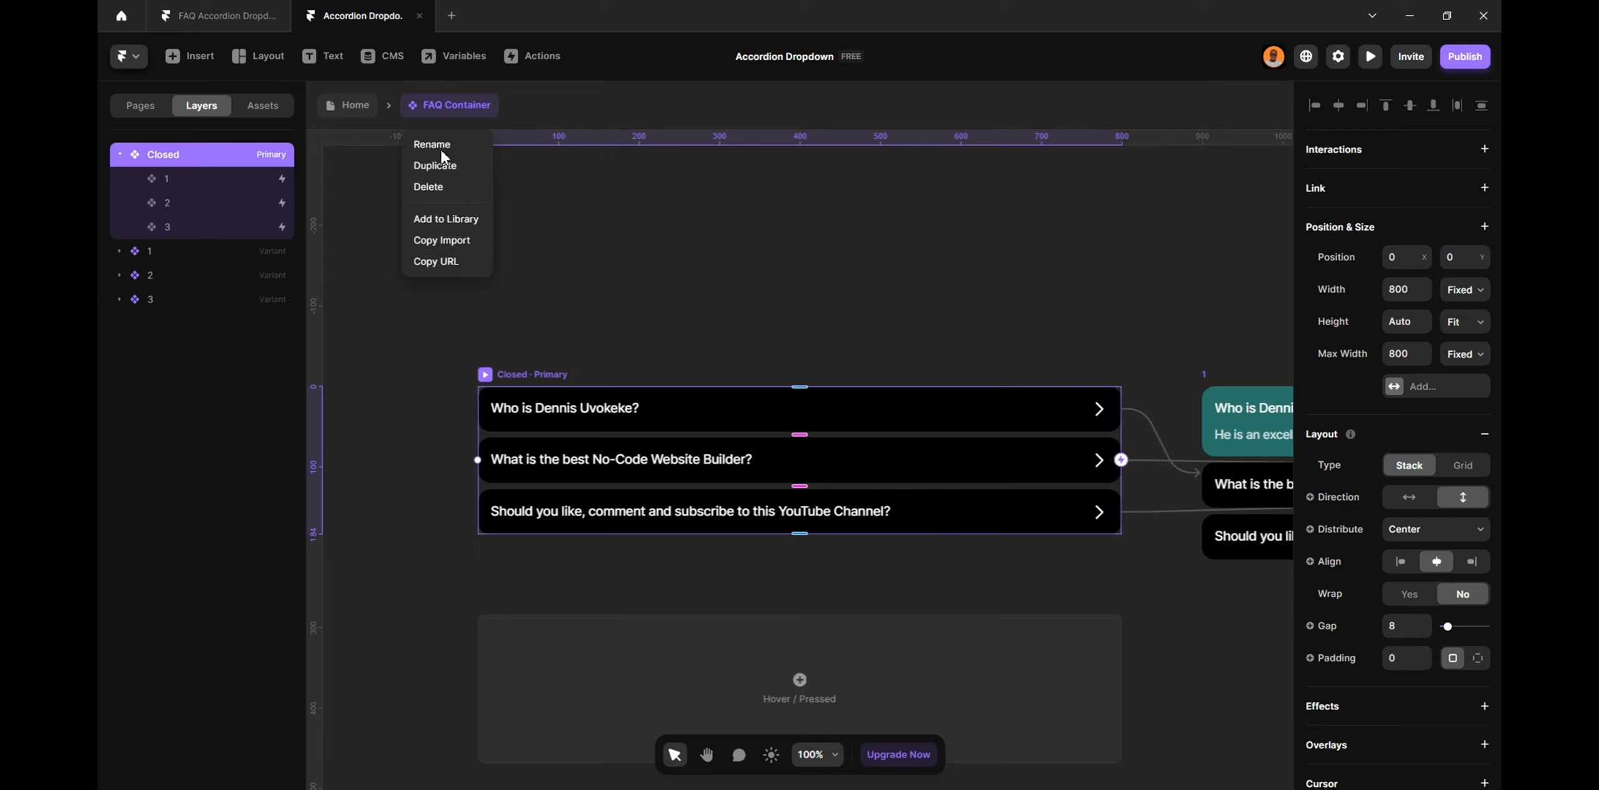
click(441, 166)
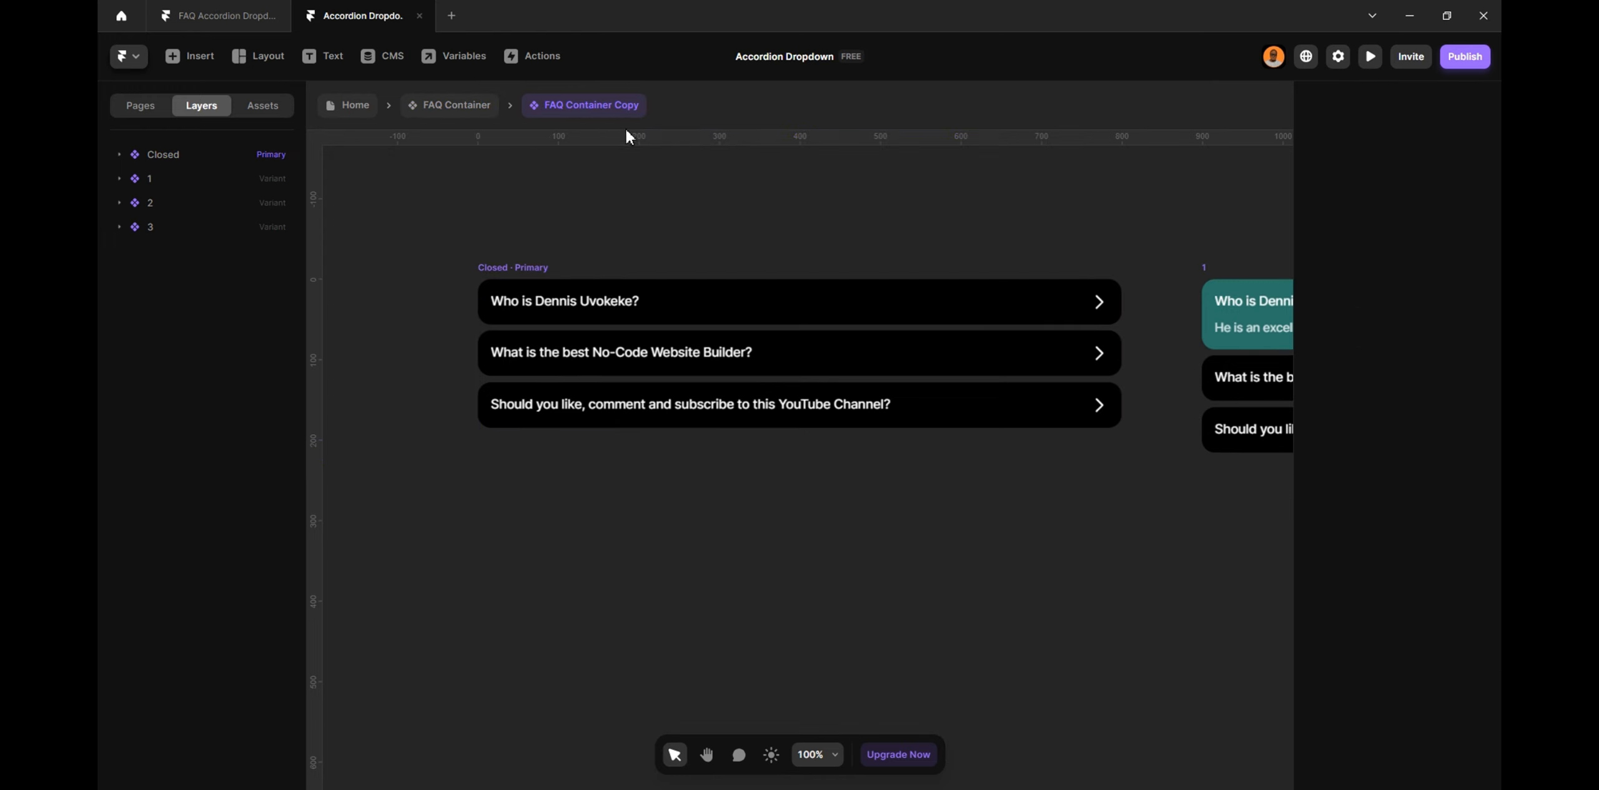
Rename the duplicated container component as FAQ Image Container
right_click(609, 107)
click(576, 145)
key(BackSpace)
key(BackSpace)
key(BackSpace)
key(BackSpace)
key(BackSpace)
text(Image)
click(254, 153)
Insert an Image Card below the first card in the Closed variant of FAQ Image Container and set its width to Fill
click(256, 108)
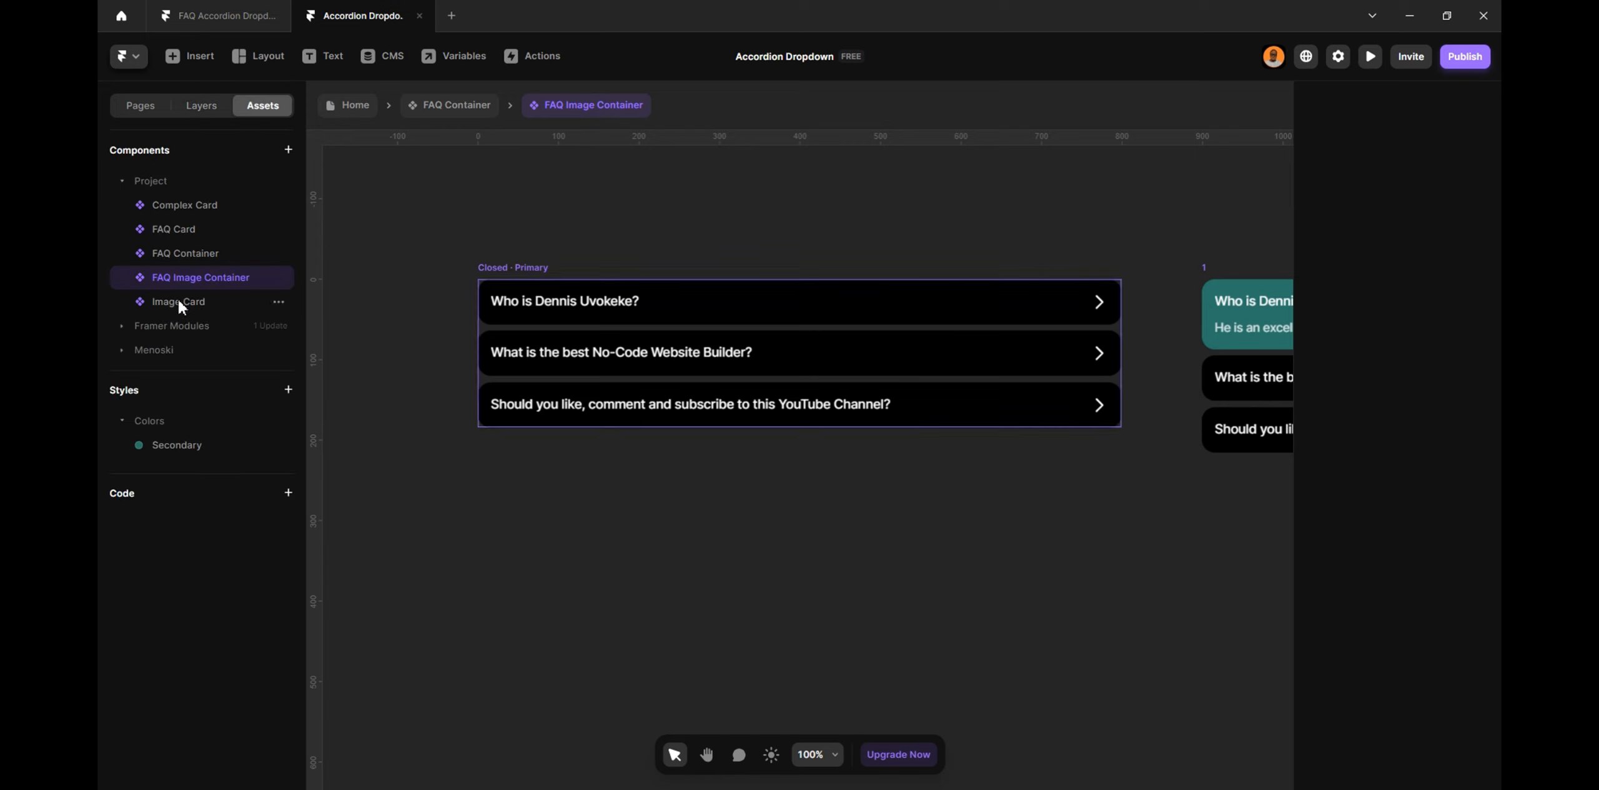
drag(180, 305, 615, 327)
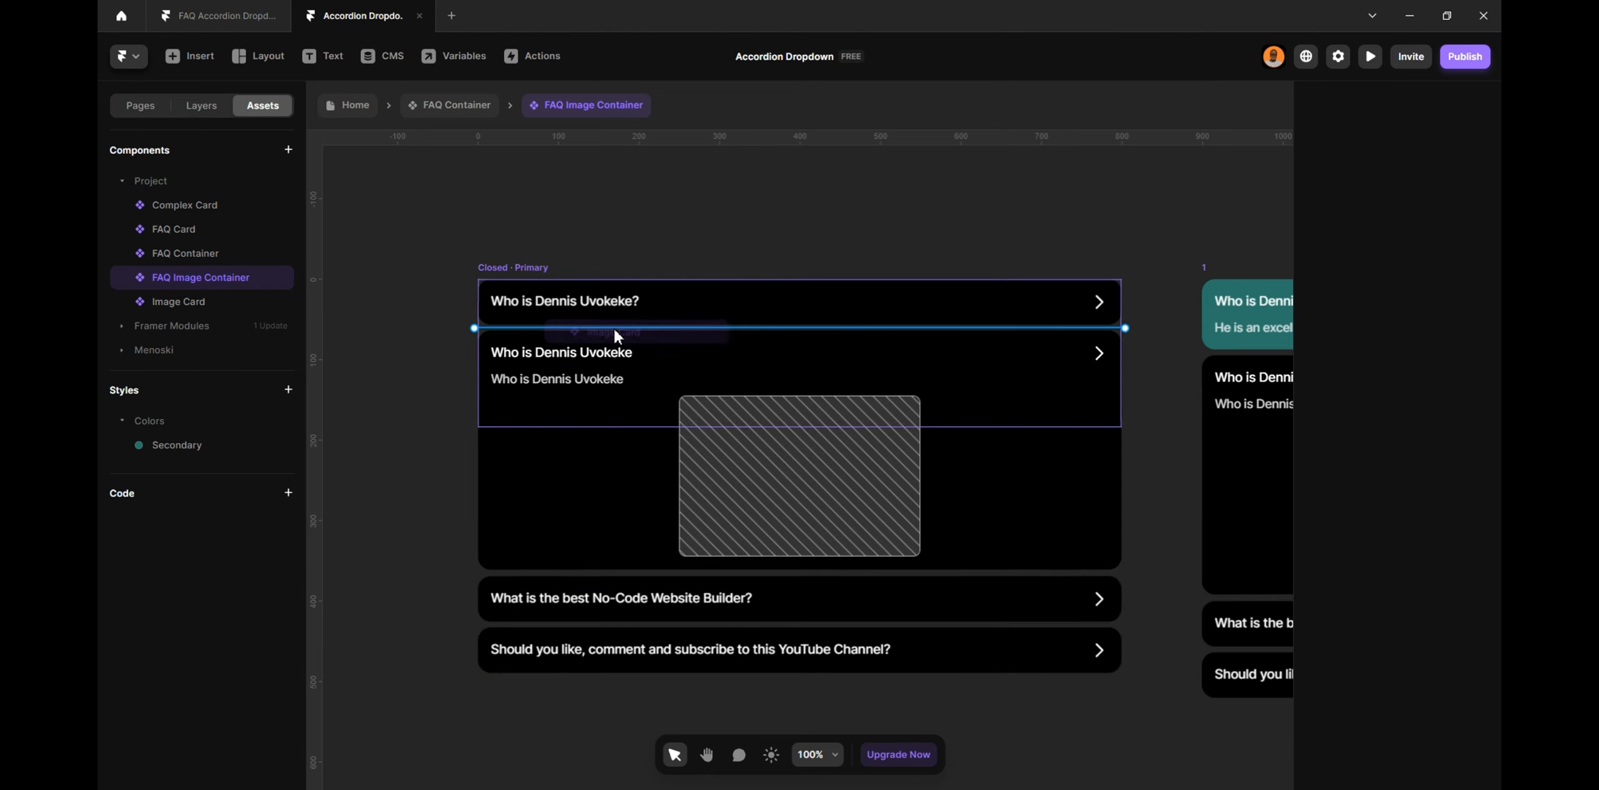
click(1465, 337)
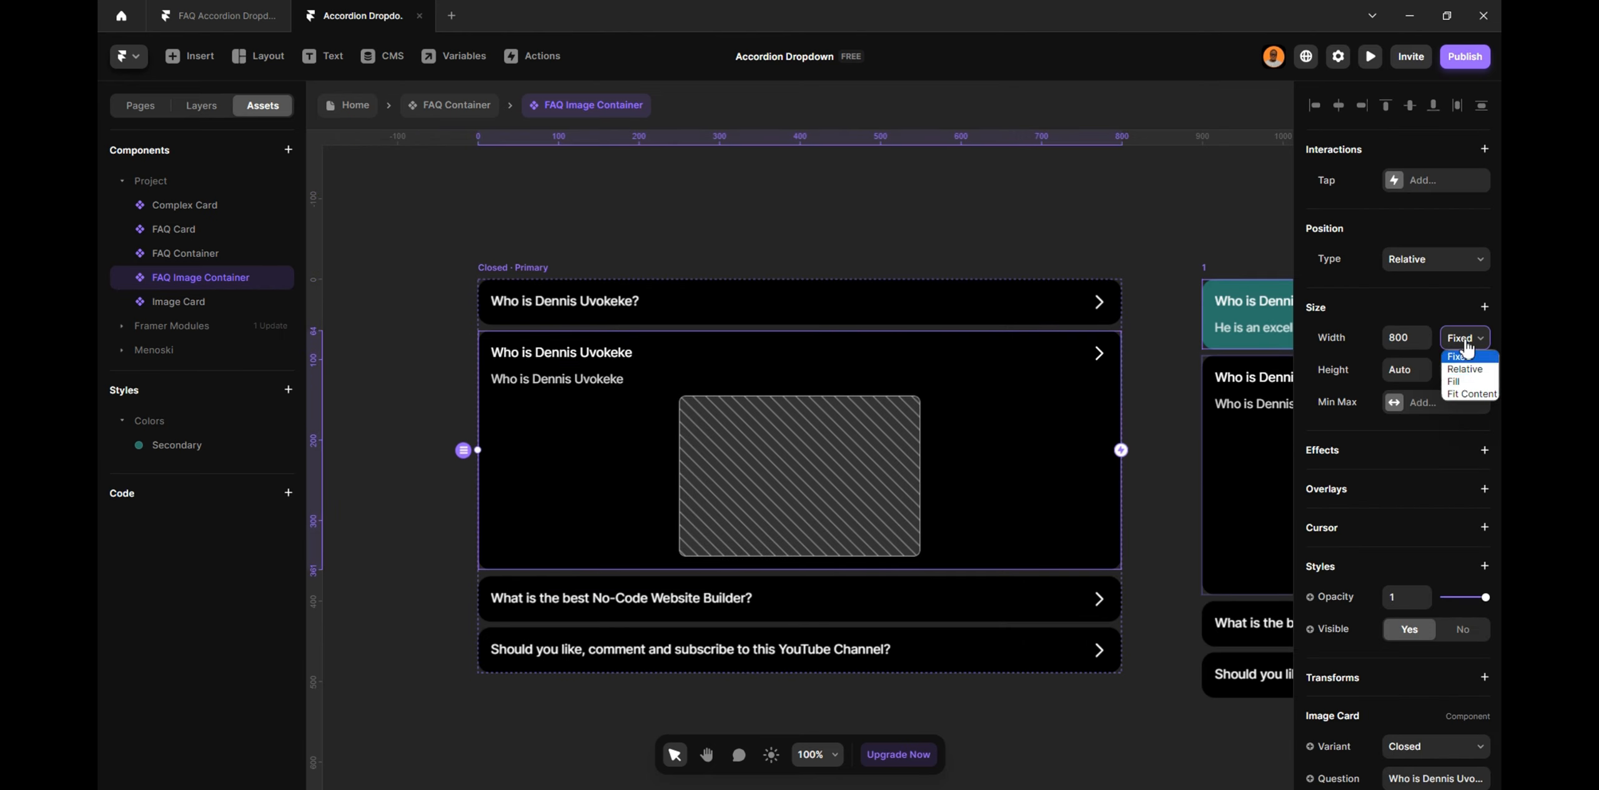
click(1468, 382)
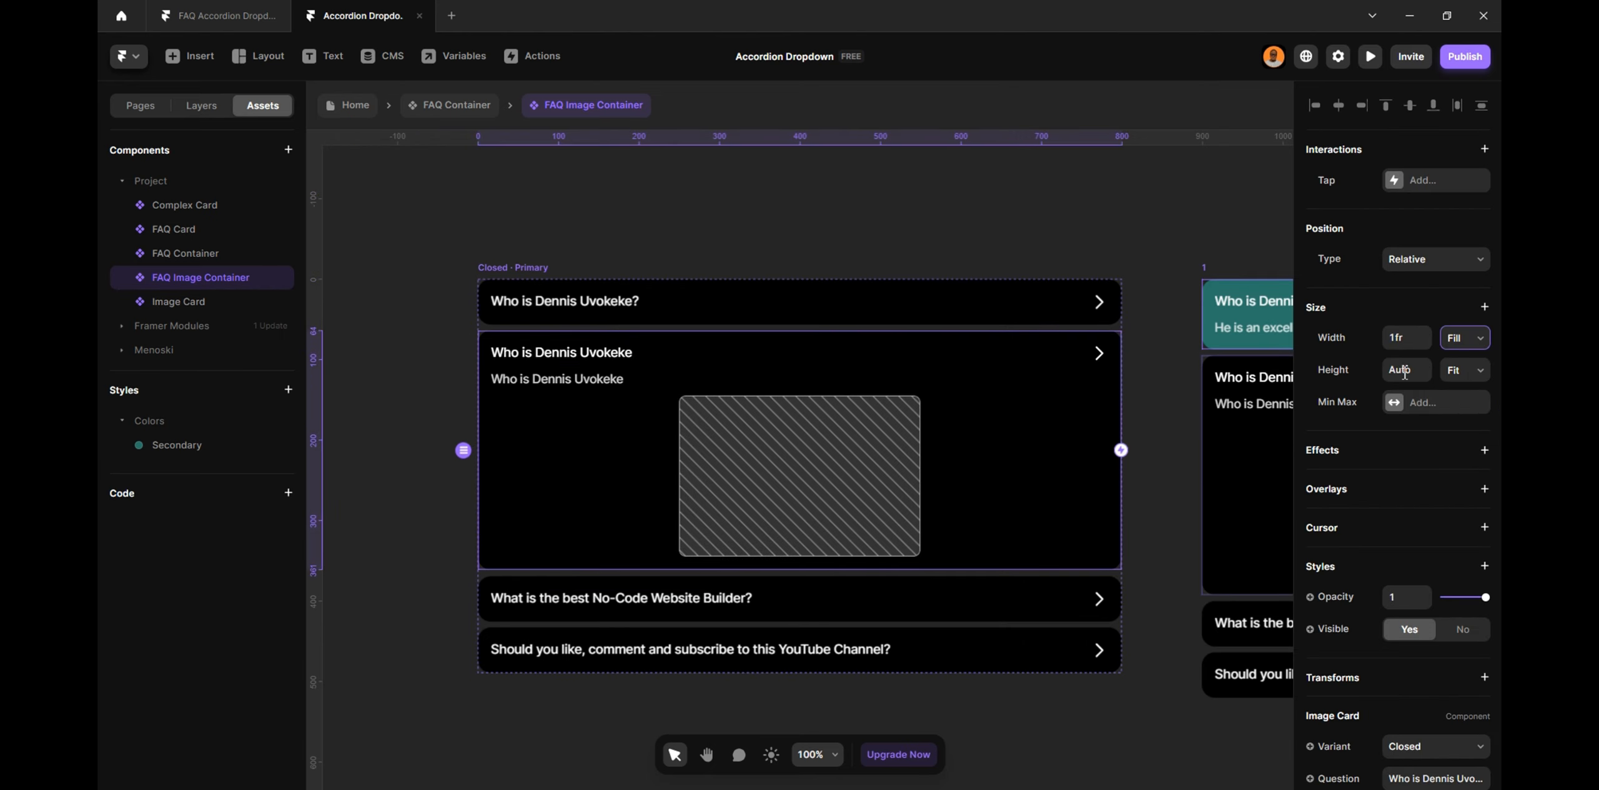
Hide the Answer stack in the Image Card component's Closed variant and return to the FAQ Image Container
double_click(609, 382)
click(587, 405)
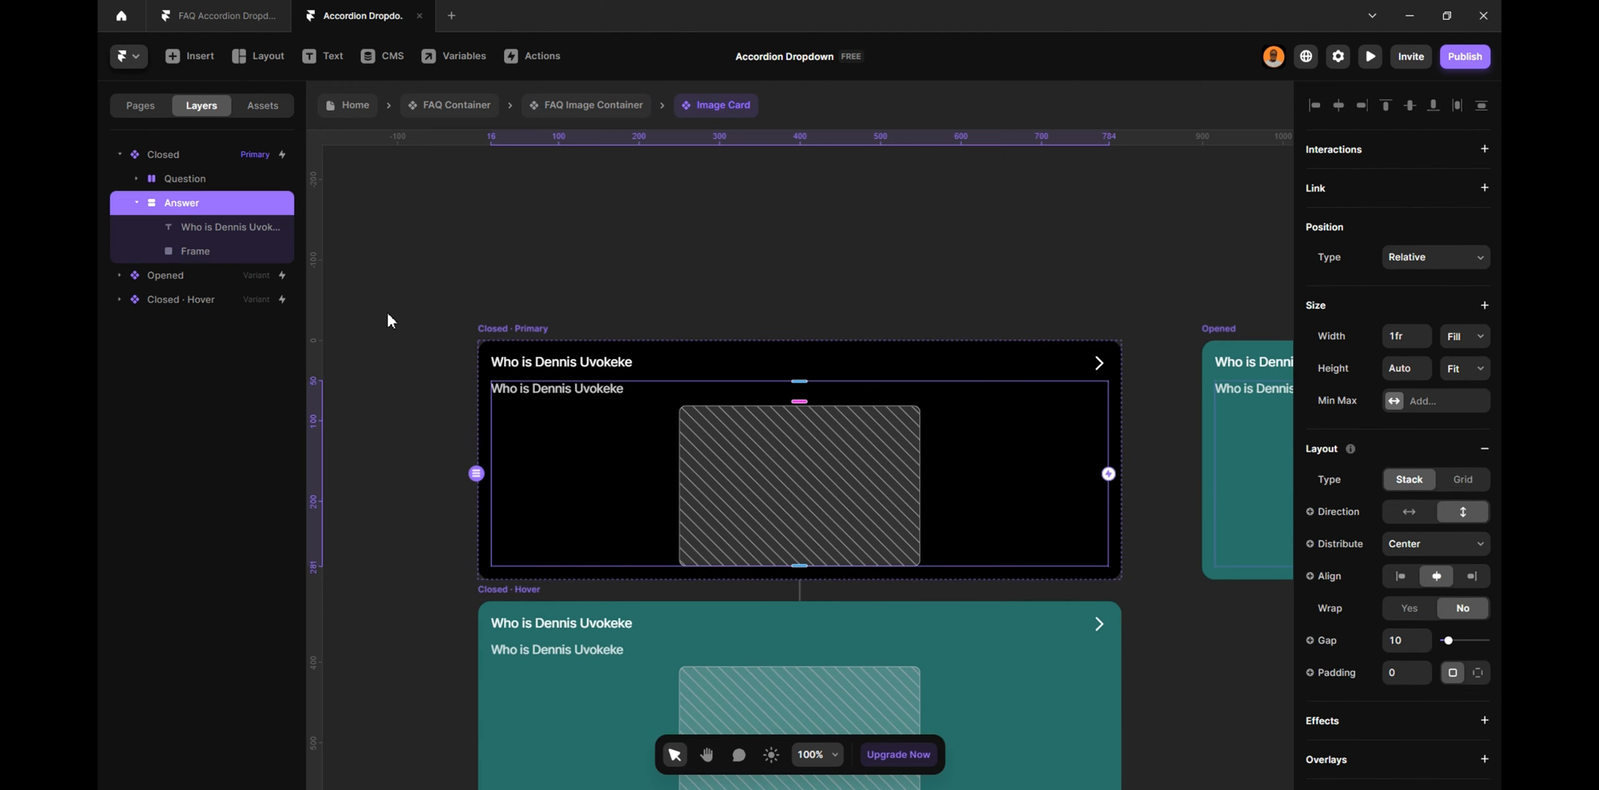
right_click(185, 202)
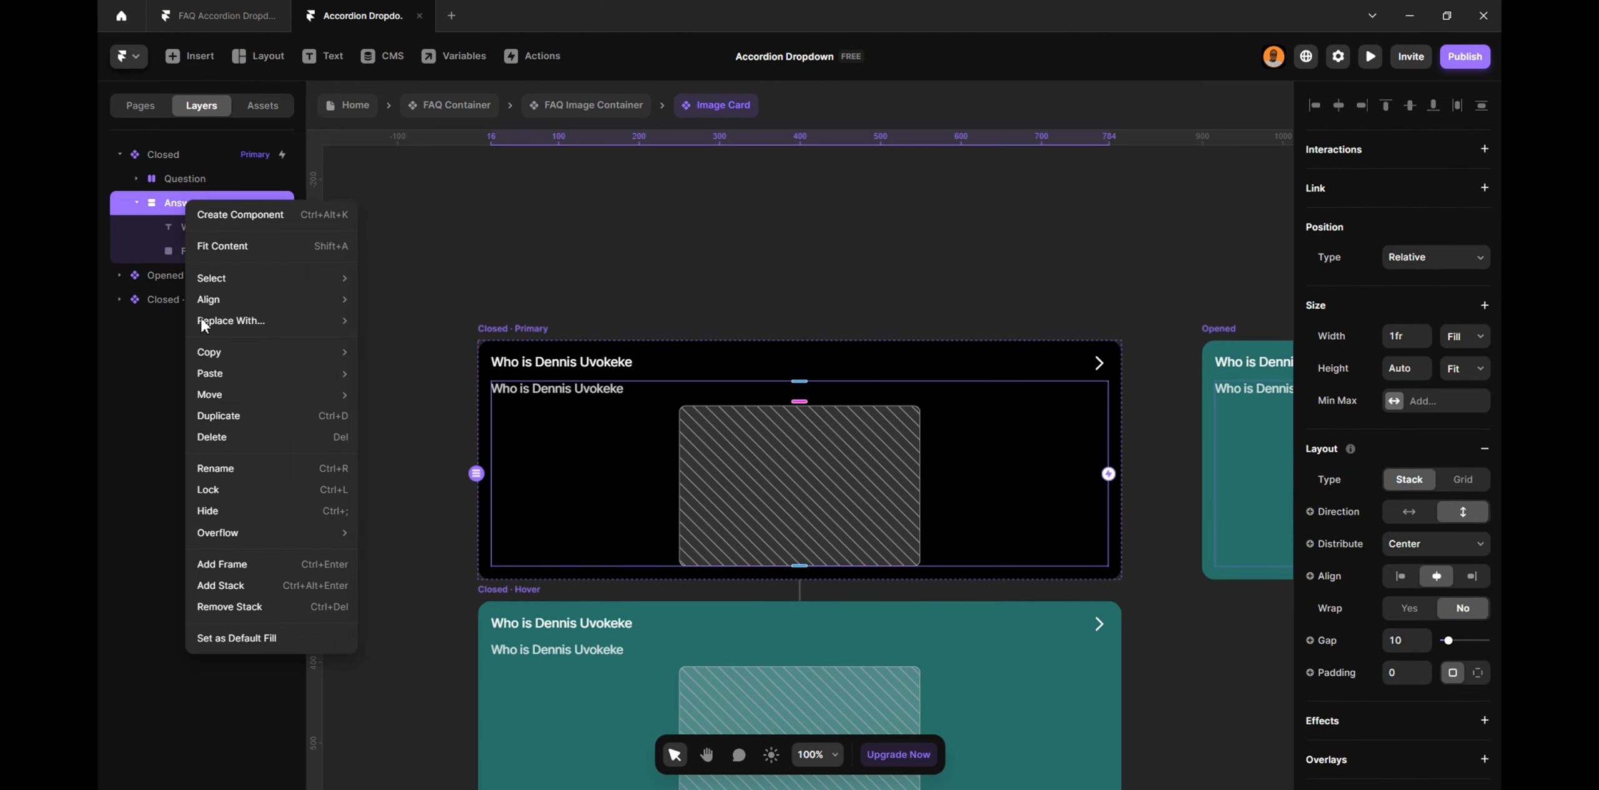
click(214, 511)
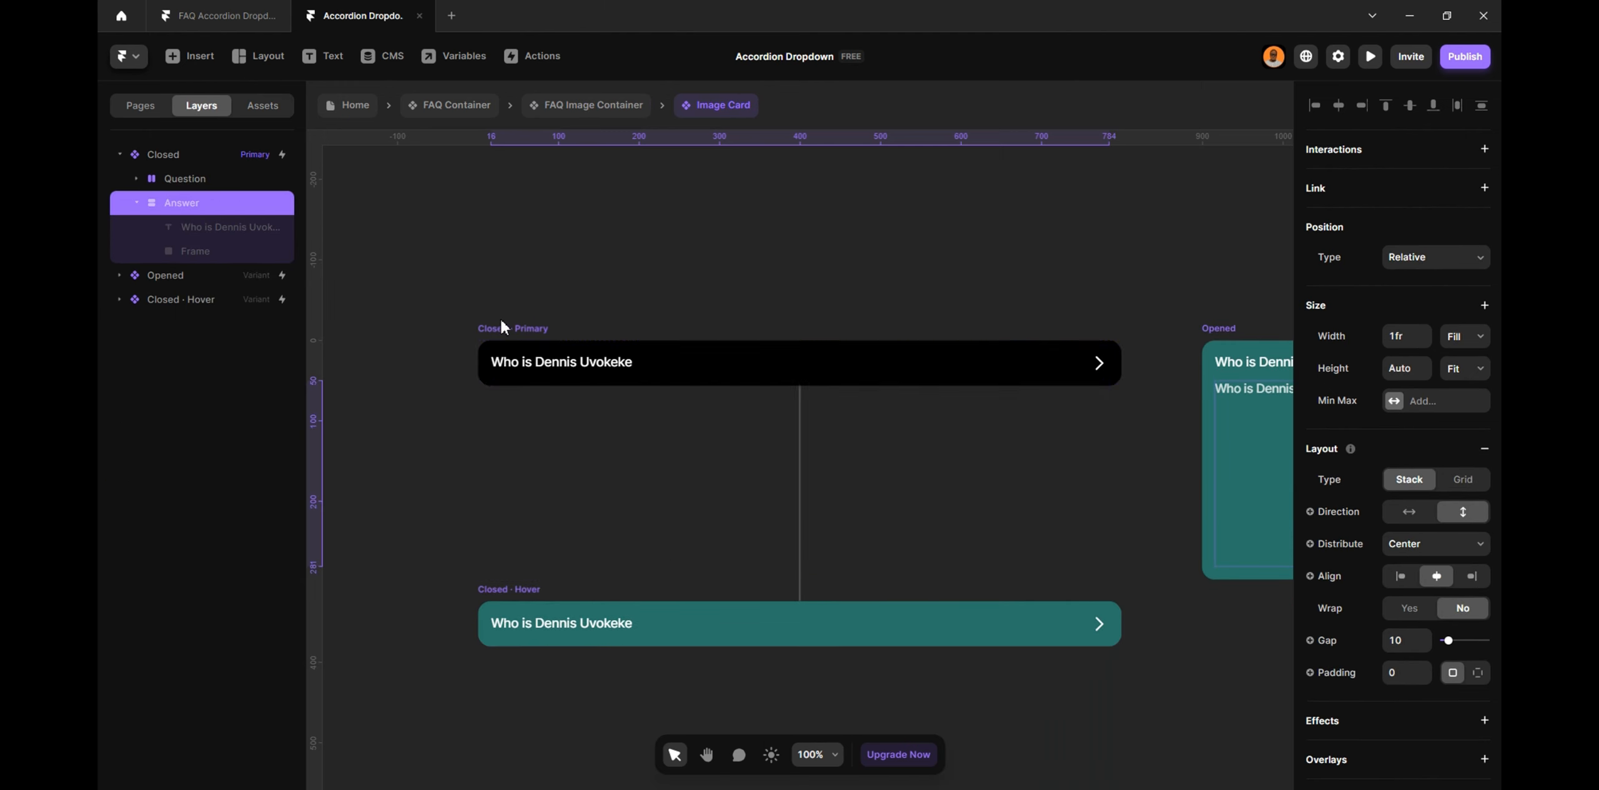
click(581, 112)
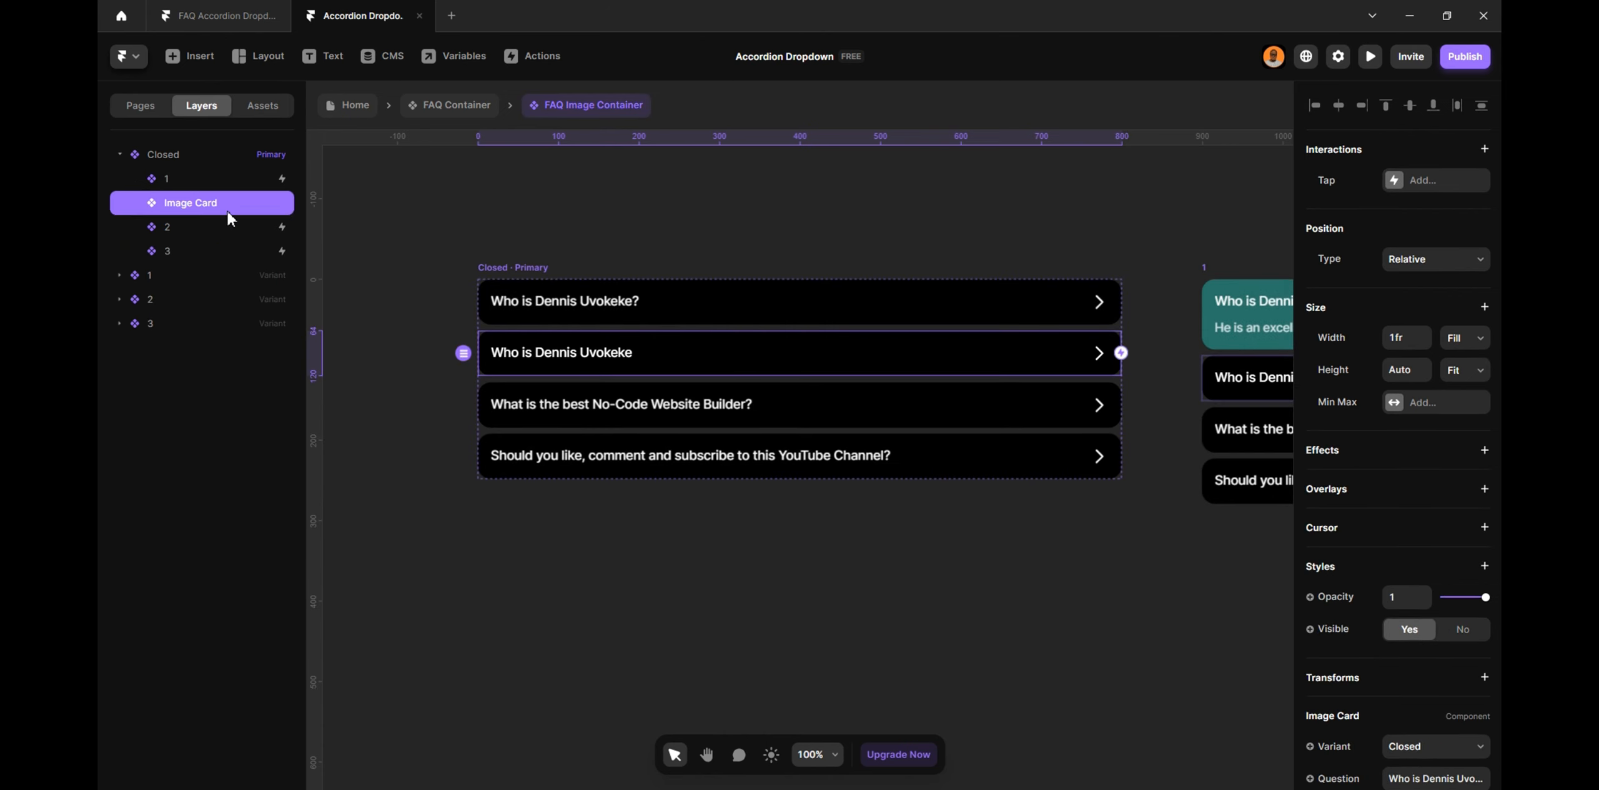
Move the Image Card to the first place in the Closed variant's stack and add a question mark to the end of its question
key(Up)
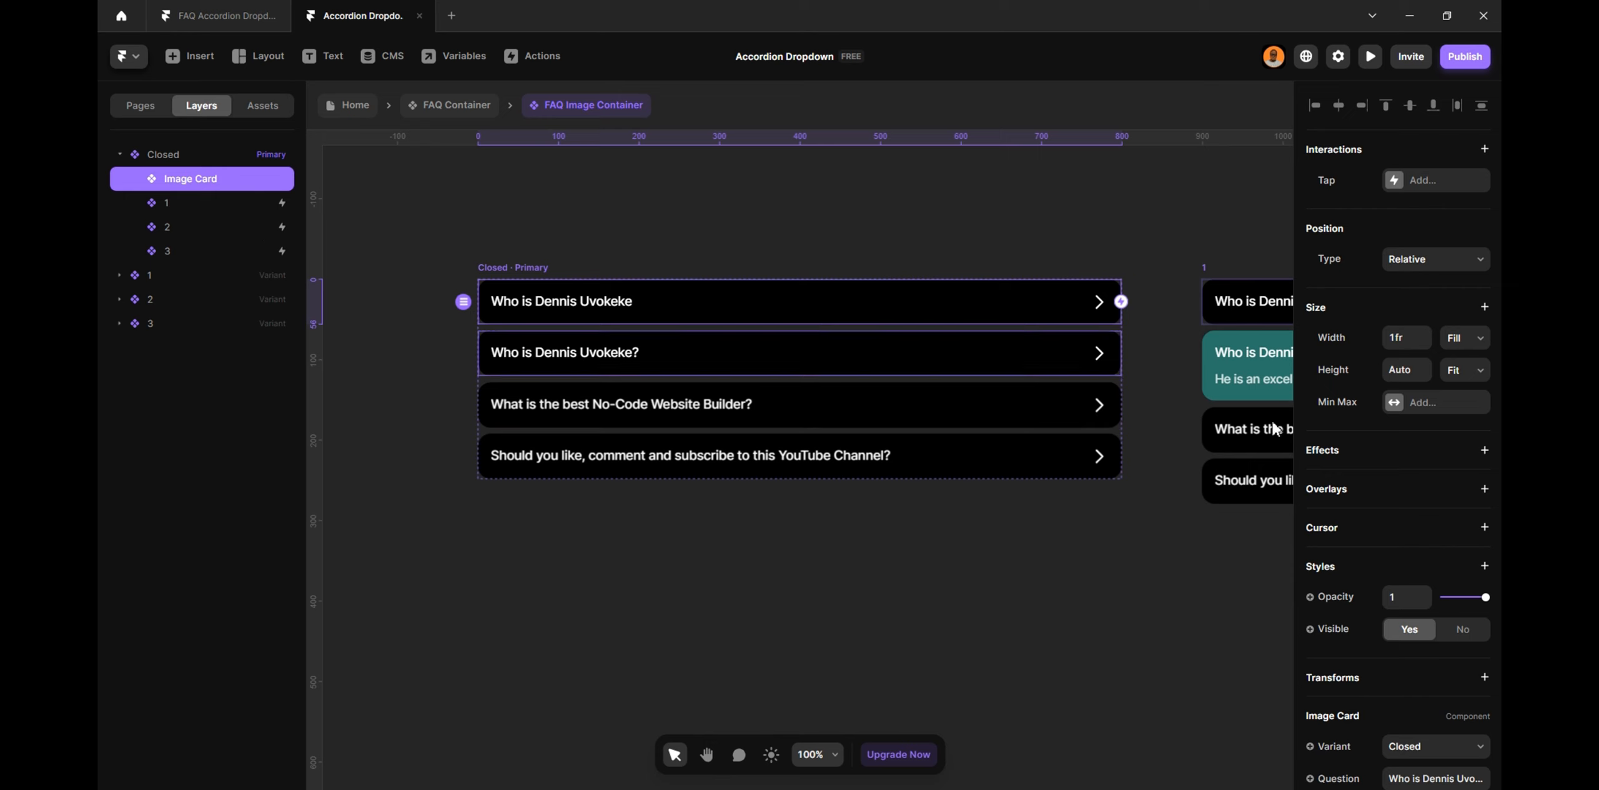
scroll(1436, 613, down, 3)
click(1436, 572)
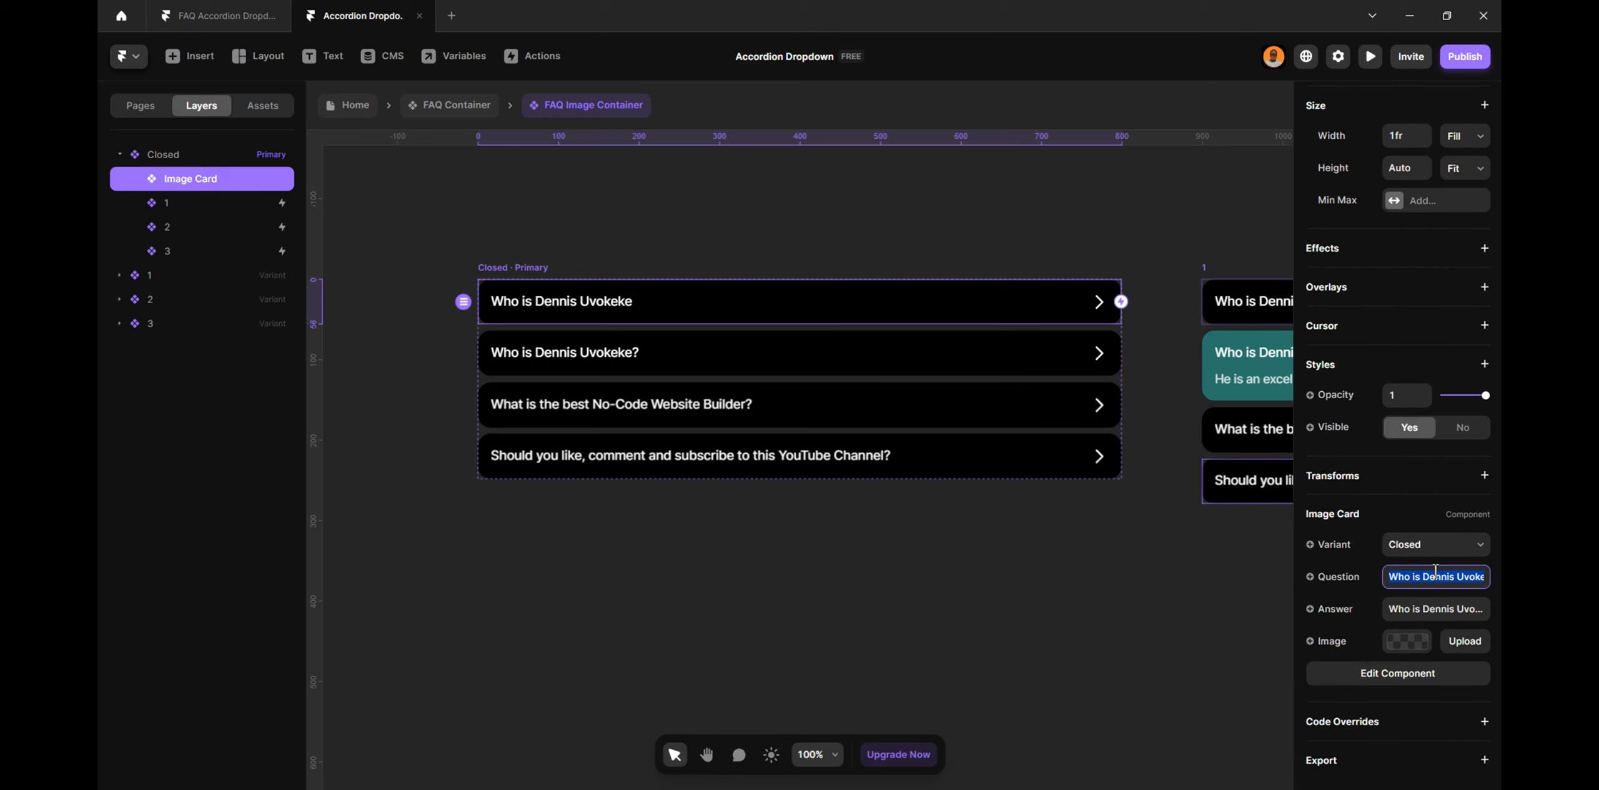
key(End)
text(?)
key(Return)
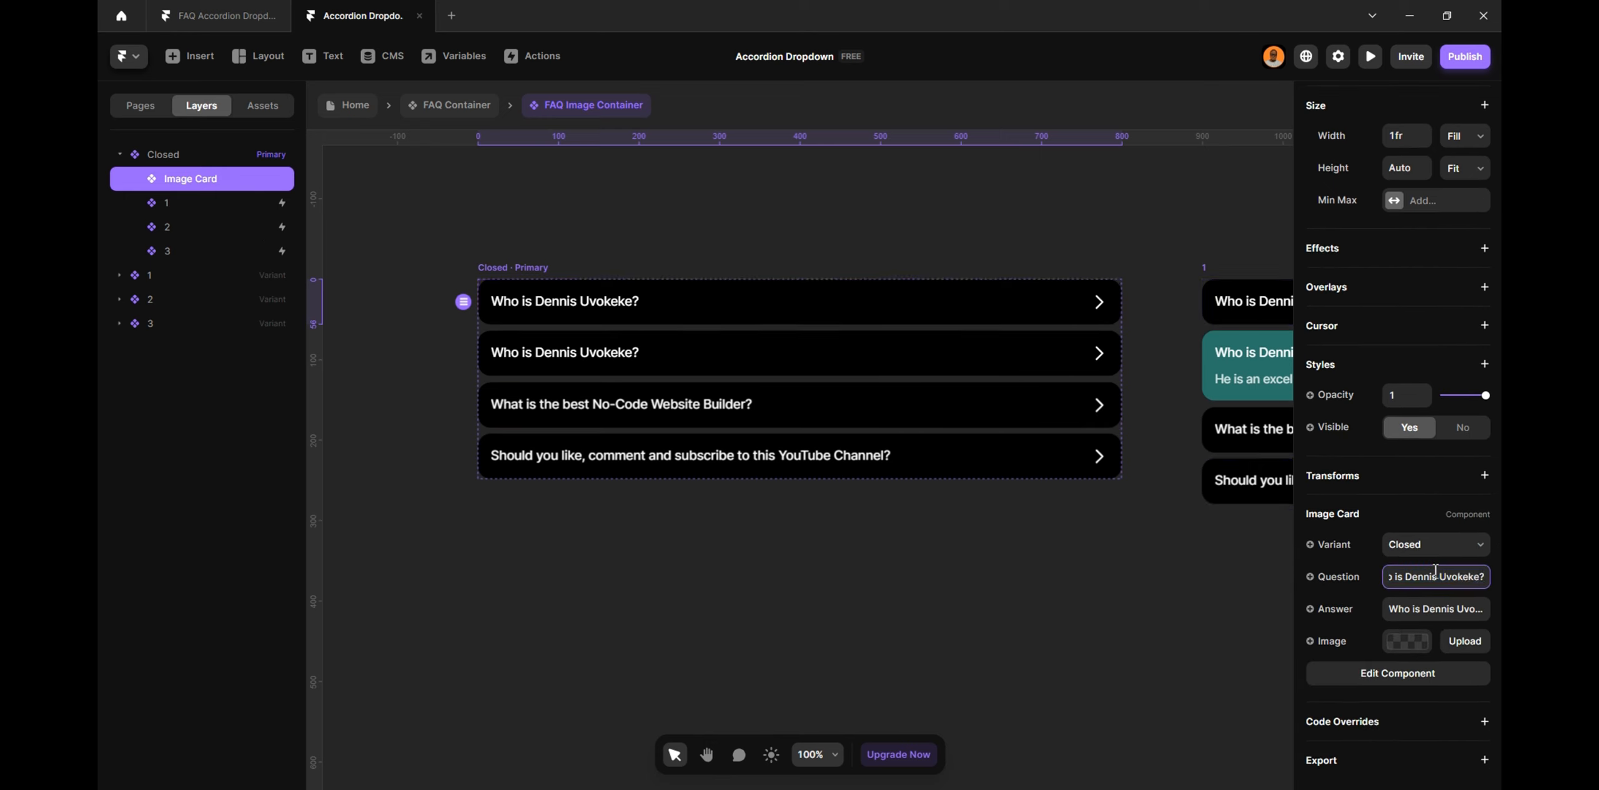
Copy the answer text of Complex Card 1 into the Image Card's answer, and delete card 1 from the Closed variant
click(166, 201)
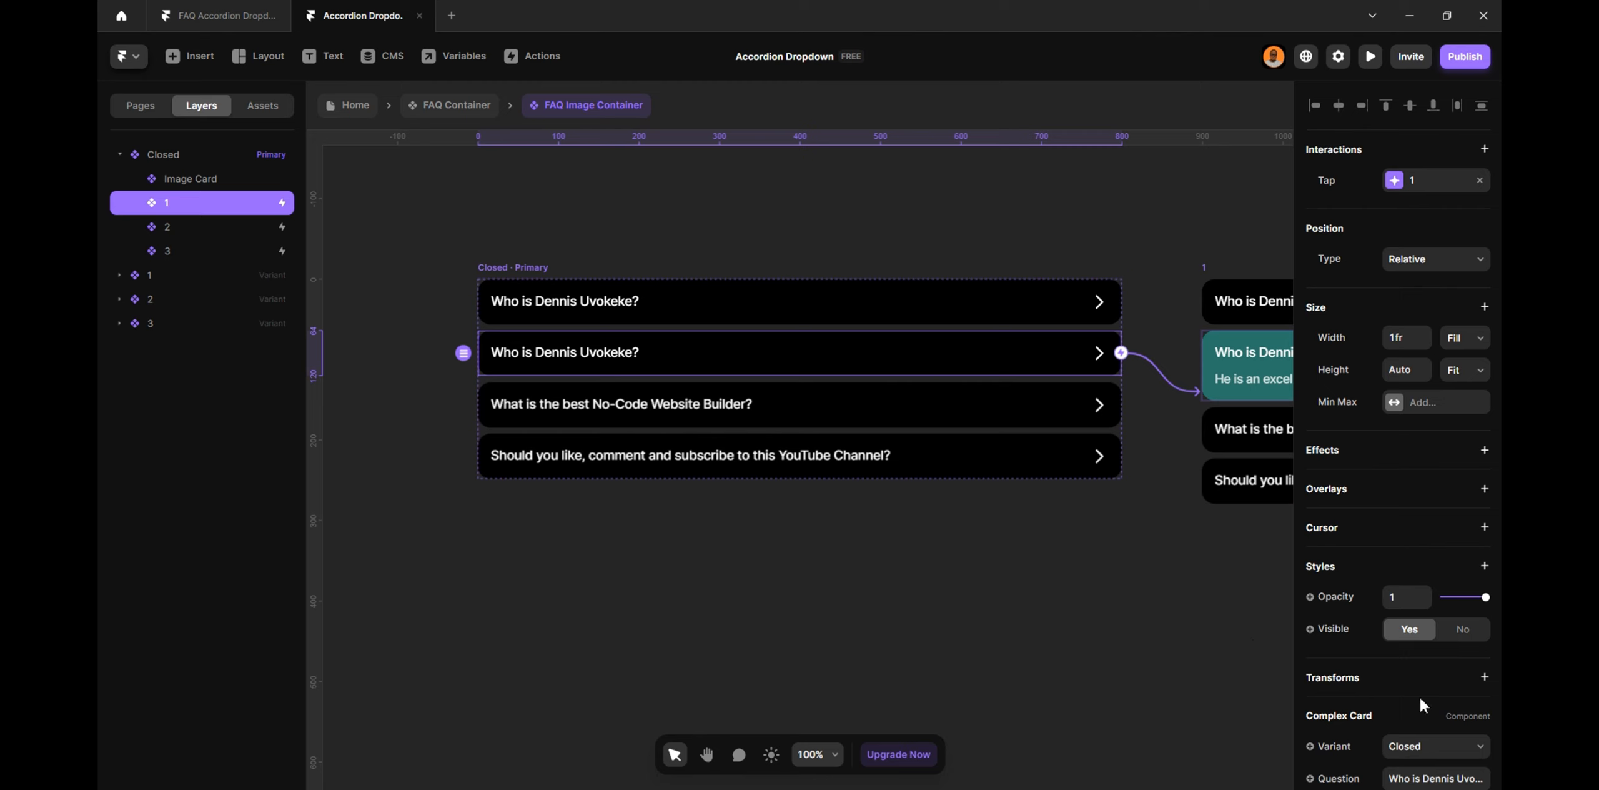
scroll(1419, 696, down, 3)
click(1408, 653)
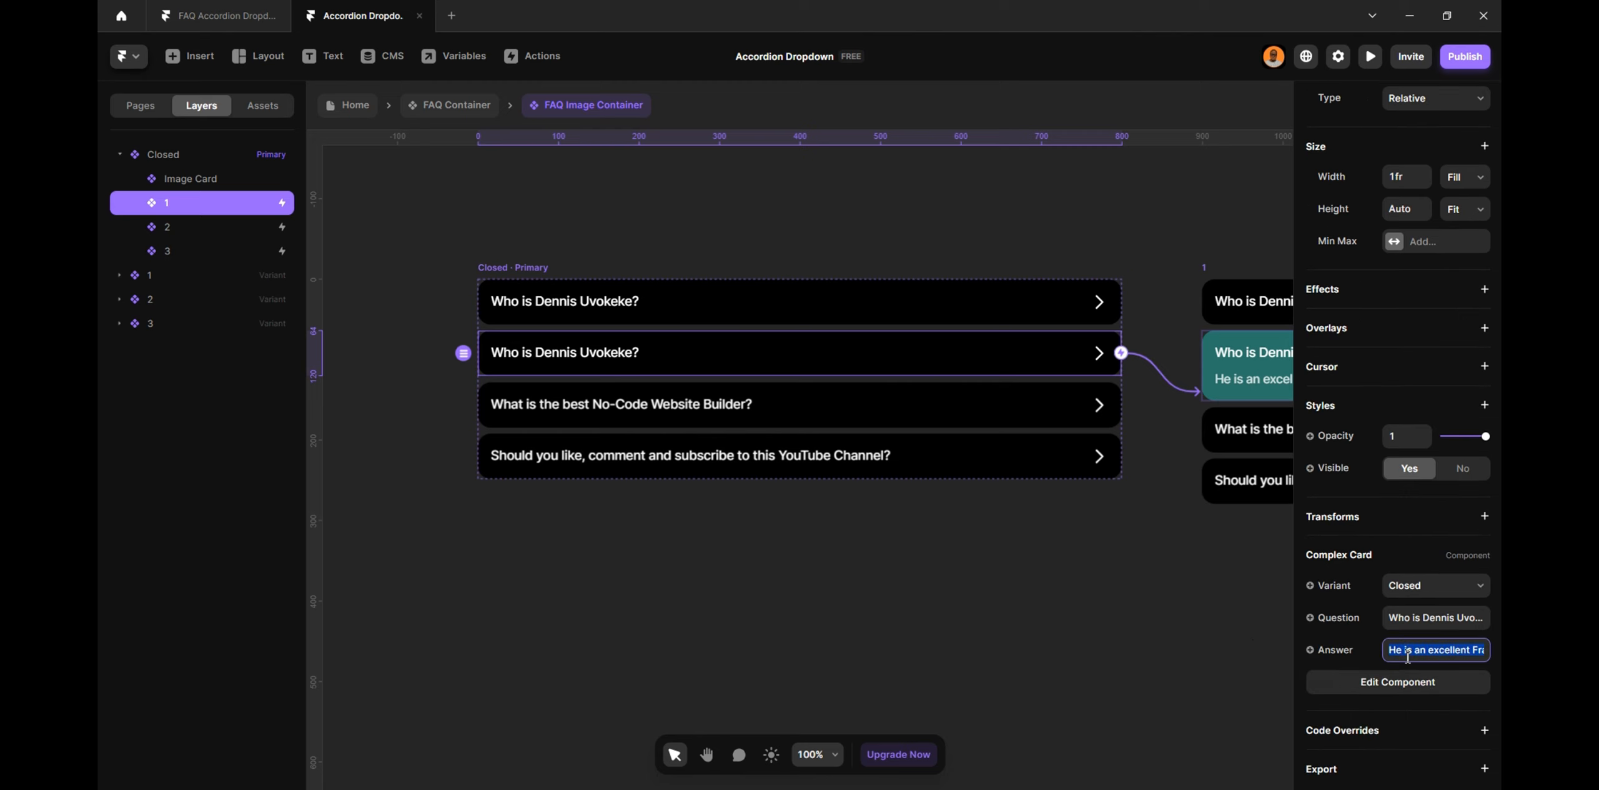
click(226, 180)
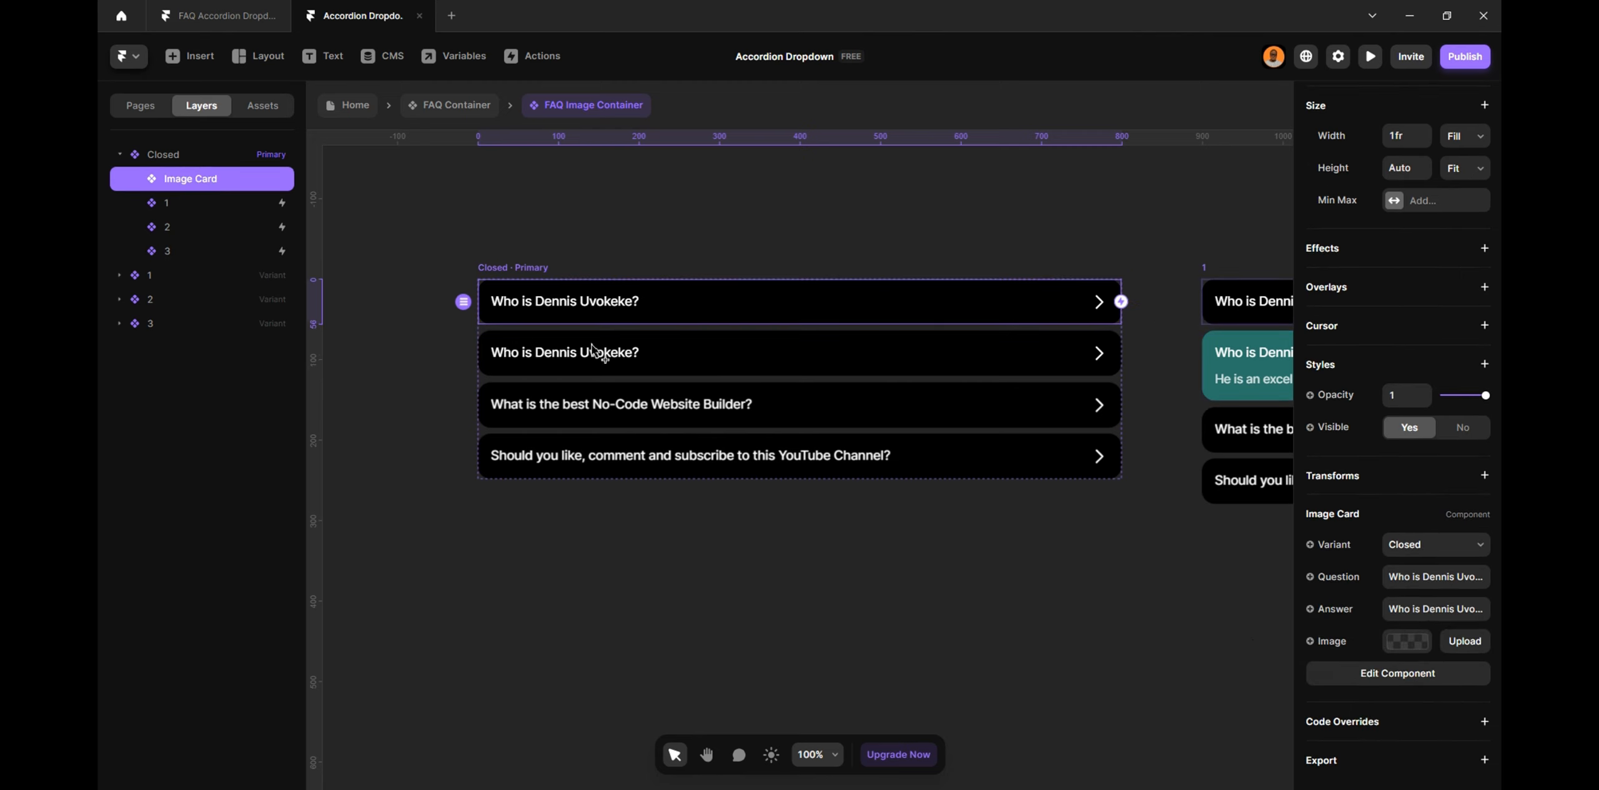
click(1425, 602)
key(ctrl+v)
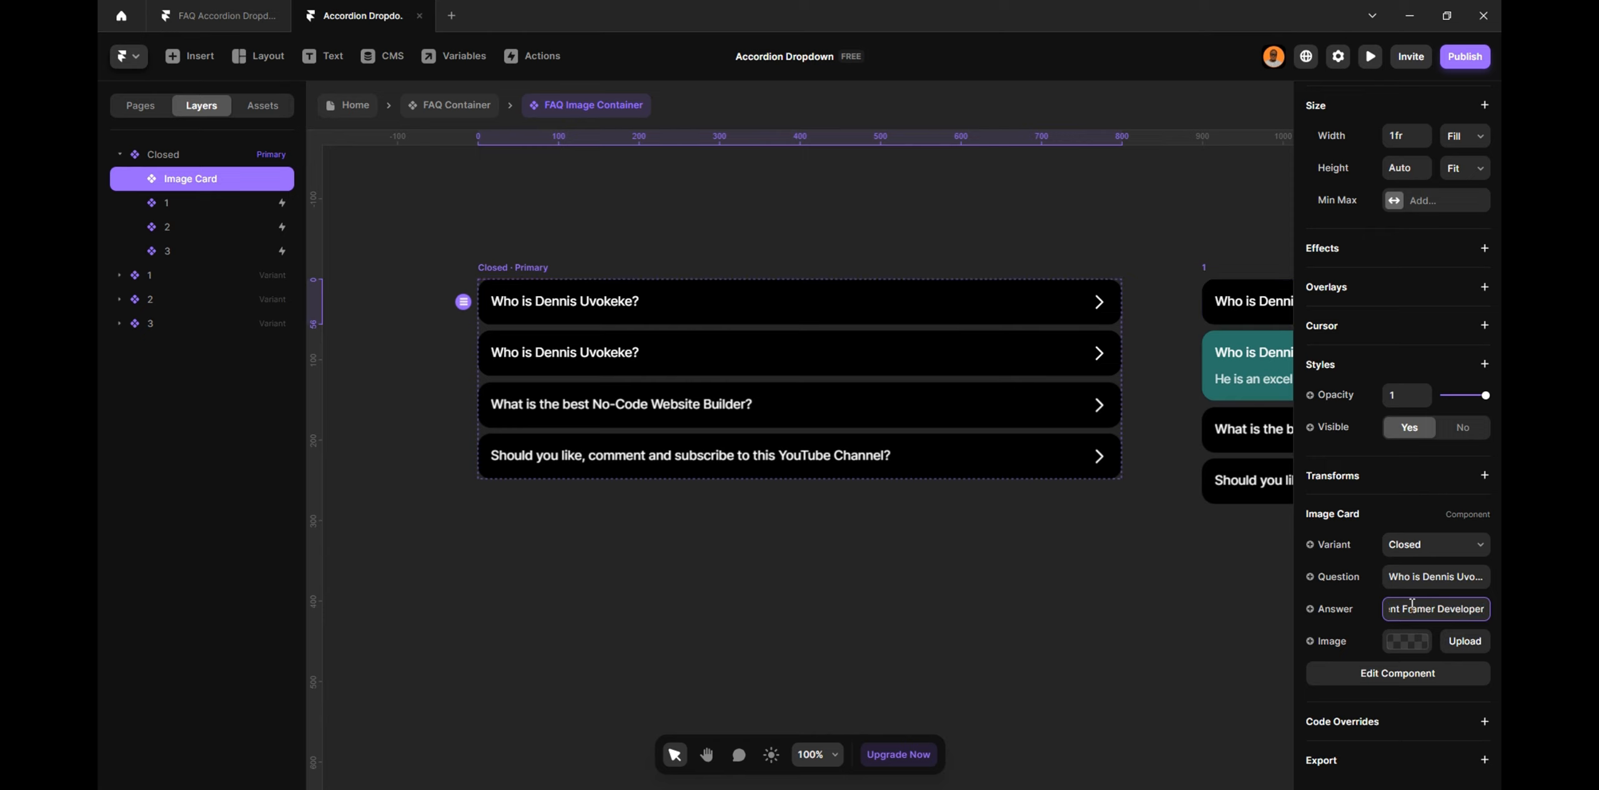
click(193, 205)
key(Delete)
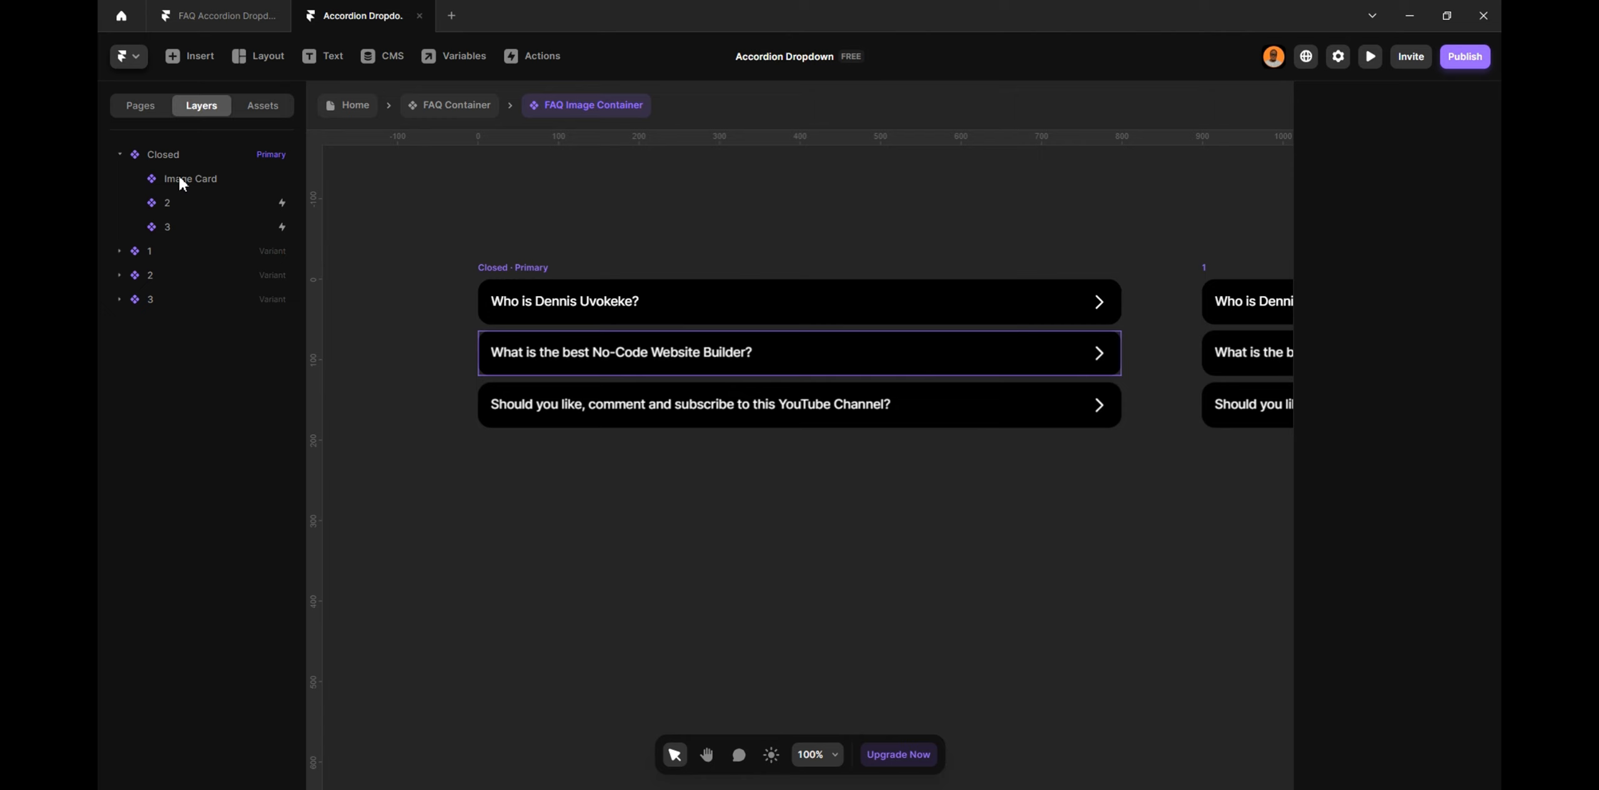
Set the first Image Card's image to the Unsplash photo of a laptop with a colorful screen
click(180, 181)
click(1423, 644)
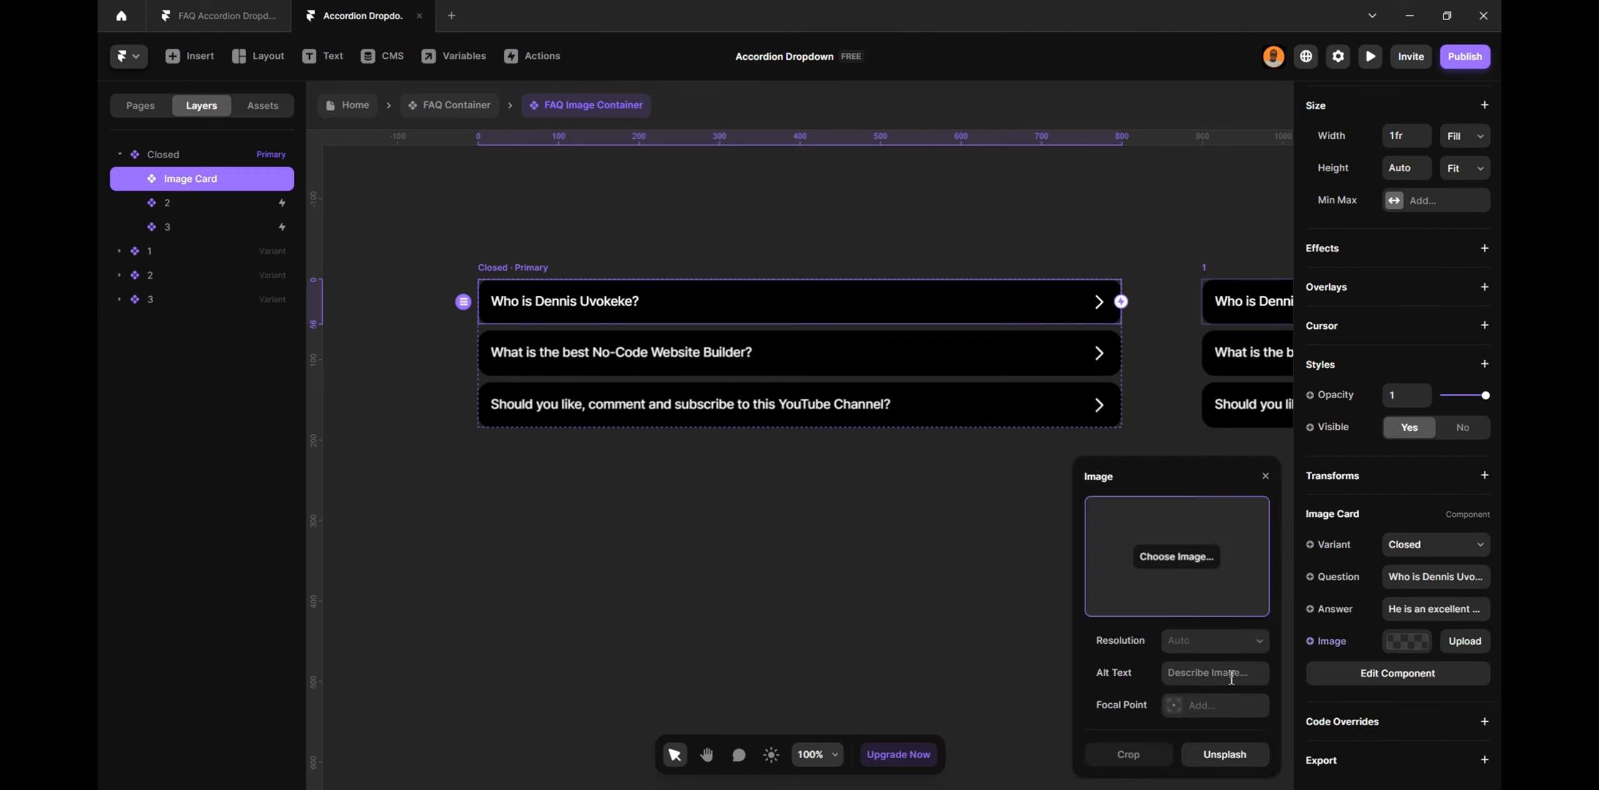
click(1221, 755)
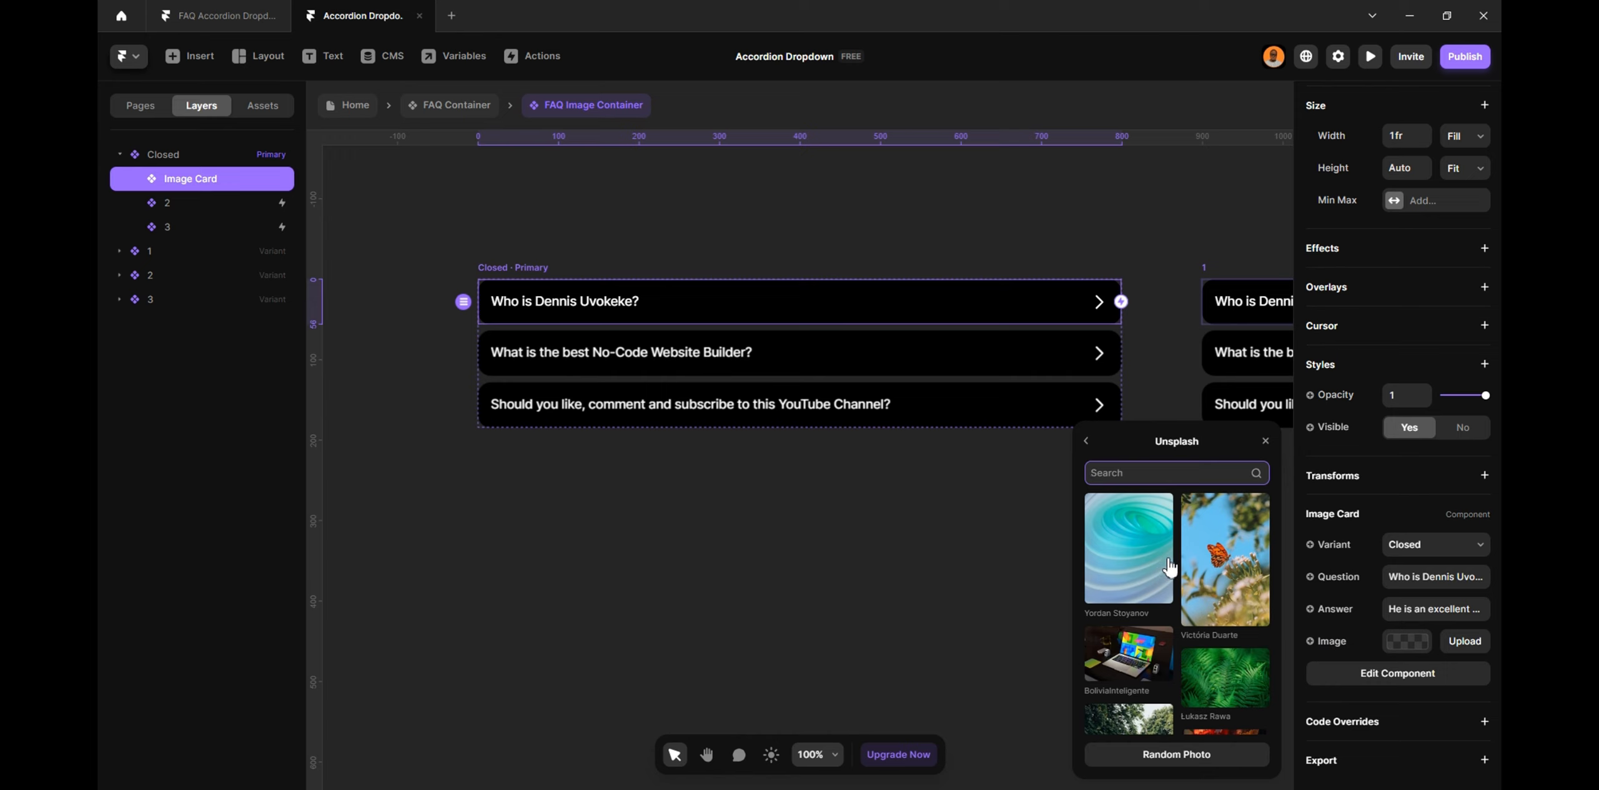
click(1156, 567)
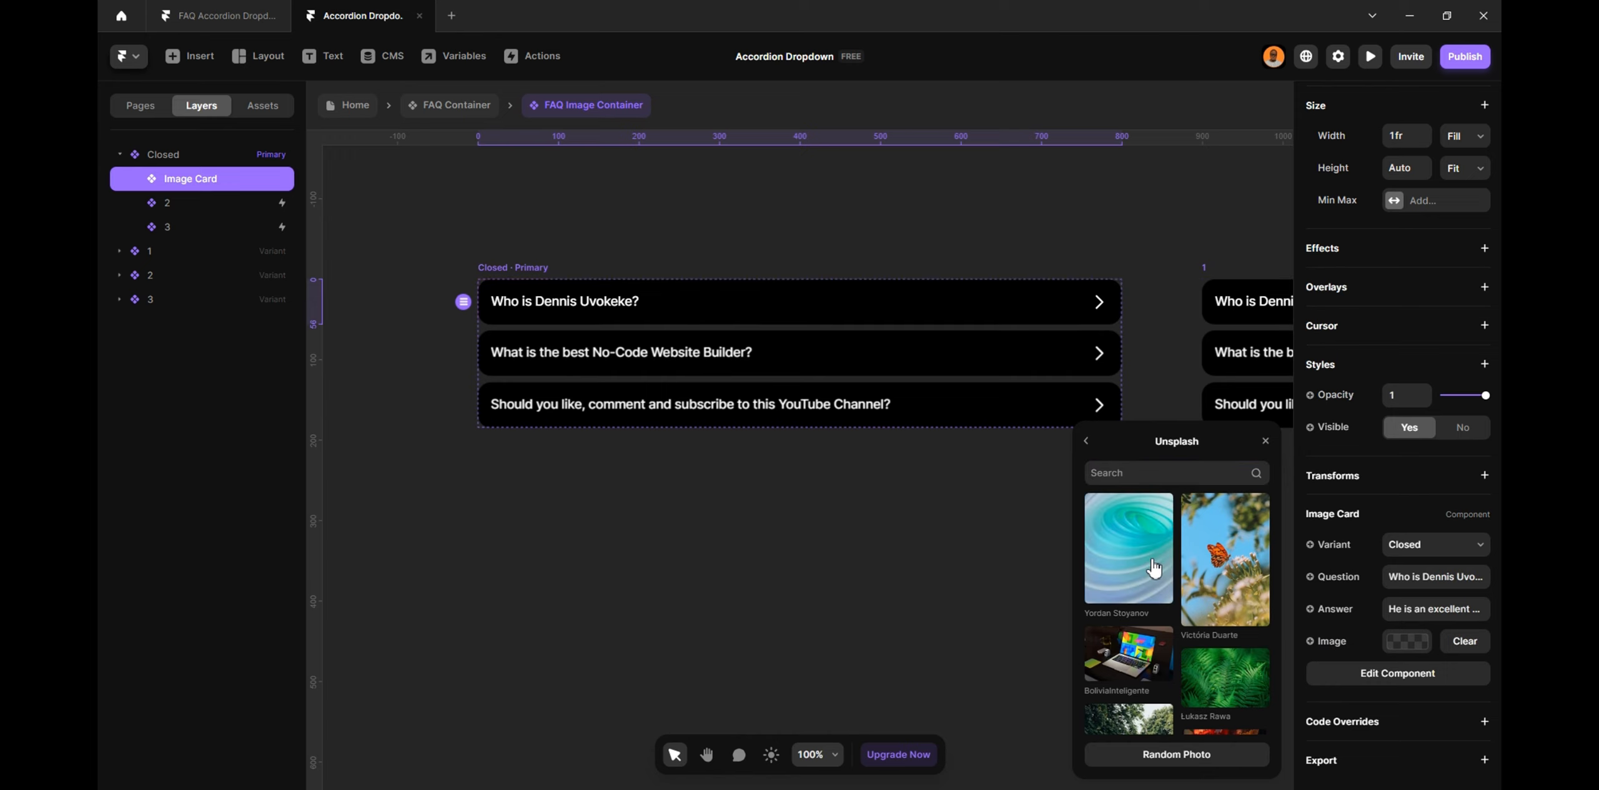
click(1139, 664)
click(802, 592)
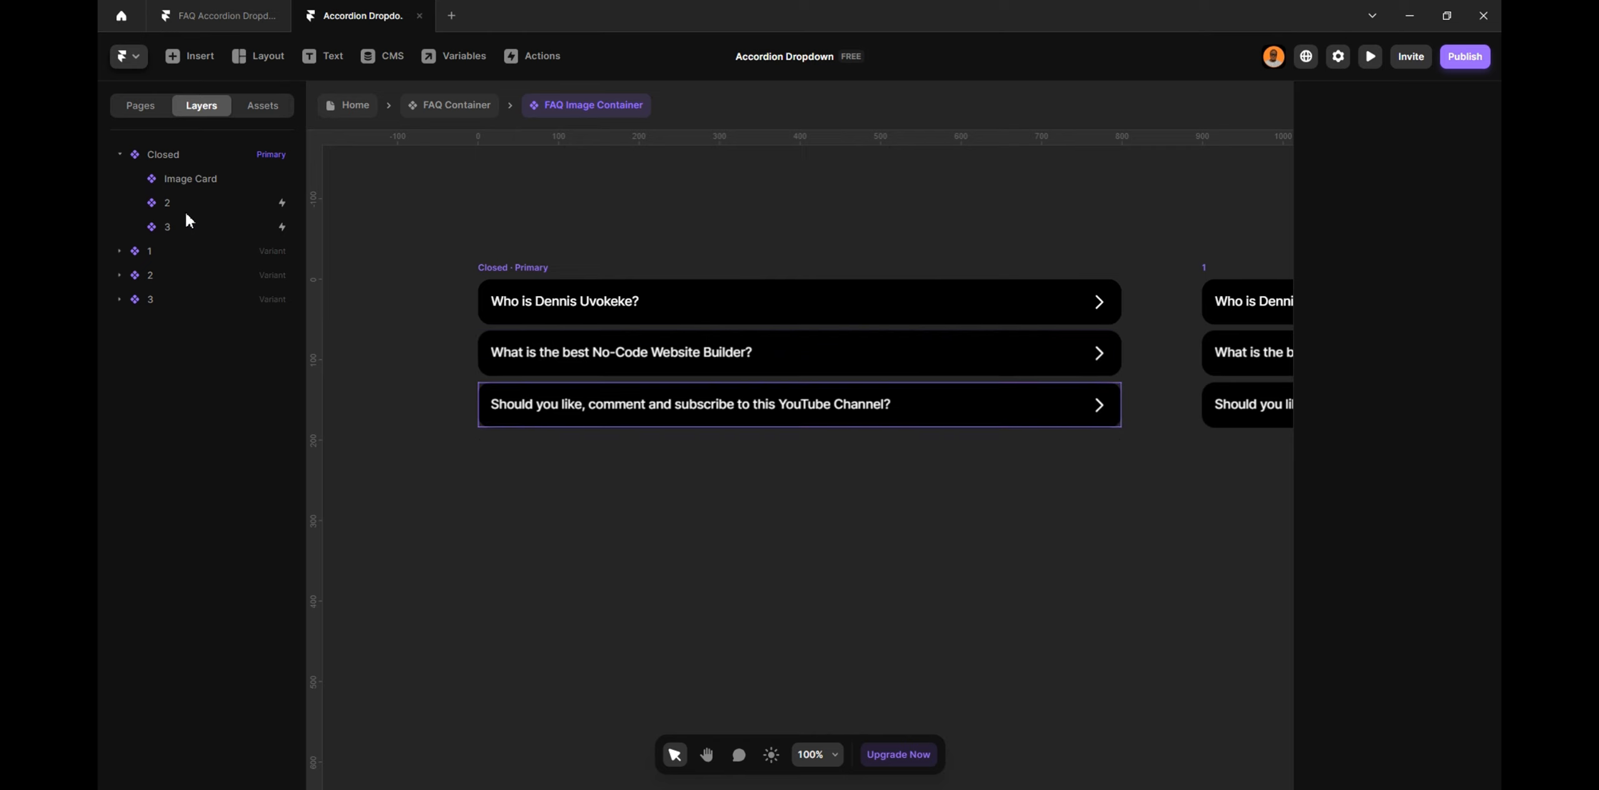
Duplicate the Image Card and give the copy card 2's question, "What is the best No-Code Website Builder?"
click(200, 182)
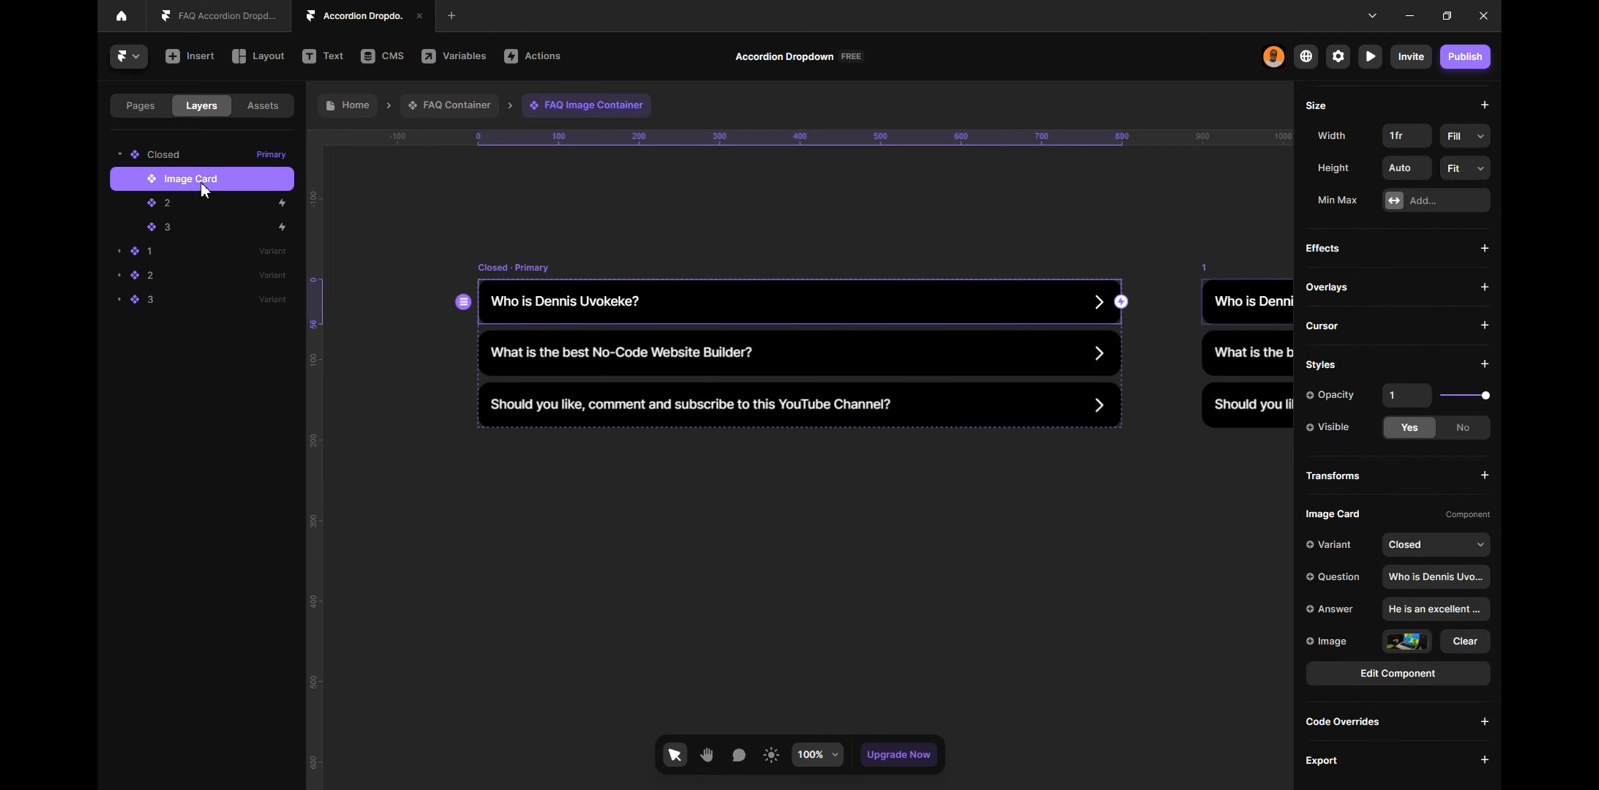
key(ctrl+d)
click(198, 223)
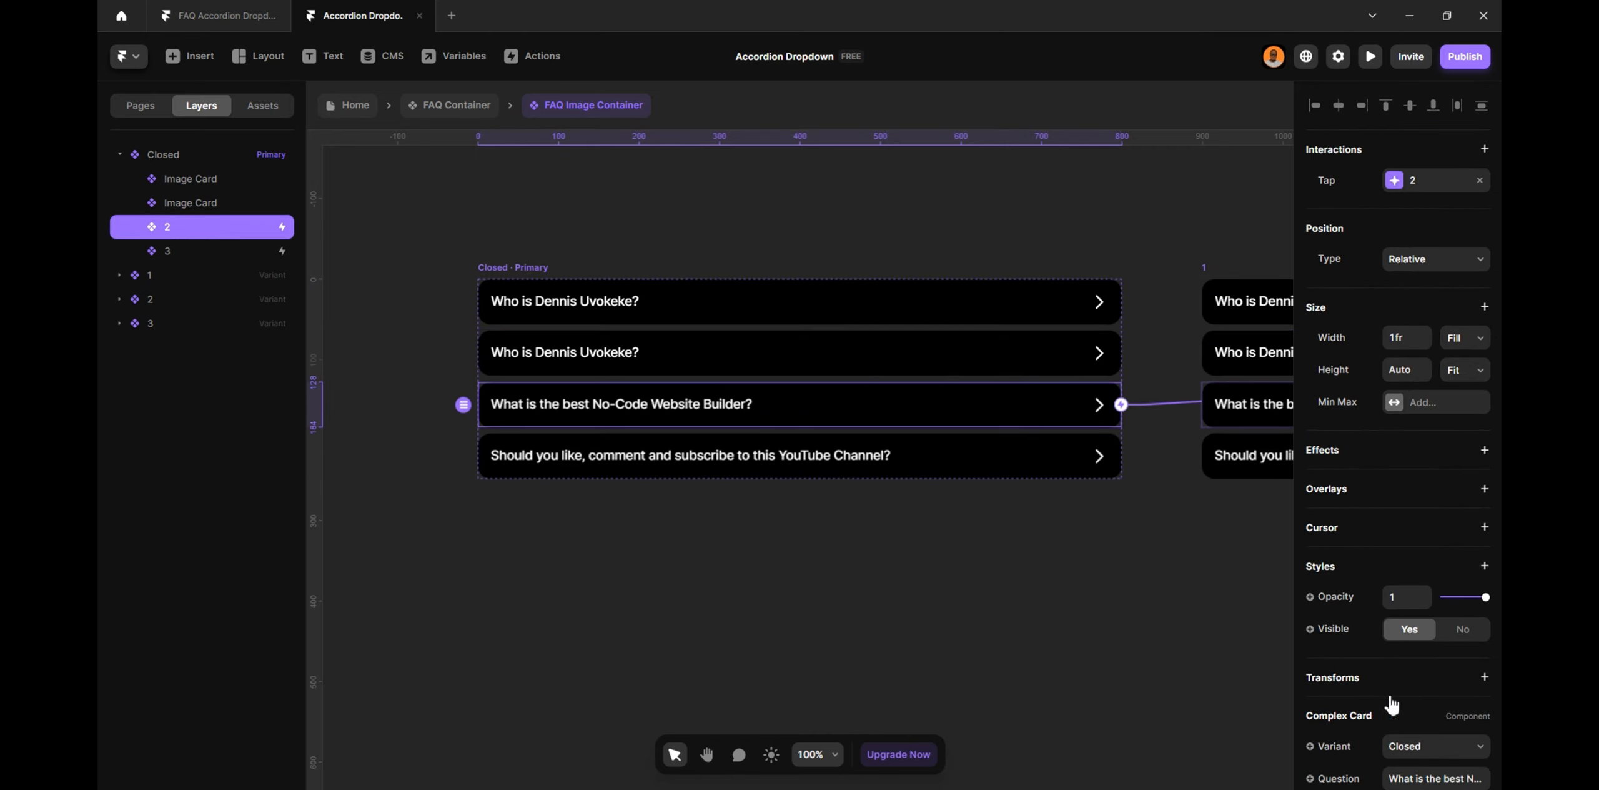
scroll(1392, 705, down, 3)
click(1413, 617)
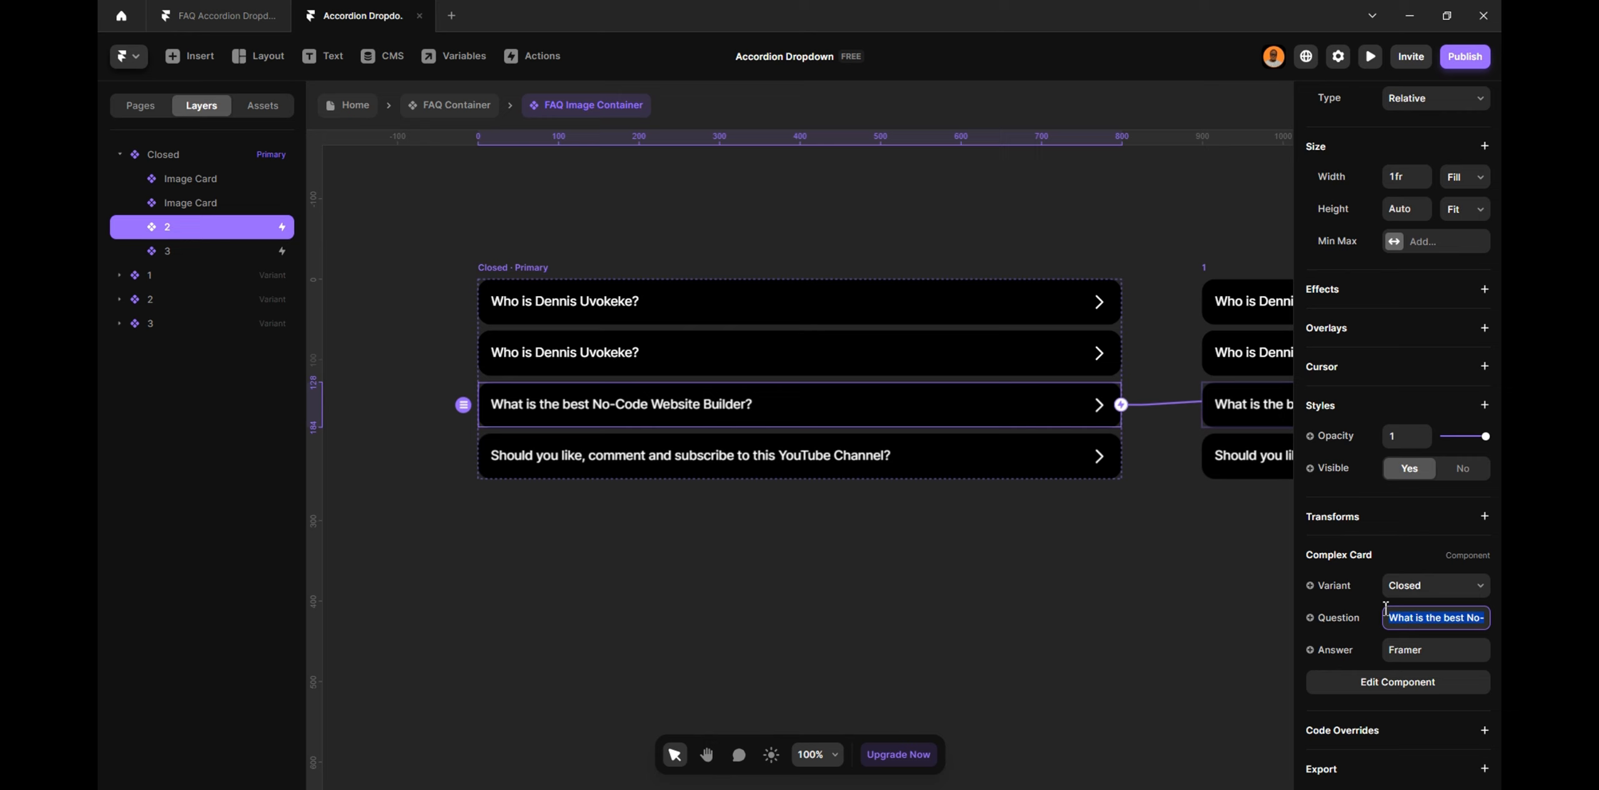
click(212, 206)
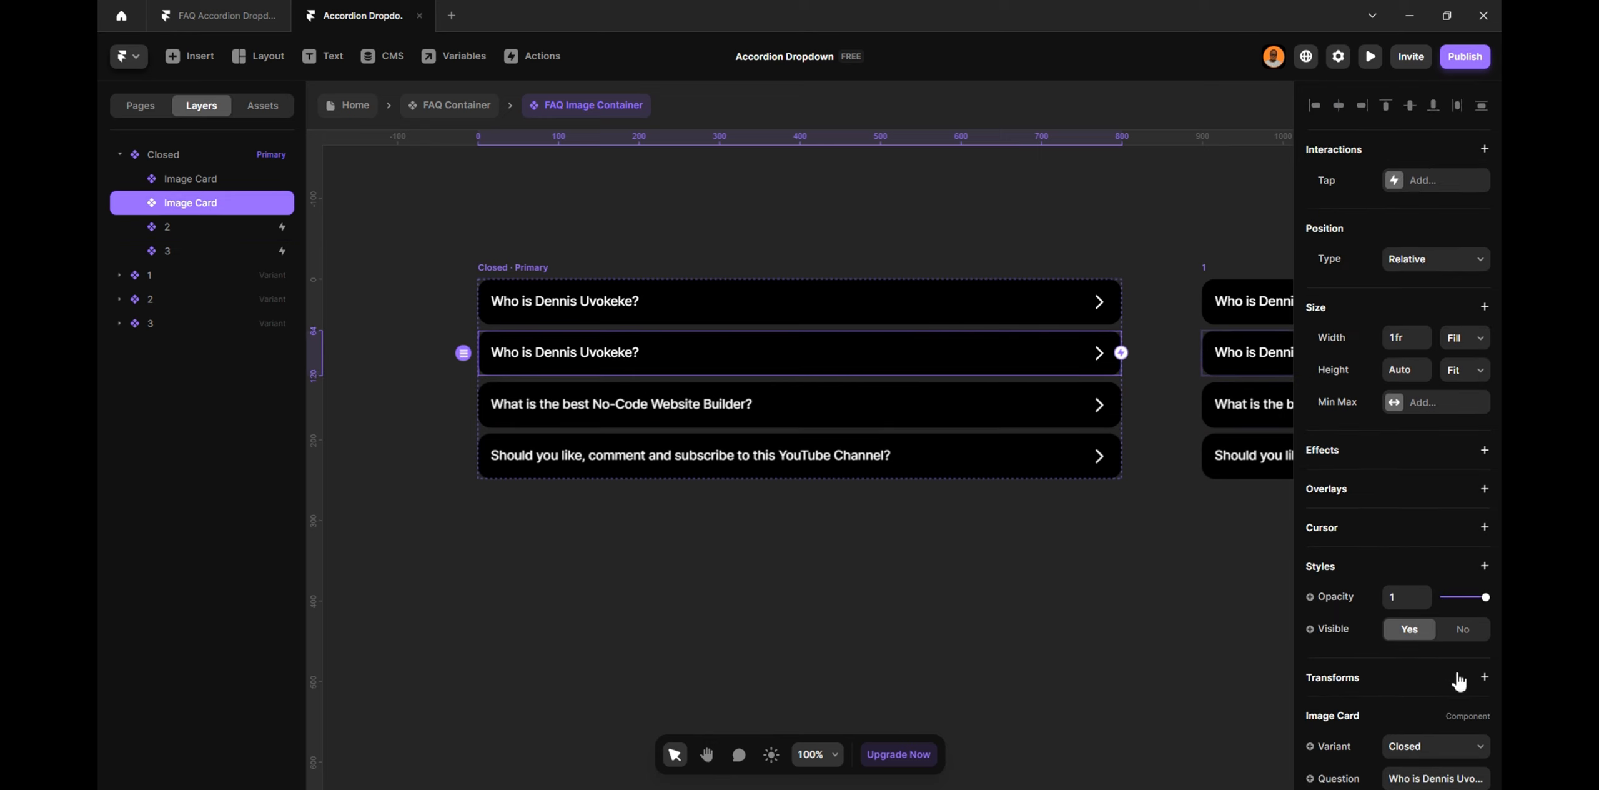
scroll(1431, 712, down, 3)
click(1417, 622)
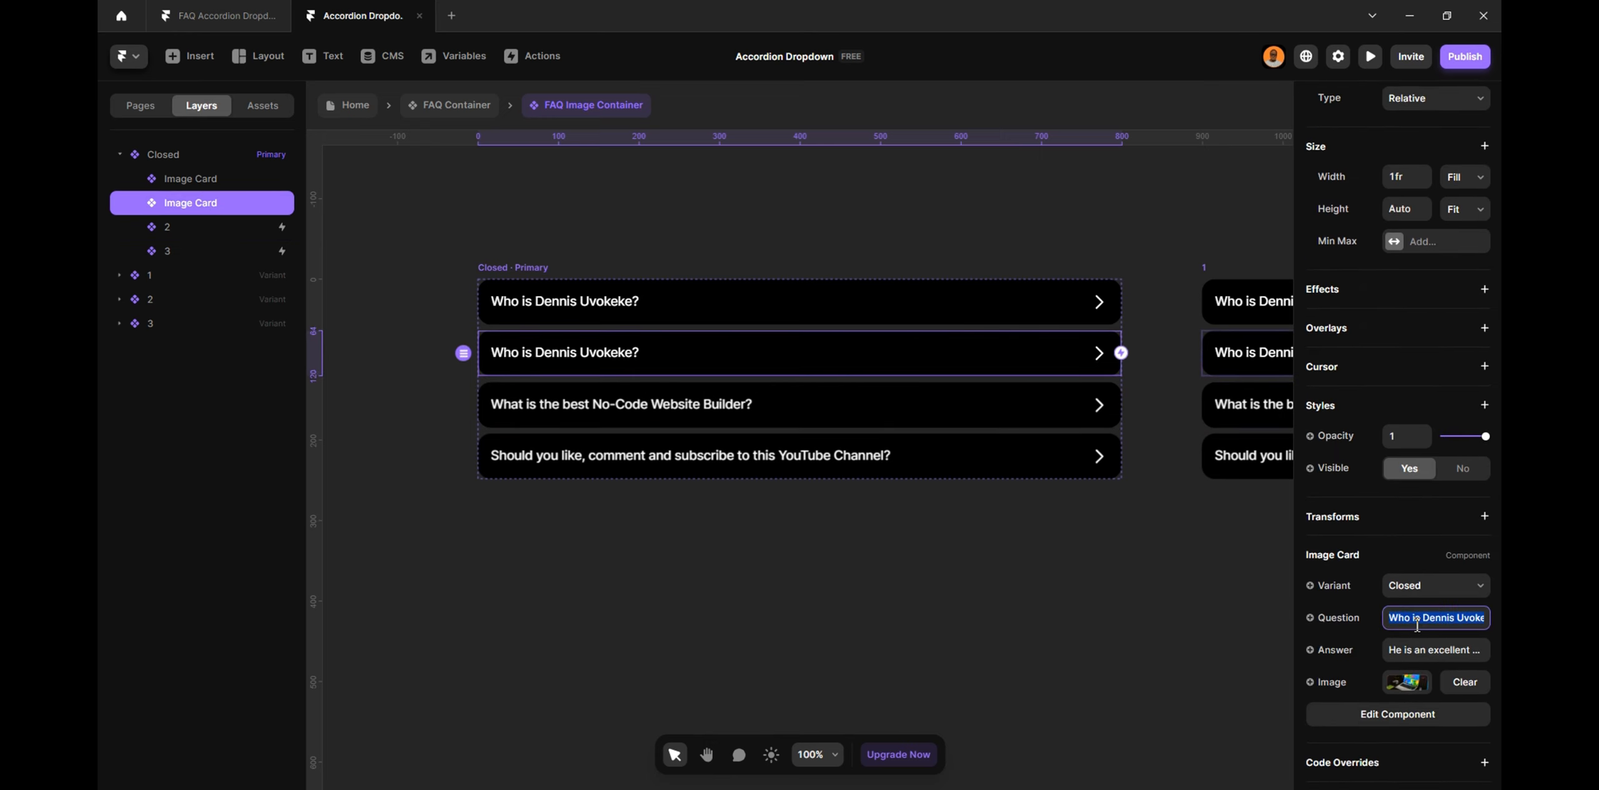
key(ctrl+v)
Set the second Image Card's answer to Framer and its image to the Unsplash photo of an orange butterfly
click(1430, 653)
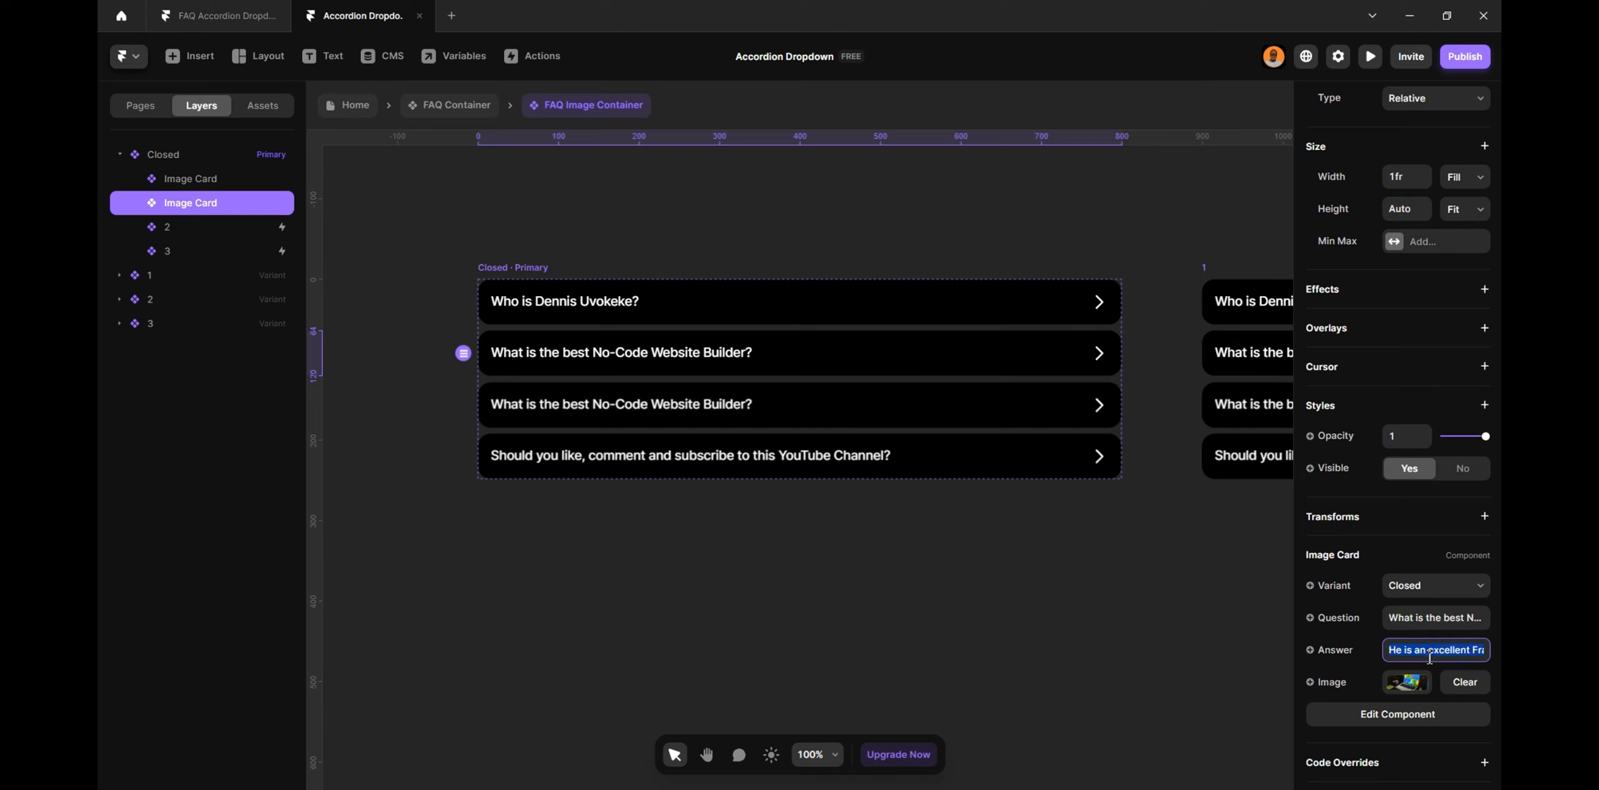
text(Framer)
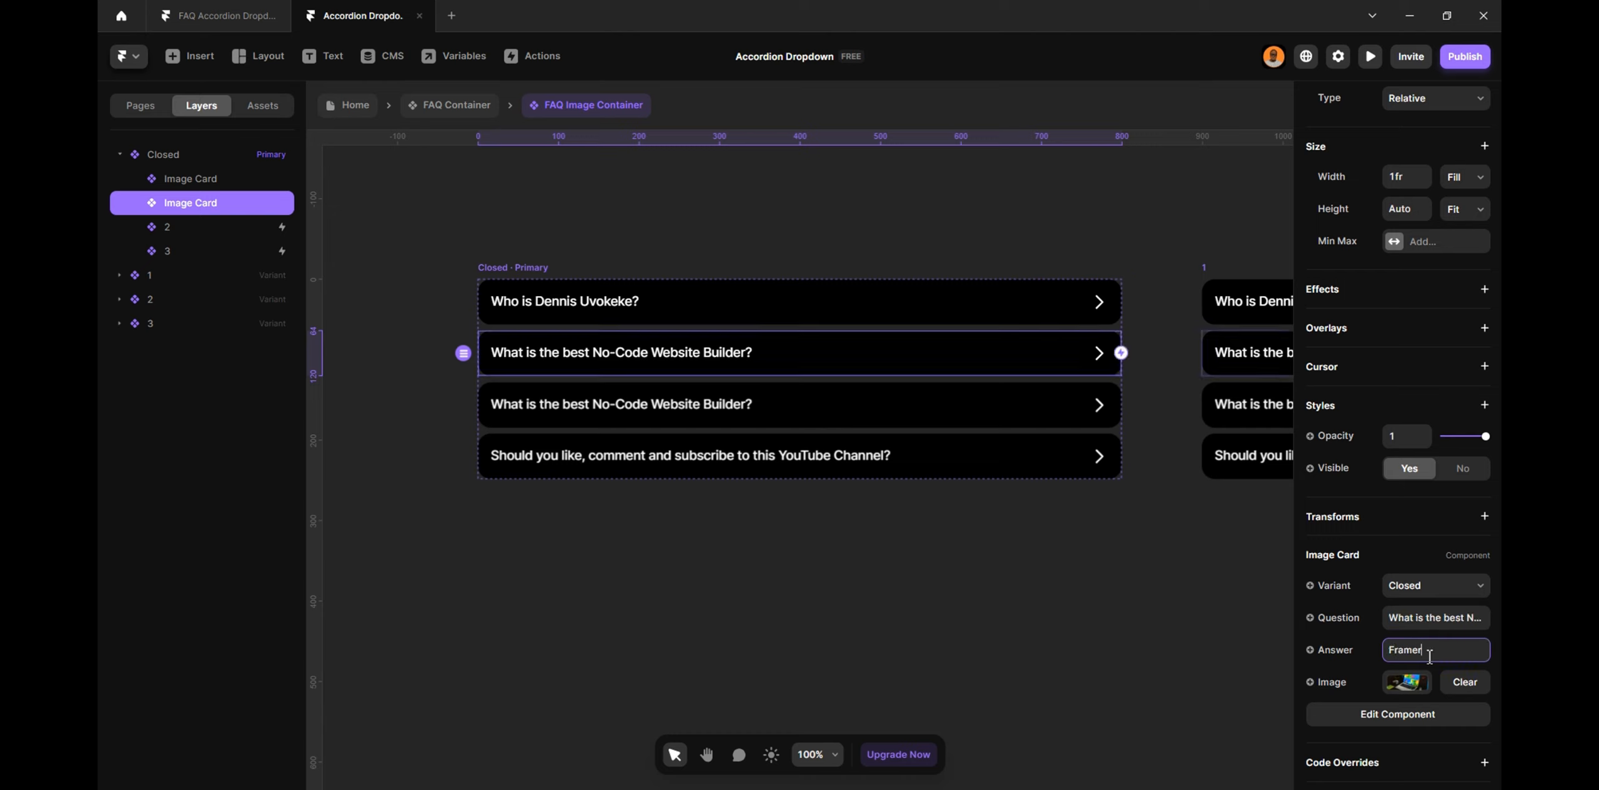
click(1407, 688)
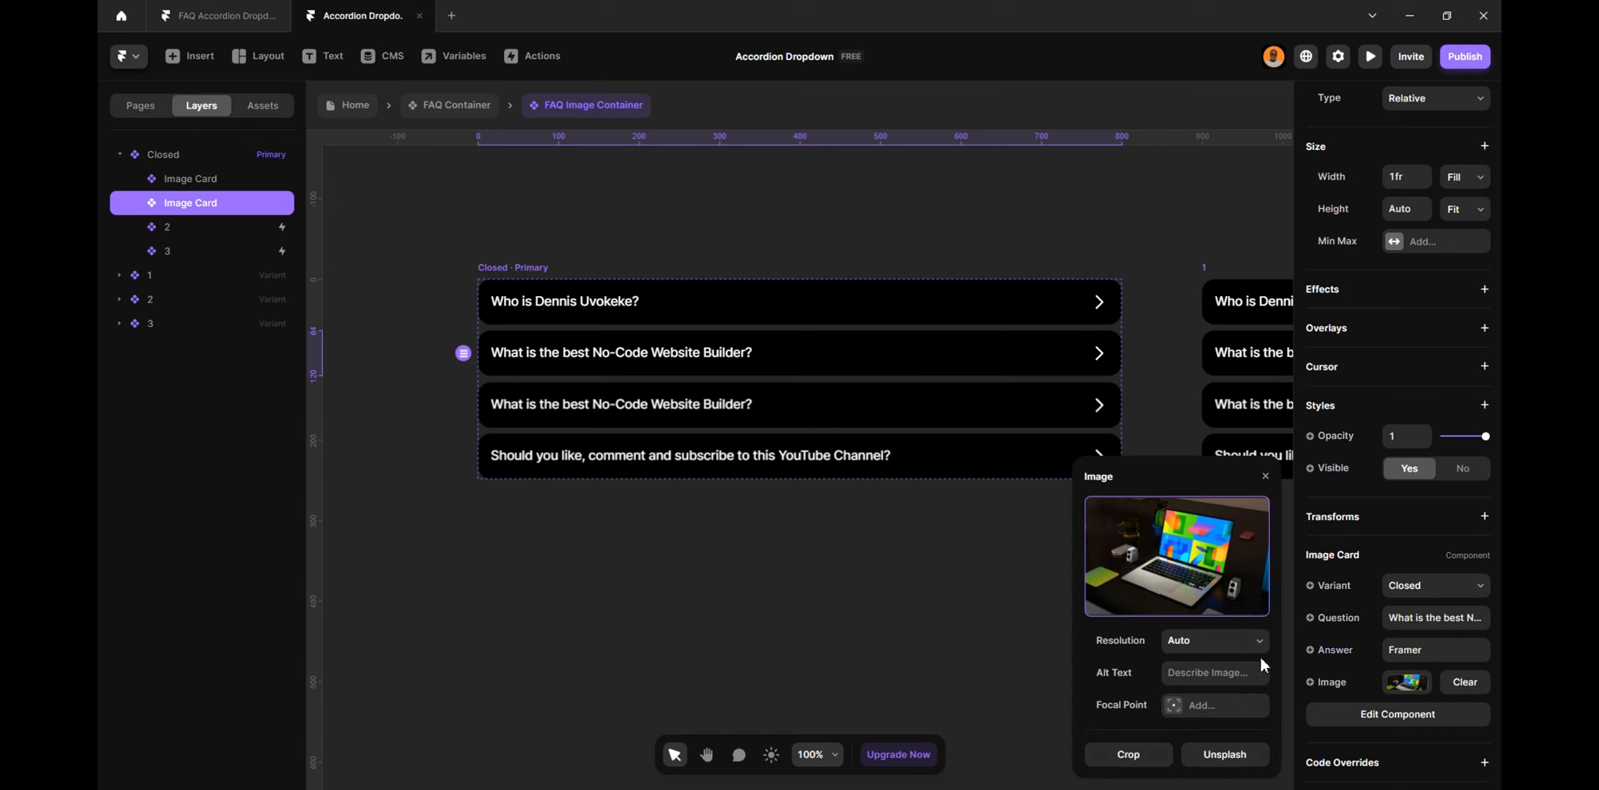
click(1215, 718)
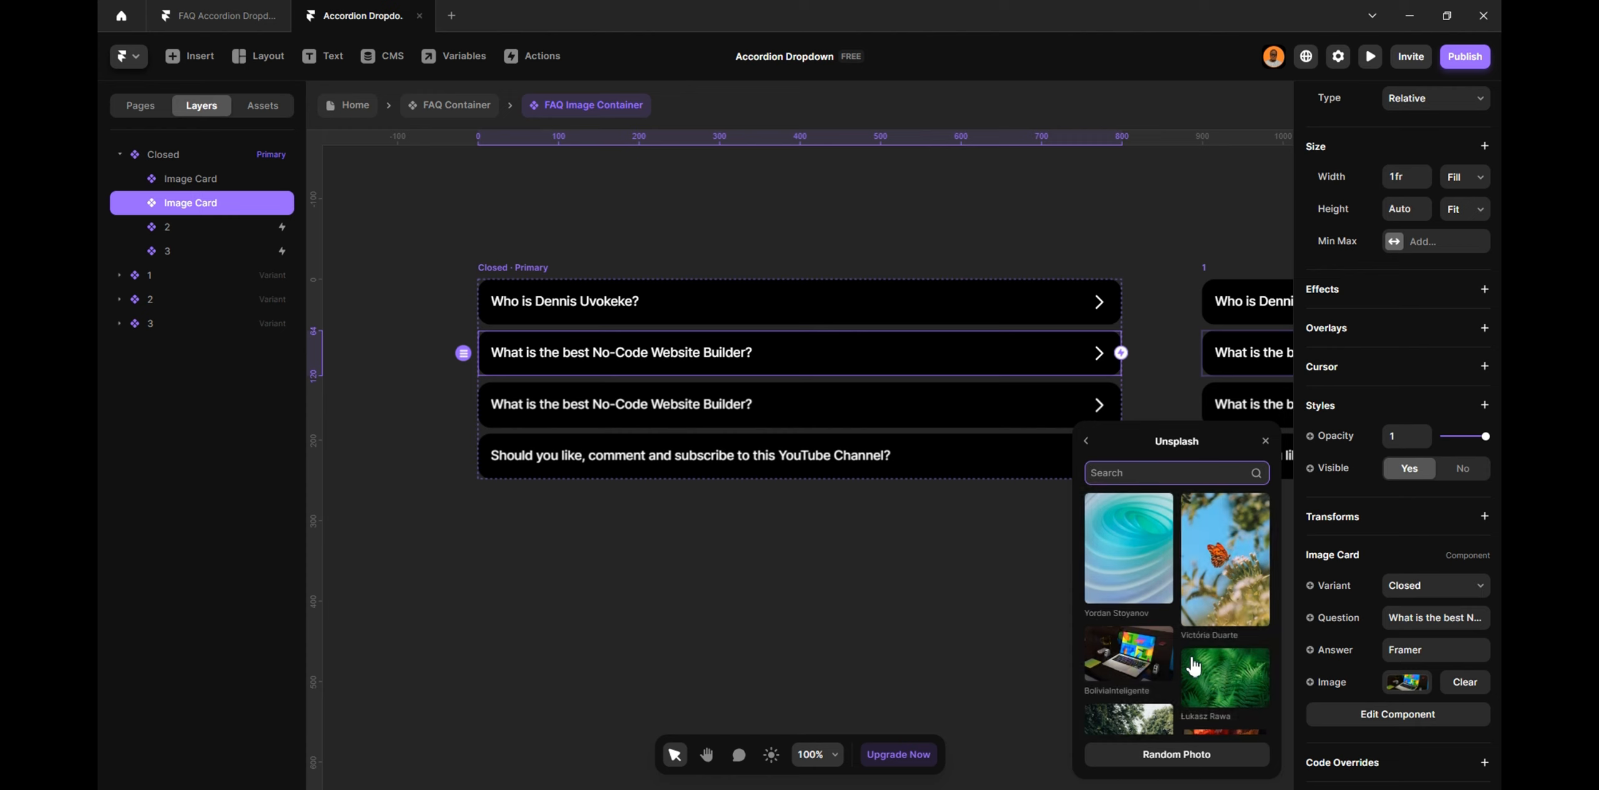
click(1221, 605)
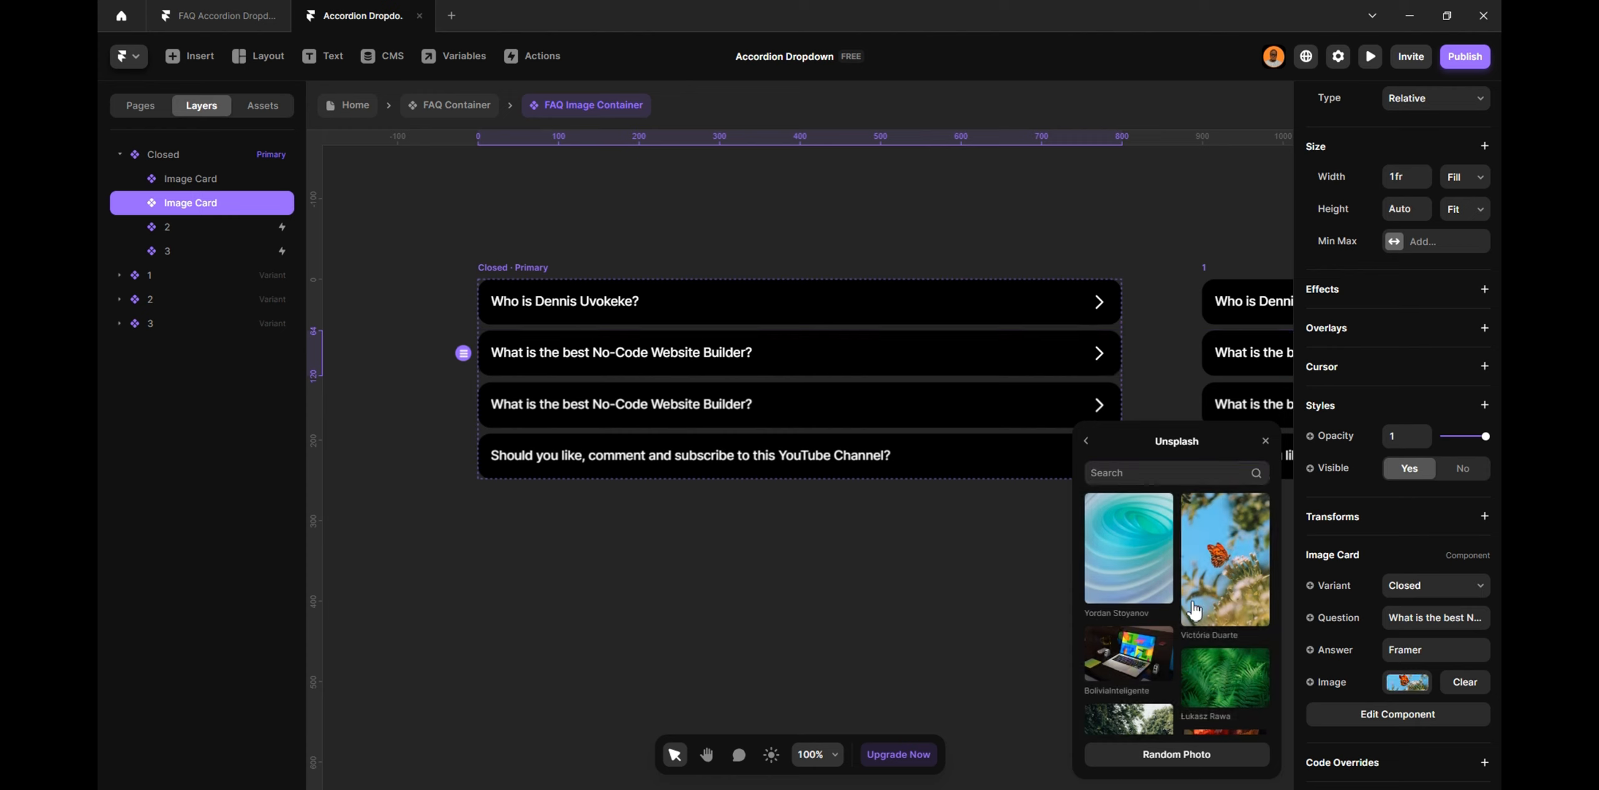
Delete Complex Card 2 from the Closed variant and select the second Image Card
click(189, 235)
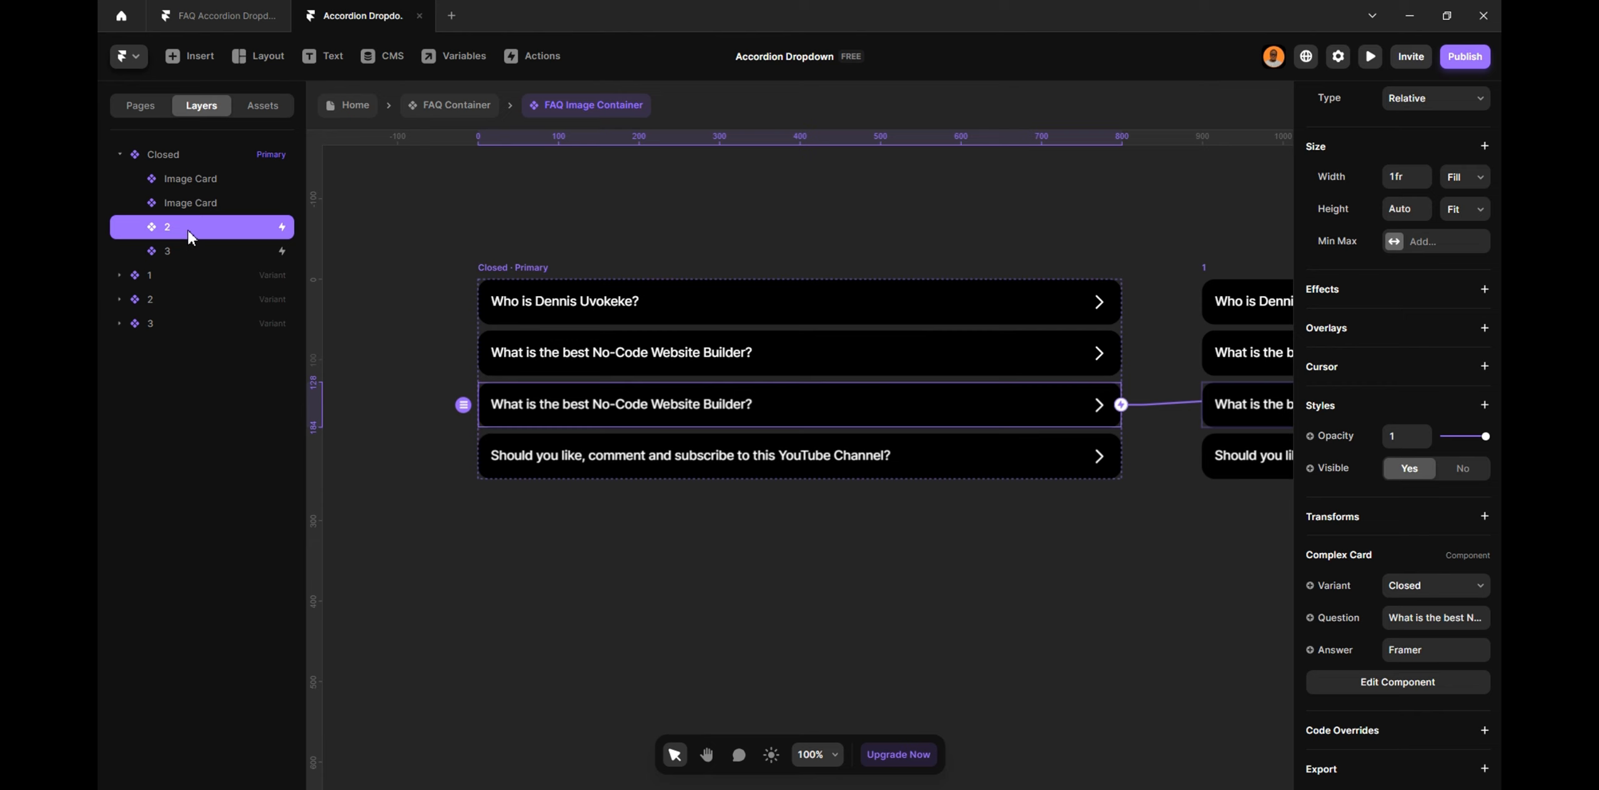
key(Delete)
click(199, 199)
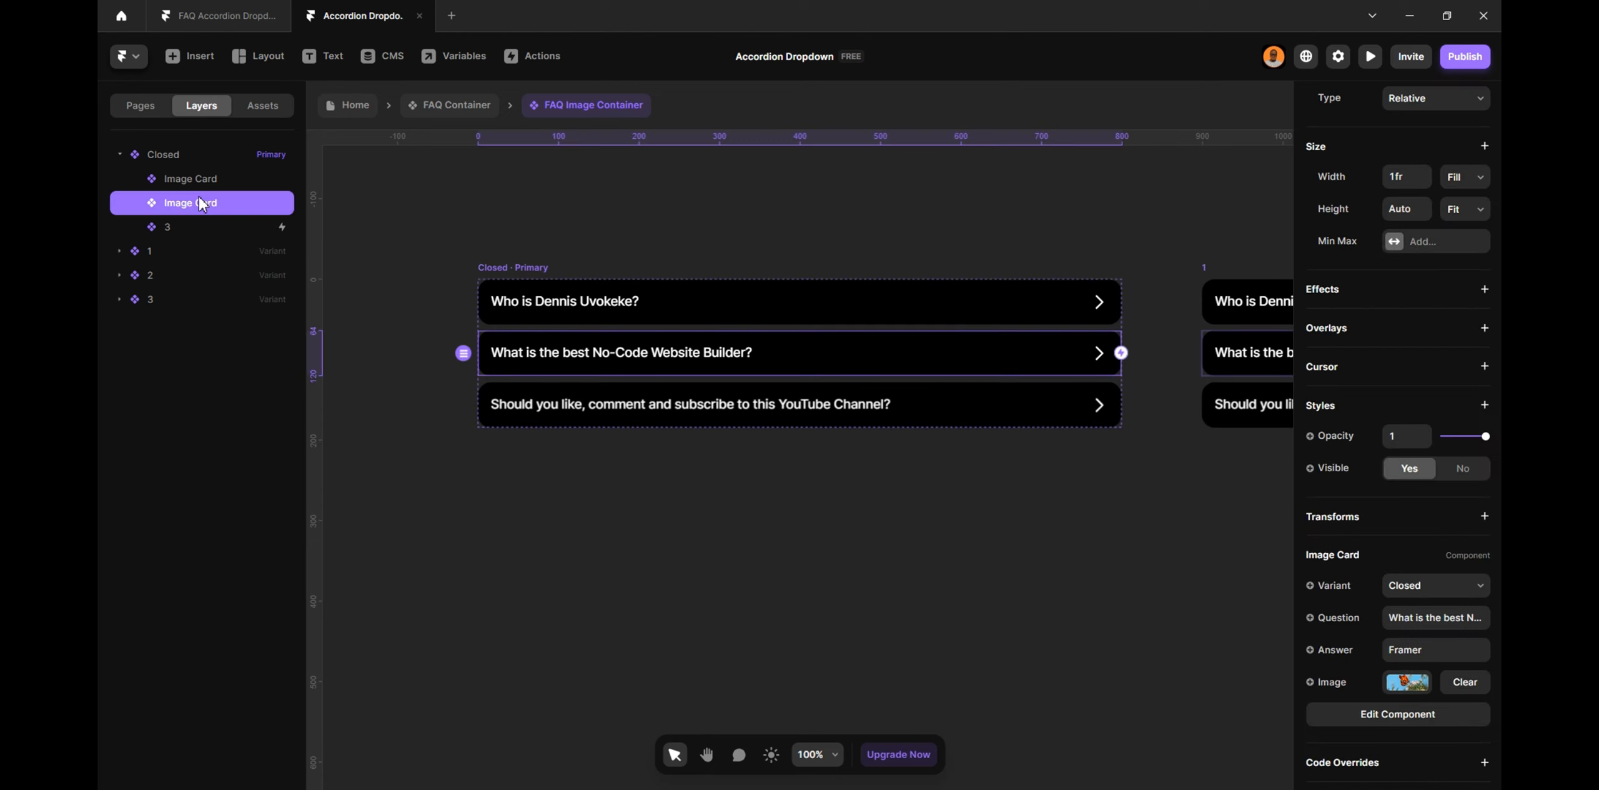
Duplicate the second Image Card and give the copy card 3's question, "Should you like, comment and subscribe to this YouTube Channel?"
key(ctrl+d)
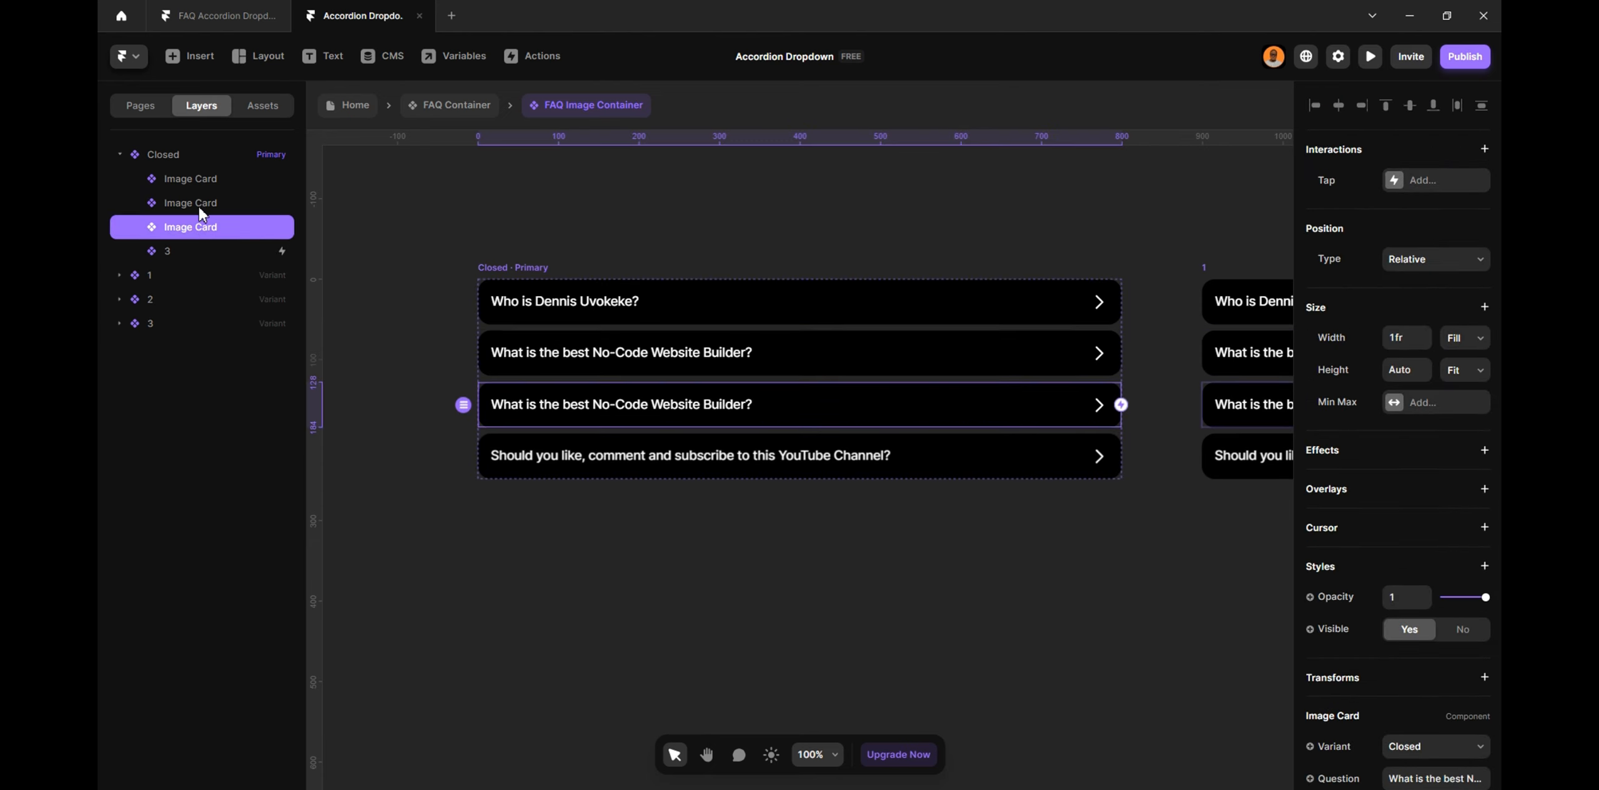
click(182, 250)
scroll(1422, 581, down, 2)
click(1426, 609)
key(ctrl+c)
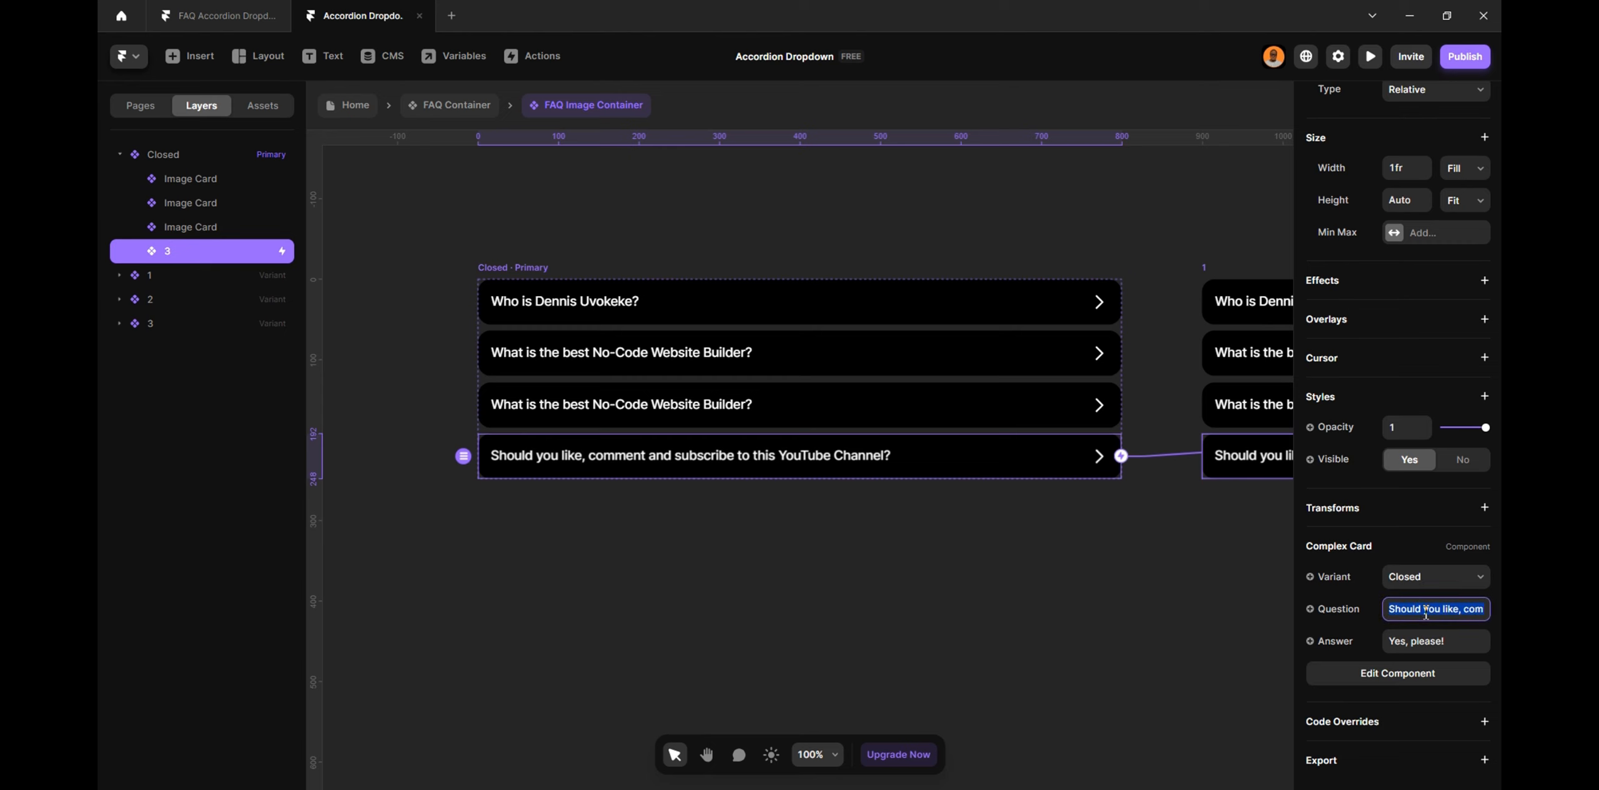
click(175, 203)
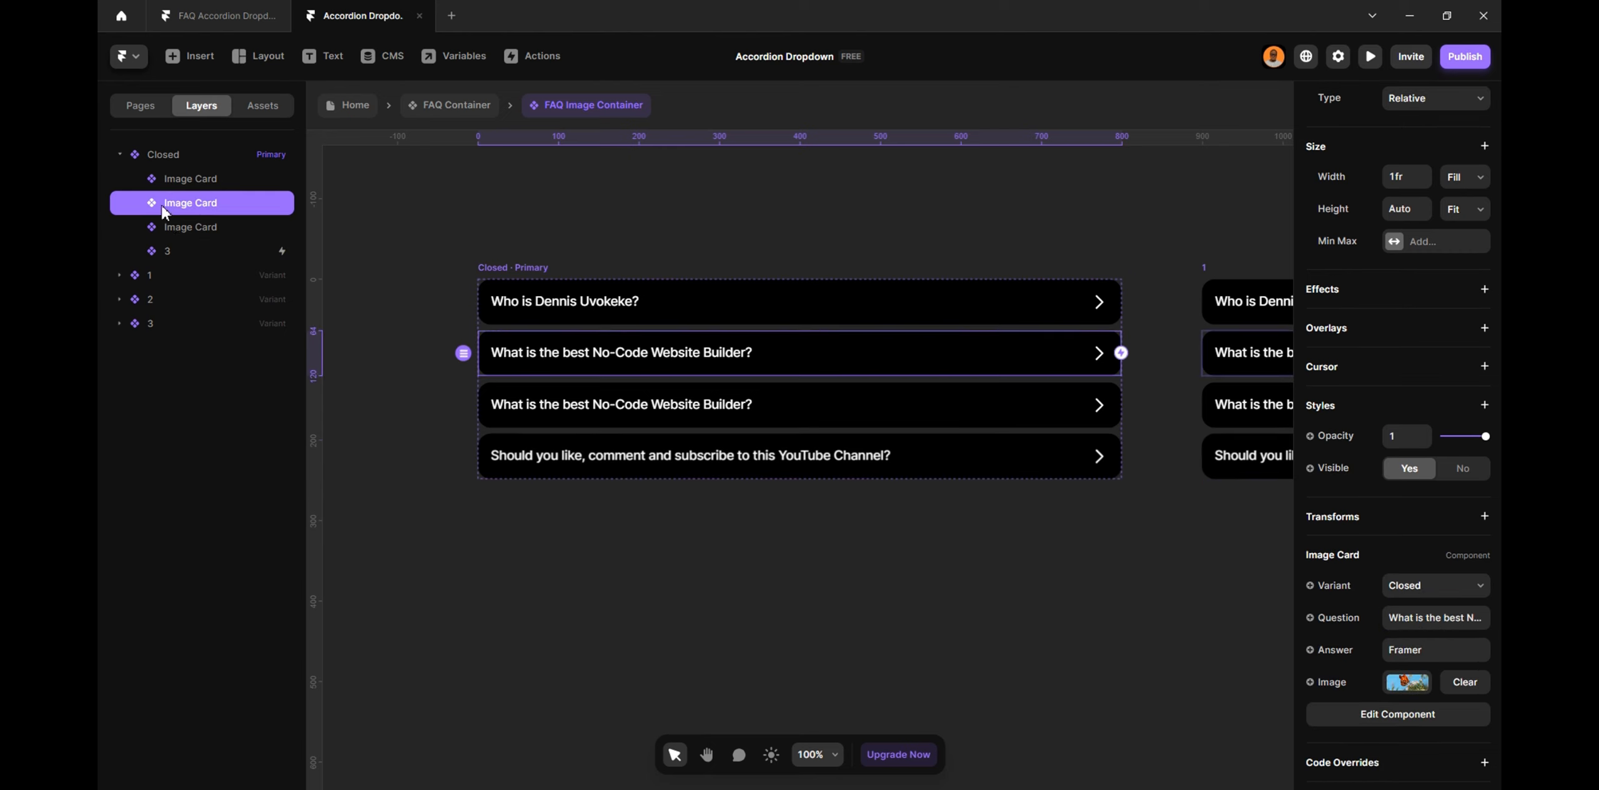
click(175, 226)
scroll(615, 337, down, 3)
scroll(1352, 581, down, 3)
click(1426, 574)
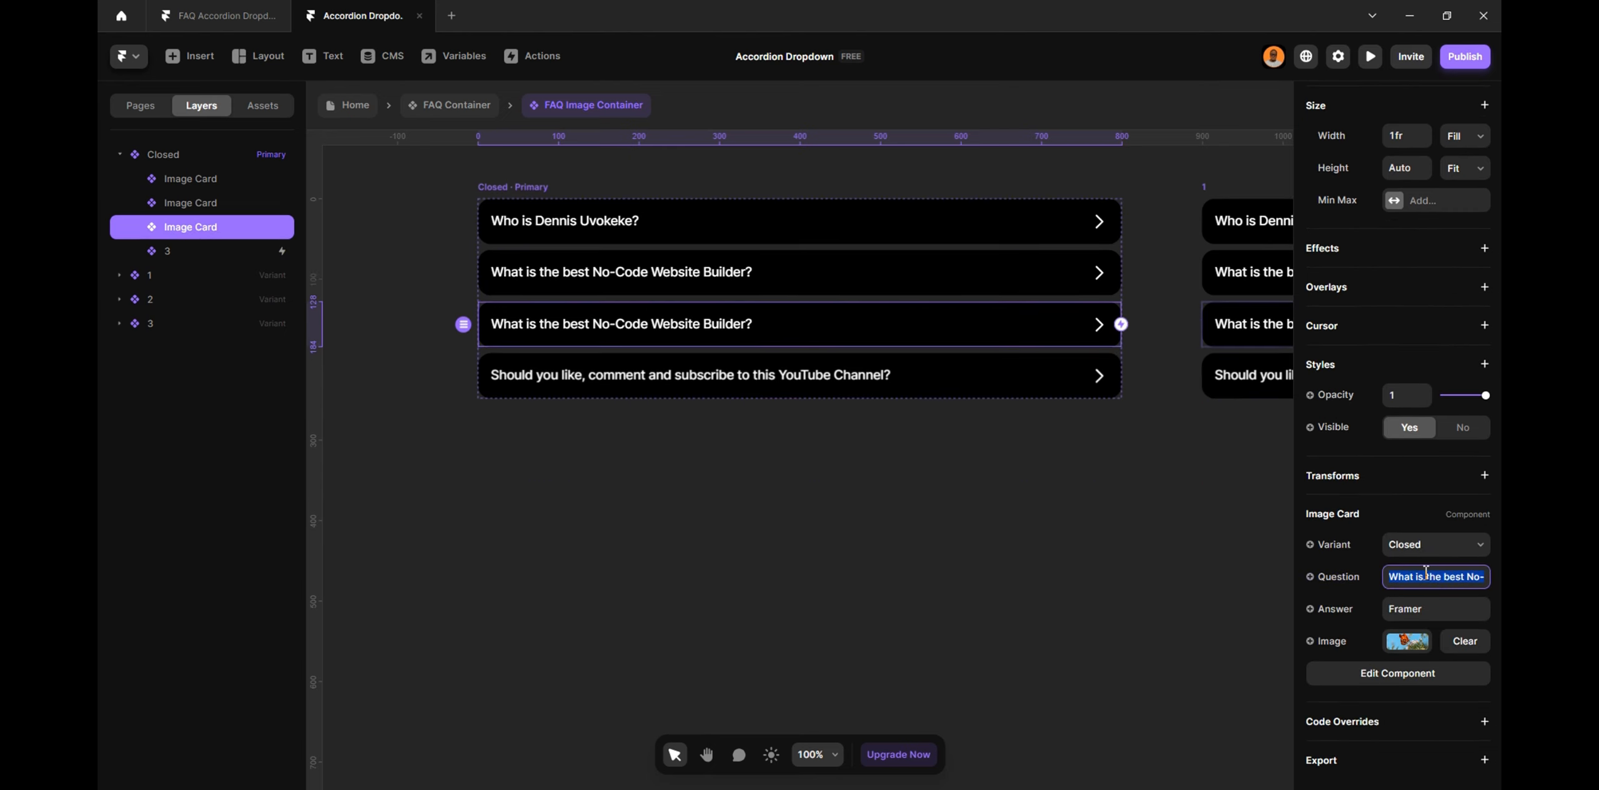
key(ctrl+v)
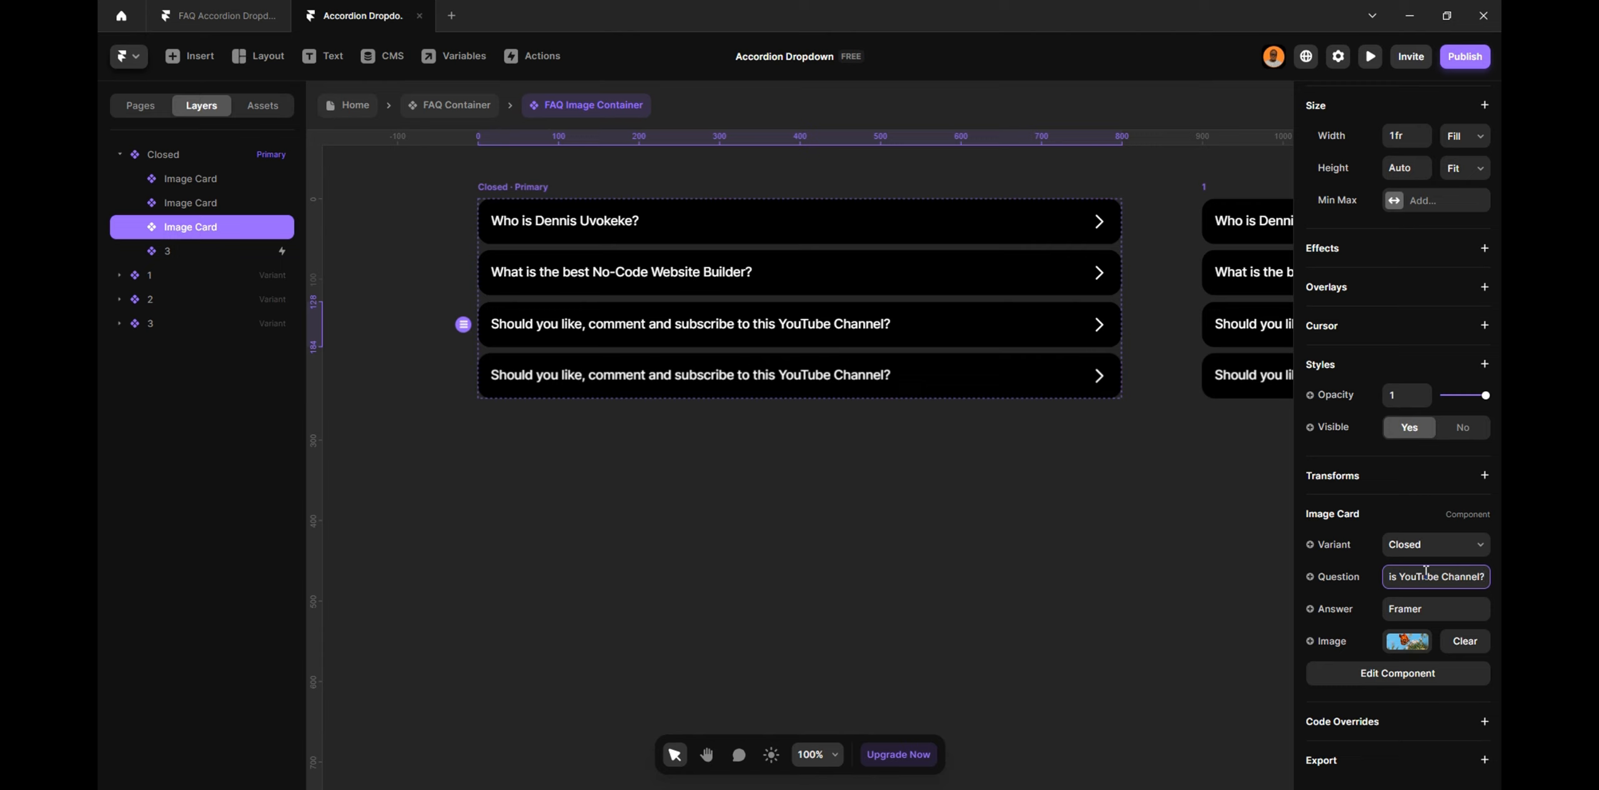
Copy Complex Card 3's answer, "Yes, please!", into the third Image Card's answer
click(219, 251)
click(1435, 642)
key(ctrl+c)
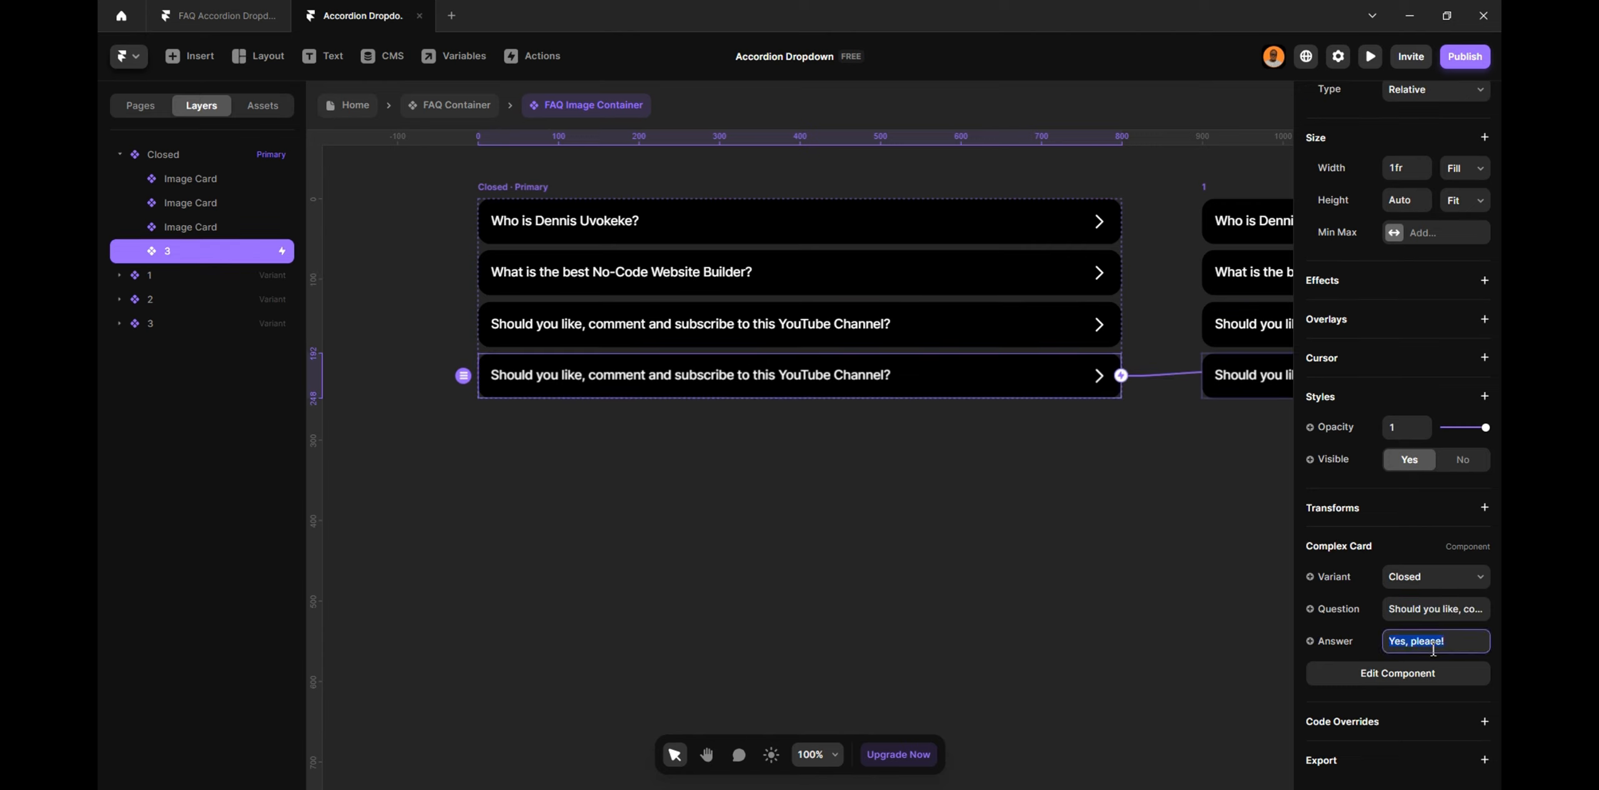
click(175, 228)
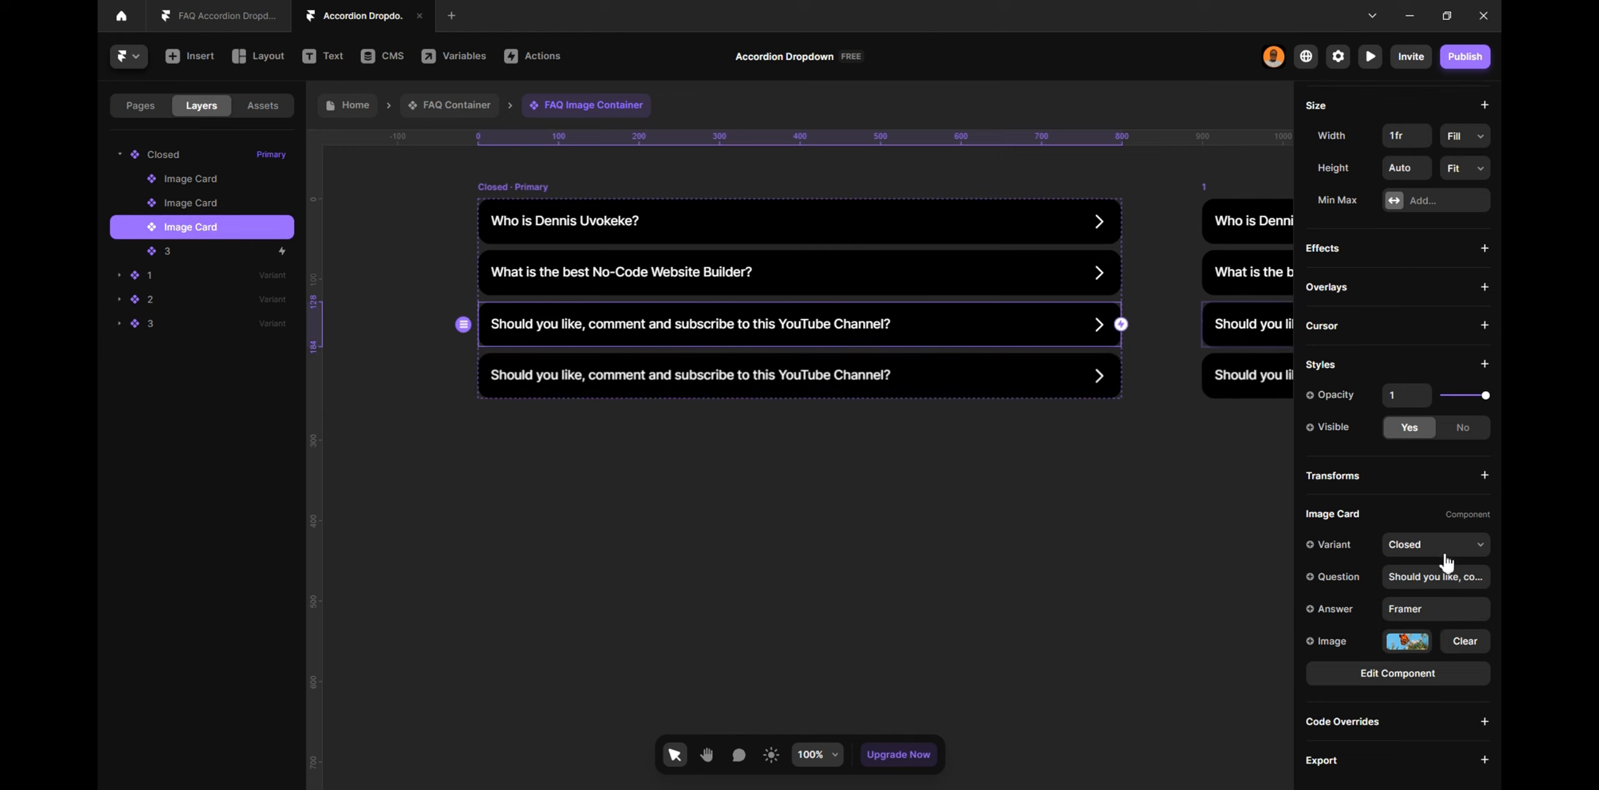
click(1440, 610)
key(ctrl+v)
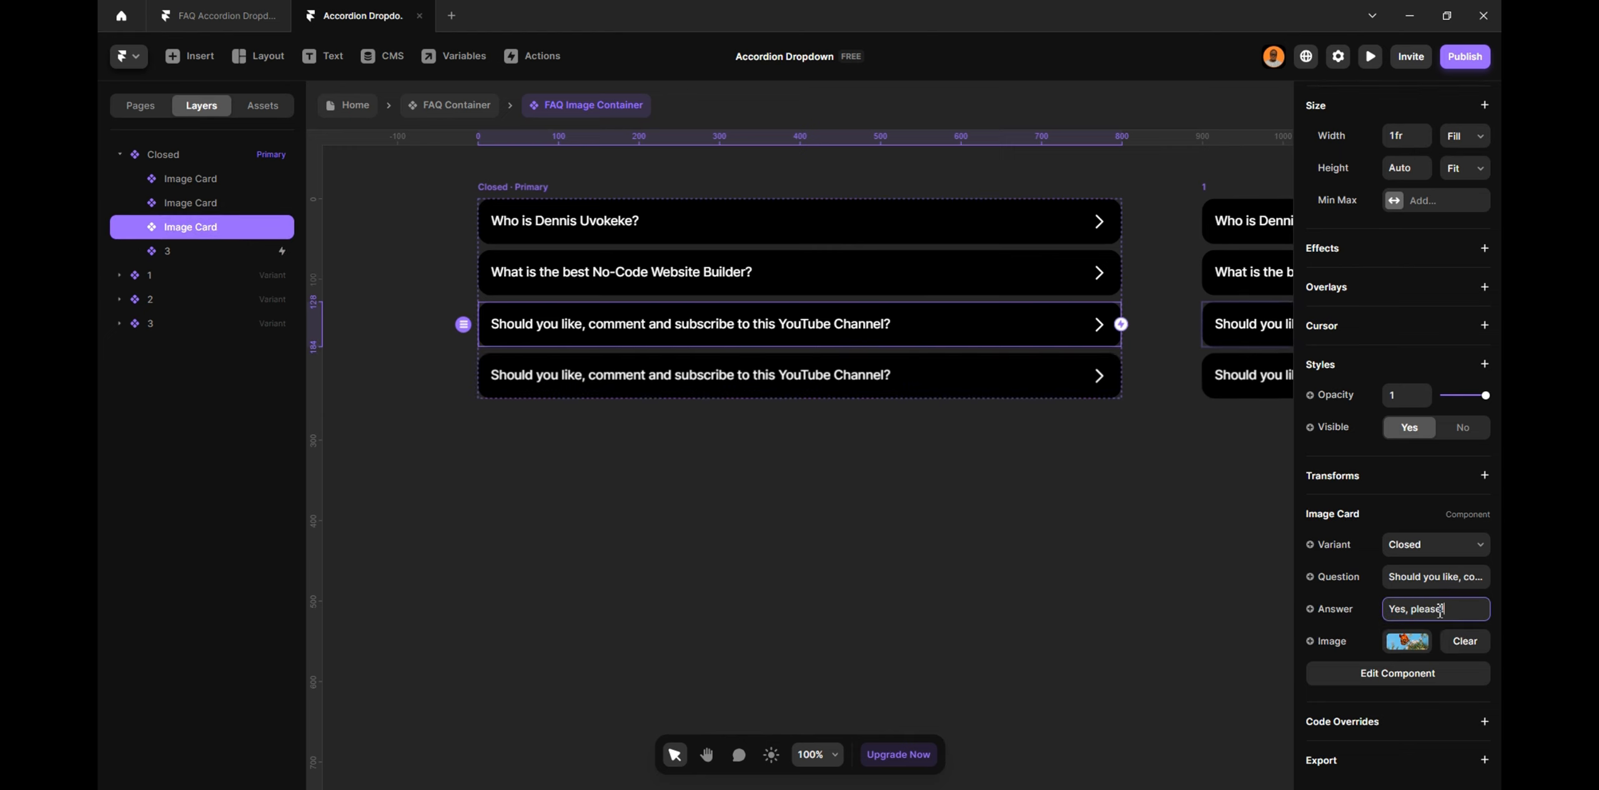
Set the third Image Card's image to the Unsplash photo of green ferns and delete Complex Card 3 from the Closed variant
click(1408, 642)
click(1181, 569)
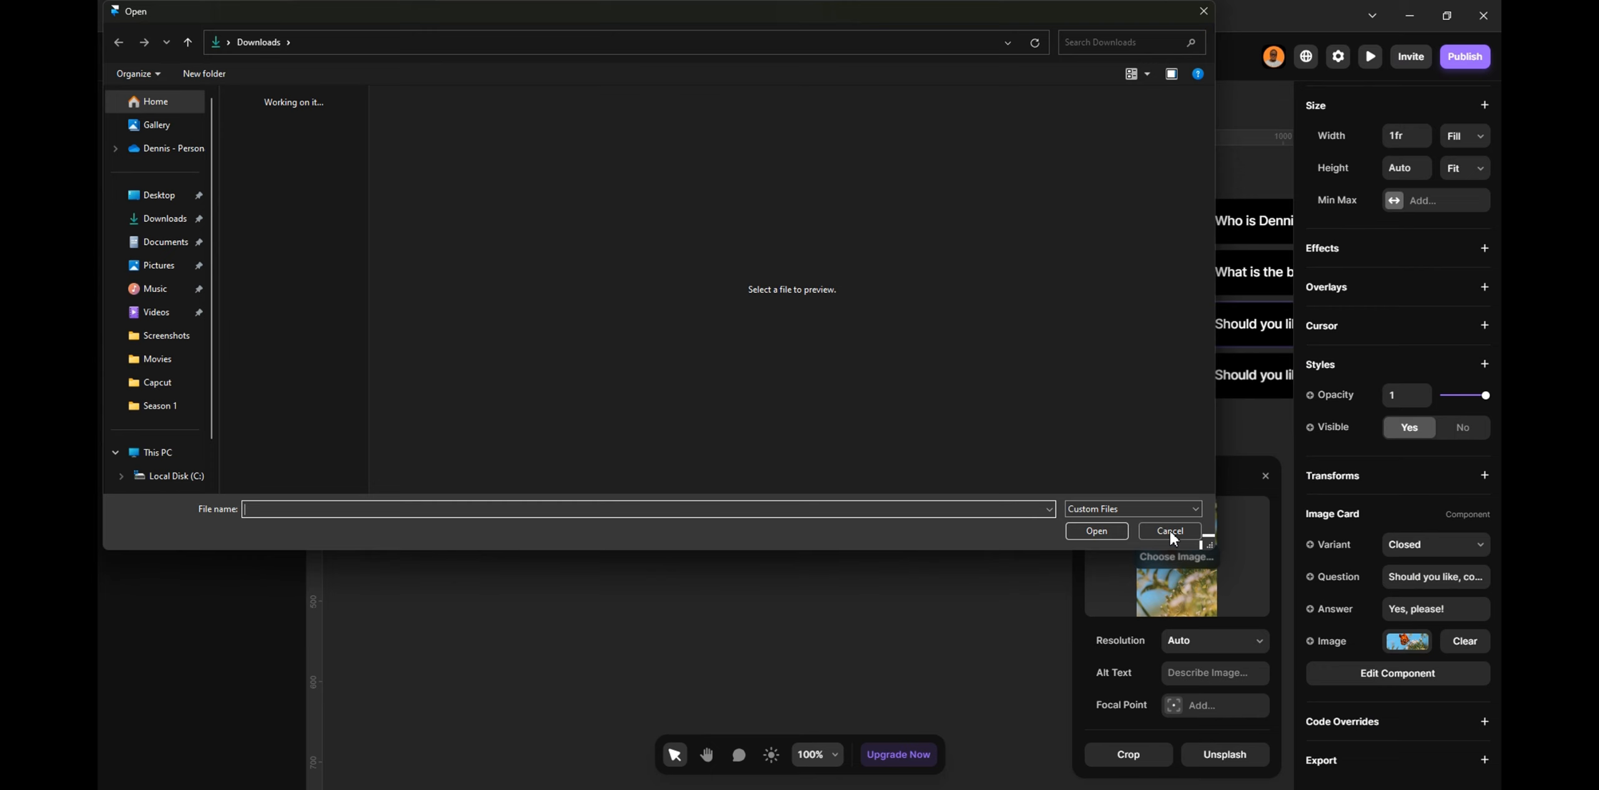
click(1169, 530)
click(1224, 754)
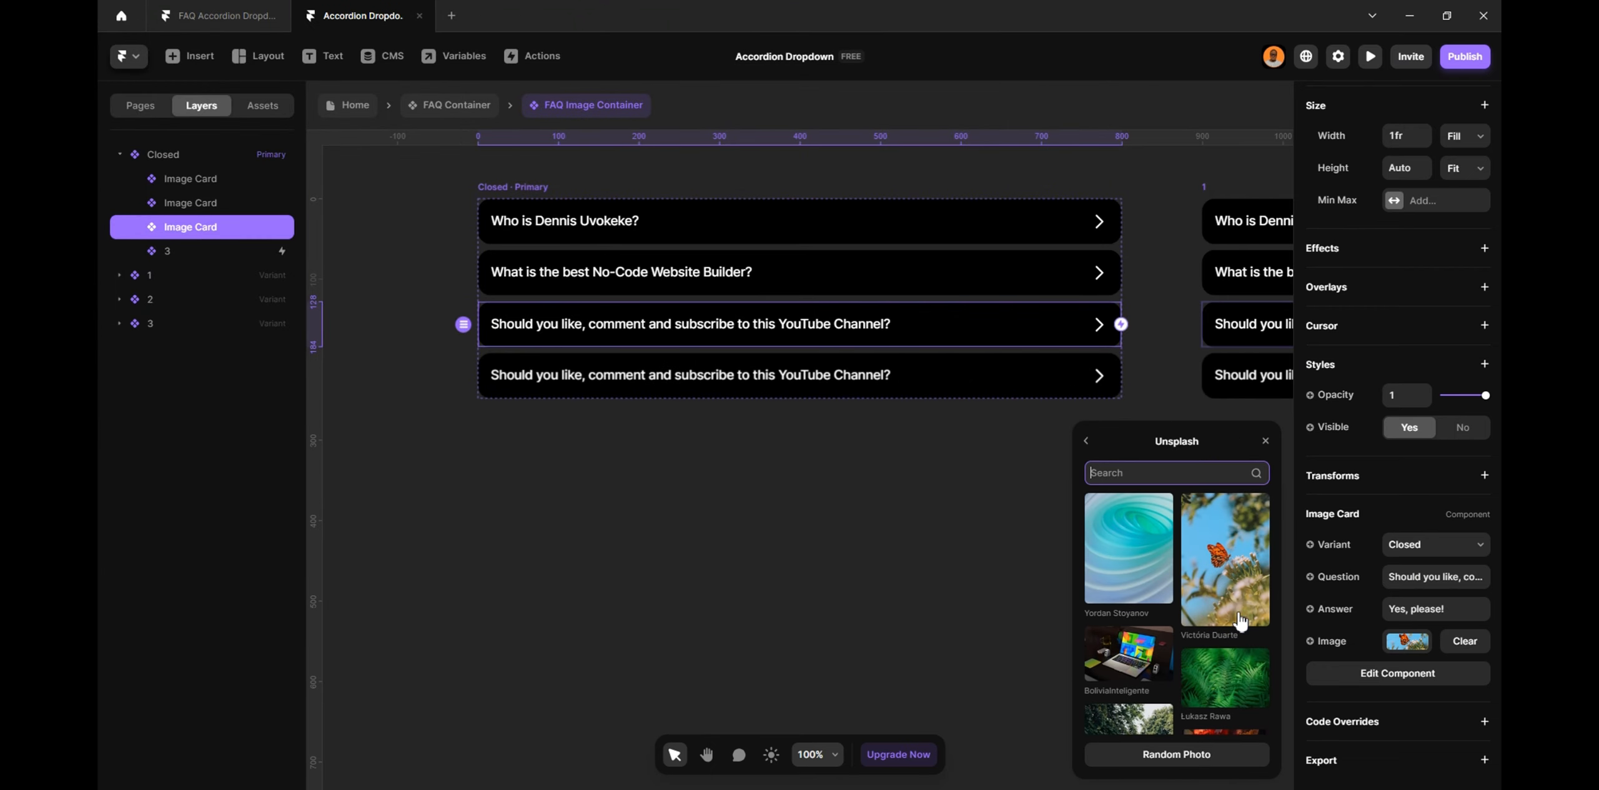
click(1244, 695)
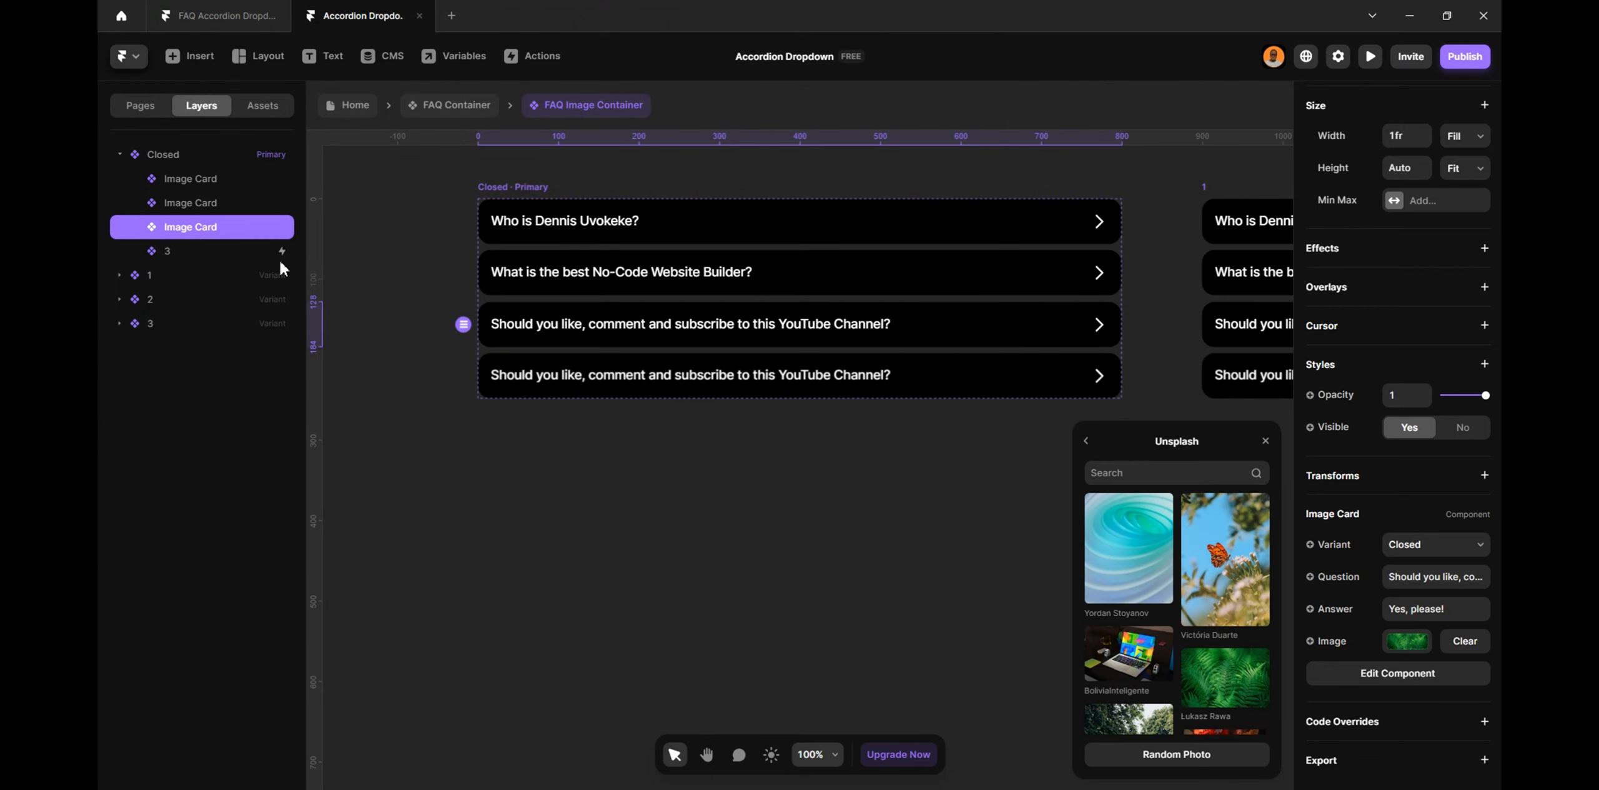
click(166, 261)
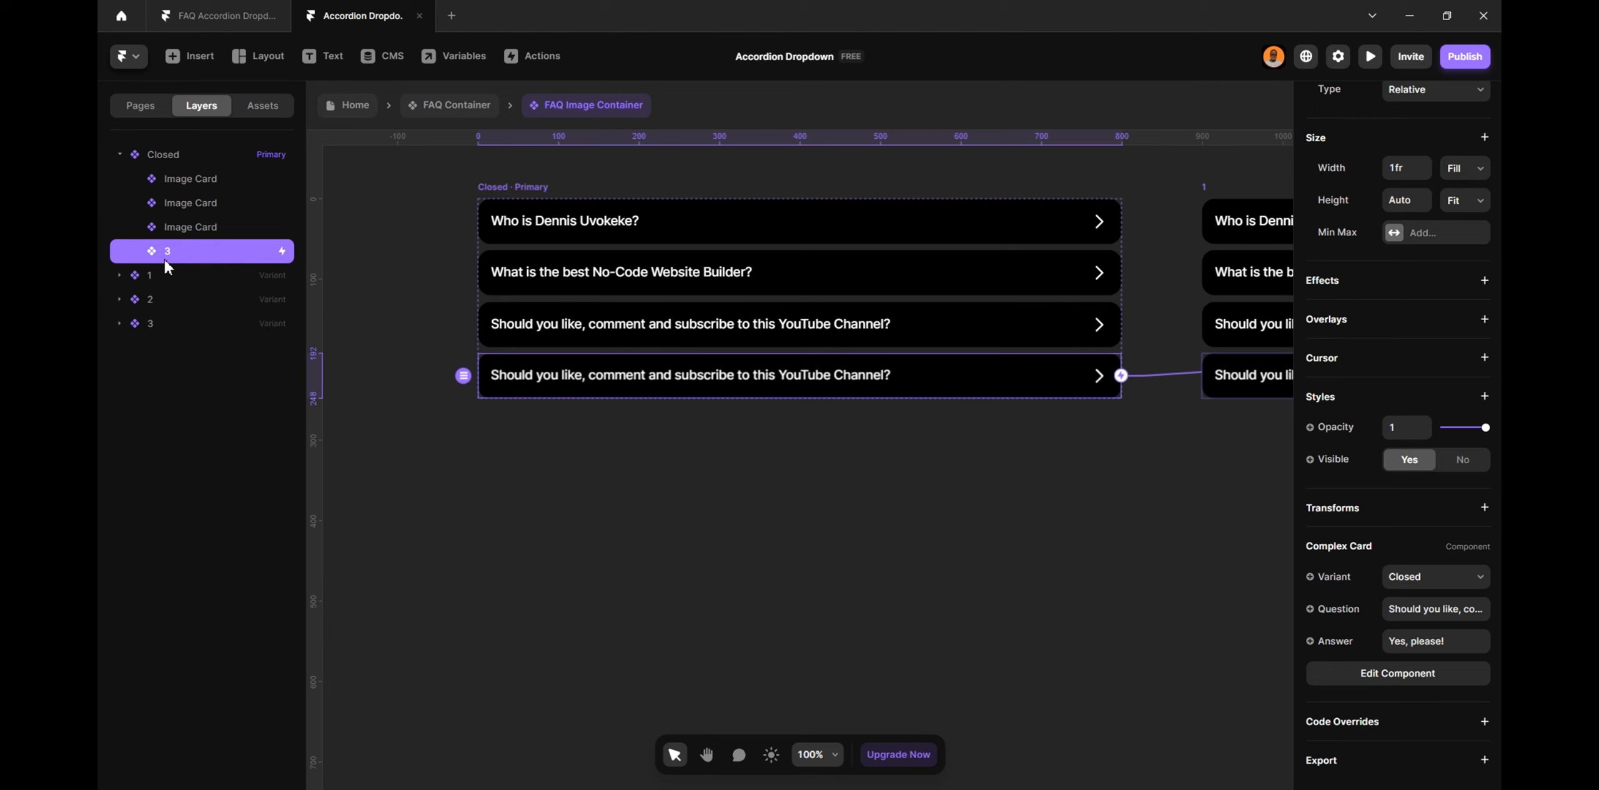
key(Delete)
Rename the three Image Cards in the Closed variant as 1, 2 and 3, in order
click(185, 181)
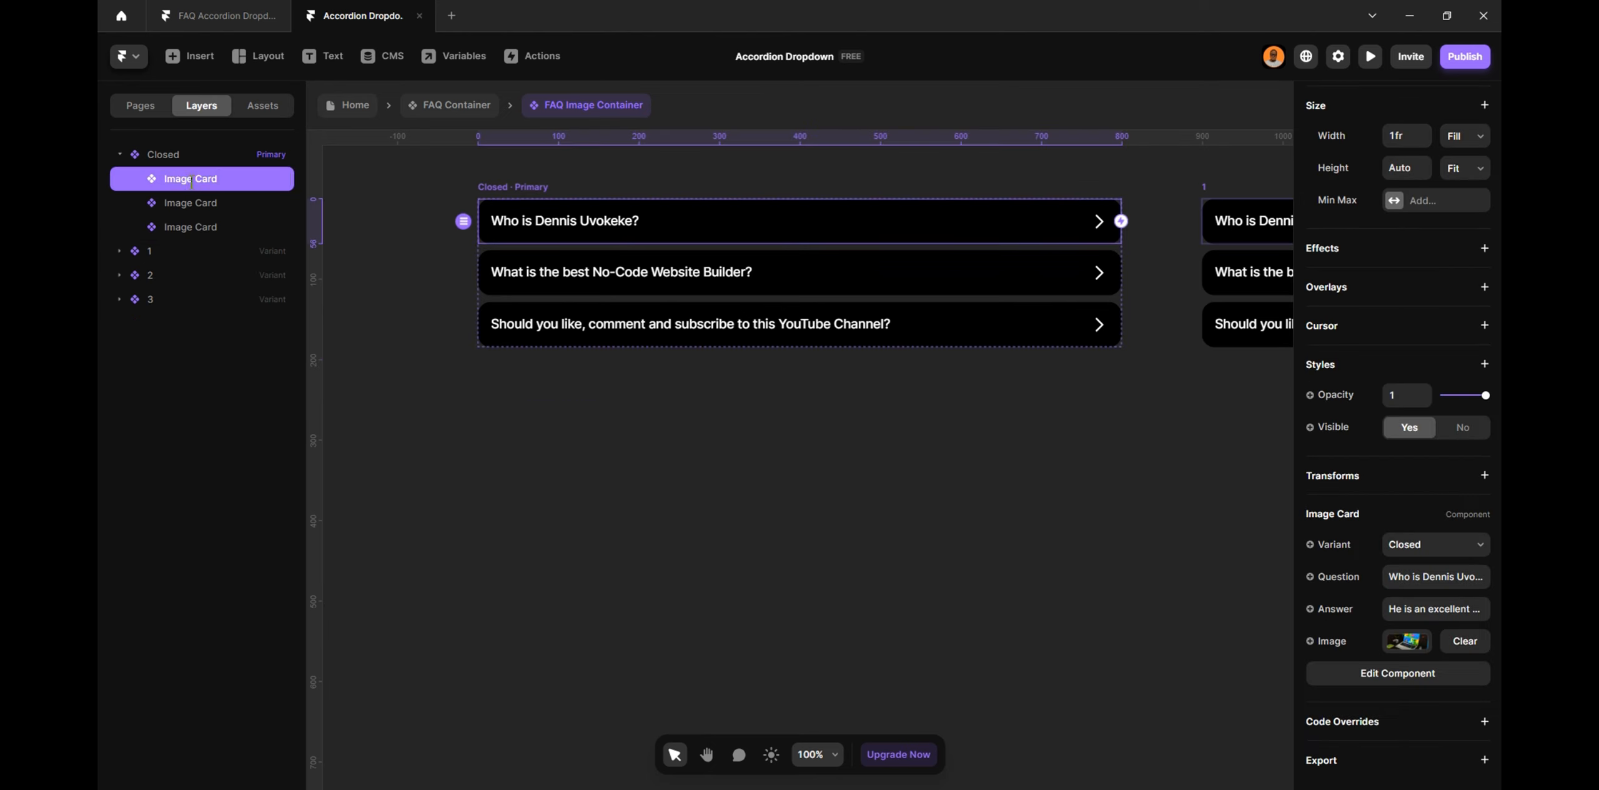
double_click(188, 179)
text(1)
key(Return)
click(190, 203)
double_click(190, 203)
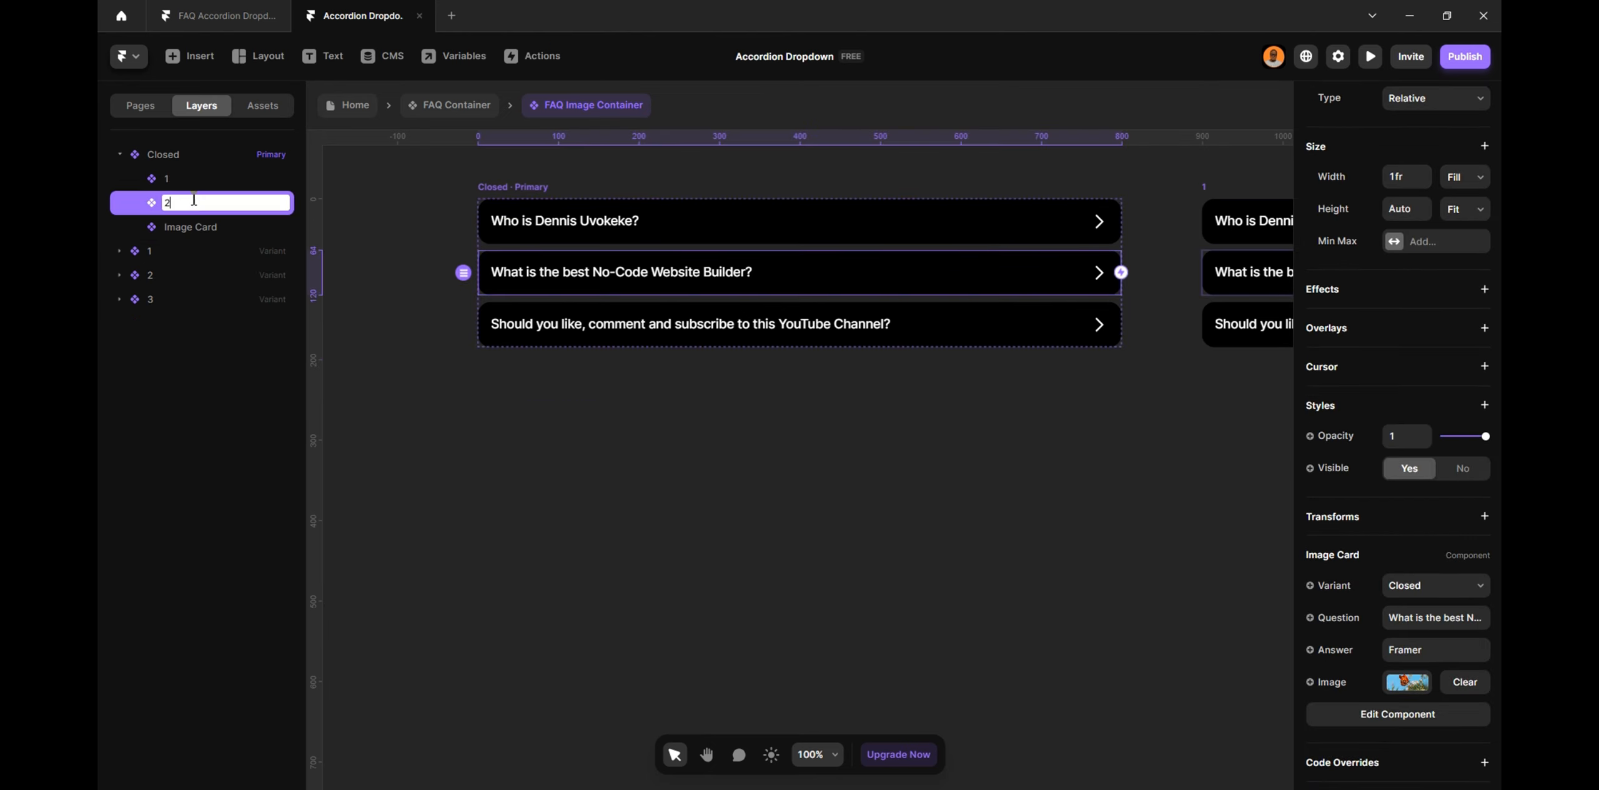
text(2)
key(Return)
click(192, 227)
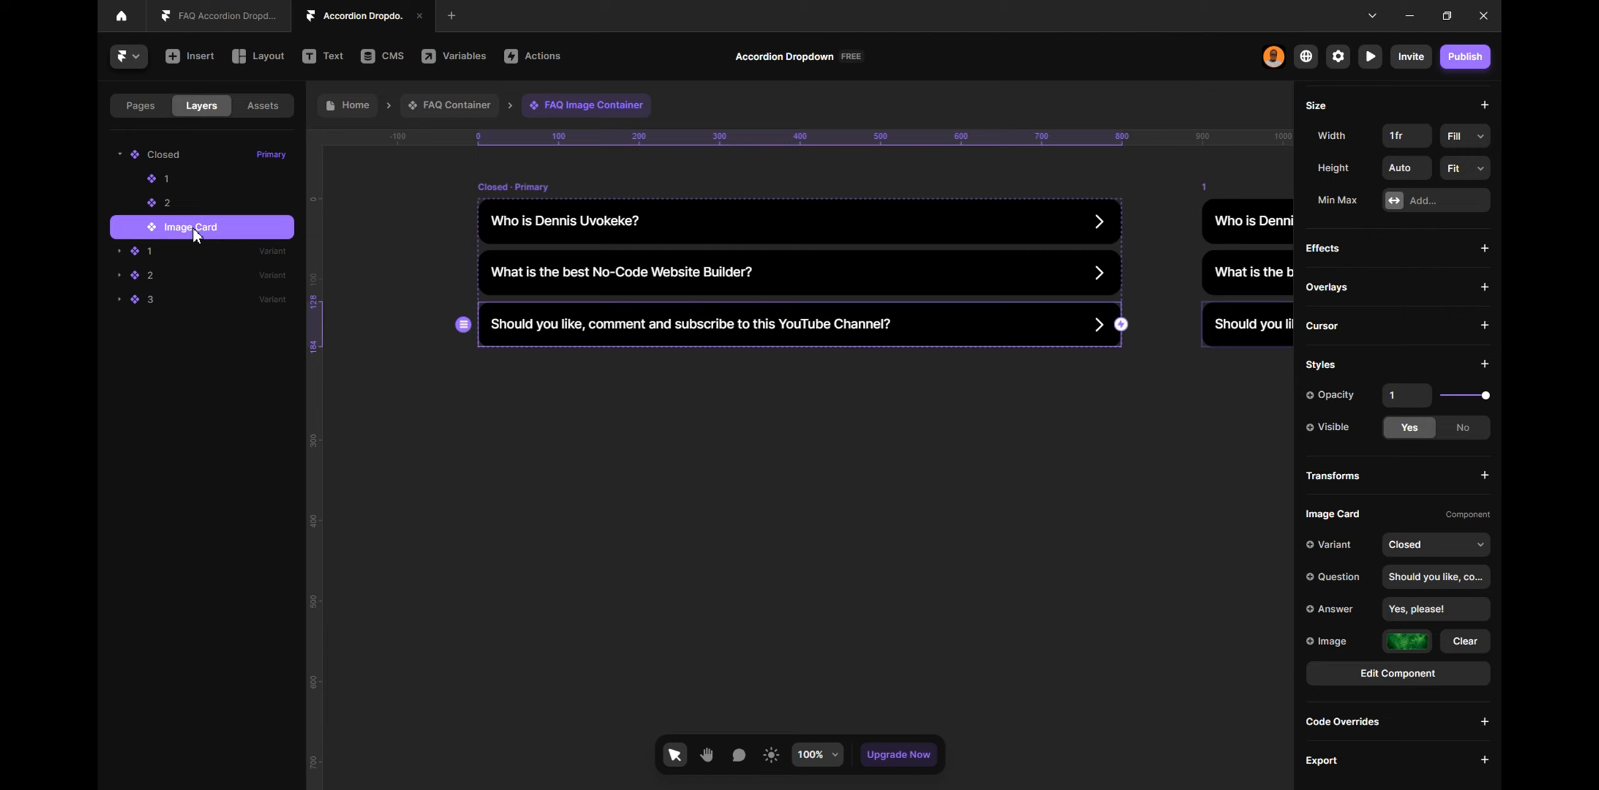
double_click(193, 227)
text(3)
key(Return)
Add a Tap interaction from card 1 in the Closed variant to variant 1
click(599, 440)
scroll(642, 437, down, 5)
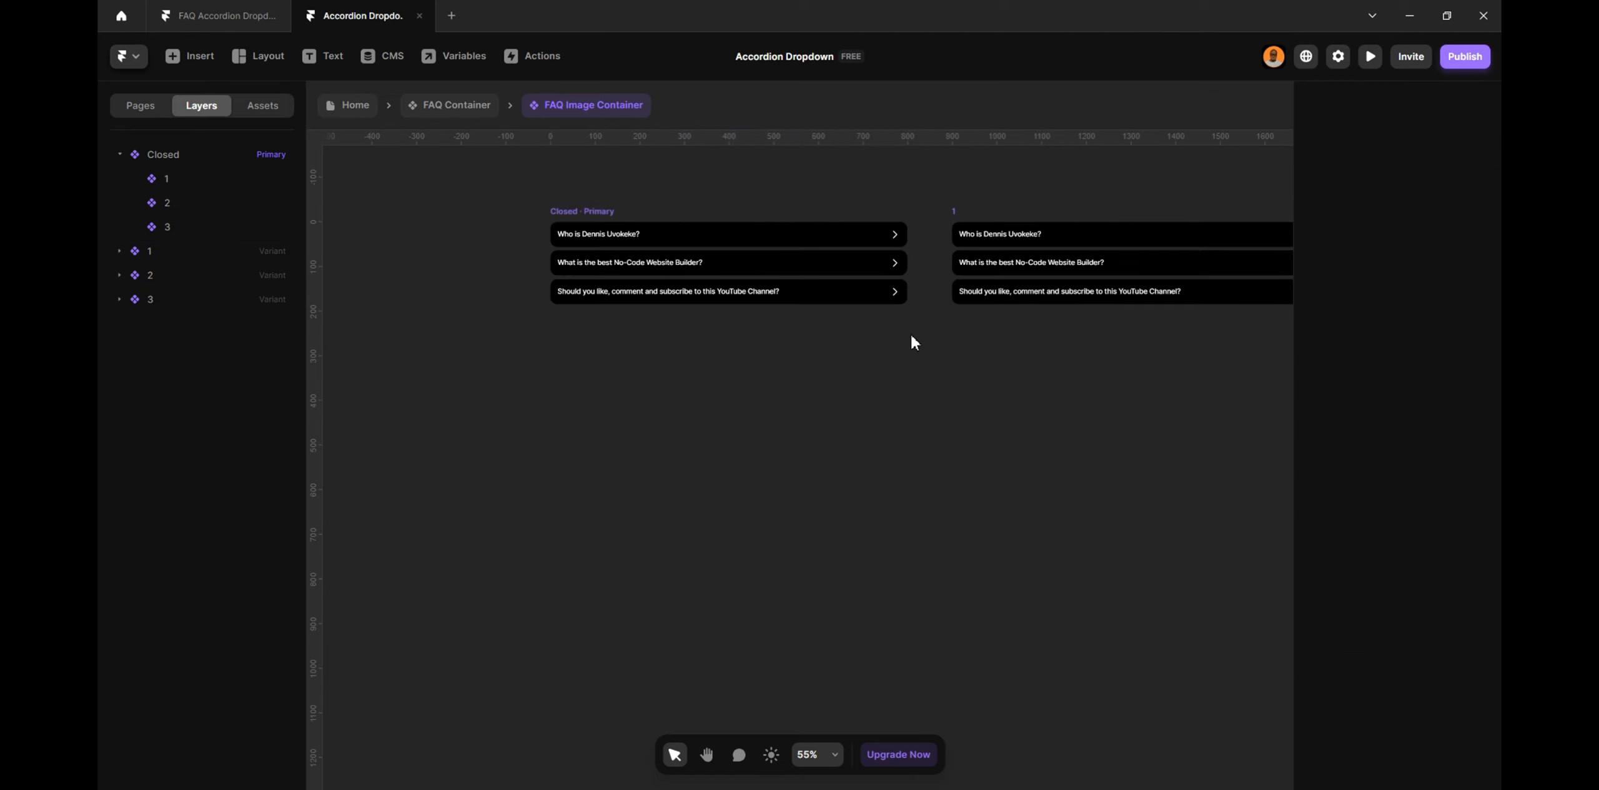
scroll(912, 339, up, 4)
click(799, 481)
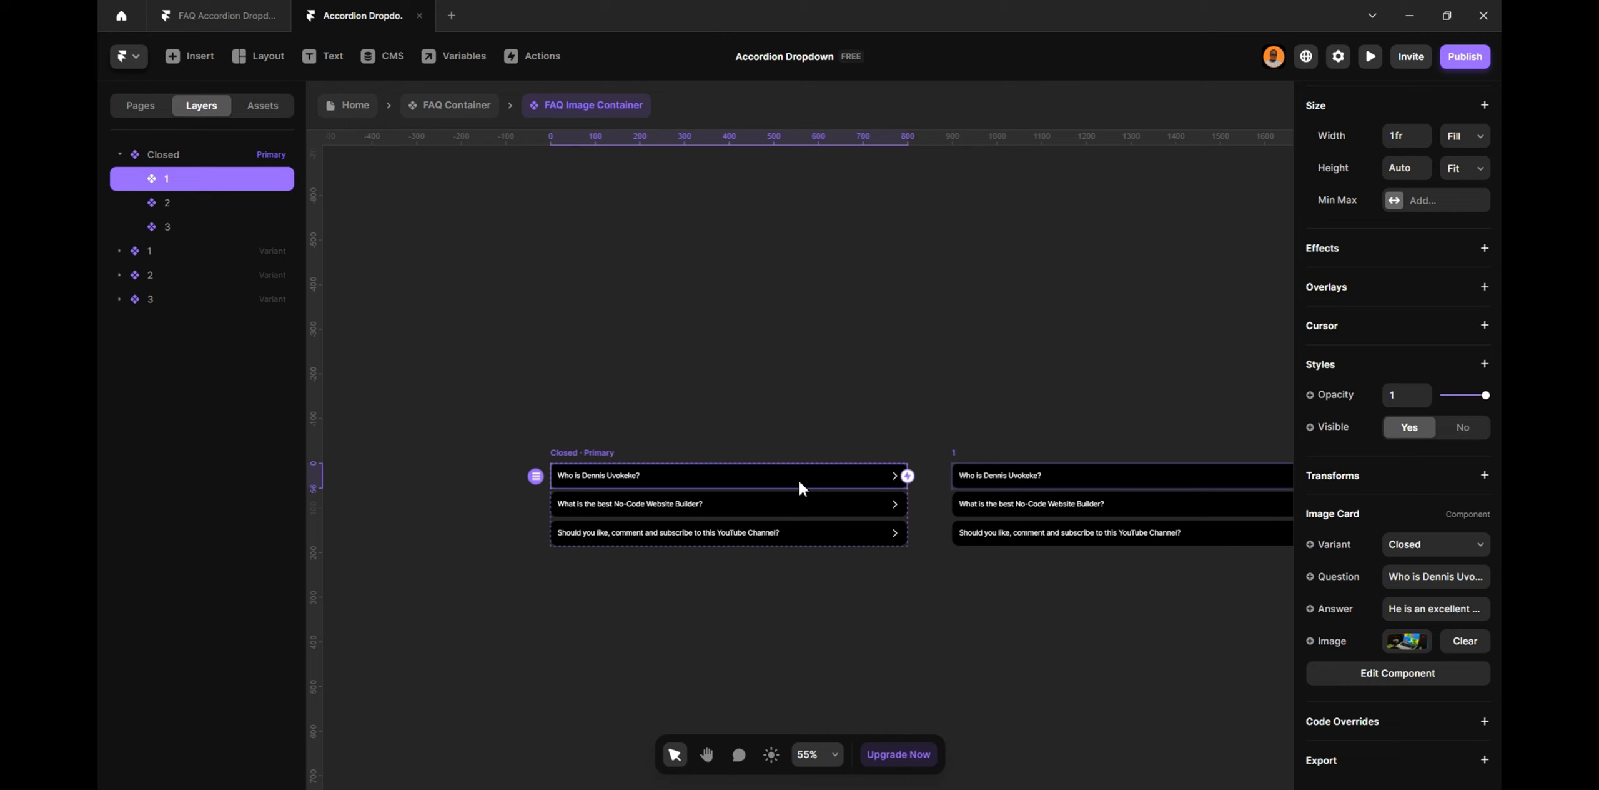
scroll(1408, 384, up, 3)
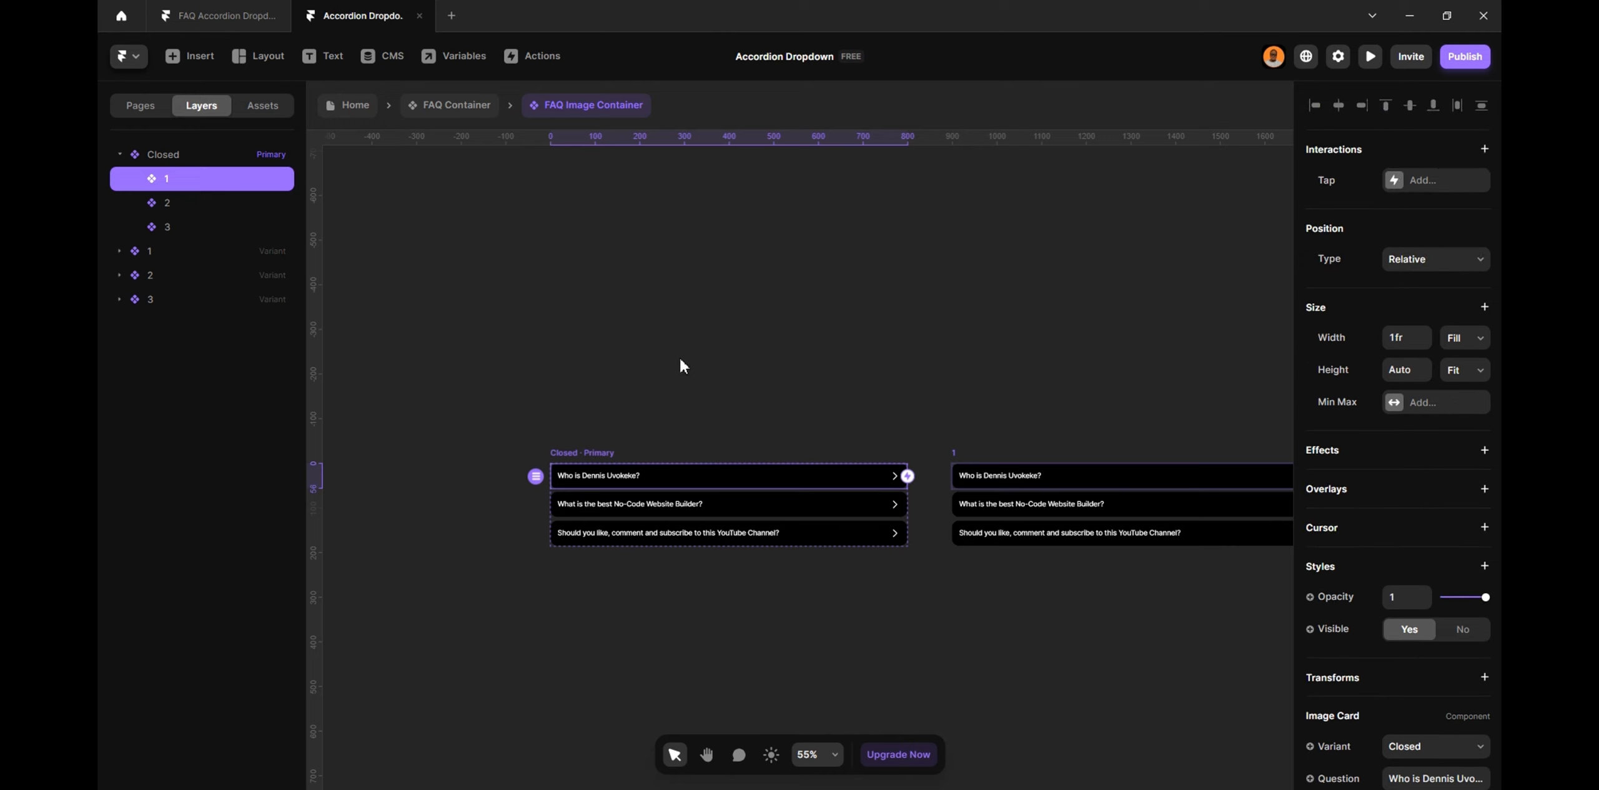
key(a)
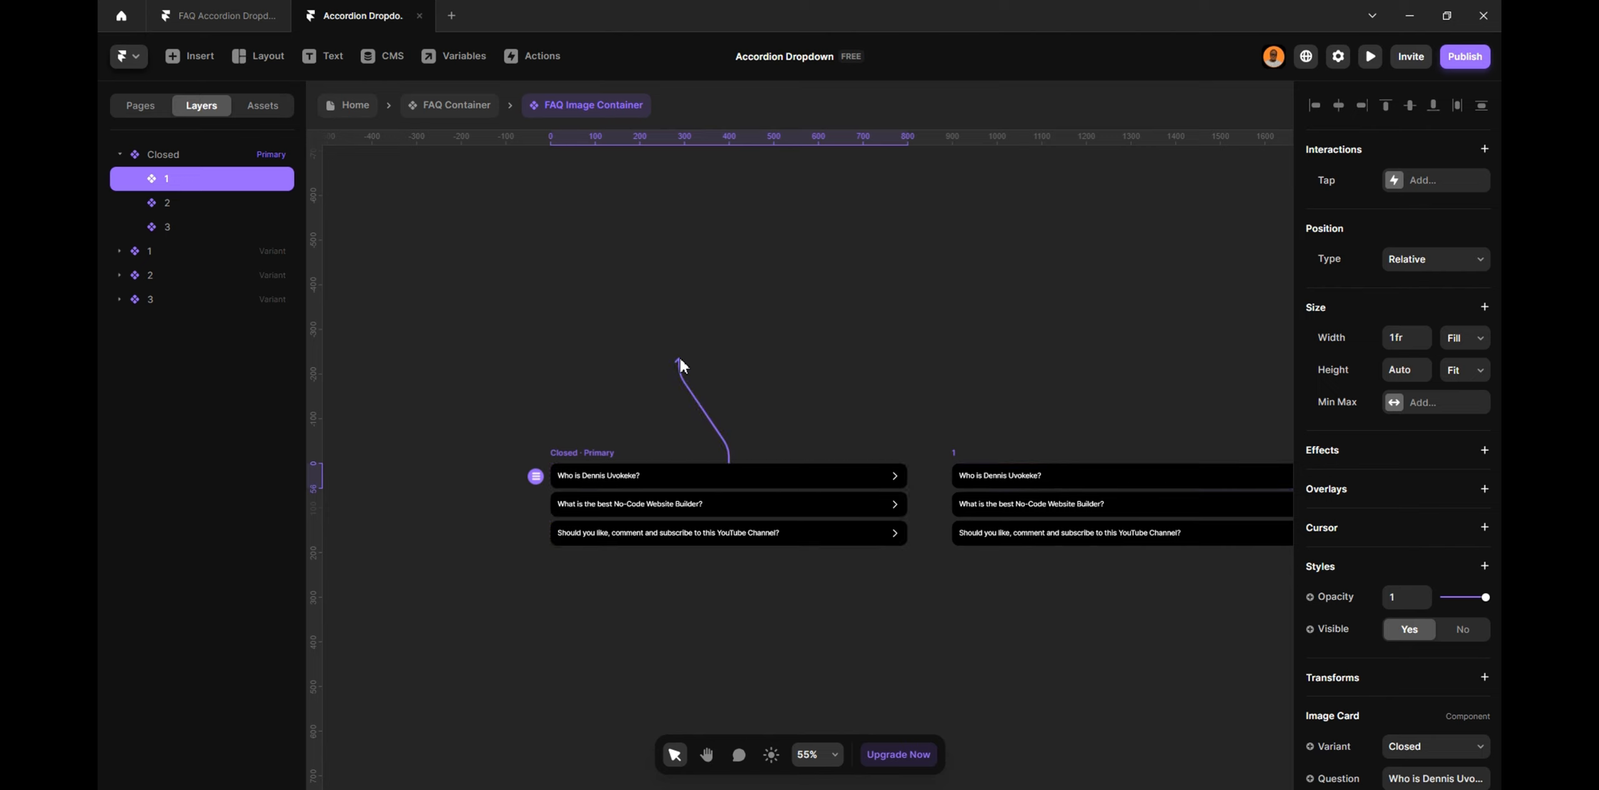
drag(870, 427, 1010, 499)
Add a Tap interaction to card 2 in the Closed variant with variant 2 as its target
click(835, 508)
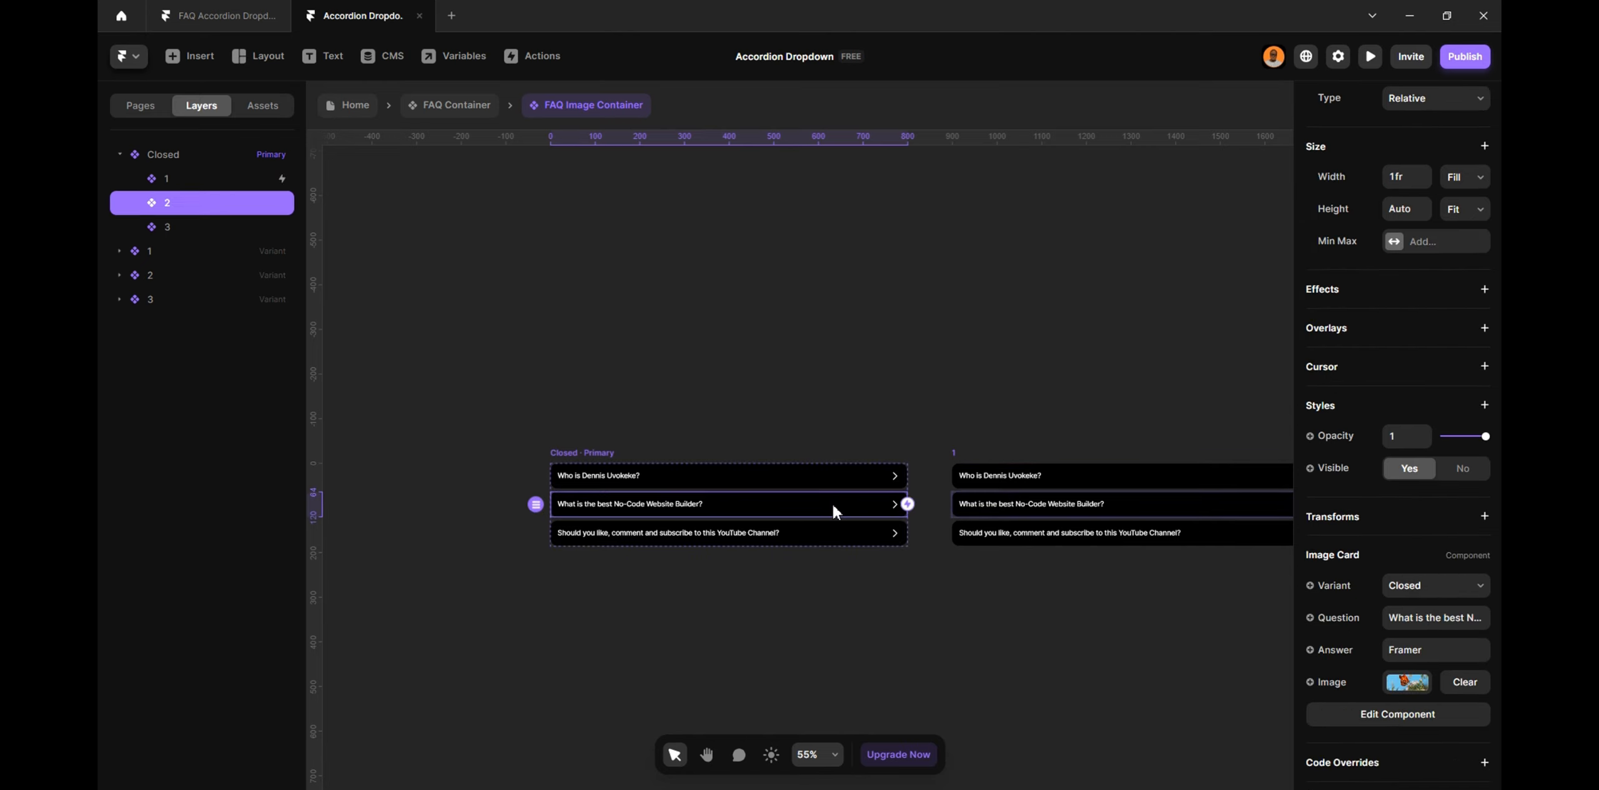
key(a)
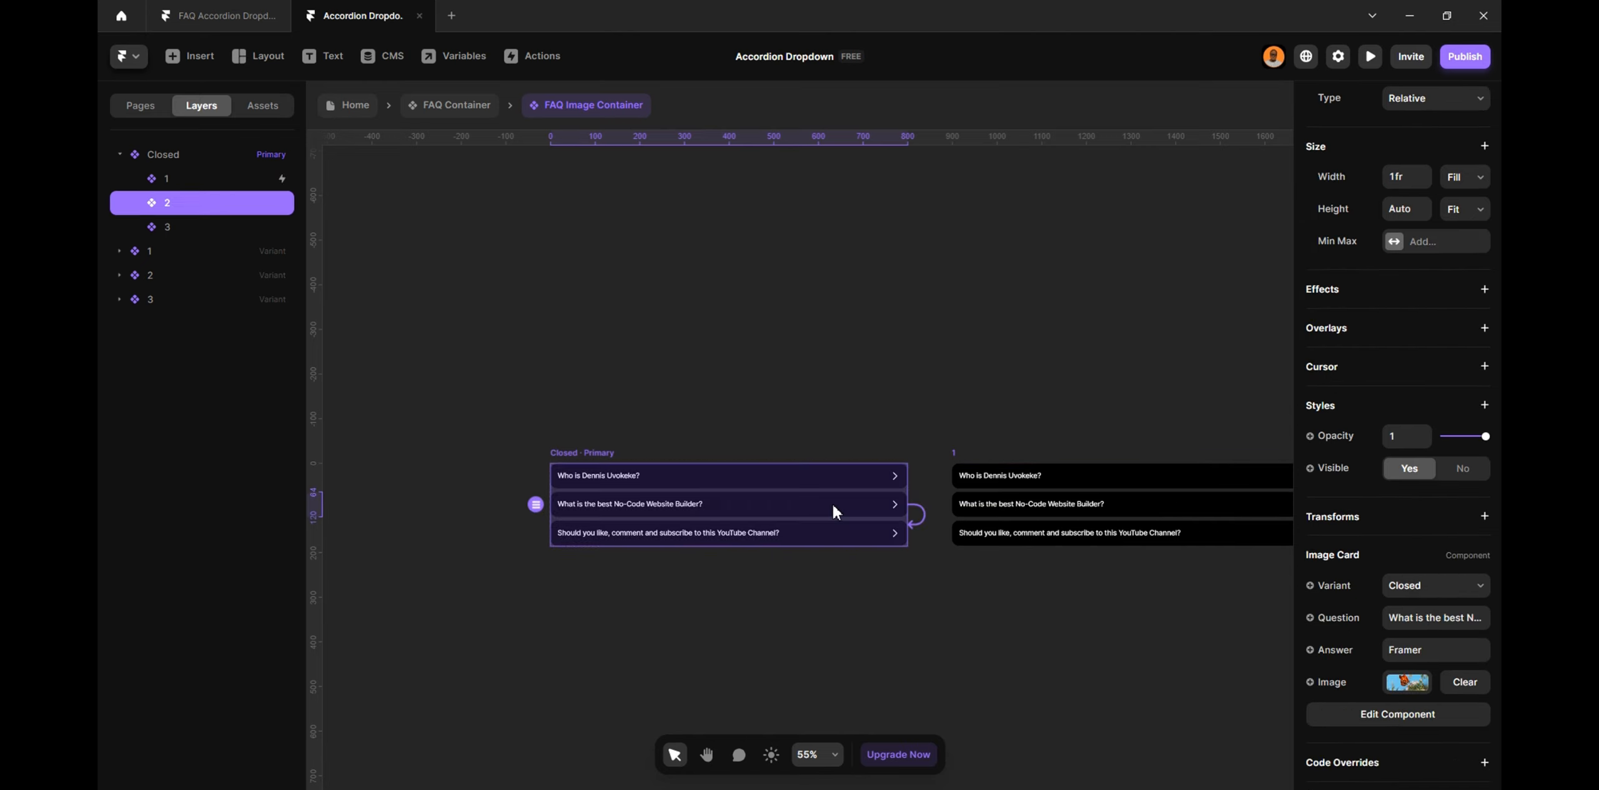
click(985, 502)
click(1406, 180)
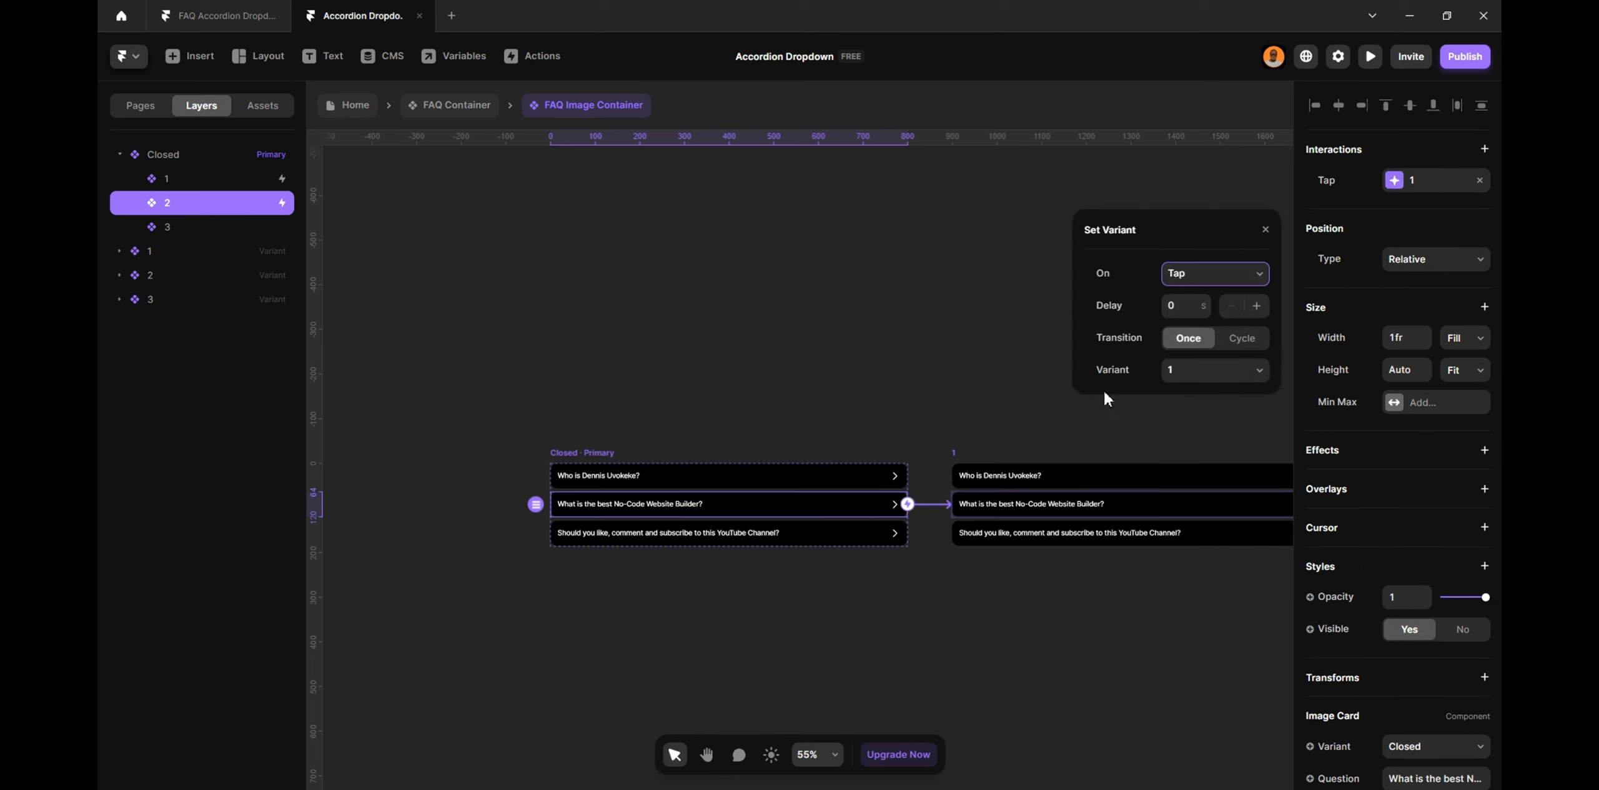
click(1215, 369)
click(1187, 415)
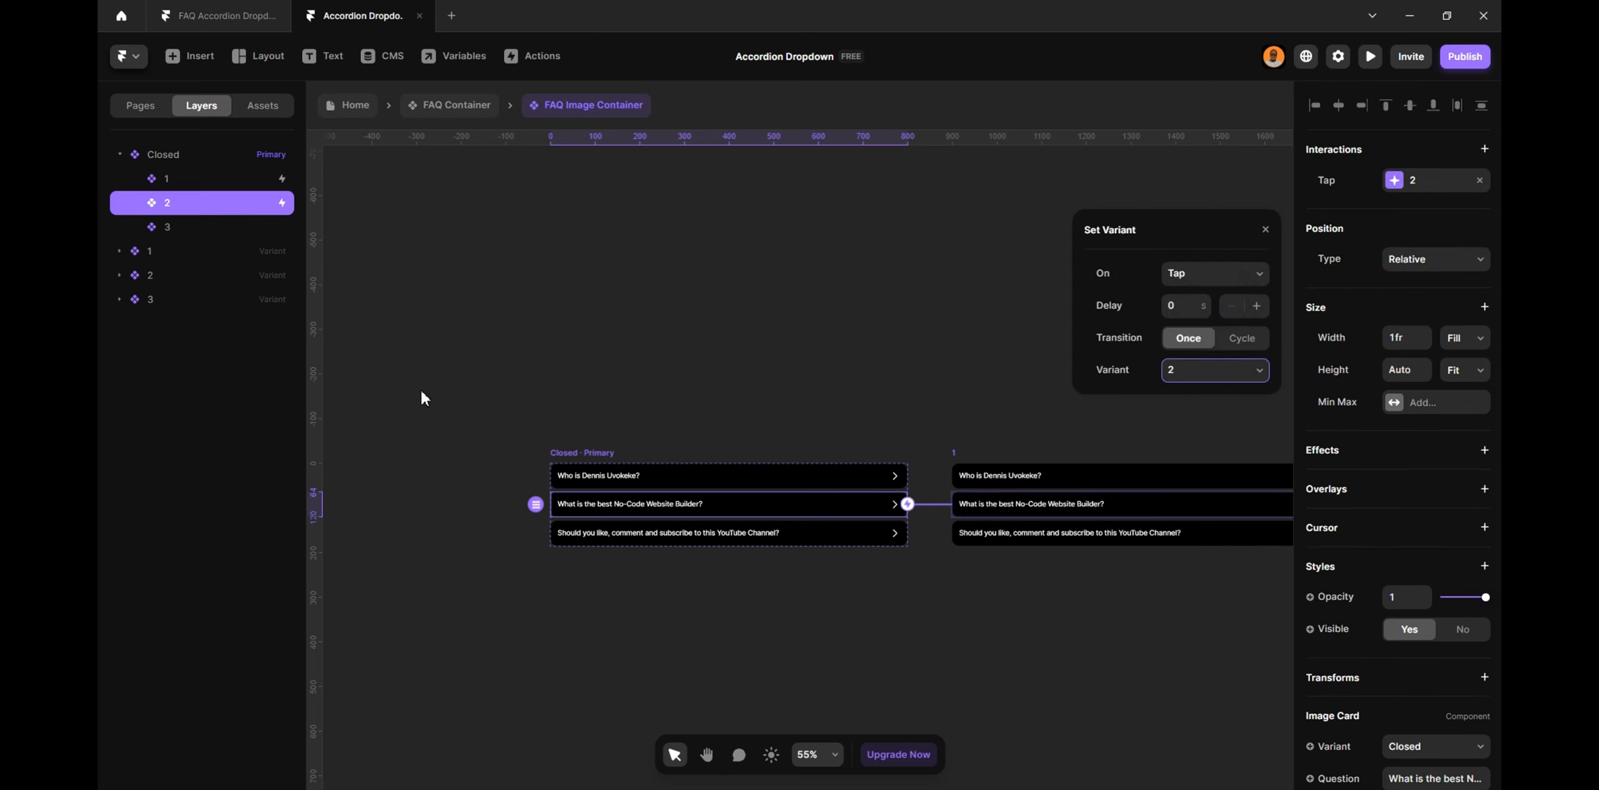
Add a Tap interaction to card 3 in the Closed variant with variant 3 as its target
click(700, 540)
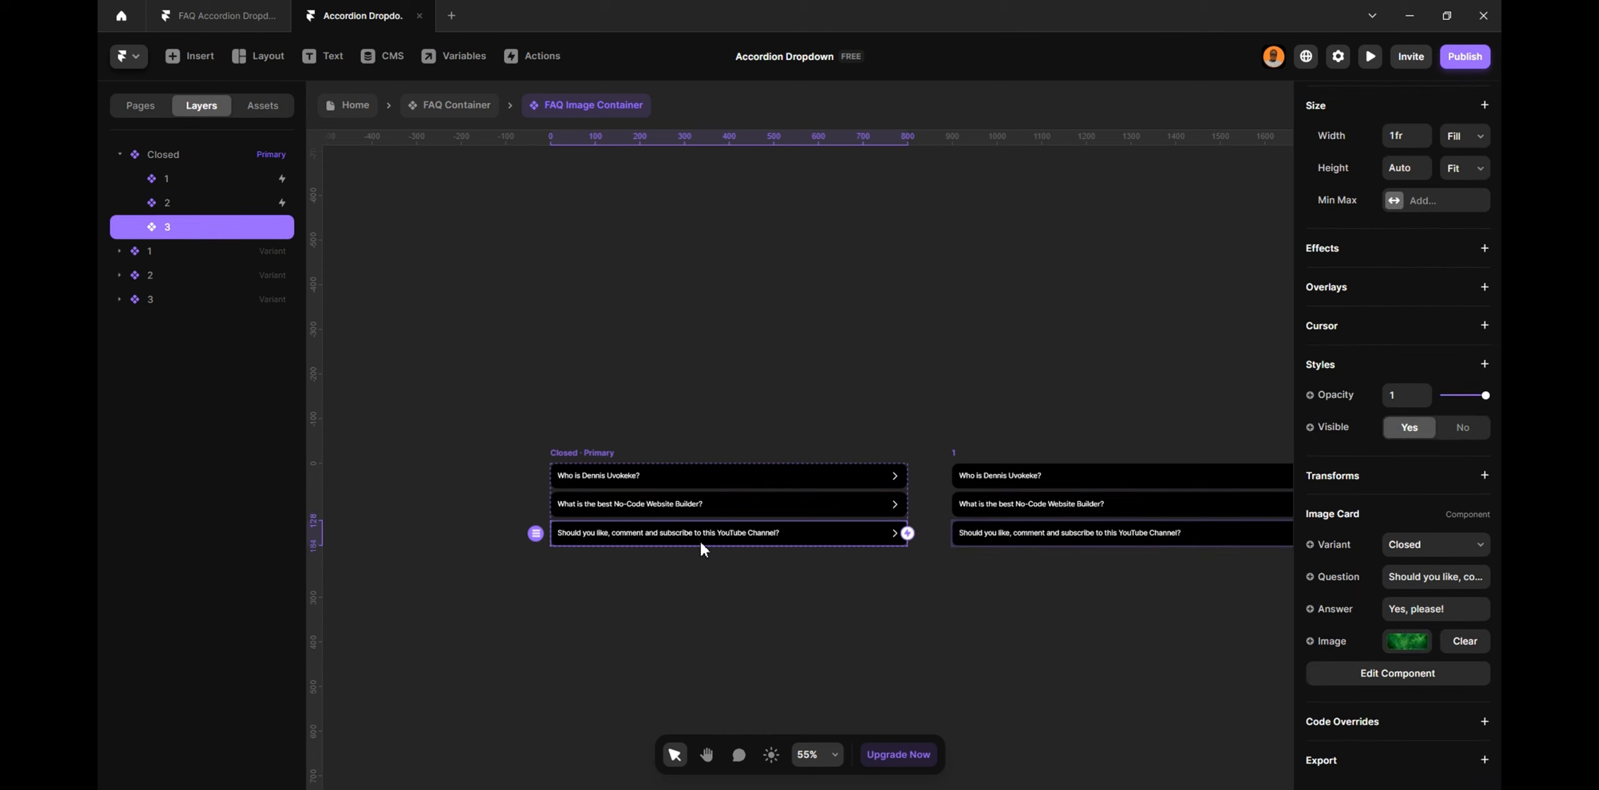
drag(908, 533, 1000, 496)
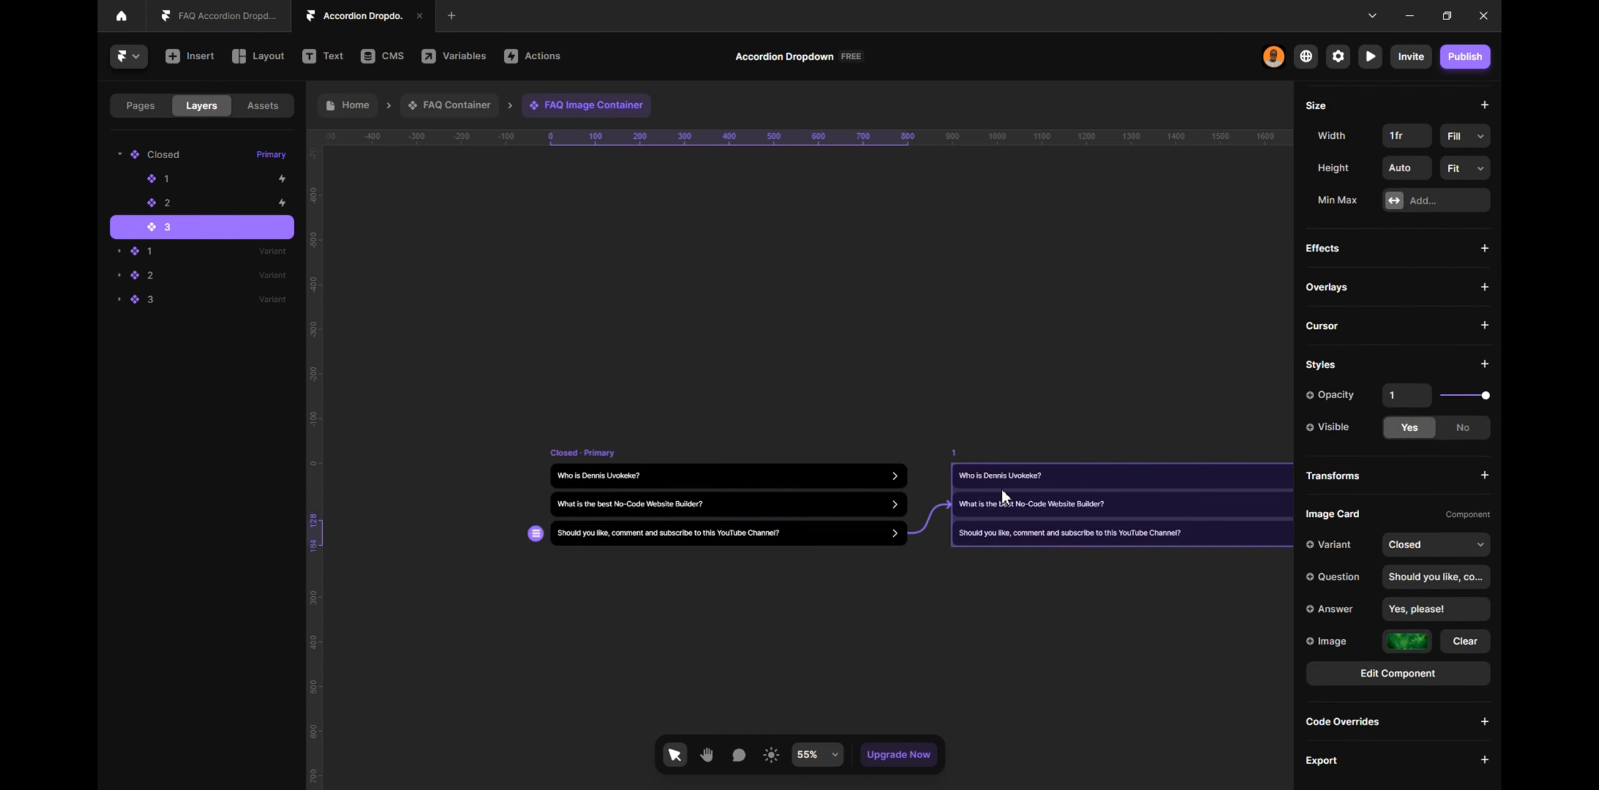
click(1433, 182)
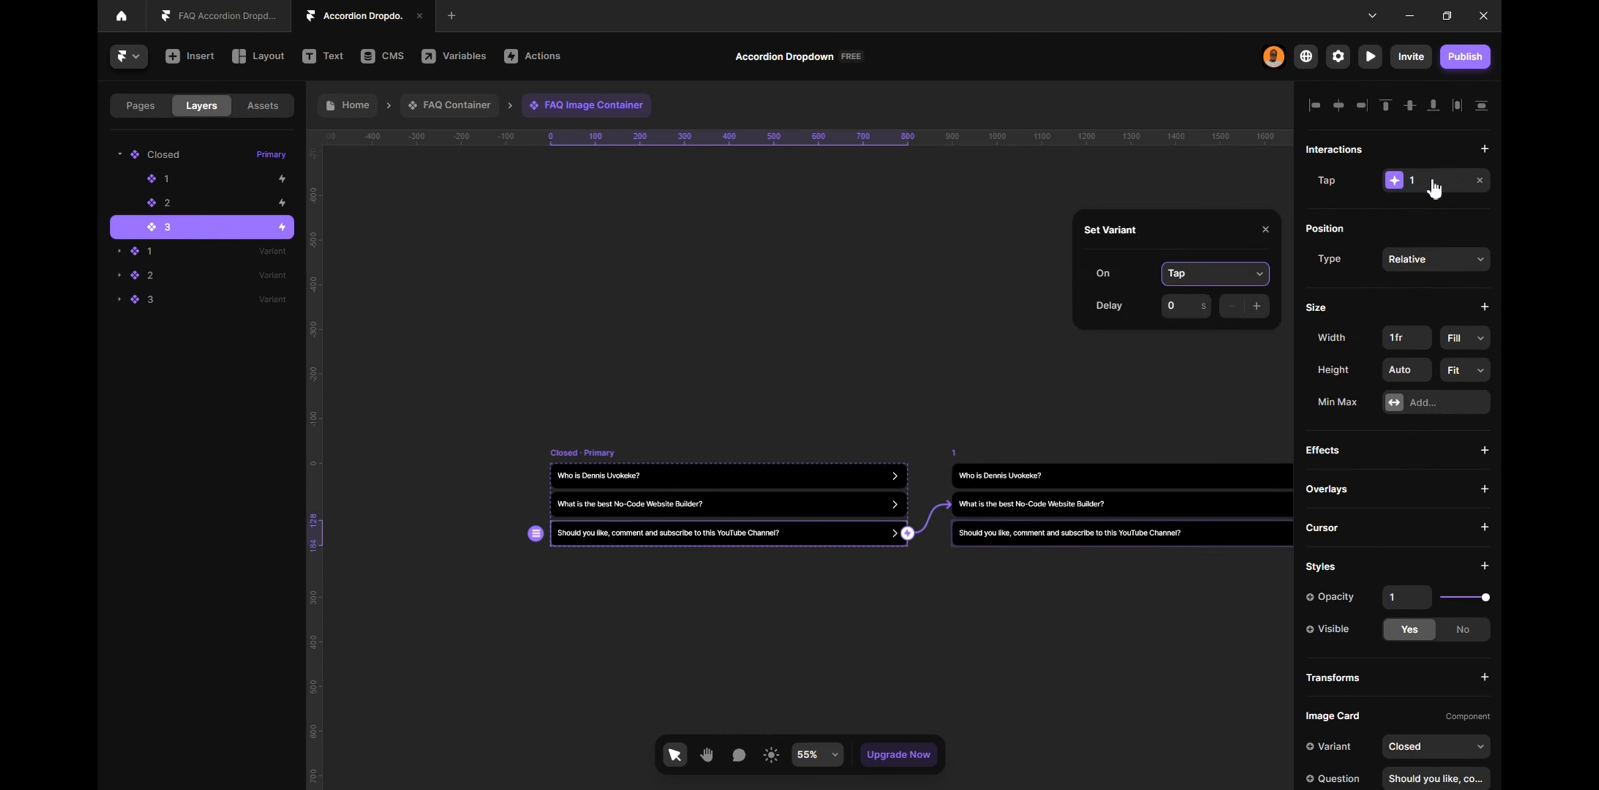
click(1198, 383)
click(1187, 424)
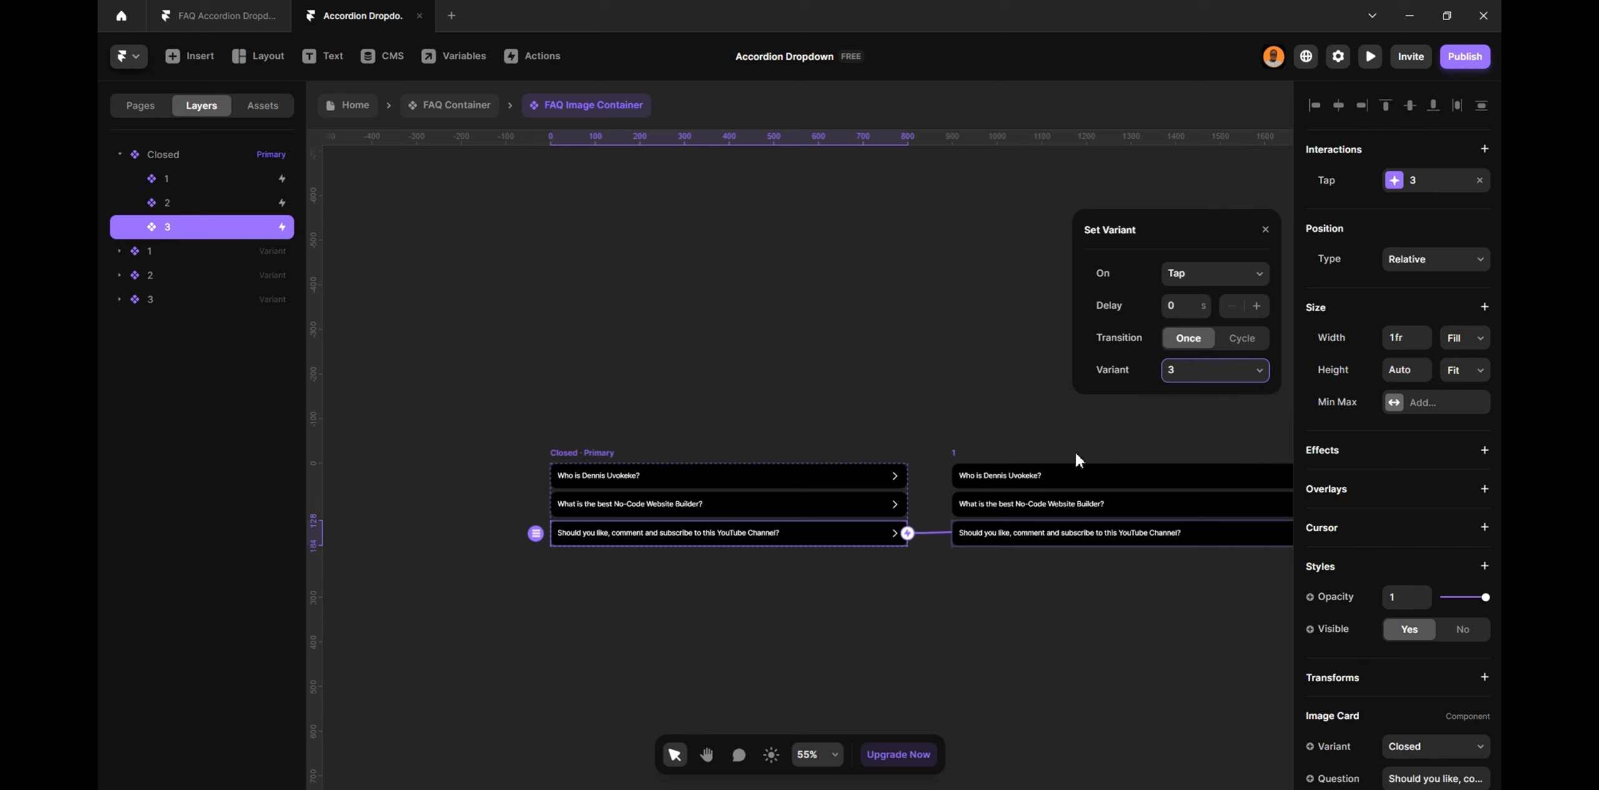
click(770, 438)
Set card 1 inside variant 1 to its Opened variant
scroll(650, 387, right, 6)
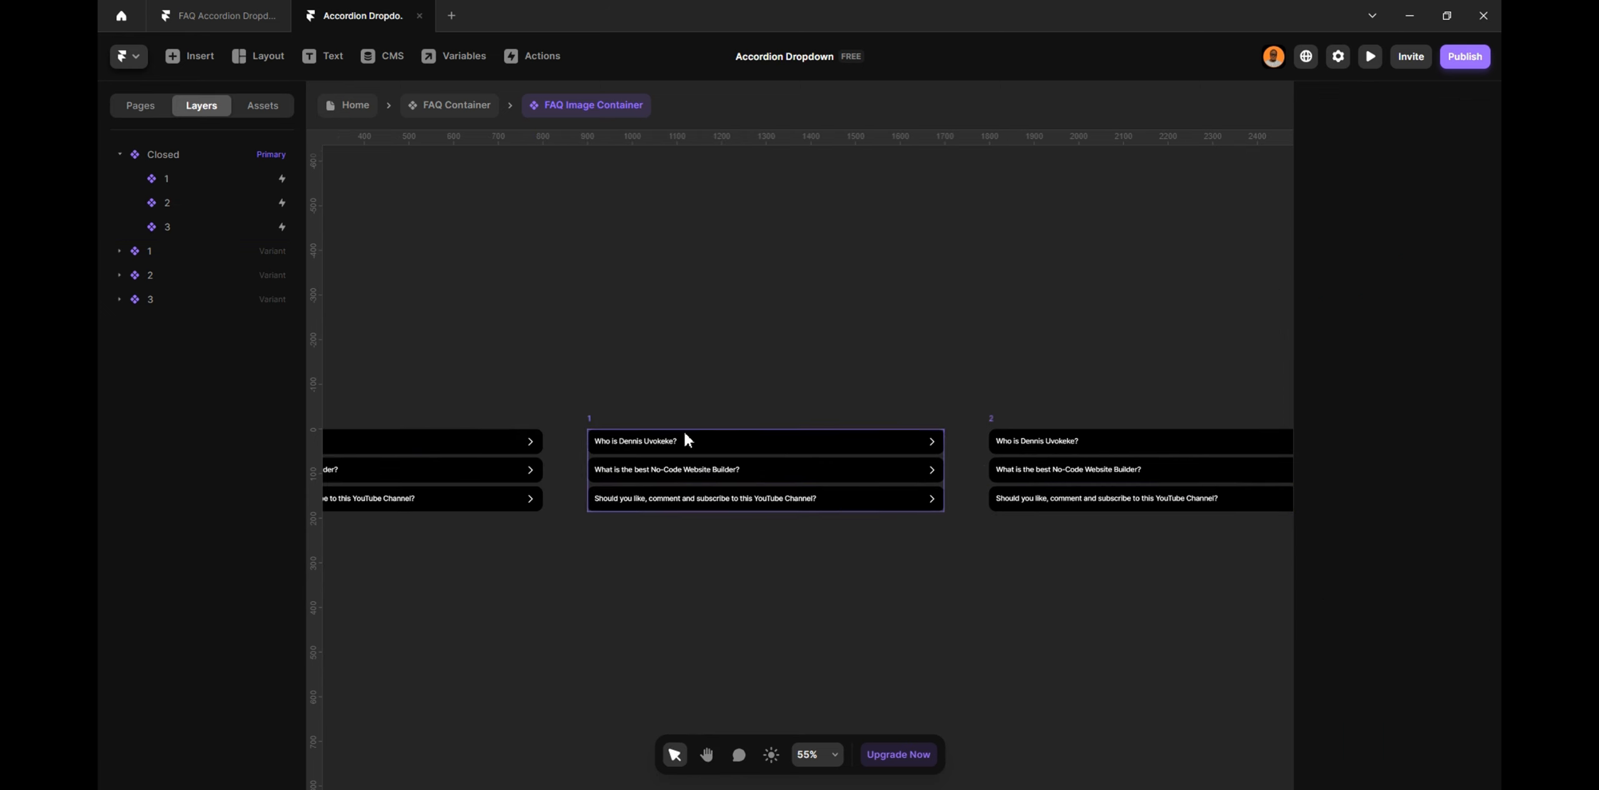
click(687, 441)
scroll(1427, 590, down, 3)
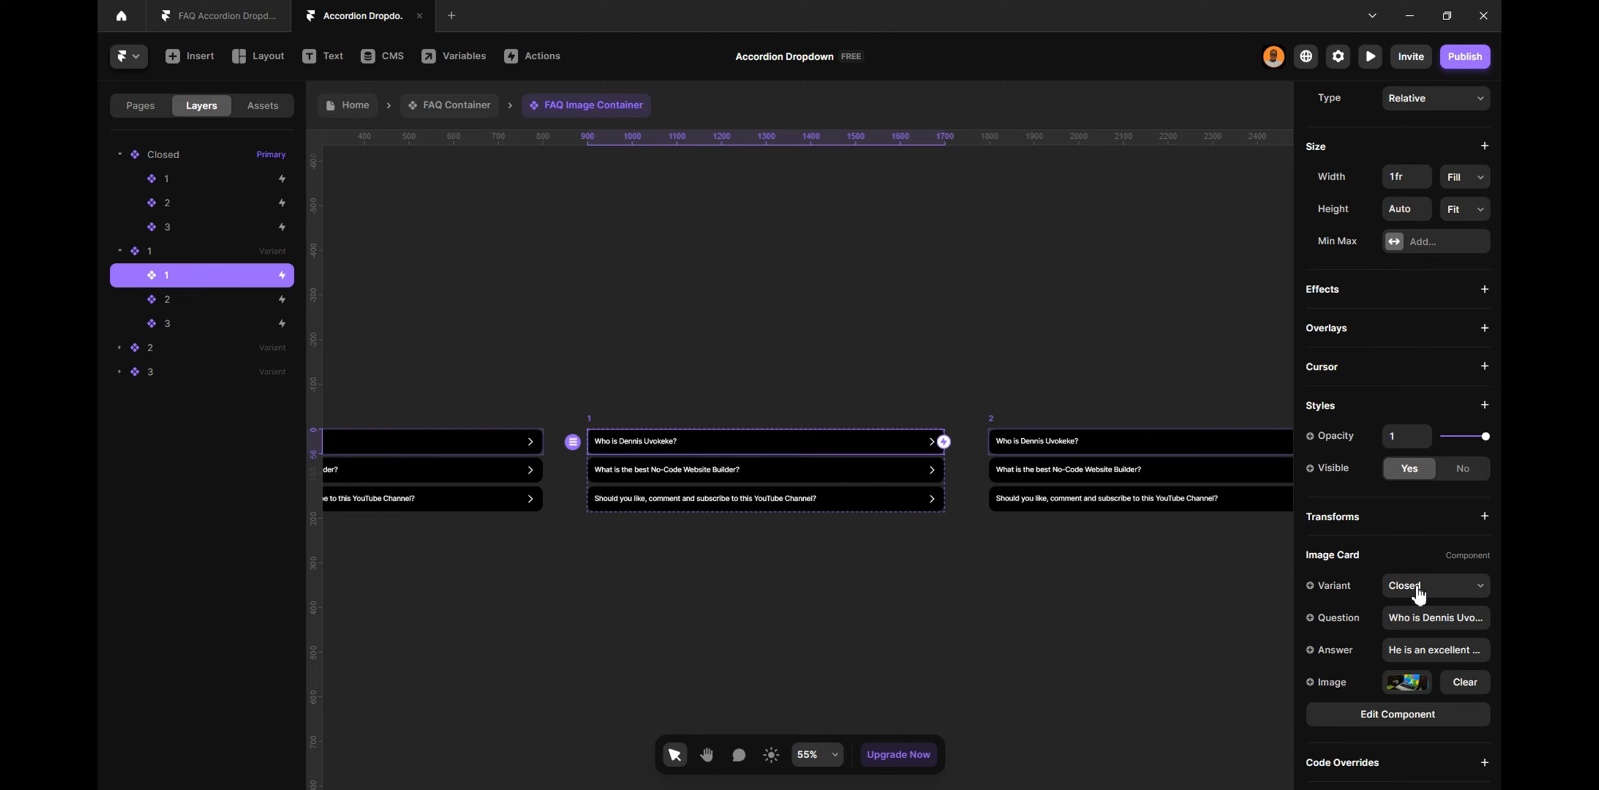
click(1420, 593)
click(1412, 616)
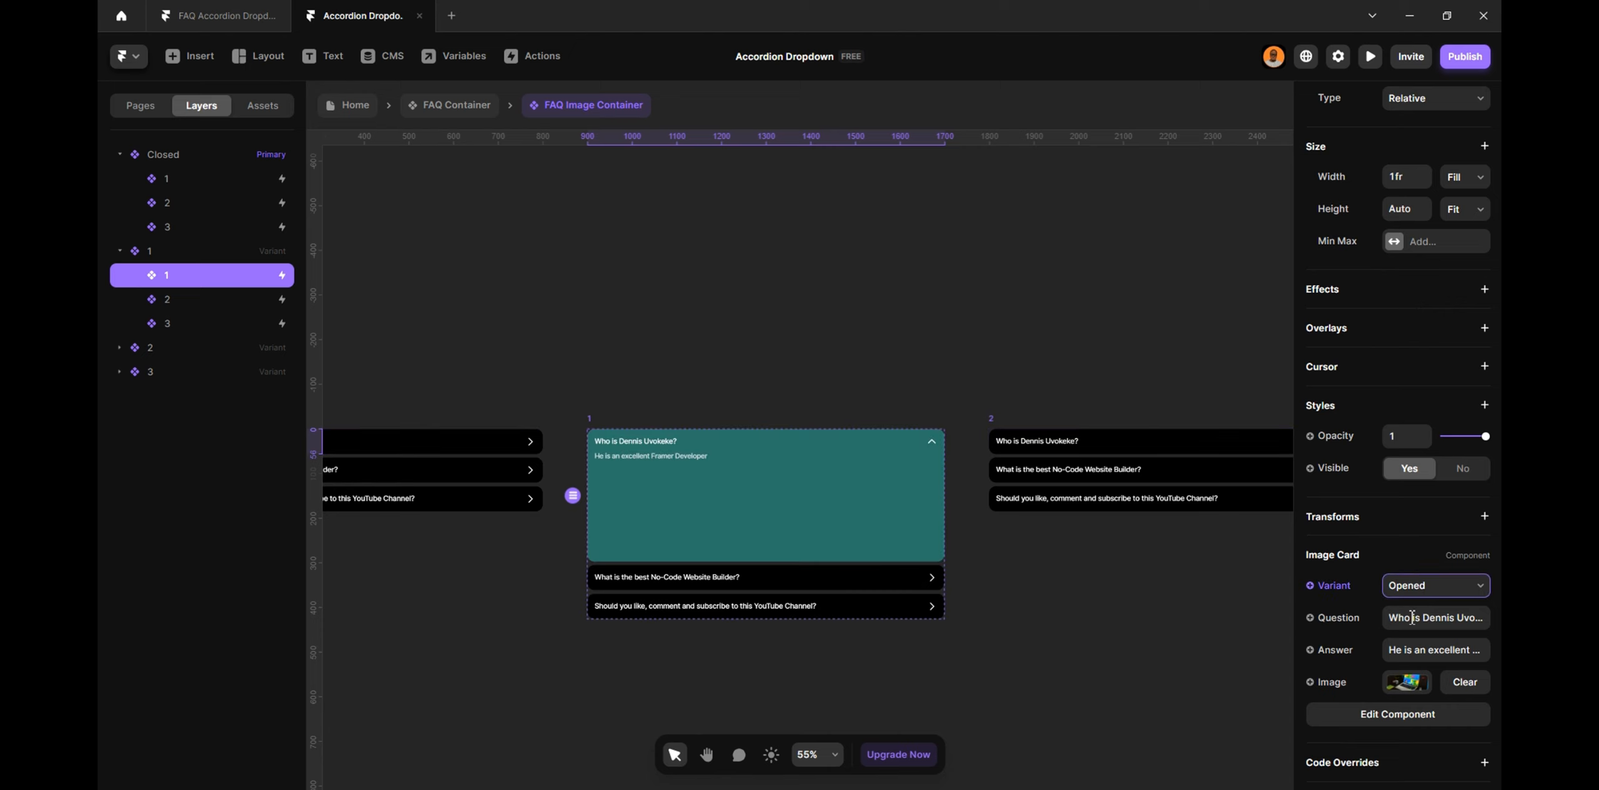
Change the Tap interaction of card 1 inside variant 1 to target the Closed variant
scroll(1405, 406, up, 3)
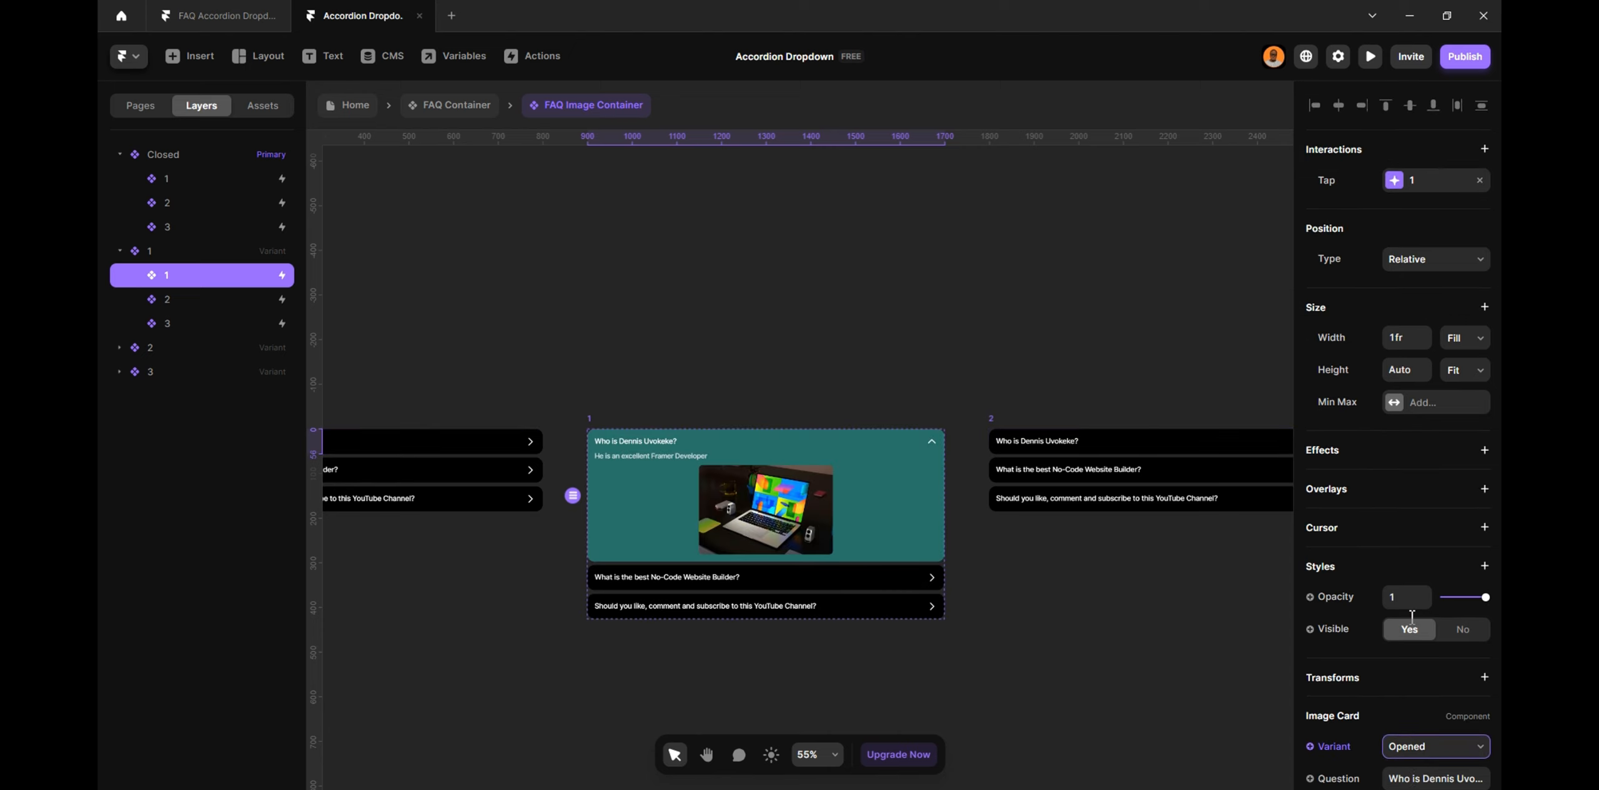
click(1395, 186)
click(1204, 374)
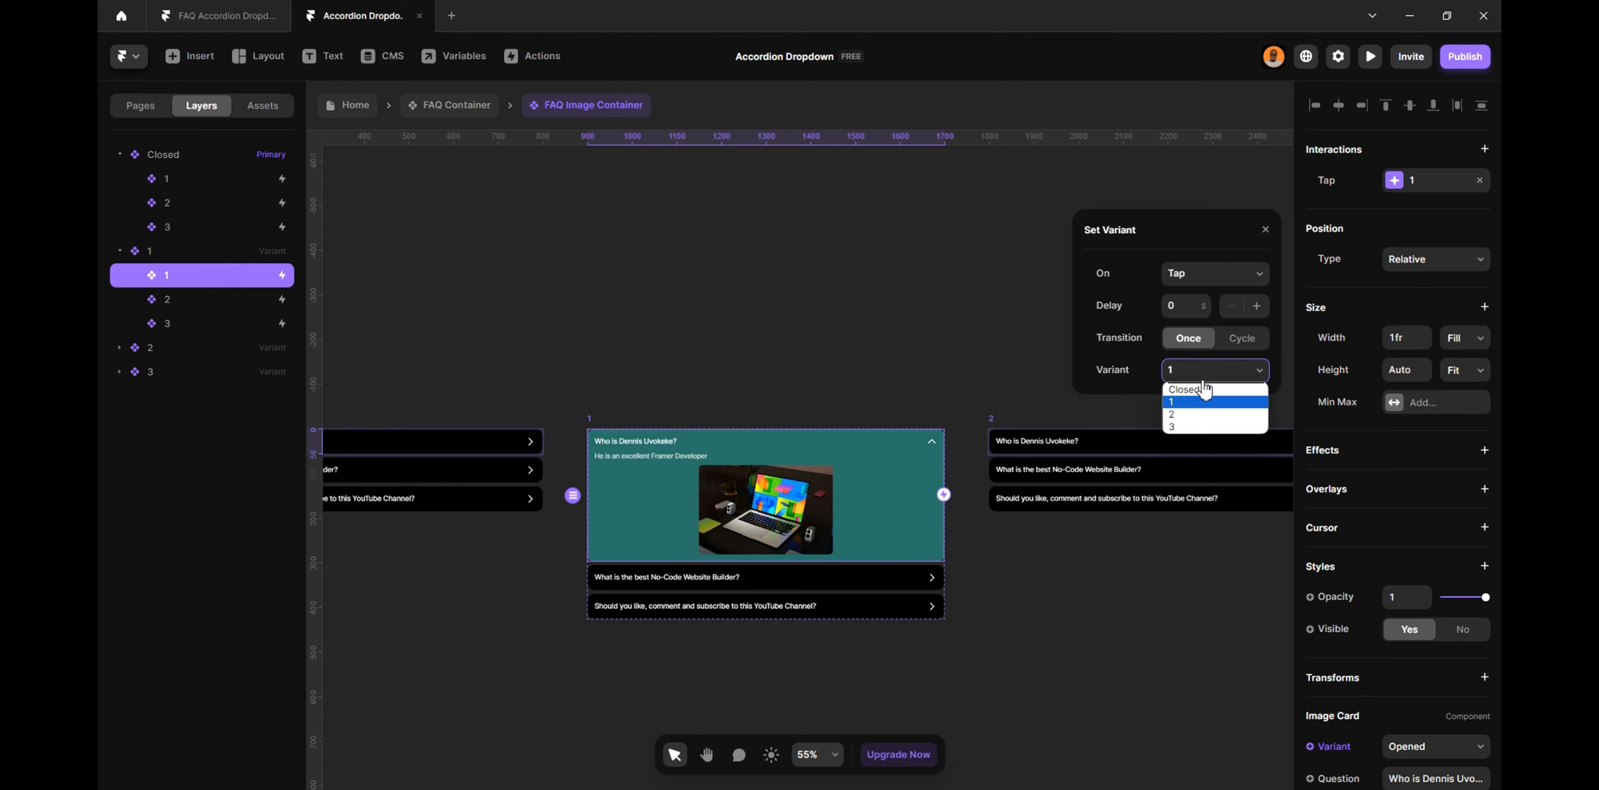
click(1201, 390)
click(907, 380)
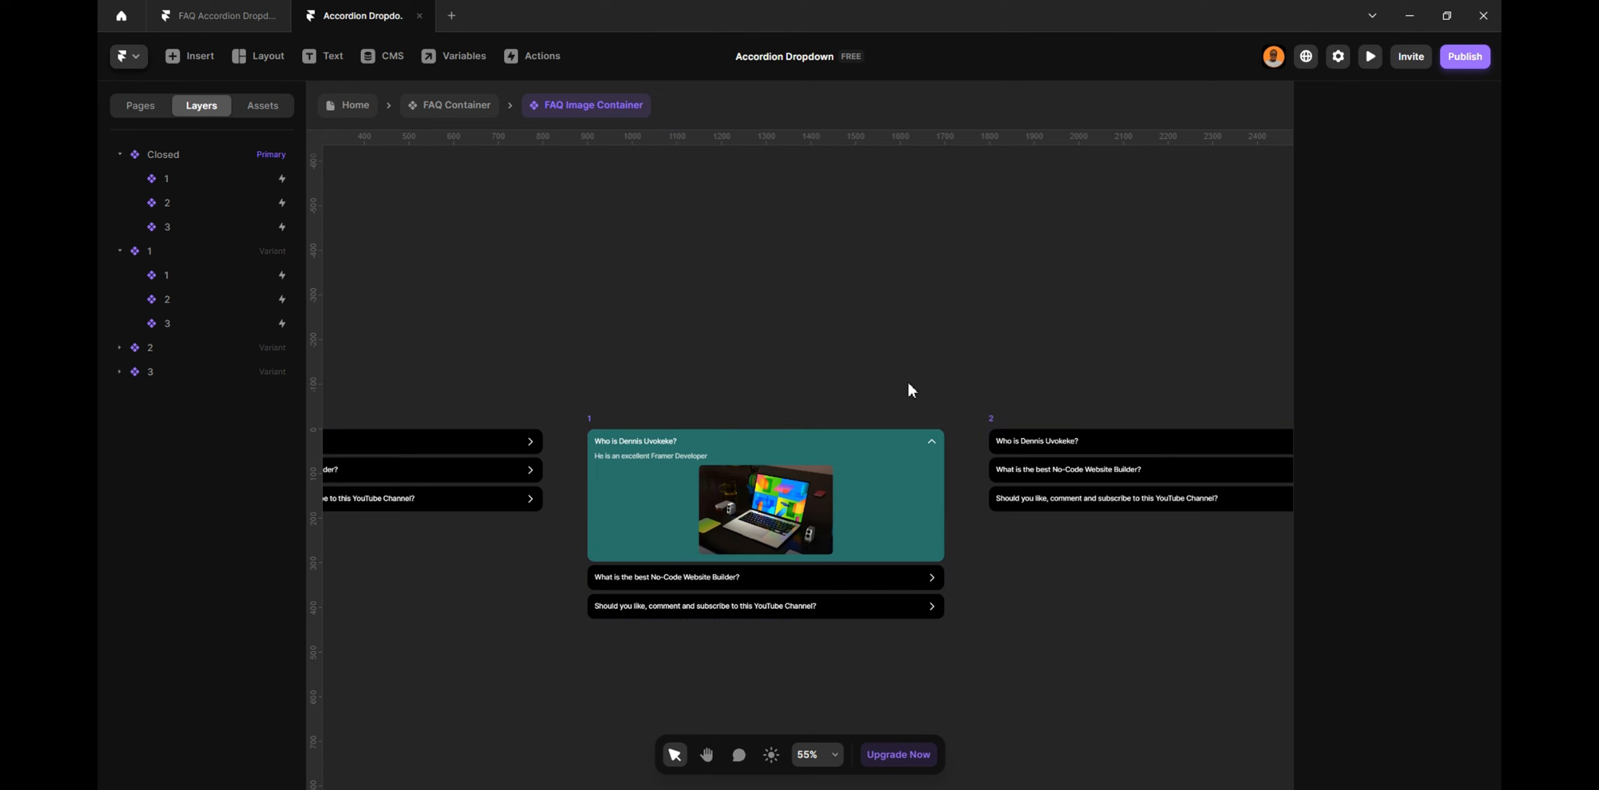
Set card 2 inside variant 2 to its Opened variant
scroll(821, 392, right, 5)
click(712, 468)
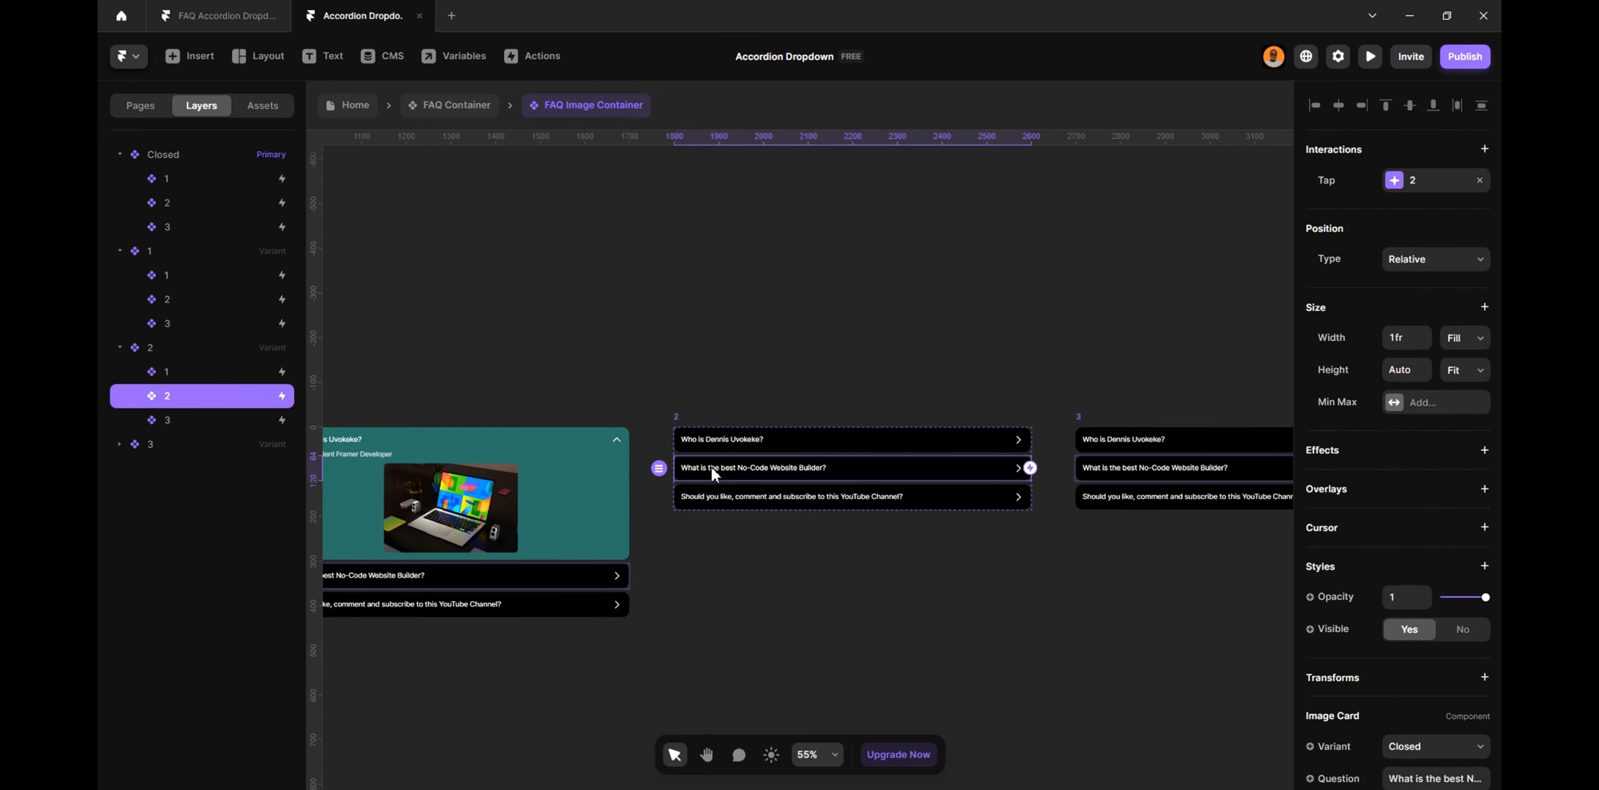
scroll(1382, 588, down, 3)
click(1419, 551)
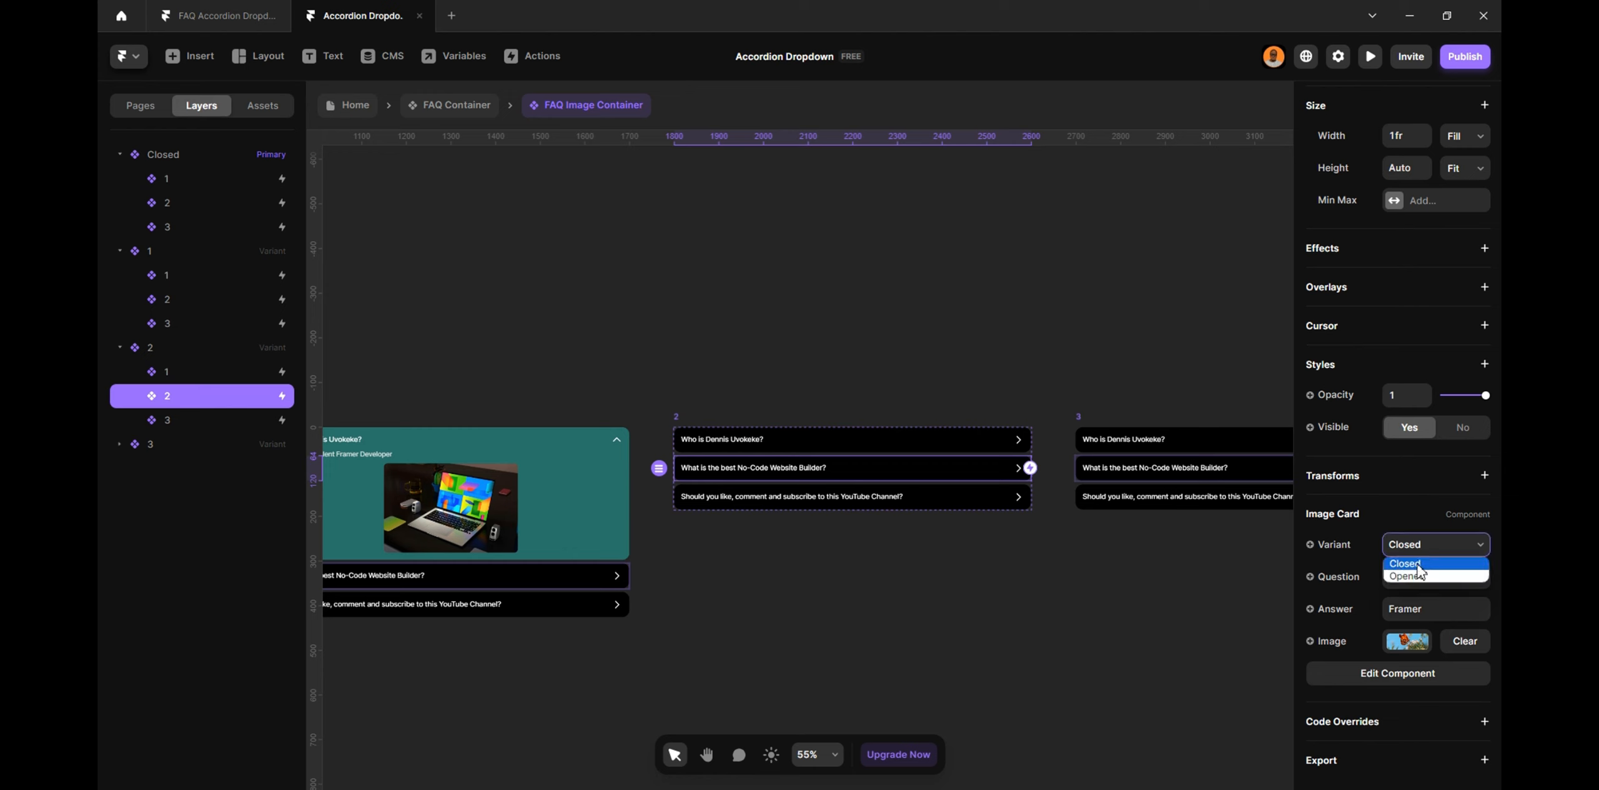
click(1414, 578)
Change the Tap interaction of card 2 inside variant 2 to target the Closed variant
scroll(1406, 500, up, 3)
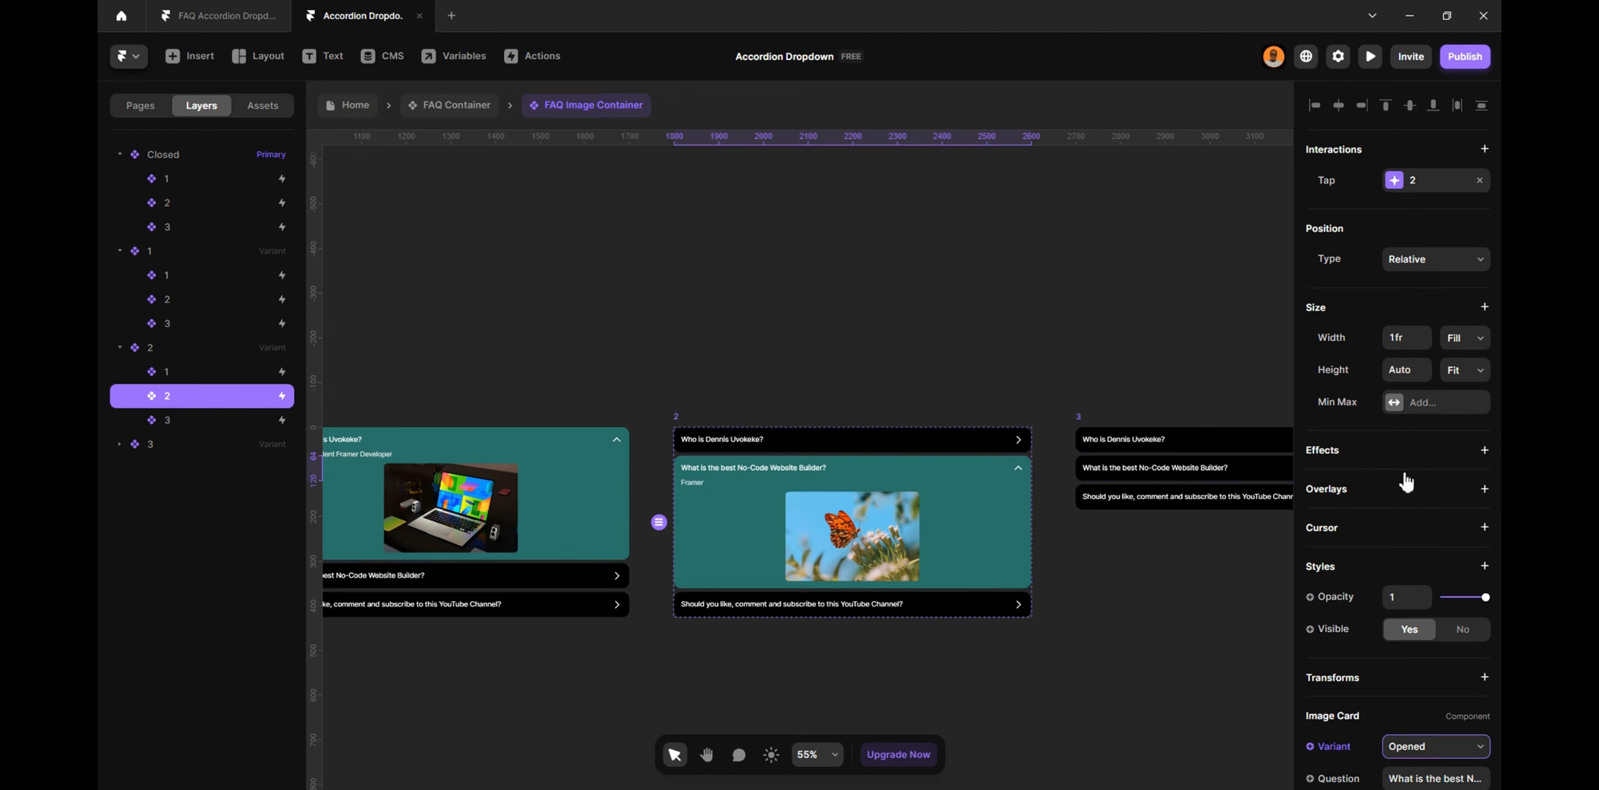
click(1394, 181)
click(1183, 374)
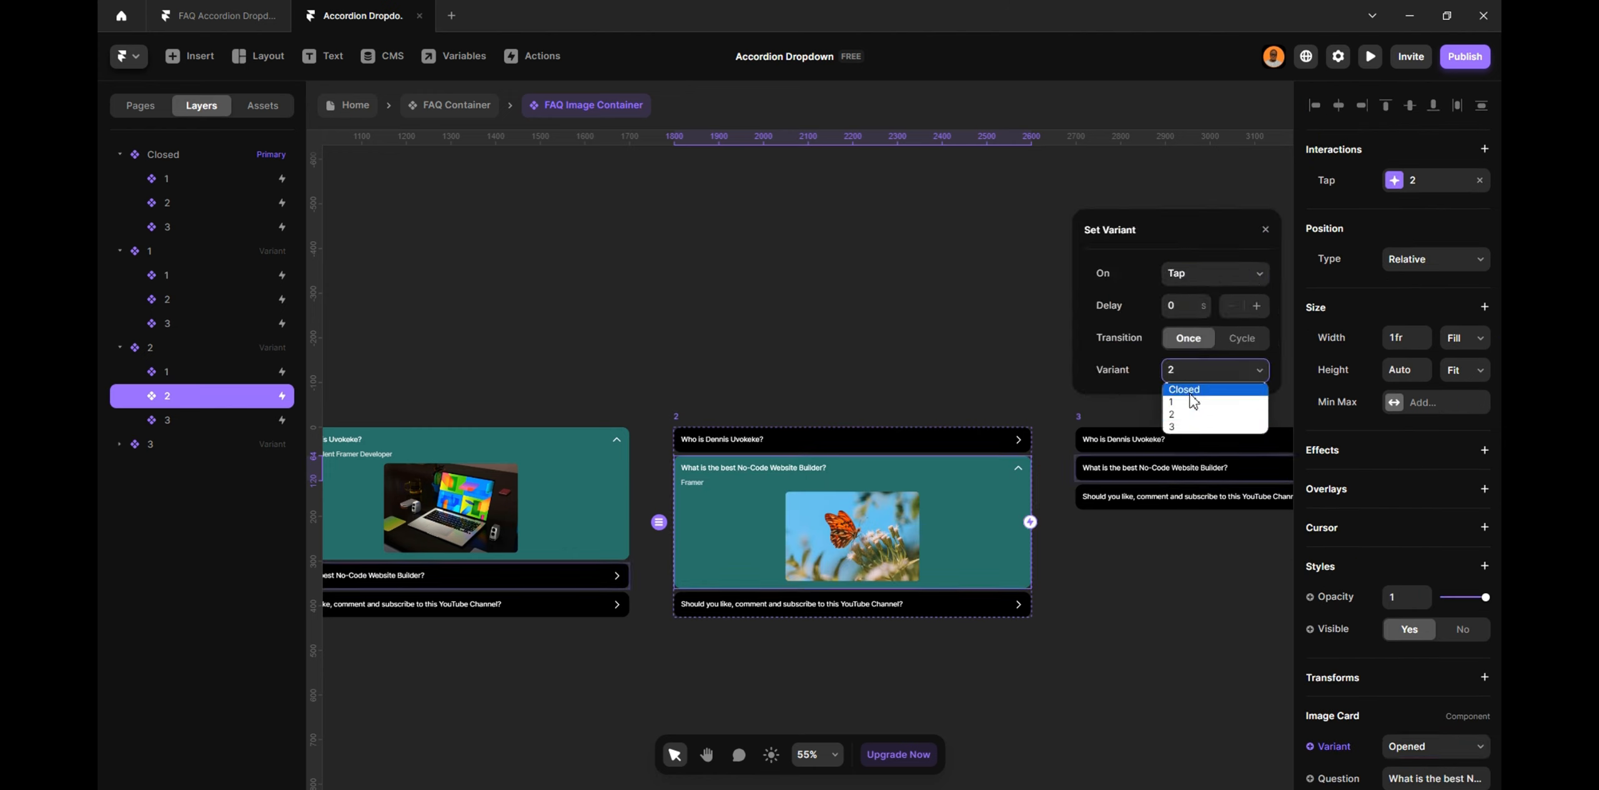
click(1189, 392)
click(972, 381)
Set card 3 inside variant 3 to its Opened variant
drag(1096, 412, 765, 418)
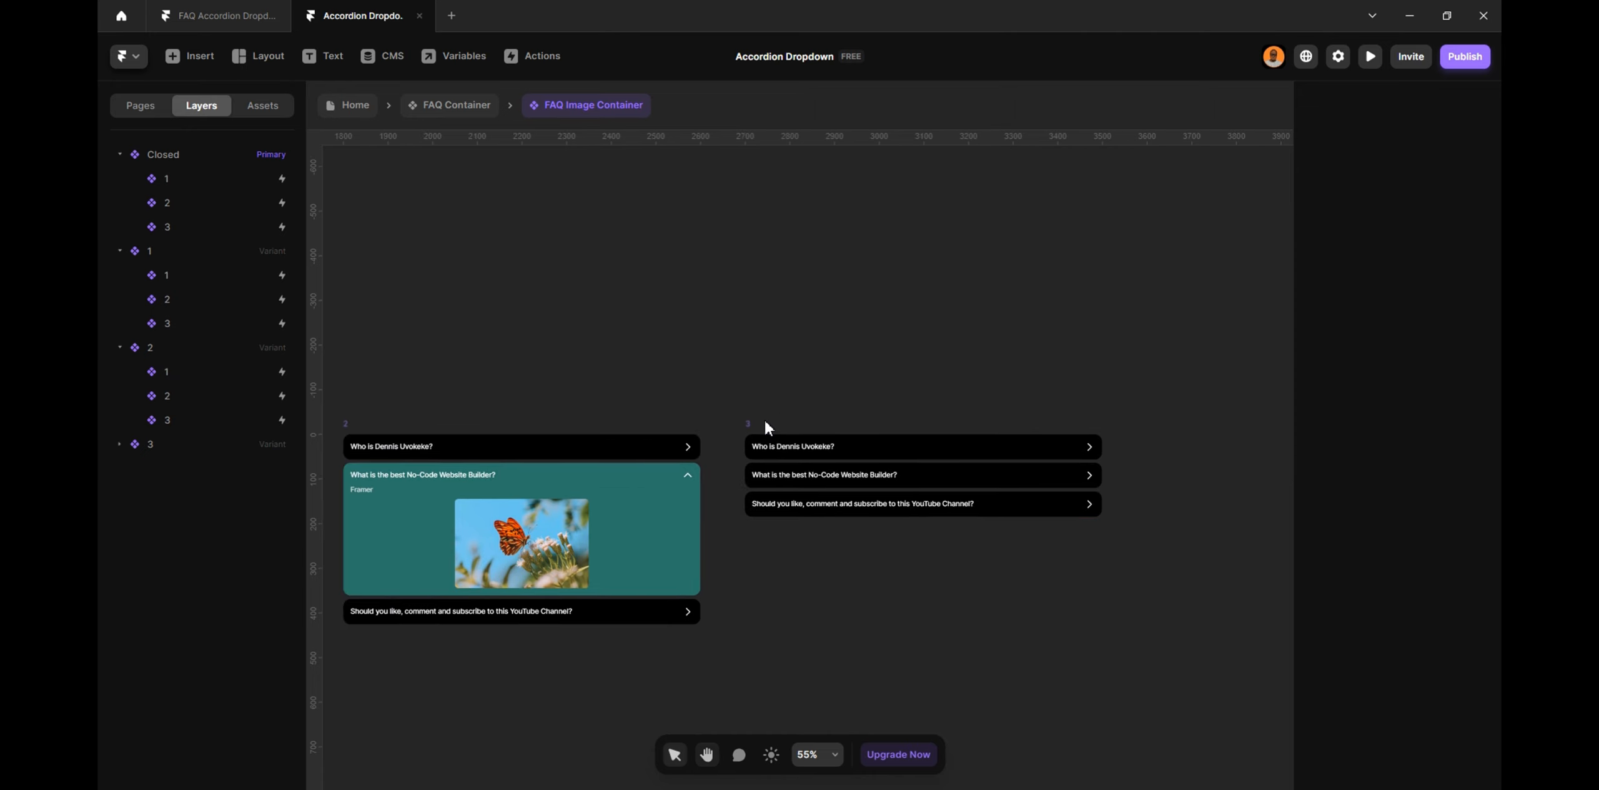
click(775, 428)
click(799, 504)
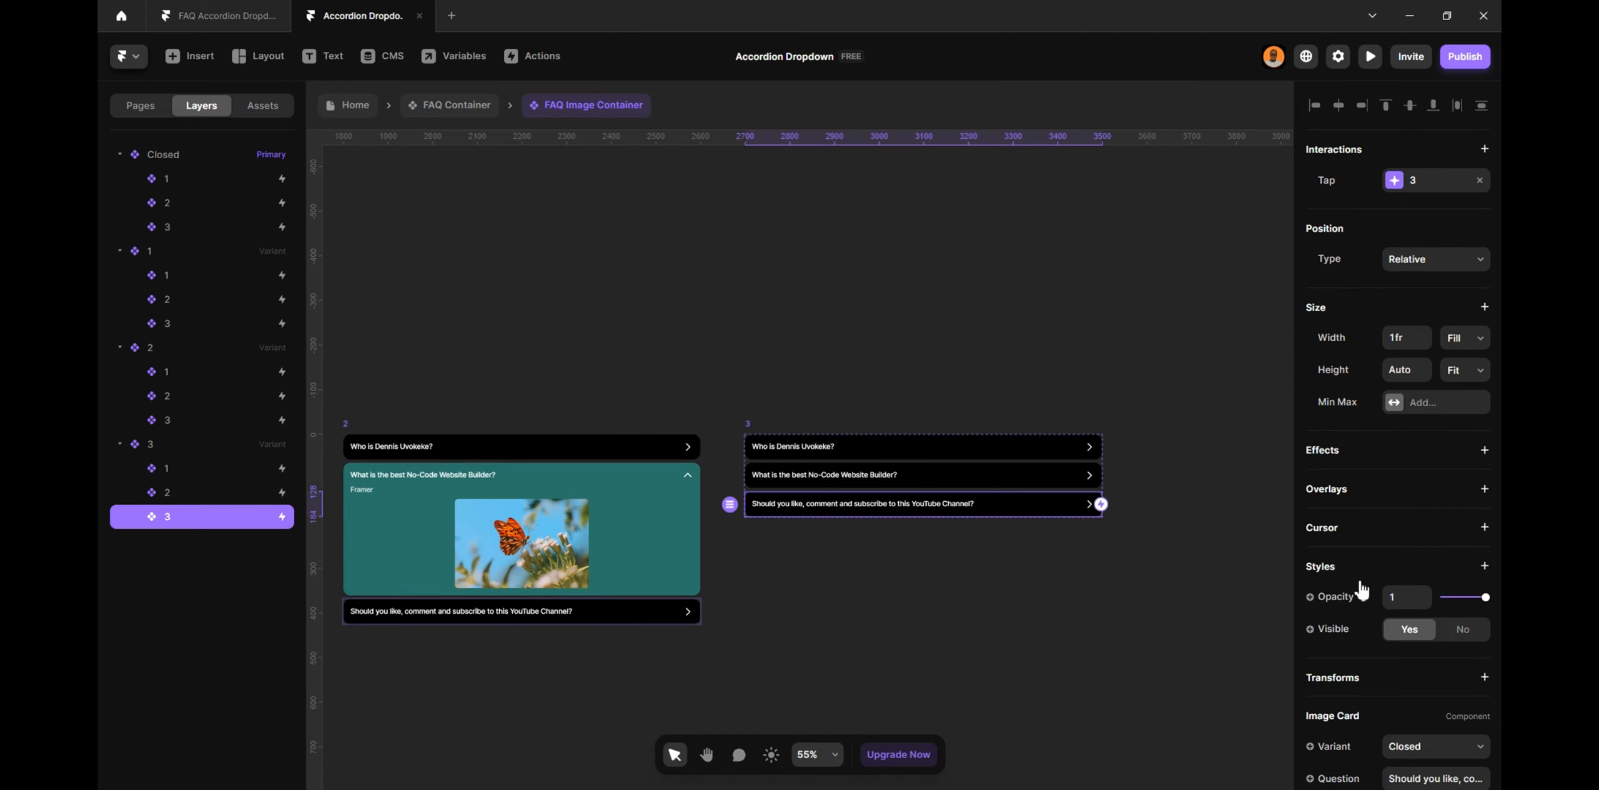
scroll(1437, 608, down, 2)
scroll(1438, 607, down, 1)
click(1430, 544)
click(1411, 576)
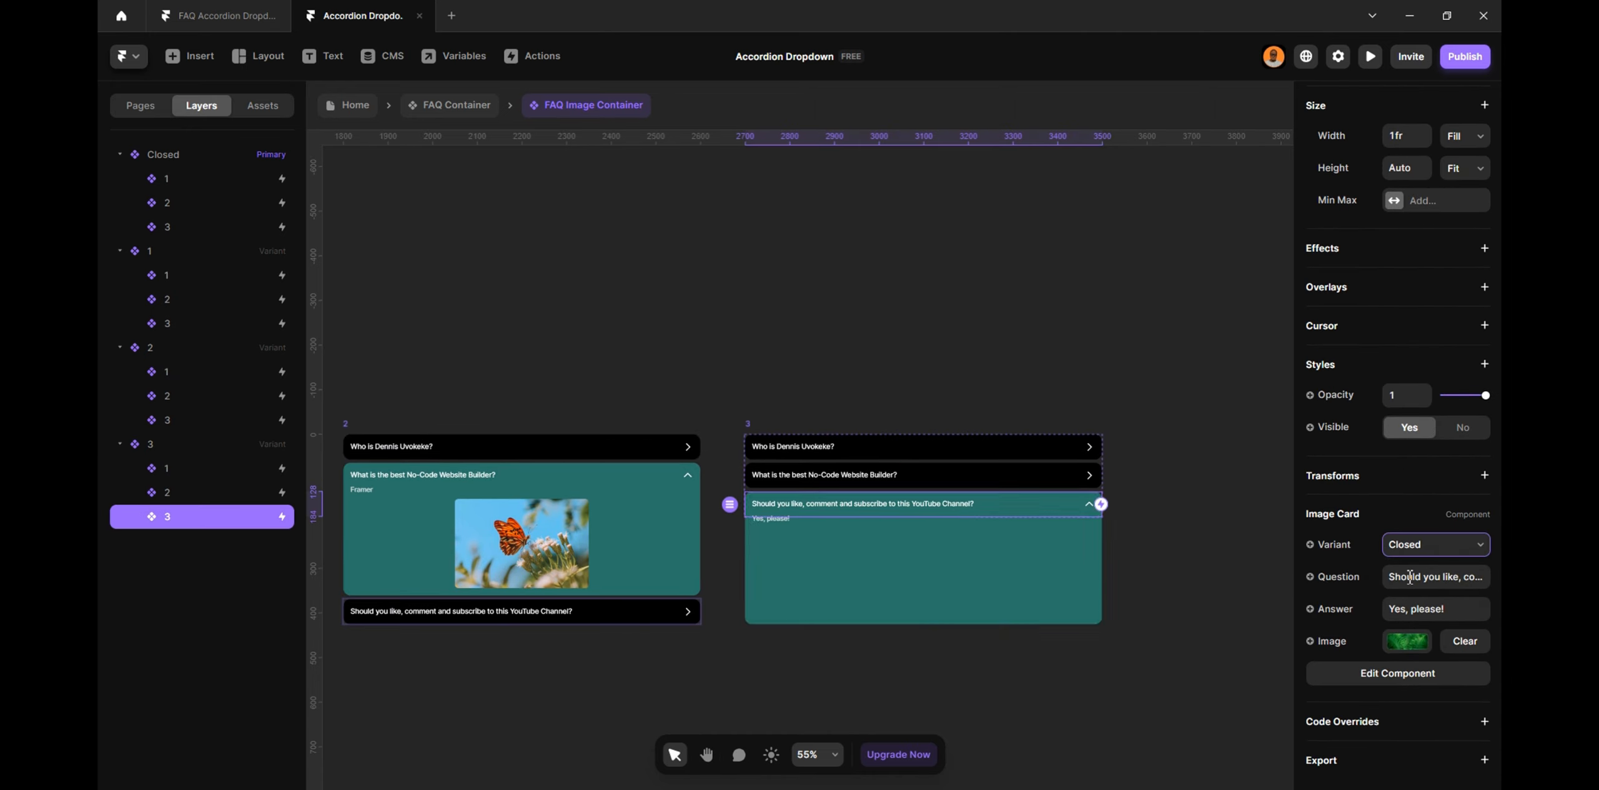
Change the Tap interaction of card 3 inside variant 3 to target the Closed variant
scroll(1410, 576, up, 3)
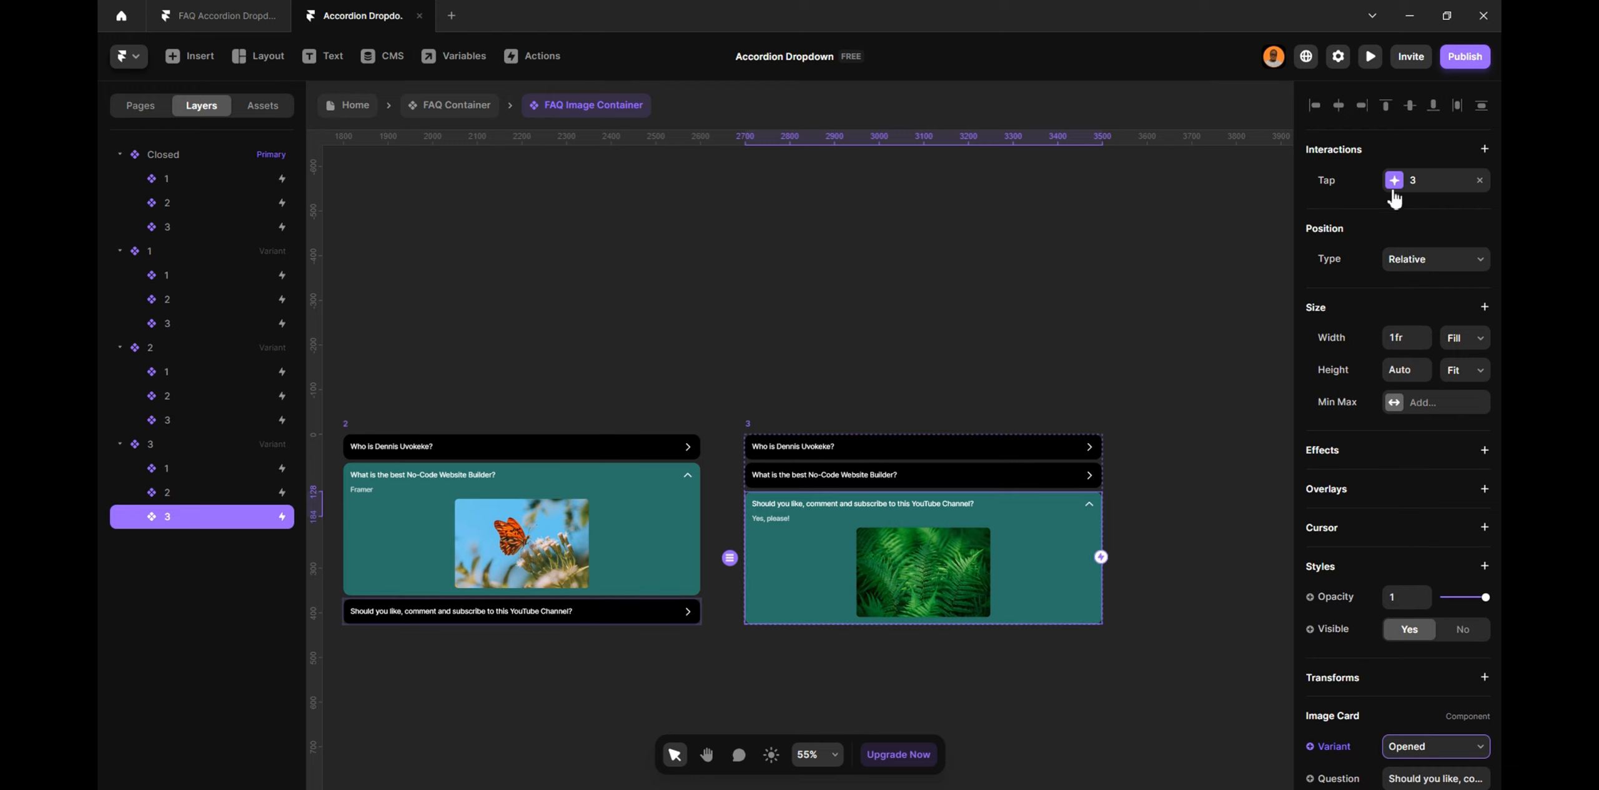
click(1394, 181)
click(1207, 371)
click(1187, 387)
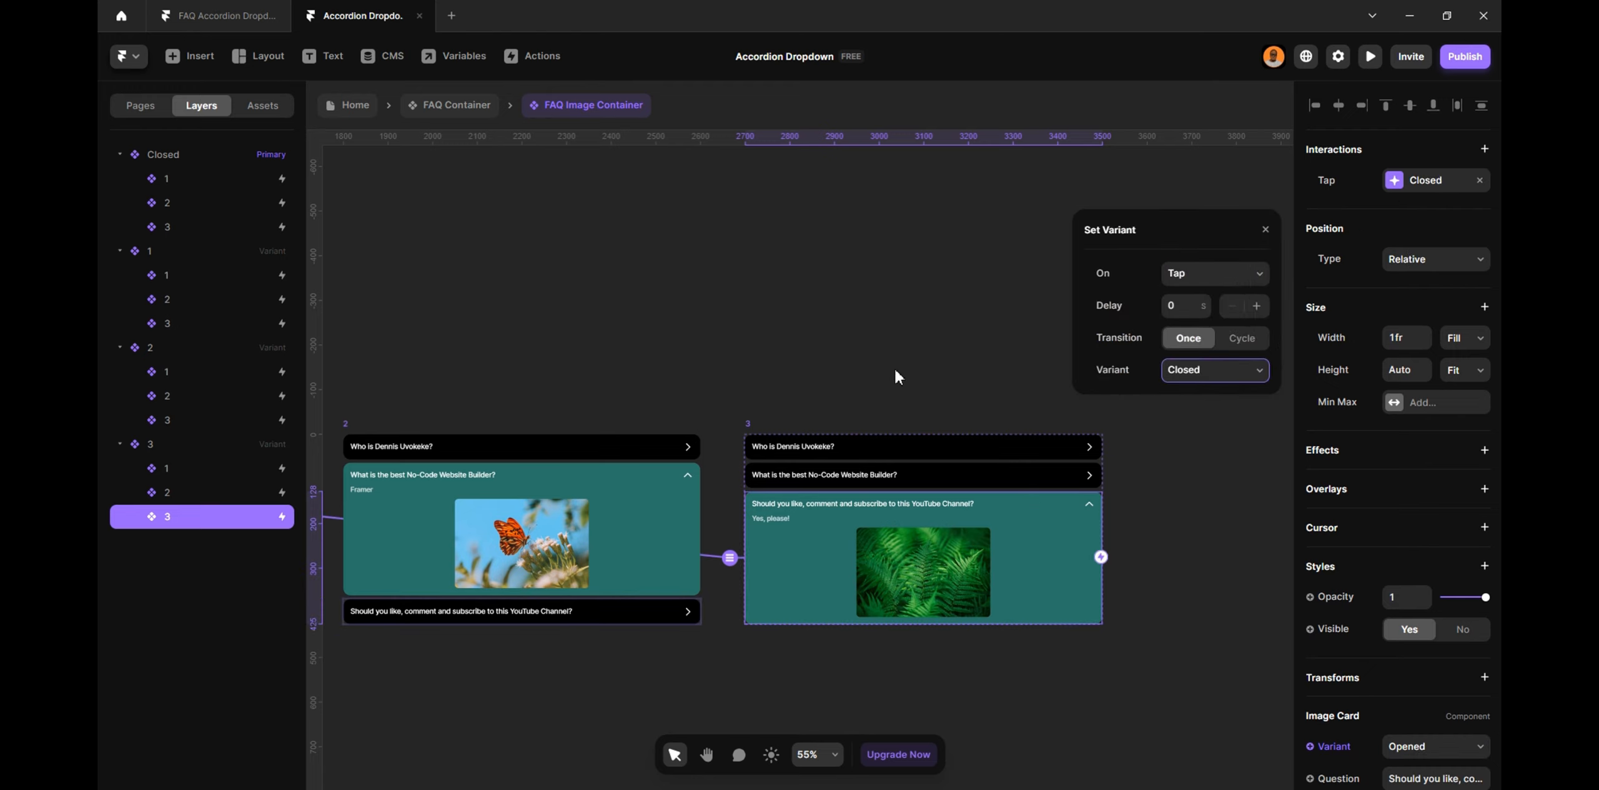
click(892, 367)
Look over all variants of the FAQ Image Container and return to the Home page
scroll(888, 367, down, 3)
key(space)
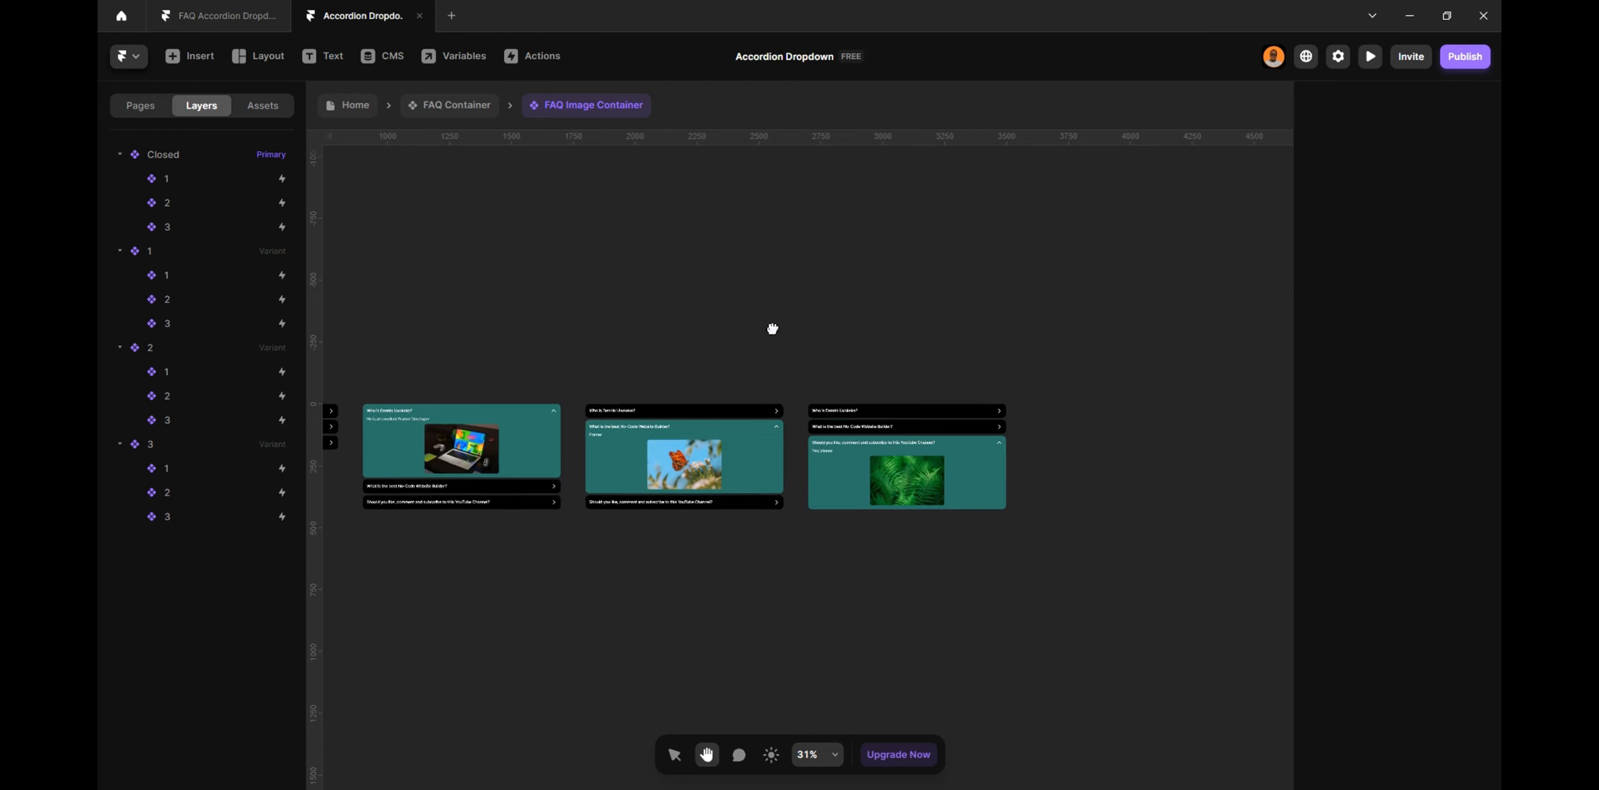
drag(771, 328, 1103, 335)
drag(634, 346, 703, 350)
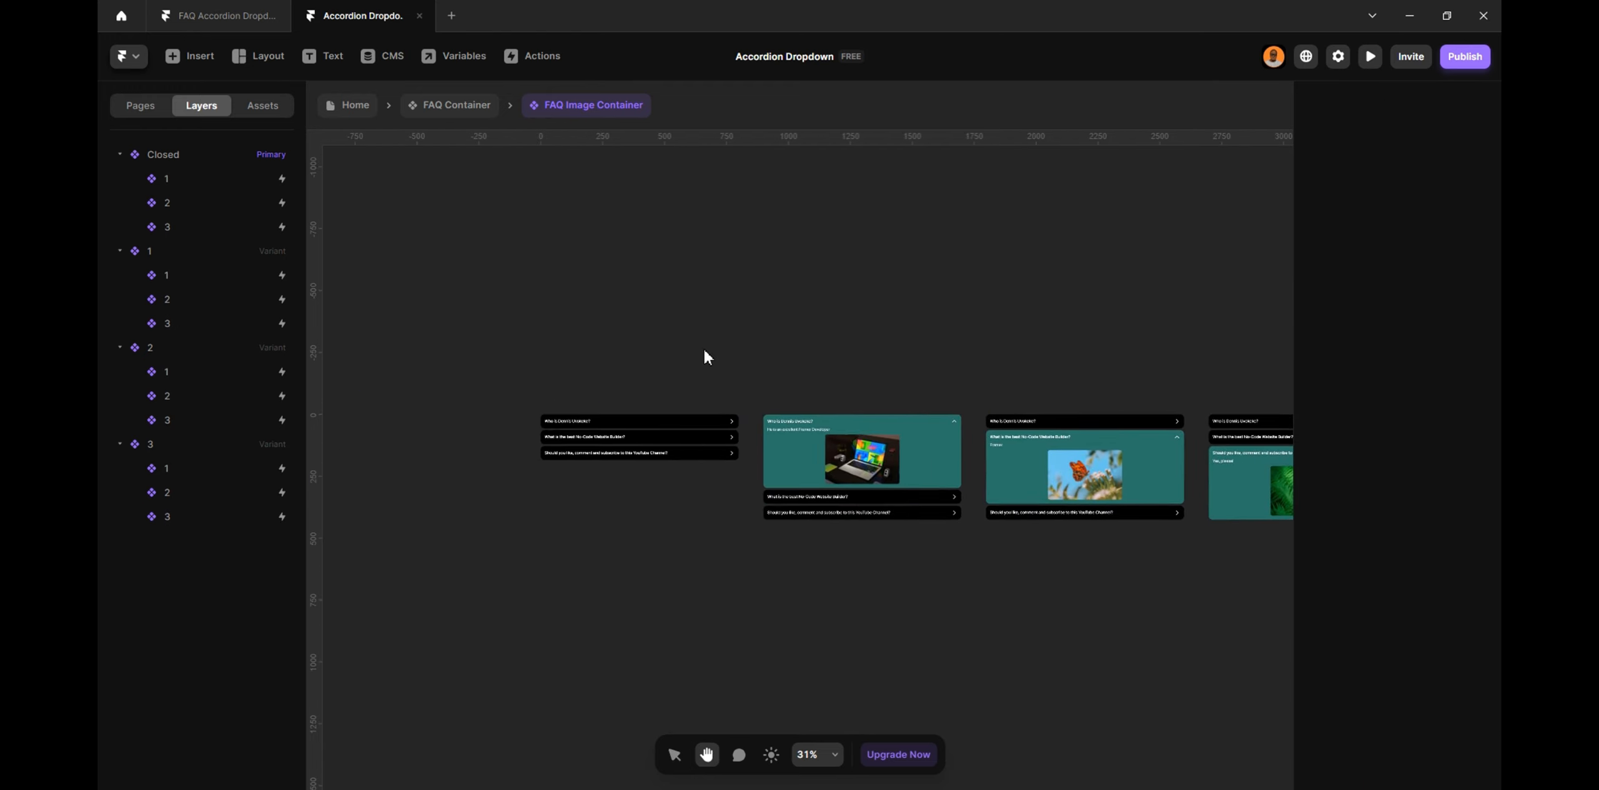
click(456, 116)
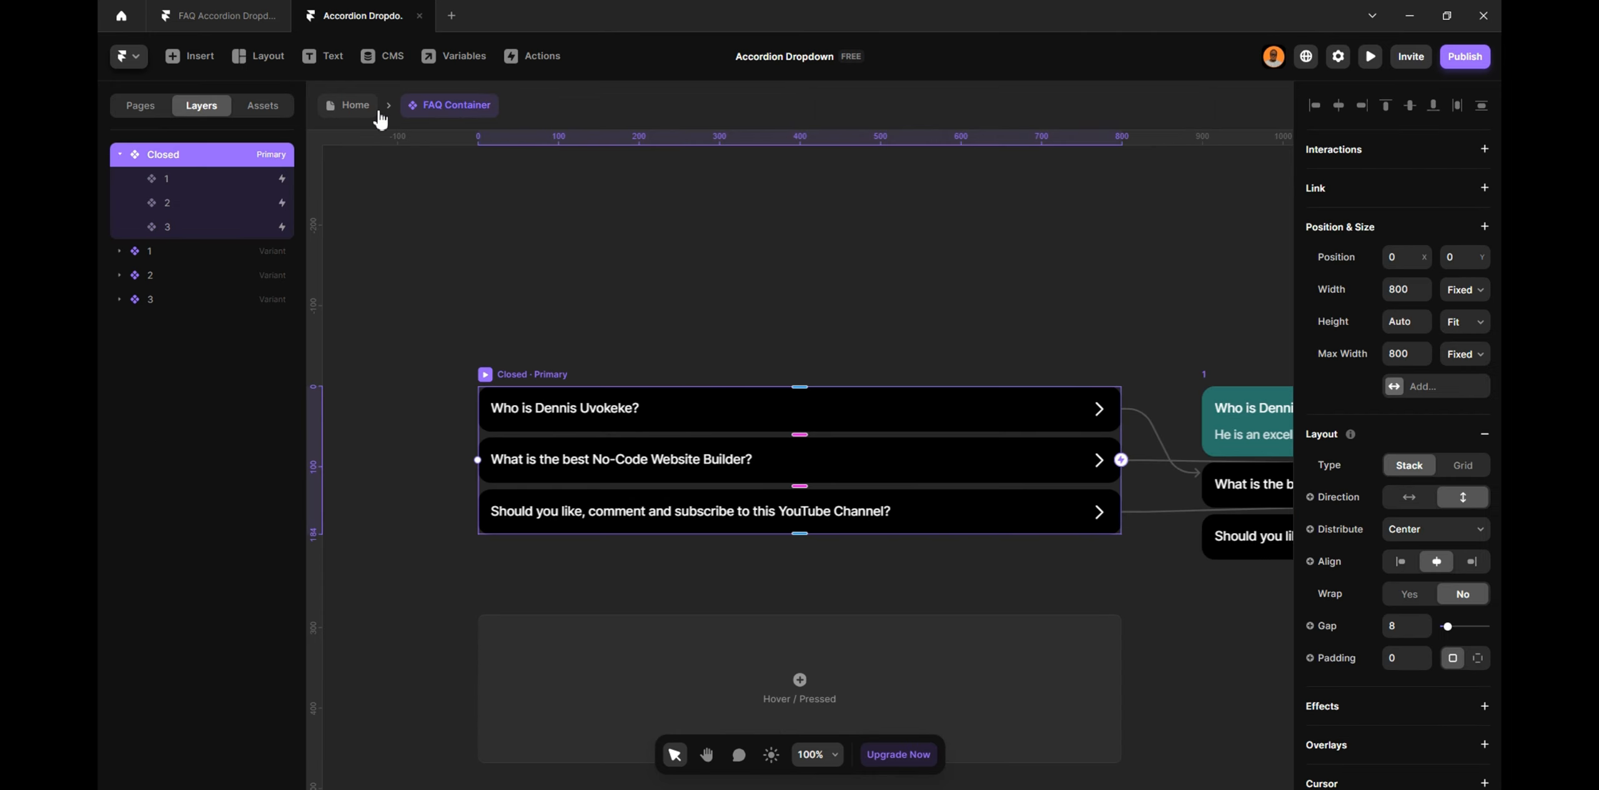
click(368, 111)
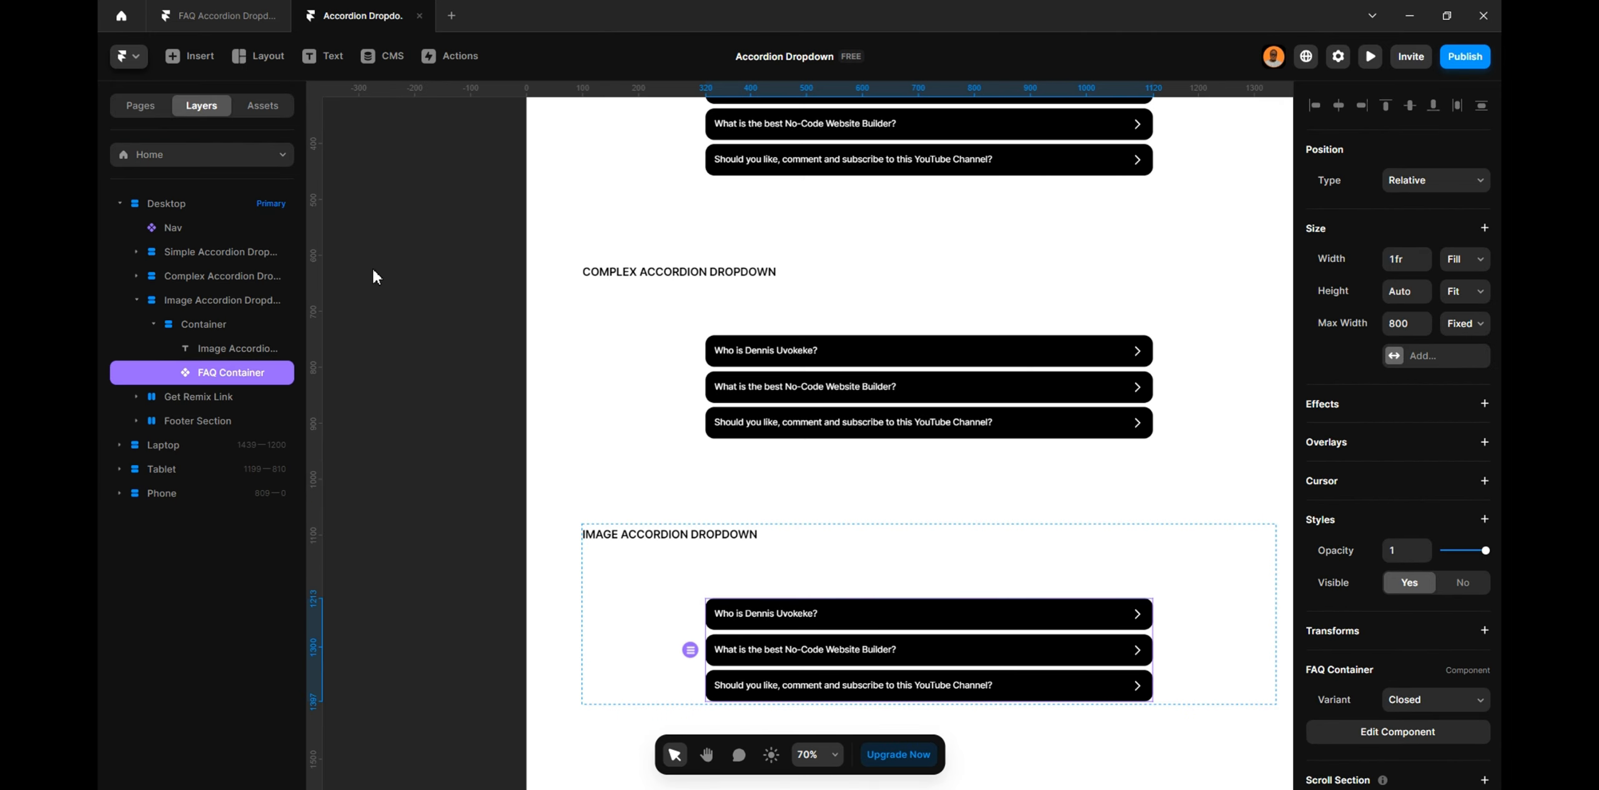
Insert the FAQ Image Container component under the Image Accordion Dropdown heading, above the existing FAQ Container
click(263, 115)
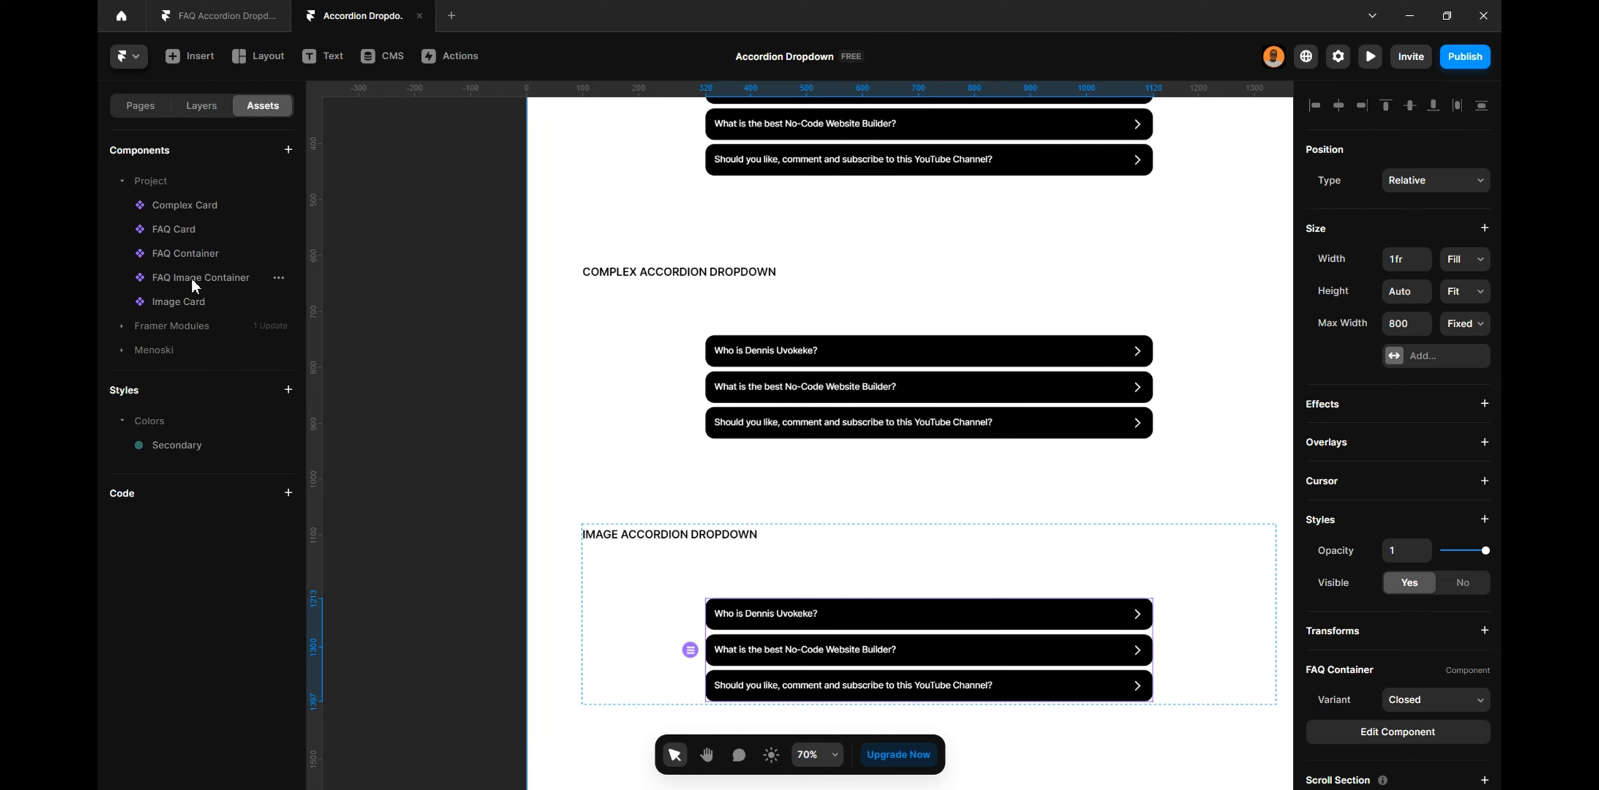
drag(192, 280, 839, 582)
scroll(875, 587, down, 5)
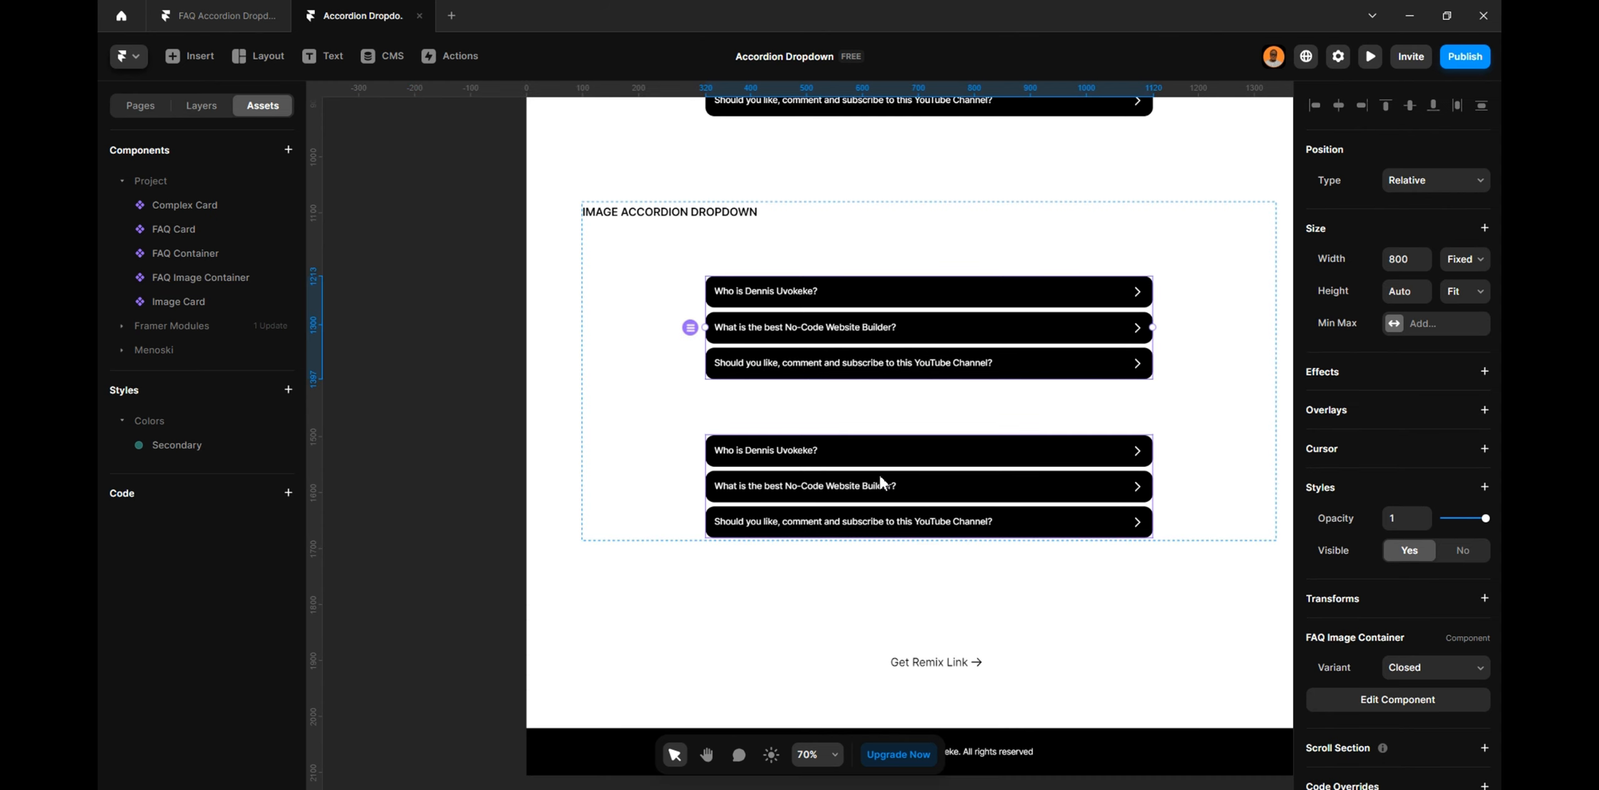
Delete the old FAQ Container from the Image Accordion Dropdown section
click(879, 476)
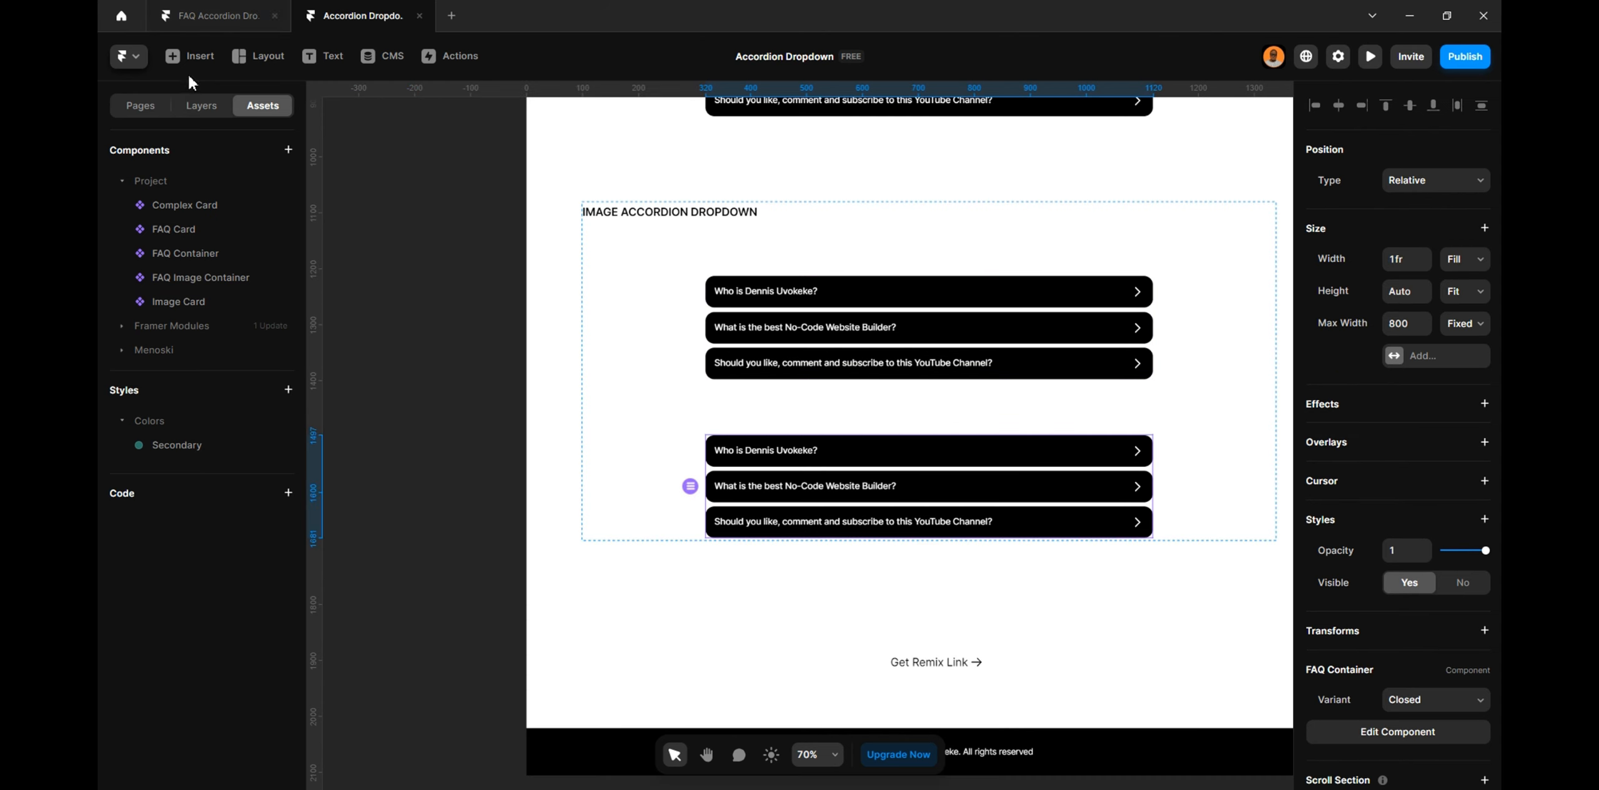
click(205, 108)
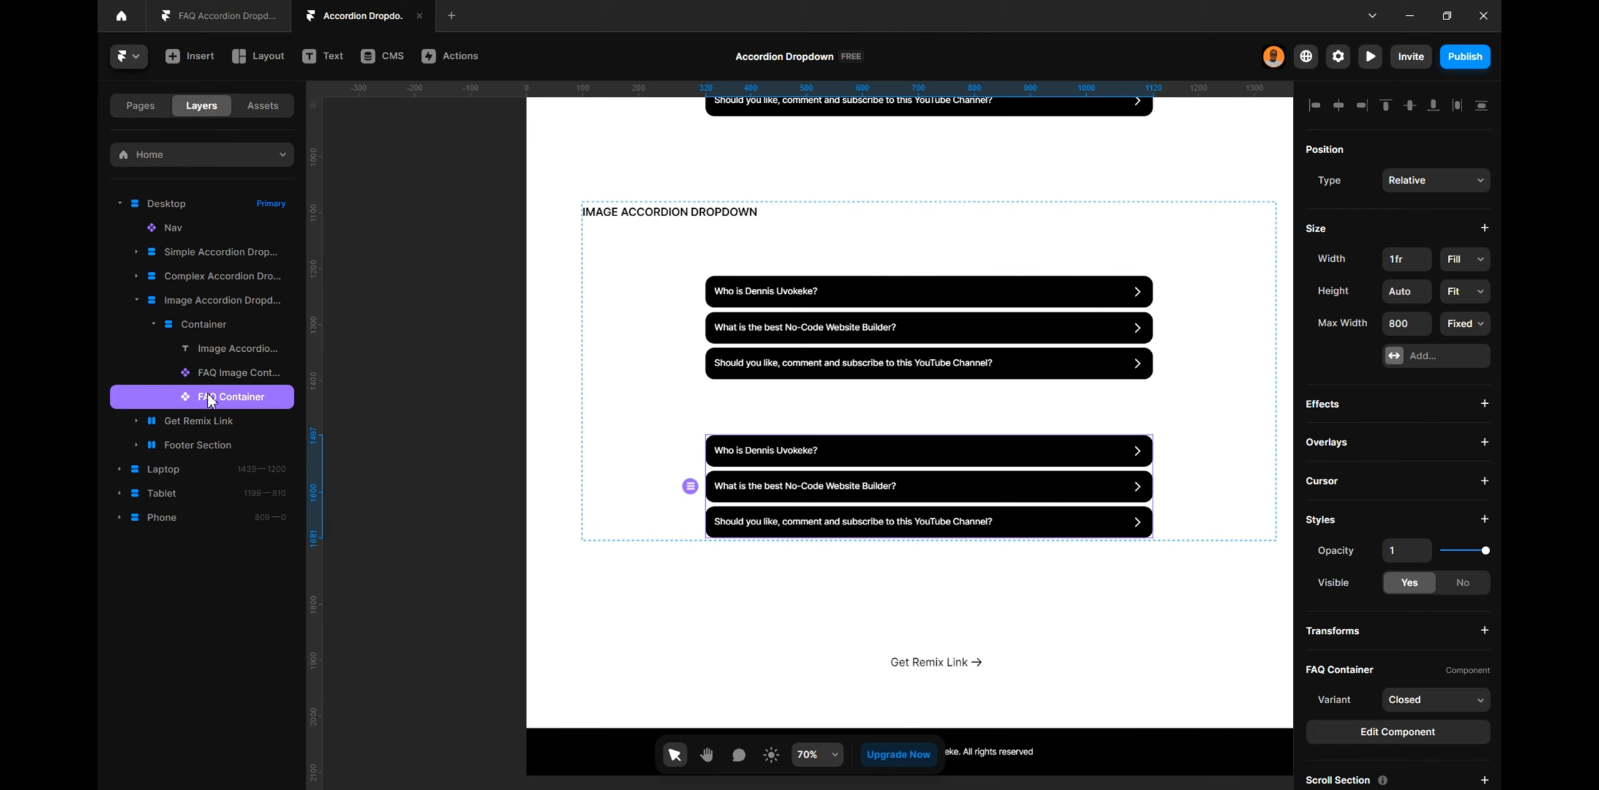
key(Delete)
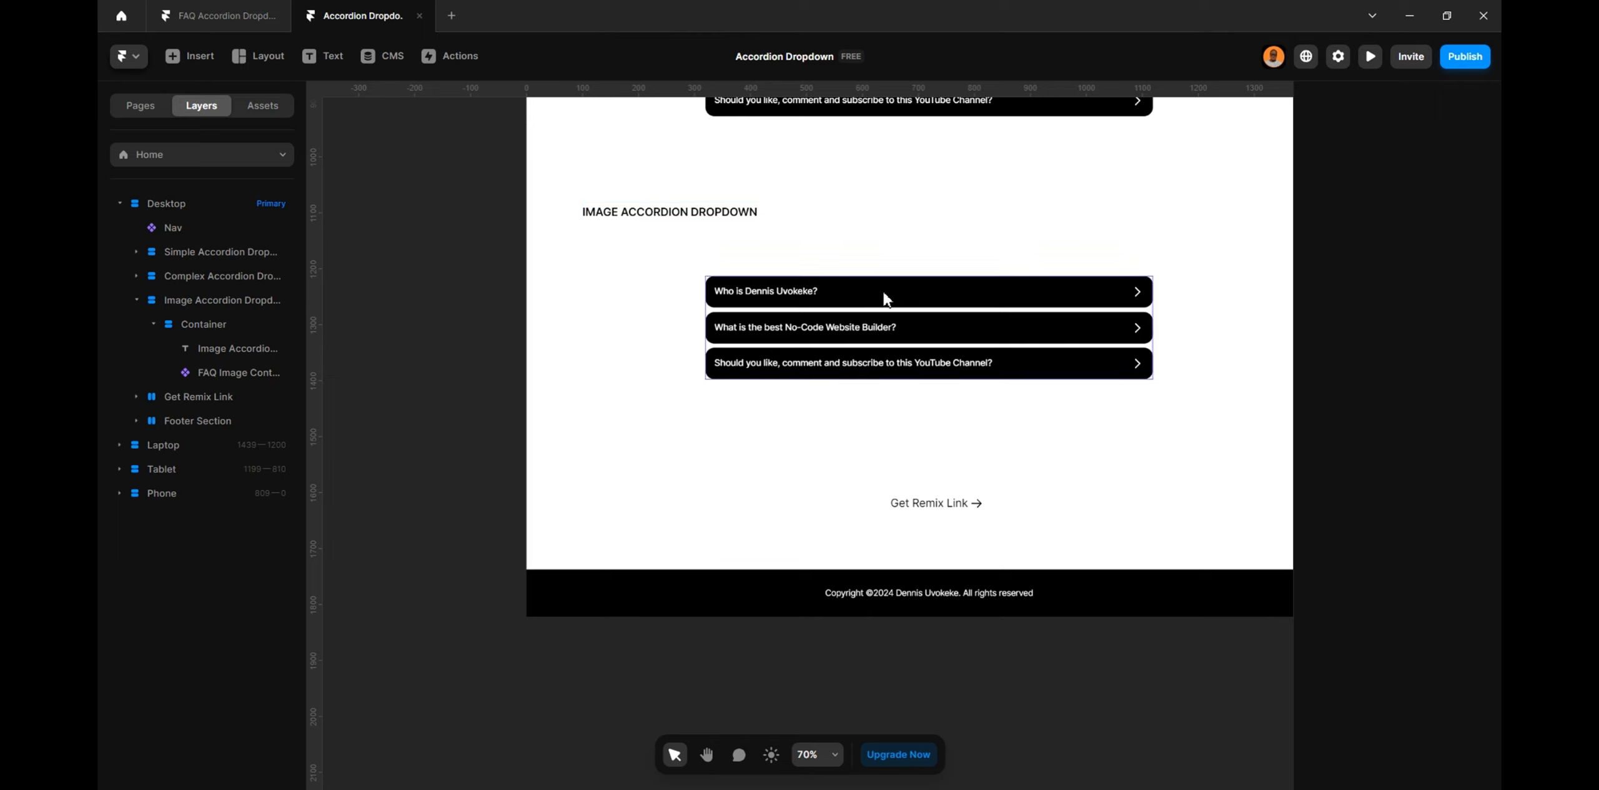
Preview the Desktop page and expand the three image accordion cards one after another
scroll(886, 297, up, 10)
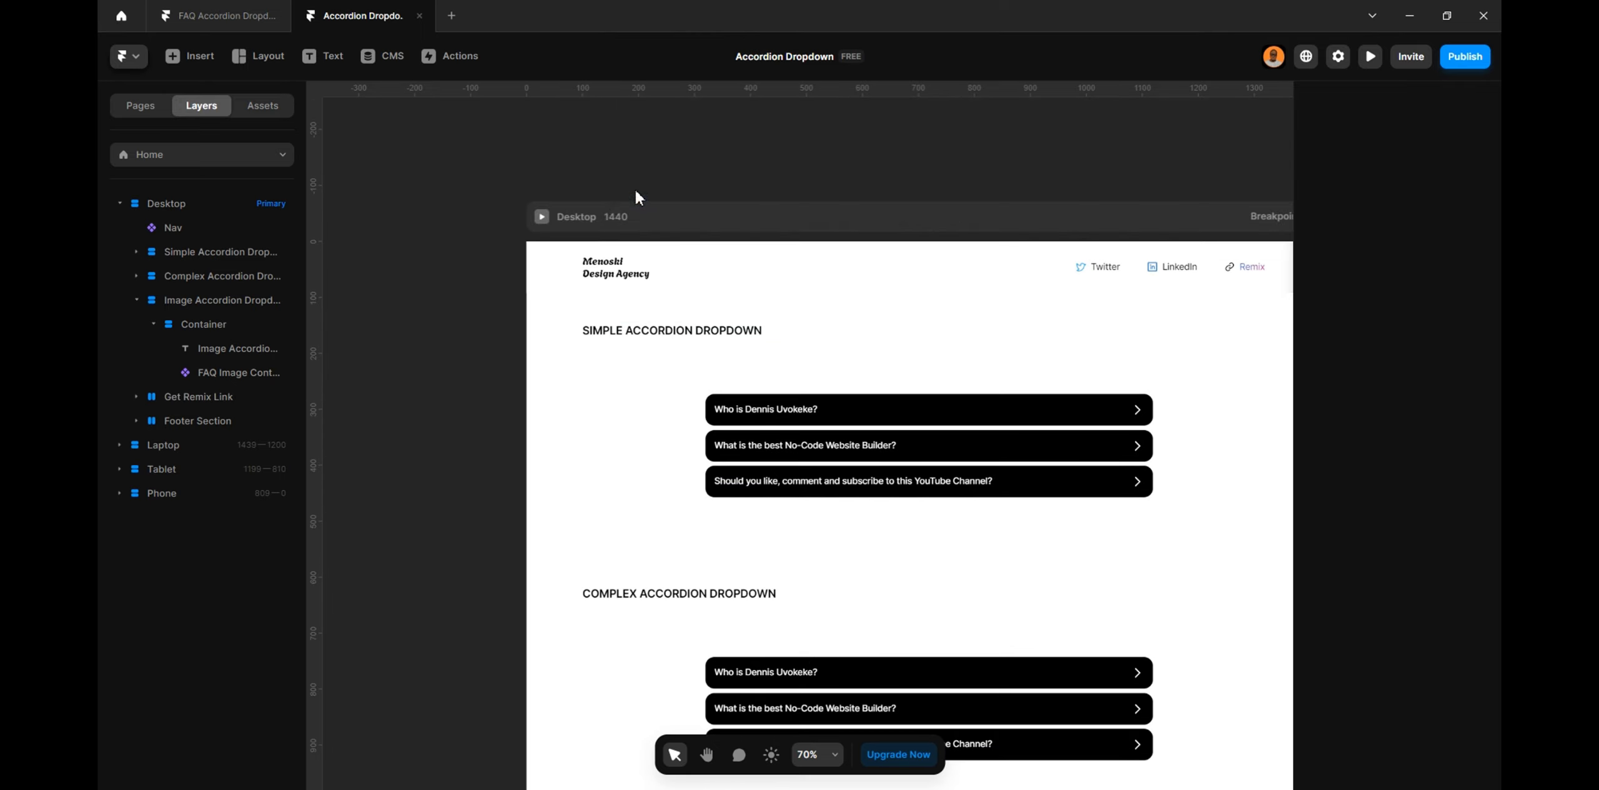
click(543, 219)
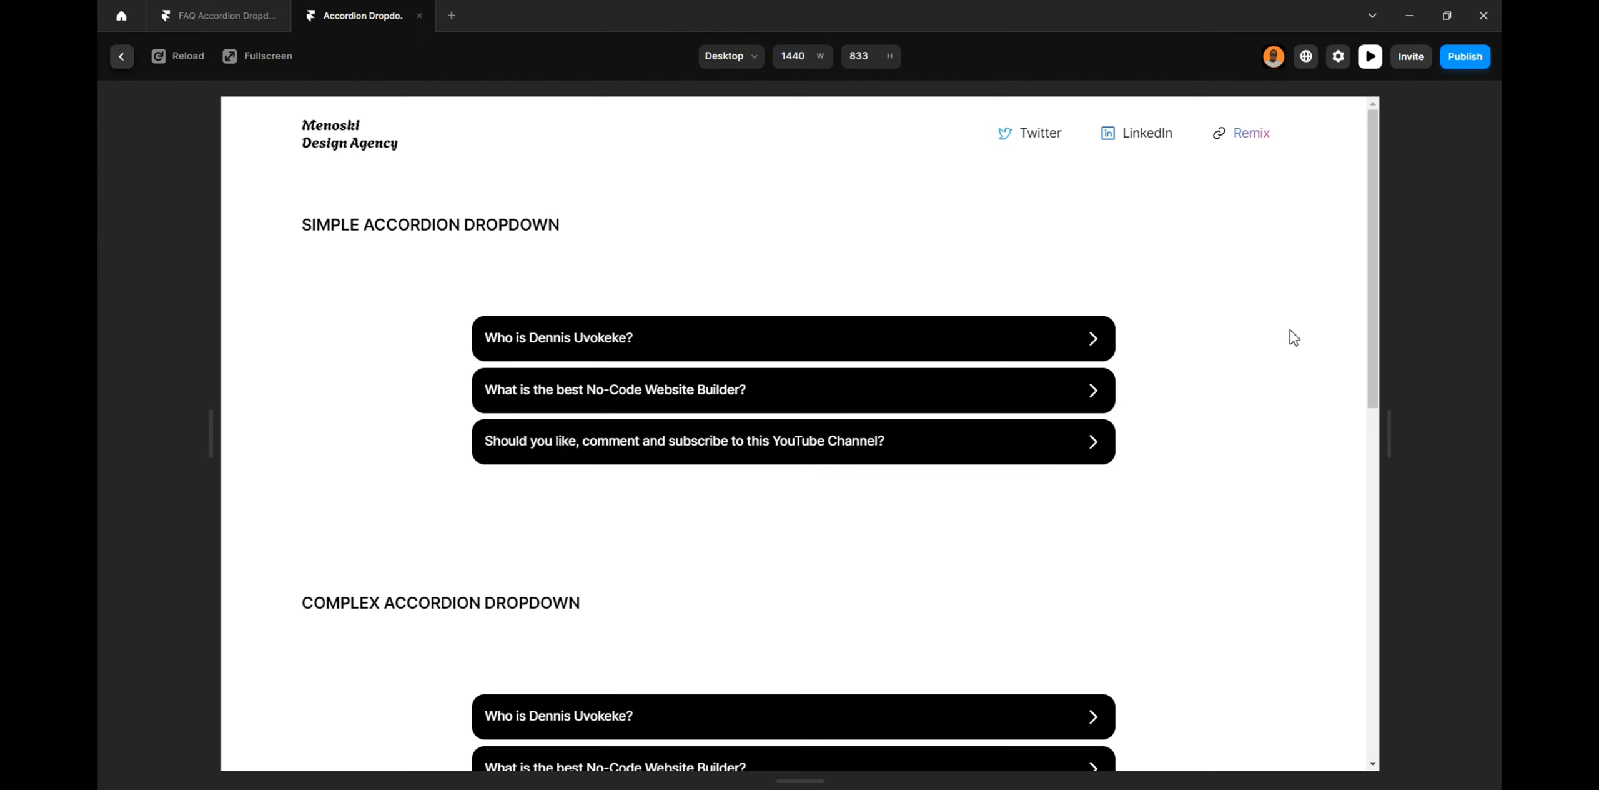
scroll(970, 294, down, 10)
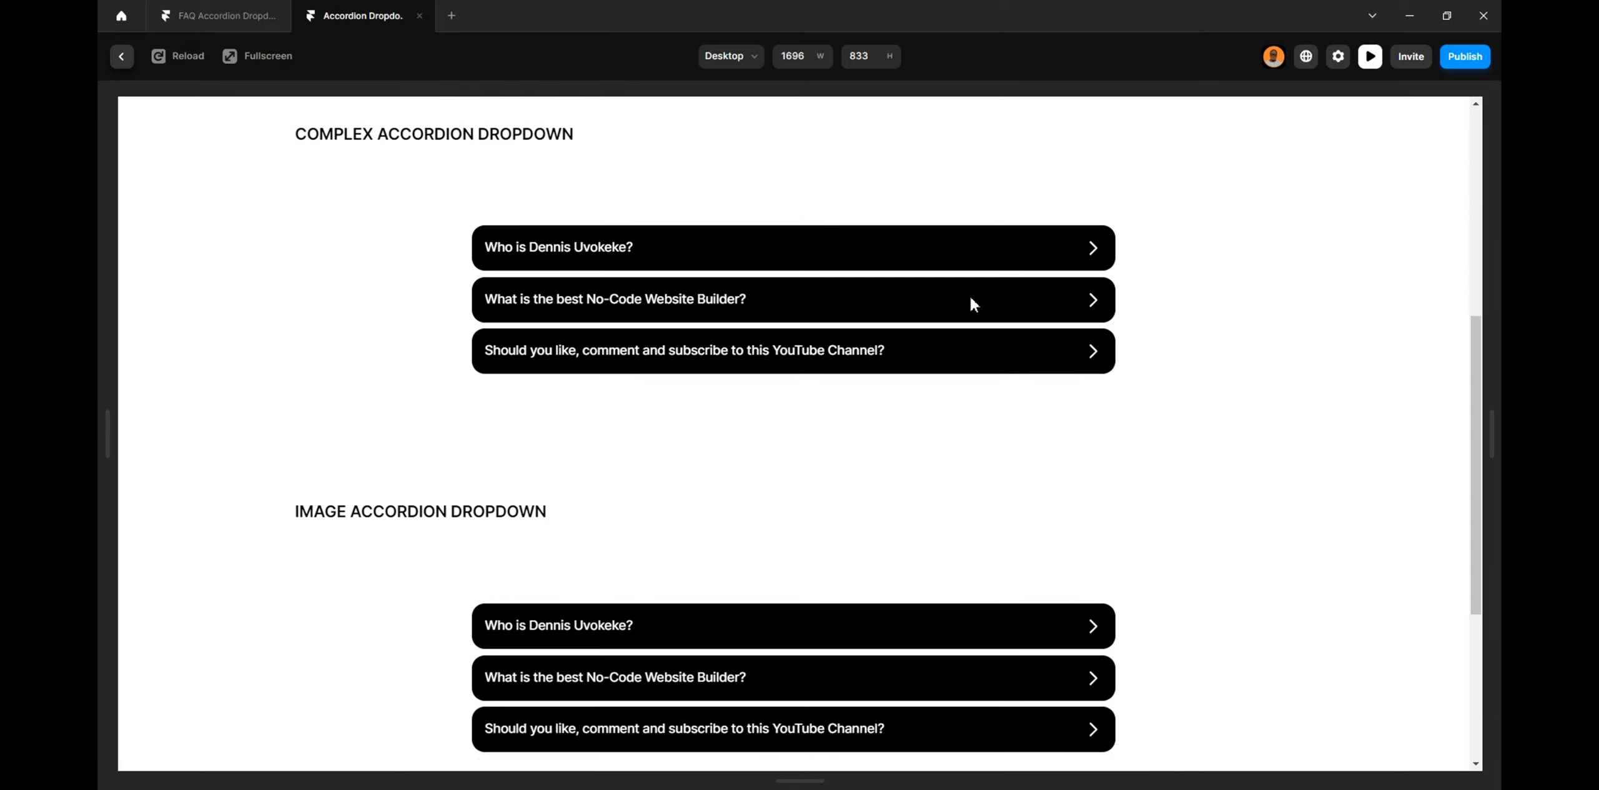
click(847, 461)
scroll(849, 531, down, 3)
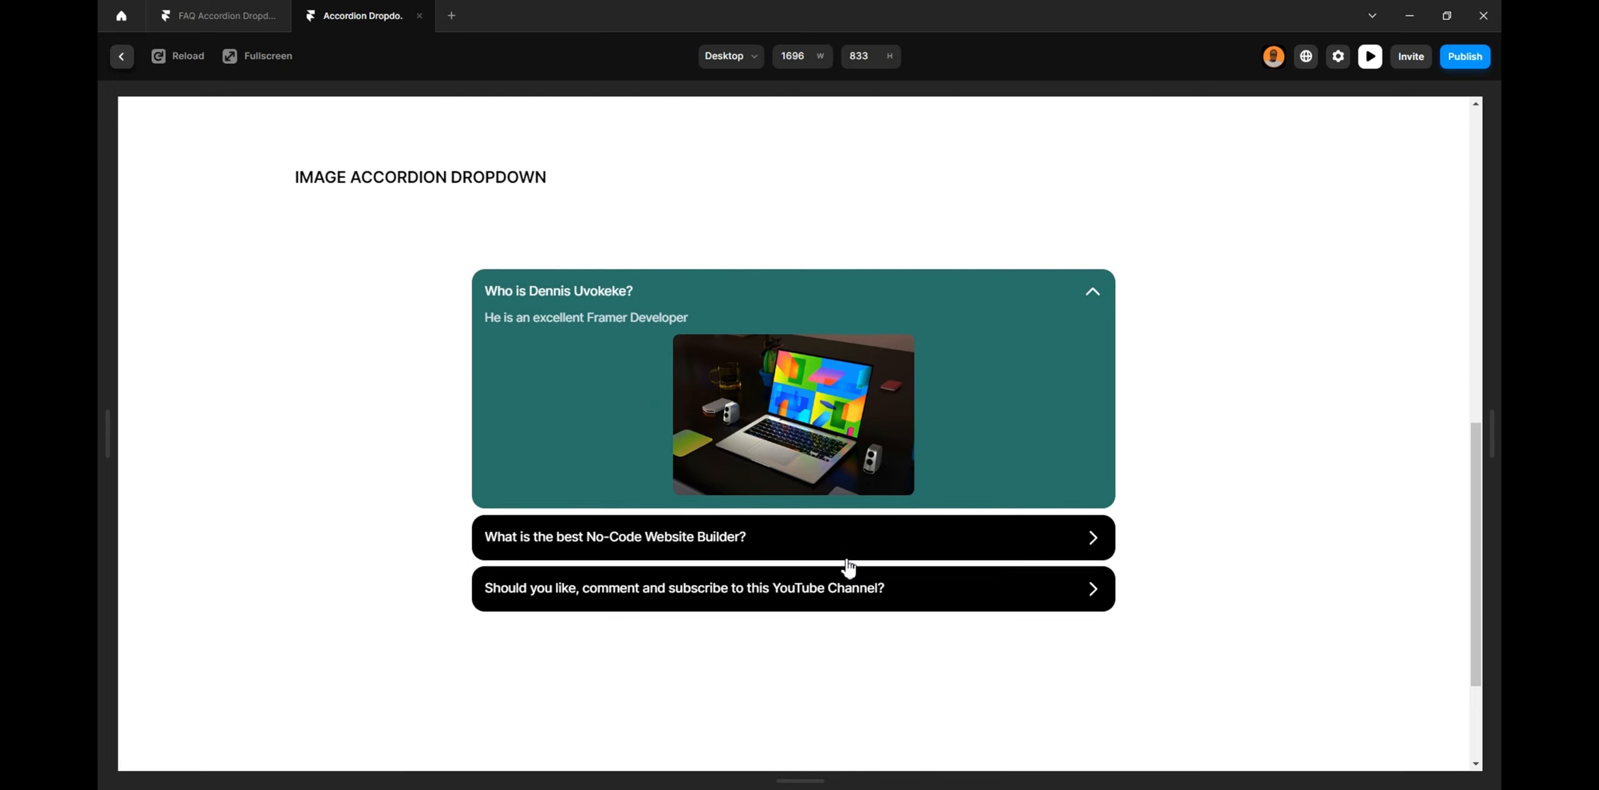
click(832, 532)
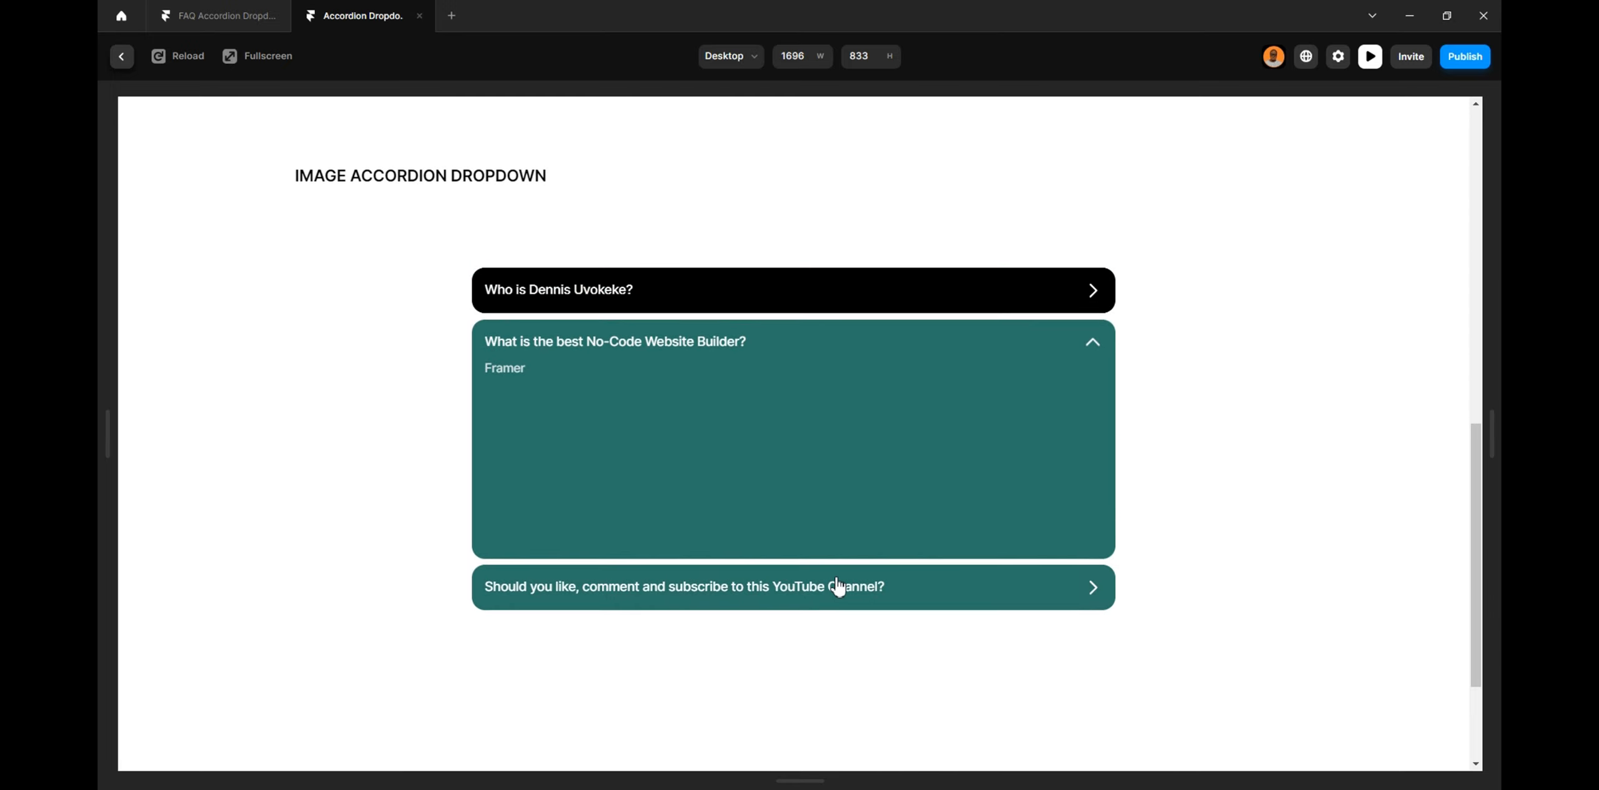
click(837, 585)
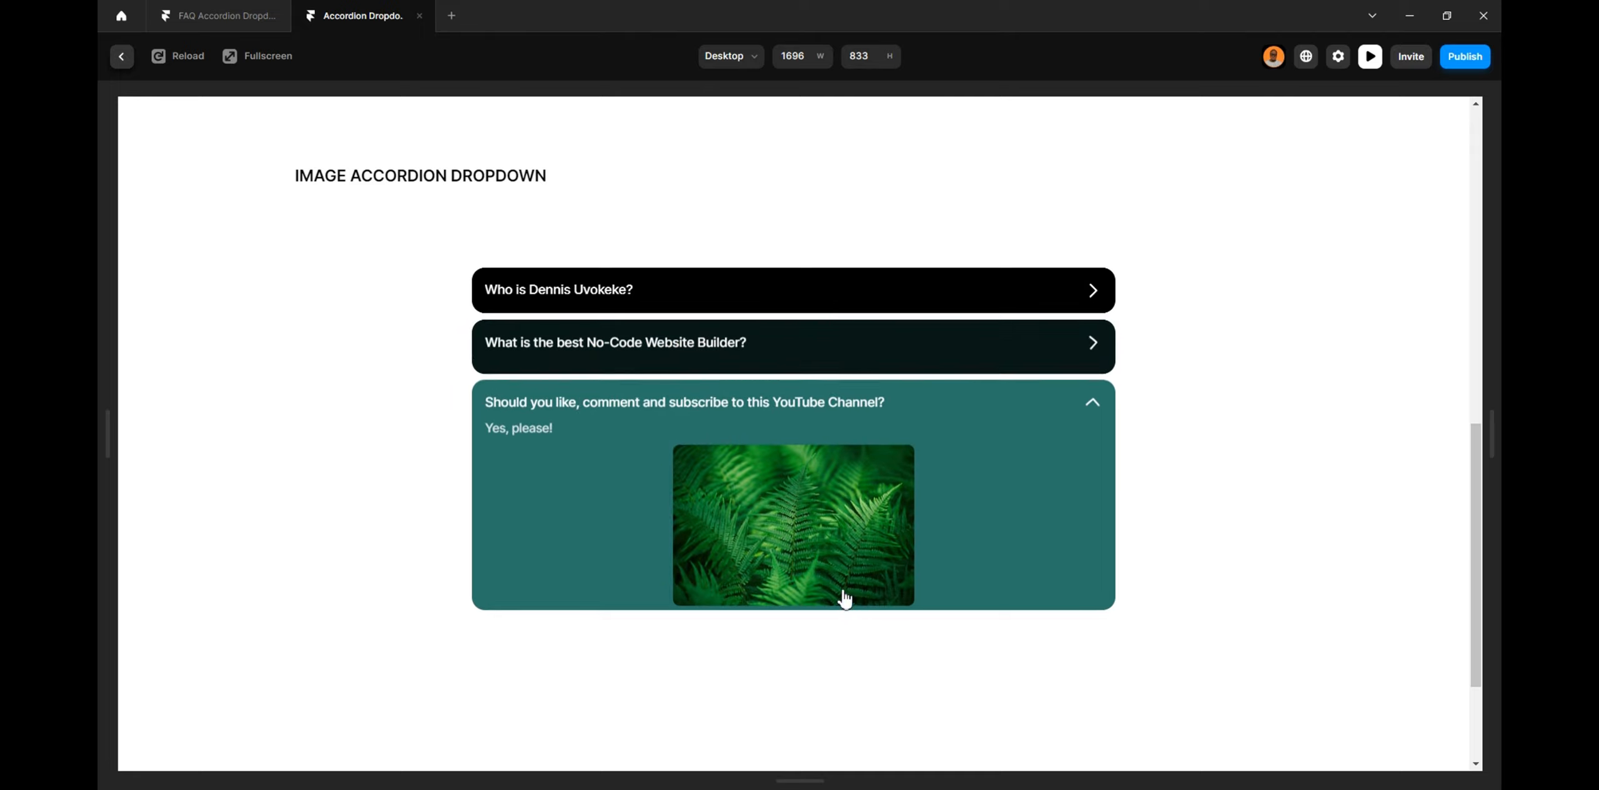
Test opening, switching between and collapsing the image accordion cards in the preview
click(773, 403)
click(761, 360)
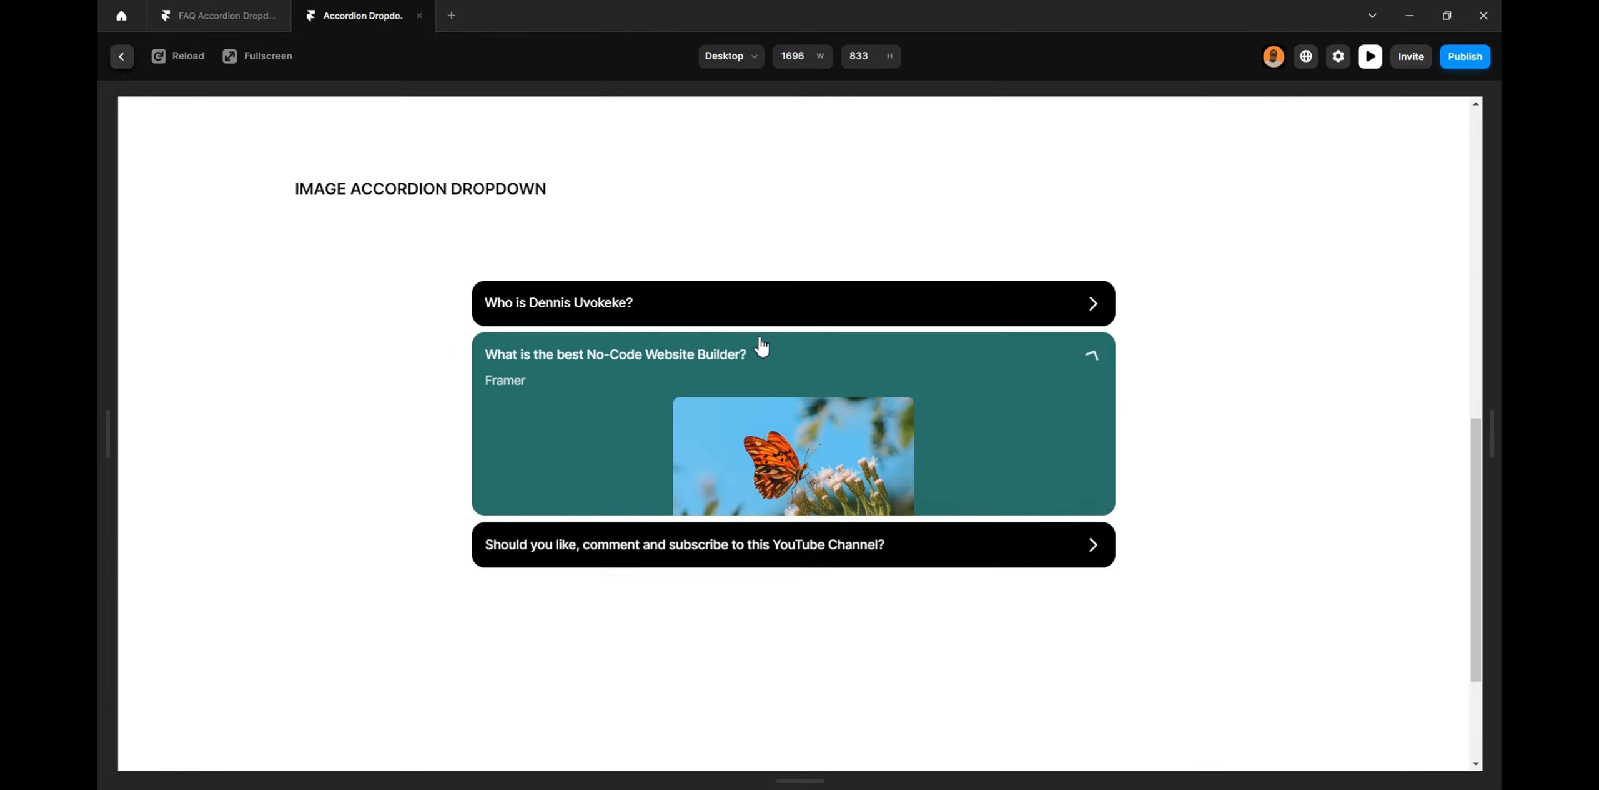
click(756, 316)
click(764, 547)
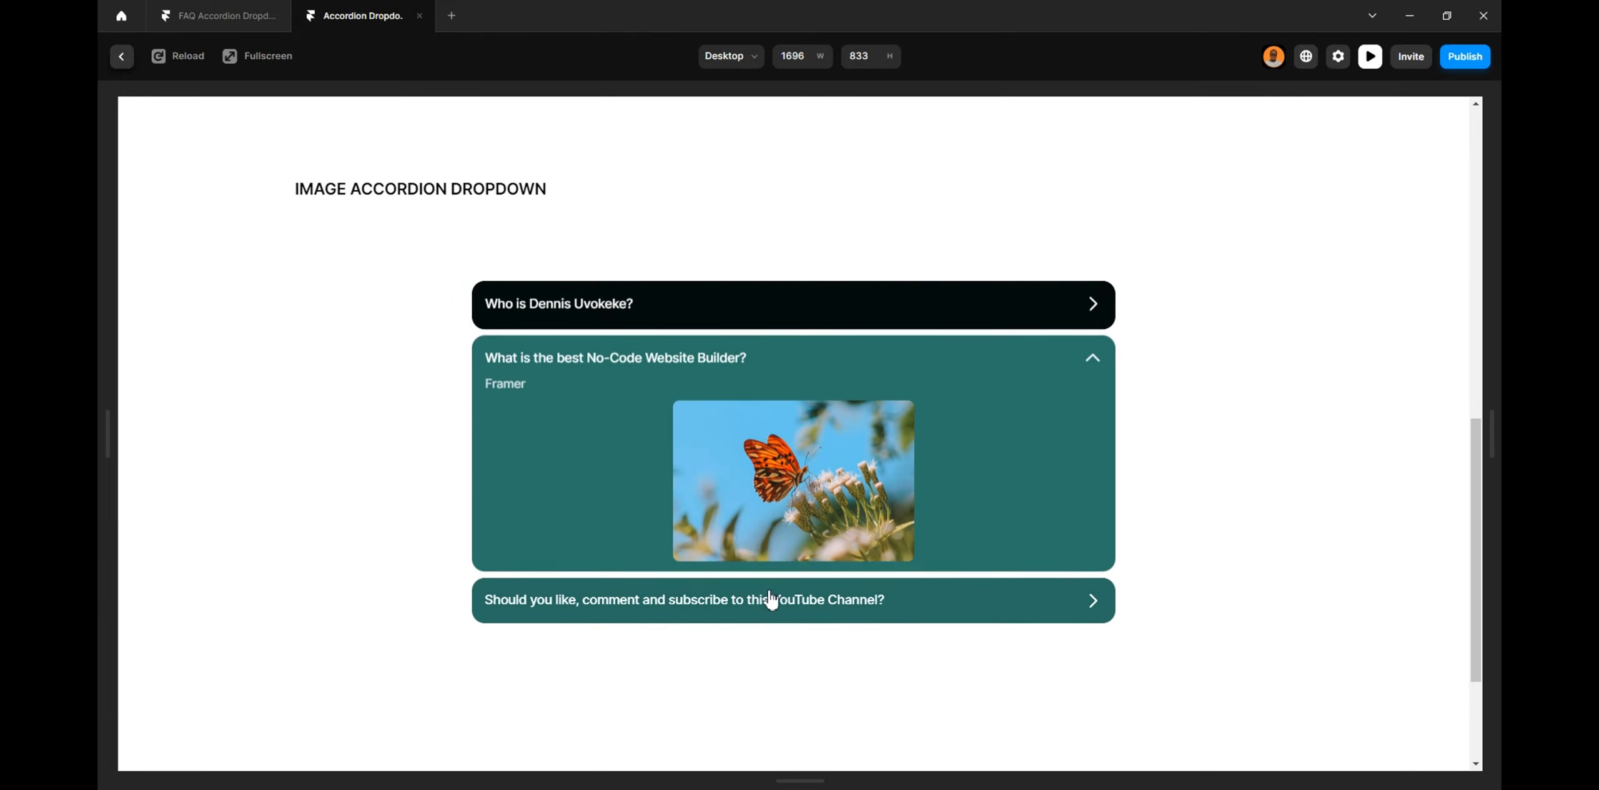
click(771, 598)
click(752, 420)
click(735, 361)
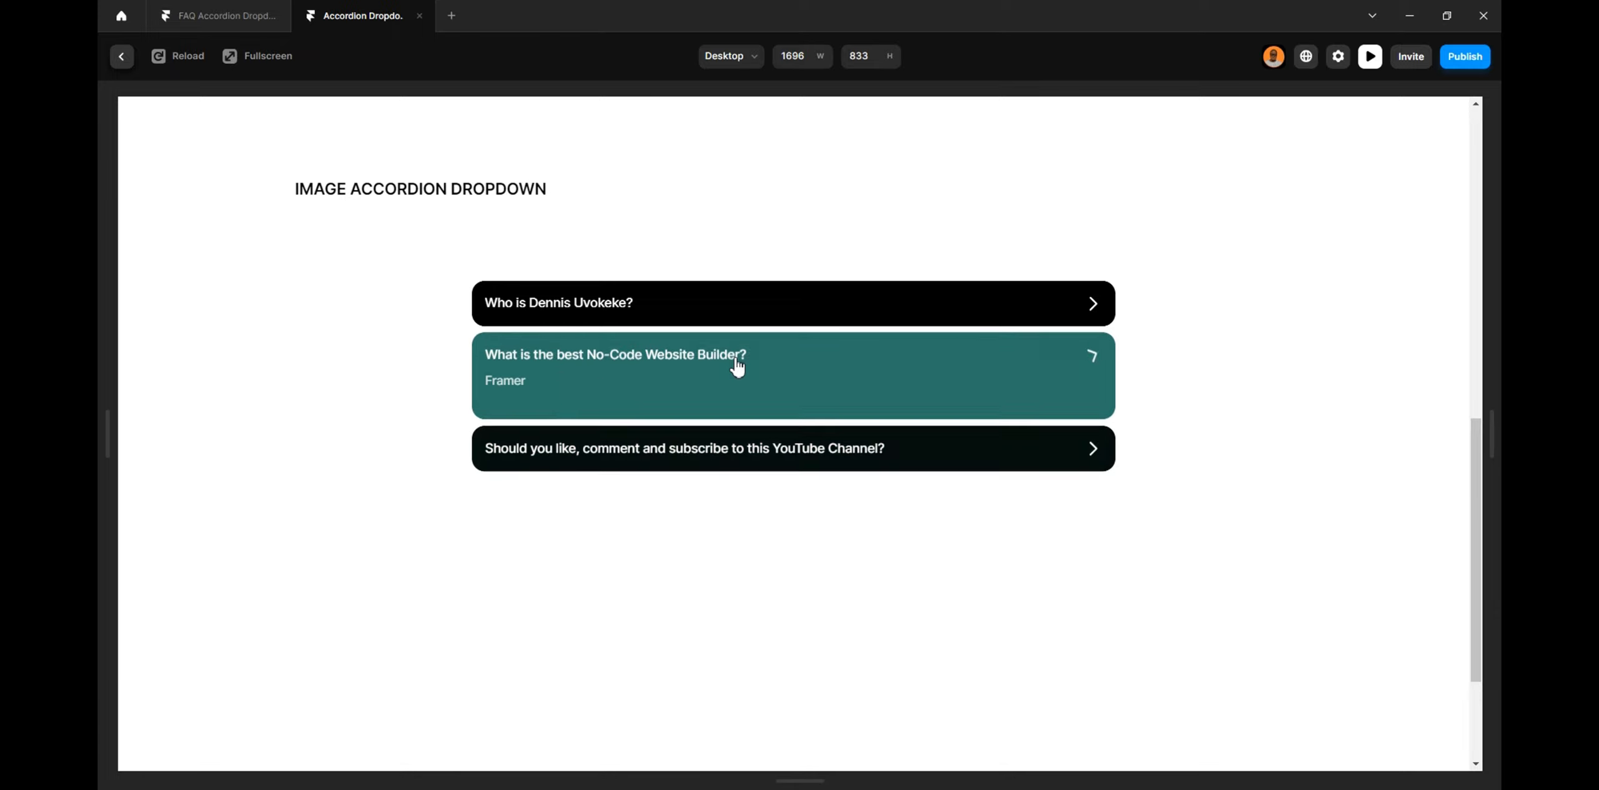
click(737, 318)
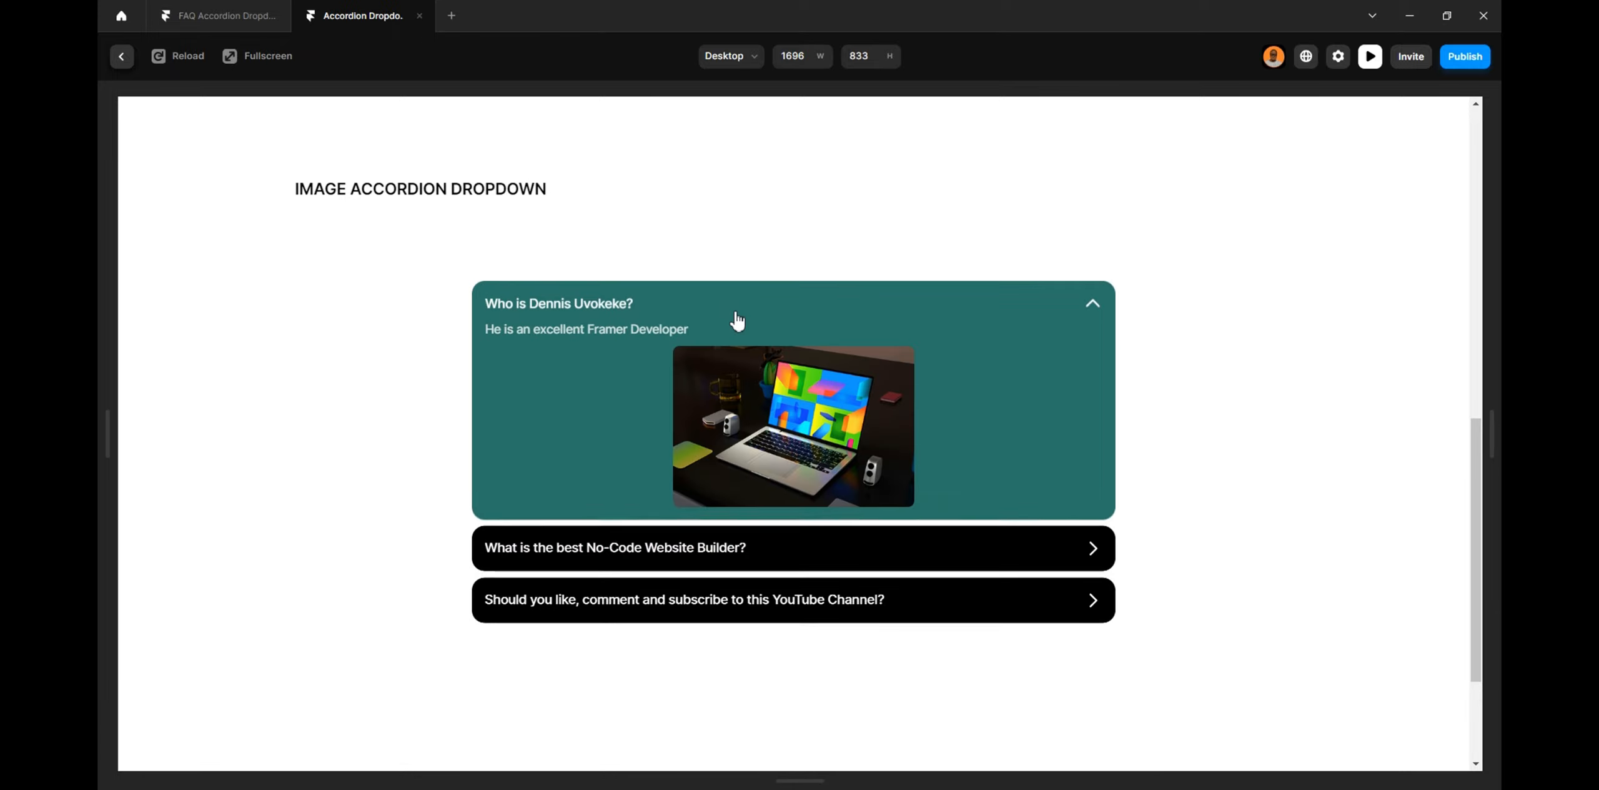
click(737, 318)
Look over the simple, complex and image accordion sections in the preview, and leave the preview
scroll(738, 318, up, 5)
scroll(737, 320, up, 5)
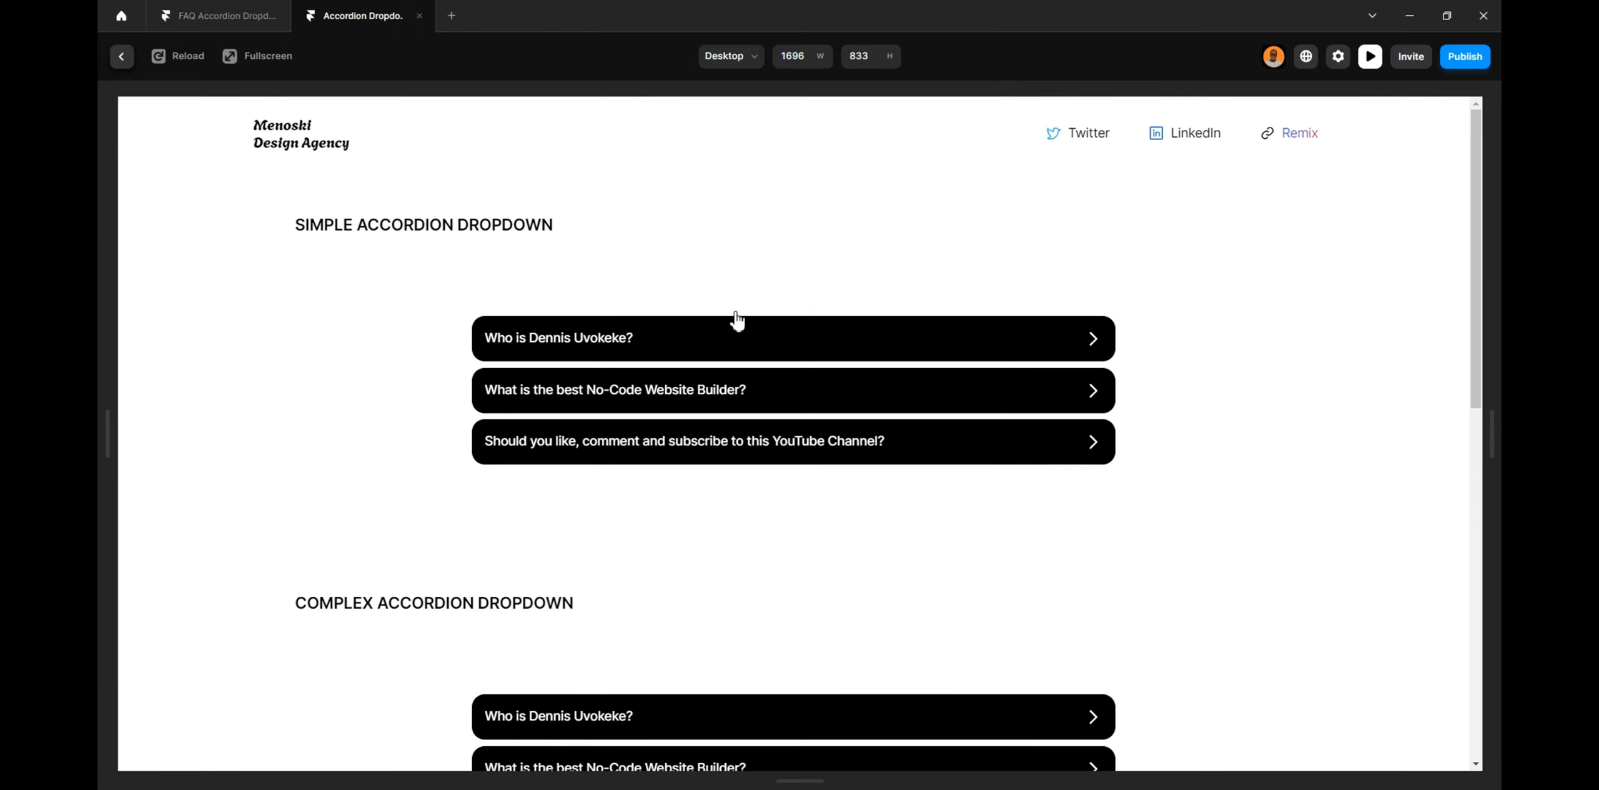
scroll(738, 320, down, 7)
scroll(736, 318, up, 5)
scroll(736, 318, down, 7)
click(121, 57)
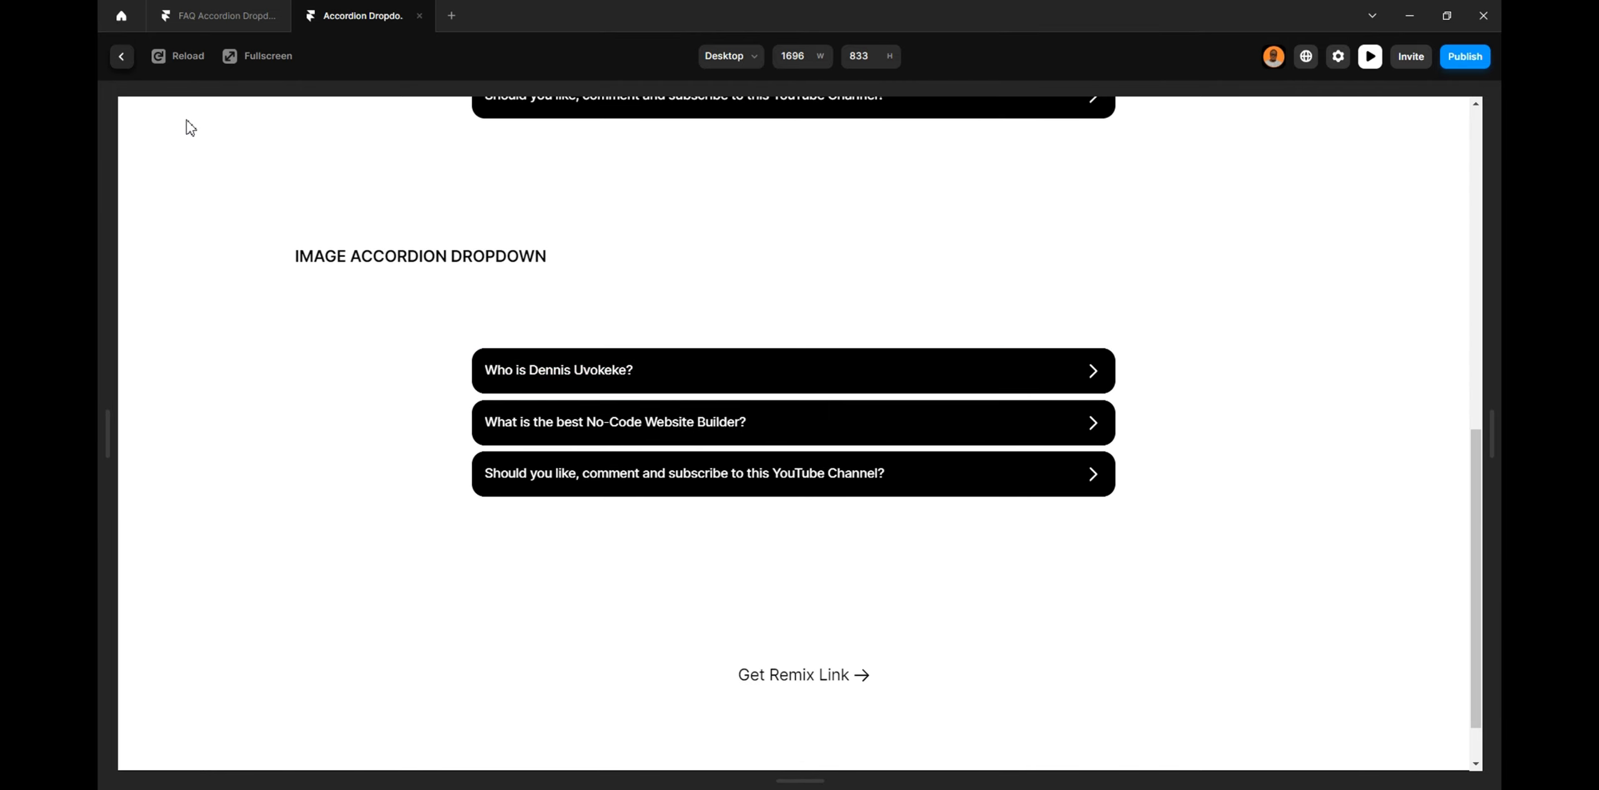
Reopen the Desktop preview and narrow it to a Tablet width of about 1044 px
scroll(925, 442, down, 3)
scroll(925, 443, up, 8)
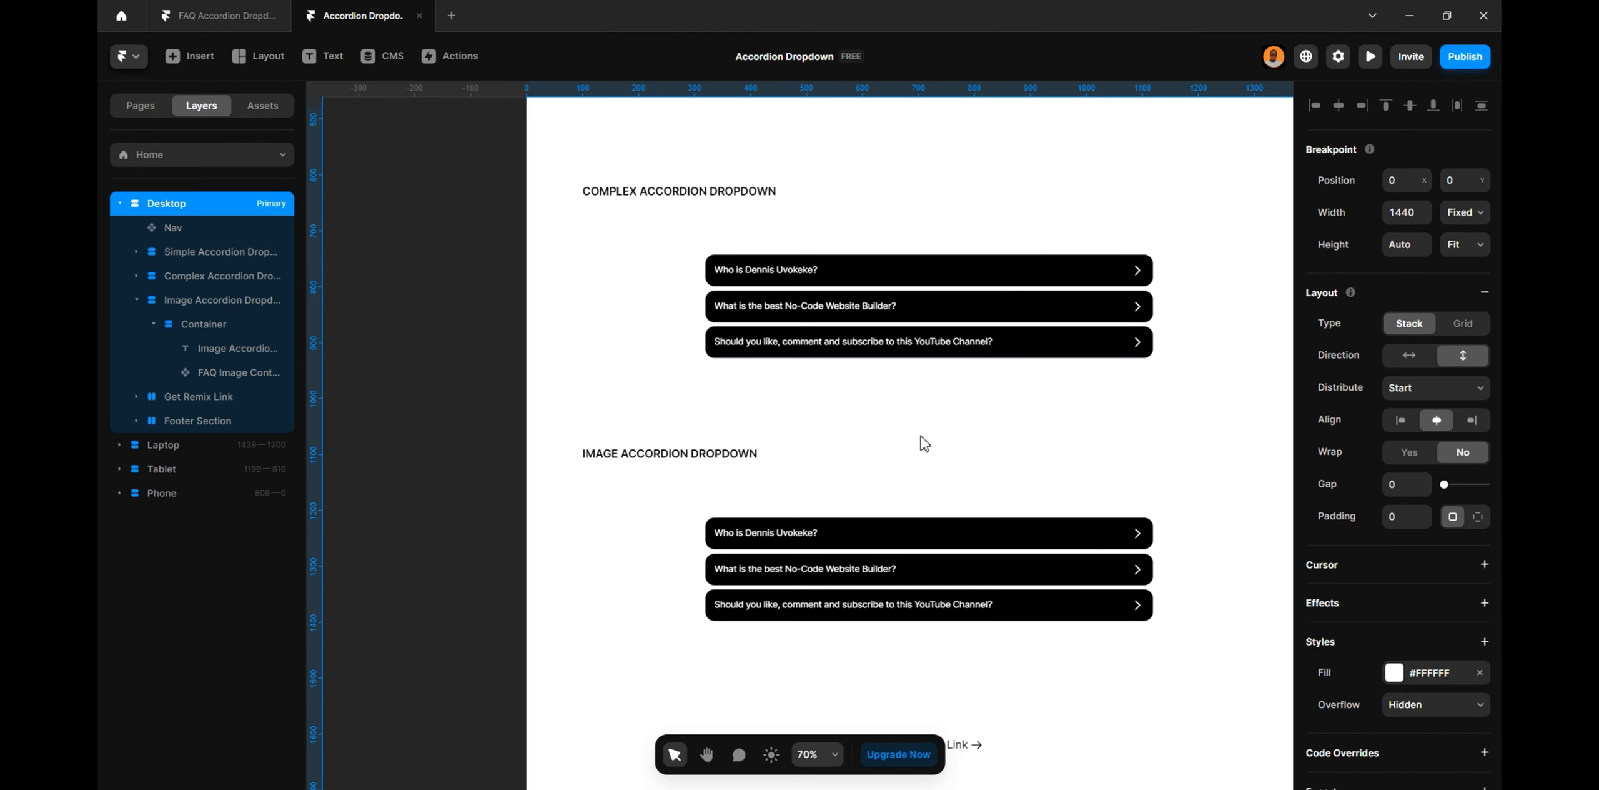
scroll(925, 442, down, 3)
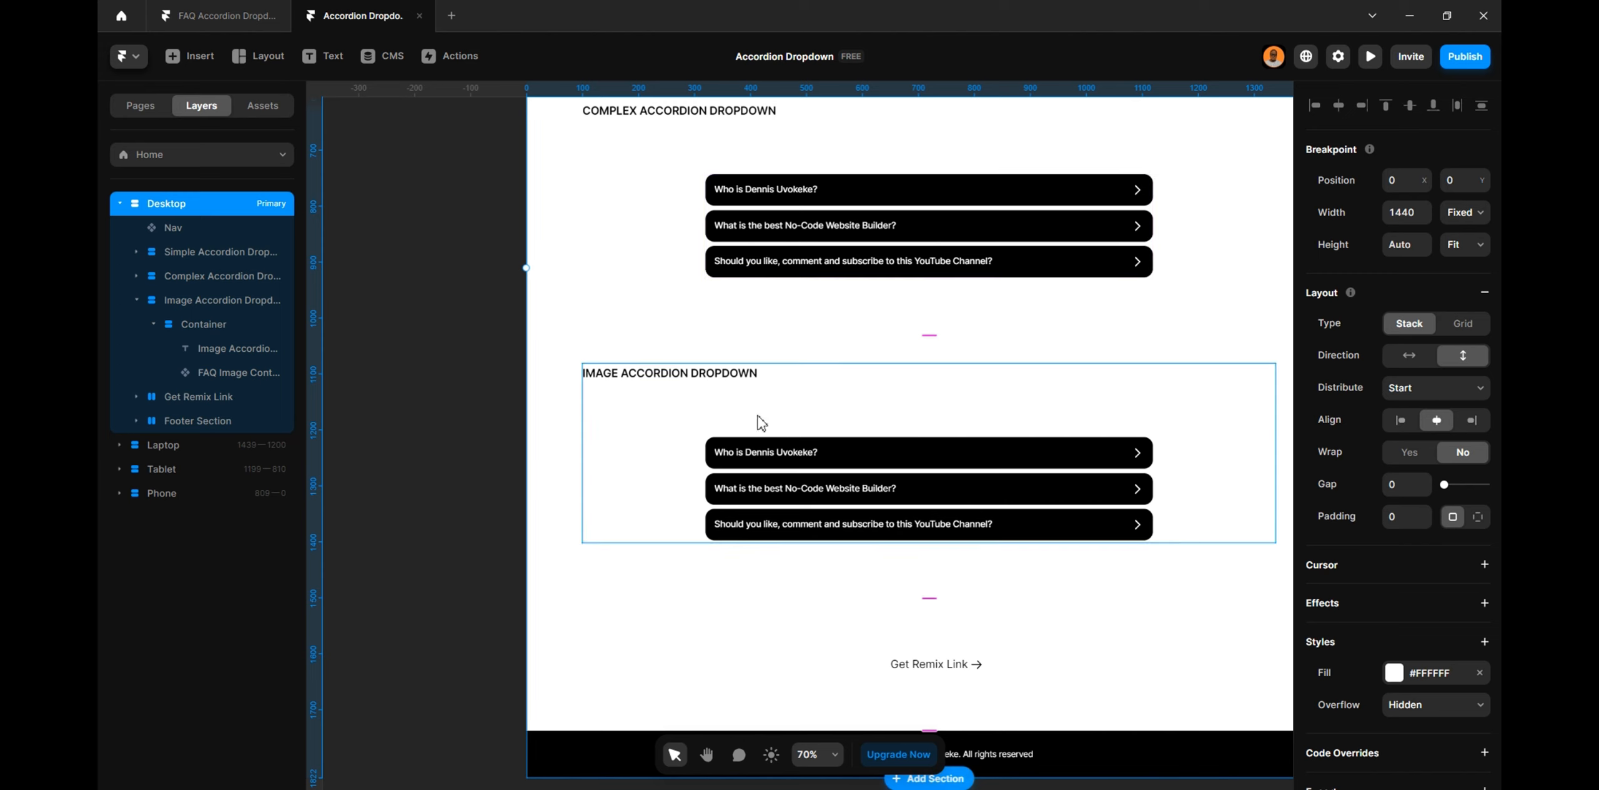
scroll(792, 373, up, 4)
scroll(788, 366, up, 3)
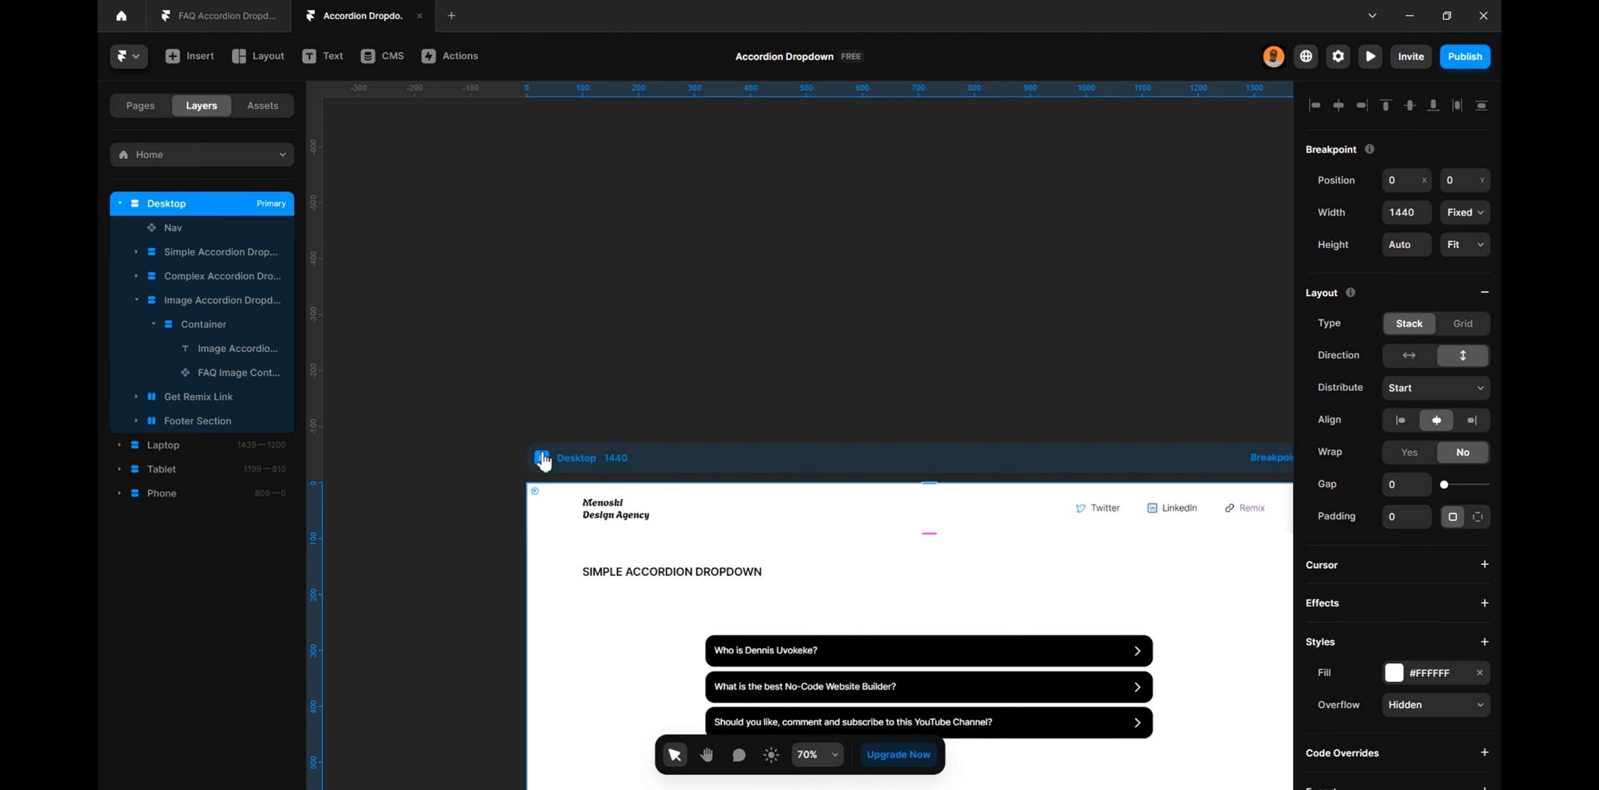
click(543, 460)
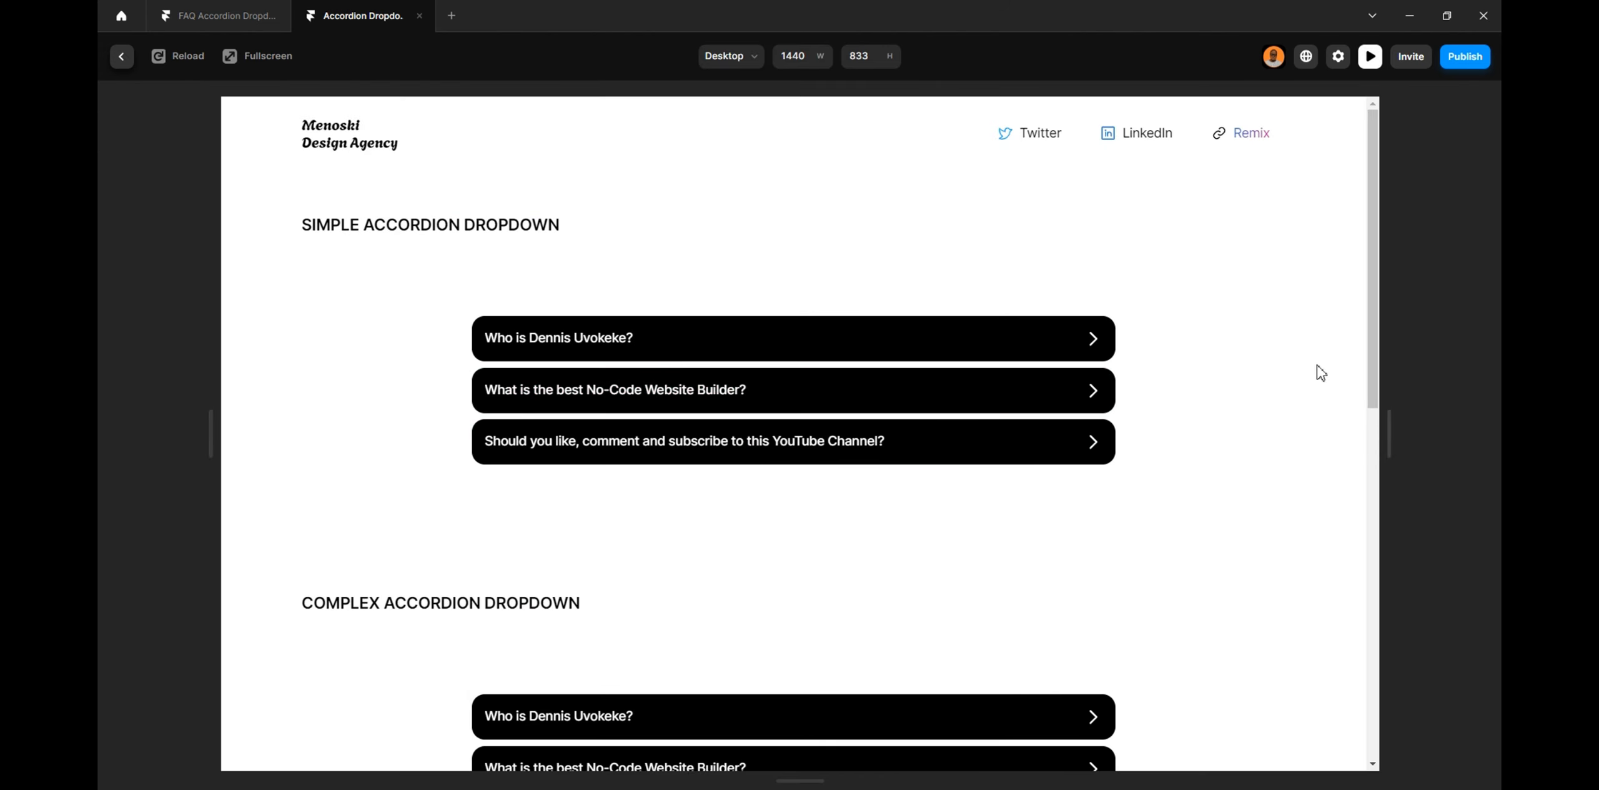
drag(1389, 369, 1228, 371)
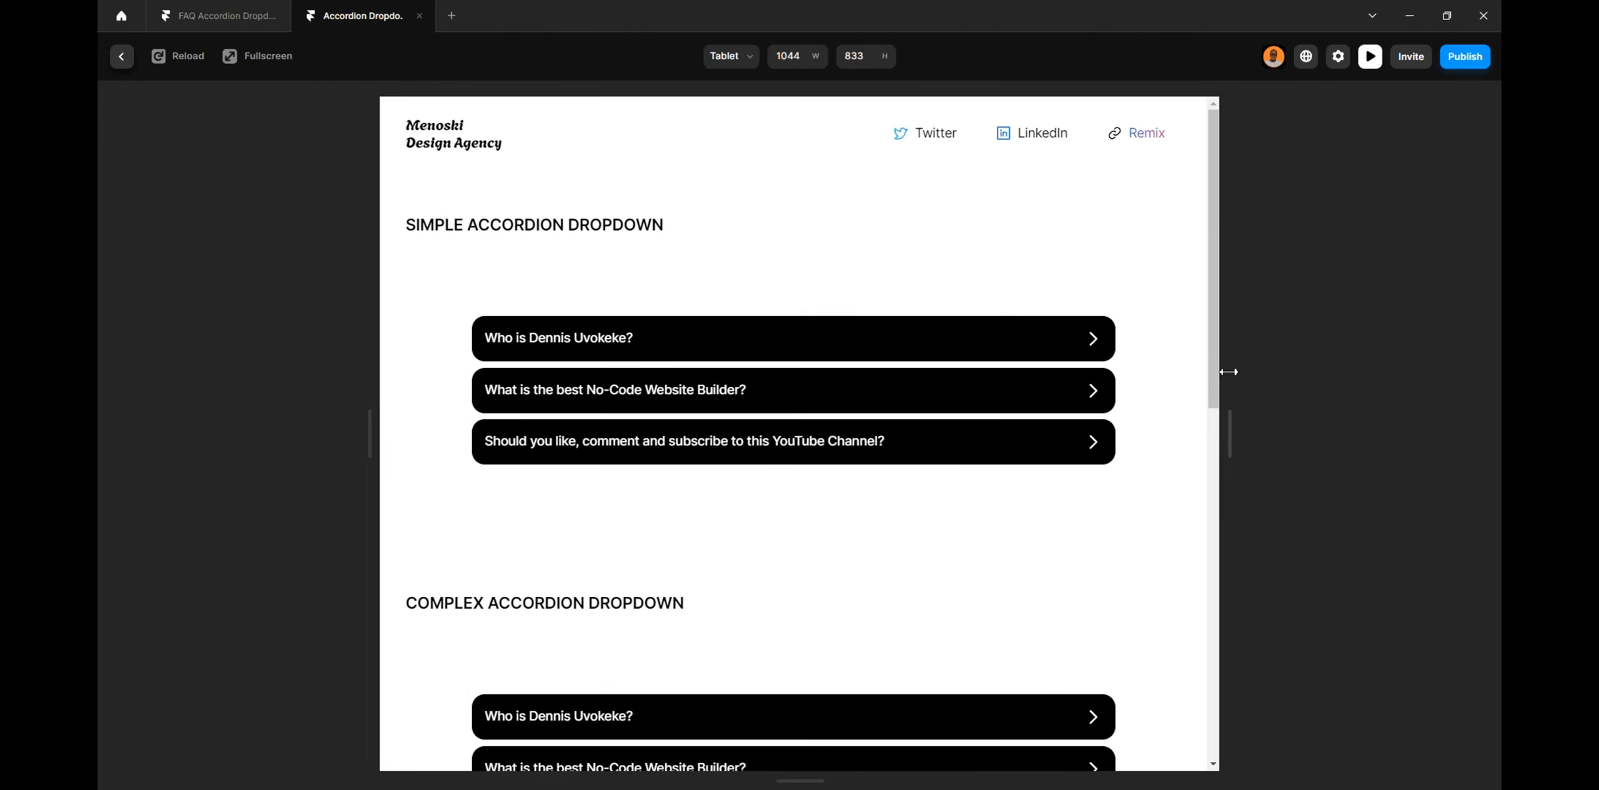
Switch the preview to the Phone breakpoint and expand all three questions of the simple accordion
click(740, 60)
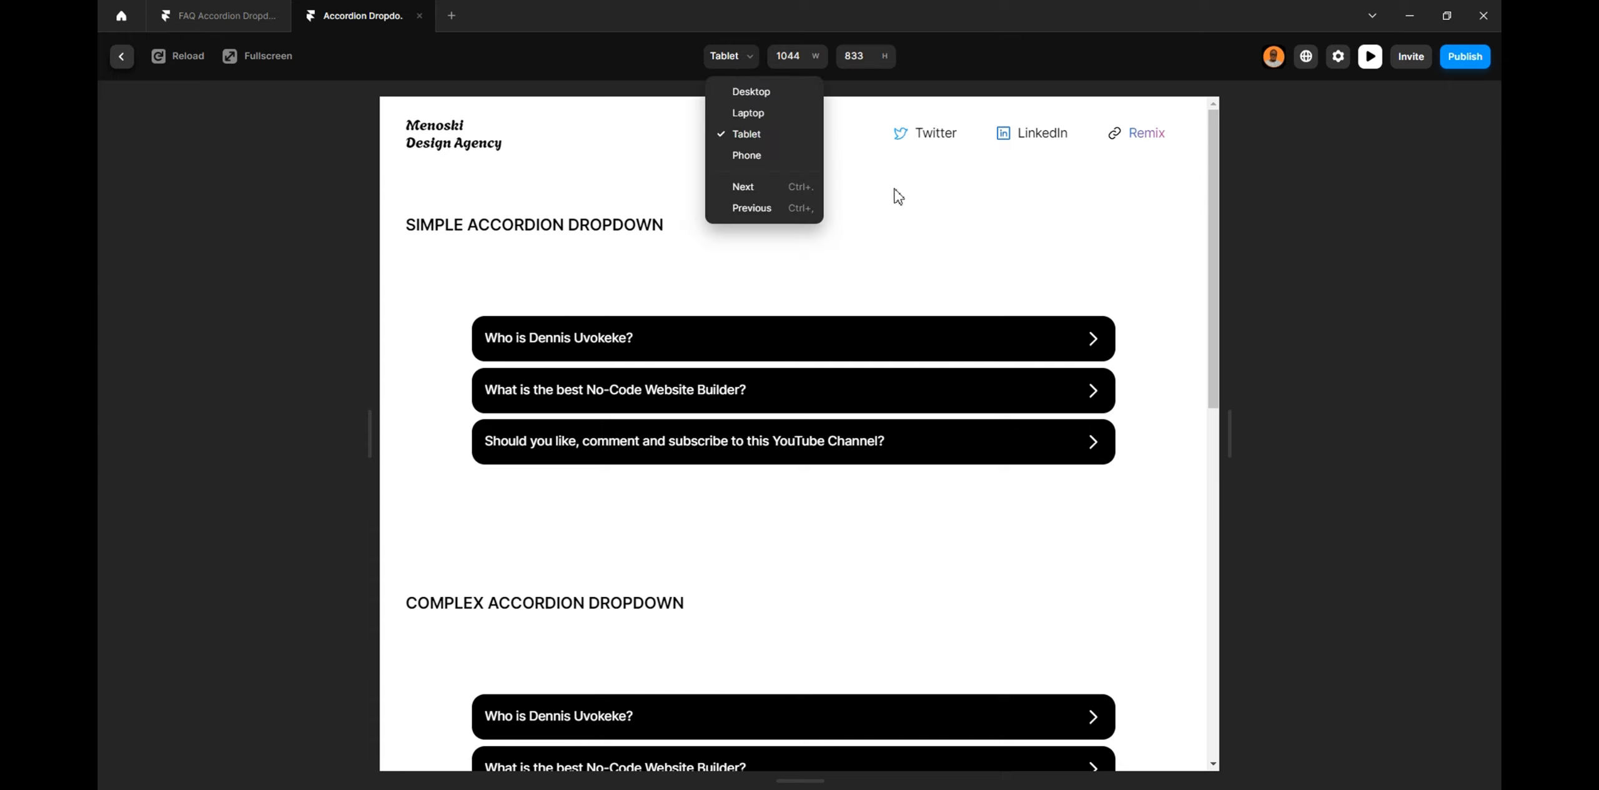
click(737, 155)
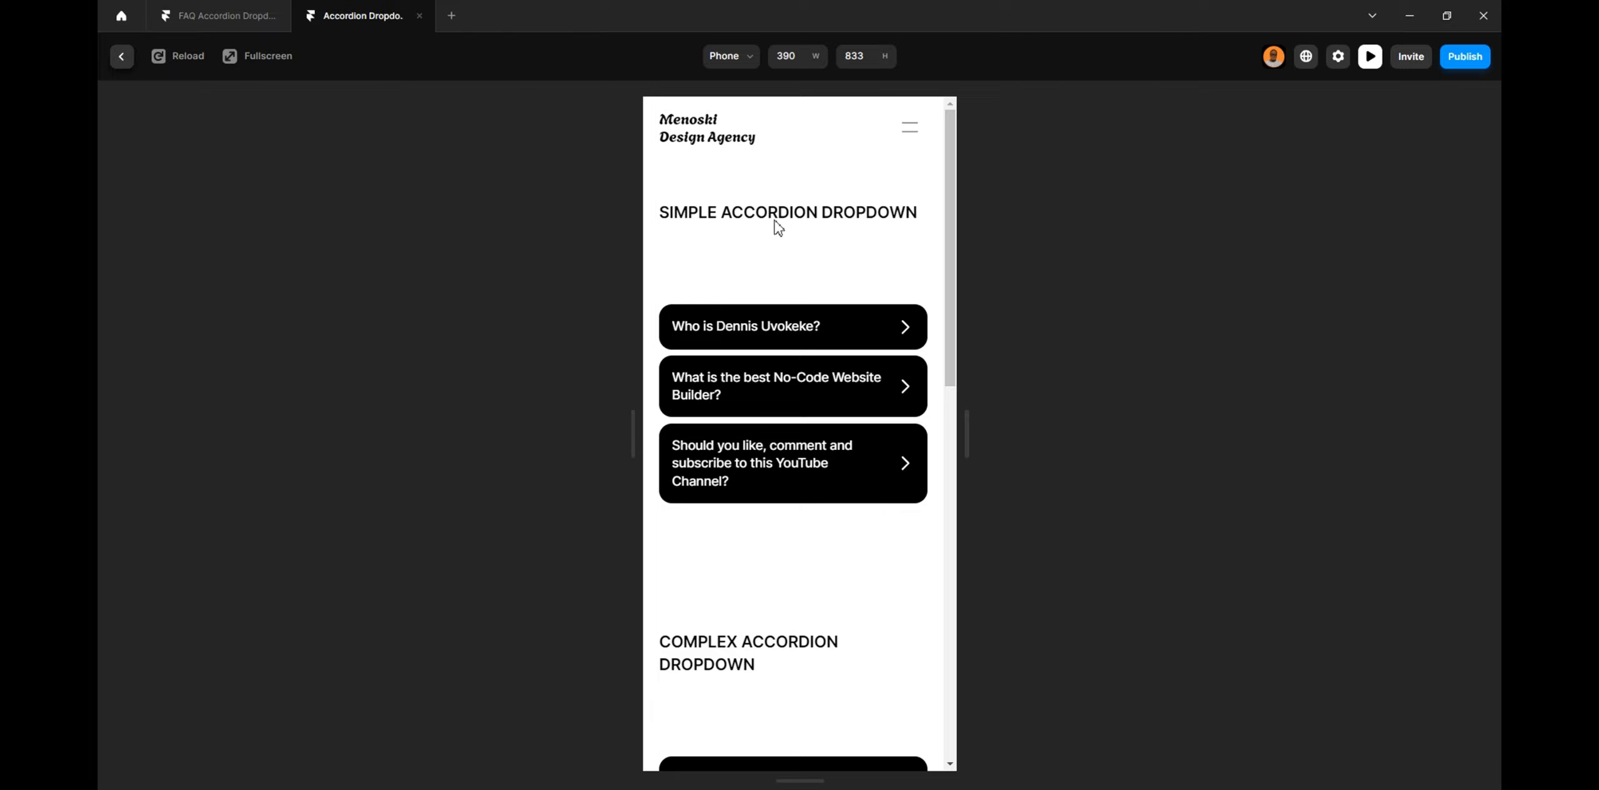
click(800, 332)
click(808, 431)
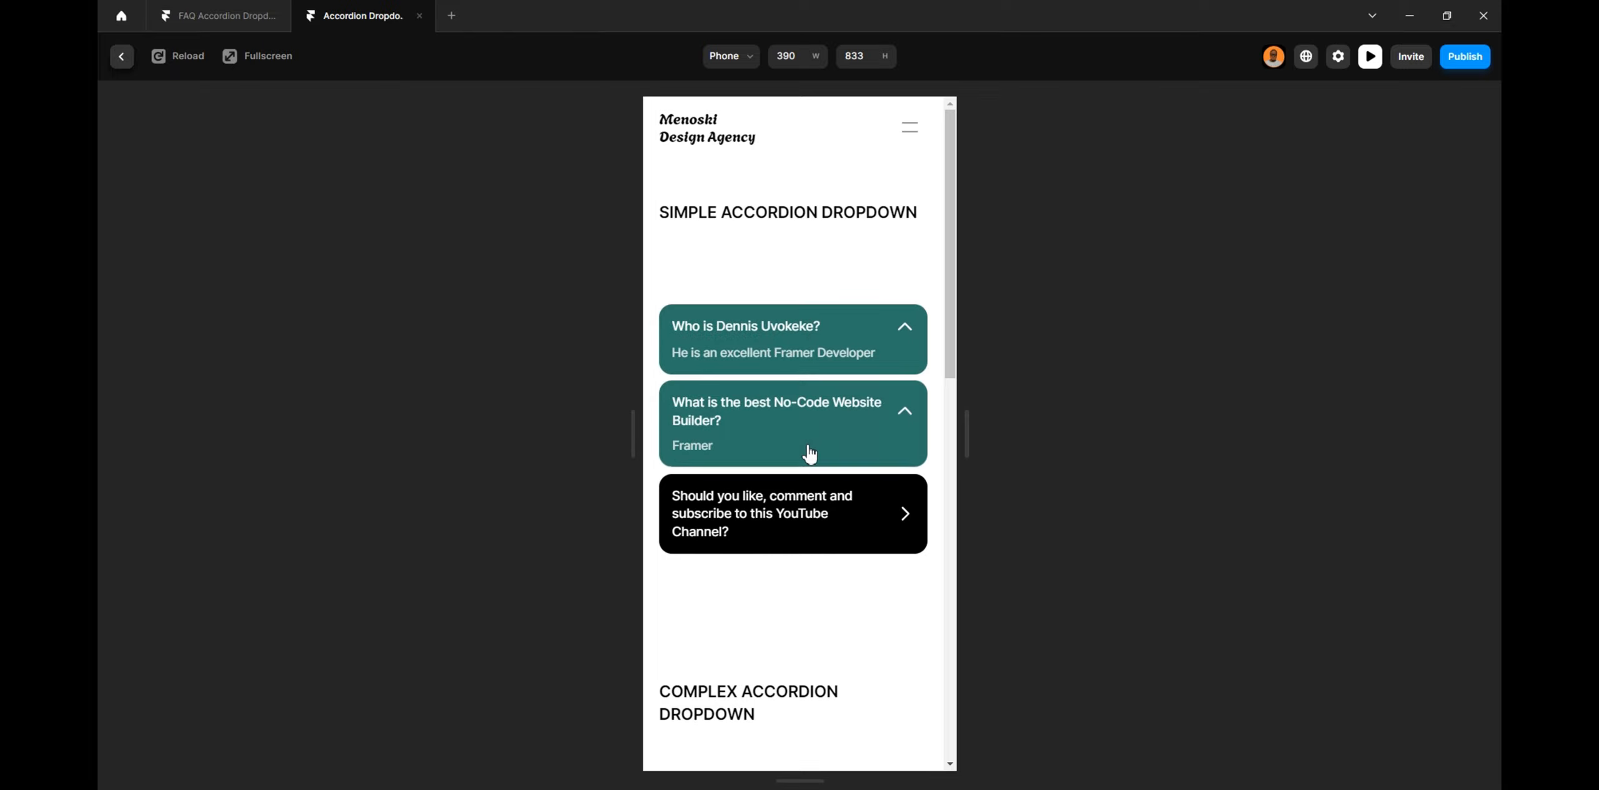
click(812, 506)
Test opening and switching the complex accordion's questions at Phone size, check the image accordion's layout, and leave the preview
scroll(814, 504, down, 6)
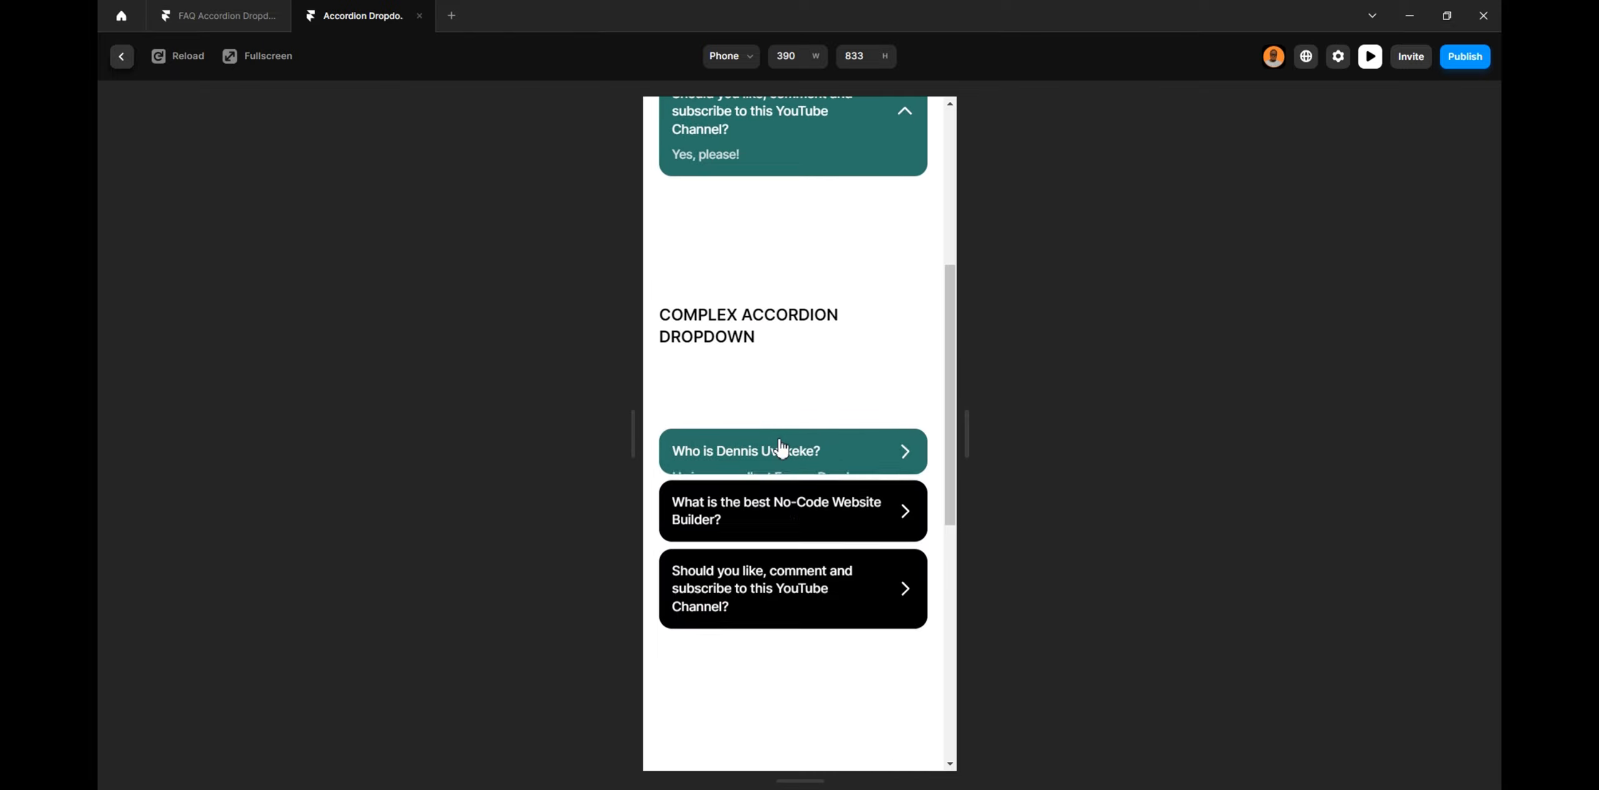
click(780, 447)
click(791, 549)
scroll(789, 579, down, 2)
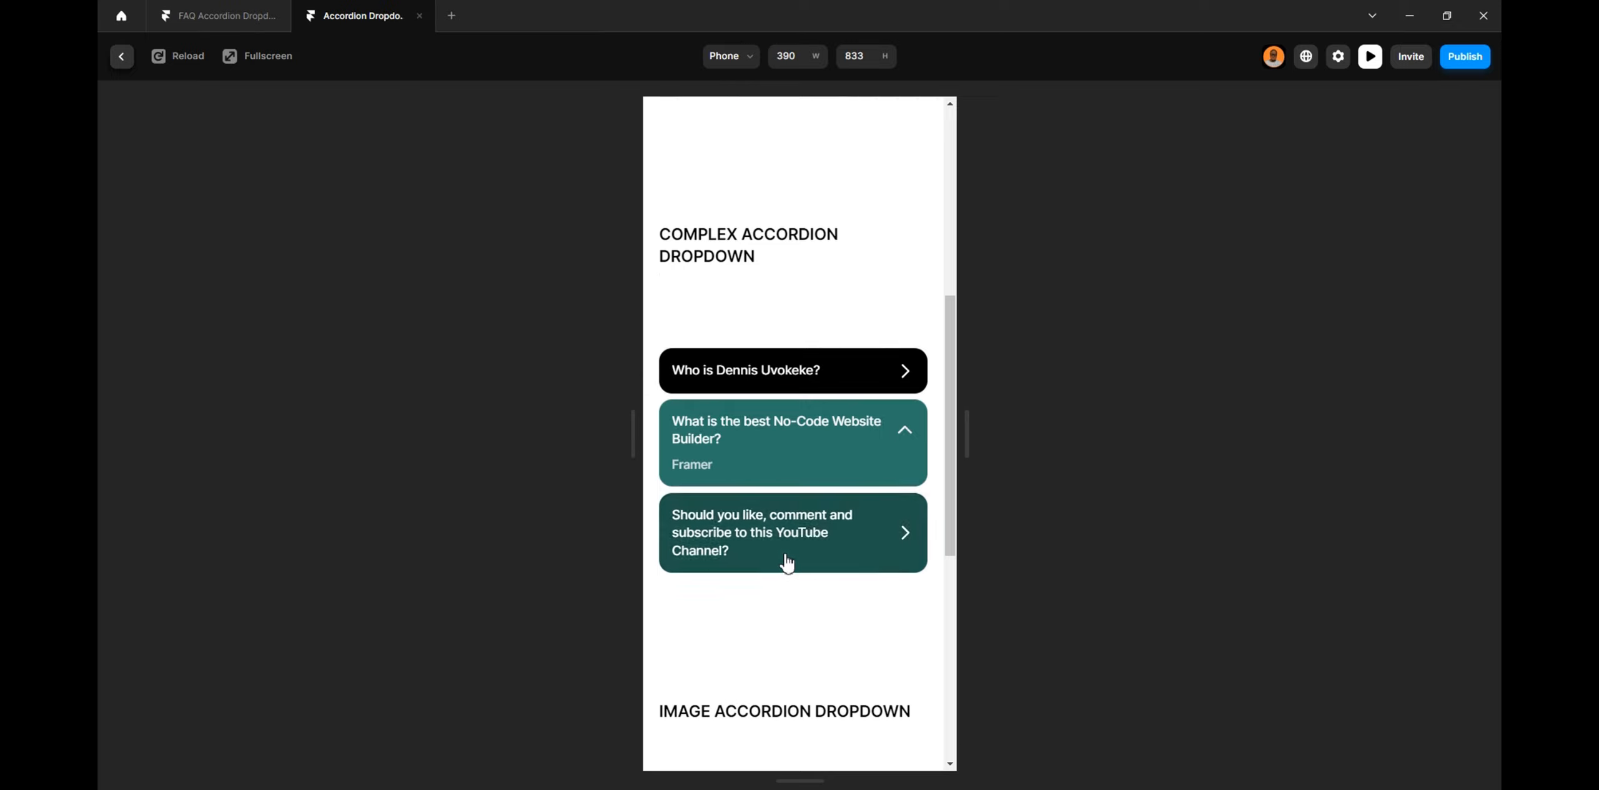
click(787, 562)
click(775, 439)
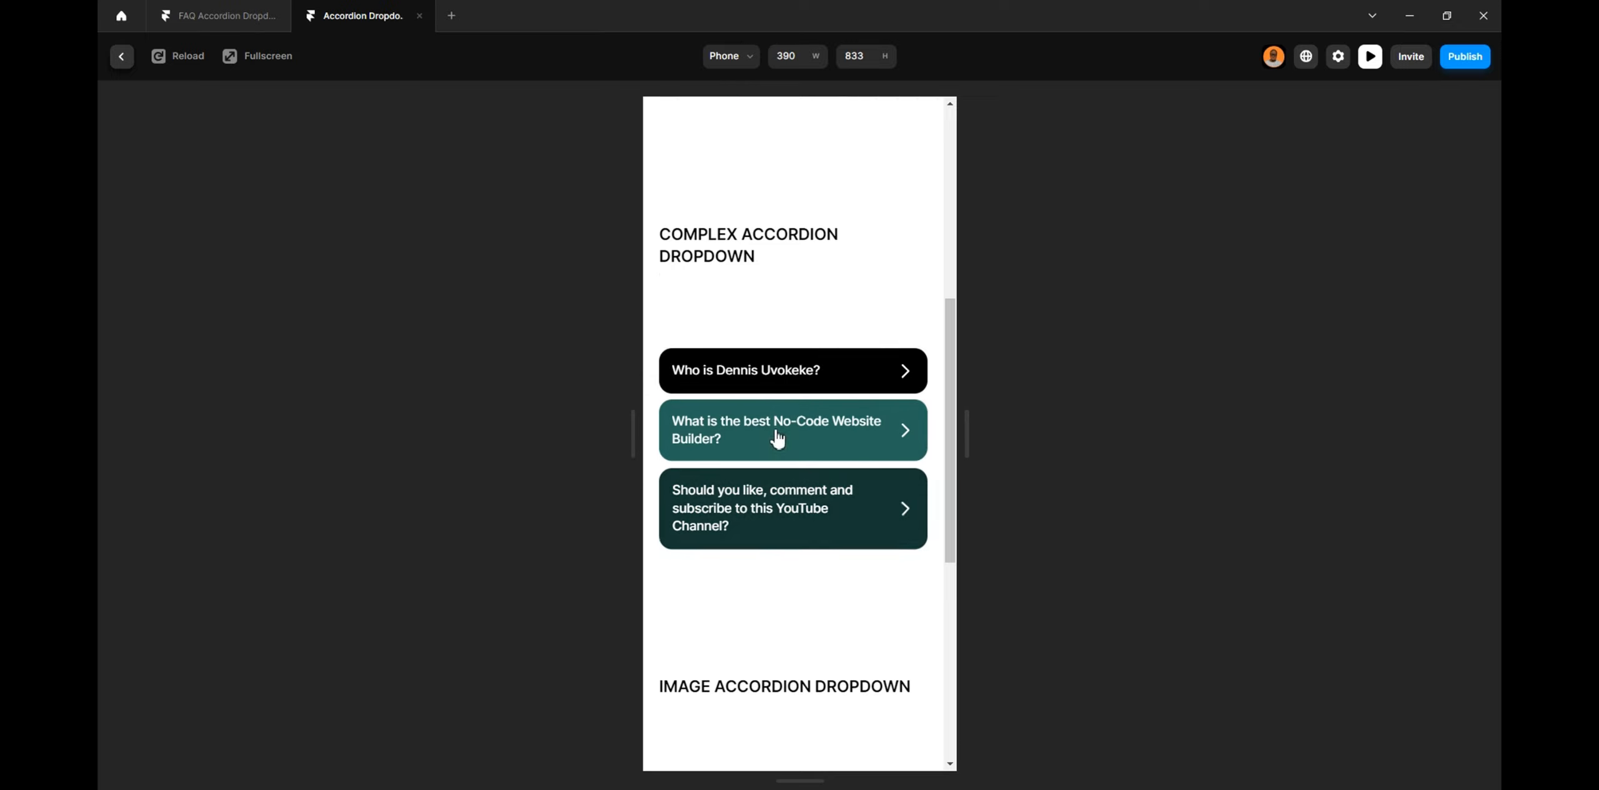
click(771, 365)
scroll(771, 369, down, 5)
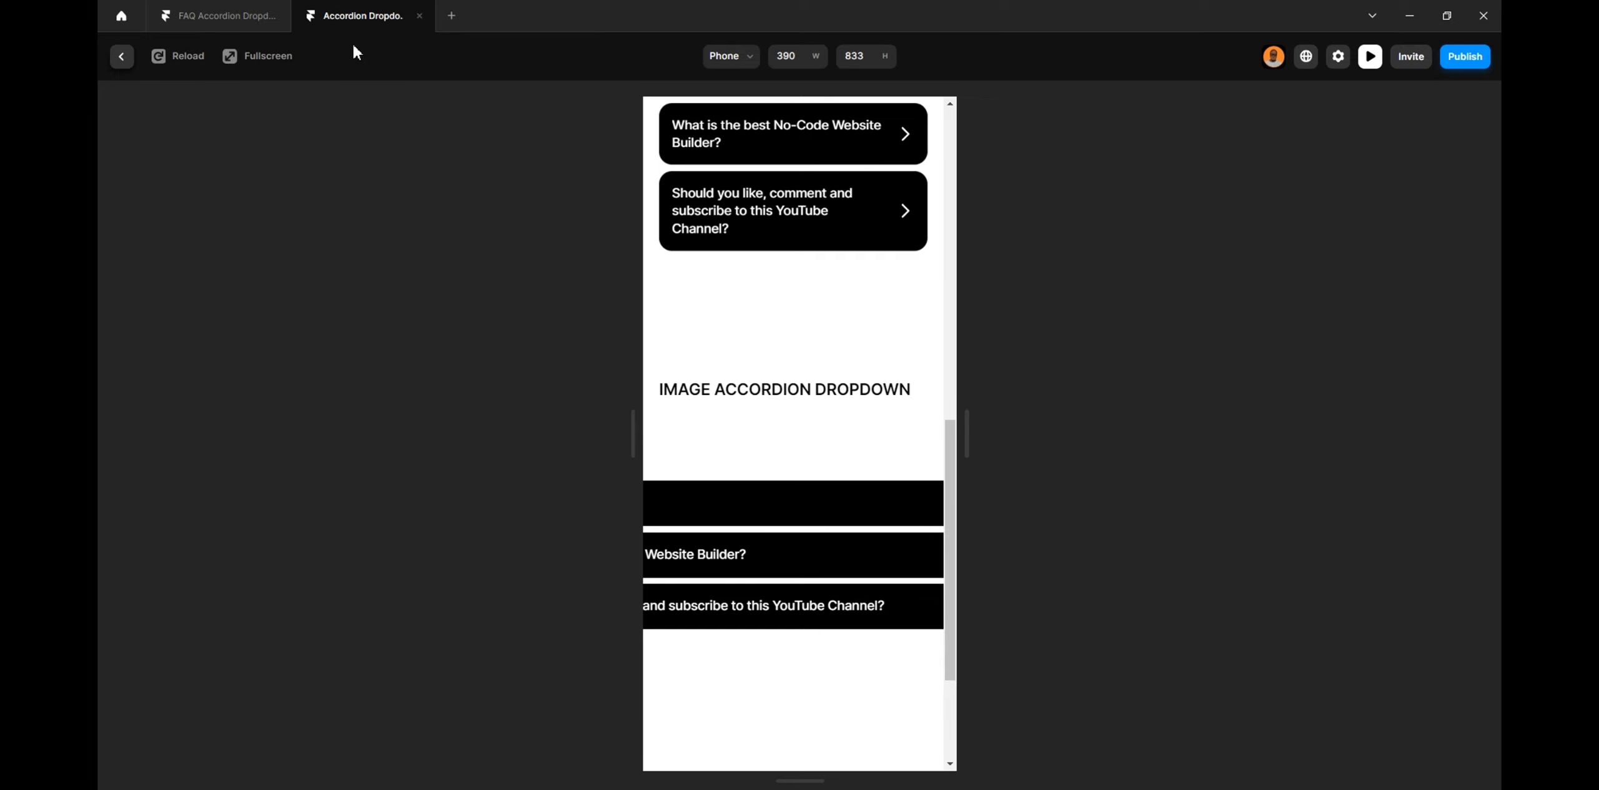
click(123, 57)
Open the FAQ Image Container component and examine the width settings of the cards in its Closed variant
scroll(846, 339, down, 10)
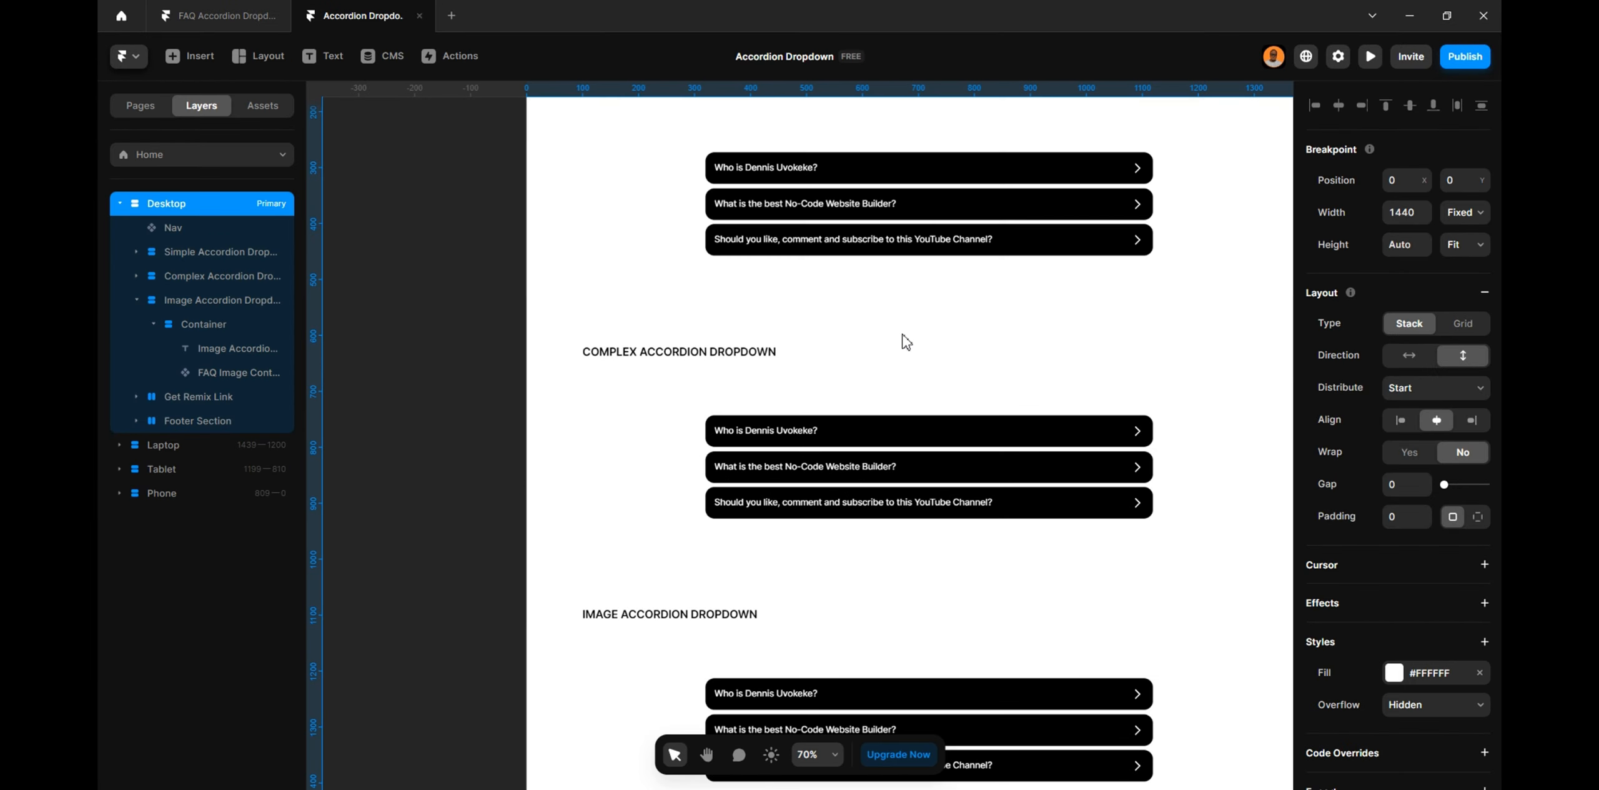
click(882, 368)
double_click(882, 369)
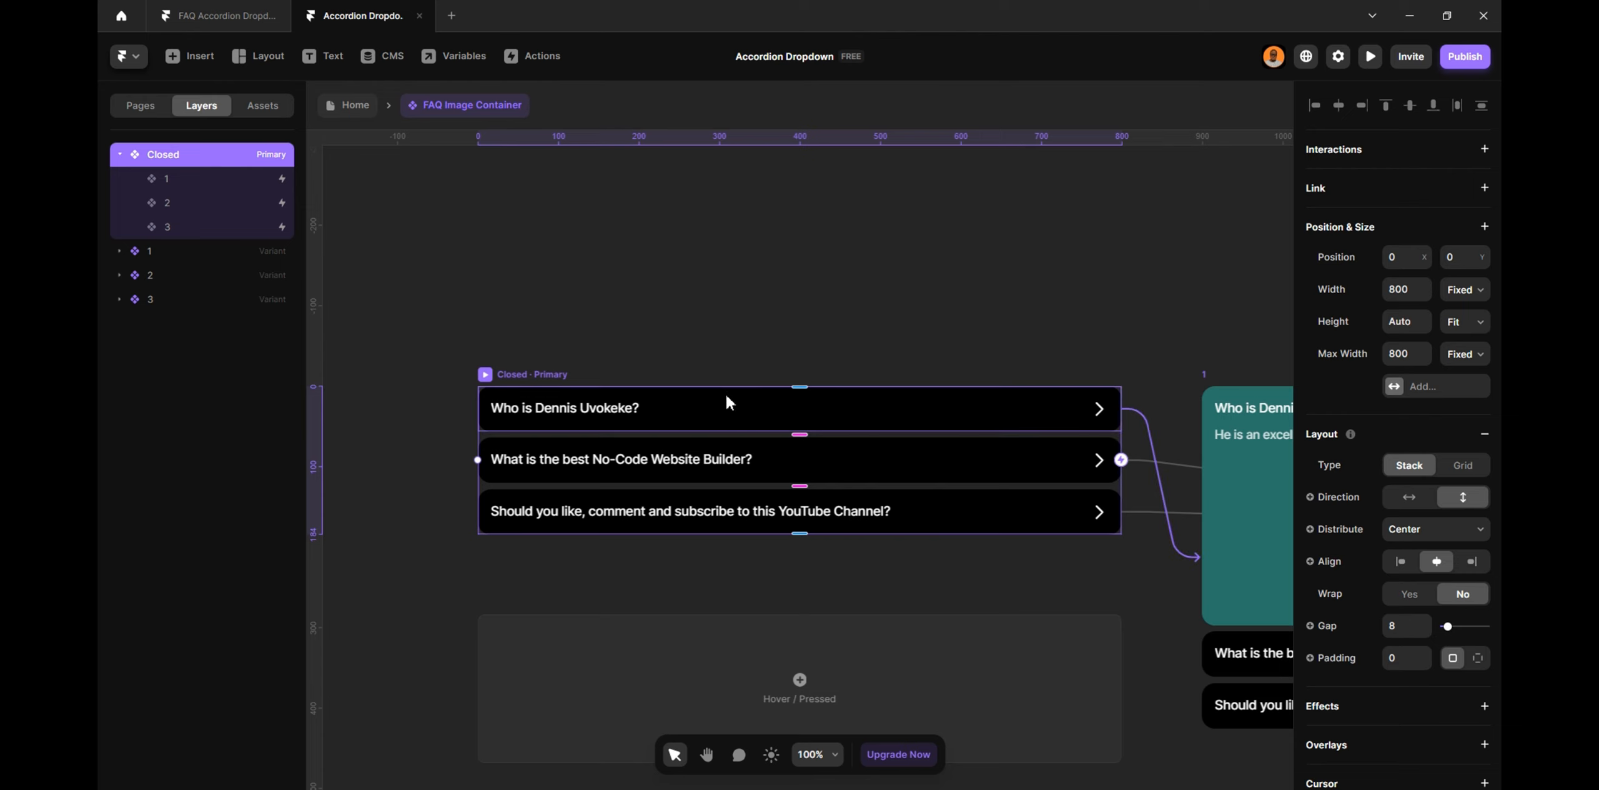
click(742, 417)
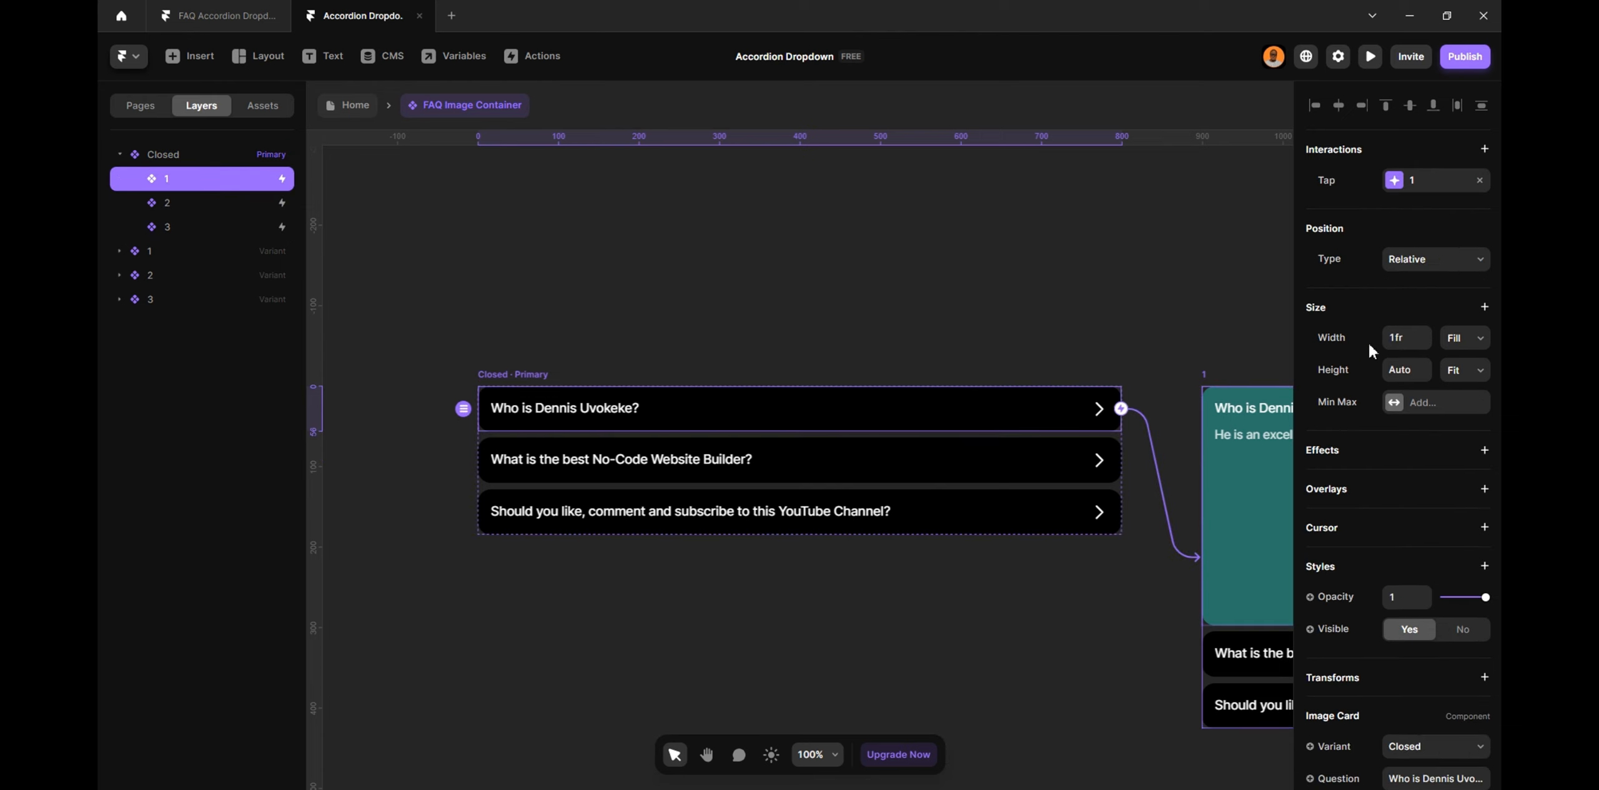
click(825, 461)
click(929, 504)
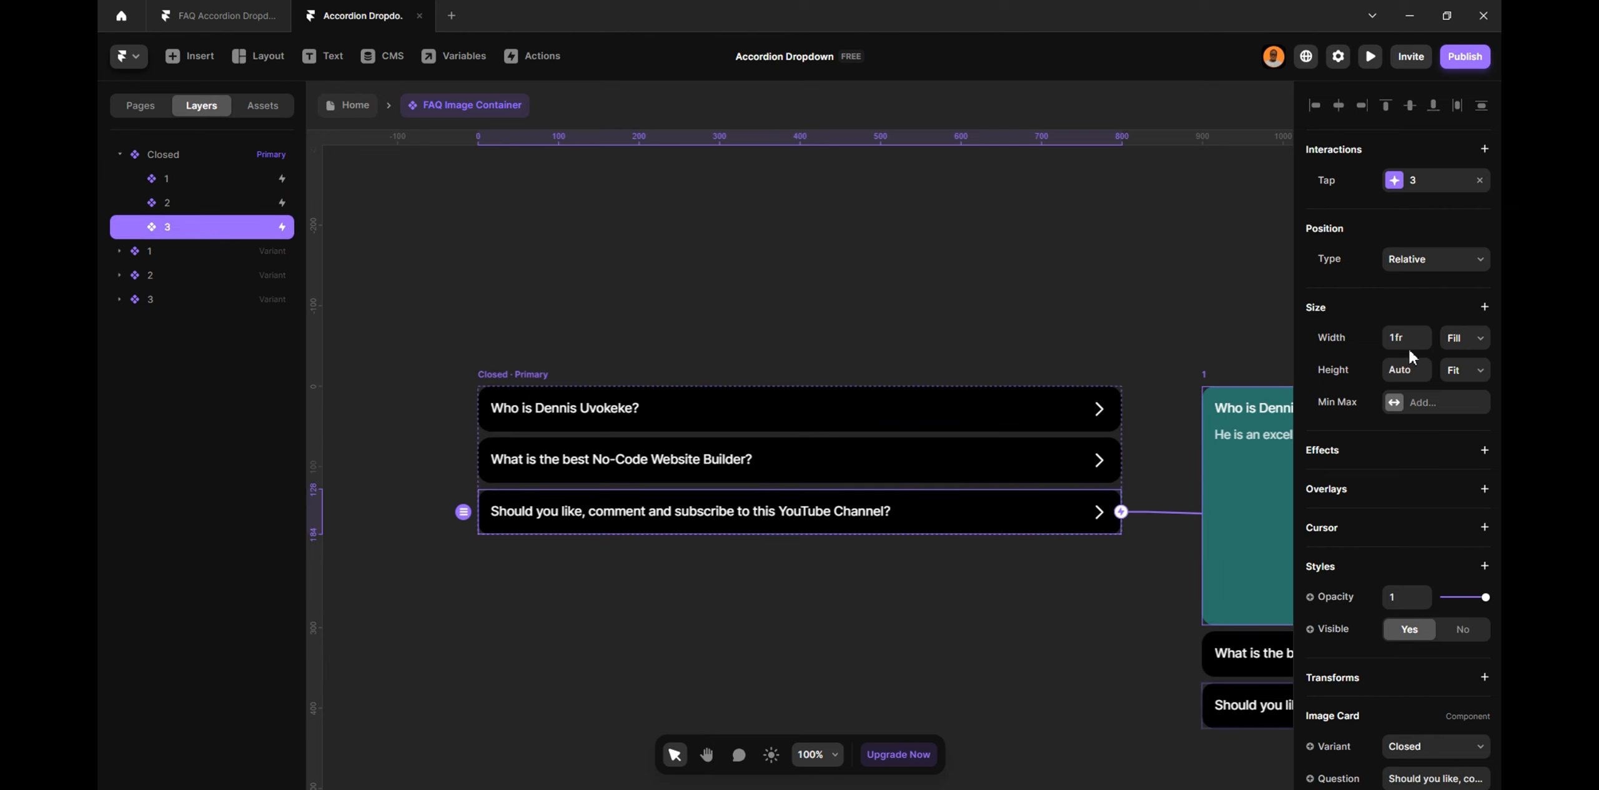
Return to the Home page and set the width of the FAQ Image Container instance on Desktop to Fill
click(355, 105)
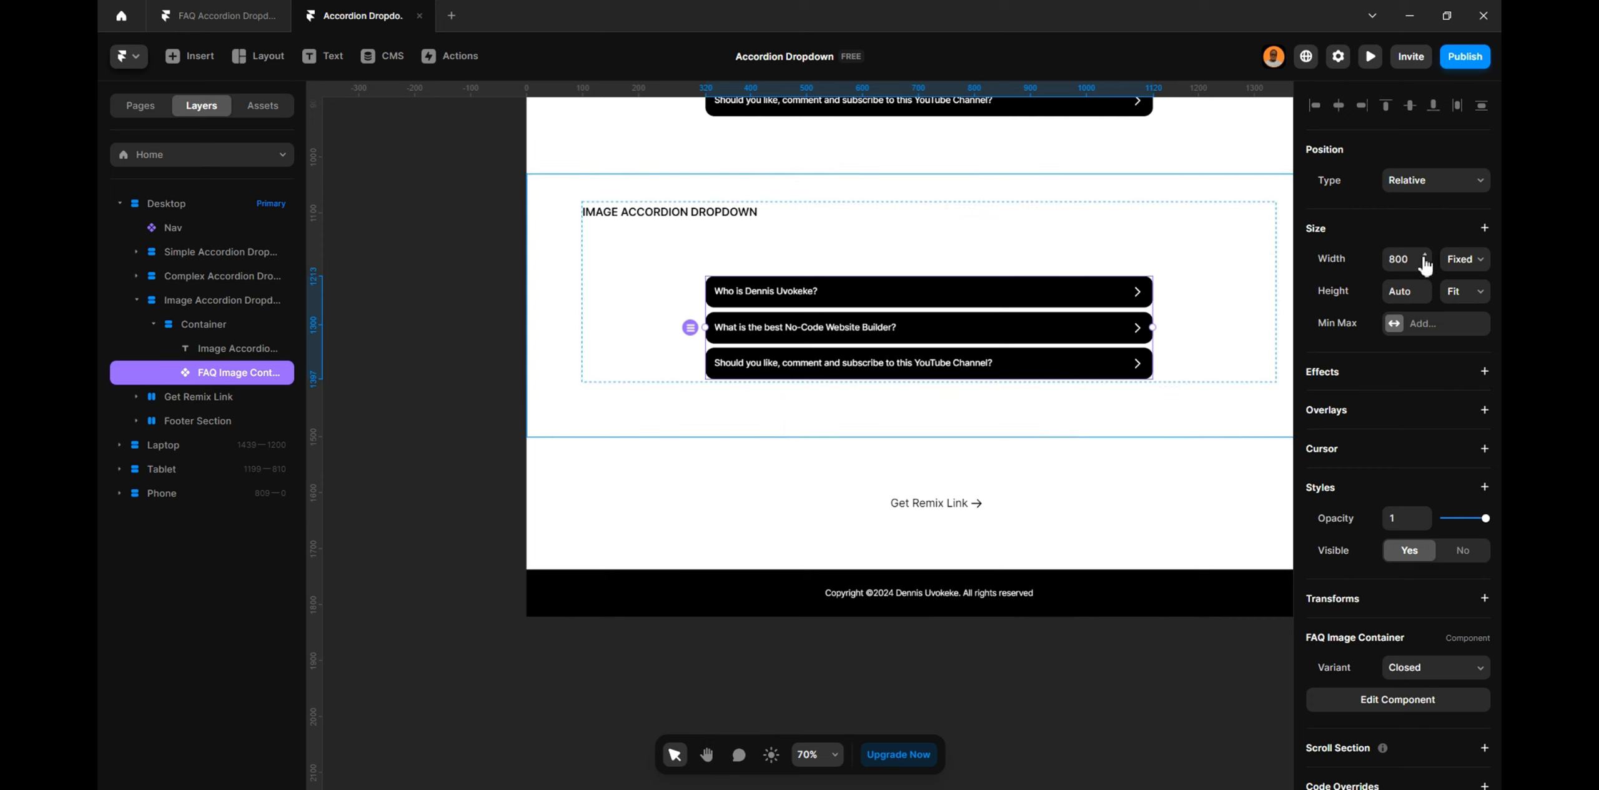
click(1459, 265)
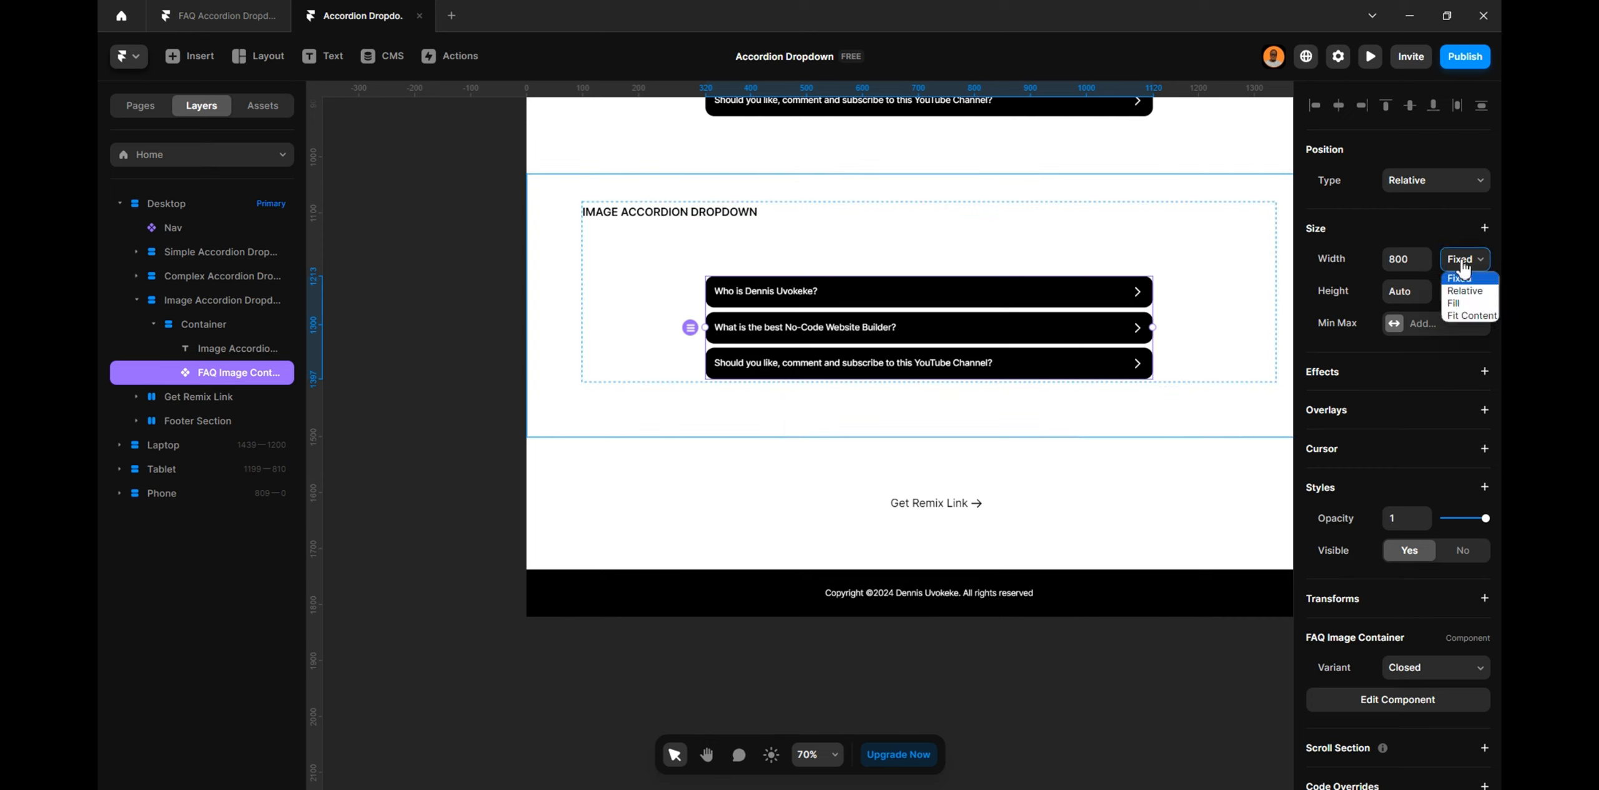
click(1457, 304)
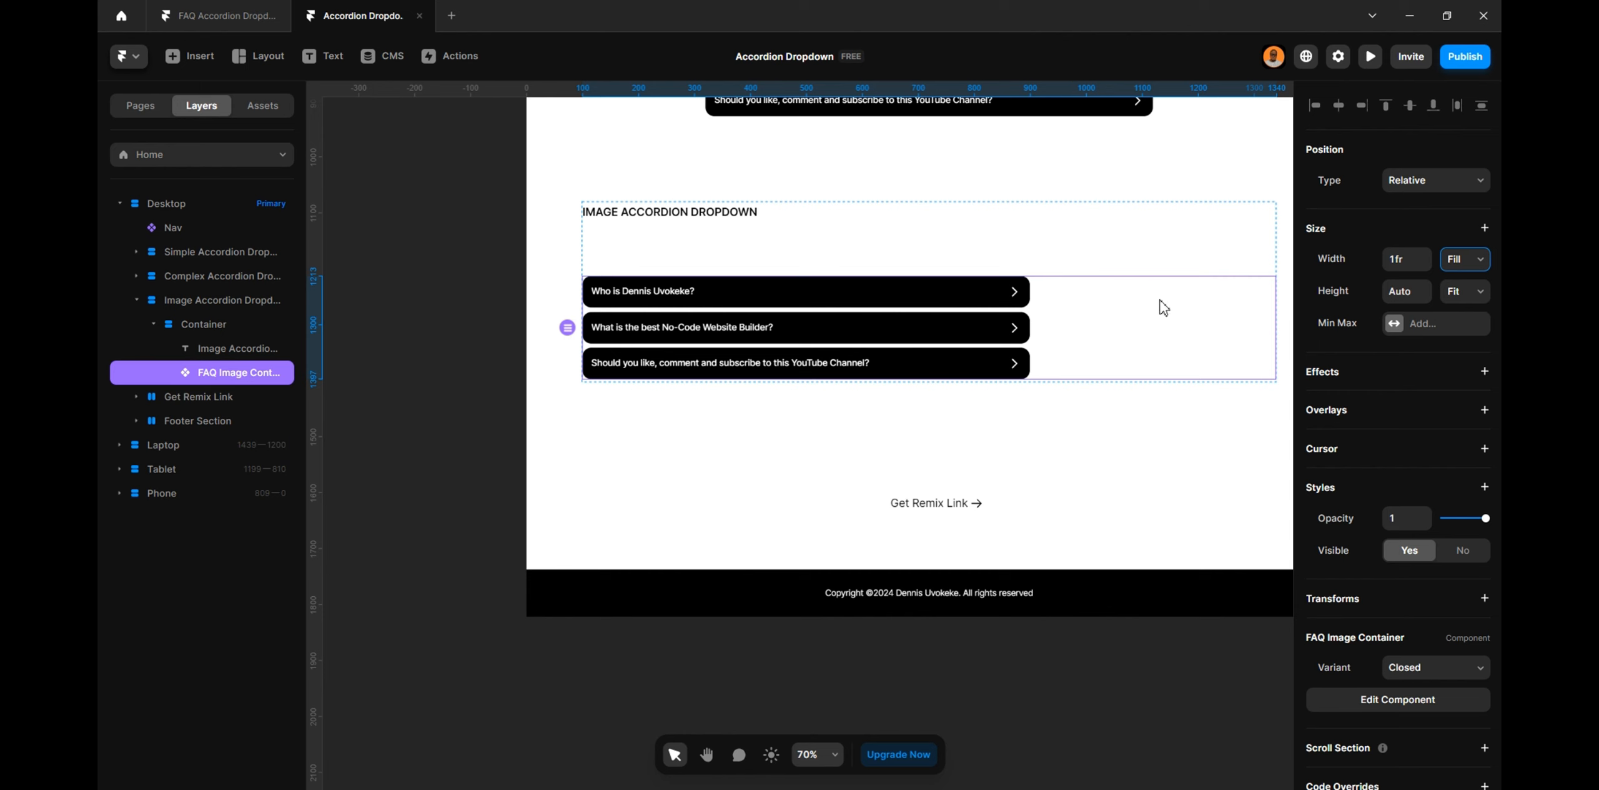
Remove the Max Width from the Closed primary variant inside the FAQ Image Container component and return to the Home page
double_click(795, 312)
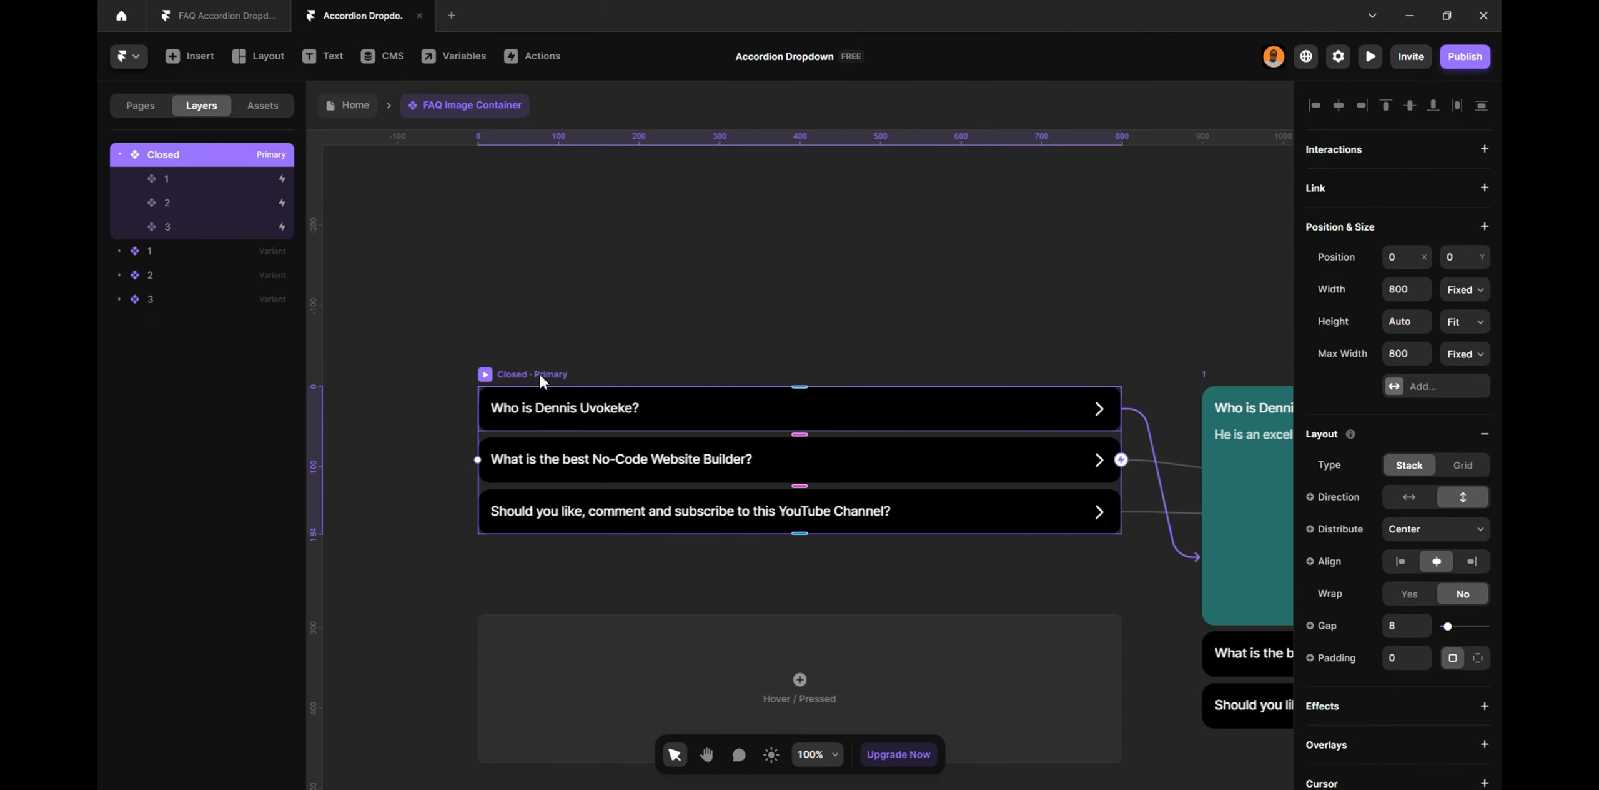
right_click(1350, 353)
click(1368, 370)
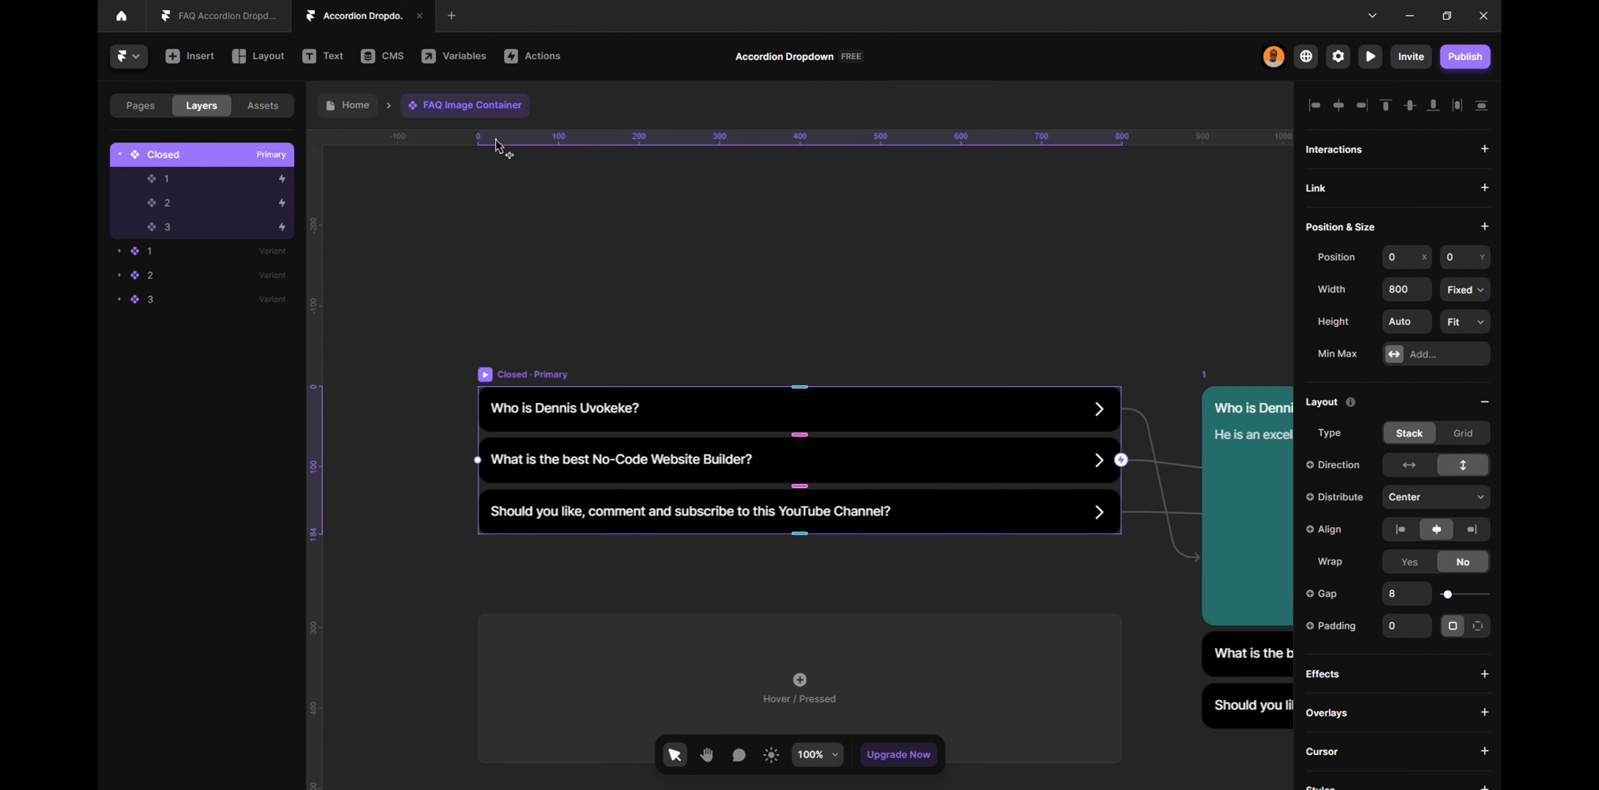
click(355, 105)
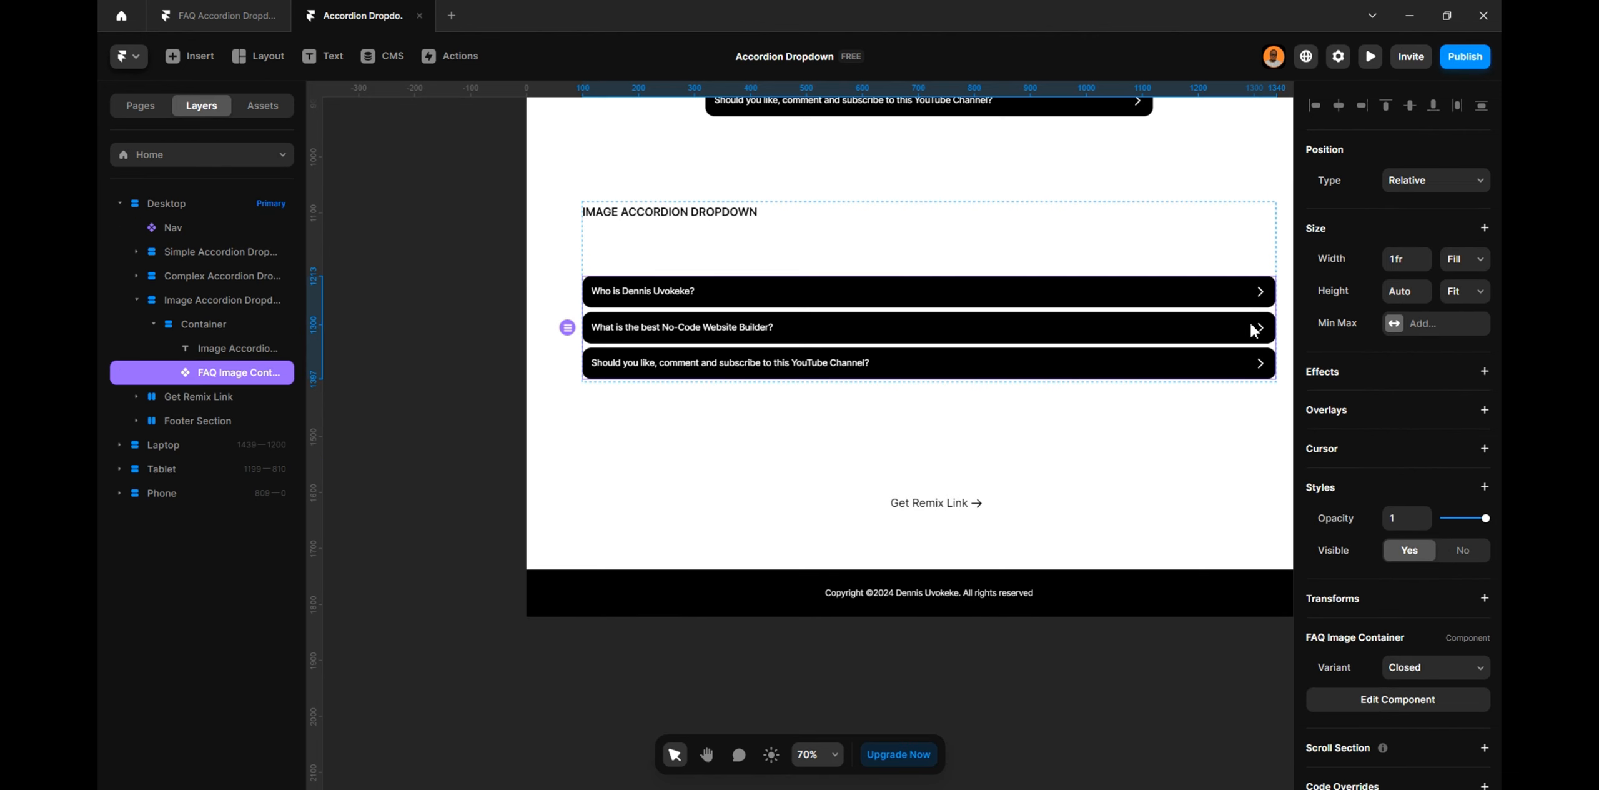
Try a fixed Max Width of 800 on the Home page's FAQ Image Container instance and remove that limit again
click(1484, 228)
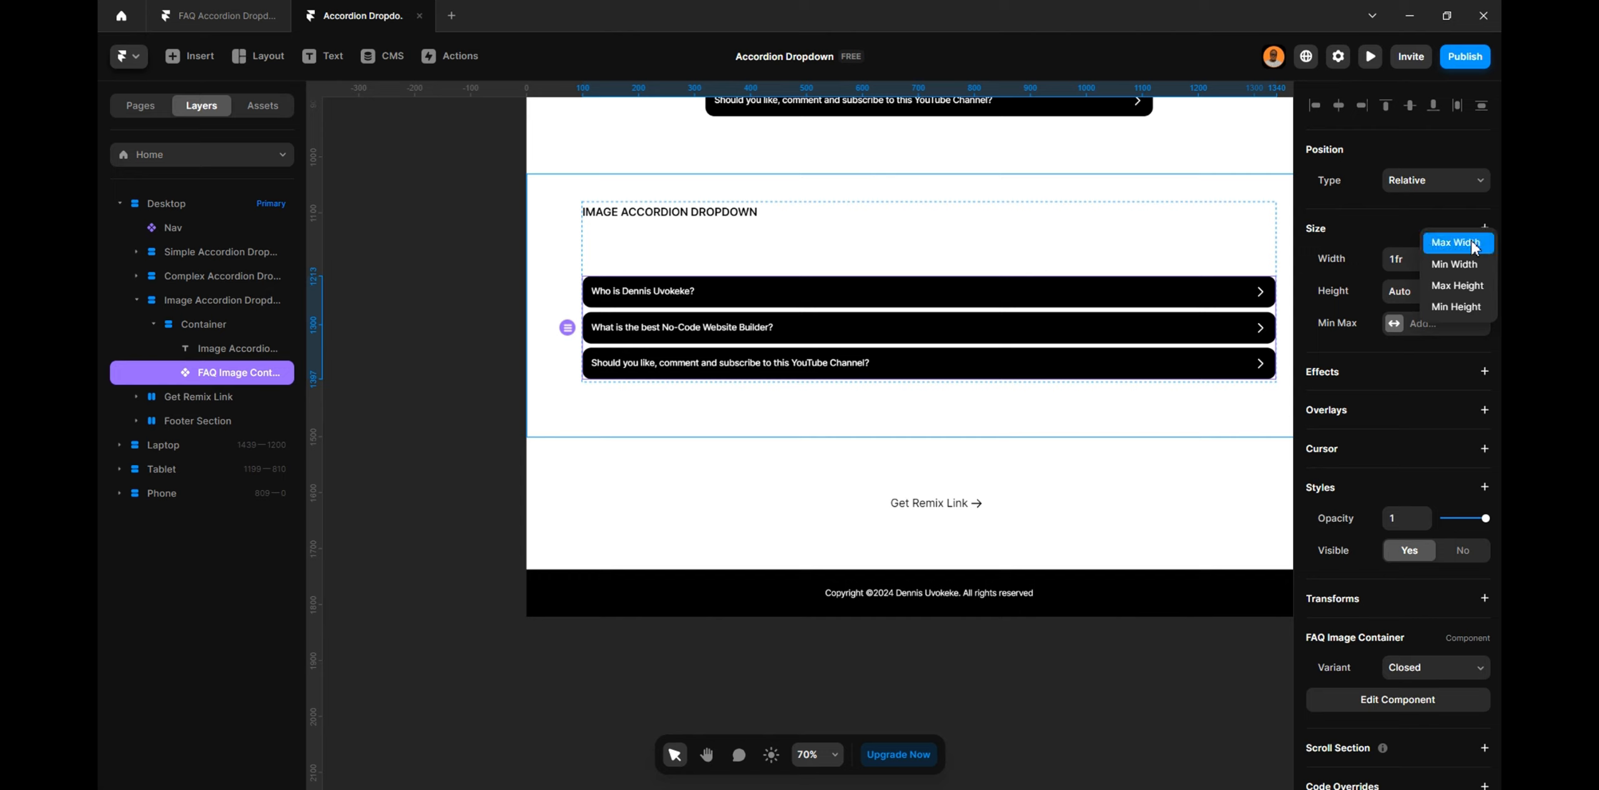
click(1475, 245)
click(1462, 323)
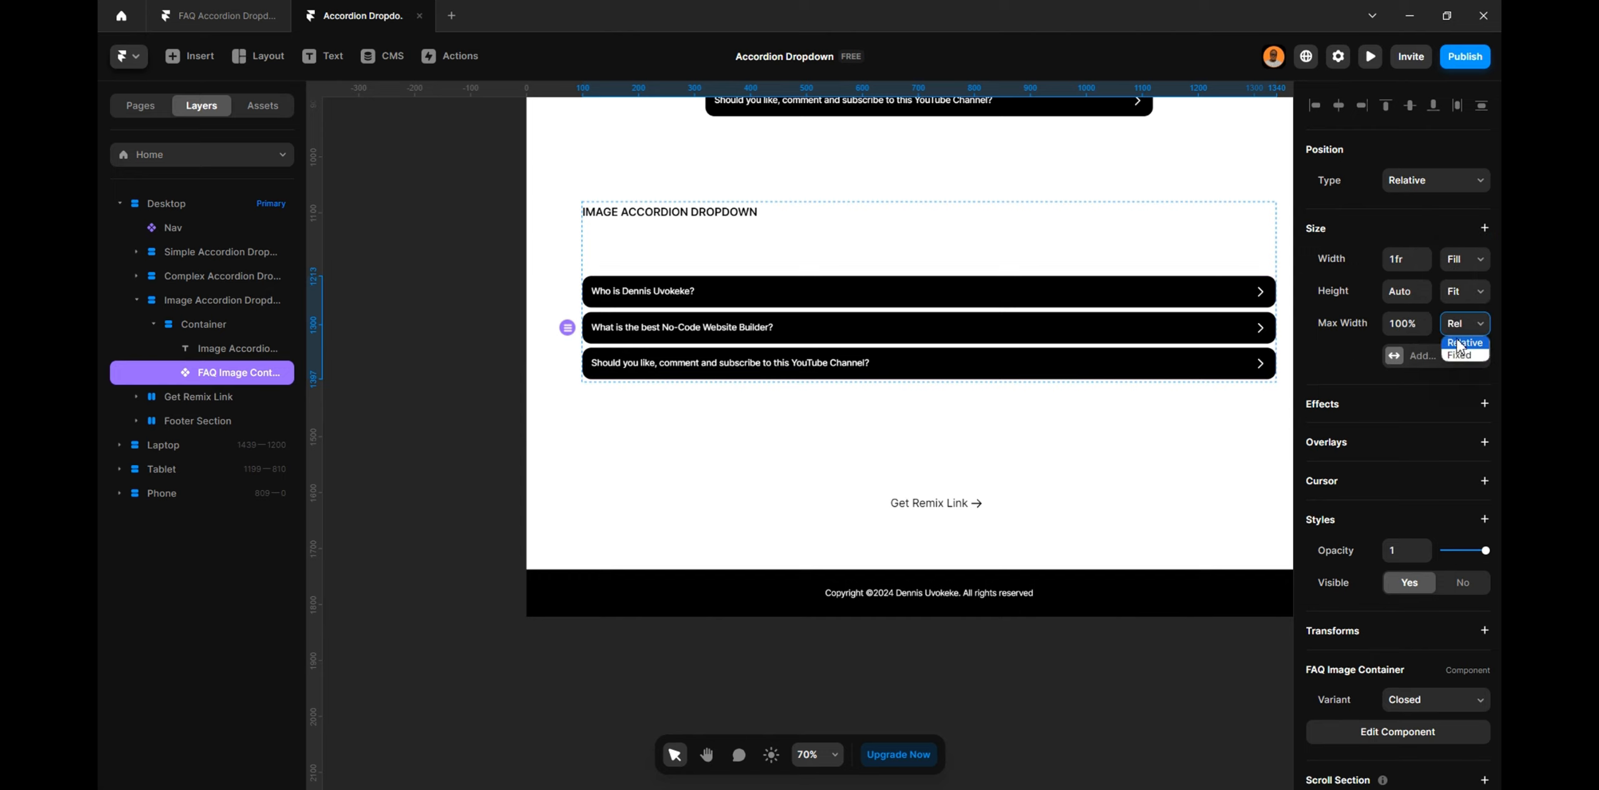
click(1460, 355)
click(1457, 328)
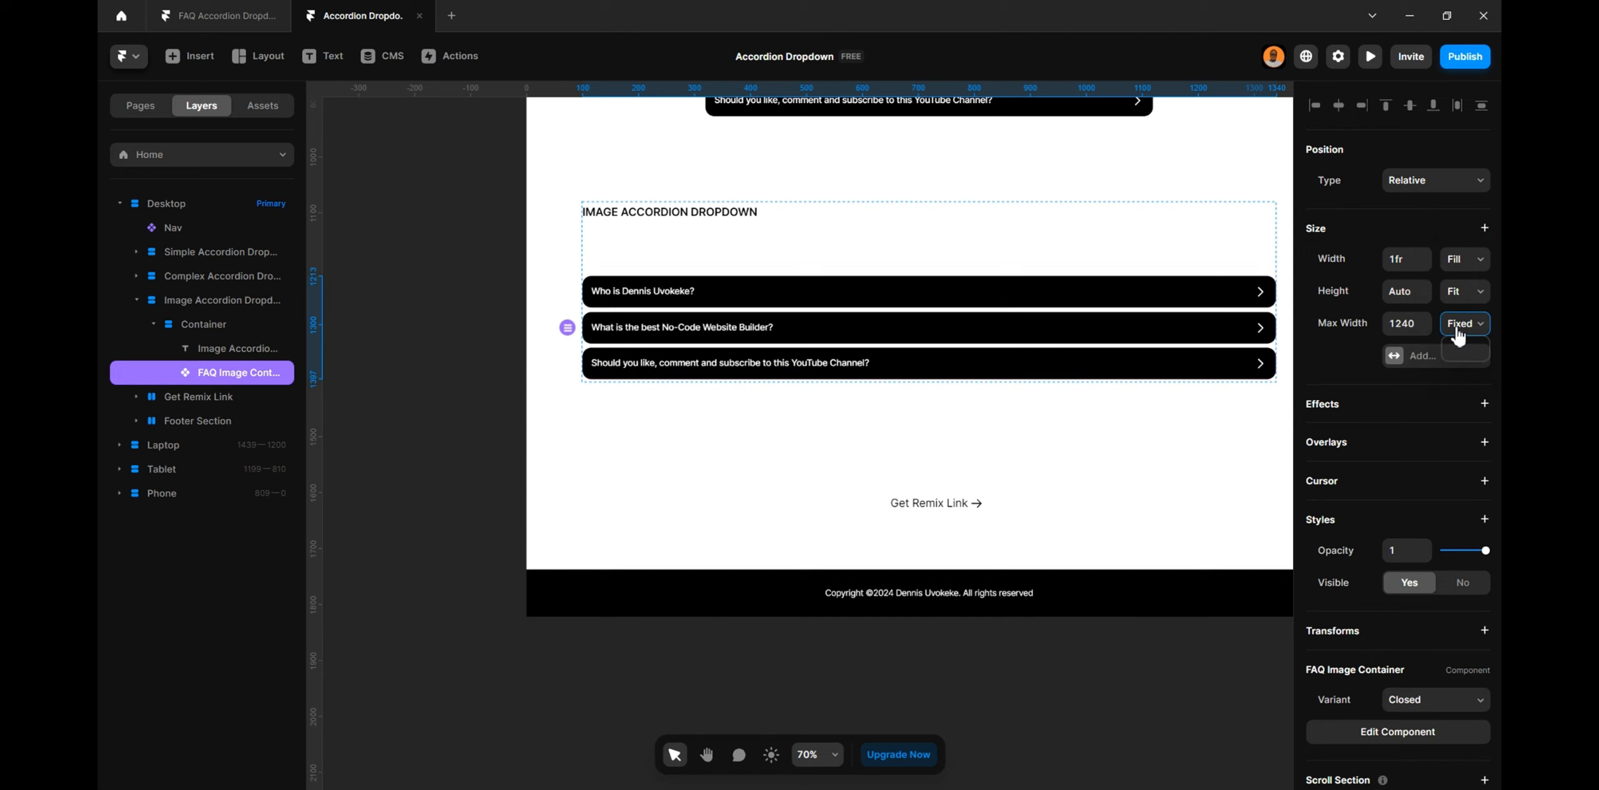
click(1402, 324)
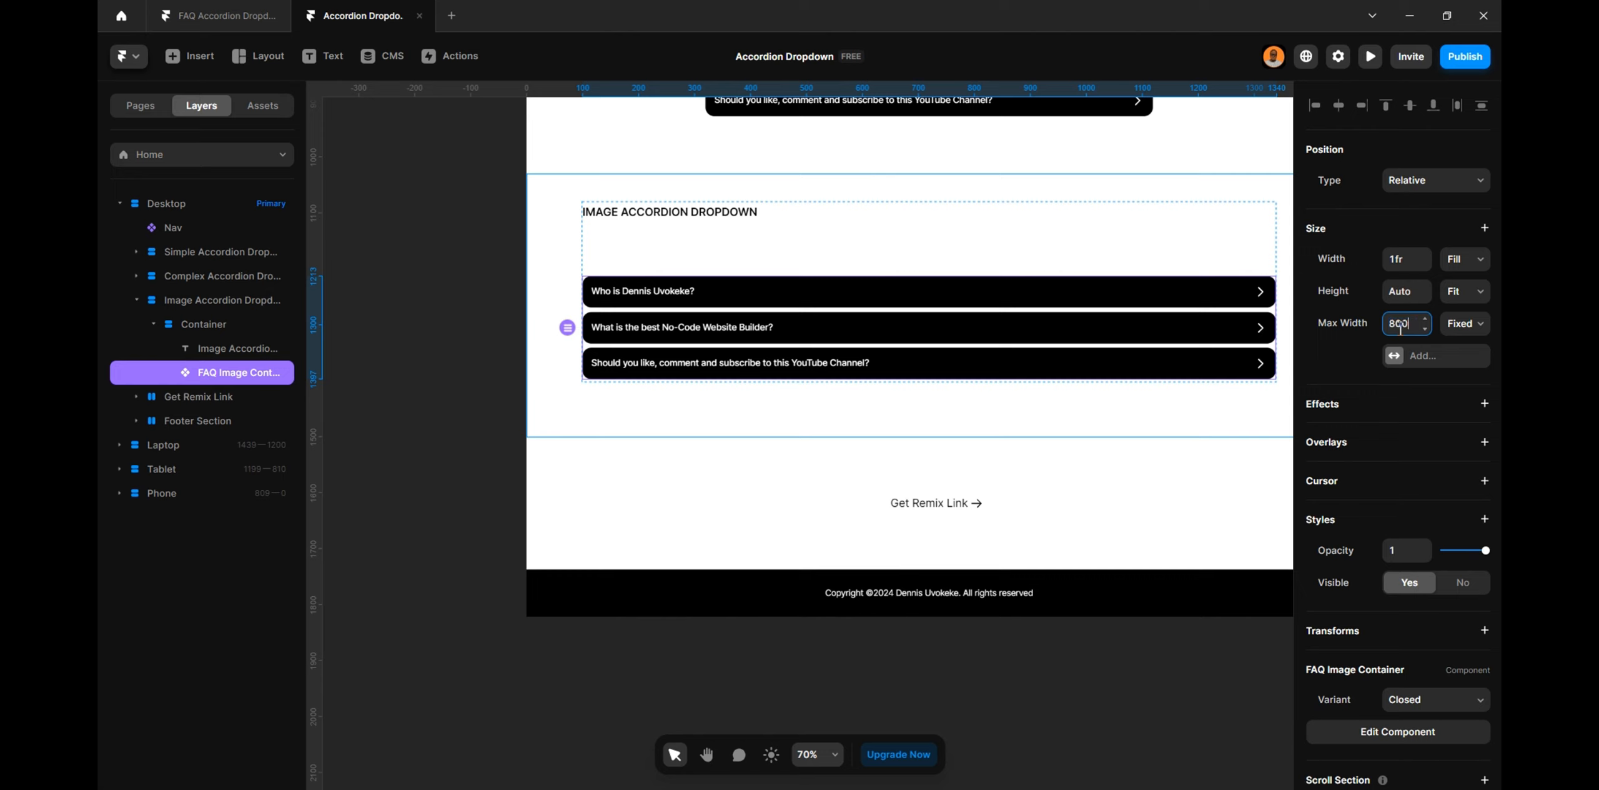
key(Return)
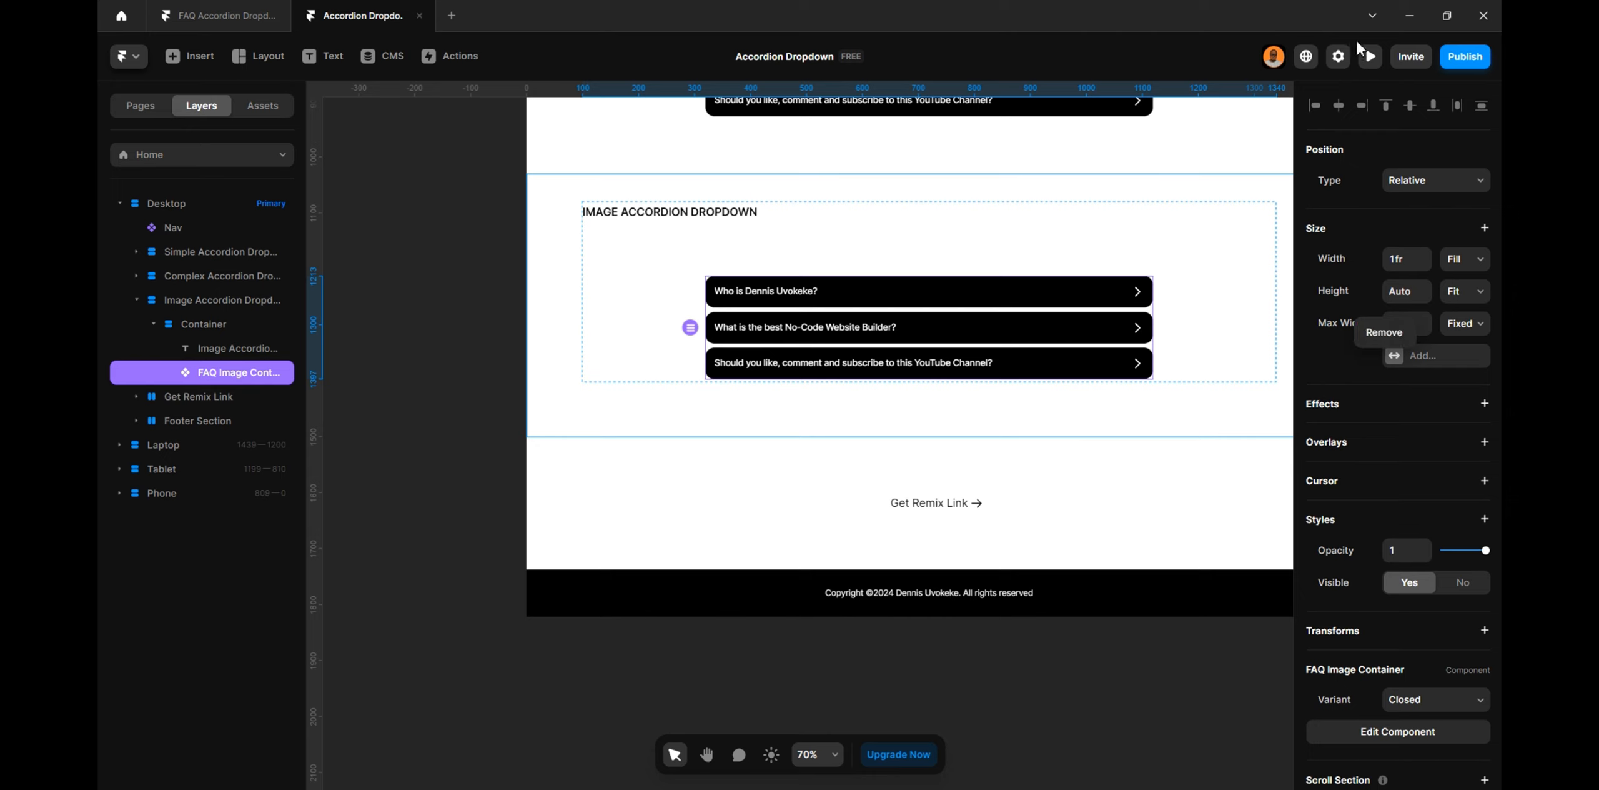
click(1381, 335)
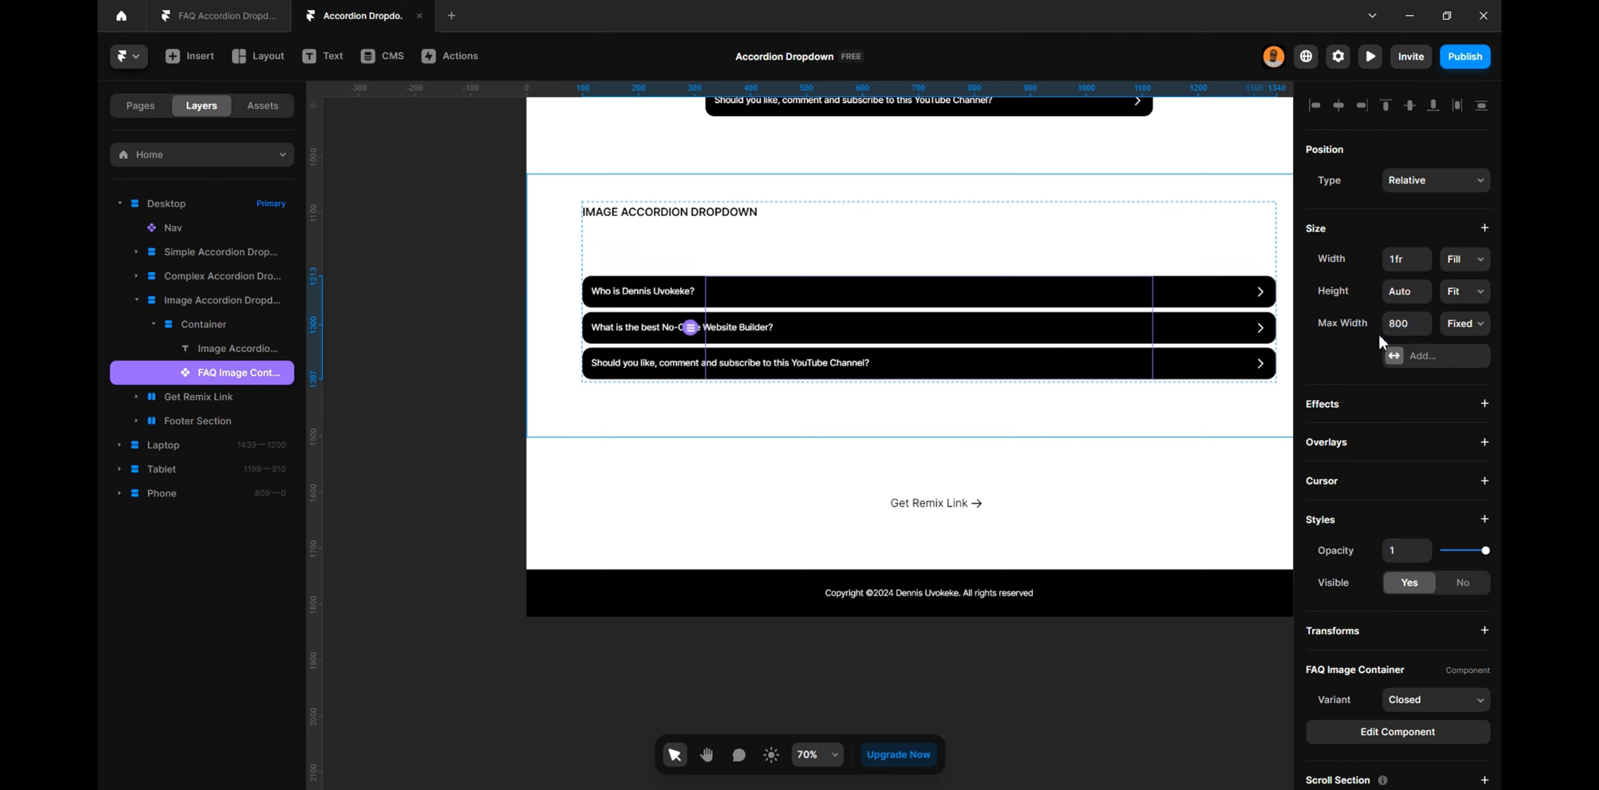
Preview the Desktop page, switch between the image accordion cards, narrow the preview to about 946 px wide, and leave it
click(1368, 57)
scroll(789, 254, down, 10)
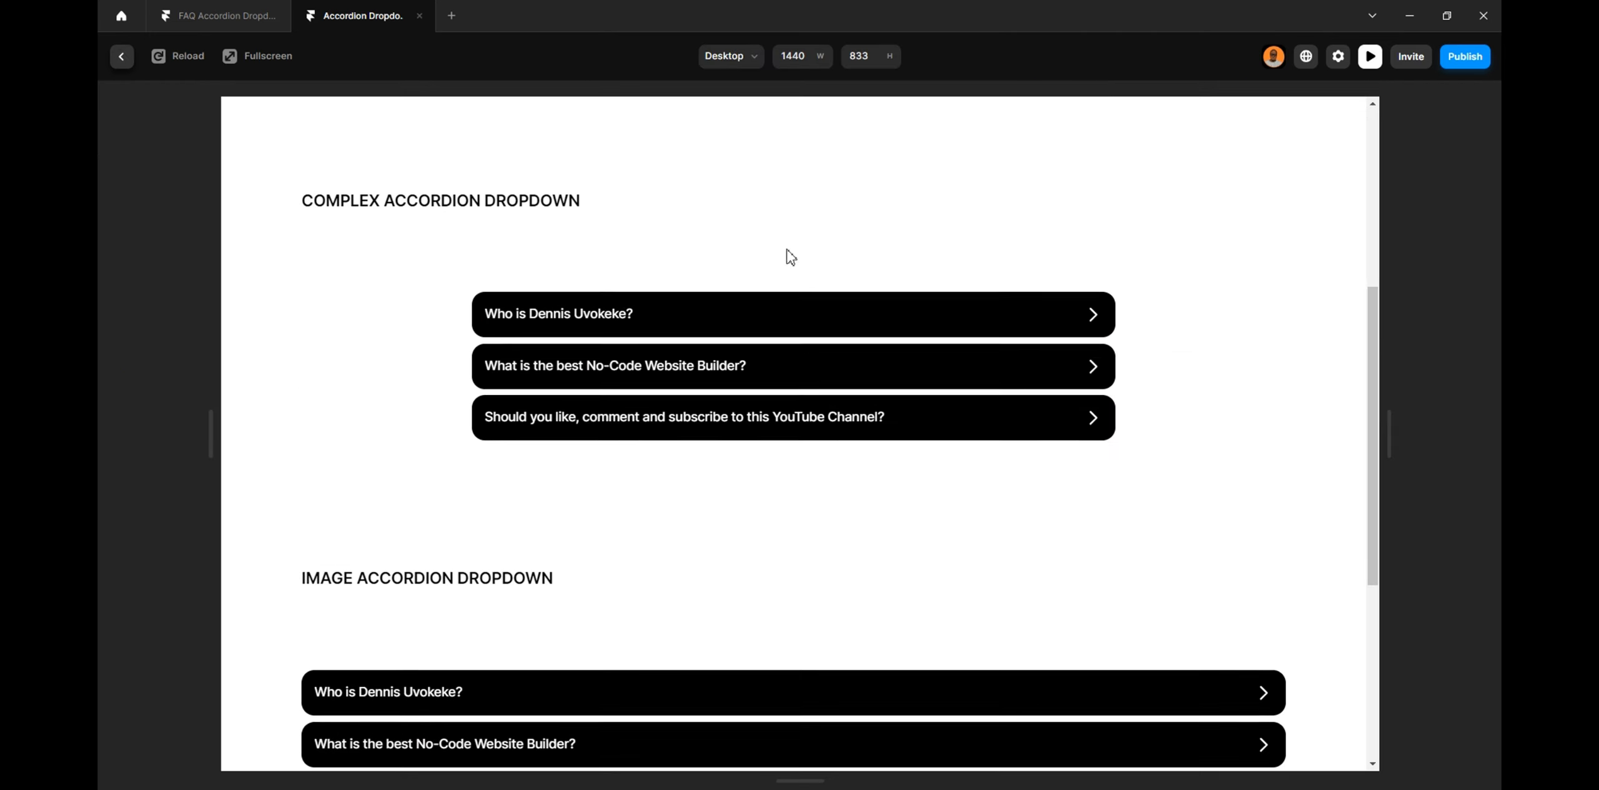
click(694, 365)
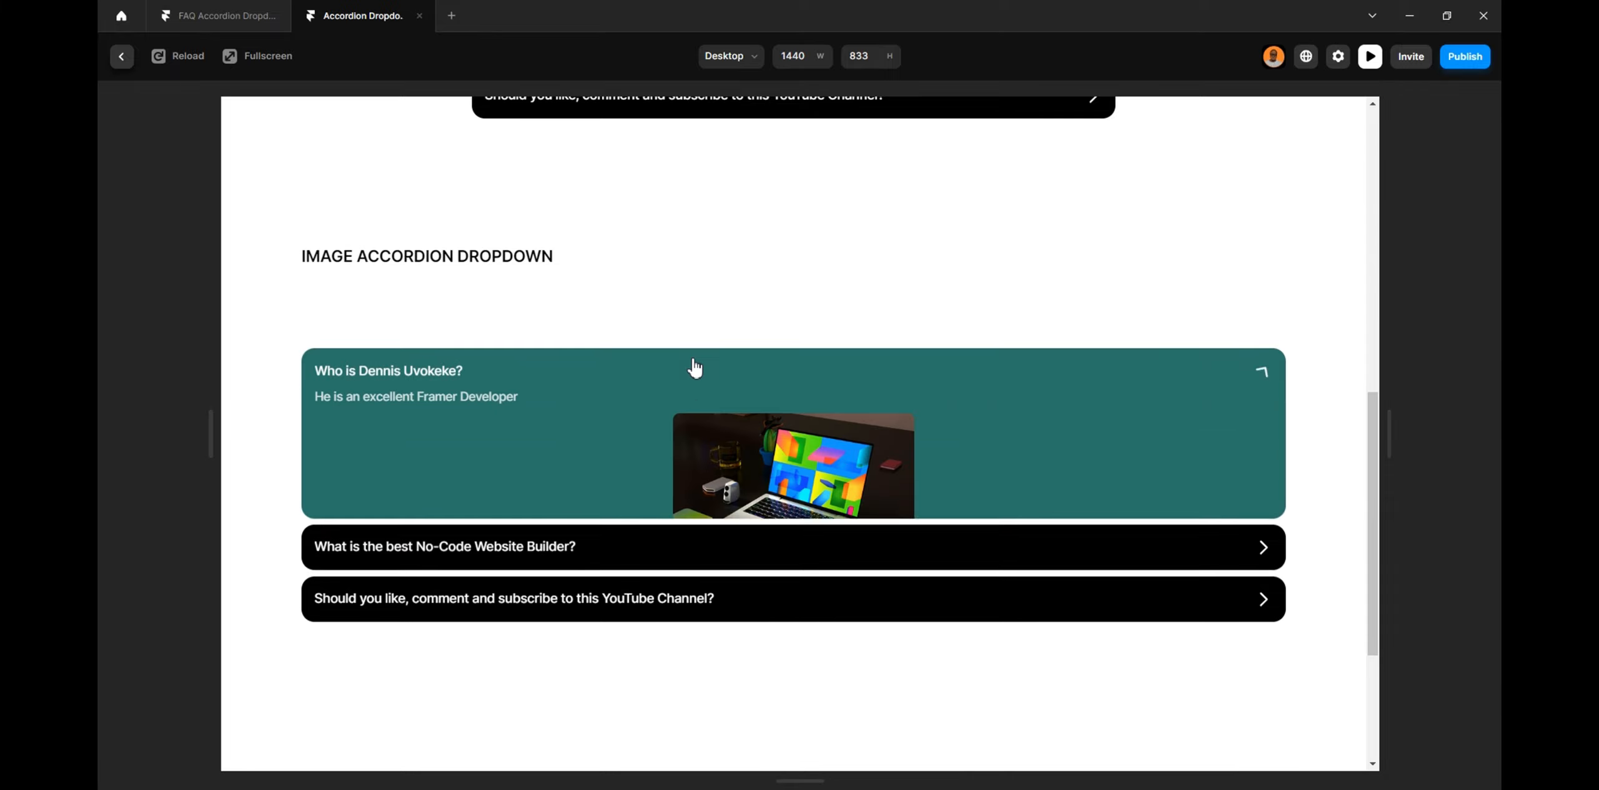
click(689, 618)
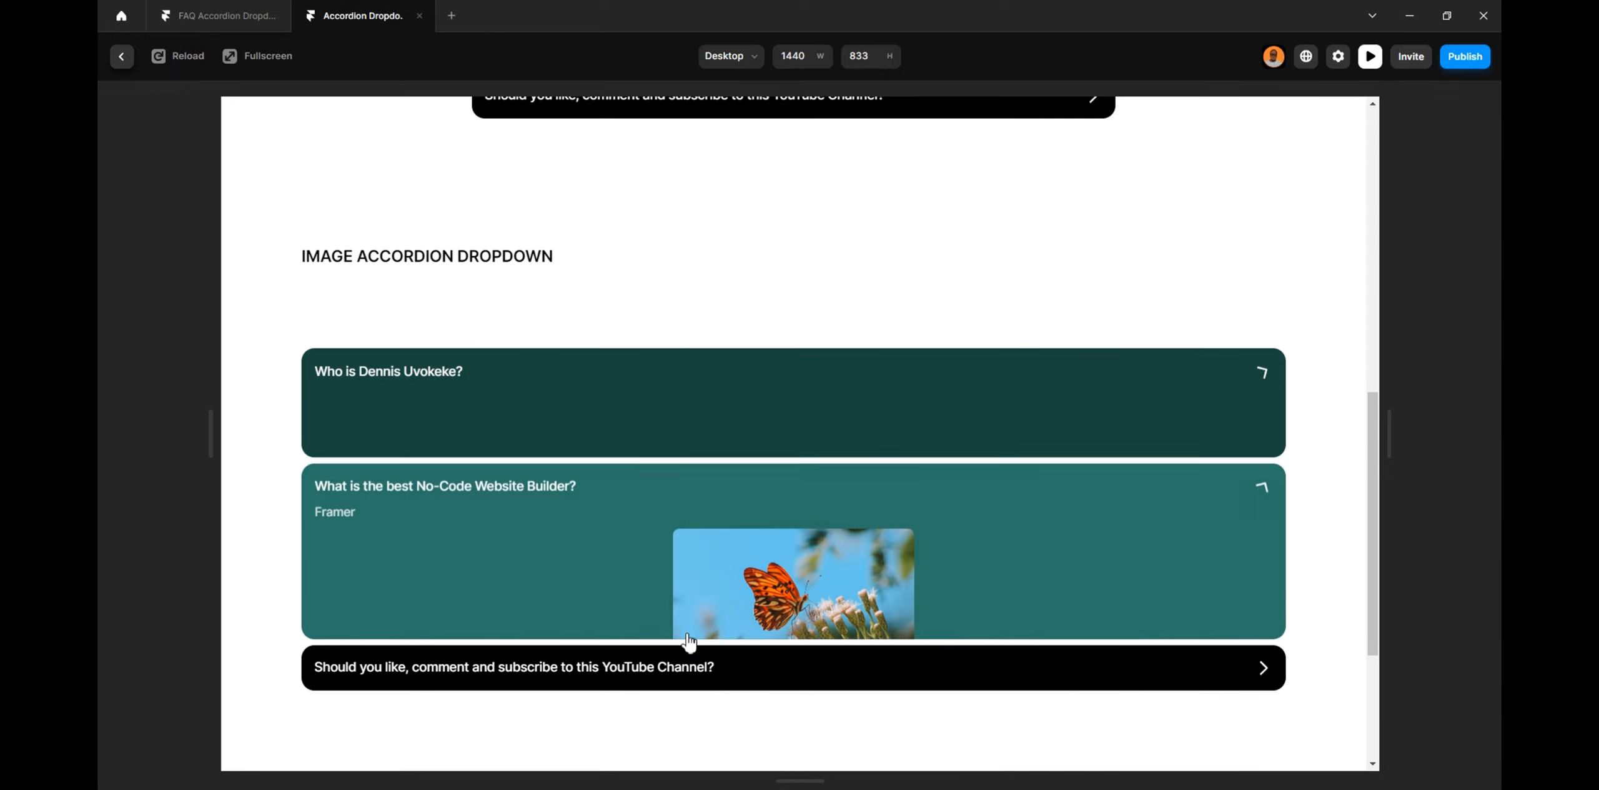
click(690, 664)
click(675, 479)
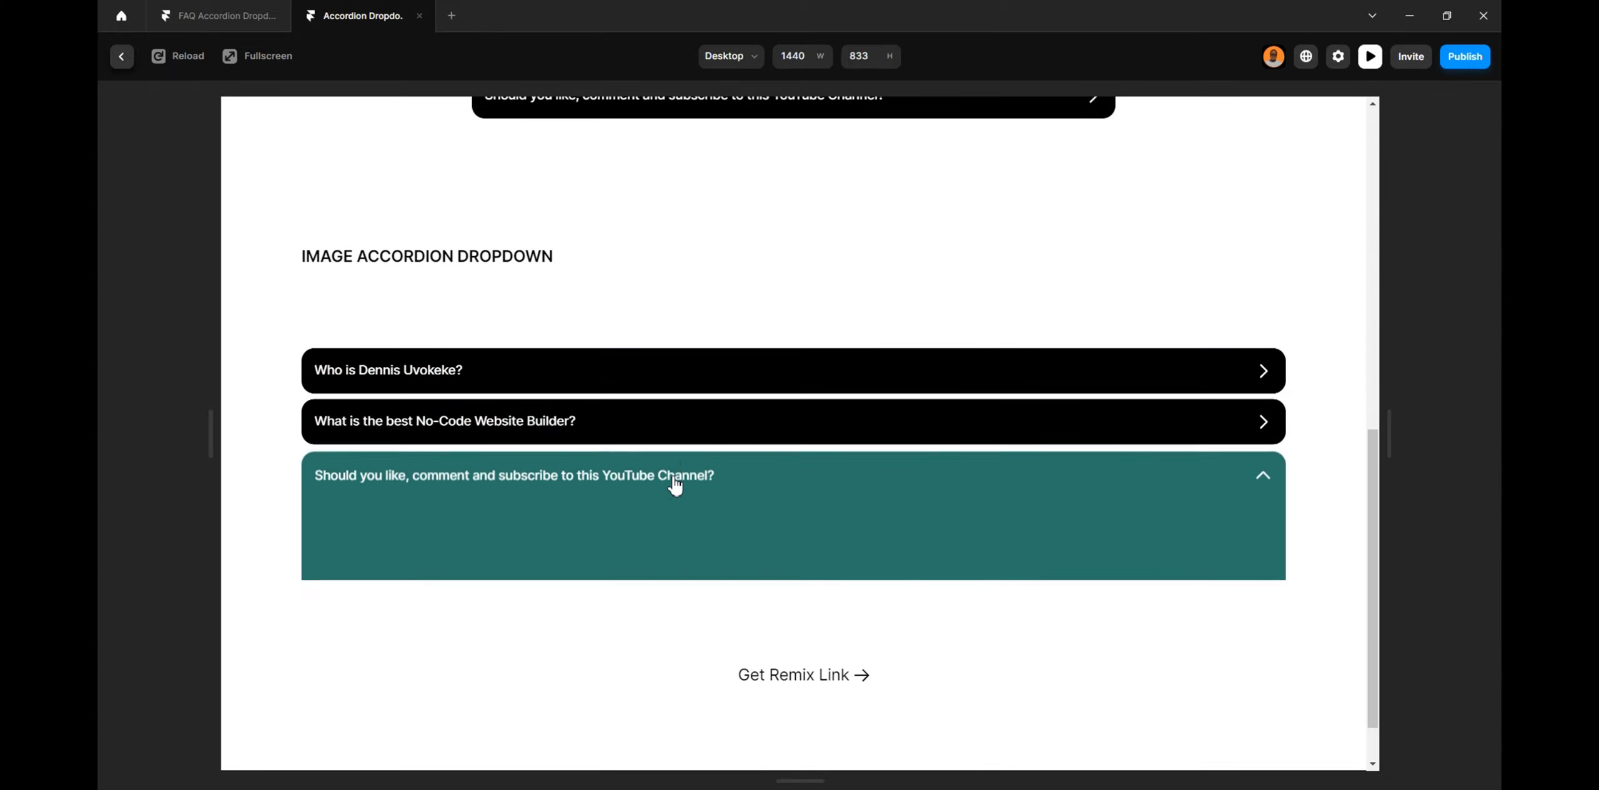
click(669, 441)
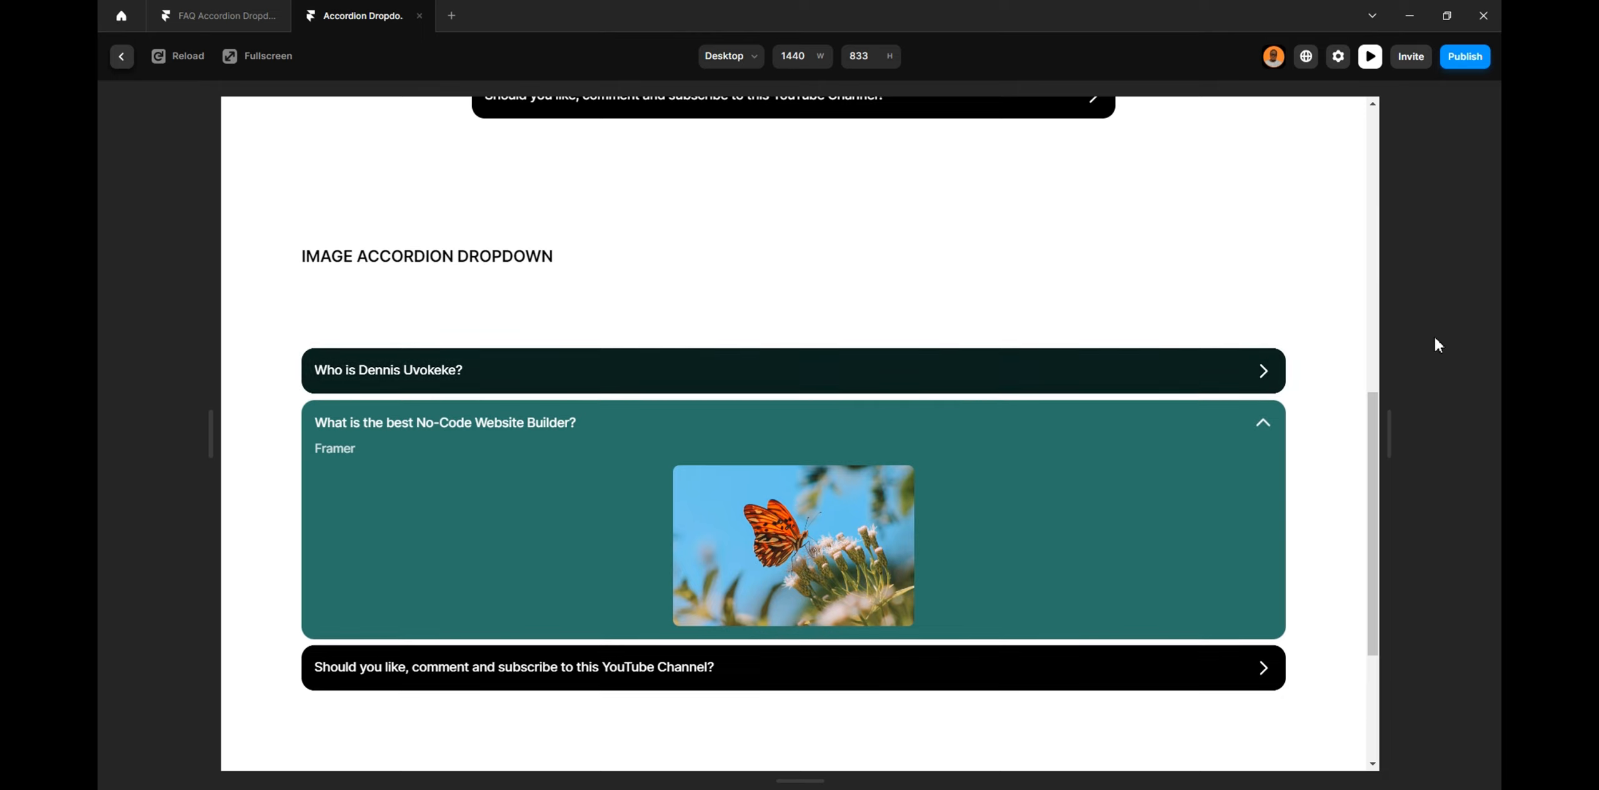
drag(1380, 375, 1188, 421)
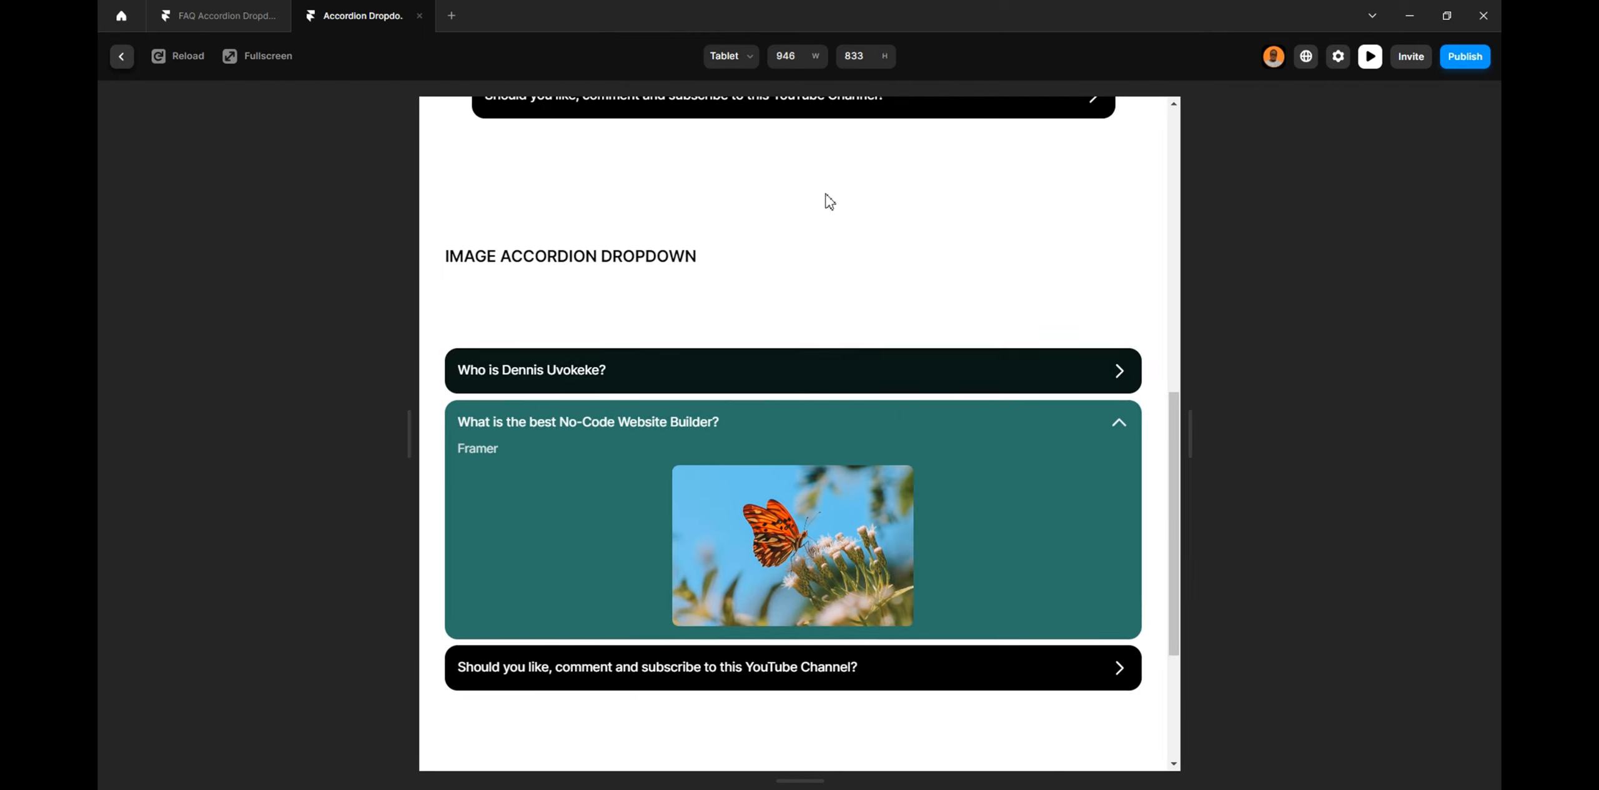
click(125, 62)
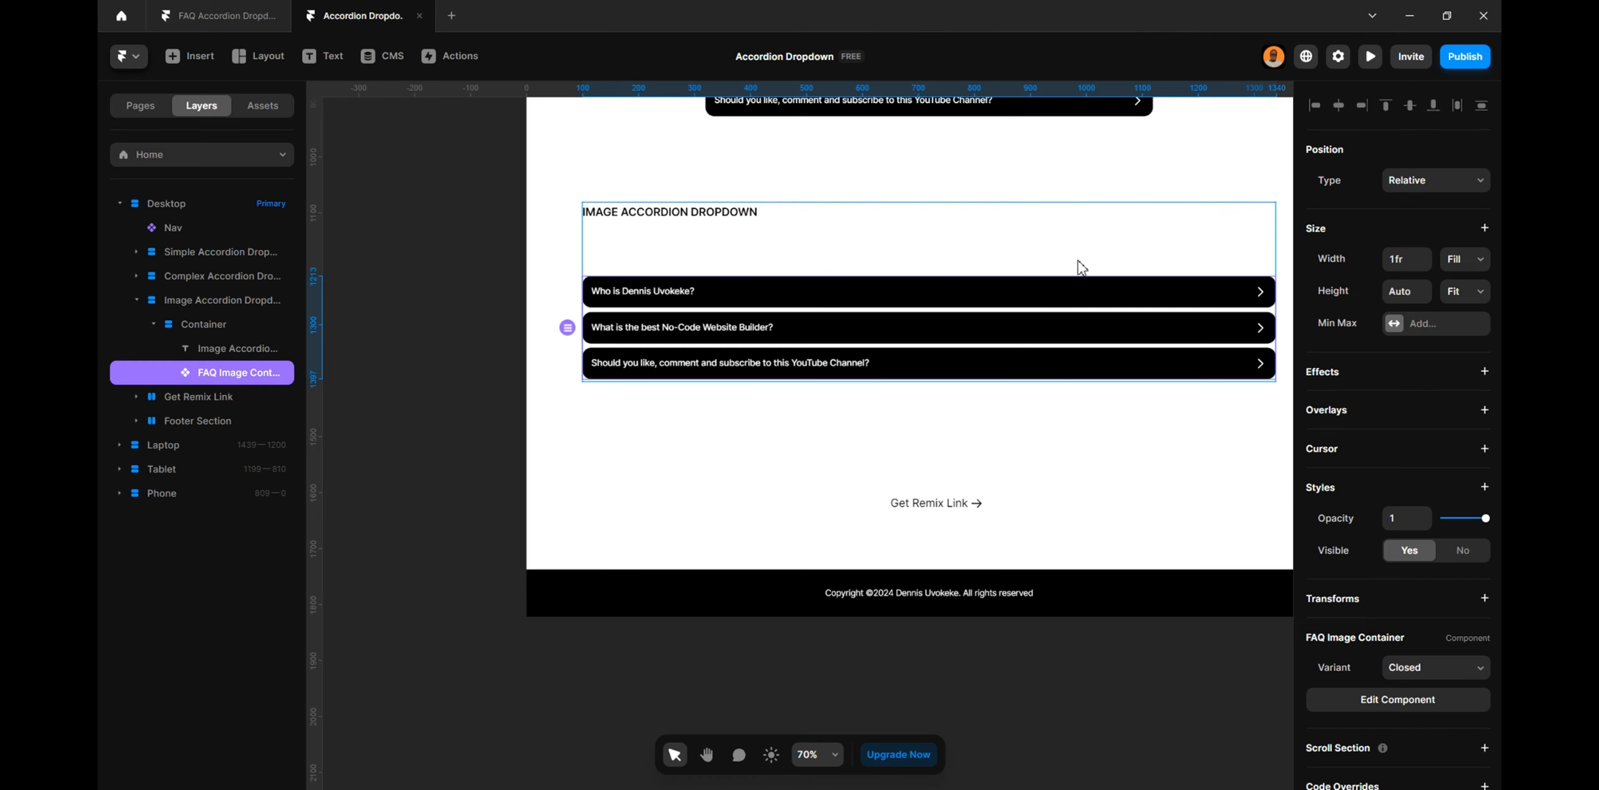
Add a fixed Max Width of 800 to the FAQ Image Container instance on the Home page
click(1485, 228)
click(1456, 244)
click(1462, 329)
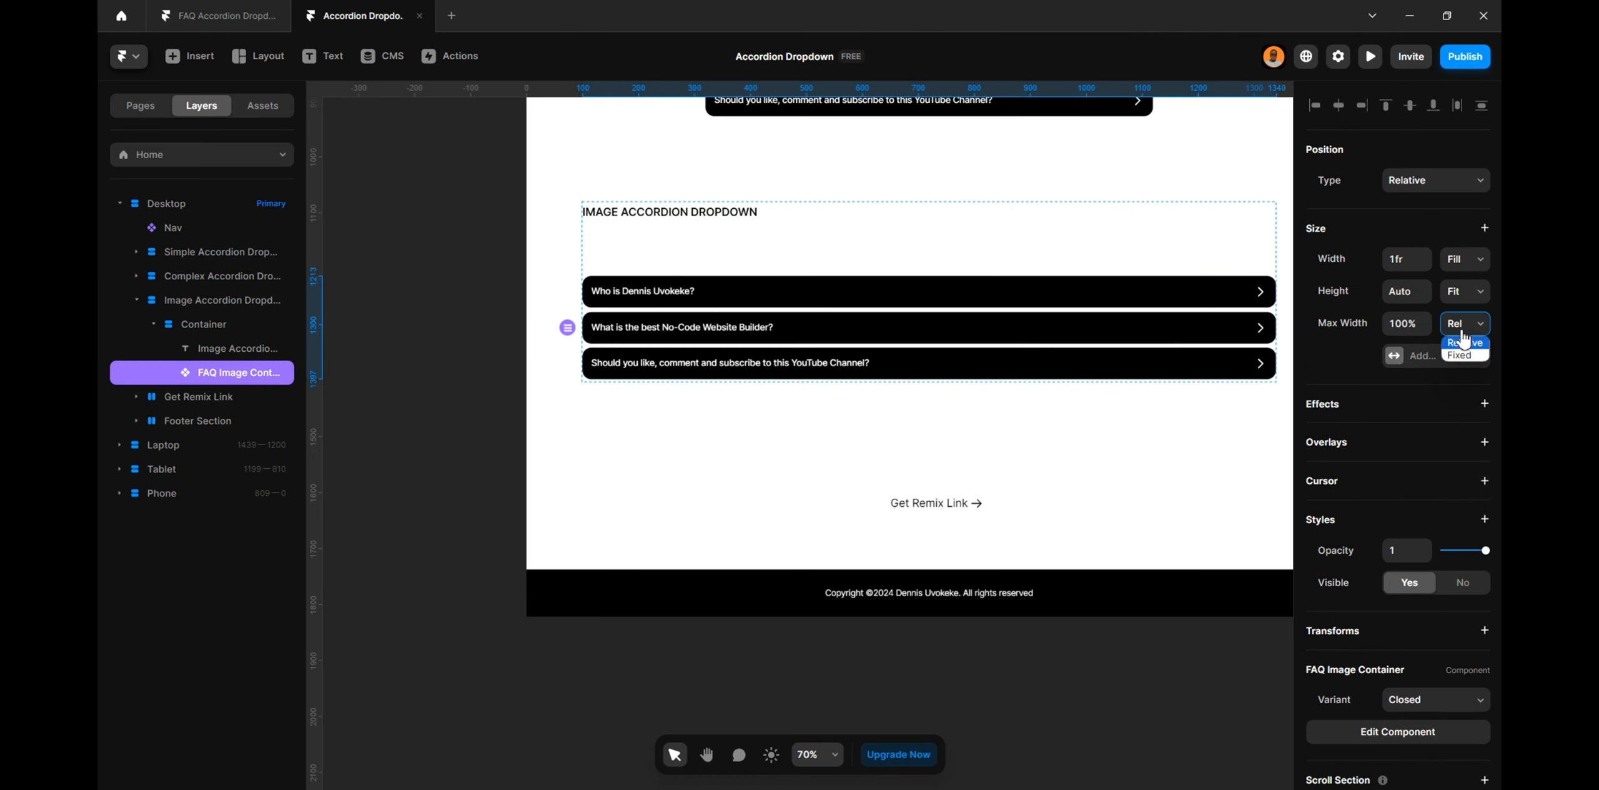
click(1454, 356)
click(1413, 325)
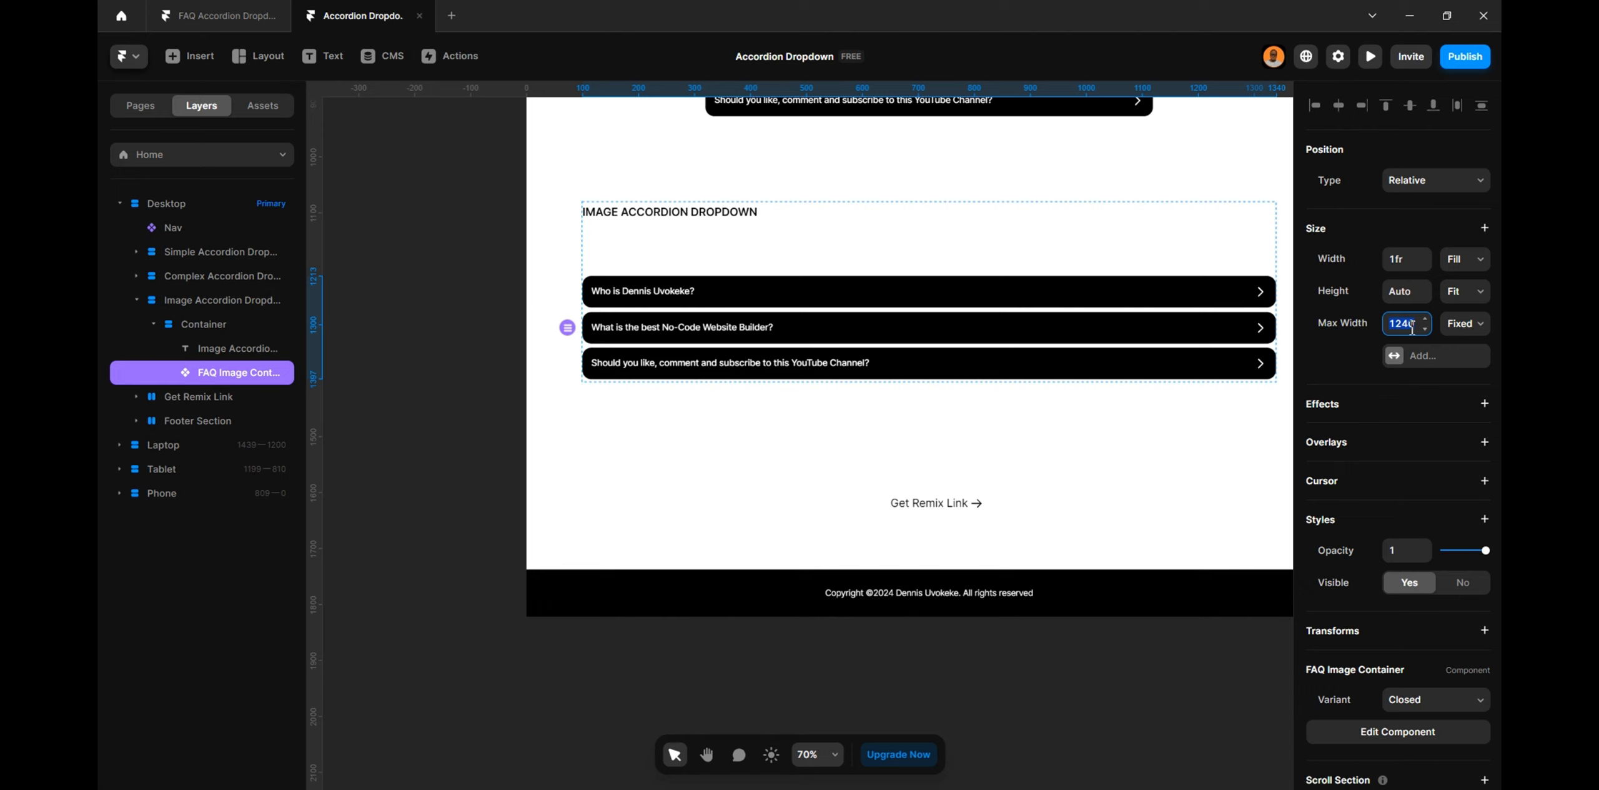
text(800)
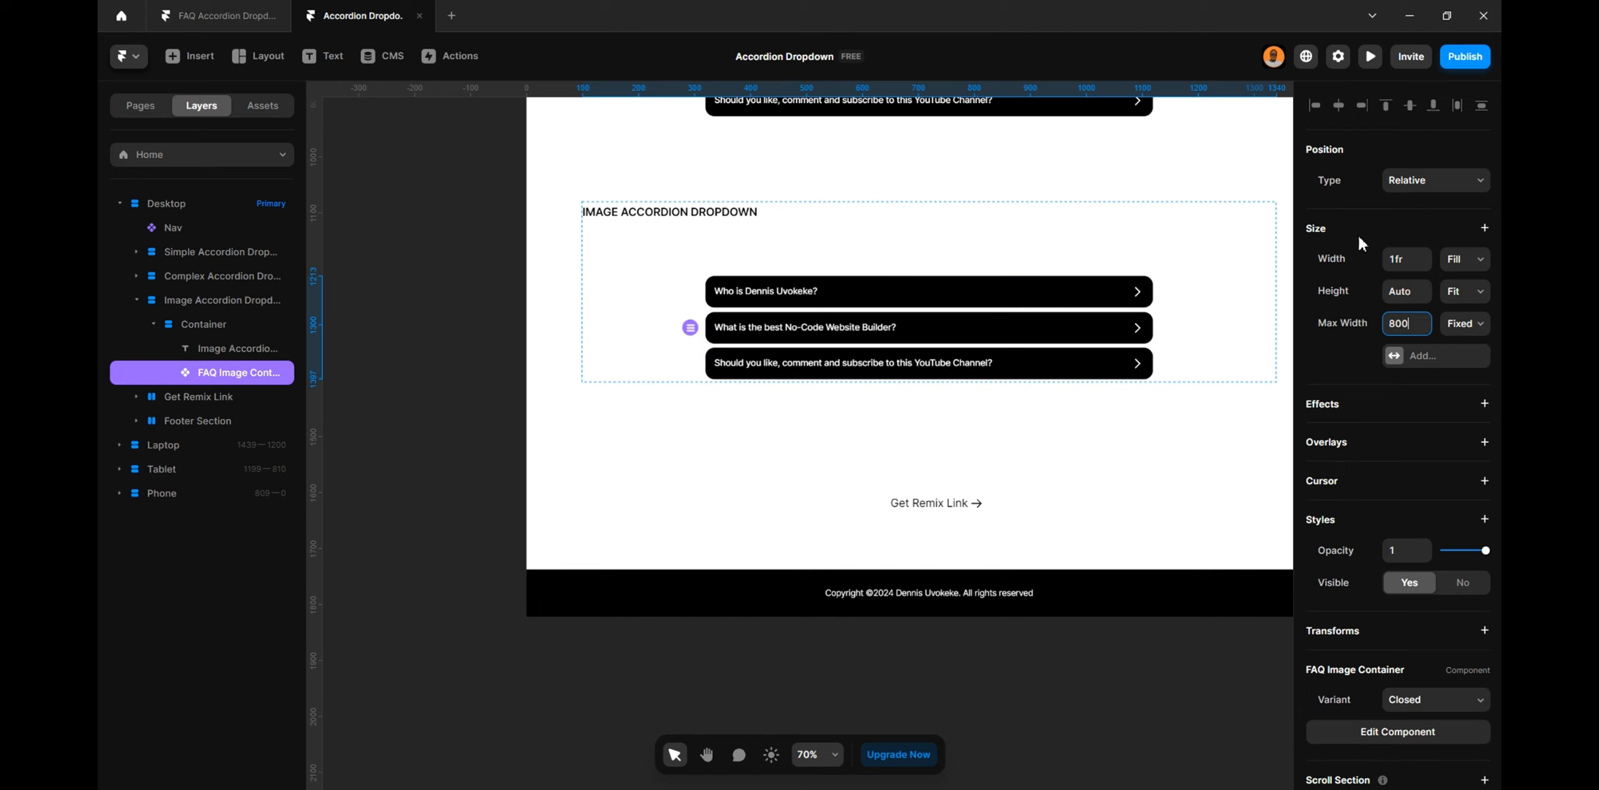
Preview the Desktop page, open an image accordion card, narrow the preview to about 482 px wide and switch to the other cards
click(1370, 62)
scroll(999, 332, down, 10)
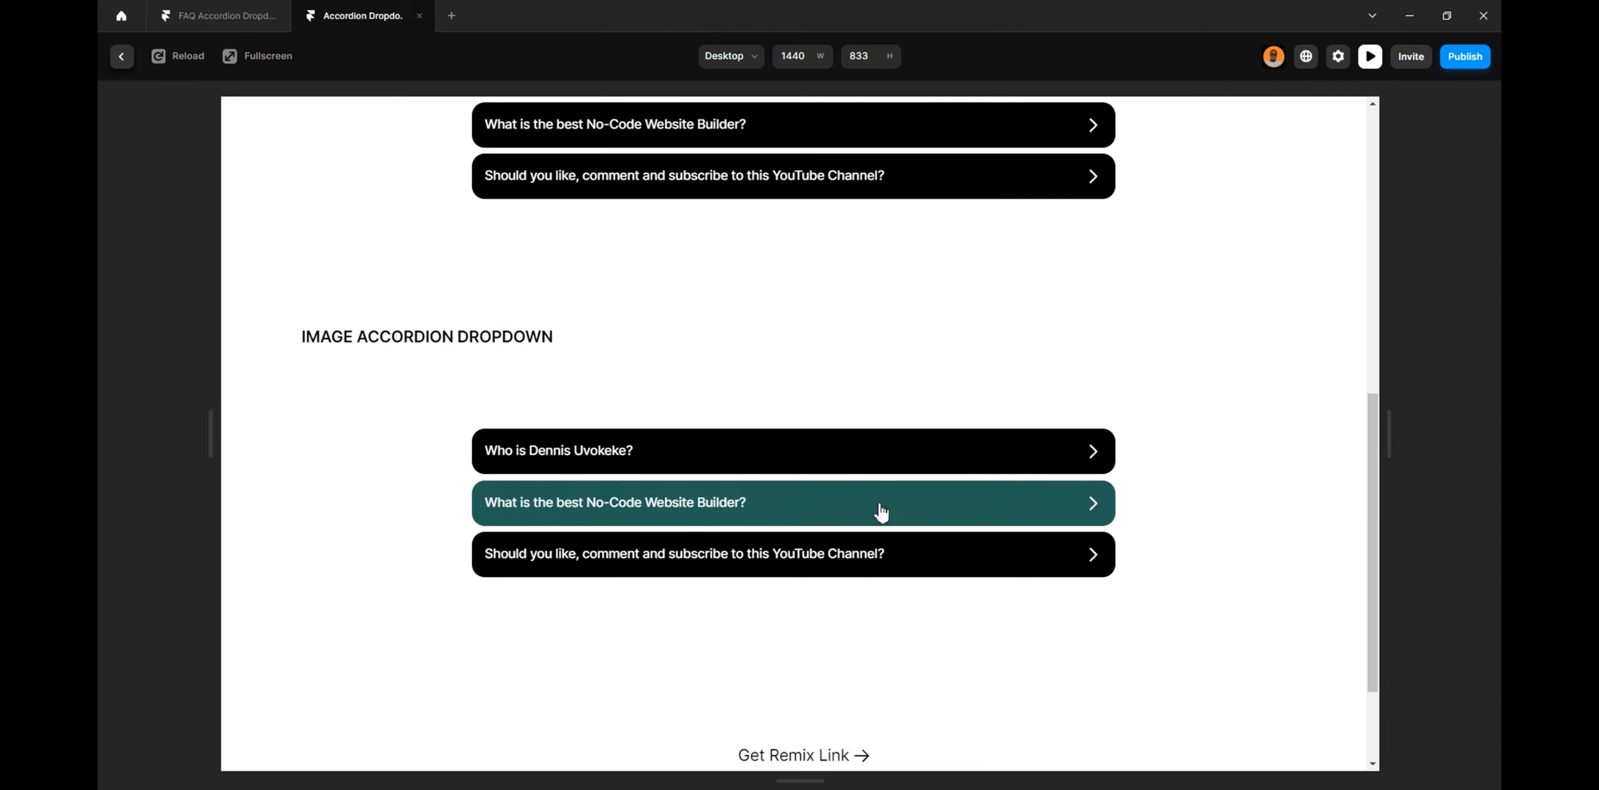
click(1046, 456)
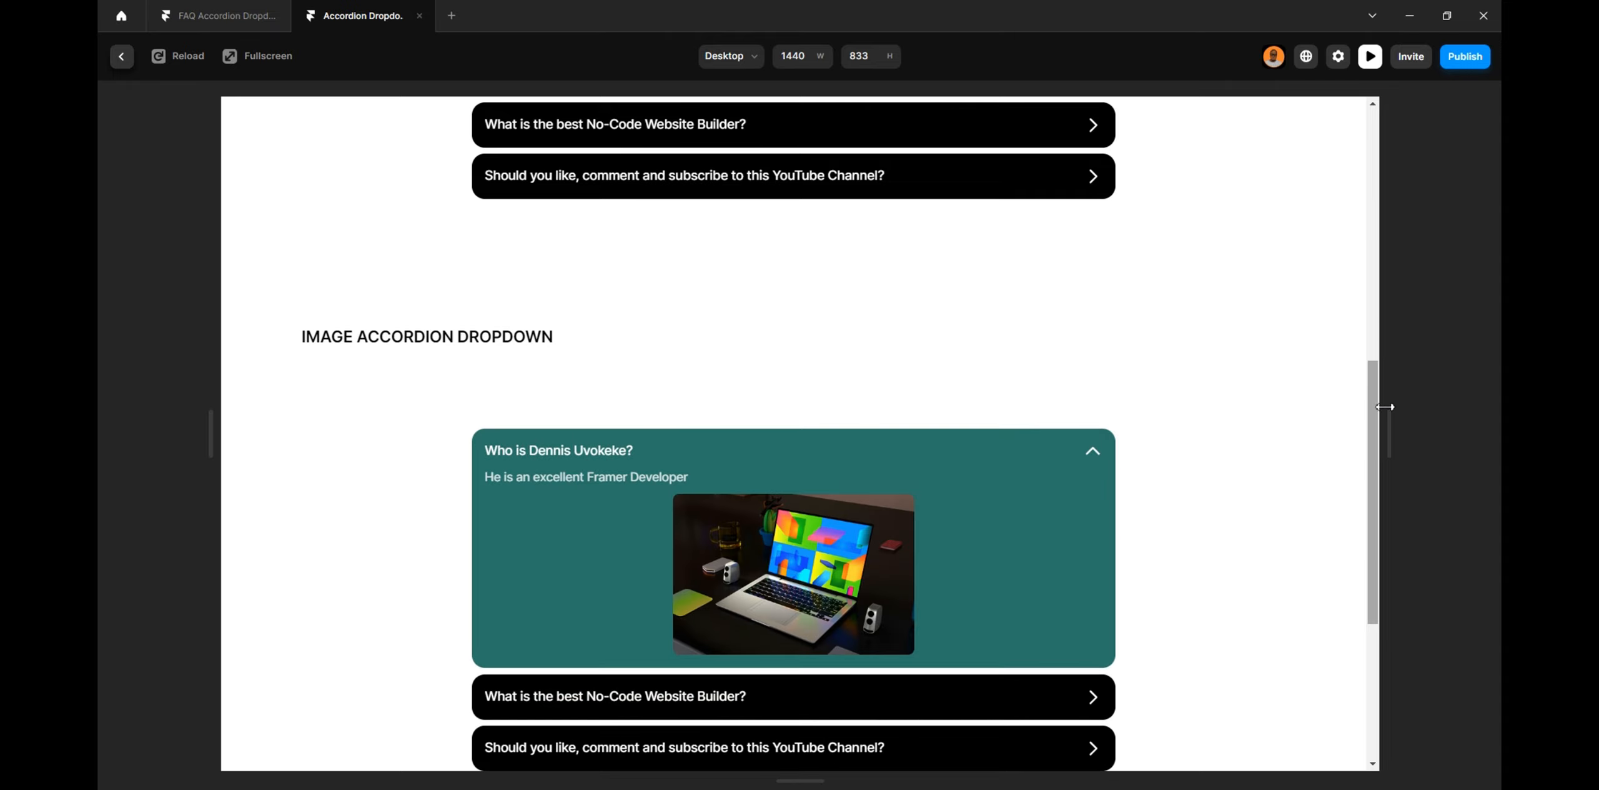
drag(1379, 437, 995, 489)
scroll(862, 538, down, 3)
click(821, 485)
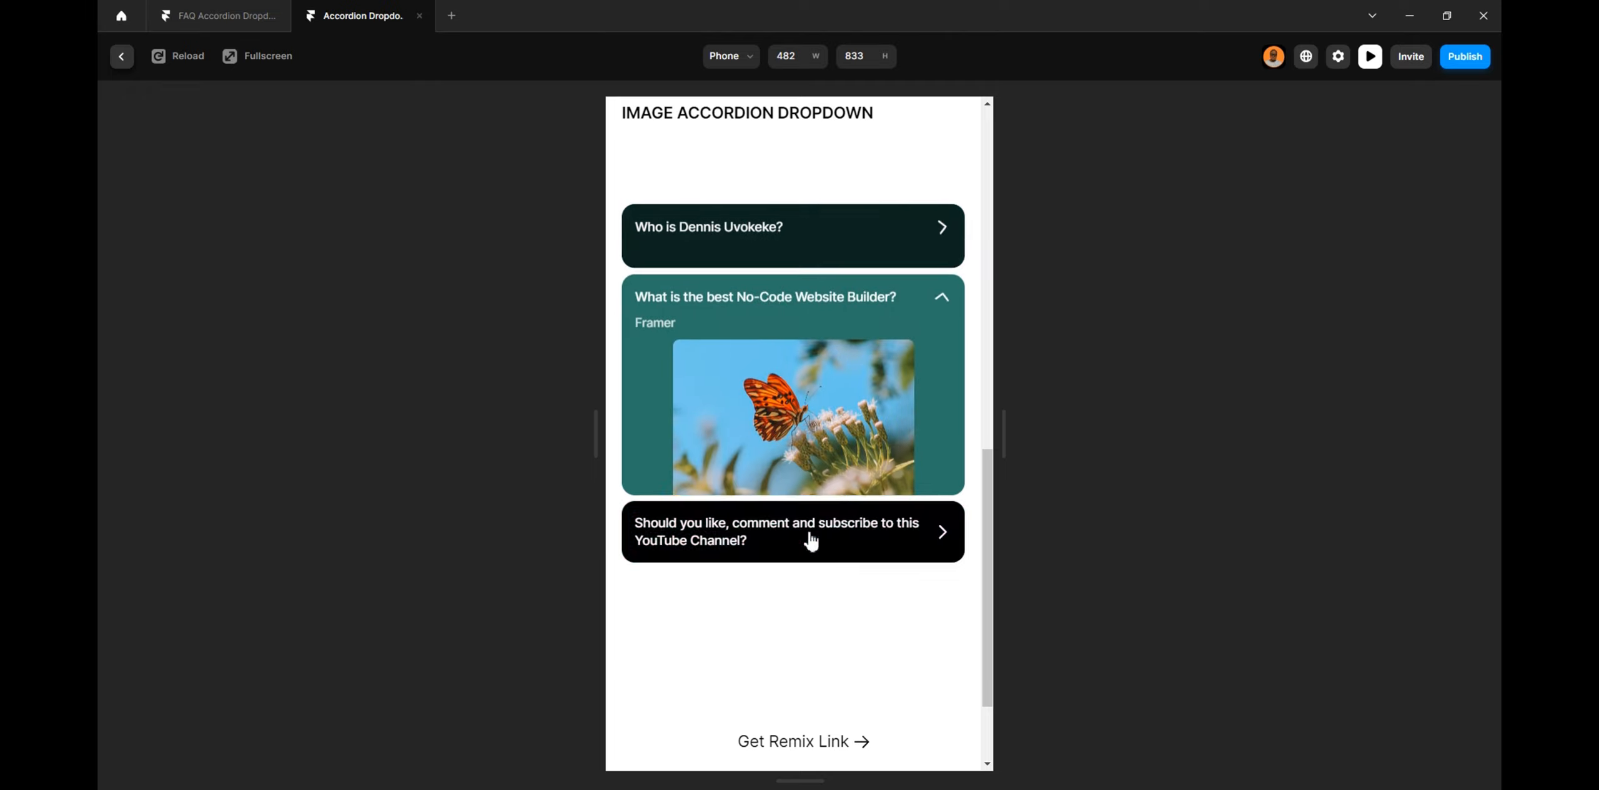
click(805, 552)
Open each complex accordion card in the narrowed preview, widen the preview again and leave it
scroll(814, 484, up, 5)
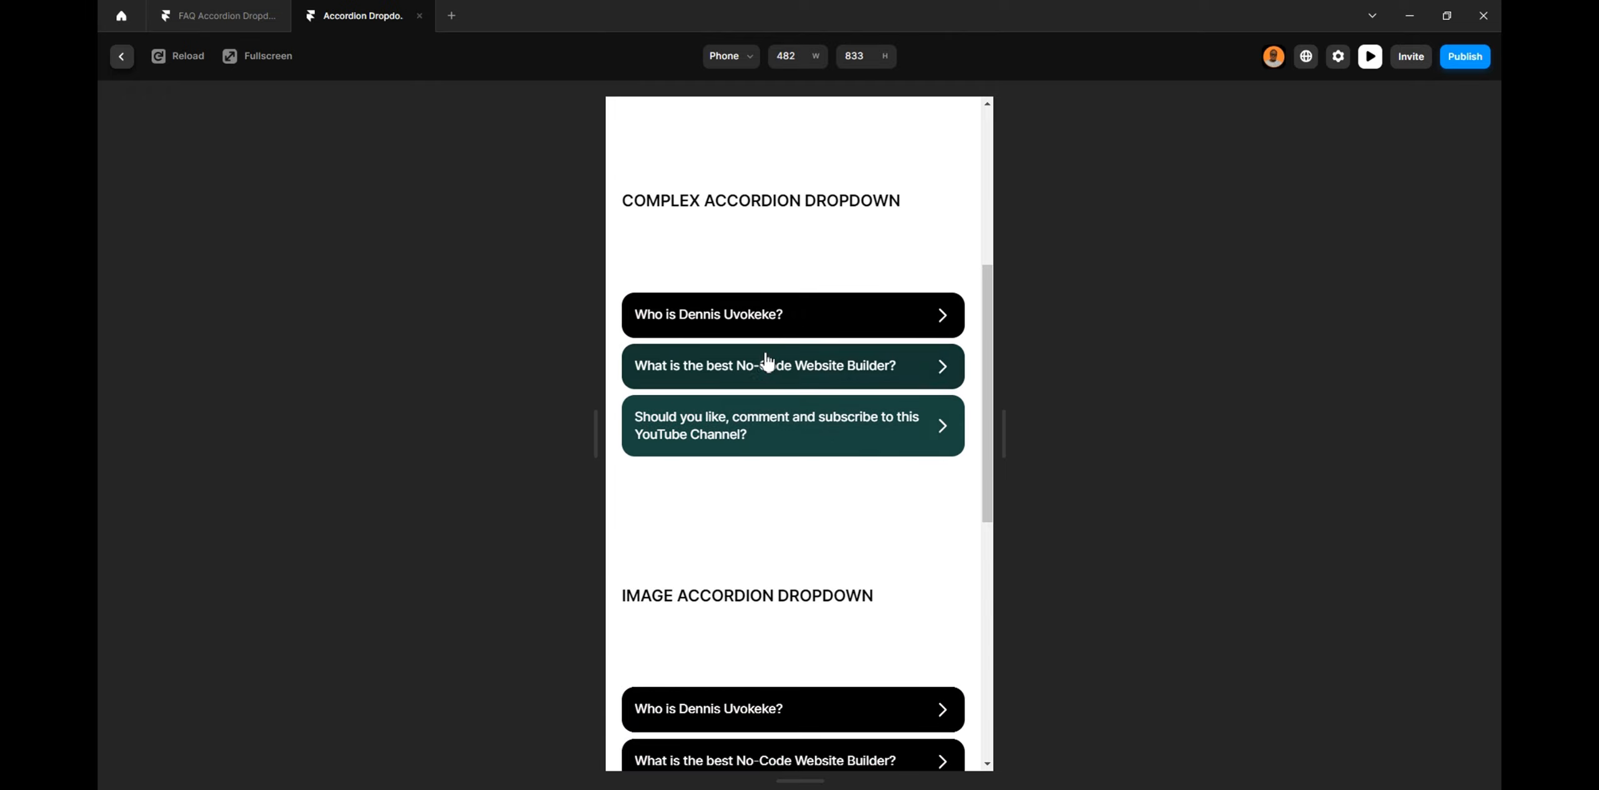
click(768, 331)
click(768, 403)
click(773, 444)
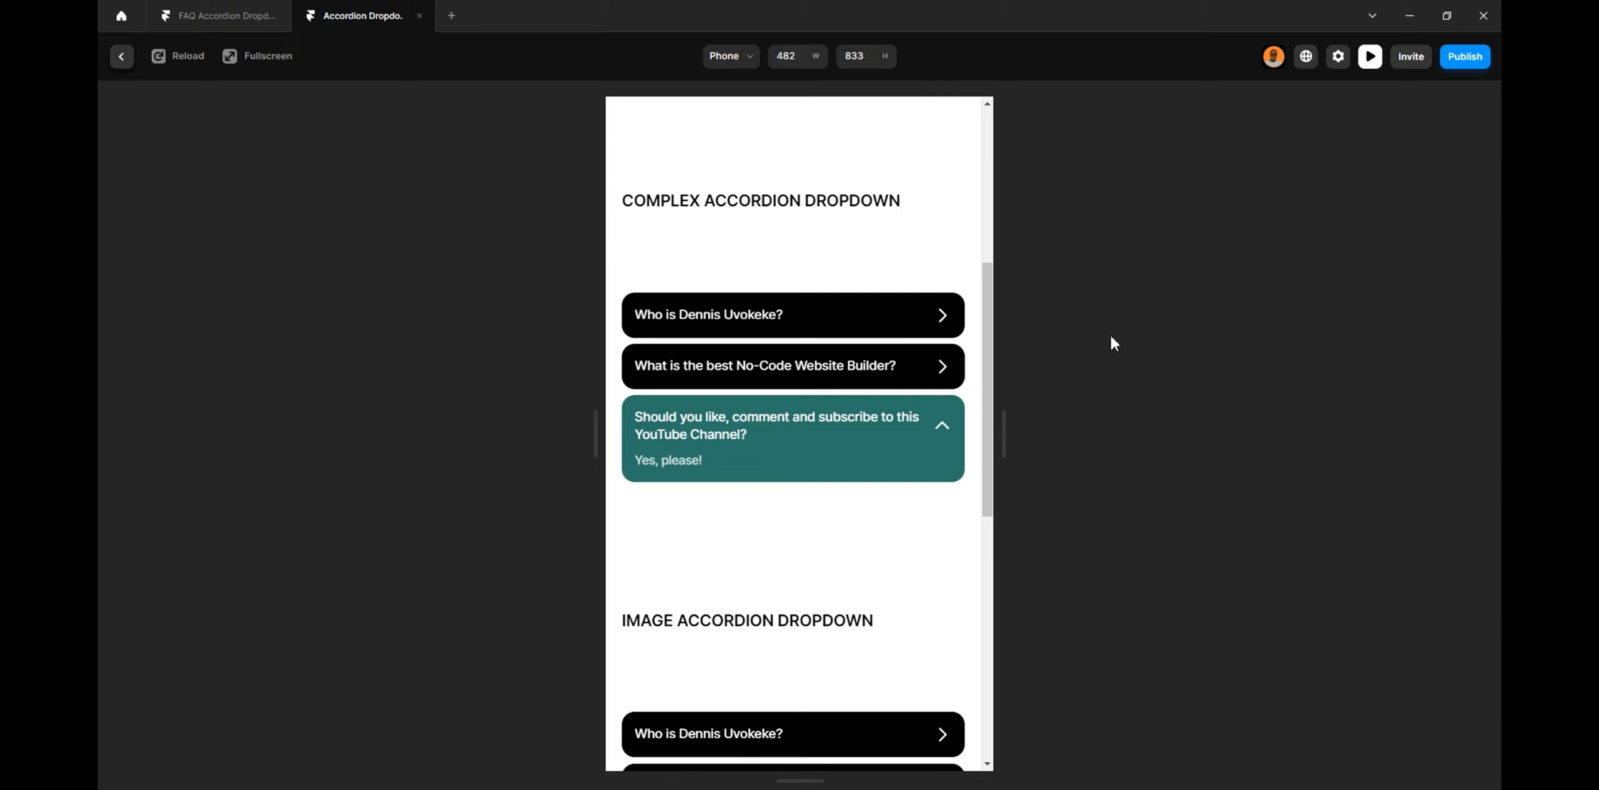
drag(998, 226, 1480, 287)
click(123, 59)
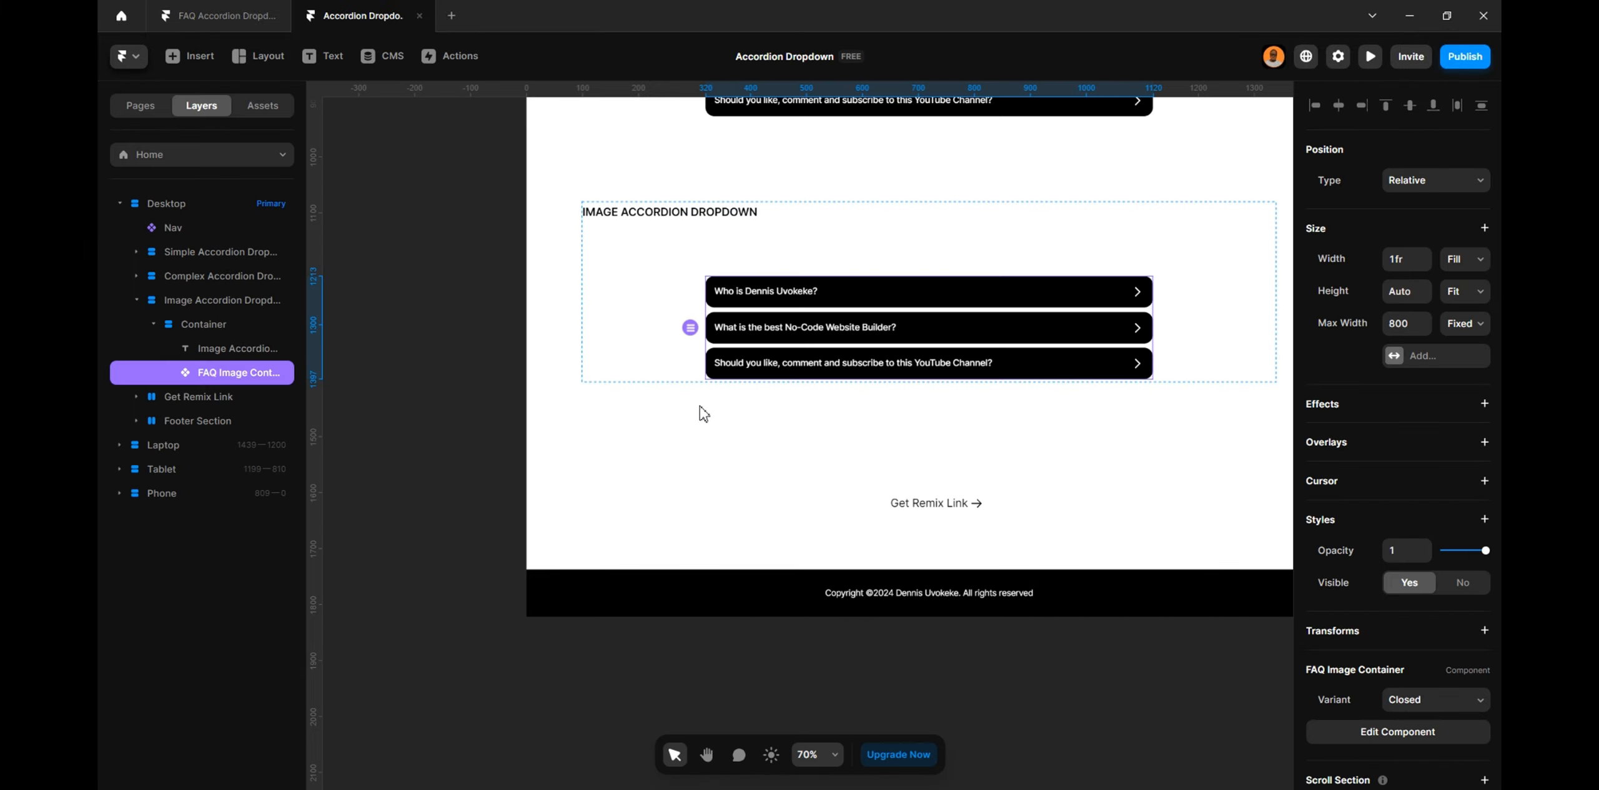
click(447, 400)
scroll(460, 399, down, 3)
scroll(557, 417, up, 5)
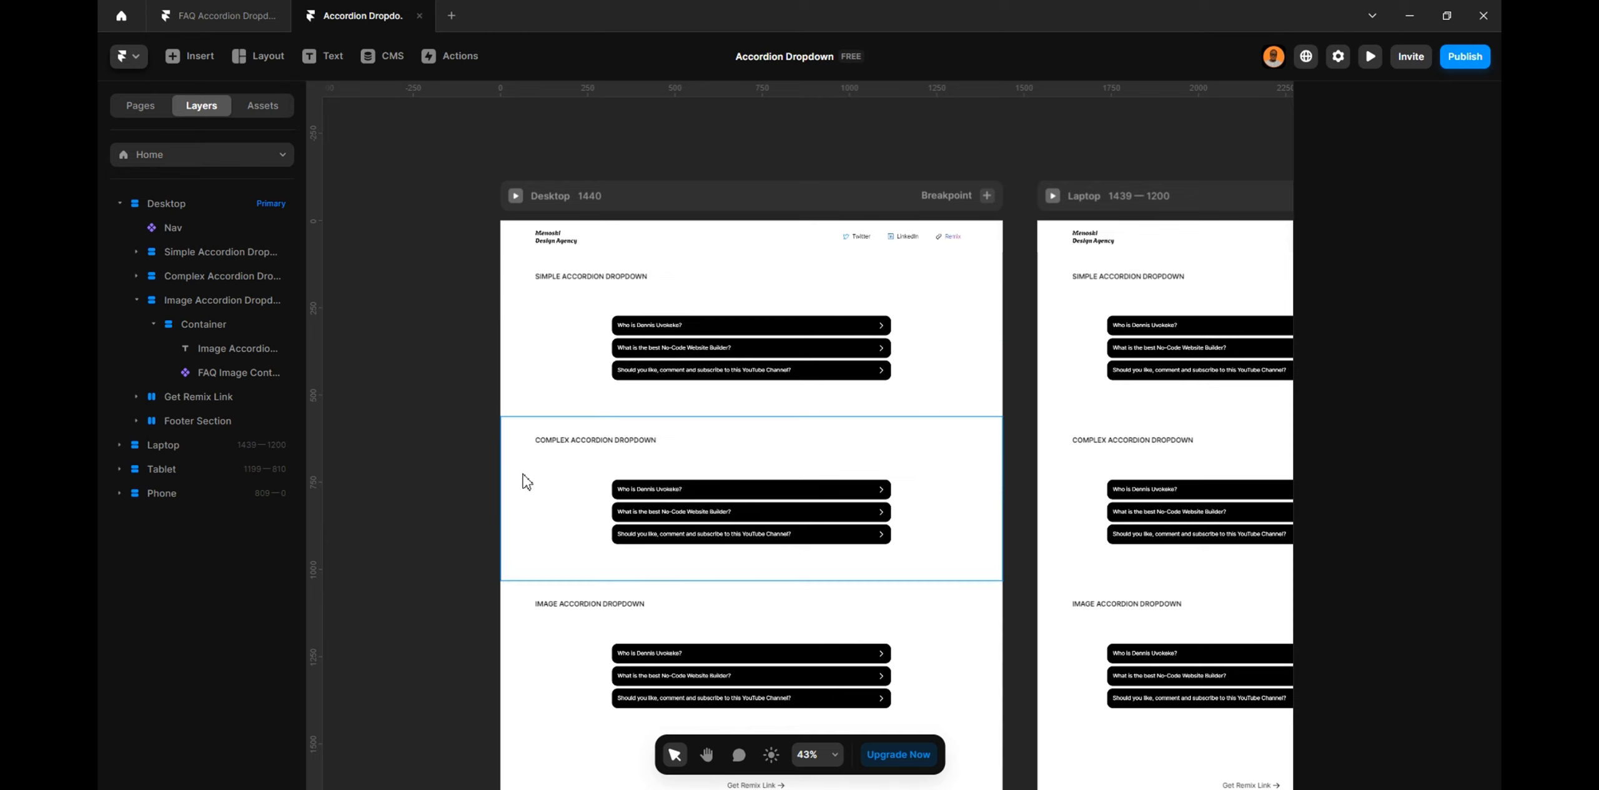
scroll(521, 475, down, 5)
click(521, 414)
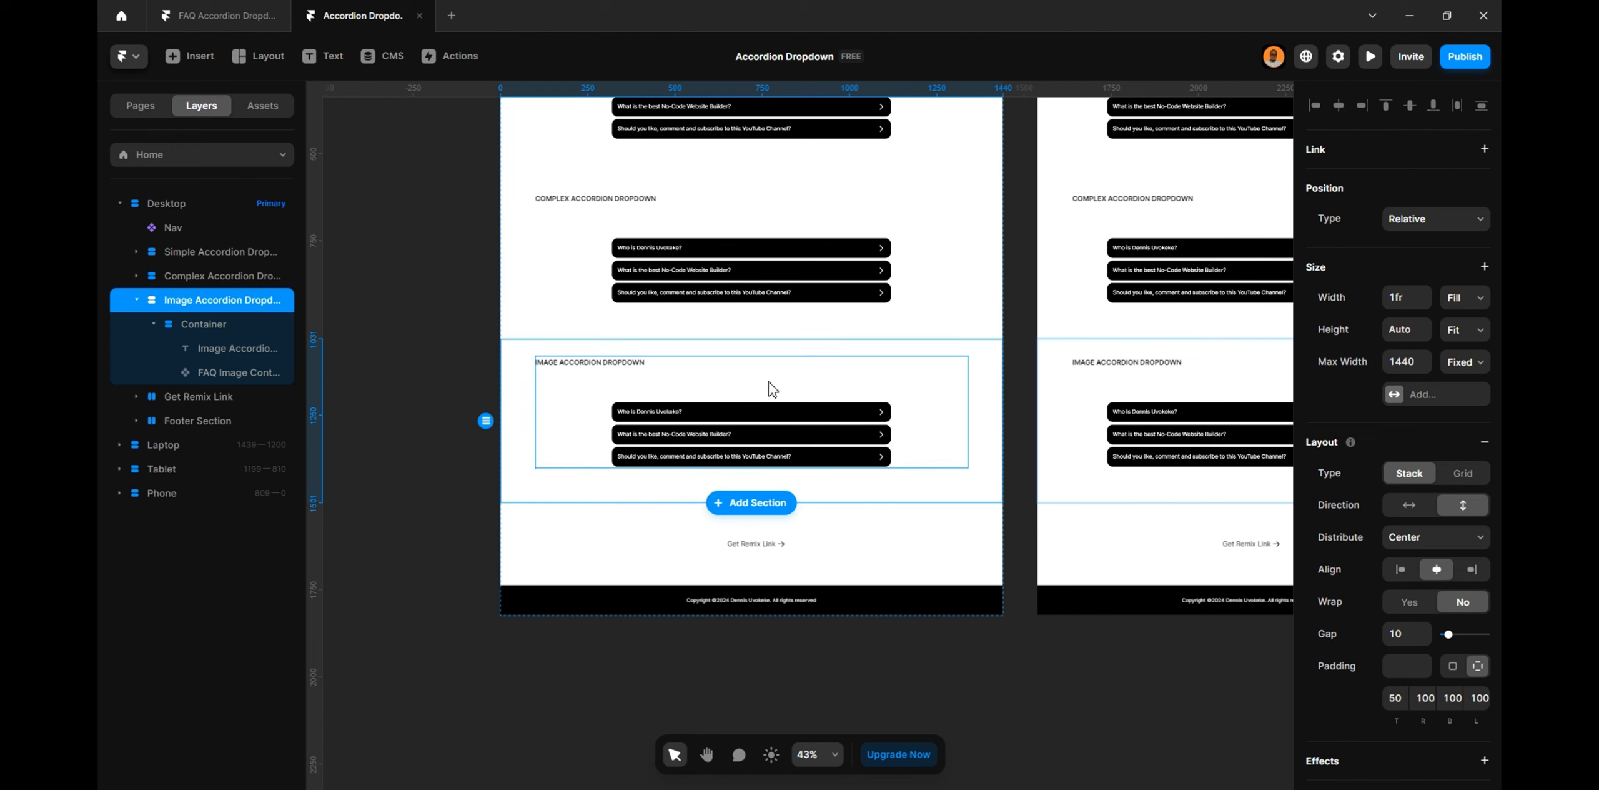
scroll(857, 400, up, 3)
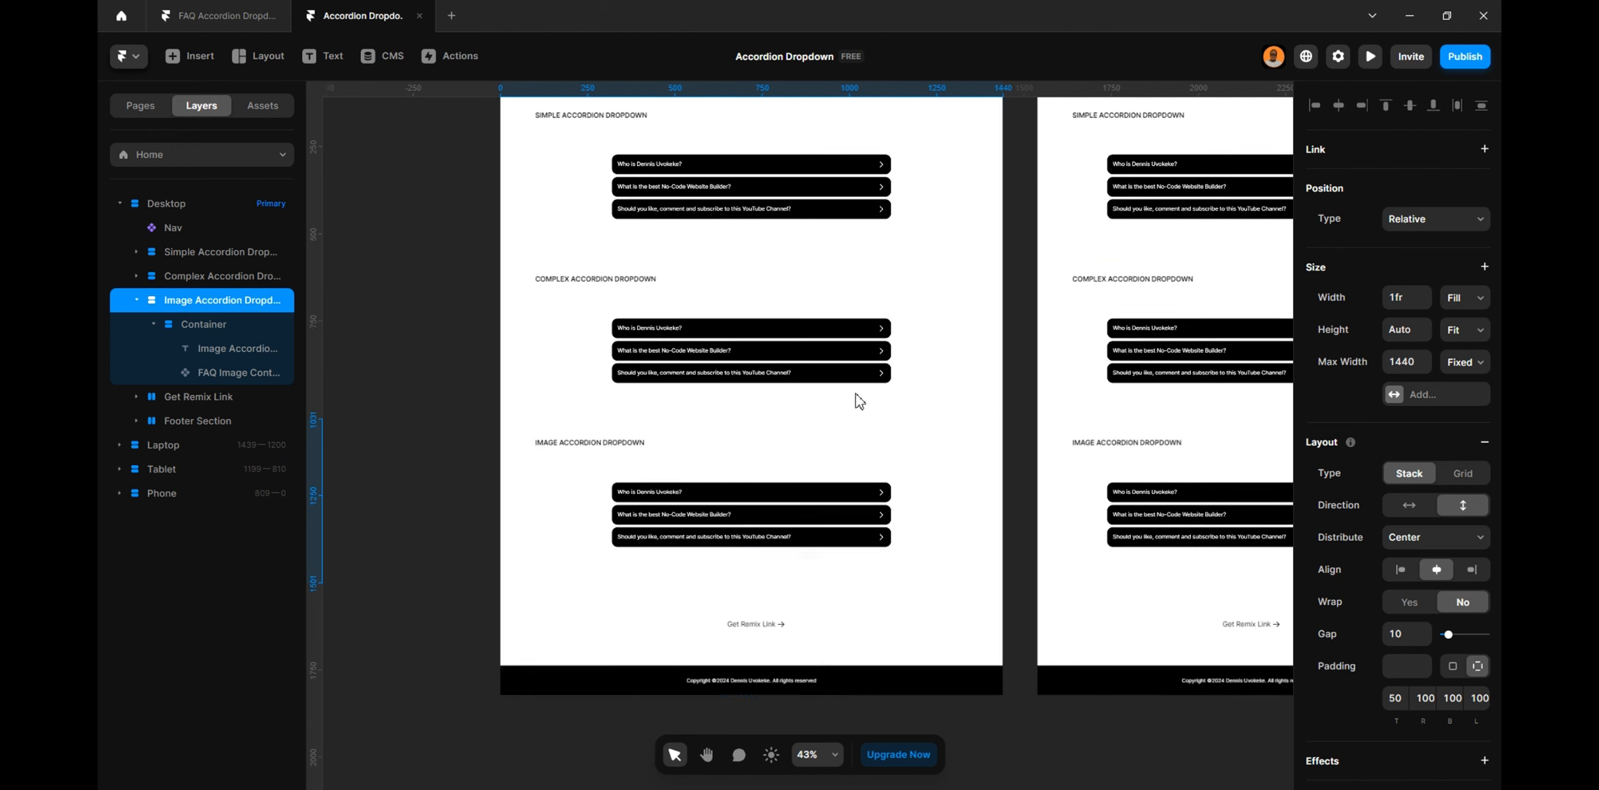